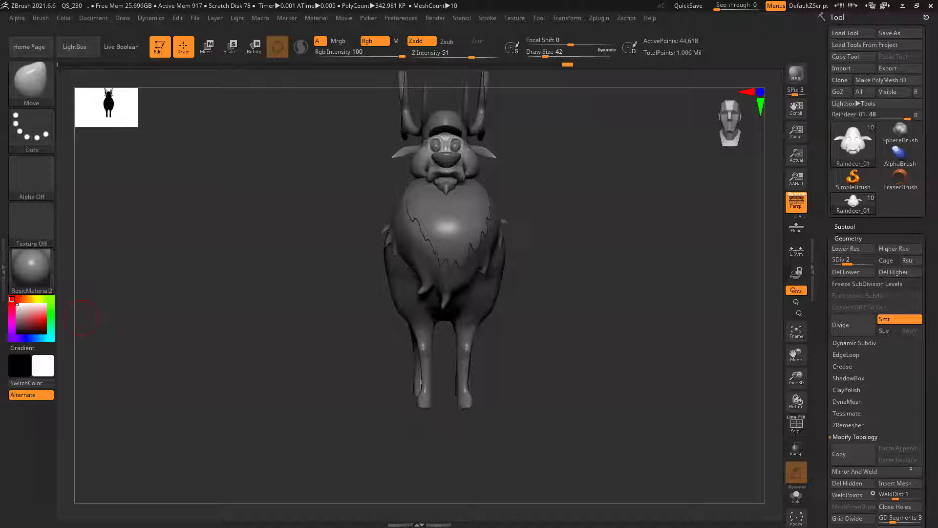
# - Select the reindeer's body subtool and frame its jagged edge beneath the chest fur
pyautogui.keyDown('alt'); pyautogui.moveTo(558, 280); pyautogui.dragTo(544, 333, button='right'); pyautogui.keyUp('alt')
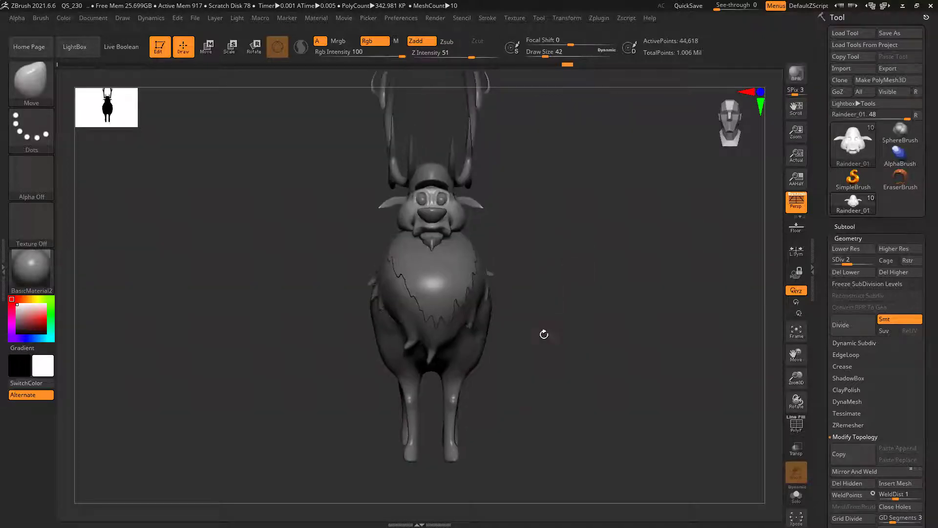
pyautogui.keyDown('ctrl'); pyautogui.moveTo(471, 318); pyautogui.dragTo(465, 295, button='right'); pyautogui.keyUp('ctrl')
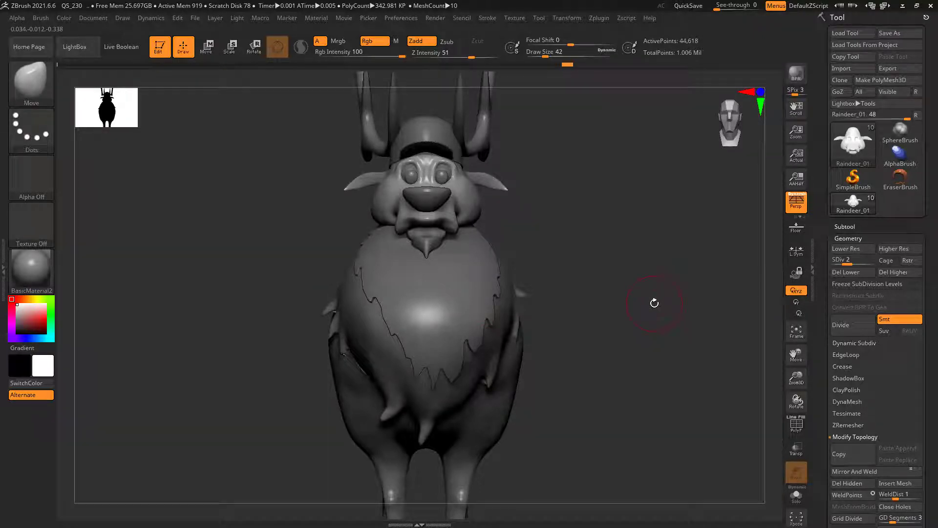
pyautogui.moveTo(620, 290)
pyautogui.mouseDown(button='right')
pyautogui.moveTo(661, 302)
pyautogui.moveTo(590, 367)
pyautogui.moveTo(600, 358)
pyautogui.mouseUp(button='right')
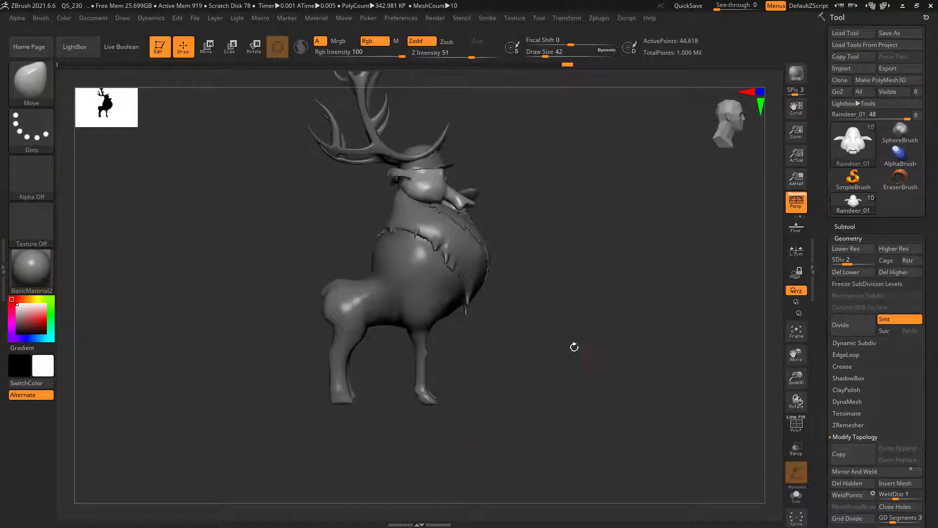
pyautogui.moveTo(564, 338)
pyautogui.mouseDown(button='right')
pyautogui.moveTo(570, 300)
pyautogui.moveTo(488, 272)
pyautogui.moveTo(634, 380)
pyautogui.moveTo(589, 375)
pyautogui.mouseUp(button='right')
pyautogui.keyDown('alt'); pyautogui.click(488, 272); pyautogui.keyUp('alt')
pyautogui.press('ctrl')
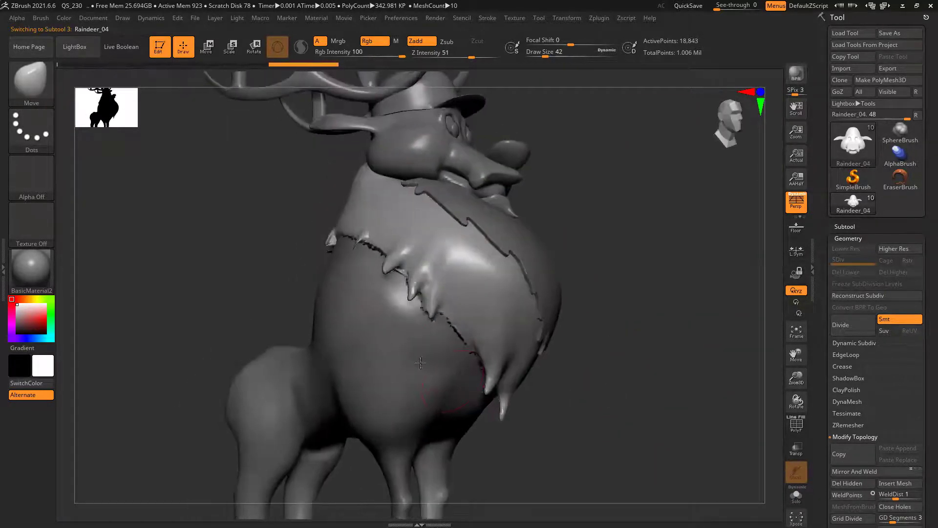
pyautogui.keyDown('alt'); pyautogui.click(415, 360); pyautogui.keyUp('alt')
pyautogui.keyDown('ctrl'); pyautogui.moveTo(509, 339); pyautogui.dragTo(524, 389, button='right'); pyautogui.keyUp('ctrl')
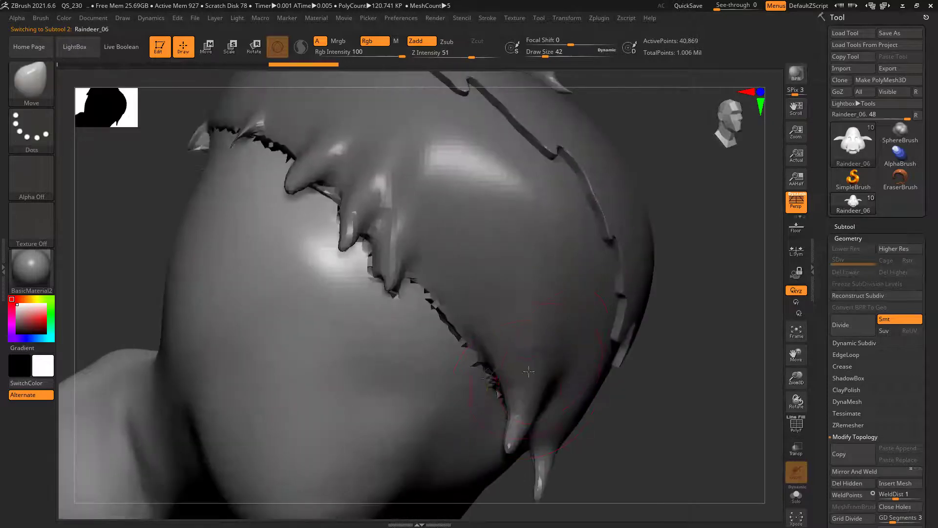
# - Subdivide the body mesh twice and isolate it with Solo mode
pyautogui.hotkey('ctrl', 'd')
pyautogui.hotkey('ctrl', 'd')
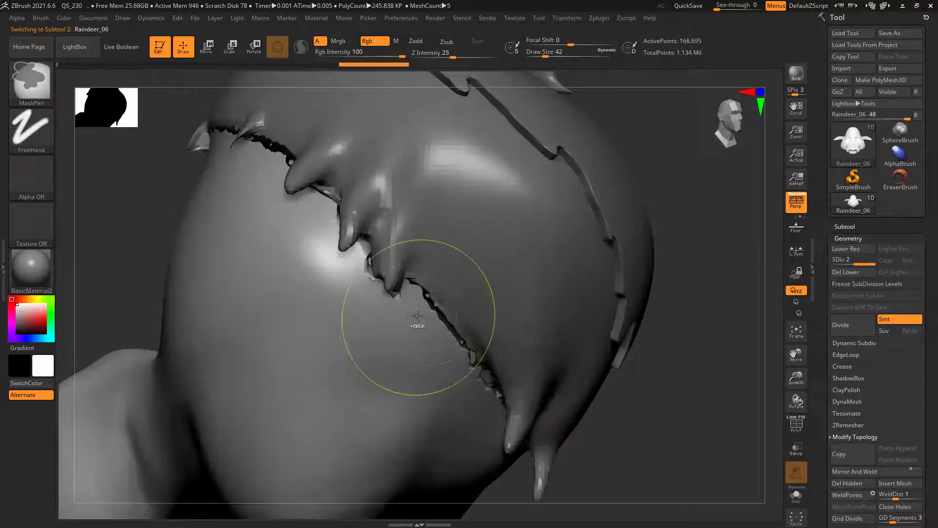
pyautogui.click(798, 500)
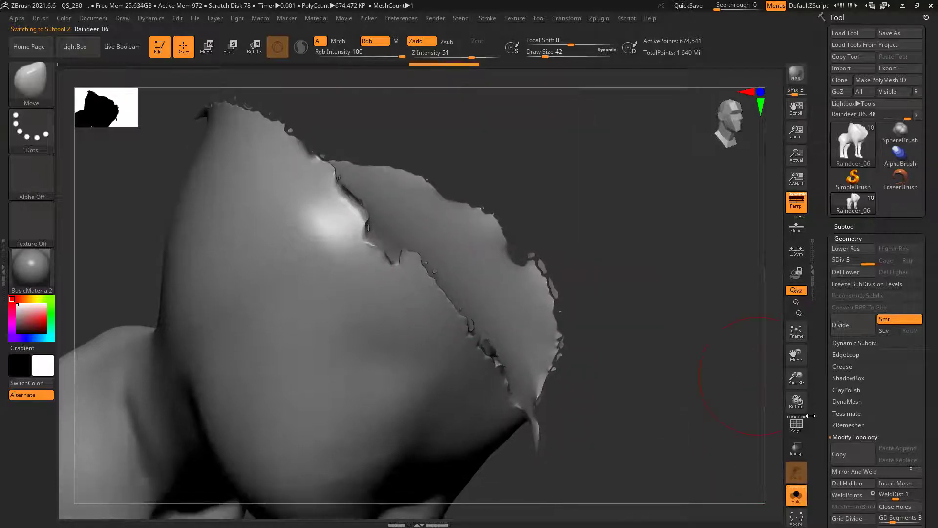
# - Return the body mesh to its lowest subdivision level and delete the higher levels
pyautogui.hotkey('shift', 'd')
pyautogui.hotkey('shift', 'd')
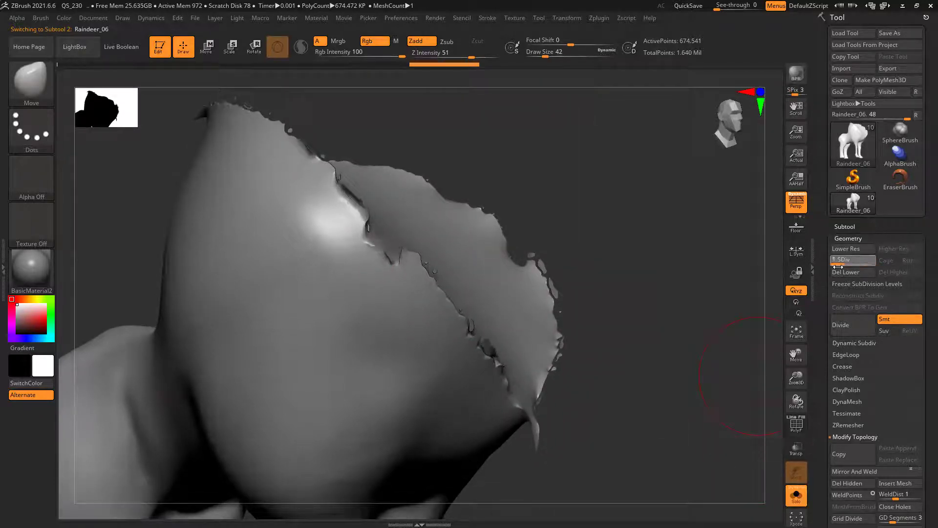
pyautogui.click(902, 272)
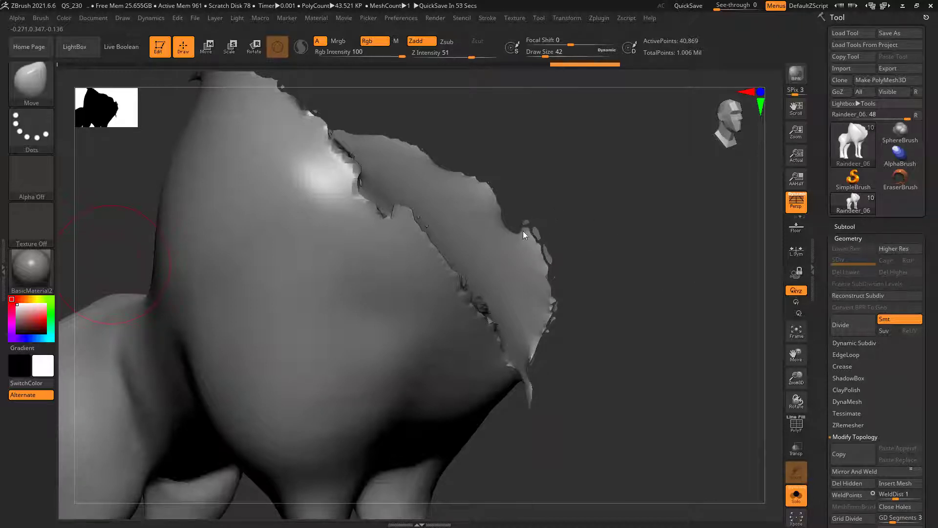
# - Display the body's polyframe and regroup its separate mesh pieces with Auto Groups
pyautogui.moveTo(818, 382); pyautogui.dragTo(821, 318)
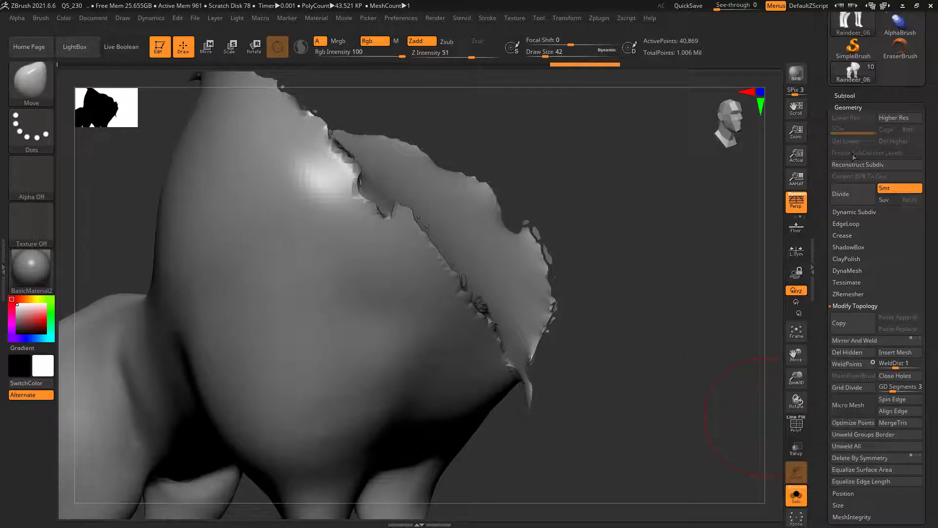
pyautogui.click(844, 96)
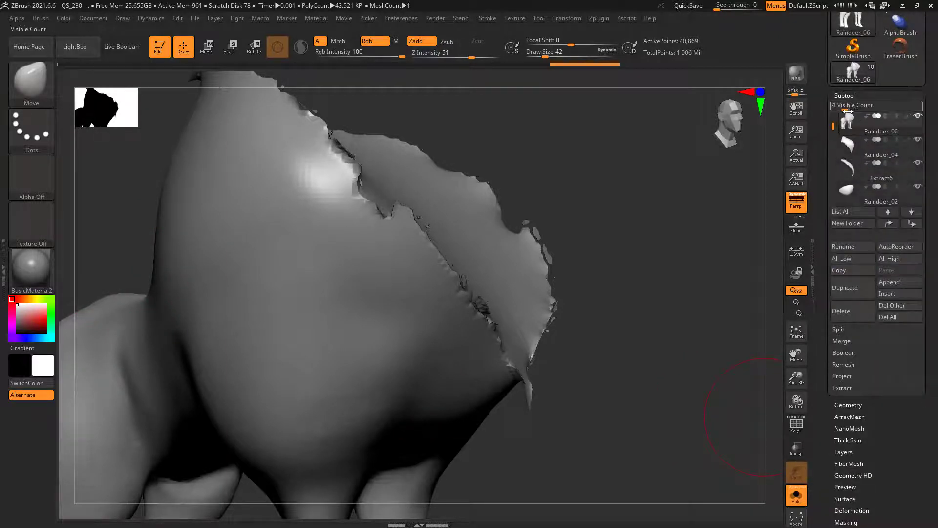
pyautogui.hotkey('shift', 'f')
pyautogui.moveTo(641, 331); pyautogui.dragTo(618, 350)
pyautogui.moveTo(245, 318); pyautogui.dragTo(342, 305)
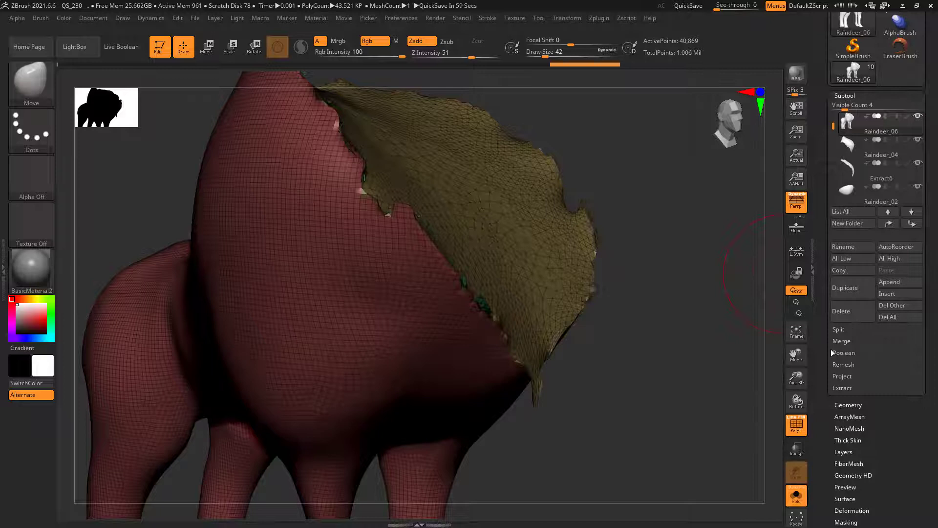
pyautogui.moveTo(820, 417); pyautogui.dragTo(872, 357)
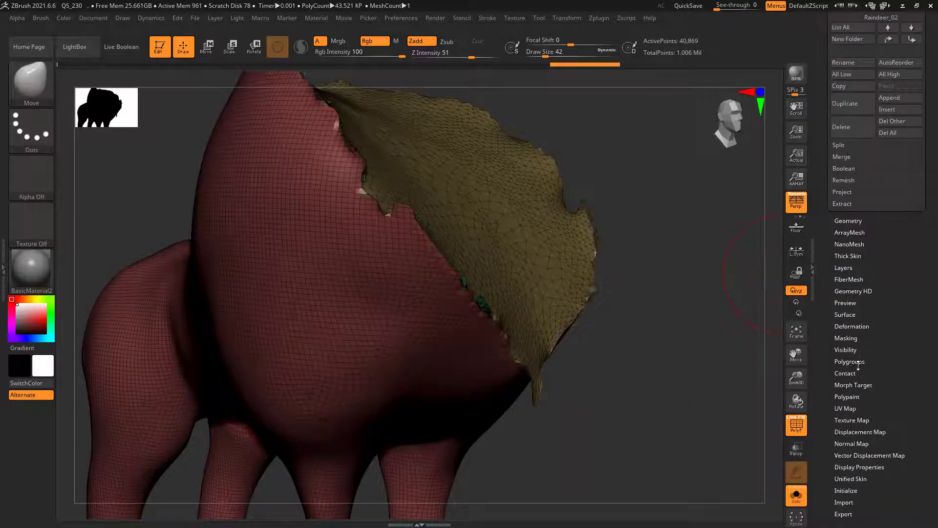
pyautogui.click(850, 361)
pyautogui.click(849, 73)
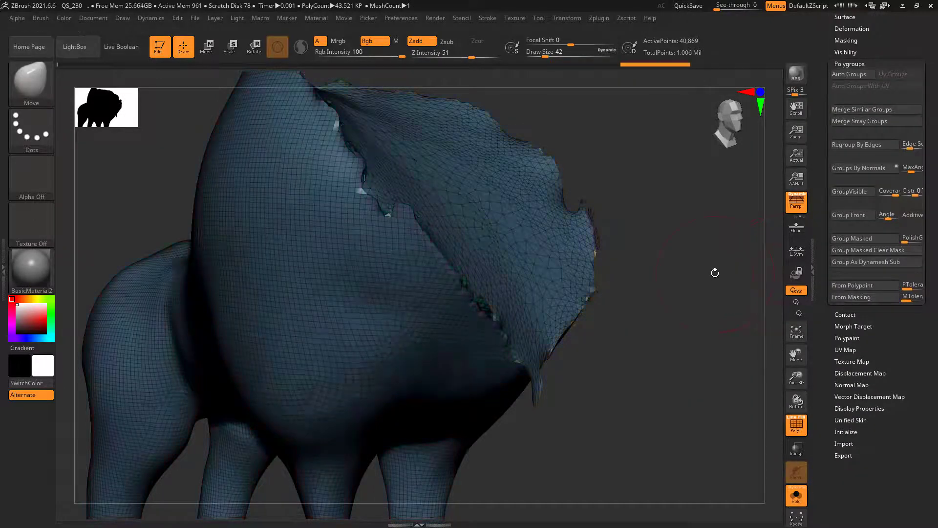
# - Isolate the body's main polygroup and remove the stray mesh pieces with Del Hidden
pyautogui.moveTo(709, 283)
pyautogui.mouseDown()
pyautogui.moveTo(663, 297)
pyautogui.moveTo(699, 289)
pyautogui.mouseUp()
pyautogui.moveTo(691, 402); pyautogui.dragTo(566, 390)
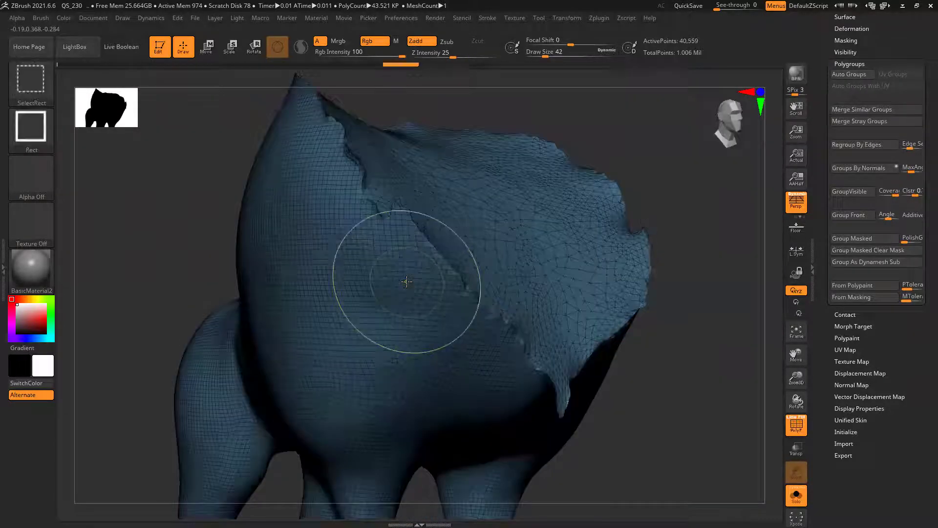
pyautogui.hotkey('ctrl', 'shift', 's')
pyautogui.moveTo(698, 343); pyautogui.dragTo(667, 354)
pyautogui.scroll(5, 848, 238)
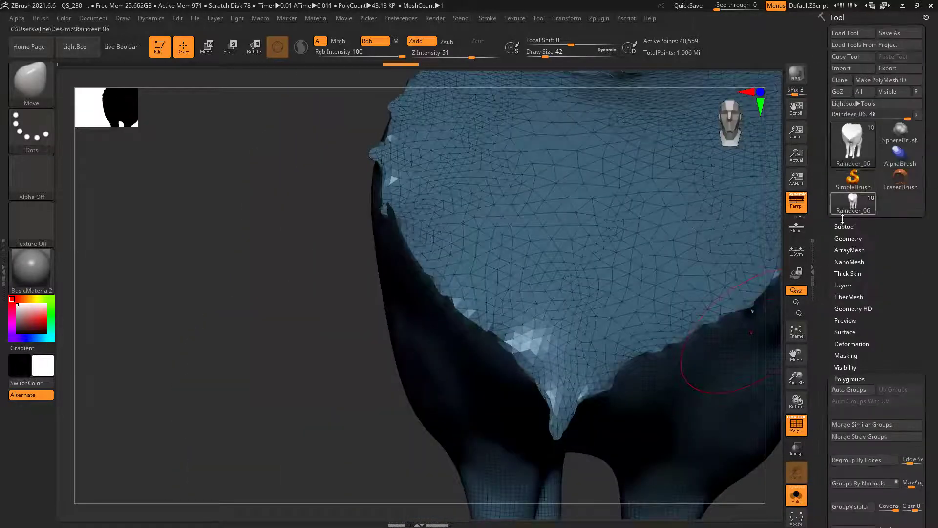
pyautogui.click(848, 238)
pyautogui.scroll(-2, 838, 465)
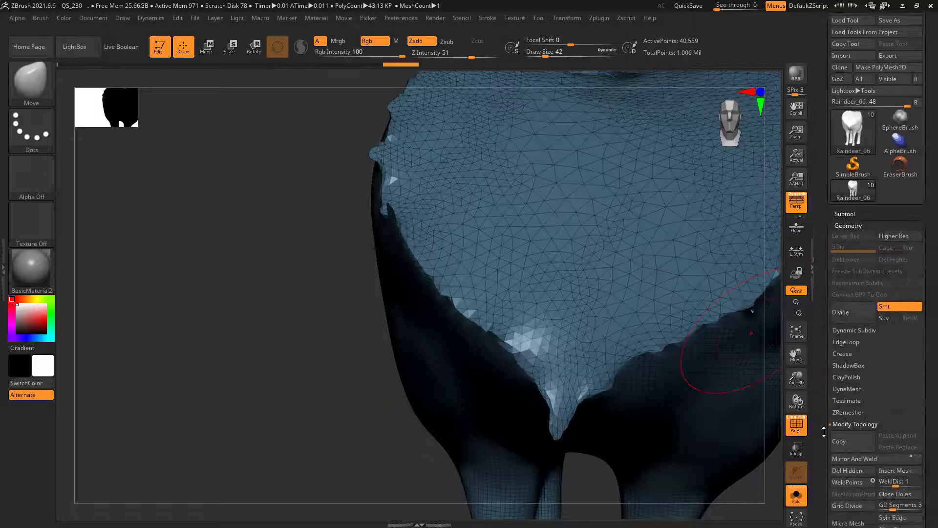
pyautogui.click(846, 436)
# - Bring back all subtools, select the chest fur piece and isolate it with Solo mode
pyautogui.keyDown('ctrl'); pyautogui.moveTo(685, 296); pyautogui.dragTo(333, 279, button='right'); pyautogui.keyUp('ctrl')
pyautogui.click(798, 498)
pyautogui.moveTo(716, 386); pyautogui.dragTo(772, 384)
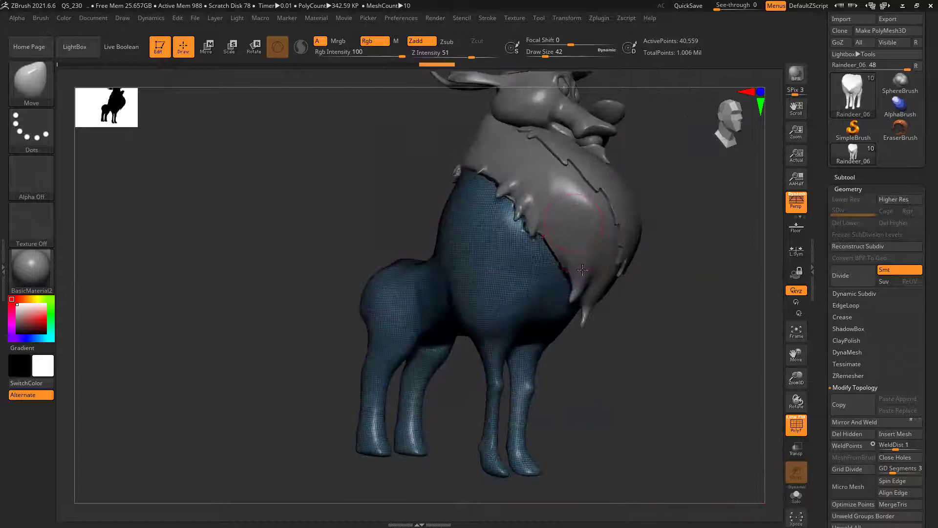
pyautogui.keyDown('alt'); pyautogui.click(567, 209); pyautogui.keyUp('alt')
pyautogui.press('ctrl')
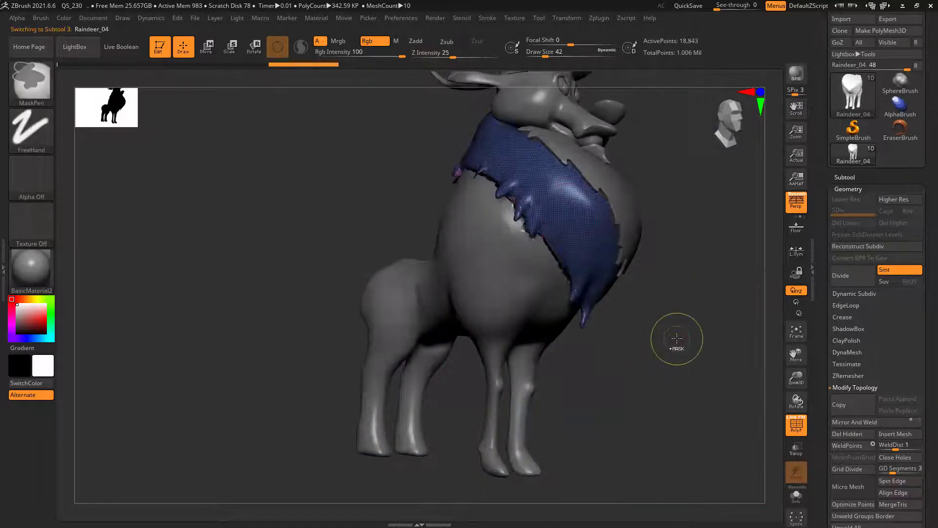
pyautogui.click(796, 495)
pyautogui.moveTo(614, 357)
pyautogui.mouseDown(button='right')
pyautogui.moveTo(519, 174)
pyautogui.moveTo(400, 353)
pyautogui.moveTo(384, 297)
pyautogui.moveTo(415, 293)
pyautogui.mouseUp(button='right')
pyautogui.keyDown('ctrl'); pyautogui.moveTo(557, 324); pyautogui.dragTo(528, 322, button='right'); pyautogui.keyUp('ctrl')
pyautogui.moveTo(667, 357); pyautogui.dragTo(640, 386, button='right')
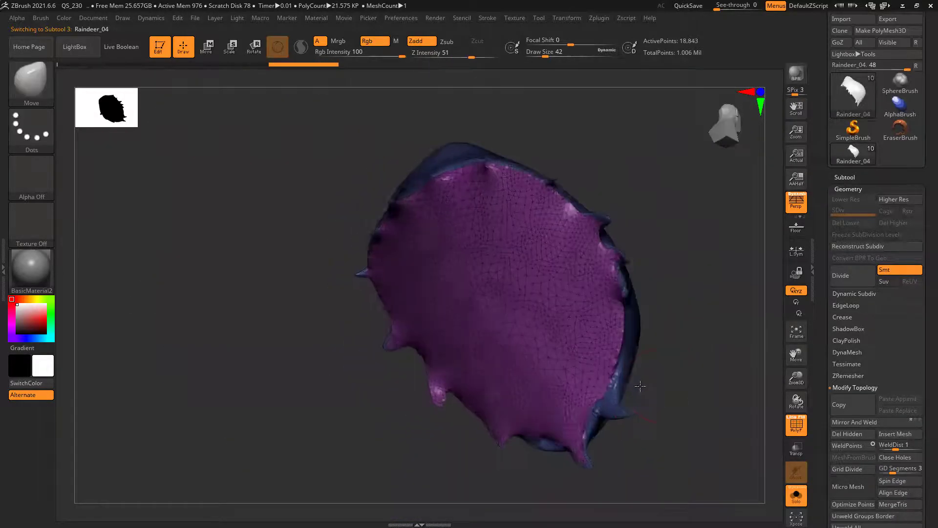
pyautogui.moveTo(640, 386); pyautogui.dragTo(630, 394)
# - Regroup the chest fur's separate mesh pieces with Auto Groups
pyautogui.click(846, 189)
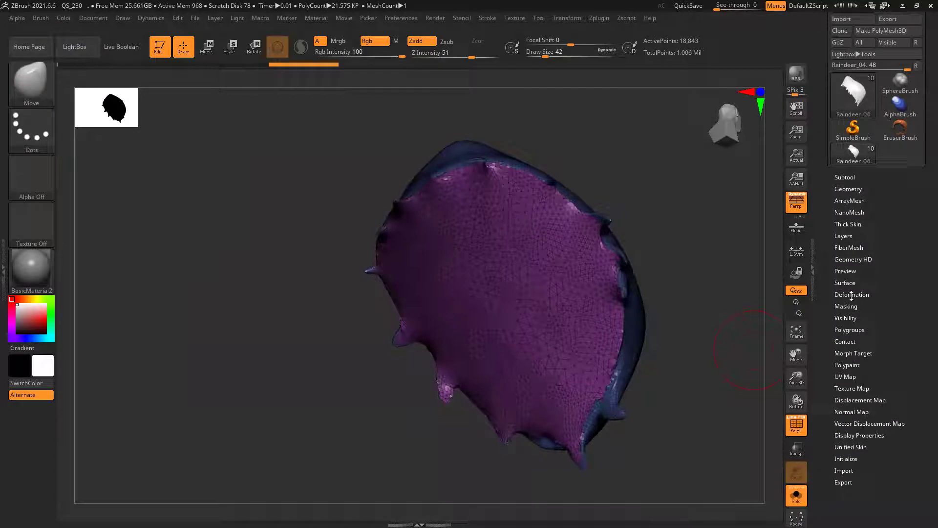
pyautogui.click(853, 328)
pyautogui.click(849, 339)
# - Examine the chest fur's jagged edge for stray polygroups and look over the Modify Topology options
pyautogui.moveTo(683, 248); pyautogui.dragTo(698, 215)
pyautogui.moveTo(698, 215)
pyautogui.mouseDown(button='right')
pyautogui.moveTo(646, 249)
pyautogui.moveTo(557, 251)
pyautogui.mouseUp(button='right')
pyautogui.moveTo(605, 293)
pyautogui.keyDown('ctrl'); pyautogui.keyDown('alt'); pyautogui.mouseDown(button='right')
pyautogui.moveTo(684, 333)
pyautogui.moveTo(623, 277)
pyautogui.mouseUp(button='right'); pyautogui.keyUp('alt'); pyautogui.keyUp('ctrl')
pyautogui.keyDown('ctrl'); pyautogui.moveTo(572, 212); pyautogui.dragTo(603, 276, button='right'); pyautogui.keyUp('ctrl')
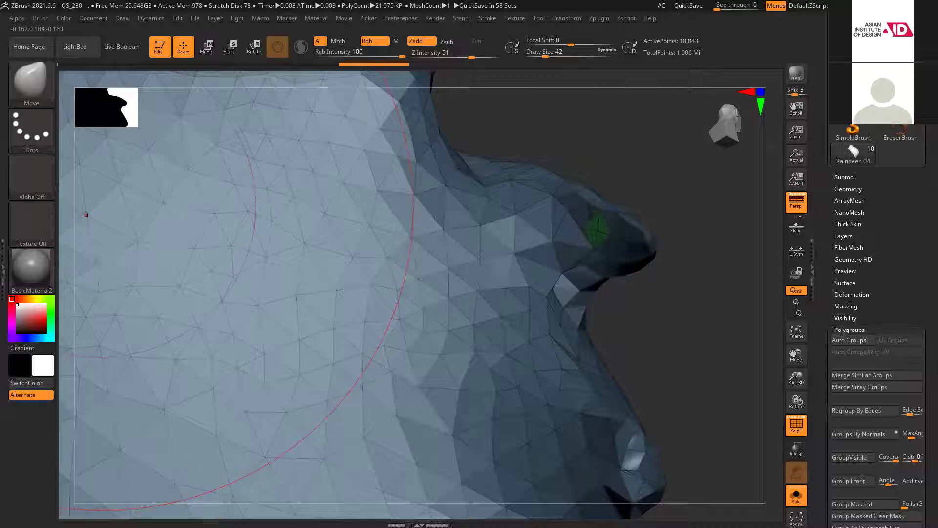
pyautogui.click(873, 190)
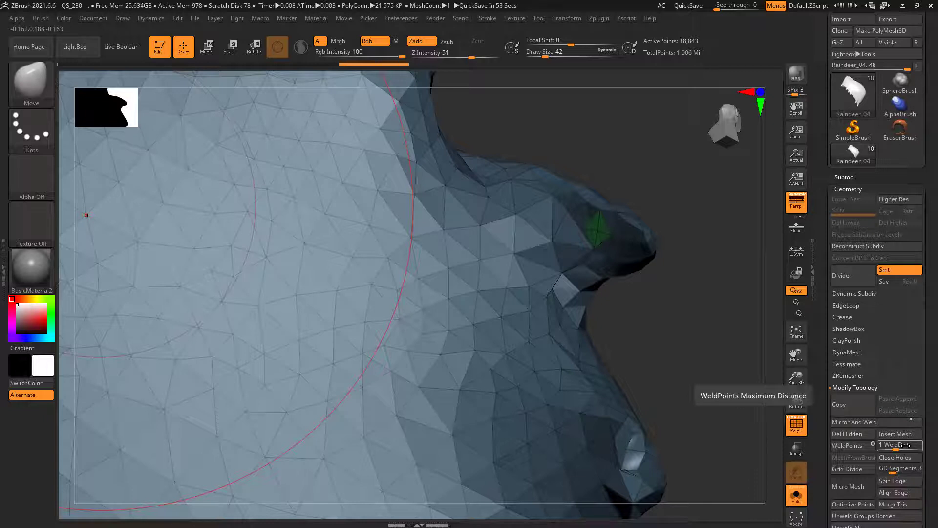
pyautogui.keyDown('ctrl'); pyautogui.moveTo(580, 415); pyautogui.dragTo(430, 361, button='right'); pyautogui.keyUp('ctrl')
pyautogui.keyDown('alt'); pyautogui.moveTo(710, 391); pyautogui.dragTo(706, 282, button='right'); pyautogui.keyUp('alt')
pyautogui.moveTo(706, 282); pyautogui.dragTo(684, 364)
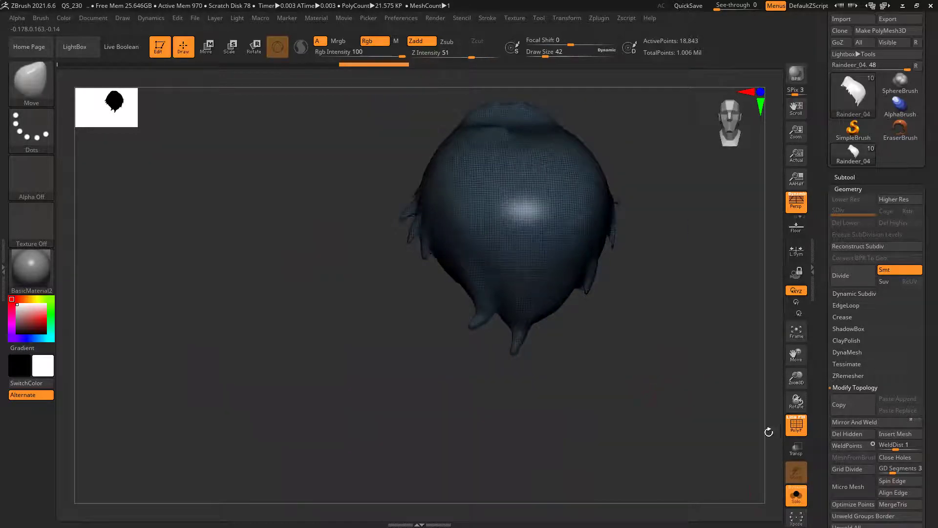
# - Bring back all subtools, select the reindeer's head and hide the polyframe while framing the ear
pyautogui.click(796, 496)
pyautogui.keyDown('alt'); pyautogui.moveTo(638, 302); pyautogui.dragTo(570, 324, button='right'); pyautogui.keyUp('alt')
pyautogui.moveTo(681, 243); pyautogui.dragTo(609, 289)
pyautogui.keyDown('alt'); pyautogui.click(396, 208); pyautogui.keyUp('alt')
pyautogui.keyDown('ctrl'); pyautogui.moveTo(397, 207); pyautogui.dragTo(477, 314, button='right'); pyautogui.keyUp('ctrl')
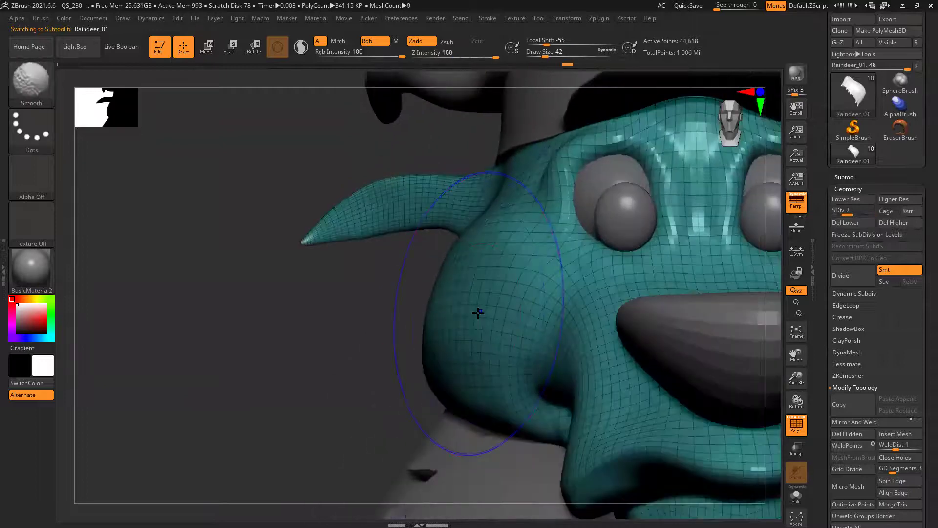
pyautogui.hotkey('shift', 'f')
pyautogui.keyDown('alt'); pyautogui.moveTo(299, 315); pyautogui.dragTo(245, 332, button='right'); pyautogui.keyUp('alt')
# - Raise the upper edge of the ear using the Move brush at draw size 38
pyautogui.press('b')
pyautogui.press('m')
pyautogui.press('v')
pyautogui.press('[')
pyautogui.press('[')
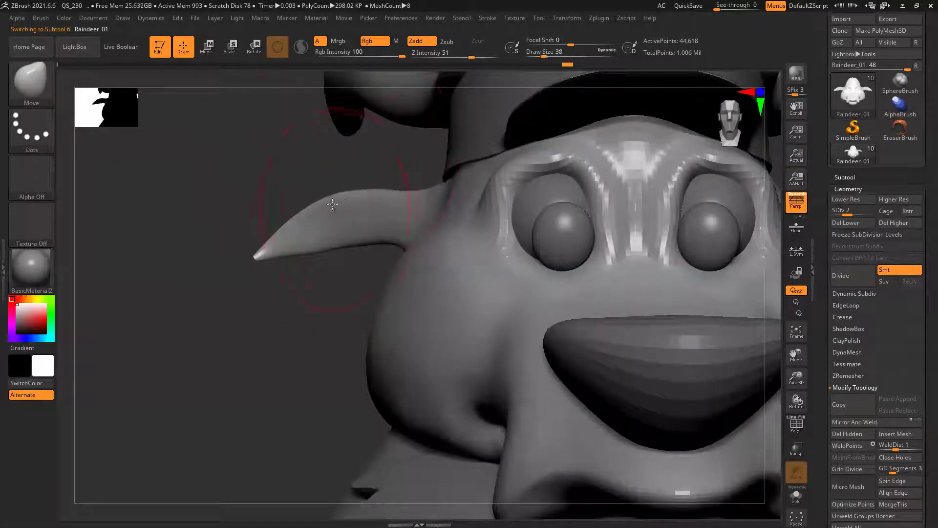
pyautogui.moveTo(351, 192); pyautogui.dragTo(351, 184)
pyautogui.moveTo(304, 208); pyautogui.dragTo(285, 197)
pyautogui.moveTo(285, 197); pyautogui.dragTo(271, 213, button='right')
pyautogui.moveTo(271, 213); pyautogui.dragTo(210, 255)
# - Turn off perspective and broaden the outer part of the ear using the Move brush at draw size 30
pyautogui.click(797, 203)
pyautogui.moveTo(335, 272)
pyautogui.mouseDown()
pyautogui.moveTo(312, 254)
pyautogui.moveTo(272, 264)
pyautogui.mouseUp()
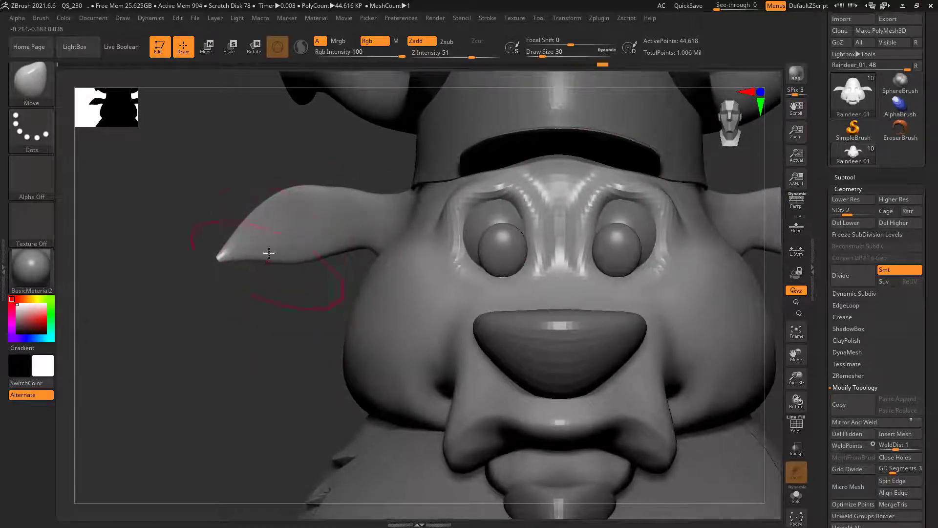
pyautogui.moveTo(256, 218); pyautogui.dragTo(233, 211)
pyautogui.moveTo(317, 201); pyautogui.dragTo(320, 195)
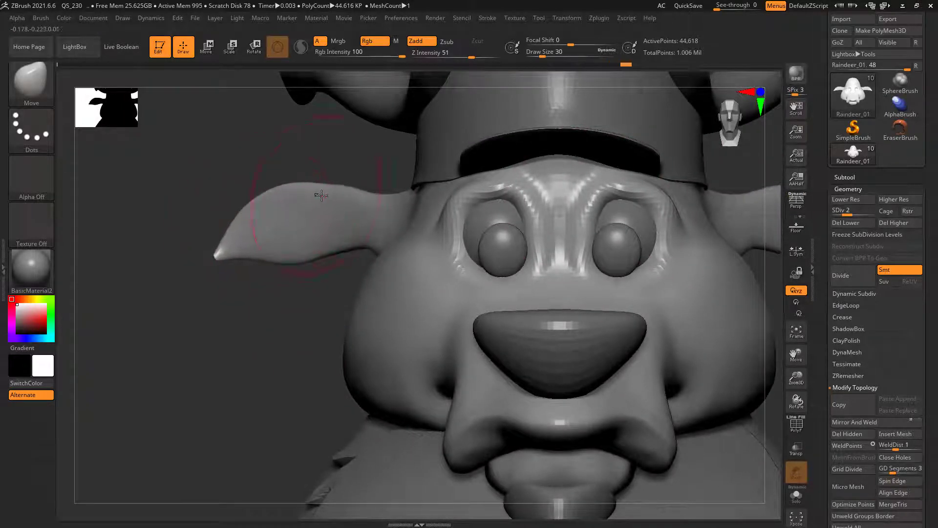
# - Switch to the ClayBuildup brush and reduce its draw size to 22, viewing the ear from the side
pyautogui.press('b')
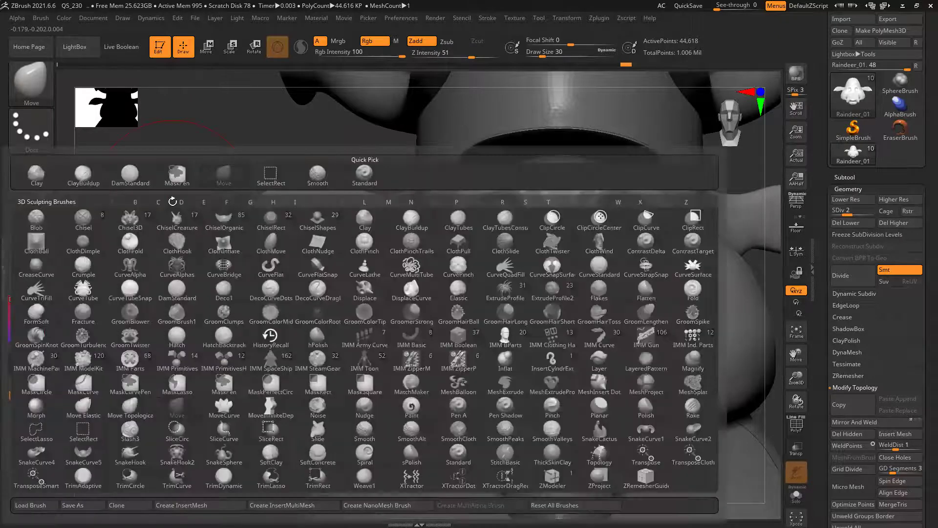
pyautogui.press('c')
pyautogui.press('b')
pyautogui.moveTo(184, 179); pyautogui.dragTo(518, 282)
pyautogui.moveTo(180, 201); pyautogui.dragTo(136, 211)
pyautogui.press('[')
pyautogui.press('[')
# - Try a ClayBuildup stroke on the ear and undo it
pyautogui.moveTo(339, 207)
pyautogui.mouseDown()
pyautogui.moveTo(303, 201)
pyautogui.moveTo(419, 211)
pyautogui.moveTo(362, 208)
pyautogui.mouseUp()
pyautogui.moveTo(229, 166); pyautogui.dragTo(410, 168)
pyautogui.hotkey('ctrl', 'z')
pyautogui.hotkey('ctrl', 'z')
# - Enable BackfaceMask in the ClayBuildup brush's auto masking settings
pyautogui.moveTo(573, 235); pyautogui.dragTo(455, 230)
pyautogui.click(39, 18)
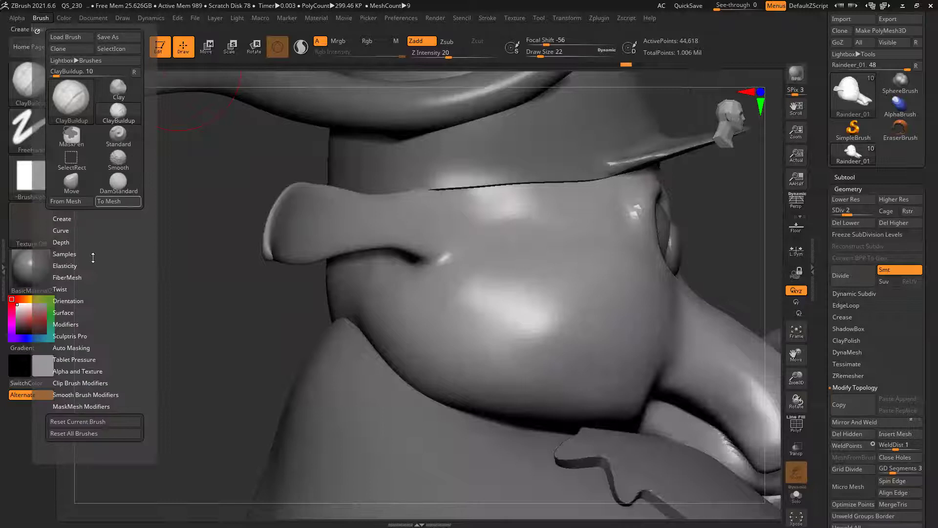
pyautogui.click(69, 325)
pyautogui.click(87, 324)
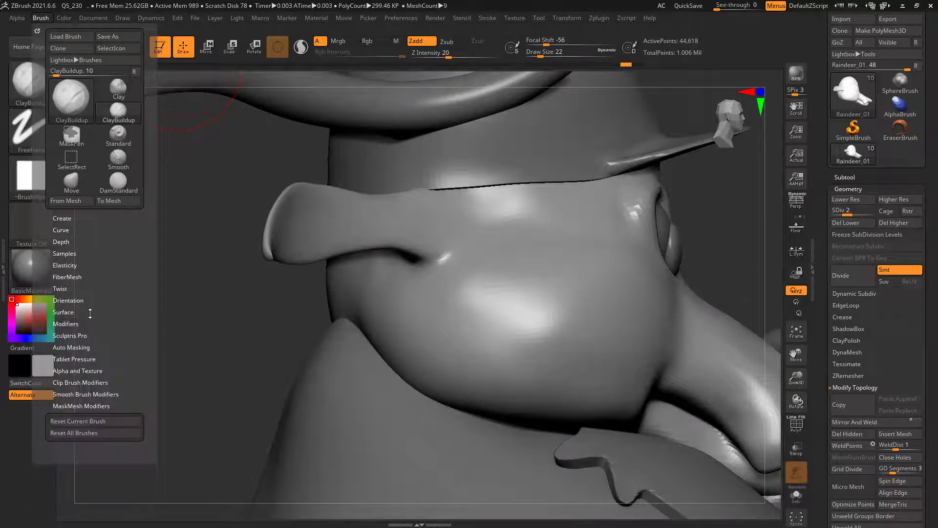
pyautogui.click(83, 348)
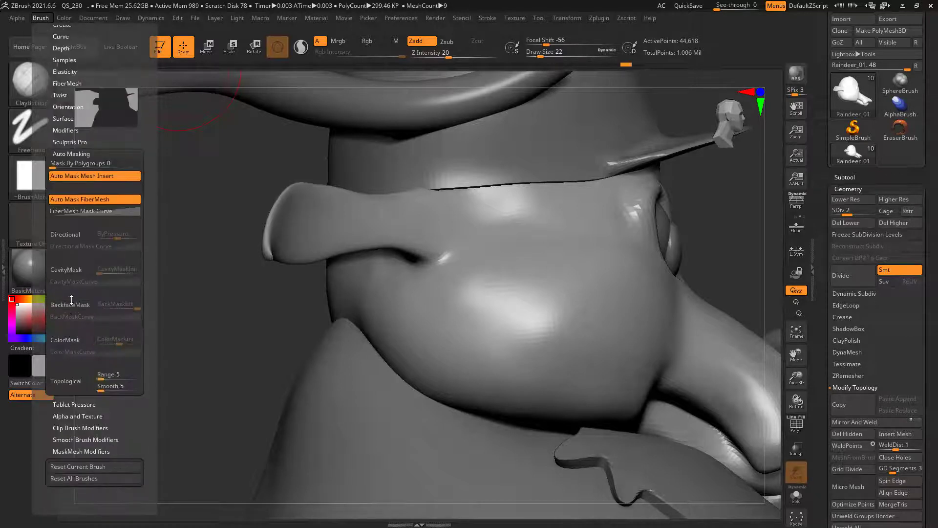
pyautogui.click(71, 307)
# - Sculpt a raised rim along the upper side of the ear with ClayBuildup at draw size 10
pyautogui.keyDown('alt'); pyautogui.moveTo(200, 297); pyautogui.dragTo(176, 321); pyautogui.keyUp('alt')
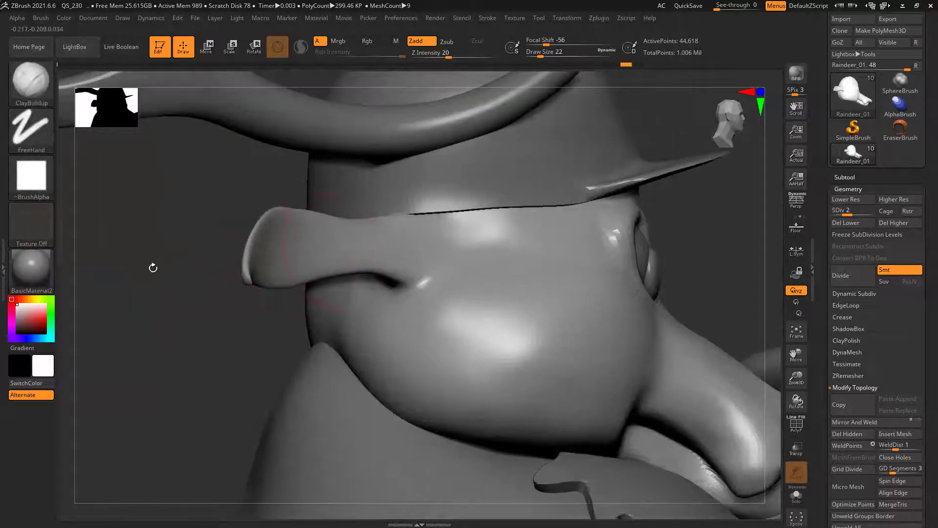
pyautogui.moveTo(160, 270); pyautogui.dragTo(117, 271)
pyautogui.press('[')
pyautogui.press('[')
pyautogui.moveTo(383, 226)
pyautogui.mouseDown()
pyautogui.moveTo(329, 223)
pyautogui.moveTo(307, 241)
pyautogui.moveTo(280, 230)
pyautogui.moveTo(238, 261)
pyautogui.moveTo(264, 235)
pyautogui.moveTo(235, 274)
pyautogui.moveTo(313, 229)
pyautogui.moveTo(356, 225)
pyautogui.mouseUp()
pyautogui.press(']')
pyautogui.moveTo(396, 231)
pyautogui.mouseDown()
pyautogui.moveTo(424, 248)
pyautogui.moveTo(397, 227)
pyautogui.mouseUp()
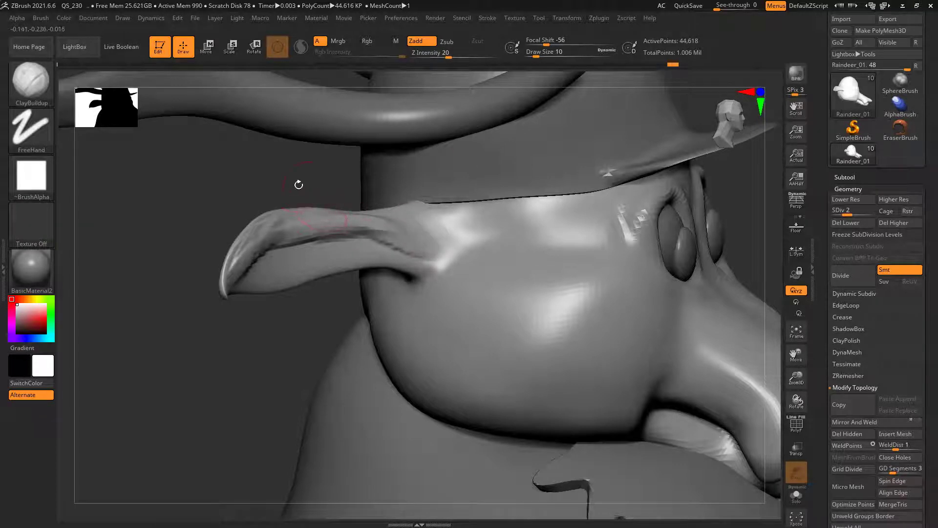
# - Extend the ear's upper rim toward the head with ClayBuildup strokes and smooth the added clay
pyautogui.moveTo(301, 186); pyautogui.dragTo(263, 205)
pyautogui.moveTo(366, 202)
pyautogui.mouseDown()
pyautogui.moveTo(284, 218)
pyautogui.moveTo(235, 243)
pyautogui.moveTo(237, 255)
pyautogui.moveTo(338, 202)
pyautogui.moveTo(416, 208)
pyautogui.moveTo(464, 234)
pyautogui.moveTo(470, 214)
pyautogui.moveTo(480, 219)
pyautogui.mouseUp()
pyautogui.moveTo(417, 210)
pyautogui.mouseDown()
pyautogui.moveTo(476, 230)
pyautogui.moveTo(468, 256)
pyautogui.mouseUp()
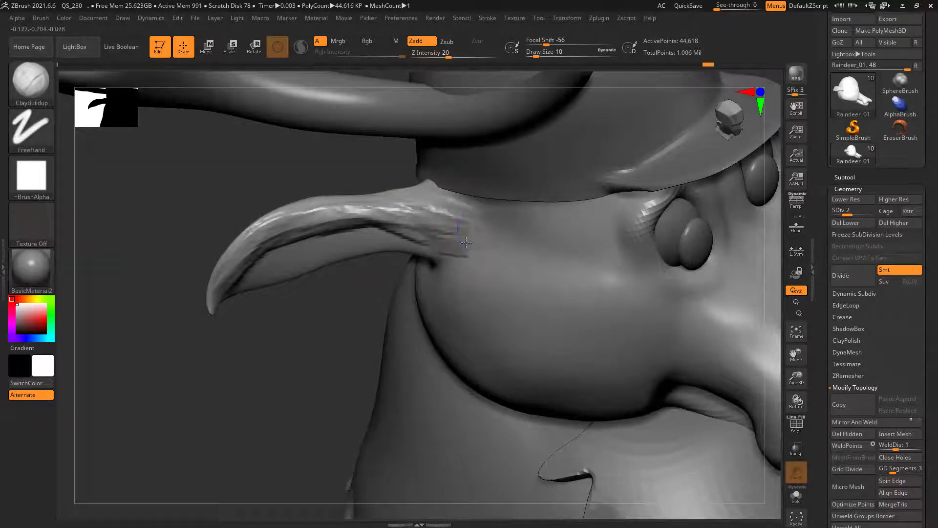
pyautogui.keyDown('shift'); pyautogui.moveTo(408, 232); pyautogui.dragTo(469, 237); pyautogui.keyUp('shift')
pyautogui.moveTo(414, 209)
pyautogui.keyDown('shift'); pyautogui.mouseDown()
pyautogui.moveTo(342, 211)
pyautogui.moveTo(281, 230)
pyautogui.moveTo(227, 272)
pyautogui.mouseUp(); pyautogui.keyUp('shift')
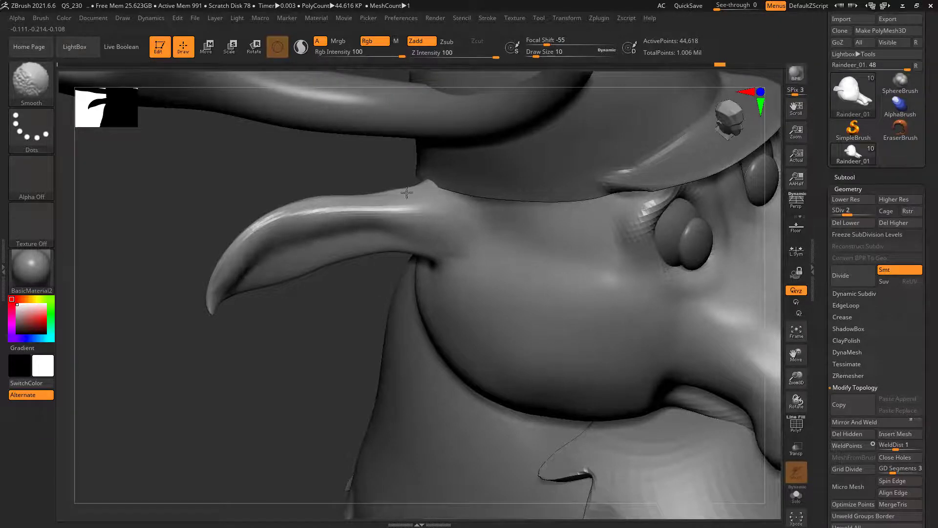
# - Build up the inner fold where the ear joins the head with ClayBuildup and smooth it out
pyautogui.moveTo(224, 209); pyautogui.dragTo(454, 191)
pyautogui.moveTo(659, 202); pyautogui.dragTo(240, 255)
pyautogui.moveTo(290, 189)
pyautogui.mouseDown()
pyautogui.moveTo(320, 192)
pyautogui.moveTo(273, 189)
pyautogui.mouseUp()
pyautogui.moveTo(374, 190)
pyautogui.mouseDown()
pyautogui.moveTo(429, 215)
pyautogui.moveTo(386, 197)
pyautogui.moveTo(433, 232)
pyautogui.mouseUp()
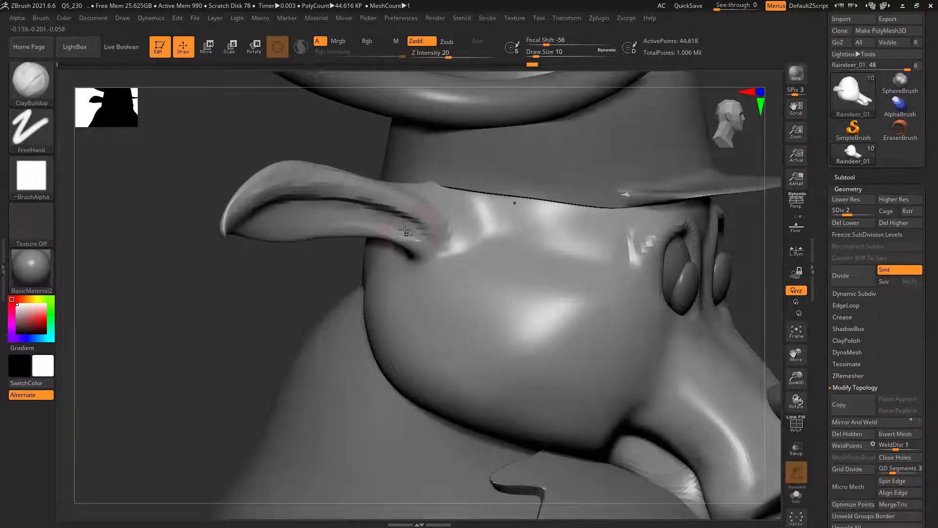
pyautogui.press('shift')
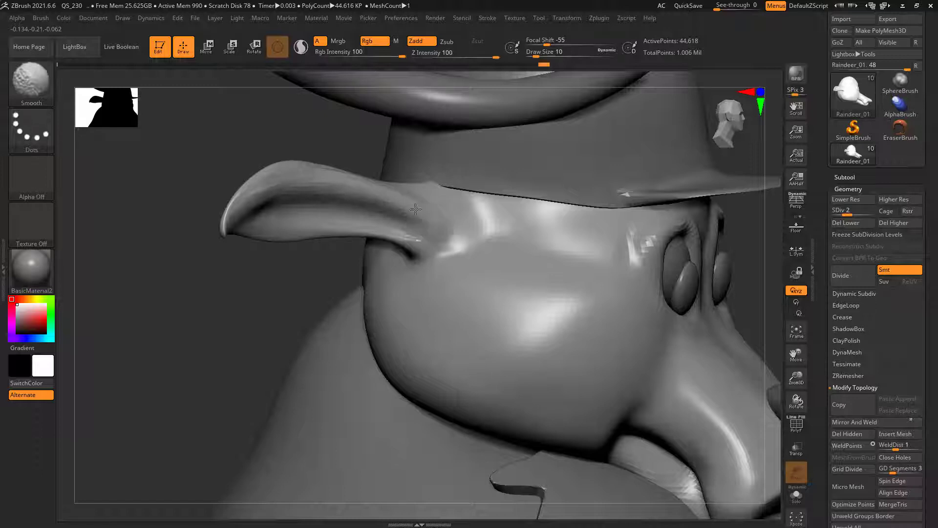
pyautogui.moveTo(432, 218)
pyautogui.keyDown('shift'); pyautogui.mouseDown()
pyautogui.moveTo(443, 253)
pyautogui.moveTo(433, 259)
pyautogui.mouseUp(); pyautogui.keyUp('shift')
# - Examine the ears and head from behind and from the front
pyautogui.press('ctrl')
pyautogui.keyDown('ctrl'); pyautogui.moveTo(521, 297); pyautogui.dragTo(452, 277, button='right'); pyautogui.keyUp('ctrl')
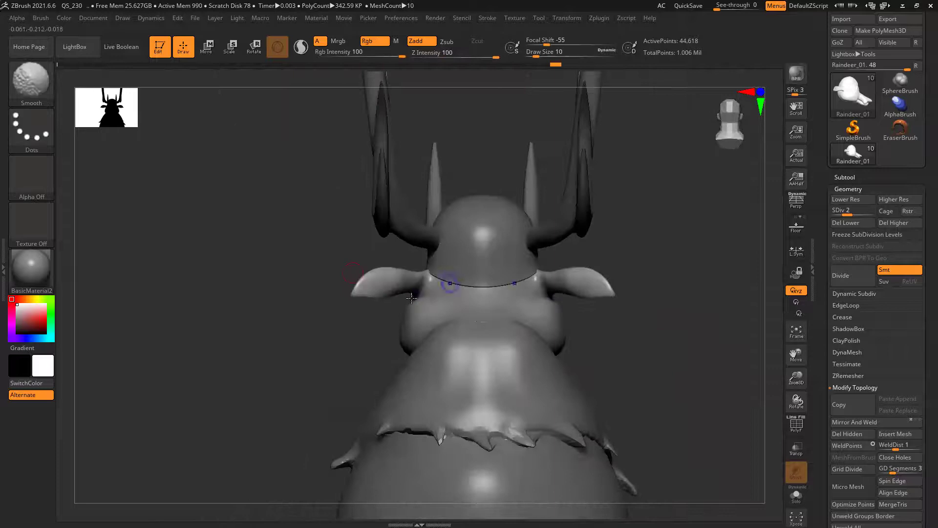
pyautogui.moveTo(646, 371); pyautogui.dragTo(296, 267, button='right')
pyautogui.keyDown('alt'); pyautogui.moveTo(621, 228); pyautogui.dragTo(622, 248, button='right'); pyautogui.keyUp('alt')
pyautogui.keyDown('ctrl'); pyautogui.moveTo(472, 171); pyautogui.dragTo(517, 310, button='right'); pyautogui.keyUp('ctrl')
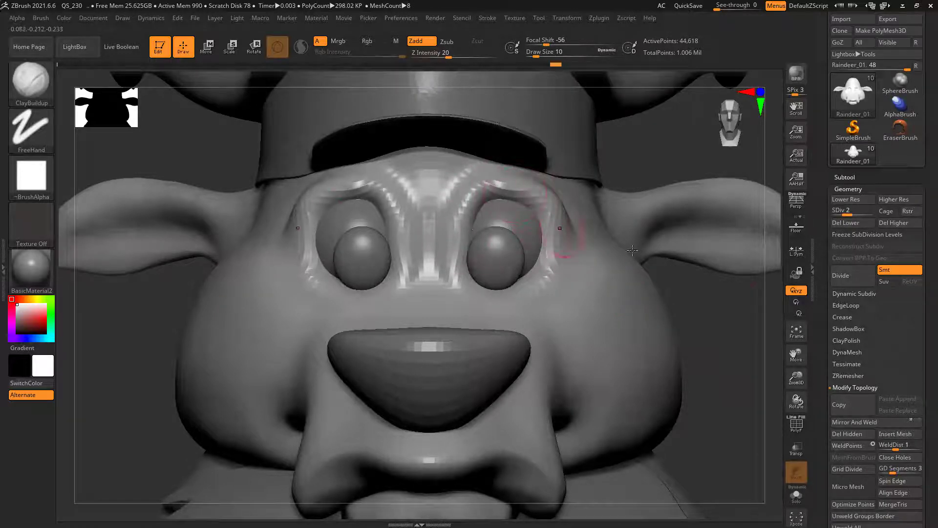
pyautogui.keyDown('ctrl'); pyautogui.moveTo(653, 310); pyautogui.dragTo(678, 199, button='right'); pyautogui.keyUp('ctrl')
pyautogui.keyDown('alt'); pyautogui.moveTo(669, 295); pyautogui.dragTo(679, 252, button='right'); pyautogui.keyUp('alt')
pyautogui.keyDown('alt'); pyautogui.moveTo(663, 367); pyautogui.dragTo(699, 315, button='right'); pyautogui.keyUp('alt')
# - Make the shaggy fur collar (Raindeer_04) the active subtool and switch to the Move brush
pyautogui.keyDown('alt'); pyautogui.click(541, 325); pyautogui.keyUp('alt')
pyautogui.keyDown('ctrl'); pyautogui.moveTo(444, 269); pyautogui.dragTo(456, 327, button='right'); pyautogui.keyUp('ctrl')
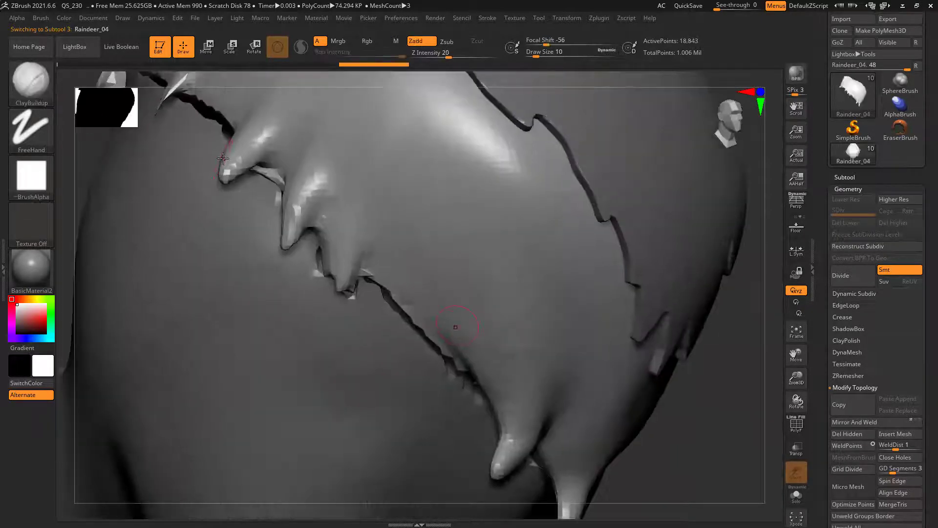
pyautogui.press('b')
pyautogui.press('m')
pyautogui.press('b')
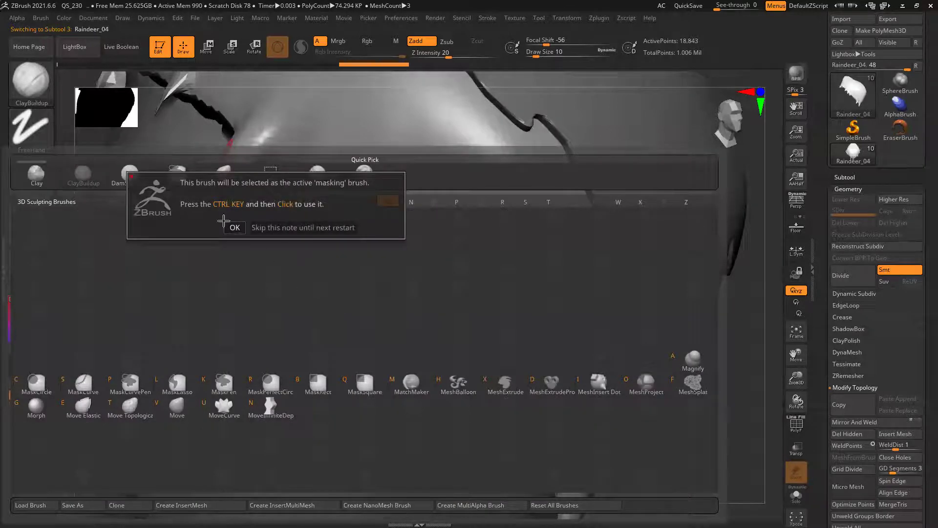
pyautogui.press('Return')
pyautogui.press('b')
pyautogui.press('m')
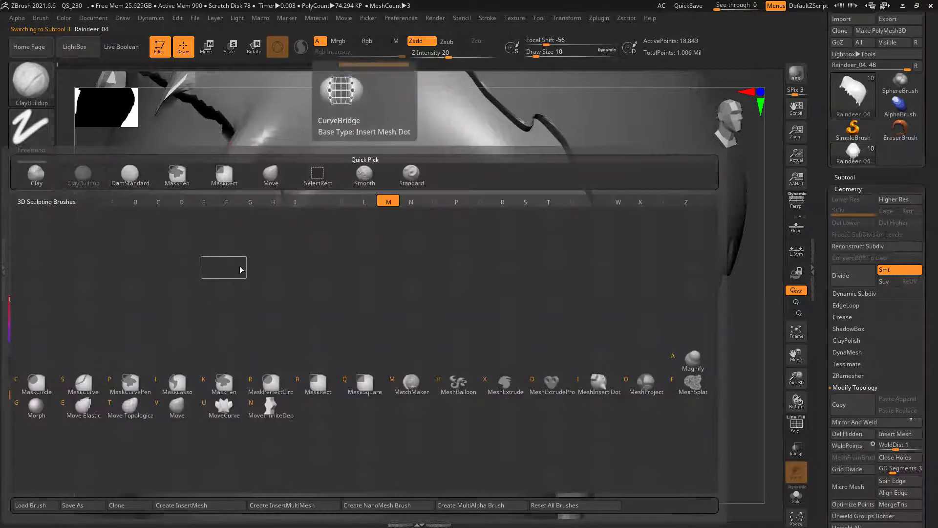
pyautogui.press('v')
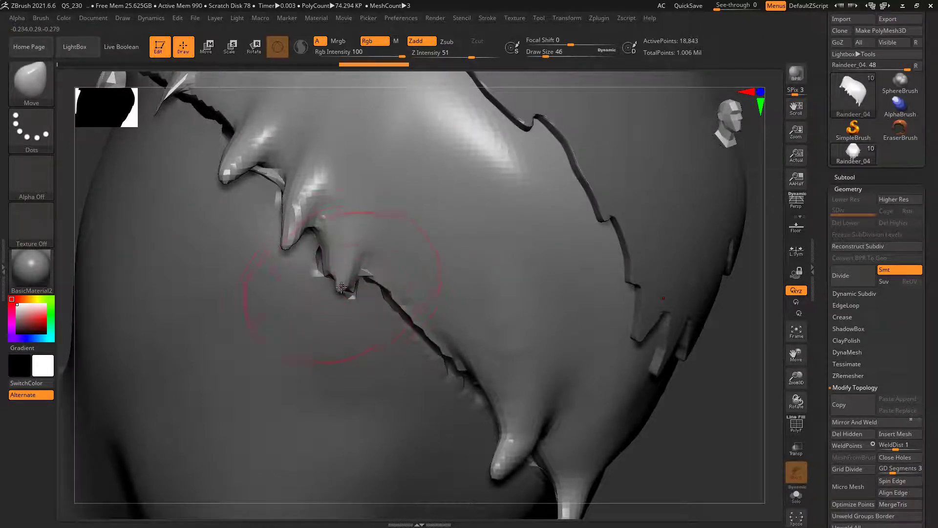
# - Pull the tuft tips along the side of the fur collar outward and down with the Move brush
pyautogui.moveTo(341, 286); pyautogui.dragTo(334, 302)
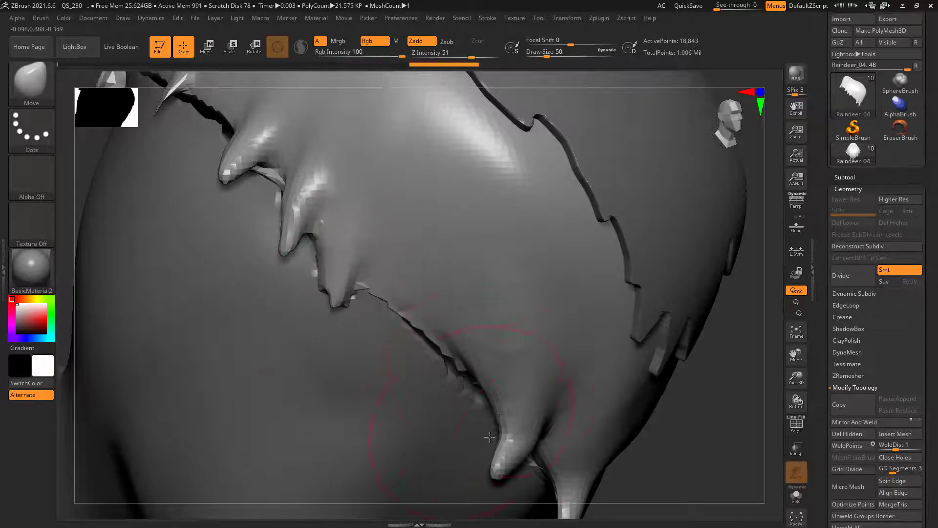
pyautogui.moveTo(496, 468); pyautogui.dragTo(487, 482)
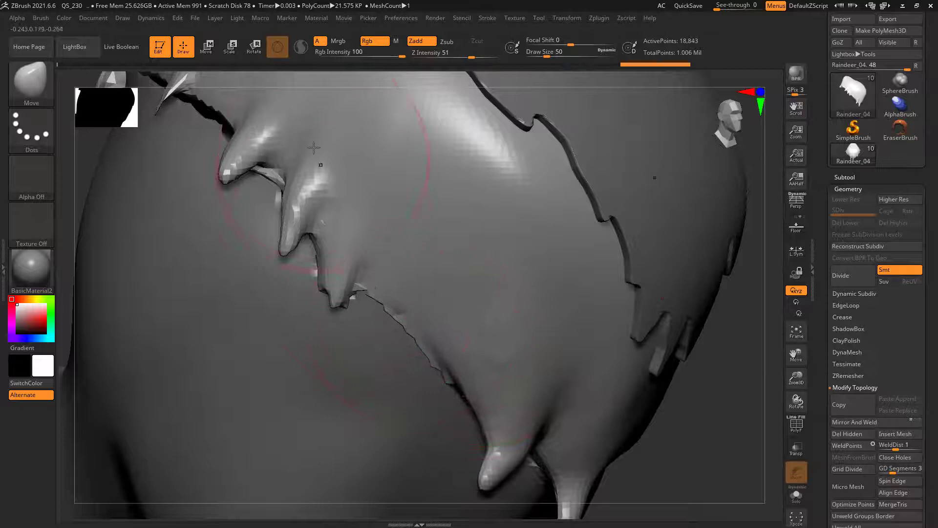
pyautogui.moveTo(261, 167); pyautogui.dragTo(258, 173)
pyautogui.moveTo(336, 298); pyautogui.dragTo(333, 308)
# - Lengthen the collar's front chest tuft and adjust the lower fur edge with Move at draw size 50
pyautogui.moveTo(703, 451)
pyautogui.keyDown('alt'); pyautogui.mouseDown()
pyautogui.moveTo(706, 299)
pyautogui.moveTo(730, 297)
pyautogui.mouseUp(); pyautogui.keyUp('alt')
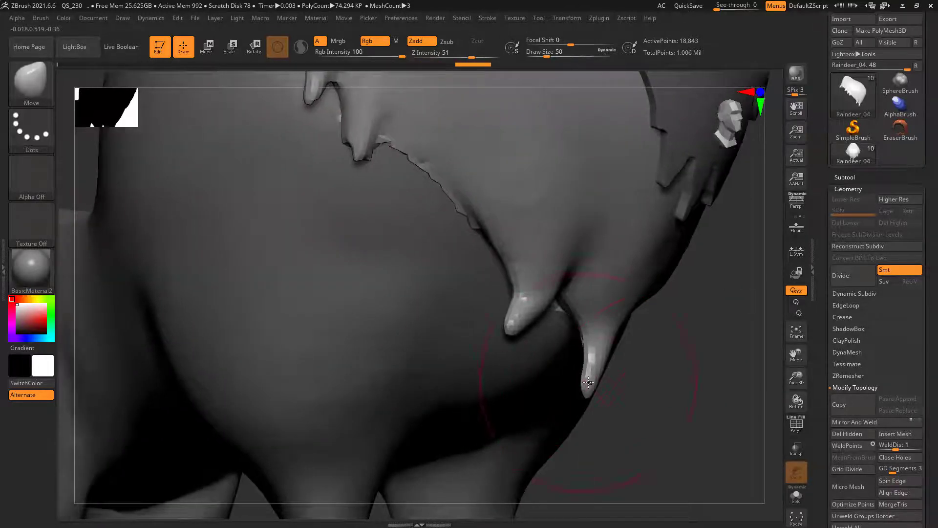
pyautogui.moveTo(588, 383); pyautogui.dragTo(583, 397)
pyautogui.moveTo(682, 372); pyautogui.dragTo(650, 367)
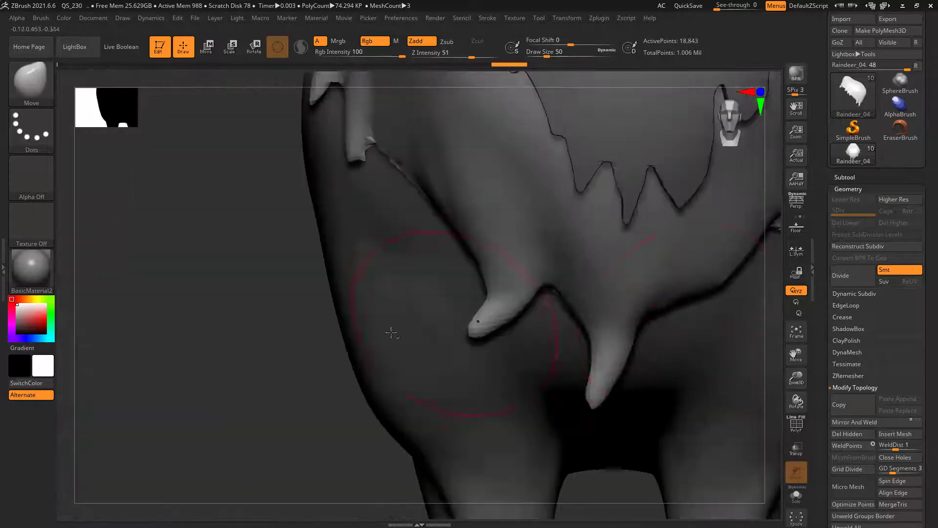
pyautogui.moveTo(278, 358); pyautogui.dragTo(363, 306)
pyautogui.moveTo(543, 342); pyautogui.dragTo(535, 348)
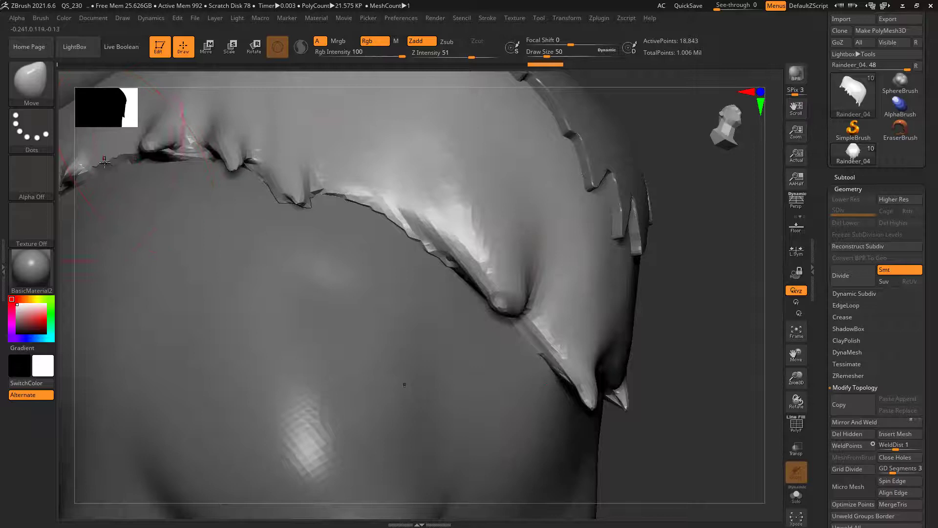
pyautogui.moveTo(111, 172); pyautogui.dragTo(108, 181)
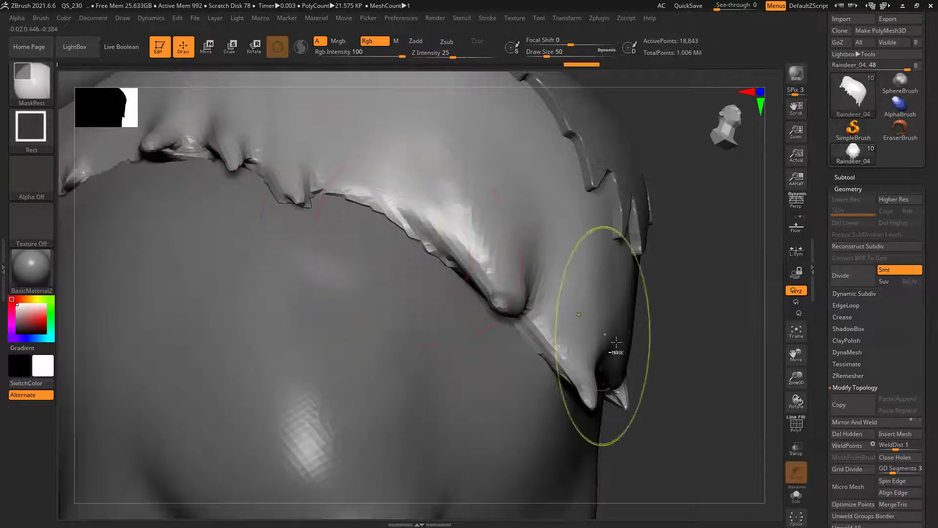
# - Isolate the fur collar, smooth its jagged edge with the Polish By Features deformation, and show the whole model again
pyautogui.keyDown('ctrl'); pyautogui.moveTo(617, 340); pyautogui.dragTo(686, 307, button='right'); pyautogui.keyUp('ctrl')
pyautogui.moveTo(686, 307)
pyautogui.mouseDown()
pyautogui.moveTo(676, 275)
pyautogui.moveTo(705, 352)
pyautogui.moveTo(661, 341)
pyautogui.moveTo(689, 350)
pyautogui.moveTo(695, 342)
pyautogui.mouseUp()
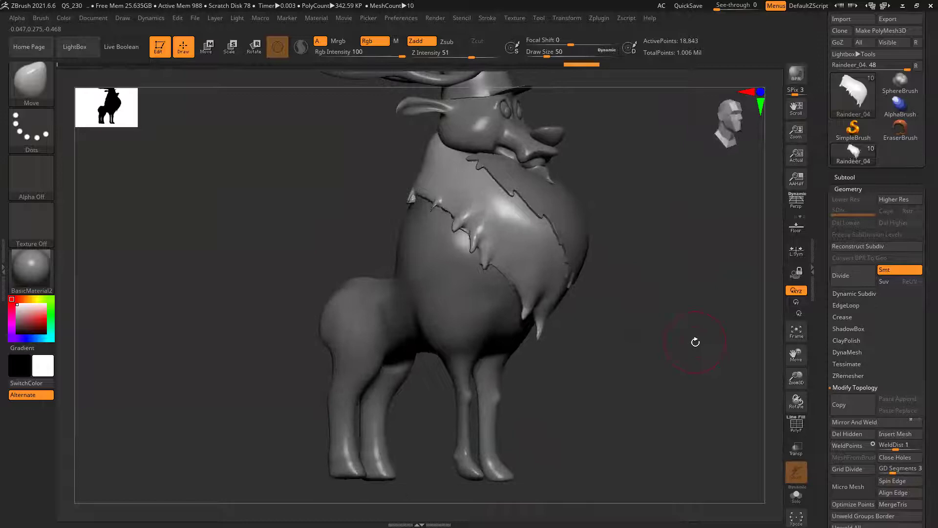
pyautogui.click(797, 496)
pyautogui.moveTo(637, 391); pyautogui.dragTo(657, 389, button='right')
pyautogui.keyDown('ctrl'); pyautogui.moveTo(658, 389); pyautogui.dragTo(409, 366, button='right'); pyautogui.keyUp('ctrl')
pyautogui.moveTo(409, 367); pyautogui.dragTo(429, 273)
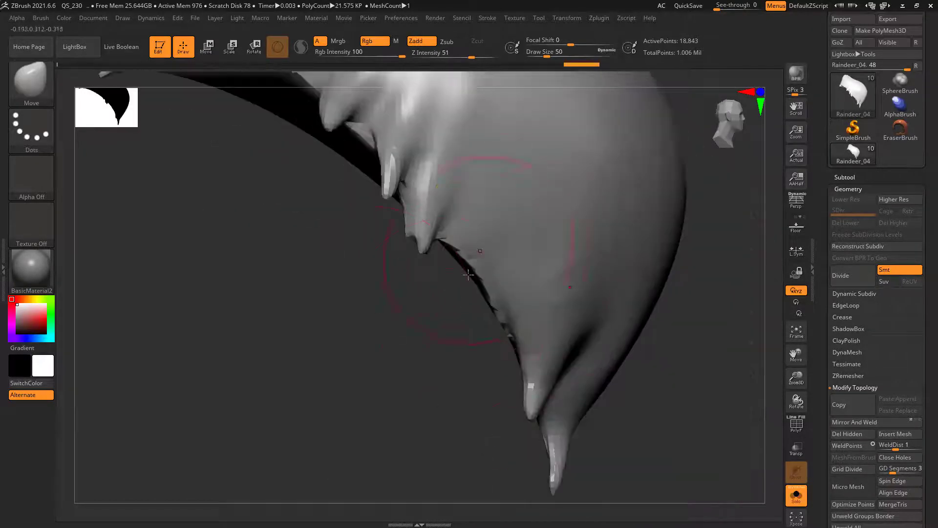
pyautogui.click(851, 188)
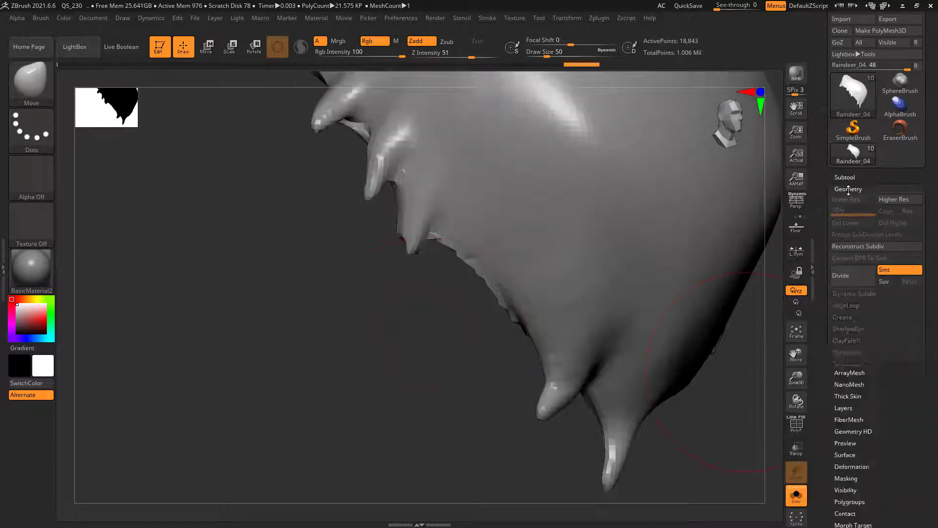
pyautogui.click(850, 293)
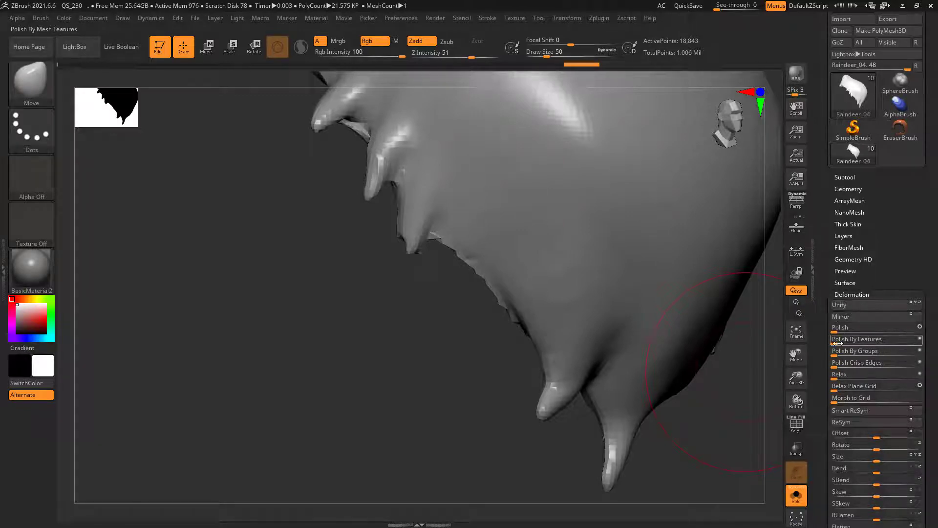
pyautogui.moveTo(836, 342); pyautogui.dragTo(853, 343)
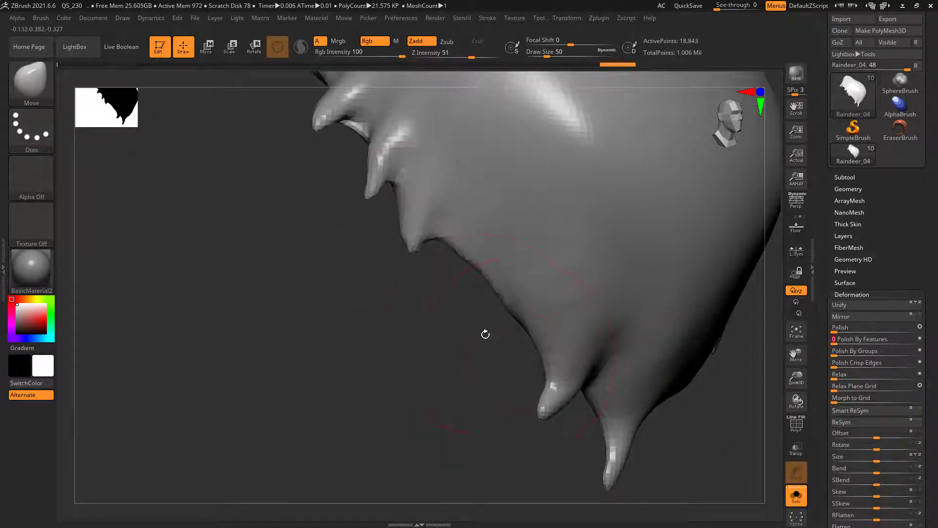
pyautogui.keyDown('alt'); pyautogui.moveTo(469, 351); pyautogui.dragTo(457, 273); pyautogui.keyUp('alt')
pyautogui.click(797, 495)
# - Make the body (Raindeer_06) the active subtool and smooth it with the Polish By Features deformation
pyautogui.keyDown('alt'); pyautogui.moveTo(611, 240); pyautogui.dragTo(669, 318, button='right'); pyautogui.keyUp('alt')
pyautogui.keyDown('ctrl'); pyautogui.moveTo(377, 206); pyautogui.dragTo(451, 307, button='right'); pyautogui.keyUp('ctrl')
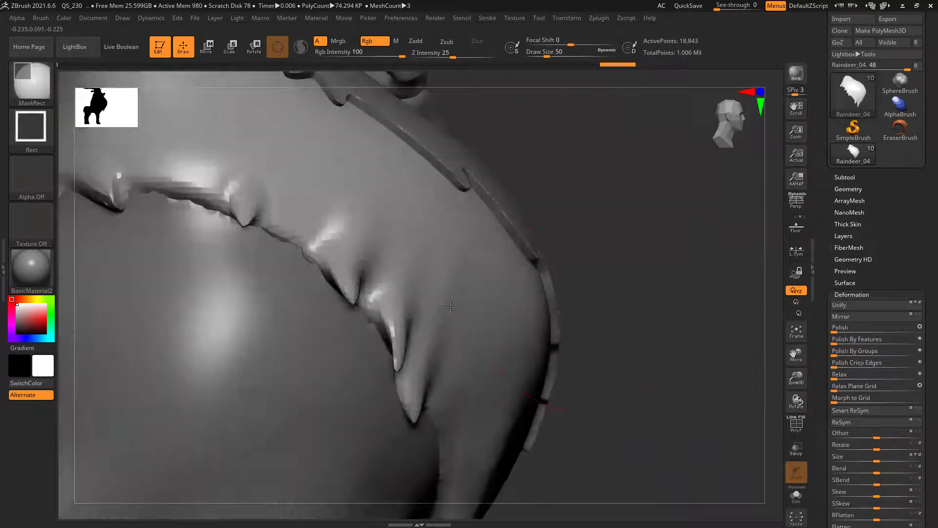
pyautogui.keyDown('alt'); pyautogui.click(451, 306); pyautogui.keyUp('alt')
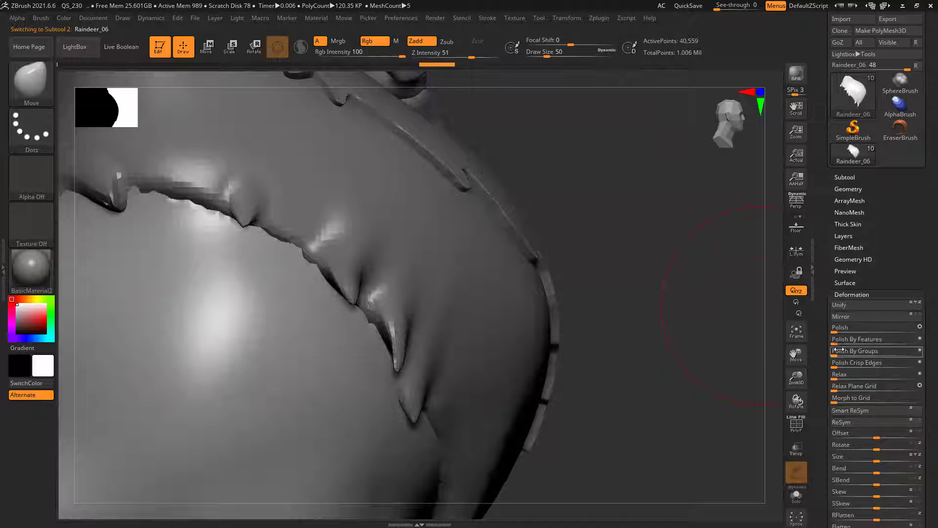
pyautogui.moveTo(837, 342); pyautogui.dragTo(863, 343)
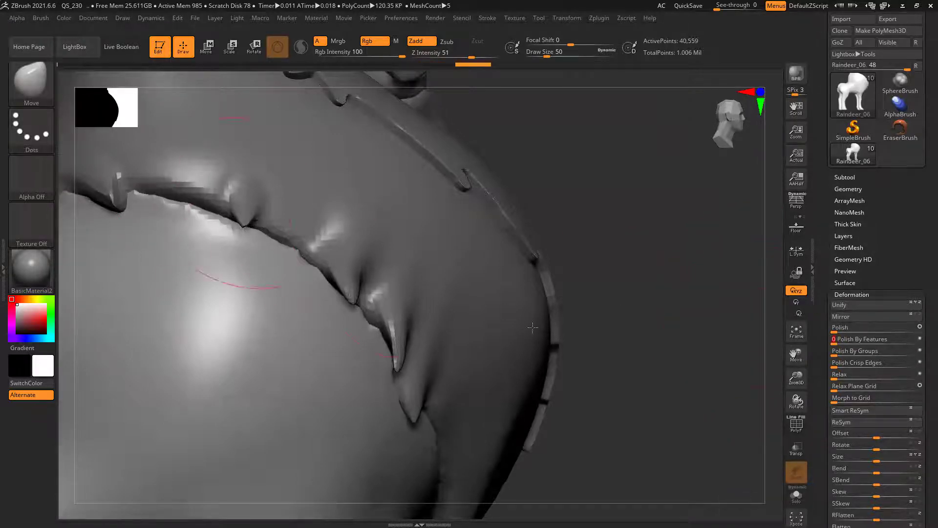
# - Reselect the fur collar and reshape the tufts and edge along its back and far side with the Move brush
pyautogui.press('f')
pyautogui.moveTo(593, 380)
pyautogui.mouseDown()
pyautogui.moveTo(595, 341)
pyautogui.moveTo(631, 341)
pyautogui.moveTo(550, 359)
pyautogui.moveTo(404, 224)
pyautogui.moveTo(484, 272)
pyautogui.mouseUp()
pyautogui.keyDown('alt'); pyautogui.click(284, 169); pyautogui.keyUp('alt')
pyautogui.keyDown('ctrl'); pyautogui.moveTo(201, 195); pyautogui.dragTo(303, 227, button='right'); pyautogui.keyUp('ctrl')
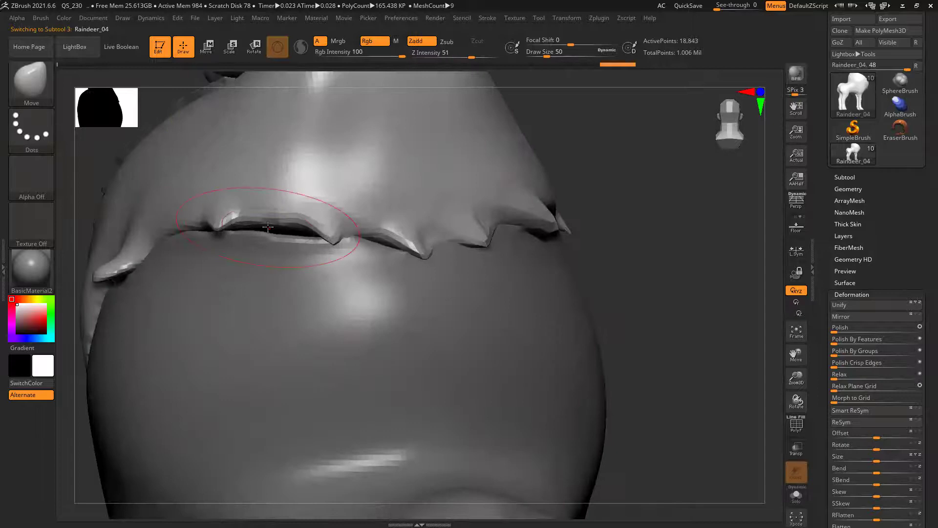
pyautogui.moveTo(288, 226); pyautogui.dragTo(295, 237)
pyautogui.moveTo(190, 222); pyautogui.dragTo(193, 230)
pyautogui.moveTo(411, 233); pyautogui.dragTo(386, 210, button='right')
pyautogui.moveTo(361, 220); pyautogui.dragTo(358, 224)
pyautogui.moveTo(252, 299)
pyautogui.mouseDown()
pyautogui.moveTo(252, 314)
pyautogui.moveTo(244, 297)
pyautogui.mouseUp()
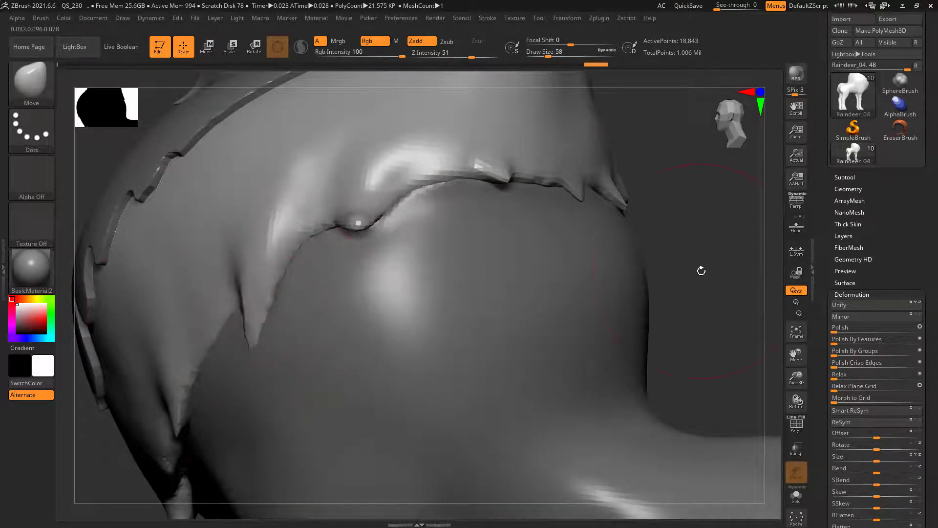
# - Push the collar's front chest tuft back toward the body with Move at draw size 58, and undo the last adjustment
pyautogui.keyDown('ctrl'); pyautogui.moveTo(710, 272); pyautogui.dragTo(564, 298, button='right'); pyautogui.keyUp('ctrl')
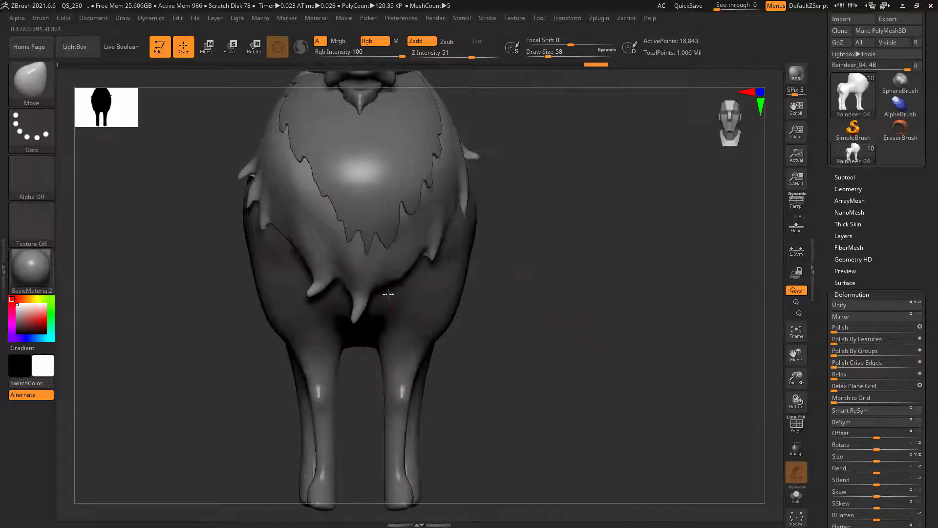
pyautogui.moveTo(289, 249); pyautogui.dragTo(324, 266, button='right')
pyautogui.moveTo(469, 293); pyautogui.dragTo(284, 274, button='right')
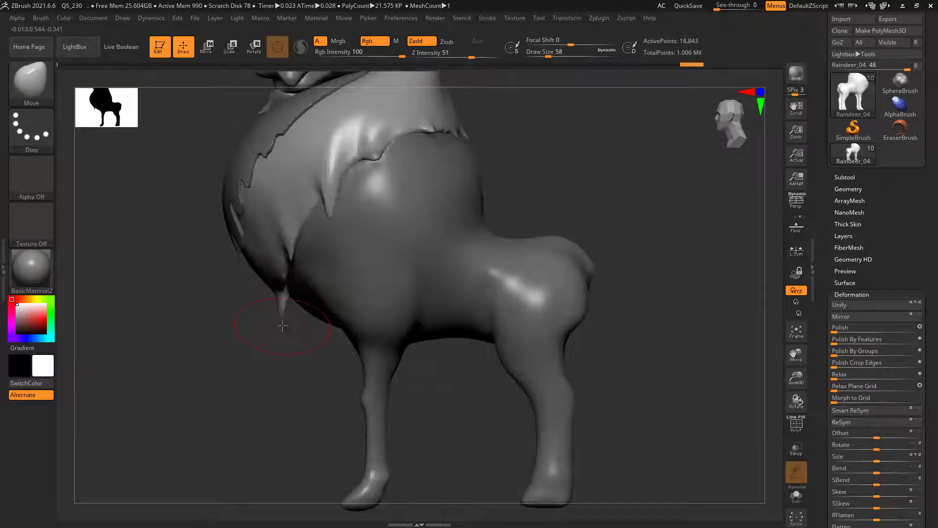
pyautogui.moveTo(294, 324); pyautogui.dragTo(290, 325)
pyautogui.moveTo(285, 278); pyautogui.dragTo(287, 284)
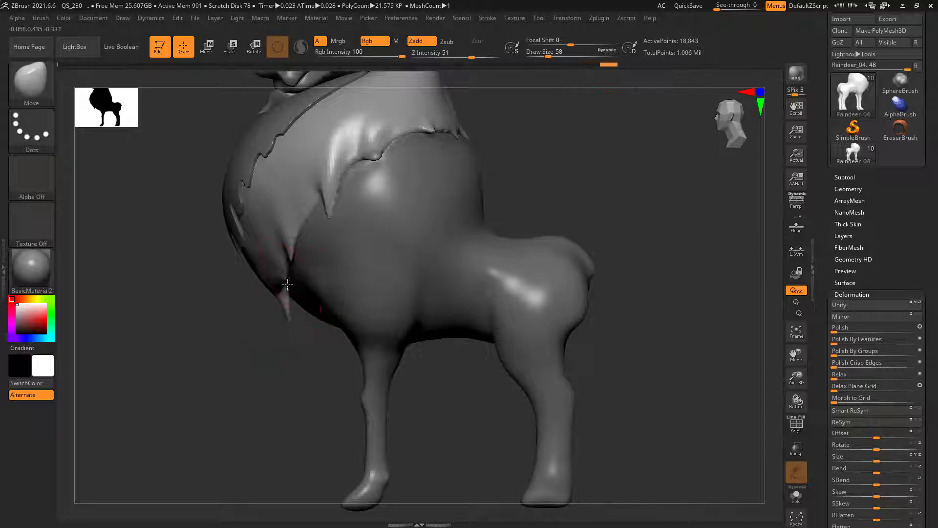
pyautogui.moveTo(222, 328); pyautogui.dragTo(299, 321)
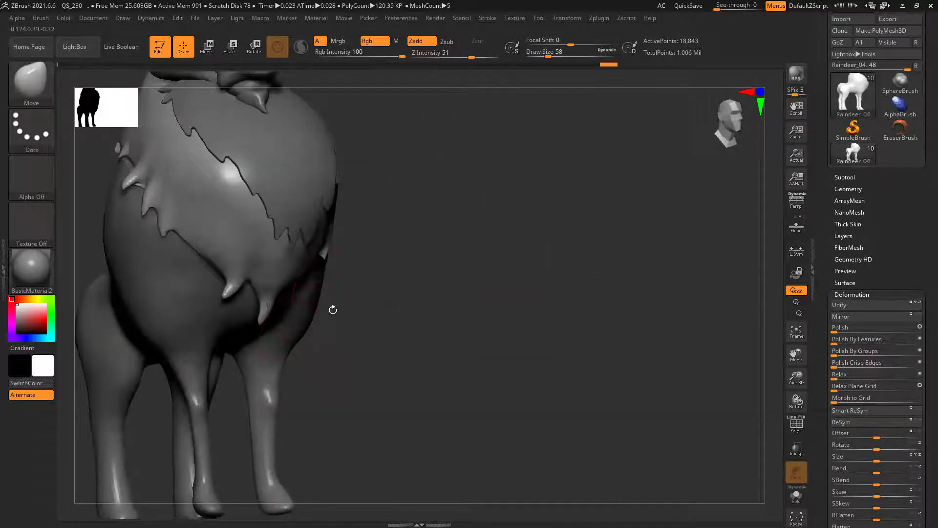
pyautogui.press('ctrl')
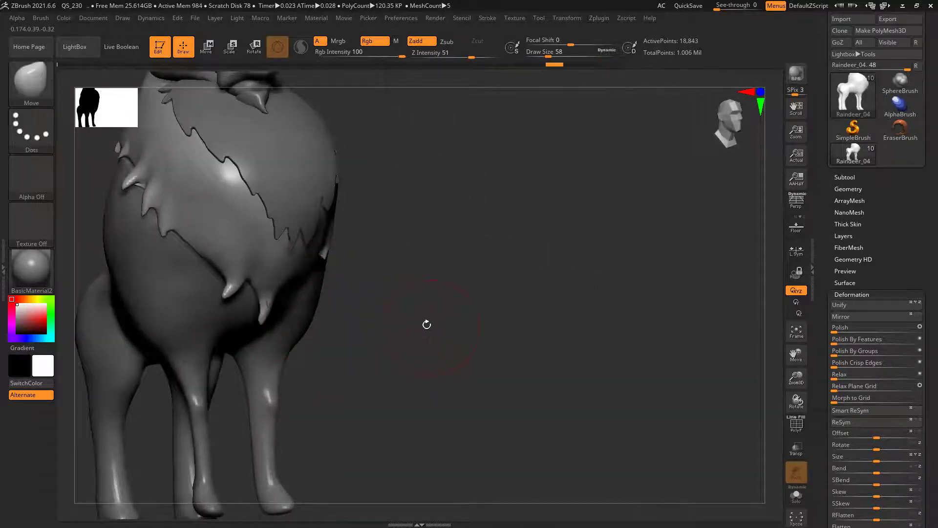
pyautogui.hotkey('ctrl', 'z')
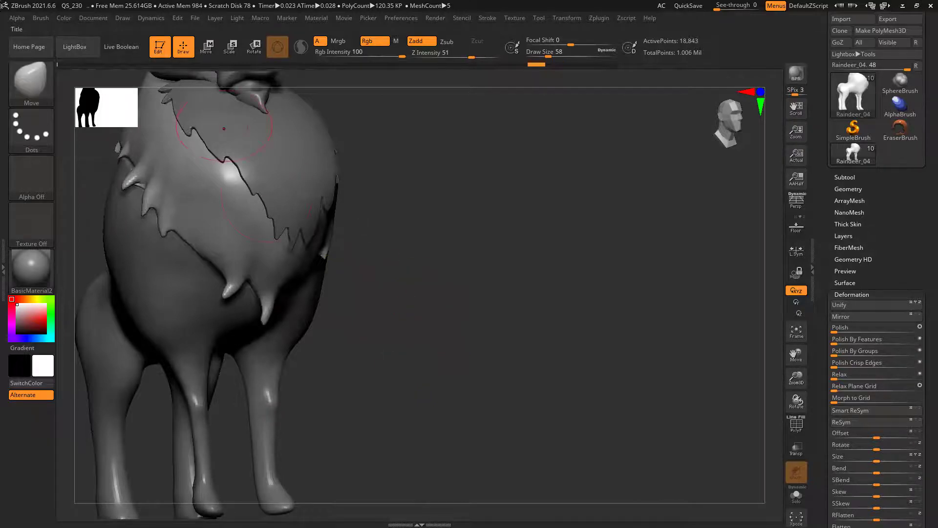
pyautogui.click(47, 22)
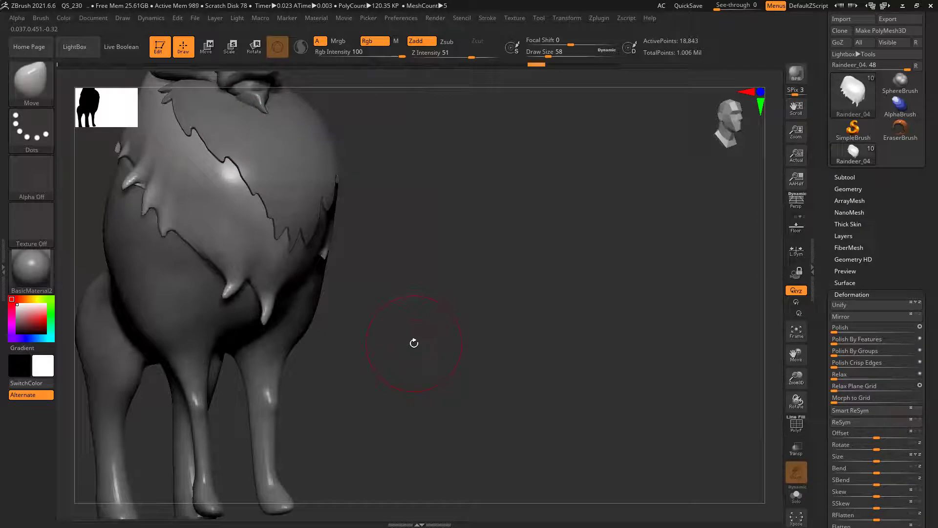
# - Make the chest fur patch (Extract6) the active subtool in front view and switch to the ClayBuildup brush
pyautogui.keyDown('alt'); pyautogui.click(294, 321); pyautogui.keyUp('alt')
pyautogui.moveTo(373, 358); pyautogui.dragTo(410, 333)
pyautogui.moveTo(493, 326); pyautogui.dragTo(486, 390)
pyautogui.keyDown('alt'); pyautogui.click(318, 233); pyautogui.keyUp('alt')
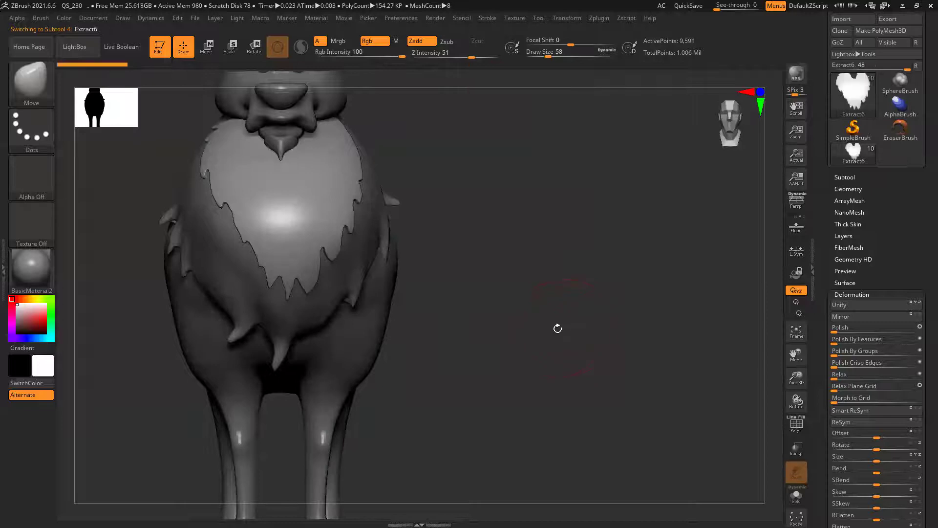
pyautogui.press('b')
pyautogui.press('c')
pyautogui.press('b')
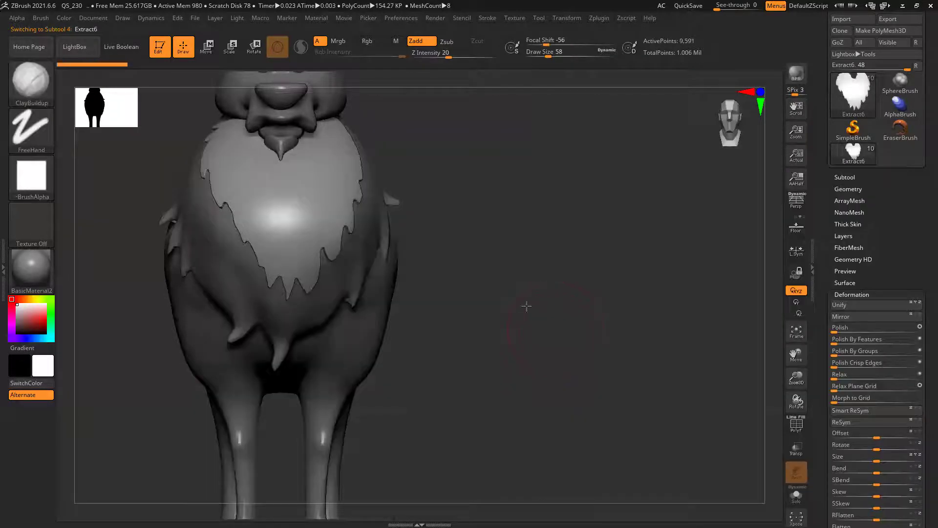
# - Make the fur collar (Raindeer_04) the active subtool and pull its side edge over the body with the Move brush, raising draw size to 70
pyautogui.keyDown('alt'); pyautogui.moveTo(527, 306); pyautogui.dragTo(583, 379); pyautogui.keyUp('alt')
pyautogui.keyDown('ctrl'); pyautogui.moveTo(301, 239); pyautogui.dragTo(308, 293, button='right'); pyautogui.keyUp('ctrl')
pyautogui.moveTo(637, 285); pyautogui.dragTo(623, 267)
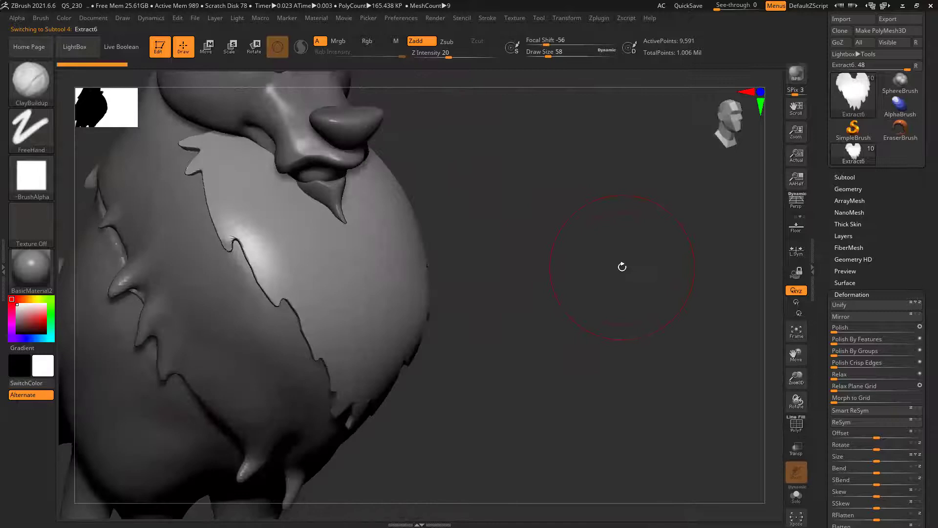
pyautogui.press(']')
pyautogui.keyDown('alt'); pyautogui.moveTo(474, 165); pyautogui.dragTo(536, 224); pyautogui.keyUp('alt')
pyautogui.keyDown('alt'); pyautogui.click(142, 304); pyautogui.keyUp('alt')
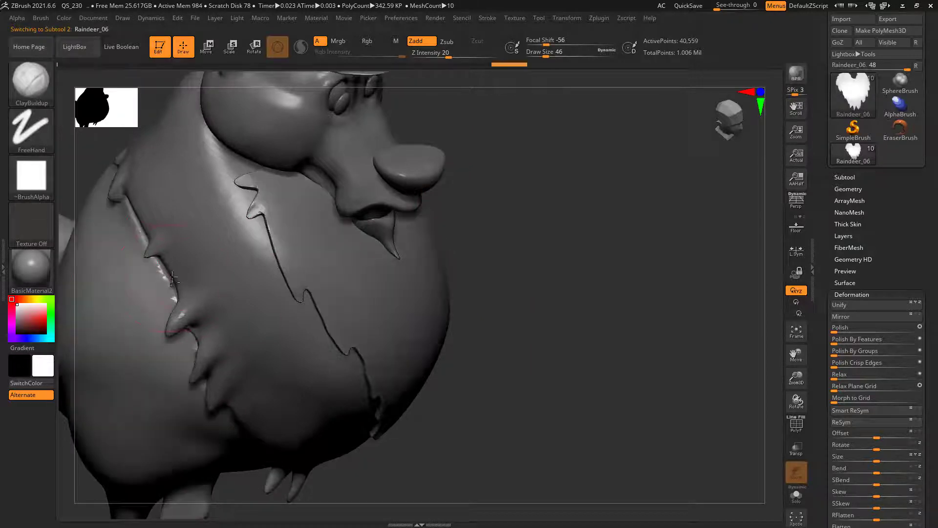
pyautogui.keyDown('alt'); pyautogui.click(181, 289); pyautogui.keyUp('alt')
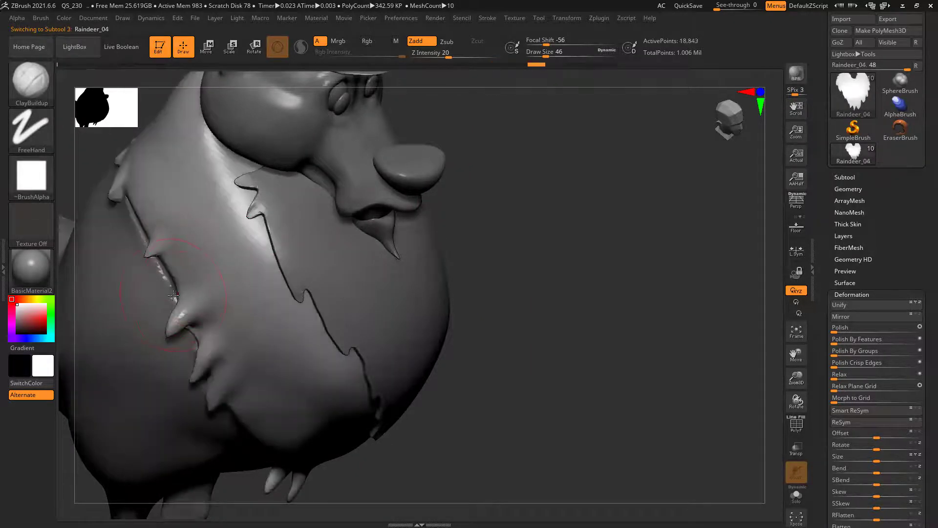
pyautogui.press('b')
pyautogui.press('m')
pyautogui.press('v')
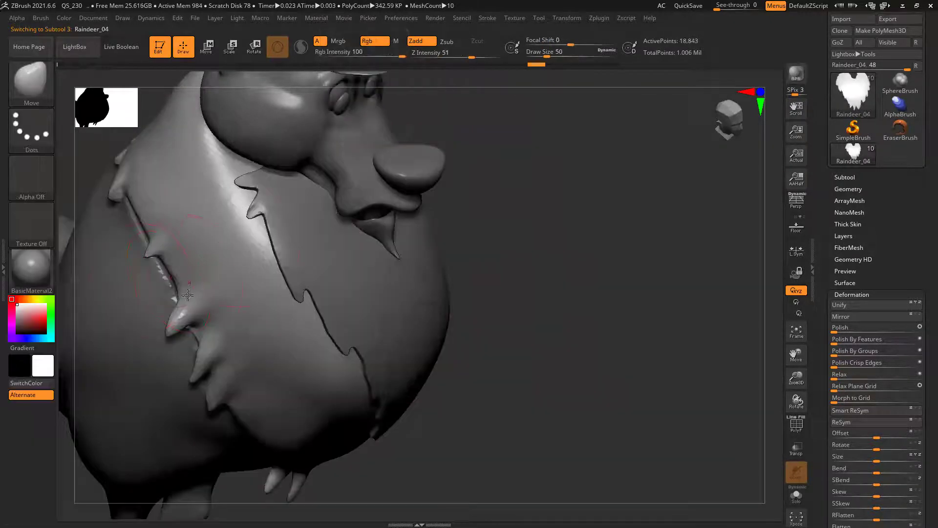
pyautogui.moveTo(177, 277); pyautogui.dragTo(165, 285)
pyautogui.moveTo(134, 206); pyautogui.dragTo(128, 214)
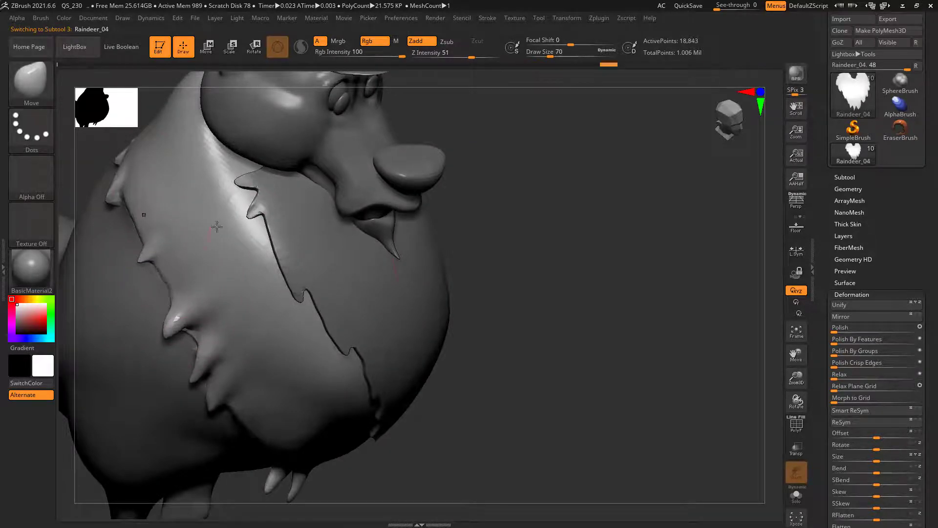
pyautogui.moveTo(561, 264); pyautogui.dragTo(390, 276)
pyautogui.moveTo(495, 250); pyautogui.dragTo(582, 306)
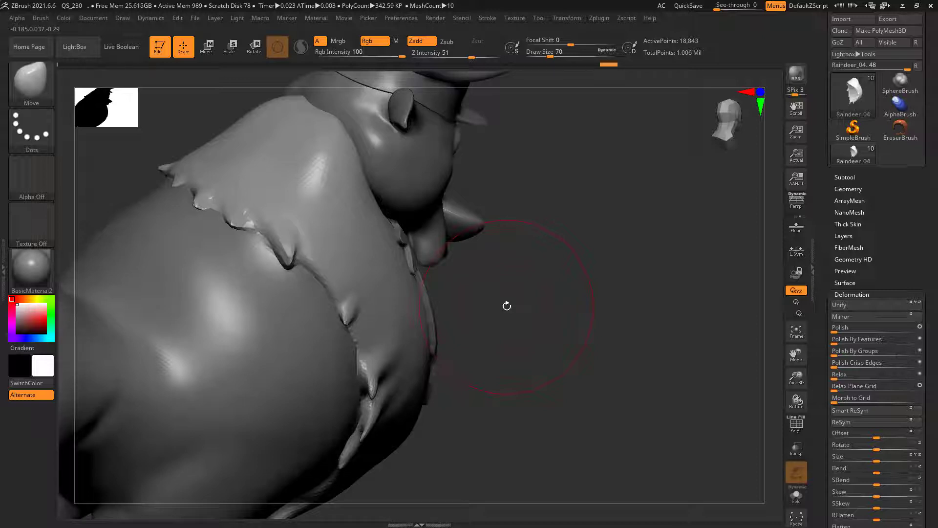
pyautogui.moveTo(689, 275)
pyautogui.mouseDown()
pyautogui.moveTo(529, 293)
pyautogui.moveTo(517, 330)
pyautogui.moveTo(503, 325)
pyautogui.moveTo(700, 305)
pyautogui.moveTo(594, 316)
pyautogui.moveTo(594, 301)
pyautogui.moveTo(538, 295)
pyautogui.moveTo(518, 271)
pyautogui.moveTo(561, 289)
pyautogui.moveTo(328, 244)
pyautogui.mouseUp()
# - Make the chest fur patch (Extract6) the active subtool, restore the main colour to white, and switch to the ClayBuildup brush
pyautogui.keyDown('alt'); pyautogui.click(300, 229); pyautogui.keyUp('alt')
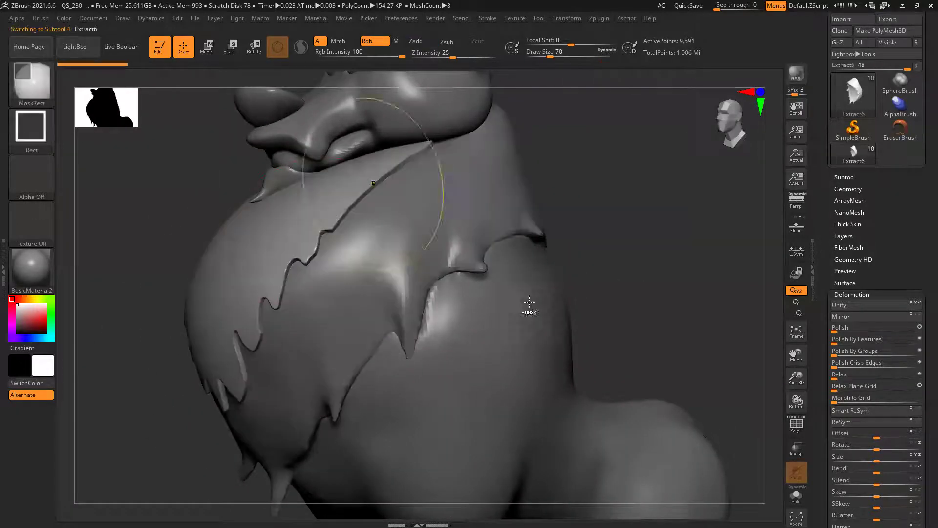
pyautogui.keyDown('ctrl'); pyautogui.moveTo(529, 311); pyautogui.dragTo(458, 324, button='right'); pyautogui.keyUp('ctrl')
pyautogui.moveTo(631, 439)
pyautogui.mouseDown()
pyautogui.moveTo(643, 376)
pyautogui.moveTo(614, 346)
pyautogui.mouseUp()
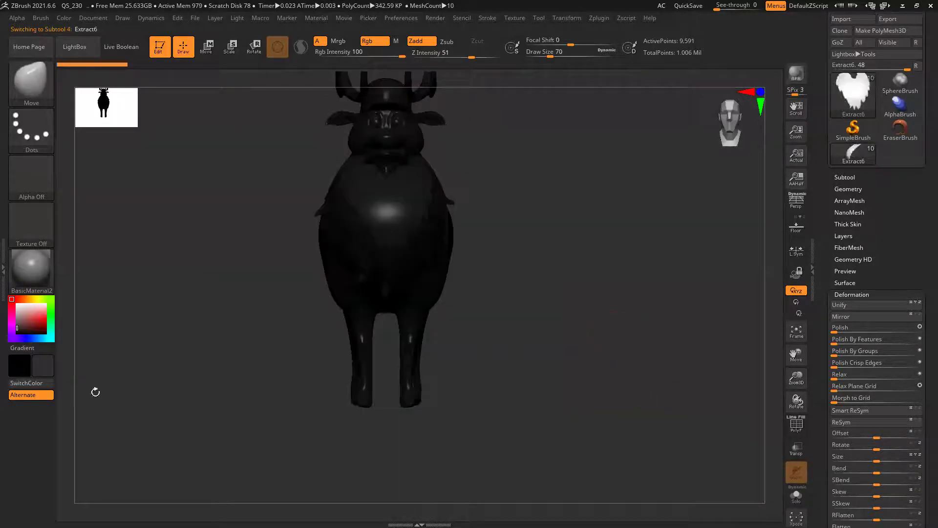
pyautogui.moveTo(22, 314); pyautogui.dragTo(17, 305)
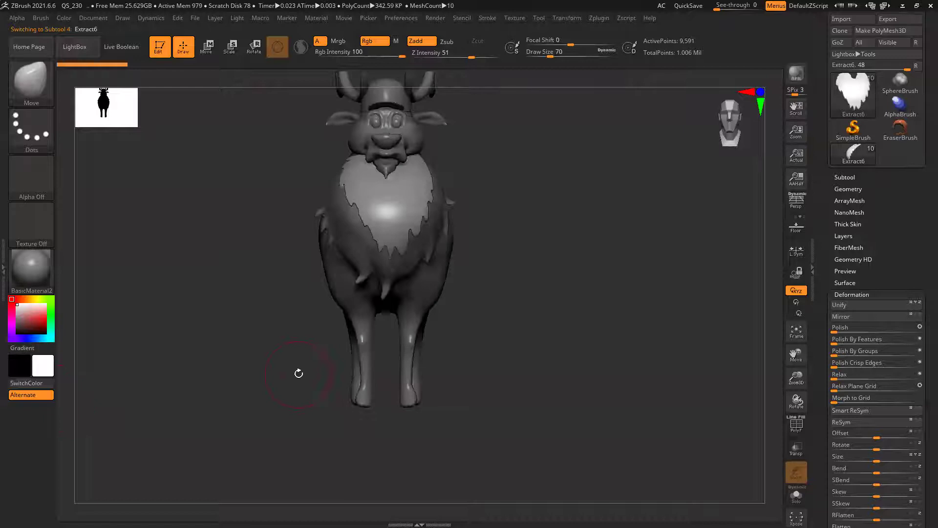
pyautogui.press('b')
pyautogui.press('c')
pyautogui.press('b')
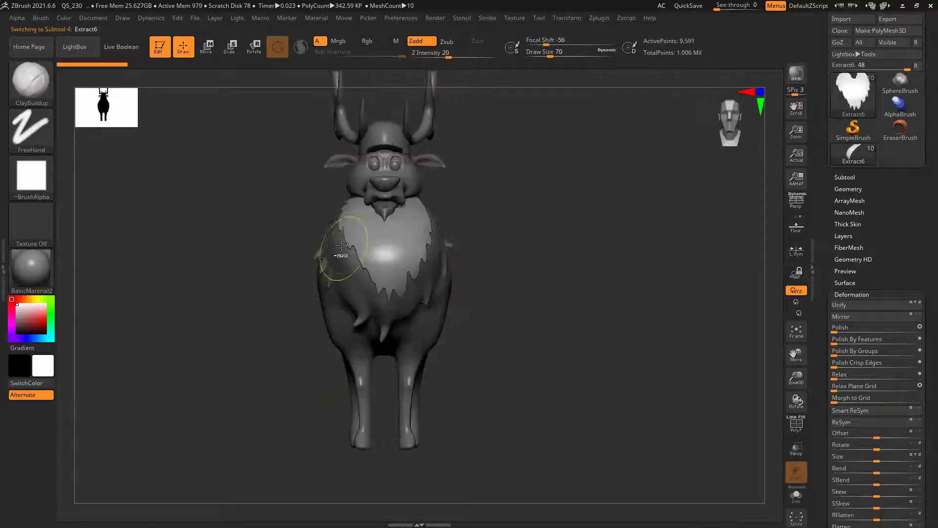
# - Set the draw size to 18 and subdivide the chest fur patch to subdivision level 3
pyautogui.keyDown('ctrl'); pyautogui.moveTo(342, 246); pyautogui.dragTo(381, 314, button='right'); pyautogui.keyUp('ctrl')
pyautogui.keyDown('alt'); pyautogui.moveTo(653, 420); pyautogui.dragTo(609, 381); pyautogui.keyUp('alt')
pyautogui.keyDown('ctrl'); pyautogui.moveTo(373, 289); pyautogui.dragTo(387, 348, button='right'); pyautogui.keyUp('ctrl')
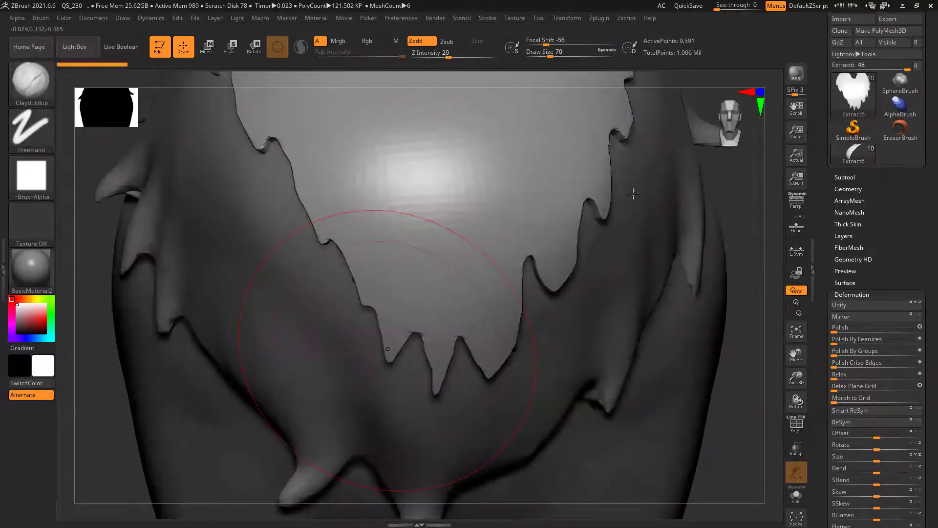
pyautogui.press('[')
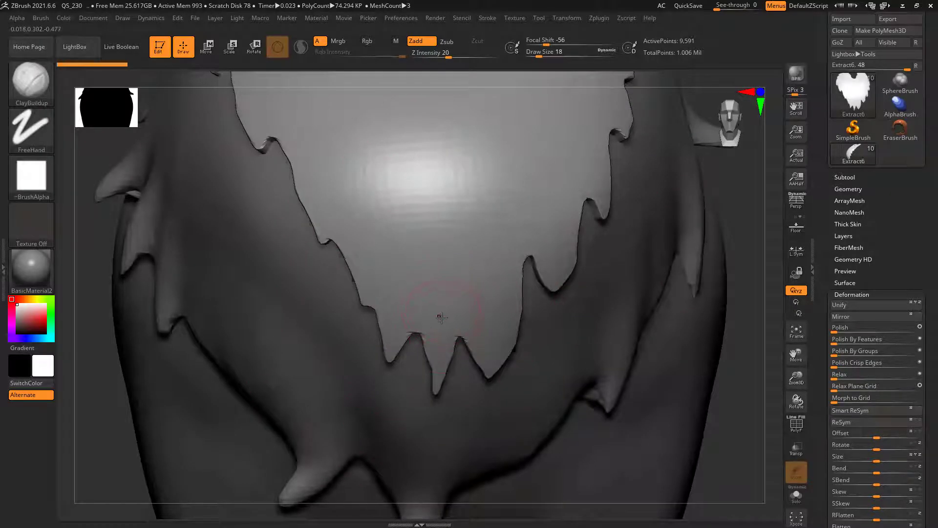
pyautogui.click(859, 190)
pyautogui.hotkey('ctrl', 'd')
pyautogui.hotkey('ctrl', 'd')
# - Sculpt fur strands running up from the lower tips of the chest patch with ClayBuildup at draw size 18
pyautogui.moveTo(435, 332)
pyautogui.mouseDown()
pyautogui.moveTo(435, 373)
pyautogui.moveTo(456, 251)
pyautogui.moveTo(455, 290)
pyautogui.mouseUp()
pyautogui.moveTo(397, 343)
pyautogui.mouseDown()
pyautogui.moveTo(406, 281)
pyautogui.moveTo(431, 213)
pyautogui.moveTo(409, 317)
pyautogui.moveTo(426, 210)
pyautogui.moveTo(371, 287)
pyautogui.moveTo(398, 210)
pyautogui.moveTo(367, 303)
pyautogui.moveTo(413, 199)
pyautogui.mouseUp()
pyautogui.moveTo(350, 155)
pyautogui.mouseDown()
pyautogui.moveTo(315, 239)
pyautogui.moveTo(337, 176)
pyautogui.moveTo(300, 147)
pyautogui.moveTo(342, 146)
pyautogui.moveTo(321, 197)
pyautogui.moveTo(324, 176)
pyautogui.mouseUp()
pyautogui.moveTo(359, 259)
pyautogui.mouseDown()
pyautogui.moveTo(360, 147)
pyautogui.moveTo(386, 254)
pyautogui.mouseUp()
pyautogui.moveTo(491, 249)
pyautogui.mouseDown()
pyautogui.moveTo(508, 332)
pyautogui.moveTo(504, 293)
pyautogui.moveTo(470, 274)
pyautogui.moveTo(487, 369)
pyautogui.moveTo(522, 312)
pyautogui.moveTo(547, 200)
pyautogui.moveTo(567, 259)
pyautogui.moveTo(538, 195)
pyautogui.moveTo(568, 186)
pyautogui.moveTo(592, 161)
pyautogui.moveTo(603, 198)
pyautogui.moveTo(606, 137)
pyautogui.moveTo(582, 183)
pyautogui.moveTo(543, 210)
pyautogui.mouseUp()
pyautogui.moveTo(522, 169)
pyautogui.mouseDown()
pyautogui.moveTo(498, 177)
pyautogui.moveTo(470, 235)
pyautogui.mouseUp()
pyautogui.keyDown('alt'); pyautogui.moveTo(364, 81); pyautogui.dragTo(387, 274); pyautogui.keyUp('alt')
pyautogui.moveTo(308, 250)
pyautogui.mouseDown()
pyautogui.moveTo(294, 269)
pyautogui.moveTo(295, 318)
pyautogui.moveTo(276, 229)
pyautogui.moveTo(273, 288)
pyautogui.mouseUp()
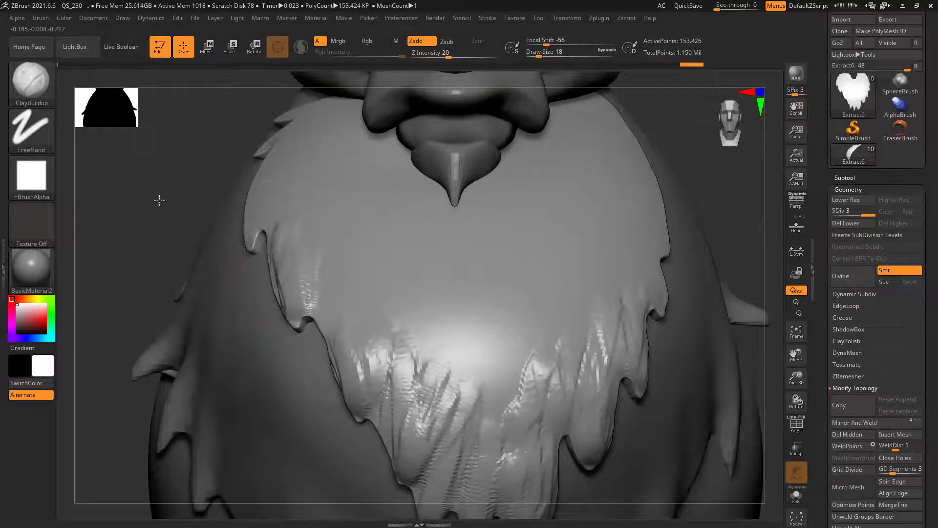
# - Build up fur strands on the tufts along one side edge of the chest patch, up to the tips below the cheek
pyautogui.moveTo(159, 201); pyautogui.dragTo(267, 201)
pyautogui.moveTo(279, 263); pyautogui.dragTo(299, 318)
pyautogui.moveTo(274, 216); pyautogui.dragTo(313, 305)
pyautogui.moveTo(295, 254)
pyautogui.mouseDown()
pyautogui.moveTo(324, 306)
pyautogui.moveTo(391, 378)
pyautogui.mouseUp()
pyautogui.moveTo(353, 326); pyautogui.dragTo(383, 406)
pyautogui.moveTo(390, 320); pyautogui.dragTo(393, 375)
pyautogui.moveTo(182, 155); pyautogui.dragTo(209, 235)
pyautogui.moveTo(198, 172)
pyautogui.mouseDown()
pyautogui.moveTo(215, 236)
pyautogui.moveTo(233, 248)
pyautogui.mouseUp()
pyautogui.moveTo(212, 187); pyautogui.dragTo(225, 228)
pyautogui.moveTo(186, 159); pyautogui.dragTo(187, 176)
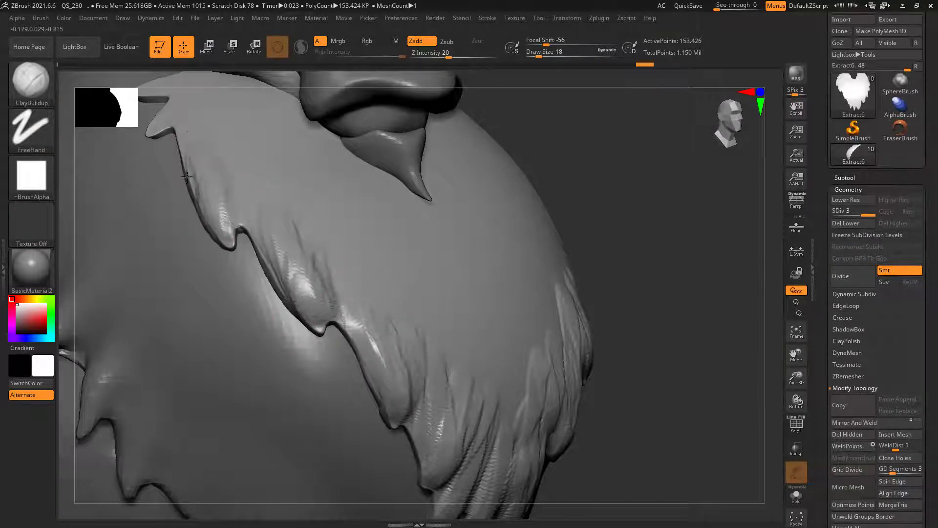
pyautogui.moveTo(581, 168)
pyautogui.mouseDown()
pyautogui.moveTo(713, 279)
pyautogui.moveTo(640, 222)
pyautogui.moveTo(604, 209)
pyautogui.mouseUp()
pyautogui.moveTo(236, 215); pyautogui.dragTo(204, 237)
pyautogui.moveTo(203, 179)
pyautogui.mouseDown()
pyautogui.moveTo(216, 188)
pyautogui.moveTo(200, 188)
pyautogui.mouseUp()
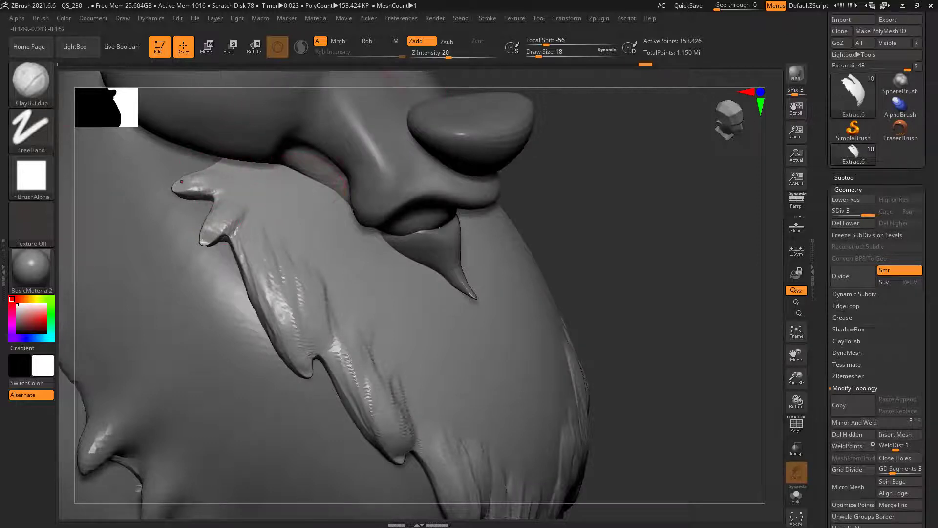
# - Try the Clay brush on a side tuft of the chest patch, and return to ClayBuildup
pyautogui.click(20, 89)
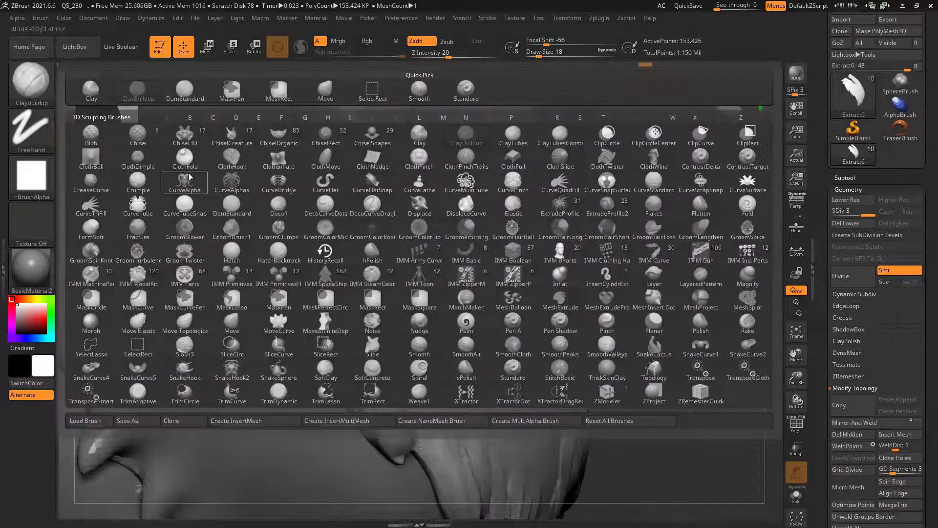
pyautogui.click(96, 97)
pyautogui.moveTo(329, 281)
pyautogui.mouseDown()
pyautogui.moveTo(376, 337)
pyautogui.moveTo(306, 262)
pyautogui.mouseUp()
pyautogui.press('b')
pyautogui.press('c')
pyautogui.press('b')
# - Add more ClayBuildup strands to the upper side tufts of the chest patch
pyautogui.moveTo(304, 245); pyautogui.dragTo(323, 330)
pyautogui.moveTo(328, 259); pyautogui.dragTo(349, 320)
pyautogui.moveTo(289, 216); pyautogui.dragTo(303, 322)
pyautogui.moveTo(276, 244); pyautogui.dragTo(280, 303)
pyautogui.moveTo(275, 212); pyautogui.dragTo(274, 317)
# - Smooth the sculpted strands along the chest patch's side tufts and lower tips
pyautogui.keyDown('shift'); pyautogui.moveTo(260, 231); pyautogui.dragTo(197, 213); pyautogui.keyUp('shift')
pyautogui.keyDown('shift'); pyautogui.moveTo(406, 361); pyautogui.dragTo(380, 416); pyautogui.keyUp('shift')
pyautogui.moveTo(641, 242)
pyautogui.keyDown('alt'); pyautogui.mouseDown()
pyautogui.moveTo(611, 199)
pyautogui.moveTo(608, 156)
pyautogui.mouseUp(); pyautogui.keyUp('alt')
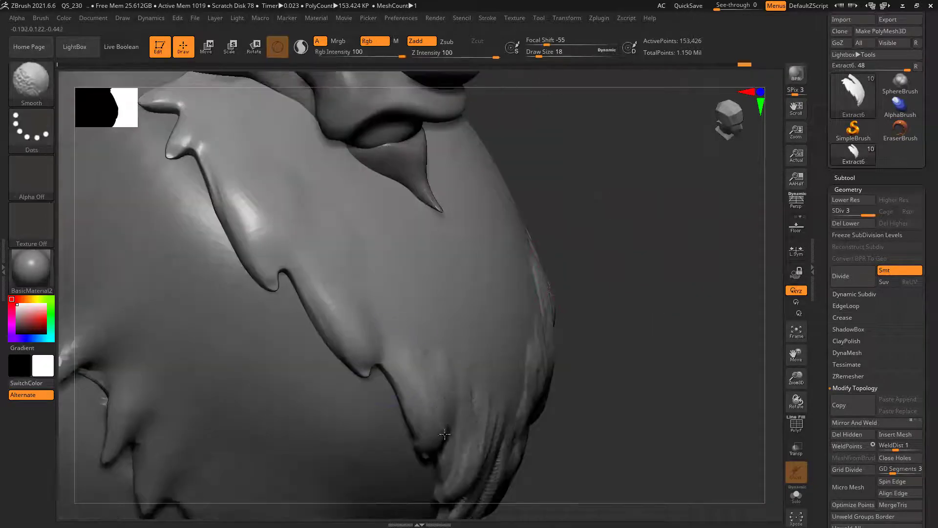
pyautogui.moveTo(703, 367); pyautogui.dragTo(656, 122)
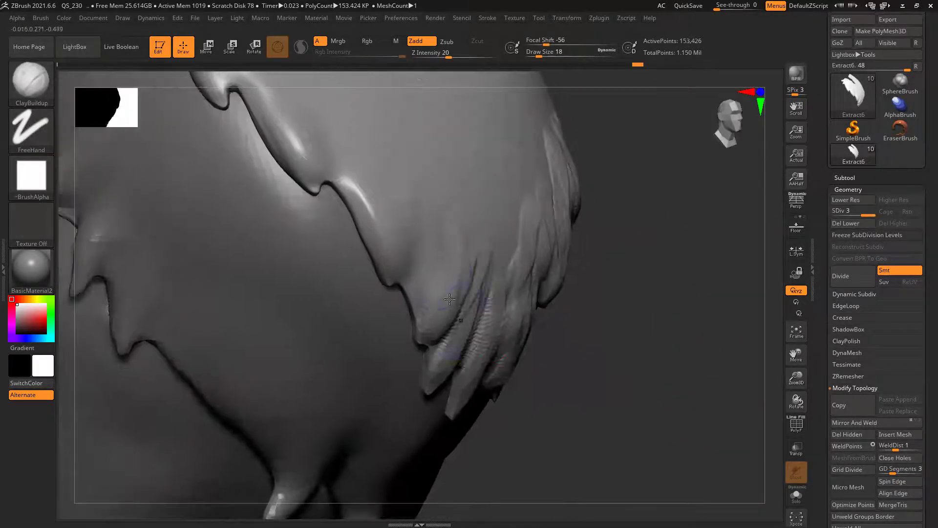
pyautogui.keyDown('shift'); pyautogui.moveTo(436, 349); pyautogui.dragTo(457, 369); pyautogui.keyUp('shift')
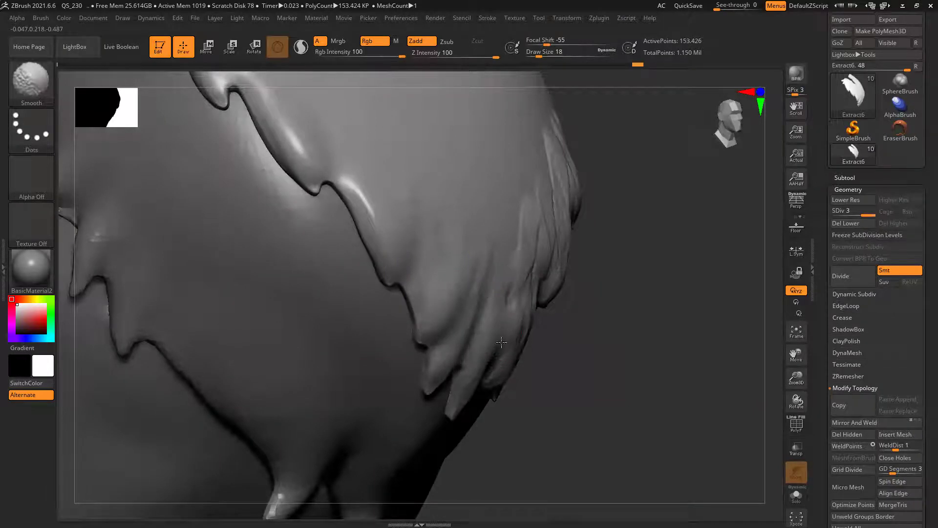
pyautogui.moveTo(513, 235); pyautogui.dragTo(655, 161)
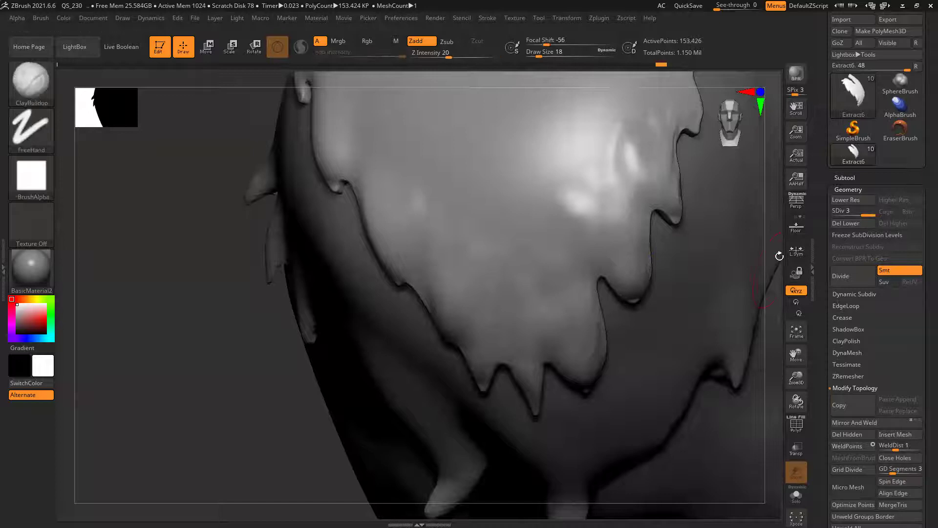
pyautogui.click(788, 227)
pyautogui.keyDown('alt'); pyautogui.moveTo(782, 232); pyautogui.dragTo(623, 397); pyautogui.keyUp('alt')
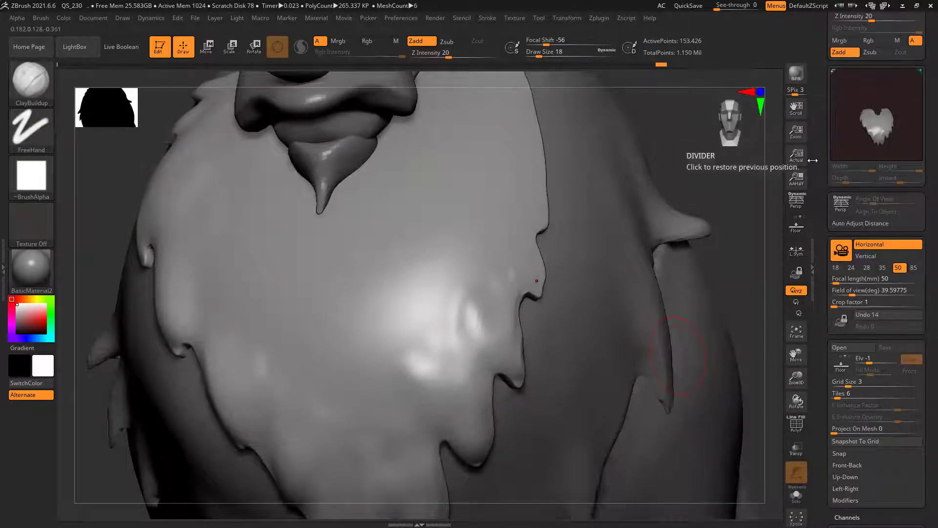
pyautogui.moveTo(821, 185); pyautogui.dragTo(819, 220)
pyautogui.click(869, 17)
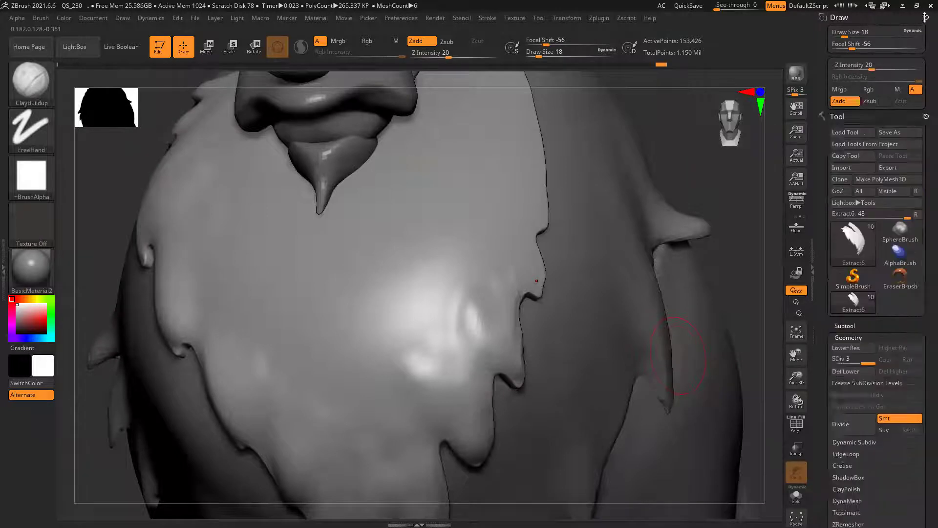
pyautogui.click(926, 17)
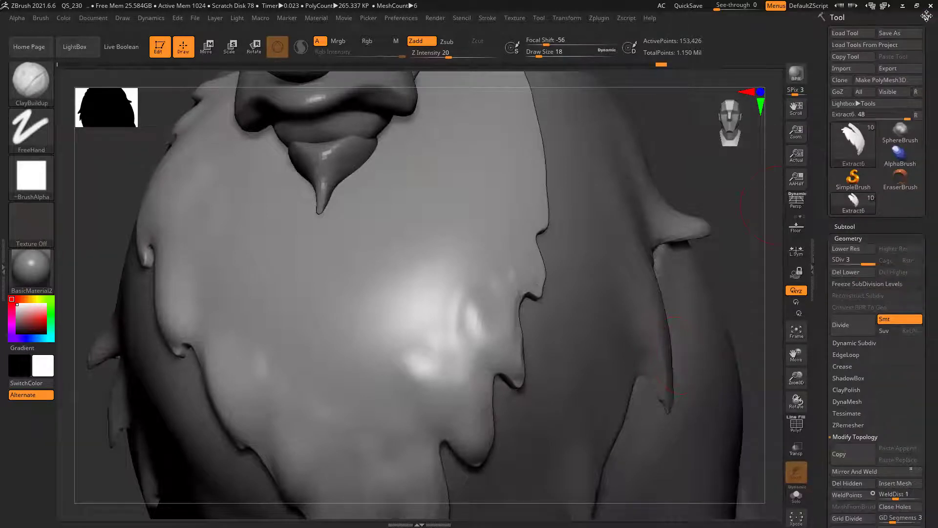
# - Sculpt ClayBuildup strands at draw size 18 on the tufts and upper edge of the chest patch's opposite side
pyautogui.moveTo(720, 177)
pyautogui.mouseDown()
pyautogui.moveTo(643, 193)
pyautogui.moveTo(561, 300)
pyautogui.mouseUp()
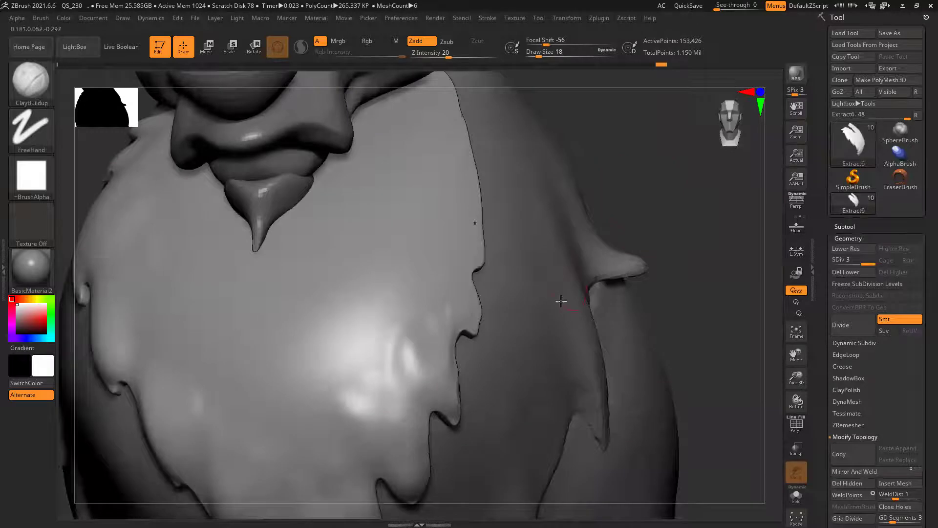
pyautogui.moveTo(442, 274); pyautogui.dragTo(462, 331)
pyautogui.moveTo(464, 290); pyautogui.dragTo(469, 336)
pyautogui.moveTo(459, 244)
pyautogui.mouseDown()
pyautogui.moveTo(463, 317)
pyautogui.moveTo(427, 357)
pyautogui.moveTo(428, 404)
pyautogui.mouseUp()
pyautogui.moveTo(430, 269); pyautogui.dragTo(442, 381)
pyautogui.moveTo(417, 254); pyautogui.dragTo(430, 320)
pyautogui.moveTo(419, 305); pyautogui.dragTo(416, 396)
pyautogui.moveTo(398, 340)
pyautogui.mouseDown()
pyautogui.moveTo(402, 425)
pyautogui.moveTo(423, 459)
pyautogui.mouseUp()
pyautogui.moveTo(419, 439); pyautogui.dragTo(424, 486)
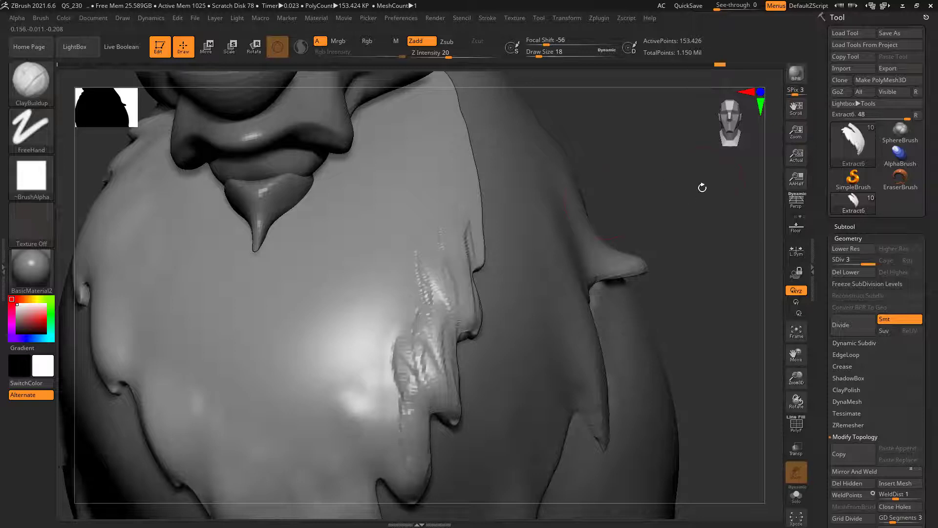
pyautogui.moveTo(702, 188); pyautogui.dragTo(633, 196)
pyautogui.moveTo(487, 183); pyautogui.dragTo(475, 263)
pyautogui.moveTo(500, 127); pyautogui.dragTo(497, 217)
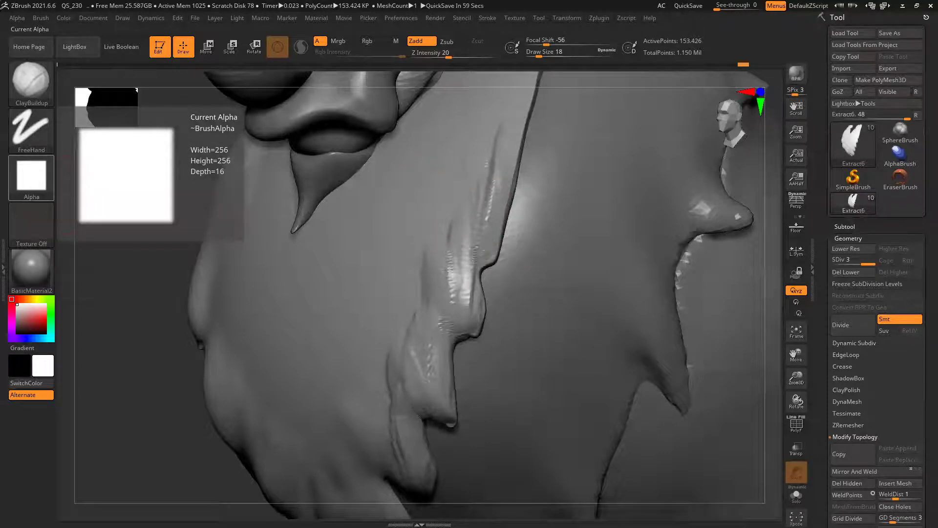
# - Raise the draw size to 42 and sculpt broader fur strands down the upper and middle areas of the chest patch
pyautogui.moveTo(377, 252)
pyautogui.keyDown('ctrl'); pyautogui.mouseDown(button='right')
pyautogui.moveTo(251, 273)
pyautogui.moveTo(209, 315)
pyautogui.mouseUp(button='right'); pyautogui.keyUp('ctrl')
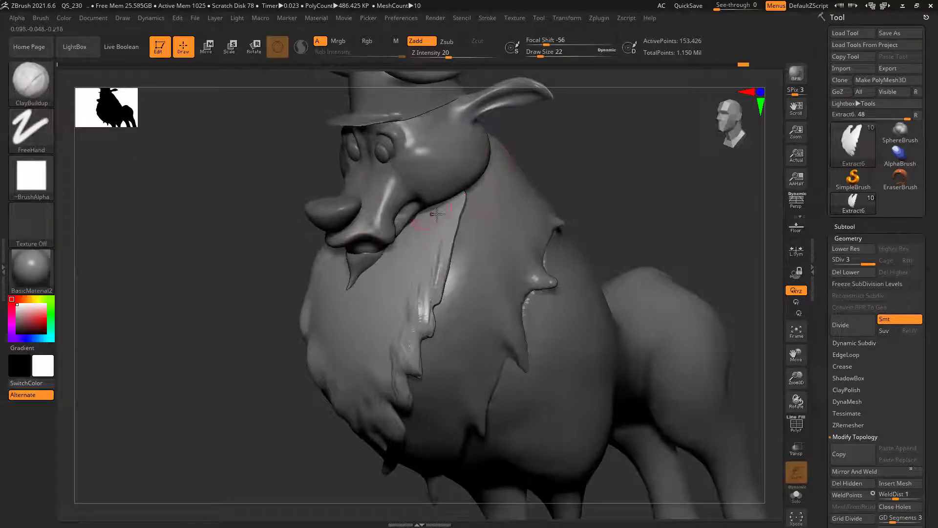
pyautogui.moveTo(459, 218)
pyautogui.mouseDown()
pyautogui.moveTo(425, 304)
pyautogui.moveTo(382, 350)
pyautogui.moveTo(354, 414)
pyautogui.mouseUp()
pyautogui.moveTo(337, 323)
pyautogui.mouseDown()
pyautogui.moveTo(324, 363)
pyautogui.moveTo(348, 366)
pyautogui.mouseUp()
pyautogui.moveTo(388, 321); pyautogui.dragTo(384, 356)
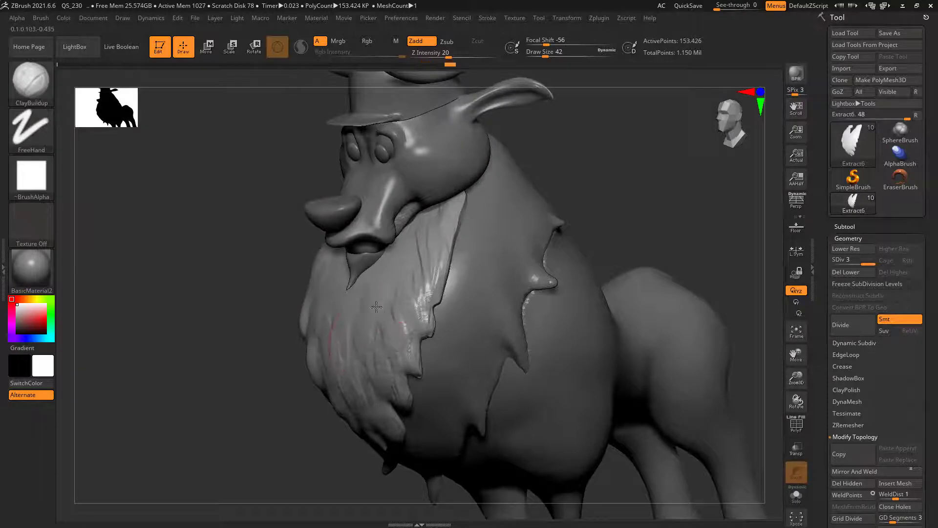
pyautogui.moveTo(230, 268); pyautogui.dragTo(364, 276, button='right')
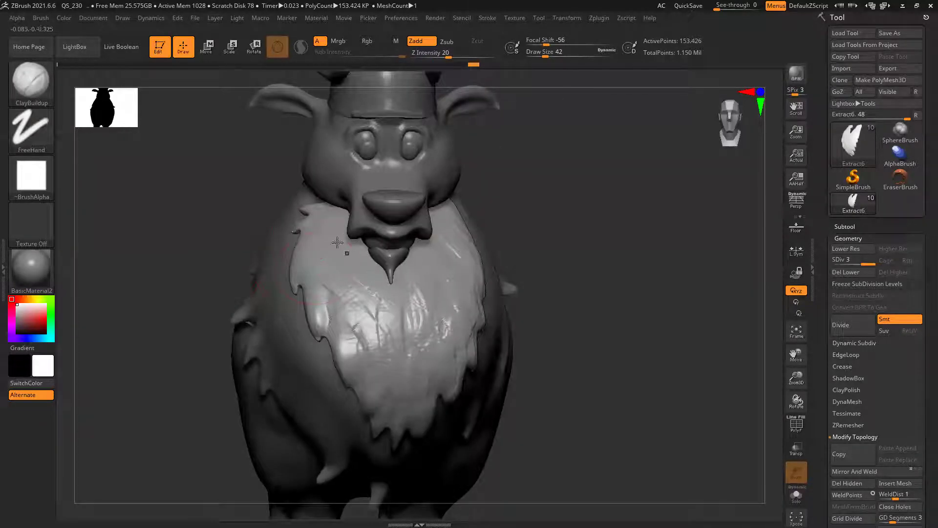
pyautogui.moveTo(322, 288); pyautogui.dragTo(351, 342)
# - Soften the strands across the chest patch with the Smooth brush at draw size 42
pyautogui.moveTo(617, 342)
pyautogui.keyDown('alt'); pyautogui.mouseDown()
pyautogui.moveTo(639, 243)
pyautogui.moveTo(706, 254)
pyautogui.mouseUp(); pyautogui.keyUp('alt')
pyautogui.keyDown('shift'); pyautogui.moveTo(400, 217); pyautogui.dragTo(345, 126); pyautogui.keyUp('shift')
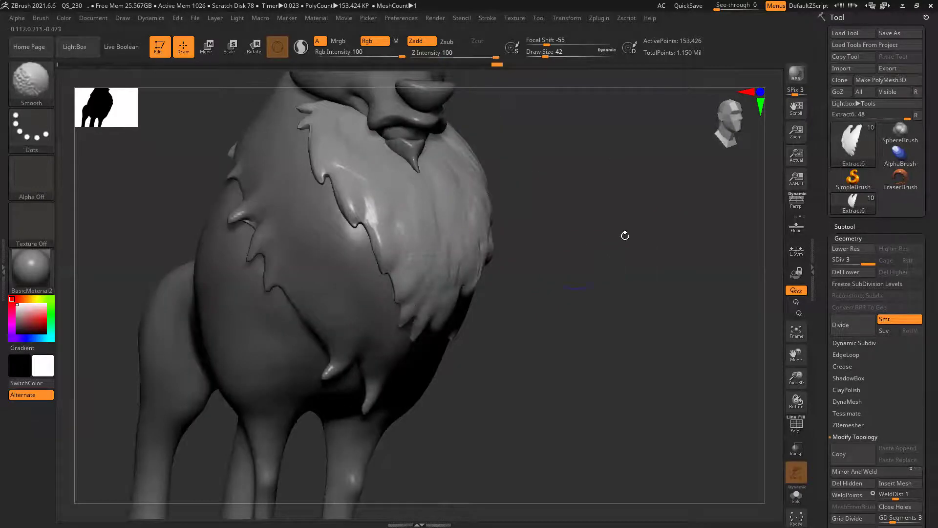
pyautogui.moveTo(624, 235); pyautogui.dragTo(446, 216)
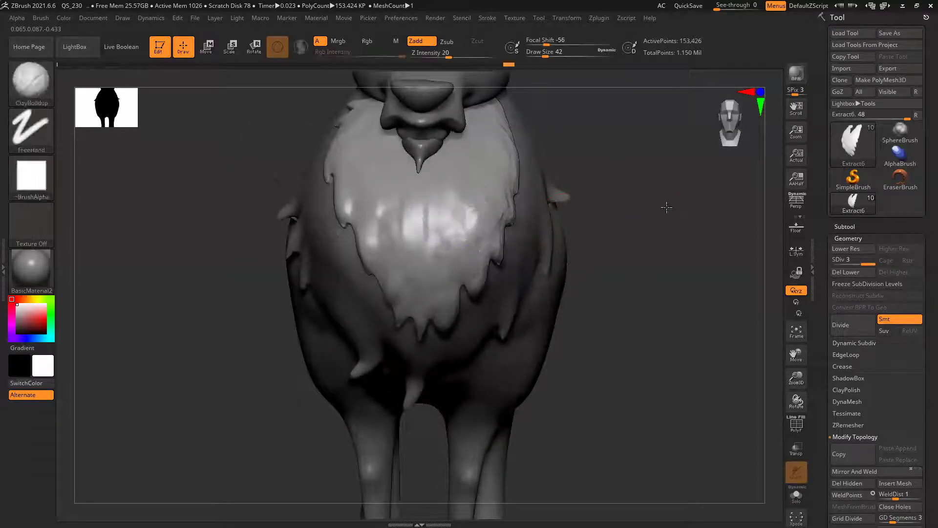
# - Make the fur collar (Raindeer_04) the active subtool and subdivide it to level 2
pyautogui.moveTo(666, 207); pyautogui.dragTo(738, 209)
pyautogui.keyDown('alt'); pyautogui.click(314, 264); pyautogui.keyUp('alt')
pyautogui.moveTo(567, 260); pyautogui.dragTo(601, 266)
pyautogui.hotkey('ctrl', 'd')
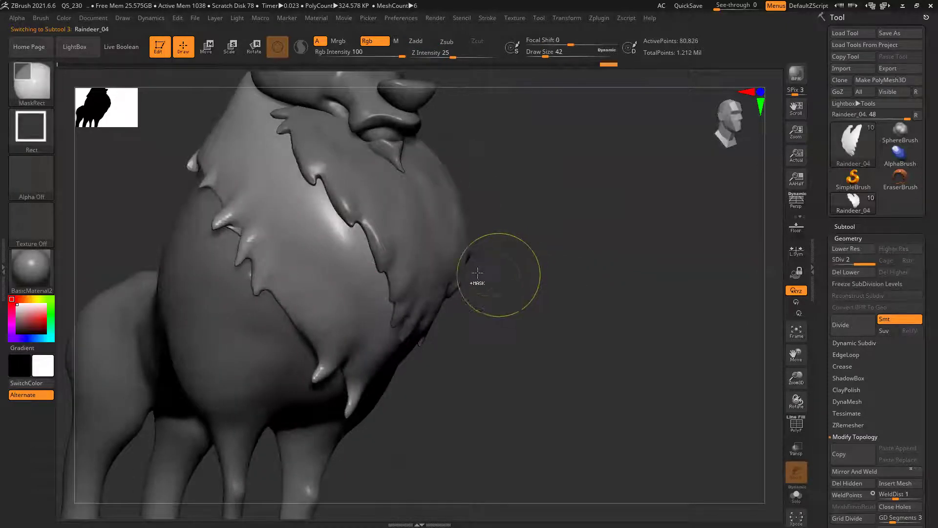
# - Sculpt fur strands into the collar's side tufts with ClayBuildup at draw size 26
pyautogui.moveTo(270, 280)
pyautogui.mouseDown()
pyautogui.moveTo(264, 240)
pyautogui.moveTo(276, 219)
pyautogui.moveTo(248, 240)
pyautogui.moveTo(249, 184)
pyautogui.moveTo(231, 215)
pyautogui.mouseUp()
pyautogui.moveTo(247, 168)
pyautogui.mouseDown()
pyautogui.moveTo(234, 199)
pyautogui.moveTo(199, 185)
pyautogui.moveTo(223, 141)
pyautogui.mouseUp()
pyautogui.moveTo(560, 336)
pyautogui.mouseDown()
pyautogui.moveTo(513, 278)
pyautogui.moveTo(408, 260)
pyautogui.mouseUp()
pyautogui.moveTo(296, 216); pyautogui.dragTo(303, 205)
pyautogui.moveTo(305, 275)
pyautogui.mouseDown()
pyautogui.moveTo(299, 230)
pyautogui.moveTo(311, 294)
pyautogui.mouseUp()
pyautogui.moveTo(313, 223)
pyautogui.mouseDown()
pyautogui.moveTo(296, 266)
pyautogui.moveTo(278, 243)
pyautogui.mouseUp()
pyautogui.moveTo(520, 254); pyautogui.dragTo(484, 226)
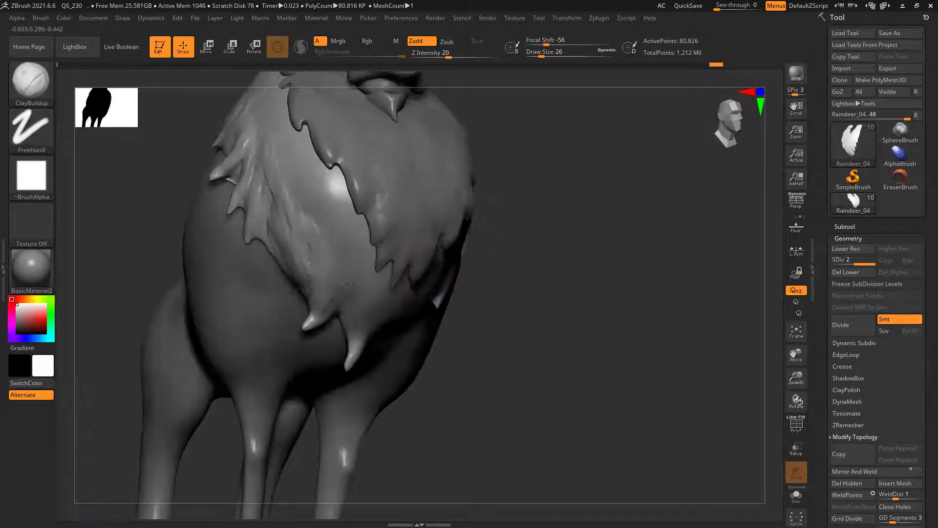
# - Sculpt strands running up from the collar's lower front tufts beneath the chest patch
pyautogui.moveTo(334, 231); pyautogui.dragTo(337, 254)
pyautogui.moveTo(360, 340); pyautogui.dragTo(345, 293)
pyautogui.moveTo(532, 288); pyautogui.dragTo(378, 309)
pyautogui.moveTo(365, 346); pyautogui.dragTo(385, 290)
pyautogui.moveTo(416, 325)
pyautogui.mouseDown()
pyautogui.moveTo(431, 286)
pyautogui.moveTo(394, 275)
pyautogui.mouseUp()
# - Build up fur strands on the collar's opposite side, running upward from its jagged lower edge
pyautogui.moveTo(629, 247)
pyautogui.mouseDown()
pyautogui.moveTo(499, 289)
pyautogui.moveTo(483, 281)
pyautogui.moveTo(499, 269)
pyautogui.moveTo(472, 249)
pyautogui.moveTo(465, 259)
pyautogui.mouseUp()
pyautogui.moveTo(532, 272)
pyautogui.mouseDown()
pyautogui.moveTo(528, 261)
pyautogui.moveTo(550, 257)
pyautogui.mouseUp()
pyautogui.moveTo(582, 204); pyautogui.dragTo(542, 215)
pyautogui.moveTo(537, 184)
pyautogui.mouseDown()
pyautogui.moveTo(523, 245)
pyautogui.moveTo(493, 274)
pyautogui.mouseUp()
pyautogui.moveTo(720, 220); pyautogui.dragTo(517, 195)
pyautogui.moveTo(532, 258); pyautogui.dragTo(521, 188)
pyautogui.moveTo(510, 222); pyautogui.dragTo(500, 195)
pyautogui.moveTo(546, 226); pyautogui.dragTo(542, 182)
pyautogui.moveTo(571, 211)
pyautogui.mouseDown()
pyautogui.moveTo(565, 175)
pyautogui.moveTo(580, 184)
pyautogui.moveTo(577, 161)
pyautogui.moveTo(562, 166)
pyautogui.mouseUp()
pyautogui.moveTo(558, 231); pyautogui.dragTo(551, 188)
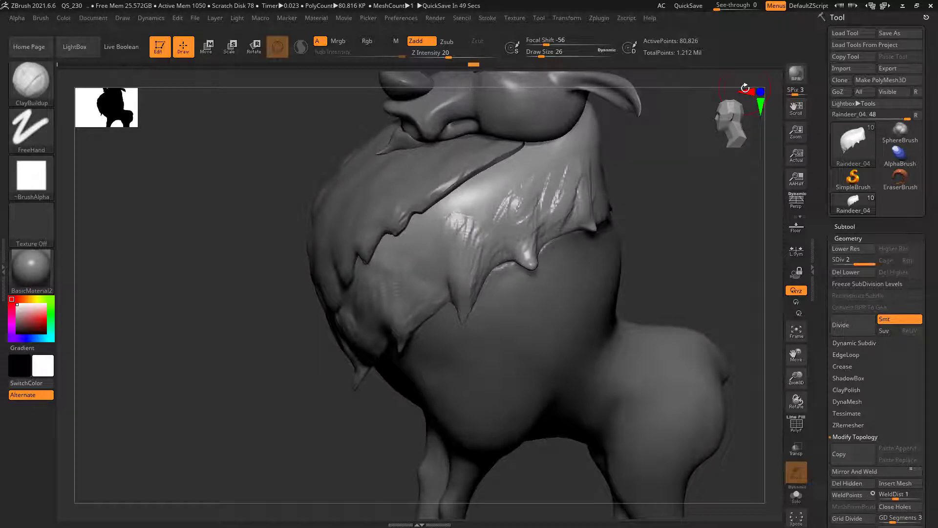
# - Extend the ClayBuildup fur strands around the collar's back edge
pyautogui.moveTo(601, 261)
pyautogui.mouseDown(button='right')
pyautogui.moveTo(614, 259)
pyautogui.moveTo(547, 233)
pyautogui.moveTo(548, 215)
pyautogui.moveTo(569, 193)
pyautogui.mouseUp(button='right')
pyautogui.moveTo(571, 192)
pyautogui.mouseDown()
pyautogui.moveTo(602, 198)
pyautogui.moveTo(603, 175)
pyautogui.moveTo(615, 172)
pyautogui.mouseUp()
pyautogui.moveTo(714, 172)
pyautogui.mouseDown()
pyautogui.moveTo(552, 218)
pyautogui.moveTo(598, 220)
pyautogui.moveTo(603, 208)
pyautogui.mouseUp()
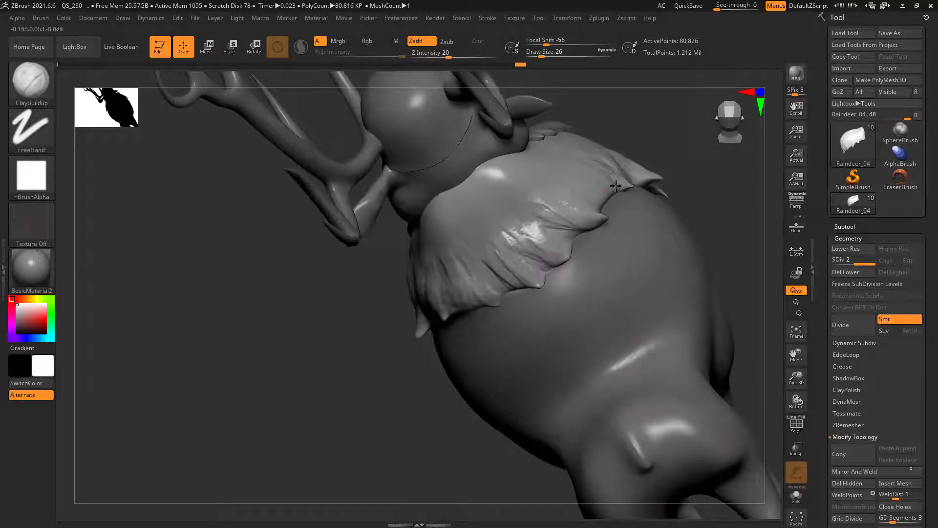
# - Sculpt fur strands with ClayBuildup over the side and upper back of the collar, softening them near the neck
pyautogui.moveTo(605, 172); pyautogui.dragTo(640, 175)
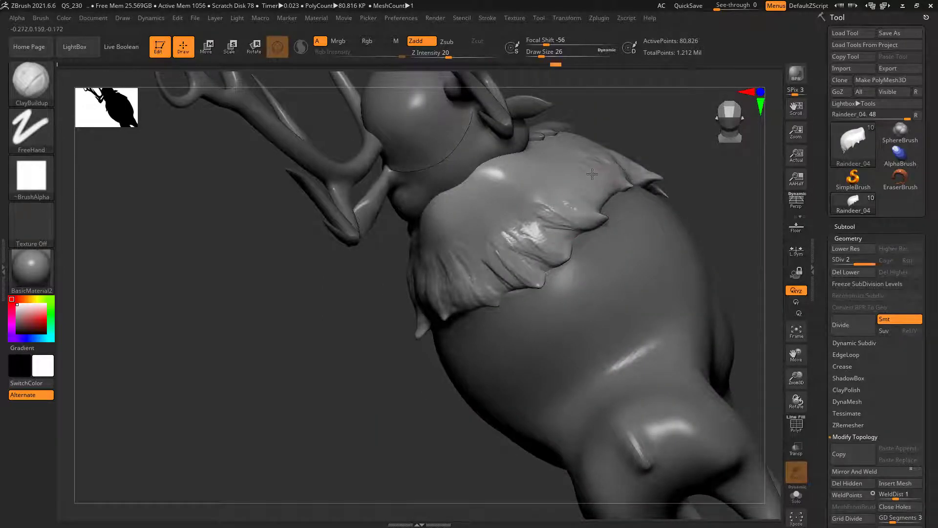
pyautogui.moveTo(525, 256)
pyautogui.mouseDown()
pyautogui.moveTo(535, 264)
pyautogui.moveTo(487, 292)
pyautogui.moveTo(466, 259)
pyautogui.moveTo(431, 263)
pyautogui.mouseUp()
pyautogui.moveTo(524, 234)
pyautogui.mouseDown()
pyautogui.moveTo(504, 204)
pyautogui.moveTo(522, 198)
pyautogui.moveTo(536, 230)
pyautogui.moveTo(486, 222)
pyautogui.moveTo(463, 206)
pyautogui.moveTo(469, 182)
pyautogui.moveTo(457, 177)
pyautogui.moveTo(477, 174)
pyautogui.moveTo(445, 216)
pyautogui.moveTo(475, 220)
pyautogui.moveTo(503, 200)
pyautogui.moveTo(474, 197)
pyautogui.moveTo(491, 168)
pyautogui.moveTo(489, 247)
pyautogui.moveTo(504, 250)
pyautogui.moveTo(493, 238)
pyautogui.mouseUp()
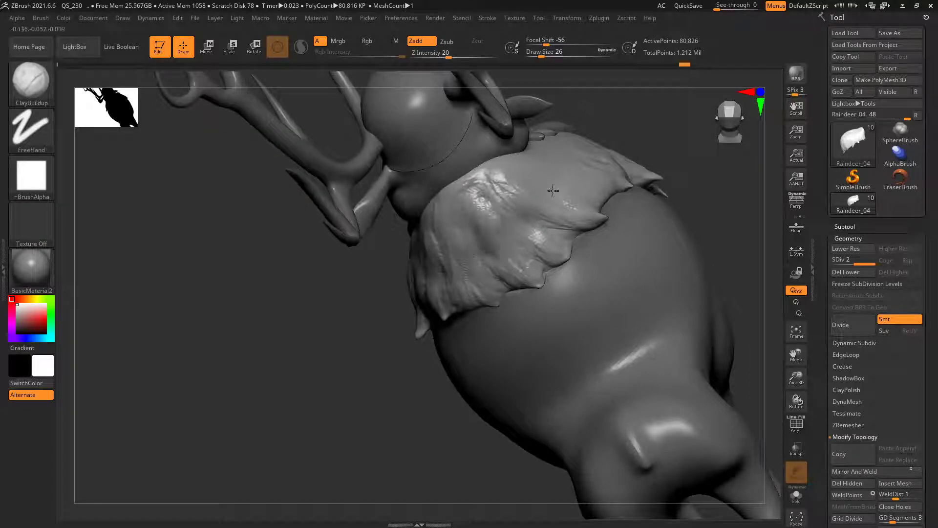
pyautogui.keyDown('shift'); pyautogui.moveTo(552, 167); pyautogui.dragTo(546, 156); pyautogui.keyUp('shift')
pyautogui.moveTo(665, 133)
pyautogui.mouseDown()
pyautogui.moveTo(606, 169)
pyautogui.moveTo(488, 199)
pyautogui.moveTo(512, 185)
pyautogui.mouseUp()
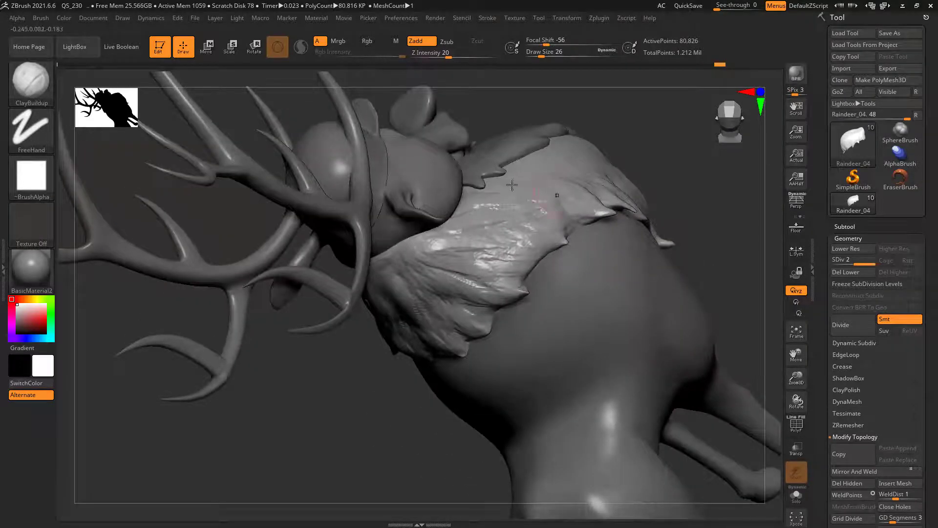
pyautogui.keyDown('shift'); pyautogui.moveTo(663, 168); pyautogui.dragTo(632, 229); pyautogui.keyUp('shift')
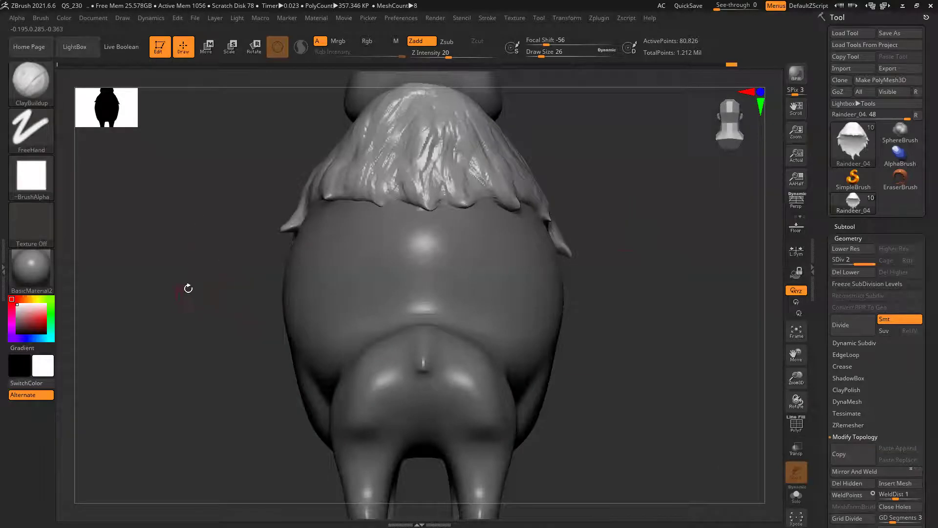
# - Sculpt fur strands into the collar's side between the chest patch and the jagged outer edge
pyautogui.moveTo(186, 287); pyautogui.dragTo(268, 293)
pyautogui.keyDown('alt'); pyautogui.moveTo(280, 258); pyautogui.dragTo(147, 313); pyautogui.keyUp('alt')
pyautogui.click(575, 299)
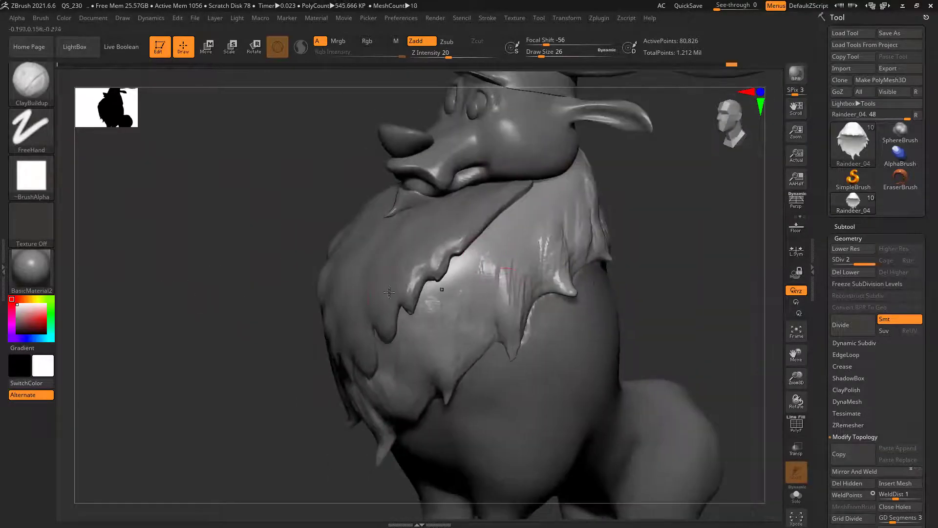
pyautogui.moveTo(431, 277)
pyautogui.mouseDown()
pyautogui.moveTo(477, 298)
pyautogui.moveTo(517, 227)
pyautogui.moveTo(525, 279)
pyautogui.moveTo(542, 195)
pyautogui.mouseUp()
pyautogui.moveTo(550, 235)
pyautogui.mouseDown()
pyautogui.moveTo(579, 222)
pyautogui.moveTo(568, 230)
pyautogui.mouseUp()
pyautogui.moveTo(493, 248); pyautogui.dragTo(426, 311)
# - Build up strands running down into the collar's lower front tufts, seen from below
pyautogui.keyDown('alt'); pyautogui.moveTo(277, 375); pyautogui.dragTo(269, 348); pyautogui.keyUp('alt')
pyautogui.moveTo(385, 307); pyautogui.dragTo(385, 320)
pyautogui.moveTo(294, 352); pyautogui.dragTo(294, 298)
pyautogui.moveTo(369, 292); pyautogui.dragTo(381, 314)
pyautogui.moveTo(409, 255)
pyautogui.mouseDown()
pyautogui.moveTo(402, 278)
pyautogui.moveTo(420, 286)
pyautogui.mouseUp()
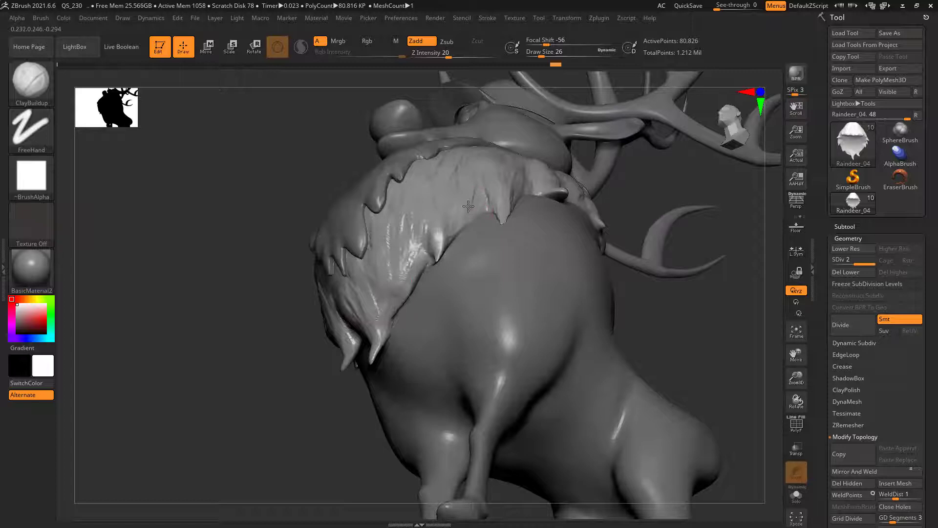
# - Fill the smooth band of collar directly beneath the chest patch's jagged edge with fur strands
pyautogui.moveTo(670, 178); pyautogui.dragTo(403, 282)
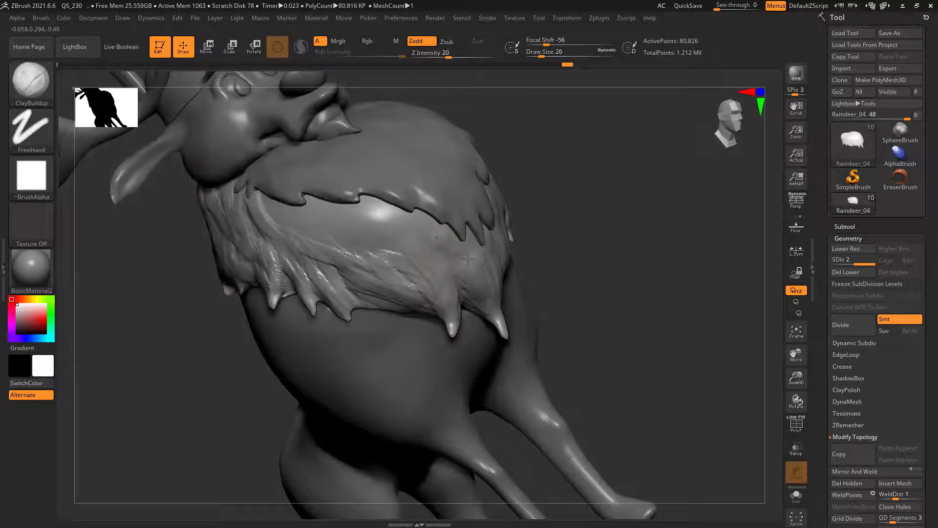
pyautogui.moveTo(387, 212)
pyautogui.mouseDown()
pyautogui.moveTo(428, 239)
pyautogui.moveTo(362, 205)
pyautogui.moveTo(385, 260)
pyautogui.mouseUp()
pyautogui.moveTo(339, 213); pyautogui.dragTo(370, 262)
pyautogui.moveTo(301, 206); pyautogui.dragTo(339, 254)
pyautogui.moveTo(272, 216); pyautogui.dragTo(294, 245)
pyautogui.moveTo(262, 197); pyautogui.dragTo(270, 215)
pyautogui.moveTo(306, 200); pyautogui.dragTo(335, 228)
# - Select the chest patch subtool and sculpt fur strands along its jagged side edge at draw size 18
pyautogui.moveTo(667, 230); pyautogui.dragTo(619, 280)
pyautogui.keyDown('alt'); pyautogui.click(425, 257); pyautogui.keyUp('alt')
pyautogui.press('[')
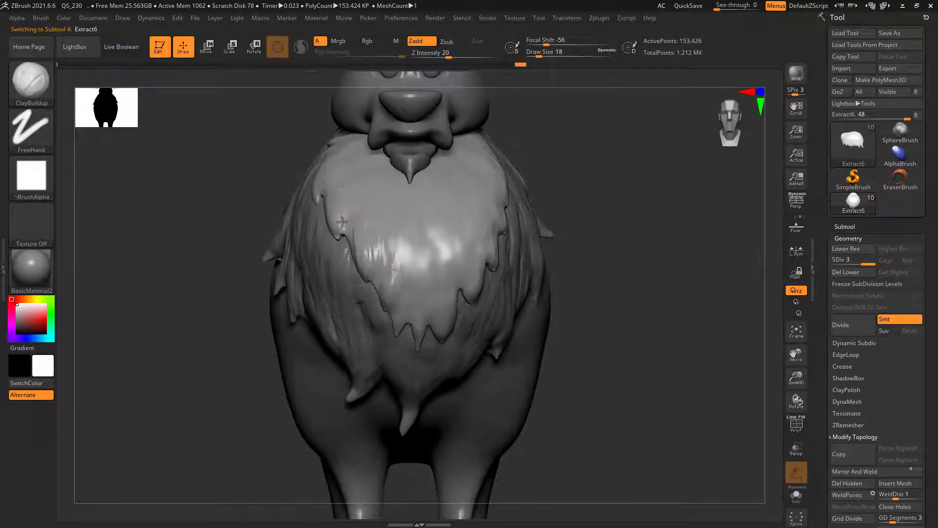
pyautogui.moveTo(575, 184); pyautogui.dragTo(230, 137)
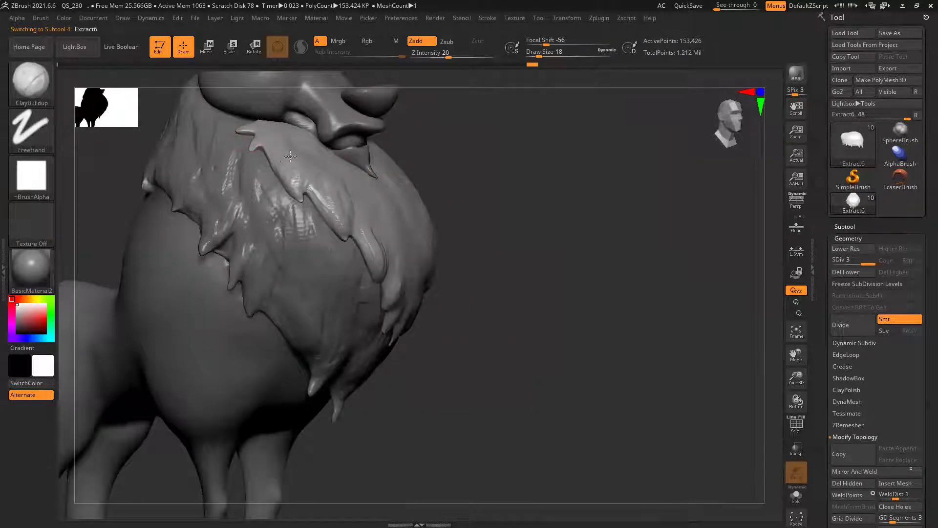
pyautogui.moveTo(567, 252); pyautogui.dragTo(420, 215)
pyautogui.moveTo(318, 218); pyautogui.dragTo(335, 169)
pyautogui.moveTo(350, 222); pyautogui.dragTo(385, 326)
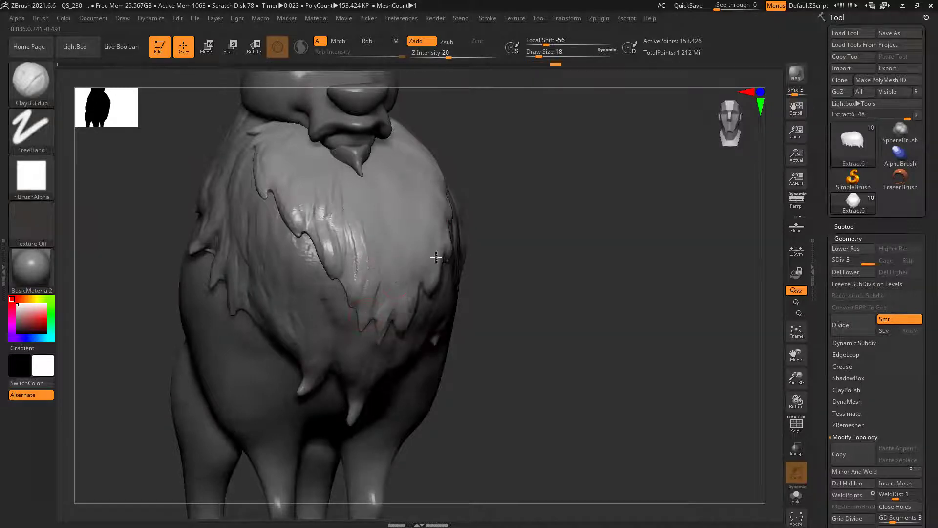
# - Sculpt vertical fur strands across the chest patch's centre and opposite side, up to beneath the chin
pyautogui.moveTo(436, 257); pyautogui.dragTo(434, 282, button='right')
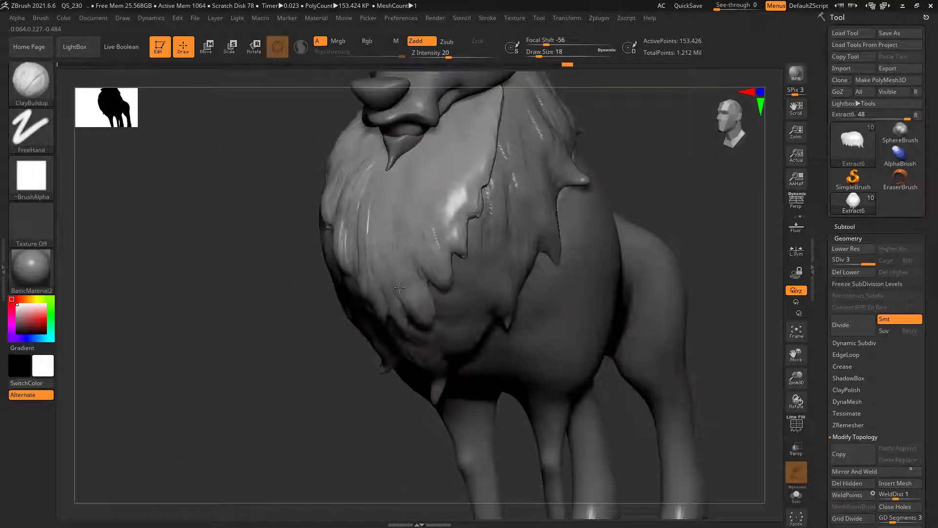
pyautogui.moveTo(385, 212); pyautogui.dragTo(390, 254)
pyautogui.moveTo(402, 191); pyautogui.dragTo(394, 254)
pyautogui.moveTo(434, 182); pyautogui.dragTo(436, 237)
pyautogui.moveTo(455, 192); pyautogui.dragTo(451, 227)
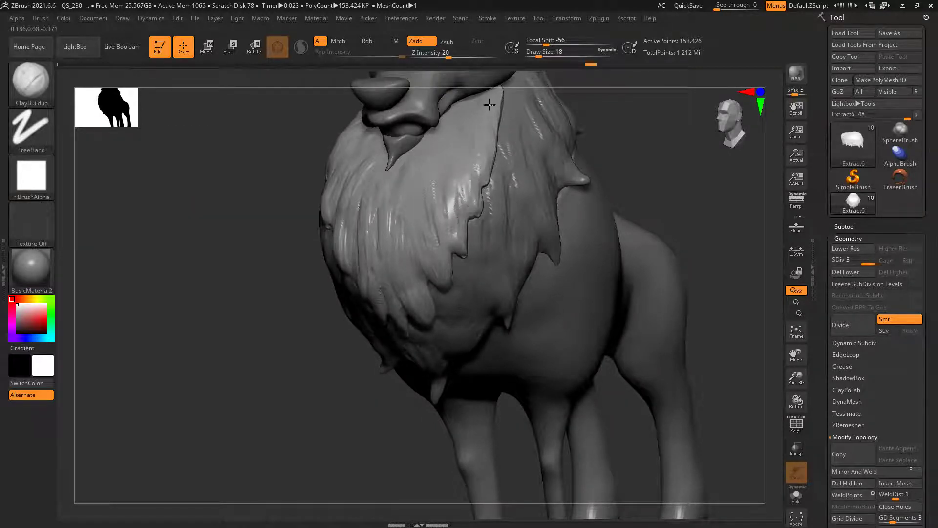
pyautogui.moveTo(436, 158); pyautogui.dragTo(416, 214)
pyautogui.moveTo(398, 171); pyautogui.dragTo(375, 197)
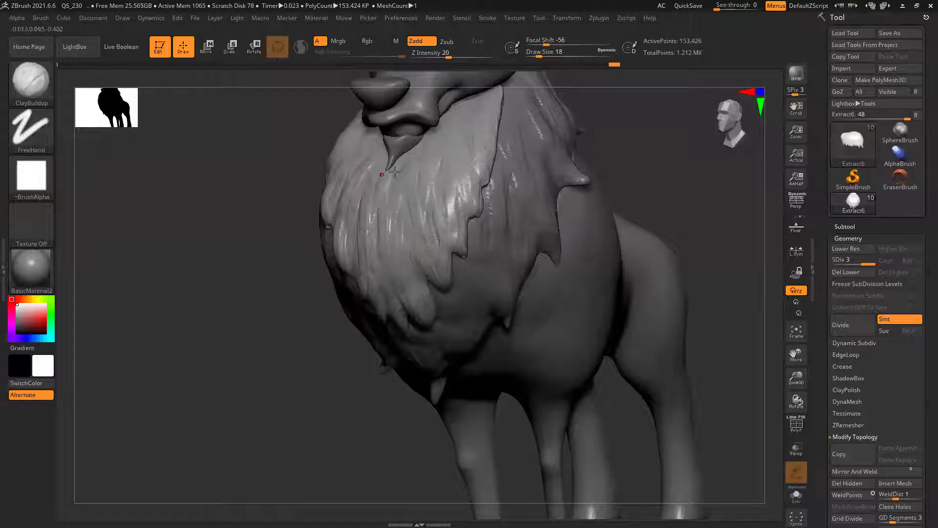
# - Select the reindeer's body subtool and enlarge the ClayBuildup draw size to 34
pyautogui.keyDown('ctrl'); pyautogui.moveTo(399, 165); pyautogui.dragTo(399, 324, button='right'); pyautogui.keyUp('ctrl')
pyautogui.moveTo(289, 350); pyautogui.dragTo(321, 336)
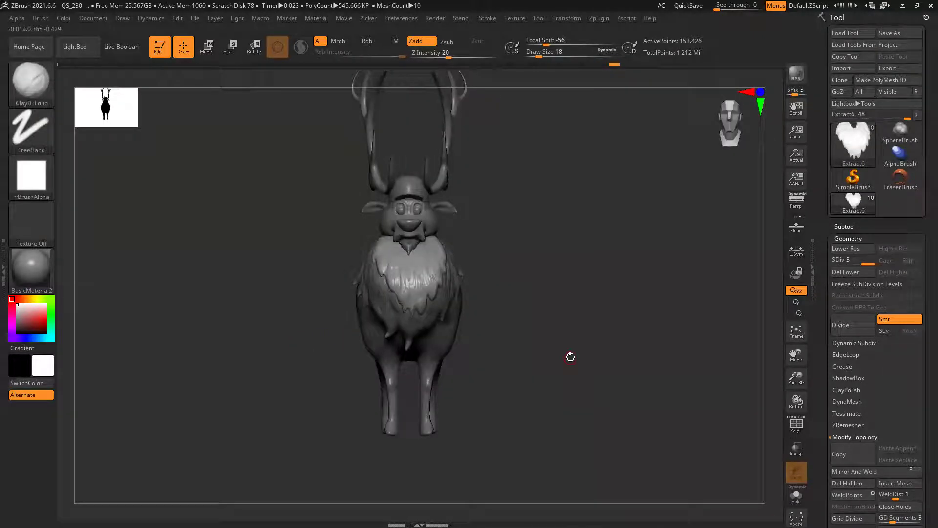
pyautogui.moveTo(557, 357); pyautogui.dragTo(581, 365)
pyautogui.keyDown('shift'); pyautogui.moveTo(527, 350); pyautogui.dragTo(428, 345); pyautogui.keyUp('shift')
pyautogui.keyDown('alt'); pyautogui.click(364, 326); pyautogui.keyUp('alt')
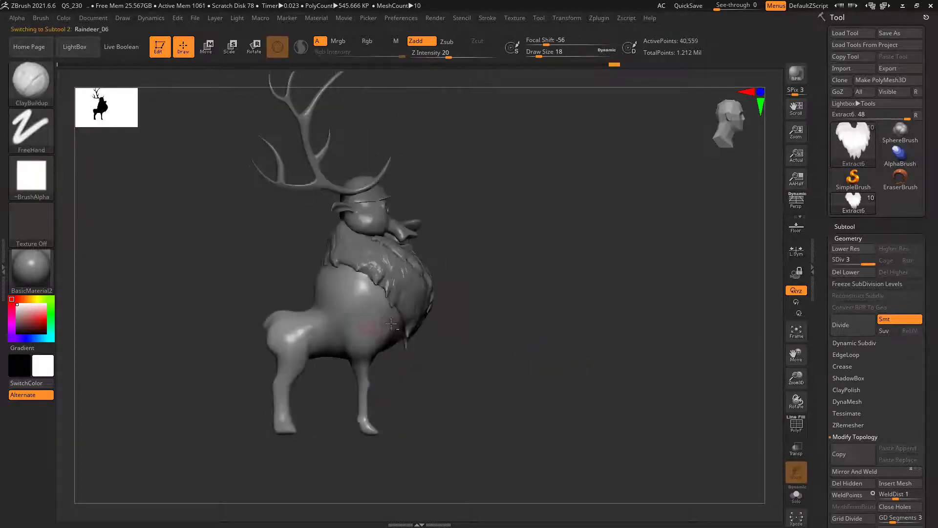
pyautogui.keyDown('ctrl'); pyautogui.moveTo(587, 337); pyautogui.dragTo(652, 432, button='right'); pyautogui.keyUp('ctrl')
pyautogui.keyDown('alt'); pyautogui.moveTo(653, 431); pyautogui.dragTo(653, 402); pyautogui.keyUp('alt')
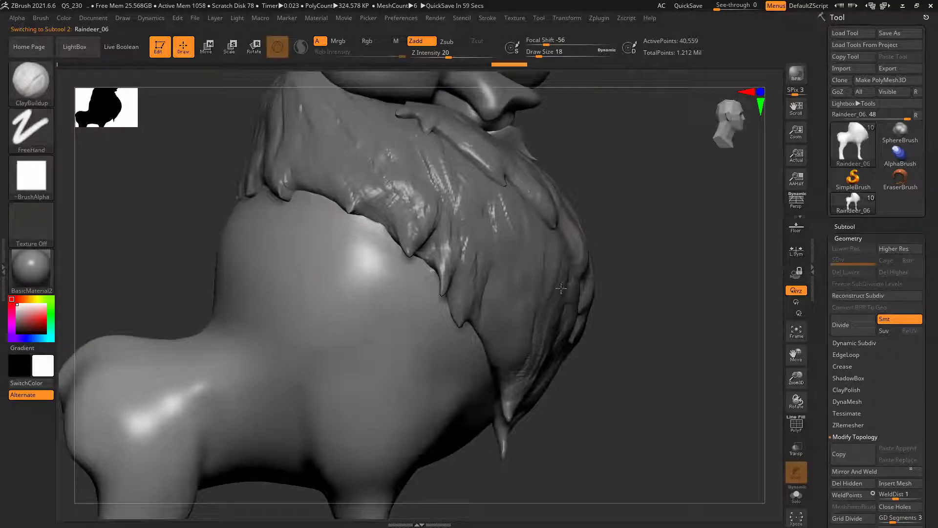
pyautogui.press(']')
pyautogui.press(']')
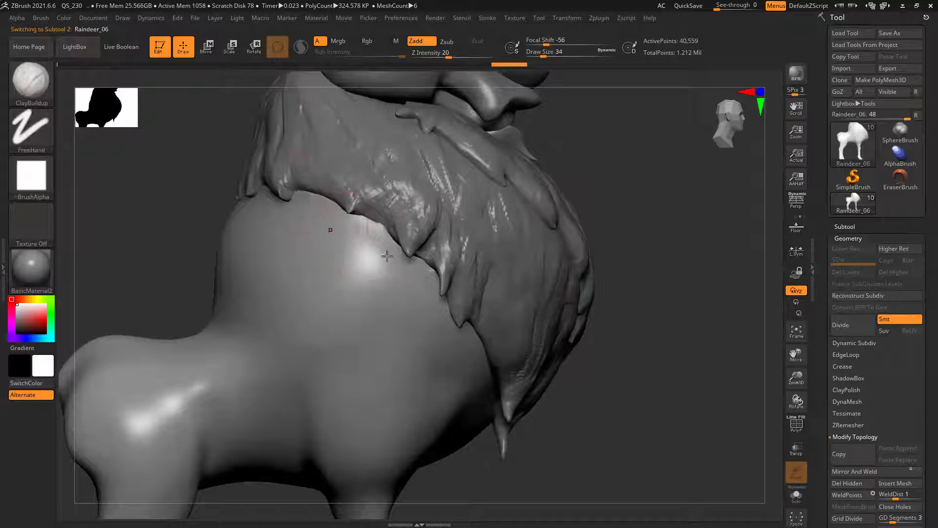
# - Subdivide the body once to SDiv 2 and smooth its upper back below the collar
pyautogui.moveTo(671, 276); pyautogui.dragTo(303, 252)
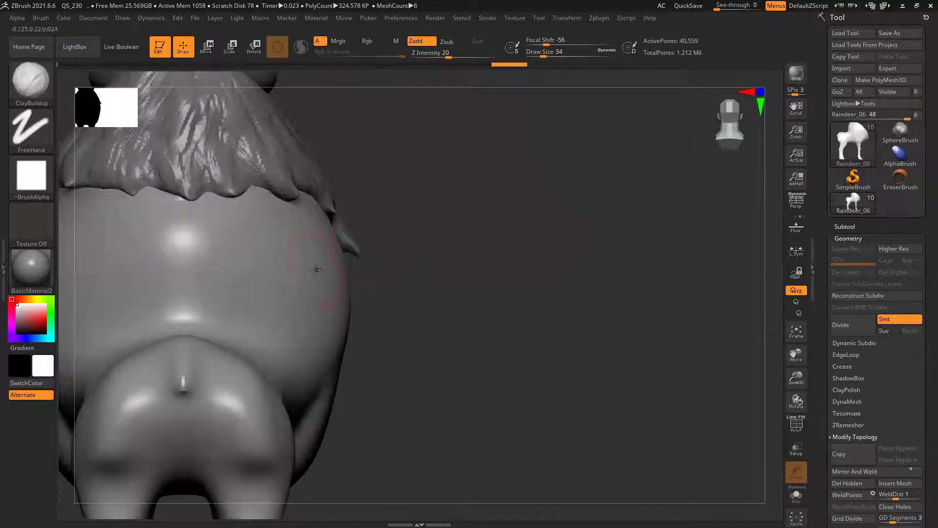
pyautogui.keyDown('alt'); pyautogui.moveTo(542, 230); pyautogui.dragTo(624, 248); pyautogui.keyUp('alt')
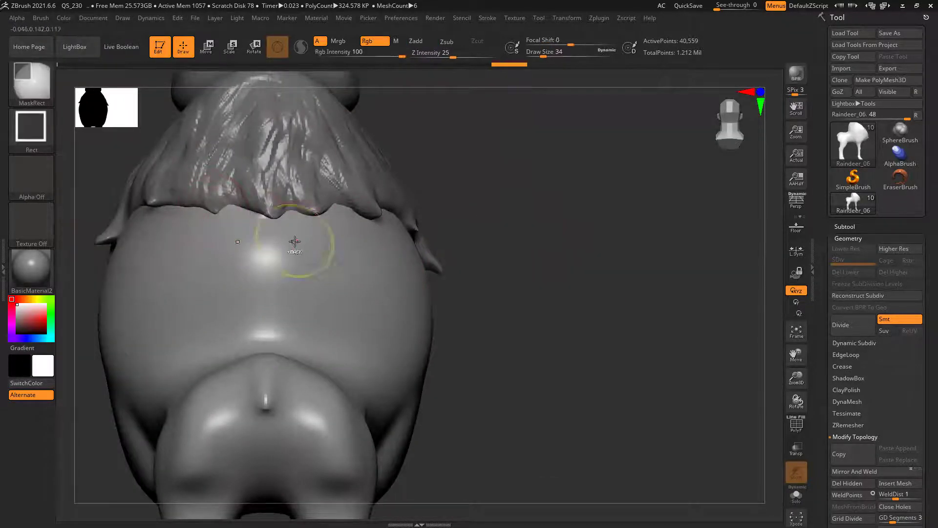
pyautogui.press('shift')
pyautogui.hotkey('ctrl', 'd')
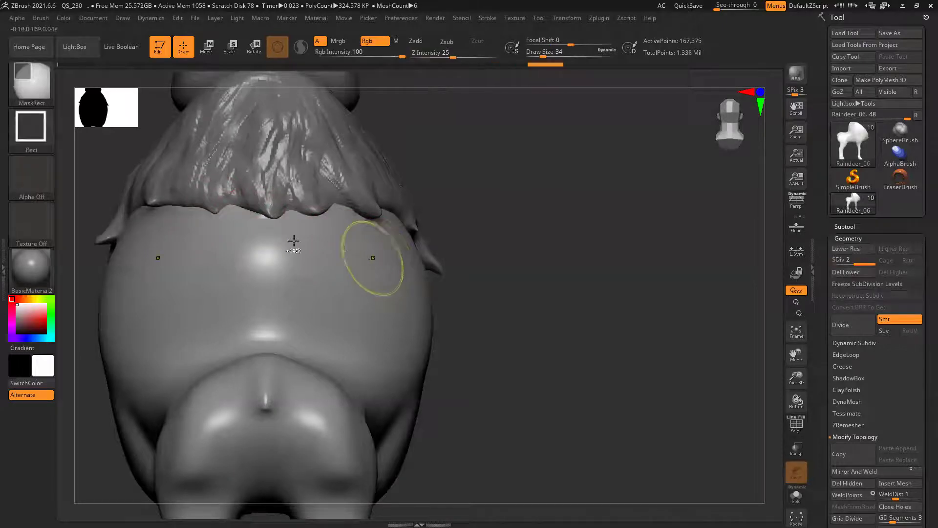
pyautogui.moveTo(271, 225)
pyautogui.keyDown('shift'); pyautogui.mouseDown()
pyautogui.moveTo(293, 237)
pyautogui.moveTo(264, 317)
pyautogui.moveTo(229, 267)
pyautogui.mouseUp(); pyautogui.keyUp('shift')
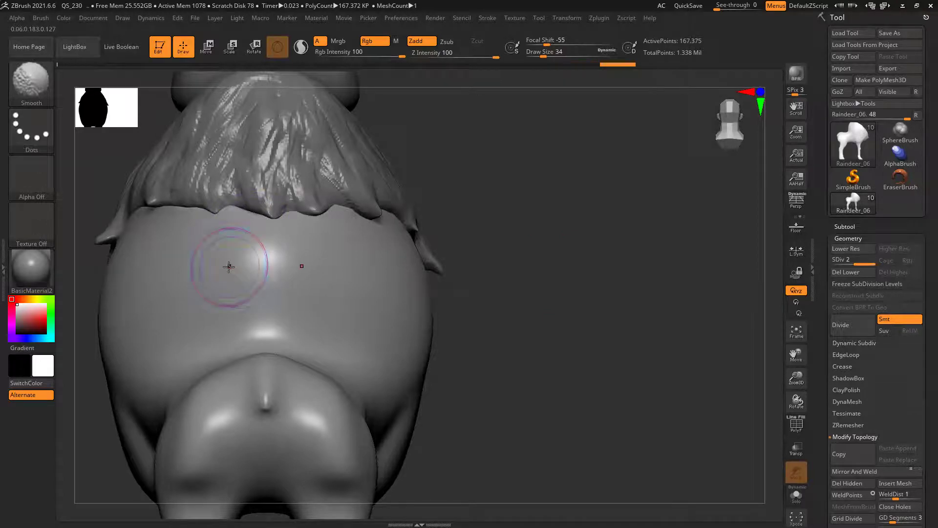
# - Lower the body to SDiv 1 and rework the shoulder above the front leg at draw size 58
pyautogui.keyDown('ctrl'); pyautogui.moveTo(464, 377); pyautogui.dragTo(474, 343, button='right'); pyautogui.keyUp('ctrl')
pyautogui.keyDown('alt'); pyautogui.moveTo(415, 351); pyautogui.dragTo(476, 270, button='right'); pyautogui.keyUp('alt')
pyautogui.moveTo(476, 269); pyautogui.dragTo(571, 276)
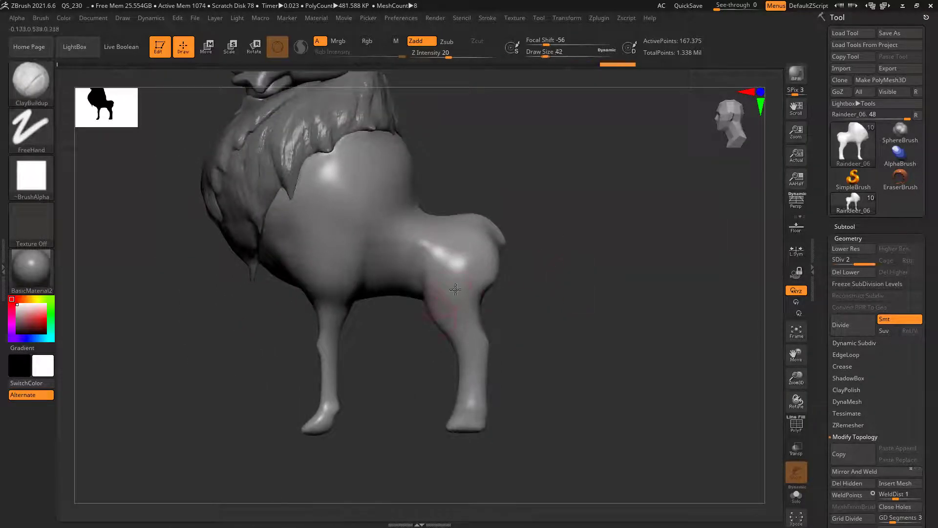
pyautogui.keyDown('ctrl'); pyautogui.moveTo(451, 319); pyautogui.dragTo(446, 345, button='right'); pyautogui.keyUp('ctrl')
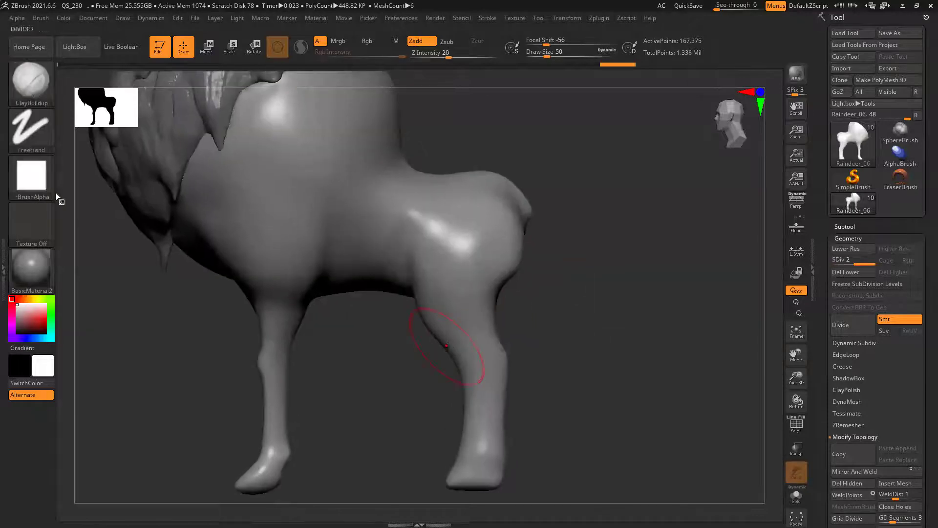
pyautogui.hotkey('shift', 'd')
pyautogui.press('shift')
pyautogui.moveTo(300, 260)
pyautogui.keyDown('shift'); pyautogui.mouseDown()
pyautogui.moveTo(290, 242)
pyautogui.moveTo(273, 282)
pyautogui.mouseUp(); pyautogui.keyUp('shift')
pyautogui.press('shift')
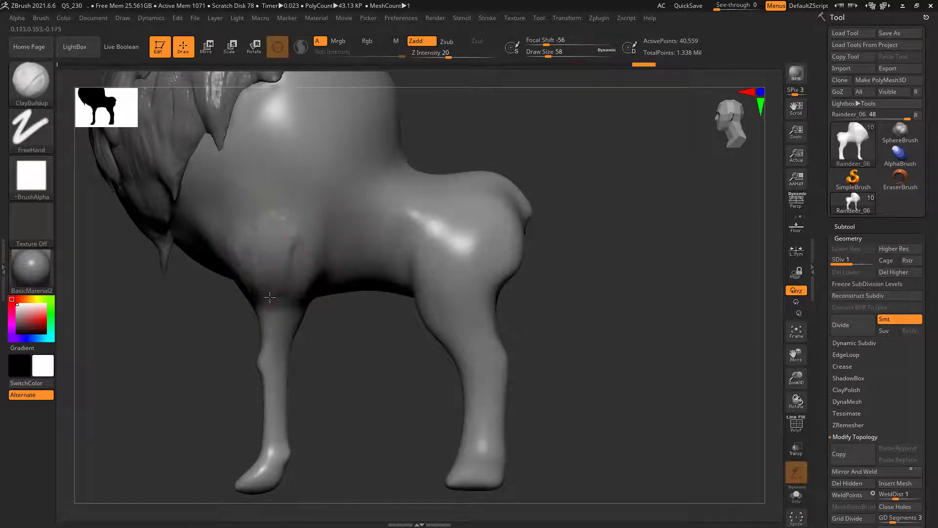
# - Build up the front shoulder and chest side beneath the collar, and smooth the strokes into the body
pyautogui.moveTo(218, 331)
pyautogui.mouseDown()
pyautogui.moveTo(208, 243)
pyautogui.moveTo(182, 267)
pyautogui.moveTo(195, 220)
pyautogui.moveTo(209, 285)
pyautogui.mouseUp()
pyautogui.moveTo(236, 235); pyautogui.dragTo(248, 268)
pyautogui.moveTo(215, 222); pyautogui.dragTo(200, 275)
pyautogui.press('shift')
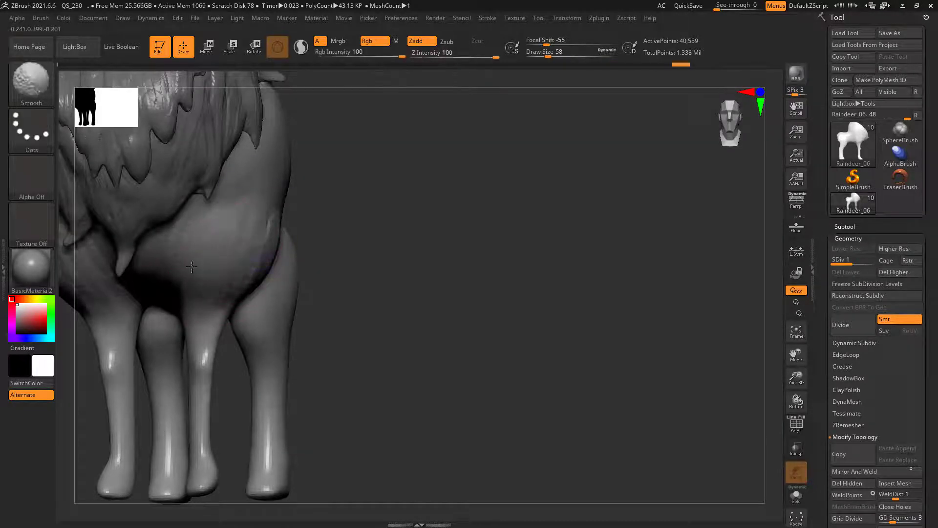
pyautogui.keyDown('shift'); pyautogui.moveTo(271, 232); pyautogui.dragTo(267, 272); pyautogui.keyUp('shift')
pyautogui.moveTo(477, 191); pyautogui.dragTo(415, 196)
pyautogui.moveTo(313, 229)
pyautogui.keyDown('shift'); pyautogui.mouseDown()
pyautogui.moveTo(318, 238)
pyautogui.moveTo(309, 236)
pyautogui.mouseUp(); pyautogui.keyUp('shift')
# - Add volume to the hind leg's thigh and smooth it into the hip
pyautogui.moveTo(588, 223)
pyautogui.keyDown('shift'); pyautogui.mouseDown()
pyautogui.moveTo(670, 266)
pyautogui.moveTo(606, 254)
pyautogui.mouseUp(); pyautogui.keyUp('shift')
pyautogui.moveTo(420, 213)
pyautogui.mouseDown()
pyautogui.moveTo(418, 241)
pyautogui.moveTo(431, 259)
pyautogui.moveTo(444, 248)
pyautogui.moveTo(425, 274)
pyautogui.moveTo(415, 259)
pyautogui.mouseUp()
pyautogui.keyDown('shift'); pyautogui.moveTo(352, 305); pyautogui.dragTo(430, 286); pyautogui.keyUp('shift')
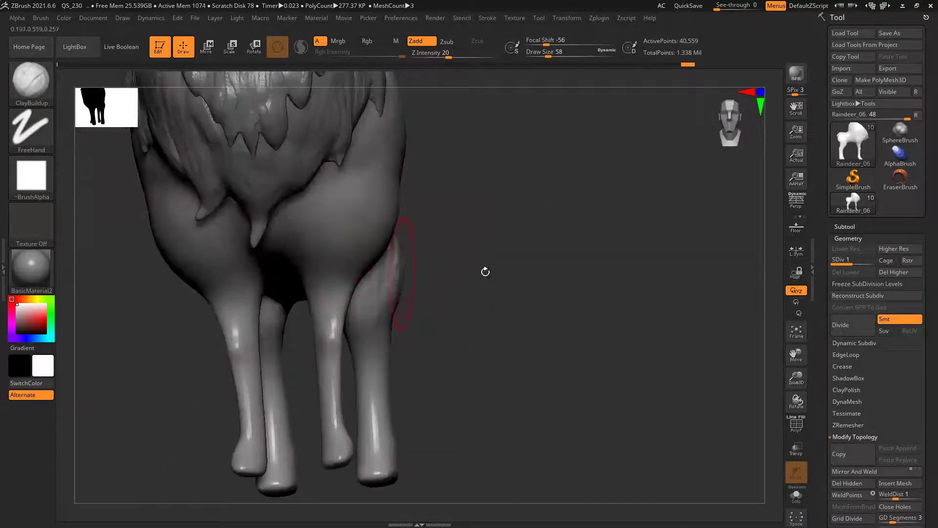
pyautogui.moveTo(484, 270); pyautogui.dragTo(430, 272)
pyautogui.keyDown('shift'); pyautogui.moveTo(364, 277); pyautogui.dragTo(400, 279); pyautogui.keyUp('shift')
pyautogui.moveTo(555, 255); pyautogui.dragTo(446, 274)
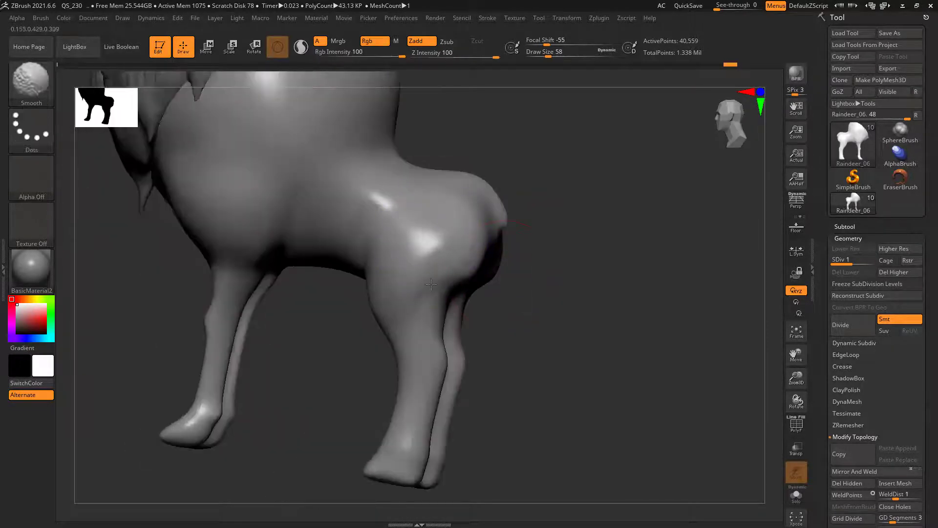
# - Inspect the legs from the front and side and compare them with the reindeer reference image in Photos
pyautogui.keyDown('alt'); pyautogui.moveTo(327, 344); pyautogui.dragTo(314, 271); pyautogui.keyUp('alt')
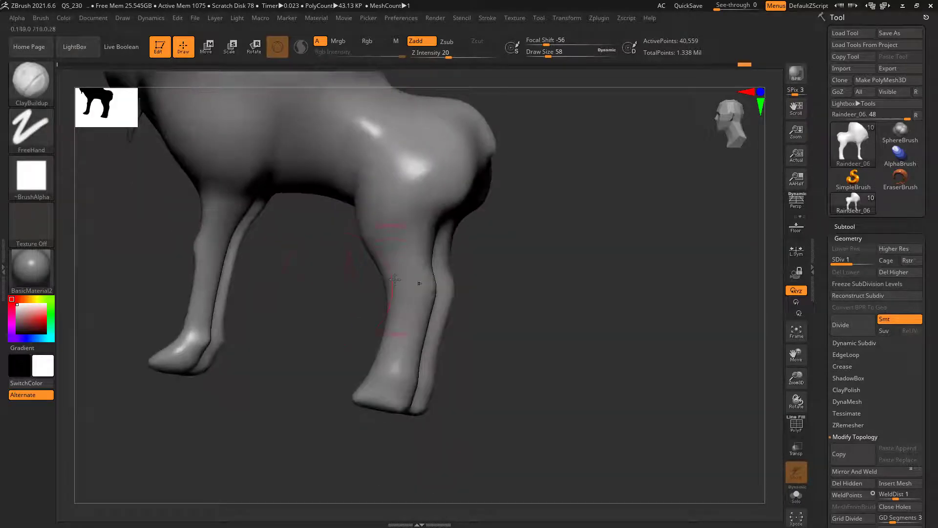
pyautogui.keyDown('shift'); pyautogui.moveTo(498, 252); pyautogui.dragTo(555, 295); pyautogui.keyUp('shift')
pyautogui.keyDown('ctrl'); pyautogui.moveTo(564, 360); pyautogui.dragTo(525, 281, button='right'); pyautogui.keyUp('ctrl')
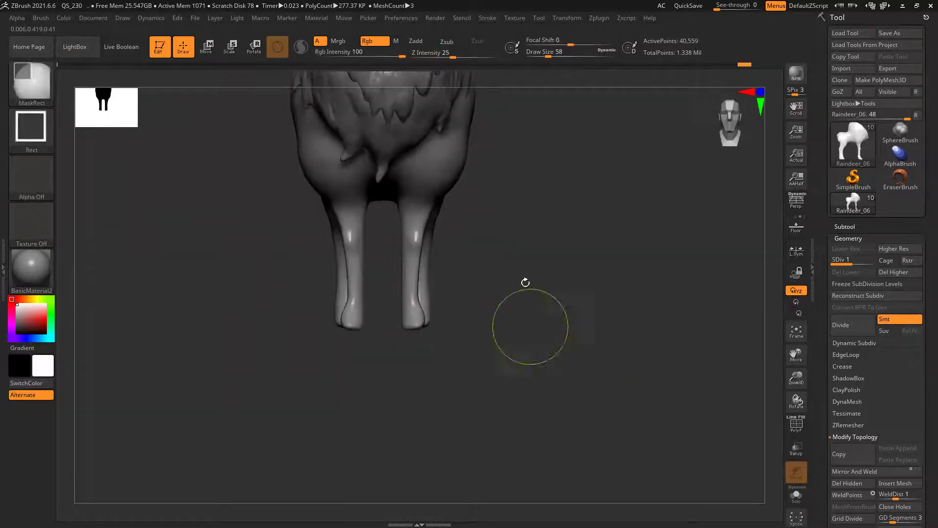
pyautogui.moveTo(526, 280); pyautogui.dragTo(569, 280)
pyautogui.hotkey('alt', 'shift')
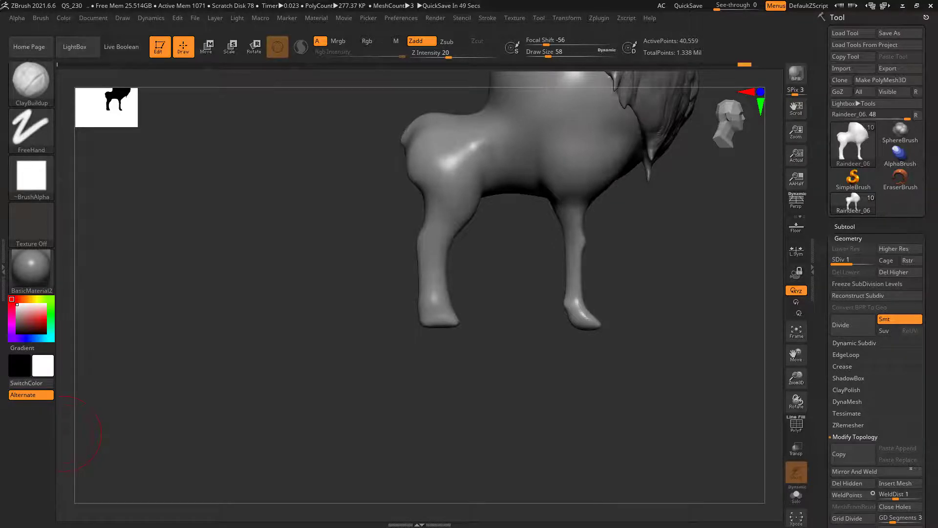
pyautogui.hotkey('alt', 'Tab')
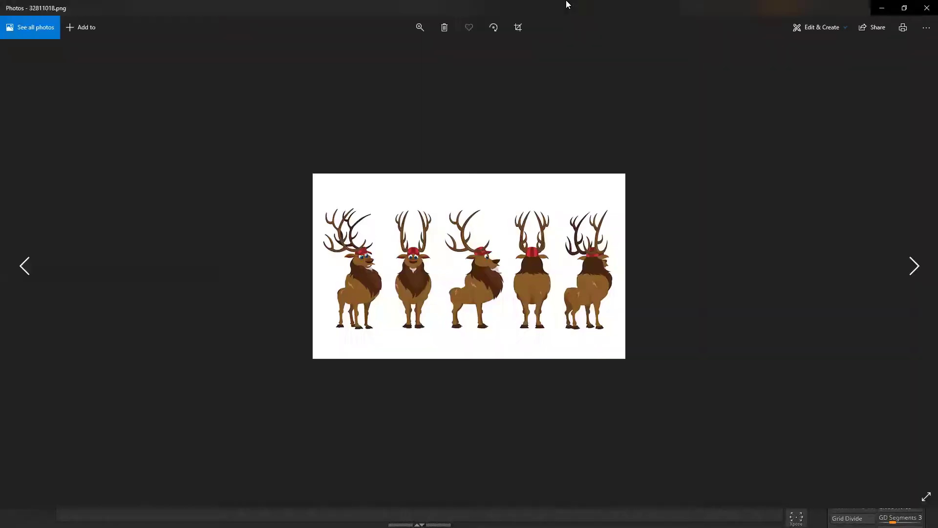
pyautogui.hotkey('alt', 'Tab')
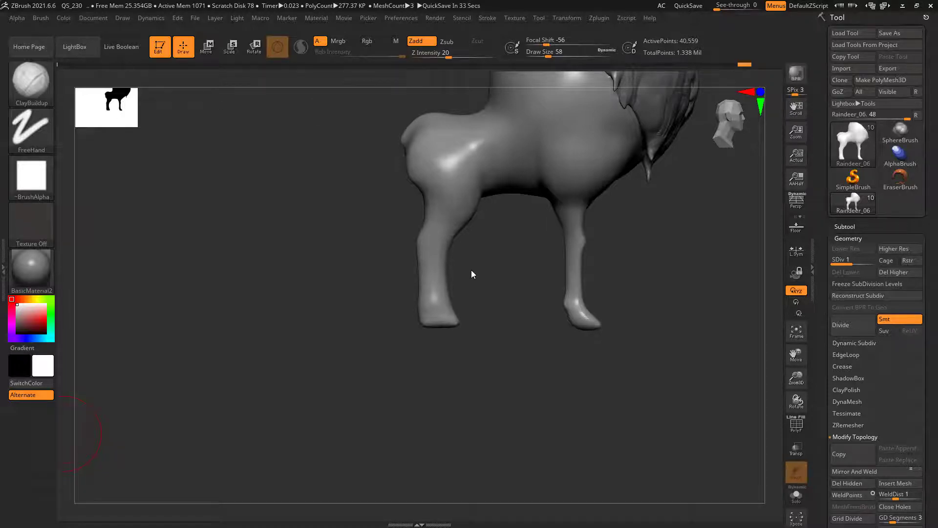
# - Raise the body to SDiv 2 and reduce the draw size to 26 for detailing the front legs
pyautogui.moveTo(552, 343)
pyautogui.mouseDown(button='right')
pyautogui.moveTo(628, 314)
pyautogui.moveTo(590, 318)
pyautogui.mouseUp(button='right')
pyautogui.moveTo(490, 283)
pyautogui.keyDown('ctrl'); pyautogui.mouseDown(button='right')
pyautogui.moveTo(557, 404)
pyautogui.moveTo(552, 387)
pyautogui.mouseUp(button='right'); pyautogui.keyUp('ctrl')
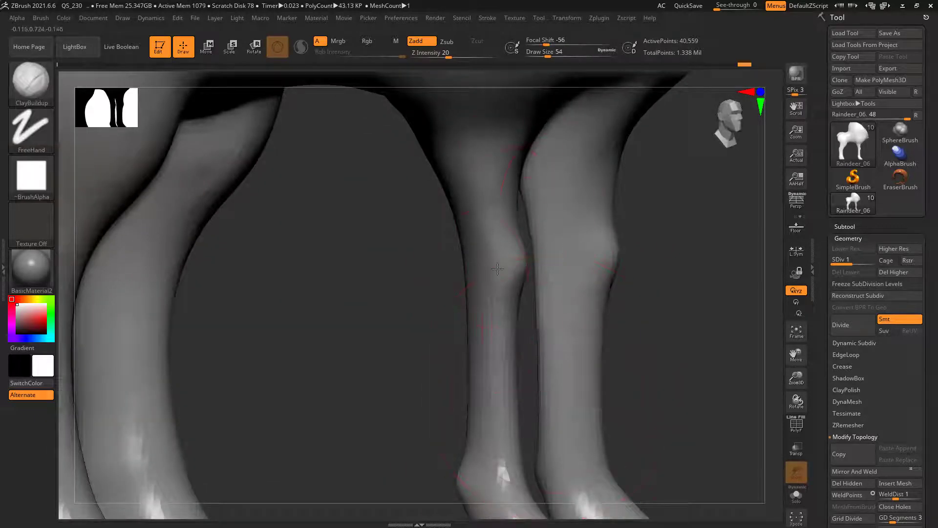
pyautogui.press('ctrl')
pyautogui.hotkey('ctrl', 'd')
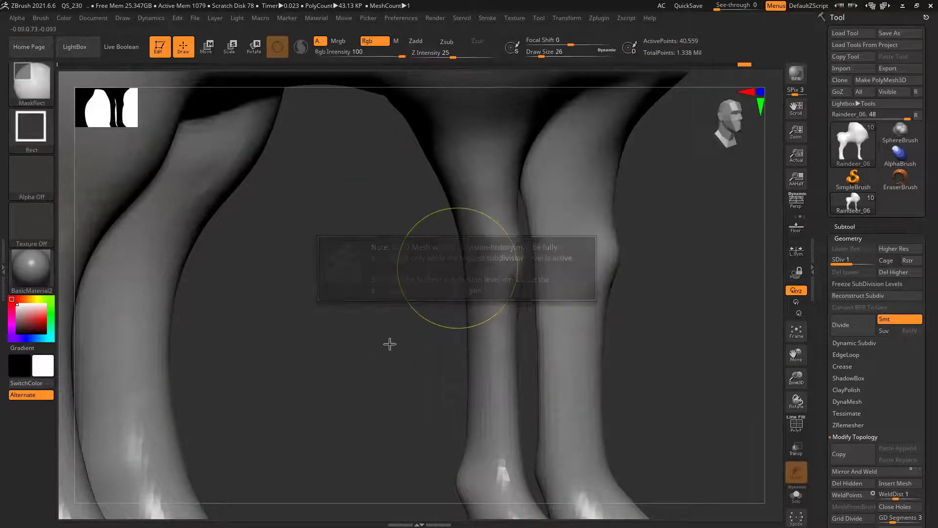
pyautogui.click(864, 262)
# - Build up rounded knee joints on the front legs with ClayBuildup
pyautogui.moveTo(750, 283); pyautogui.dragTo(696, 285, button='right')
pyautogui.moveTo(461, 294)
pyautogui.mouseDown()
pyautogui.moveTo(446, 294)
pyautogui.moveTo(503, 269)
pyautogui.mouseUp()
pyautogui.moveTo(625, 286)
pyautogui.mouseDown()
pyautogui.moveTo(489, 264)
pyautogui.moveTo(472, 292)
pyautogui.mouseUp()
pyautogui.moveTo(377, 303); pyautogui.dragTo(479, 295)
pyautogui.moveTo(538, 283)
pyautogui.mouseDown()
pyautogui.moveTo(542, 263)
pyautogui.moveTo(542, 274)
pyautogui.mouseUp()
pyautogui.moveTo(619, 273)
pyautogui.mouseDown()
pyautogui.moveTo(417, 304)
pyautogui.moveTo(521, 294)
pyautogui.mouseUp()
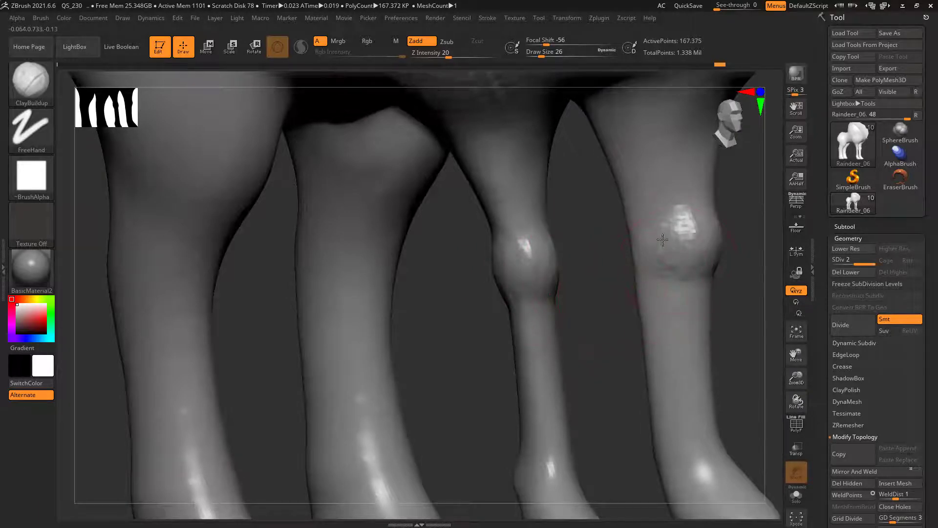
# - Smooth the rounded knee joints on the front legs
pyautogui.keyDown('shift'); pyautogui.moveTo(666, 237); pyautogui.dragTo(696, 225); pyautogui.keyUp('shift')
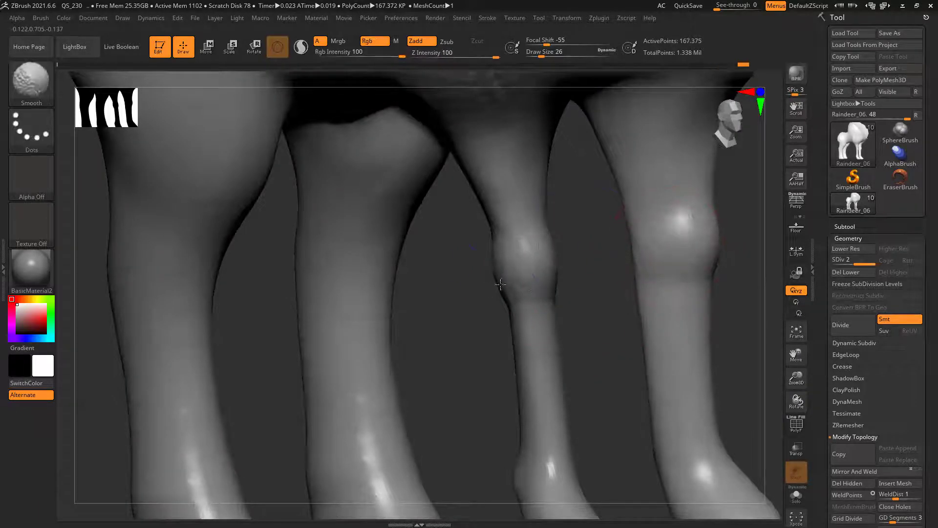
pyautogui.keyDown('shift'); pyautogui.moveTo(501, 284); pyautogui.dragTo(521, 299); pyautogui.keyUp('shift')
pyautogui.keyDown('ctrl'); pyautogui.moveTo(450, 327); pyautogui.dragTo(412, 335, button='right'); pyautogui.keyUp('ctrl')
# - Build up a rounded hock joint on the hind leg with ClayBuildup and smooth it
pyautogui.keyDown('alt'); pyautogui.moveTo(242, 360); pyautogui.dragTo(457, 147); pyautogui.keyUp('alt')
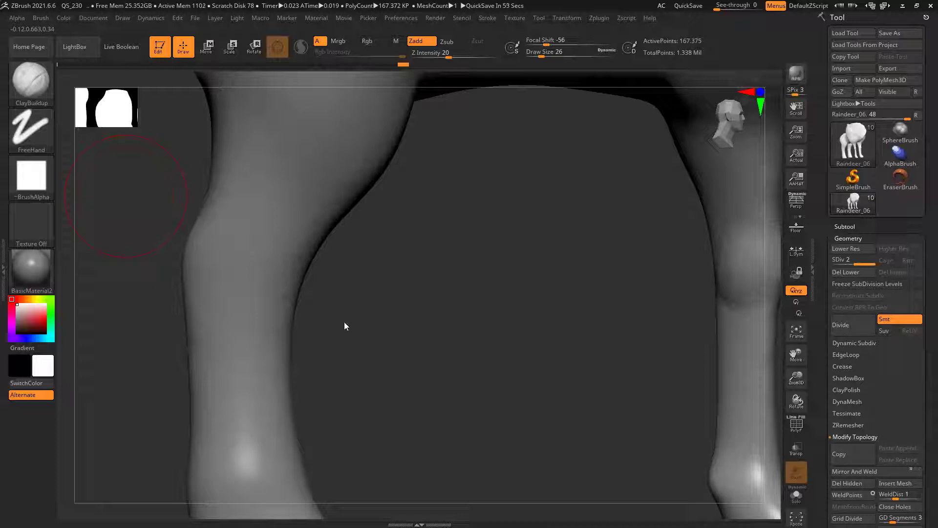
pyautogui.moveTo(538, 331)
pyautogui.keyDown('ctrl'); pyautogui.mouseDown(button='right')
pyautogui.moveTo(465, 331)
pyautogui.moveTo(568, 339)
pyautogui.mouseUp(button='right'); pyautogui.keyUp('ctrl')
pyautogui.moveTo(362, 274); pyautogui.dragTo(413, 260)
pyautogui.moveTo(657, 294); pyautogui.dragTo(718, 288)
pyautogui.moveTo(583, 254)
pyautogui.mouseDown()
pyautogui.moveTo(565, 251)
pyautogui.moveTo(567, 234)
pyautogui.moveTo(610, 257)
pyautogui.mouseUp()
pyautogui.moveTo(662, 231)
pyautogui.keyDown('shift'); pyautogui.mouseDown()
pyautogui.moveTo(691, 237)
pyautogui.moveTo(673, 256)
pyautogui.mouseUp(); pyautogui.keyUp('shift')
pyautogui.keyDown('shift'); pyautogui.moveTo(577, 259); pyautogui.dragTo(581, 278); pyautogui.keyUp('shift')
# - Build up a bulging ankle joint above the hind leg's hoof with ClayBuildup and smooth it into the leg
pyautogui.moveTo(290, 325); pyautogui.dragTo(251, 319)
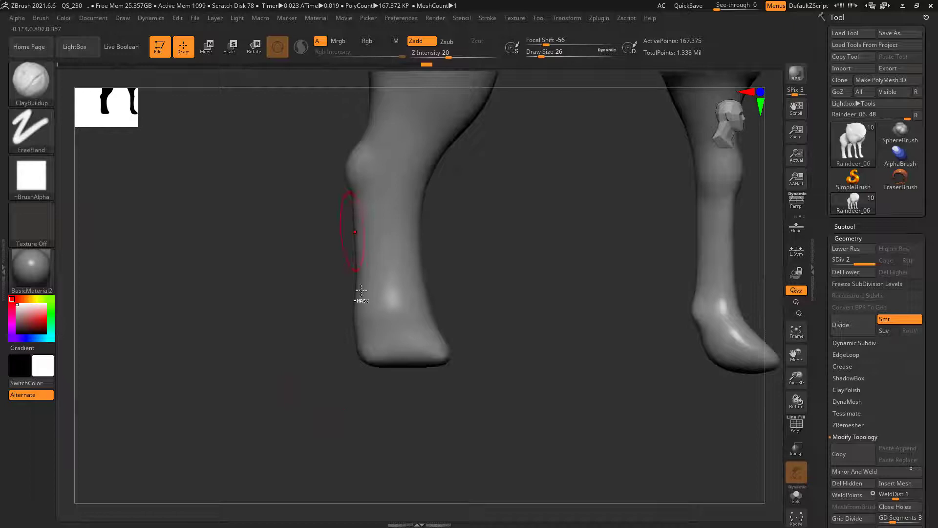
pyautogui.keyDown('ctrl'); pyautogui.moveTo(363, 301); pyautogui.dragTo(366, 366, button='right'); pyautogui.keyUp('ctrl')
pyautogui.moveTo(293, 329); pyautogui.dragTo(320, 328)
pyautogui.moveTo(405, 324)
pyautogui.mouseDown()
pyautogui.moveTo(331, 306)
pyautogui.moveTo(364, 337)
pyautogui.moveTo(386, 340)
pyautogui.mouseUp()
pyautogui.moveTo(548, 283); pyautogui.dragTo(589, 273)
pyautogui.moveTo(353, 308)
pyautogui.mouseDown()
pyautogui.moveTo(290, 327)
pyautogui.moveTo(337, 342)
pyautogui.mouseUp()
pyautogui.moveTo(356, 282)
pyautogui.keyDown('shift'); pyautogui.mouseDown()
pyautogui.moveTo(375, 294)
pyautogui.moveTo(357, 349)
pyautogui.mouseUp(); pyautogui.keyUp('shift')
pyautogui.keyDown('shift'); pyautogui.moveTo(537, 305); pyautogui.dragTo(429, 272); pyautogui.keyUp('shift')
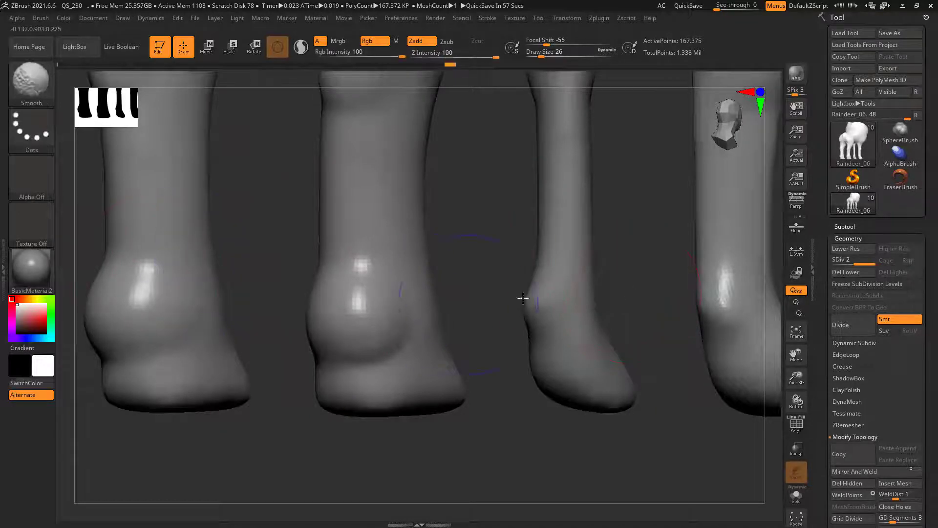
# - Add clay around the hind foot below the ankle to form the hoof's volume
pyautogui.moveTo(496, 260); pyautogui.dragTo(517, 270)
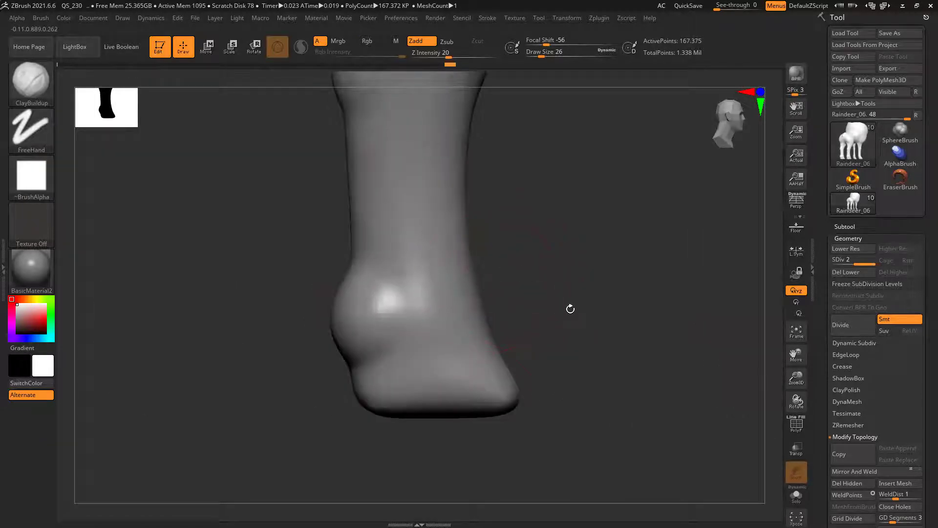
pyautogui.moveTo(491, 346); pyautogui.dragTo(471, 340)
pyautogui.moveTo(354, 365)
pyautogui.mouseDown()
pyautogui.moveTo(304, 364)
pyautogui.moveTo(386, 372)
pyautogui.moveTo(368, 353)
pyautogui.moveTo(350, 369)
pyautogui.mouseUp()
pyautogui.moveTo(540, 324)
pyautogui.mouseDown()
pyautogui.moveTo(400, 337)
pyautogui.moveTo(461, 366)
pyautogui.mouseUp()
pyautogui.moveTo(543, 329)
pyautogui.mouseDown()
pyautogui.moveTo(505, 320)
pyautogui.moveTo(738, 337)
pyautogui.mouseUp()
pyautogui.moveTo(506, 326)
pyautogui.mouseDown()
pyautogui.moveTo(562, 322)
pyautogui.moveTo(509, 359)
pyautogui.moveTo(470, 355)
pyautogui.moveTo(506, 357)
pyautogui.moveTo(503, 345)
pyautogui.mouseUp()
pyautogui.moveTo(524, 399); pyautogui.dragTo(589, 390)
pyautogui.moveTo(524, 364); pyautogui.dragTo(467, 368)
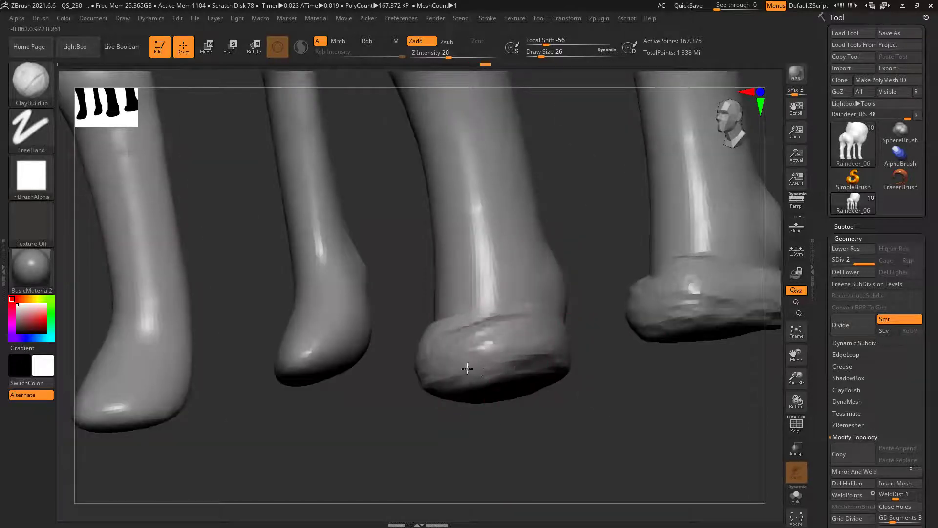
pyautogui.moveTo(347, 396)
pyautogui.mouseDown()
pyautogui.moveTo(396, 469)
pyautogui.moveTo(553, 412)
pyautogui.moveTo(549, 369)
pyautogui.moveTo(515, 361)
pyautogui.moveTo(583, 363)
pyautogui.mouseUp()
# - Pull the hind hoof's toe forward with the Move brush and reduce the draw size to 18
pyautogui.press('b')
pyautogui.press('m')
pyautogui.press('v')
pyautogui.moveTo(529, 328)
pyautogui.mouseDown()
pyautogui.moveTo(507, 337)
pyautogui.moveTo(535, 344)
pyautogui.mouseUp()
pyautogui.press('[')
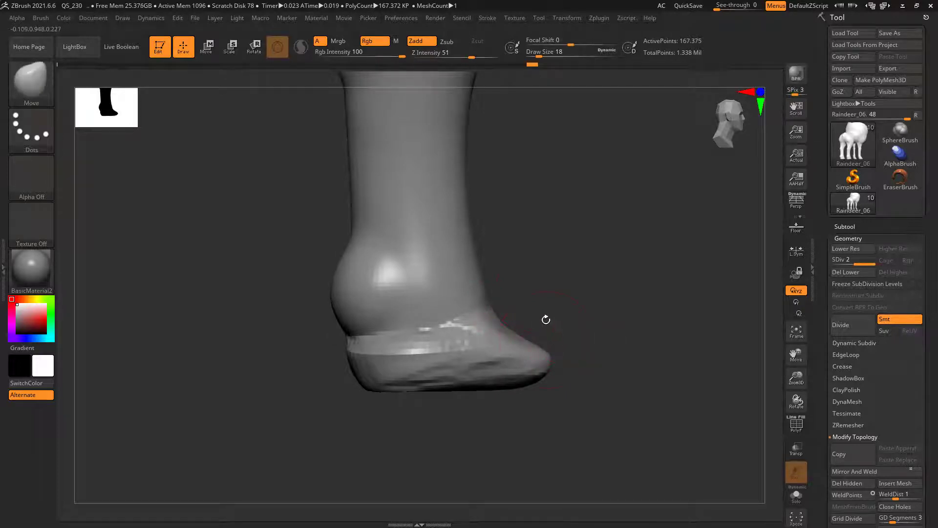
# - Build up the front and sides of the hind leg's ankle with ClayBuildup at draw size 18
pyautogui.press('b')
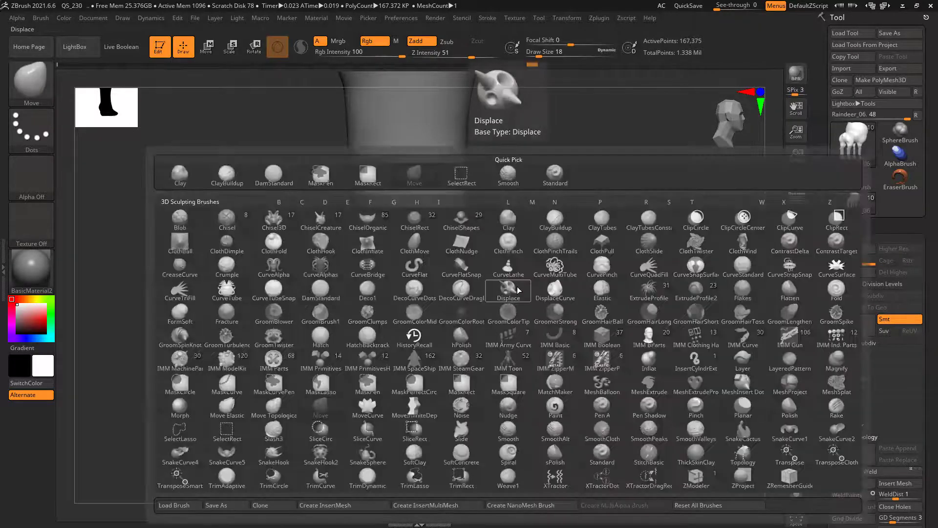
pyautogui.press('c')
pyautogui.press('b')
pyautogui.moveTo(582, 263); pyautogui.dragTo(545, 270)
pyautogui.moveTo(458, 292); pyautogui.dragTo(481, 299)
pyautogui.moveTo(628, 264)
pyautogui.mouseDown()
pyautogui.moveTo(493, 278)
pyautogui.moveTo(474, 272)
pyautogui.moveTo(435, 298)
pyautogui.moveTo(499, 305)
pyautogui.moveTo(519, 288)
pyautogui.mouseUp()
pyautogui.moveTo(598, 264)
pyautogui.mouseDown()
pyautogui.moveTo(548, 266)
pyautogui.moveTo(564, 278)
pyautogui.moveTo(579, 264)
pyautogui.moveTo(571, 244)
pyautogui.mouseUp()
# - Smooth the hind leg's ankle and hoof, keeping a crease between them
pyautogui.moveTo(518, 261)
pyautogui.keyDown('shift'); pyautogui.mouseDown()
pyautogui.moveTo(532, 298)
pyautogui.moveTo(489, 313)
pyautogui.mouseUp(); pyautogui.keyUp('shift')
pyautogui.moveTo(649, 253); pyautogui.dragTo(733, 259)
pyautogui.moveTo(576, 274)
pyautogui.keyDown('shift'); pyautogui.mouseDown()
pyautogui.moveTo(586, 322)
pyautogui.moveTo(685, 350)
pyautogui.mouseUp(); pyautogui.keyUp('shift')
pyautogui.keyDown('alt'); pyautogui.moveTo(469, 410); pyautogui.dragTo(225, 401); pyautogui.keyUp('alt')
pyautogui.keyDown('shift'); pyautogui.moveTo(443, 279); pyautogui.dragTo(453, 310); pyautogui.keyUp('shift')
# - Build up the ankle joint above the front leg's hoof with ClayBuildup
pyautogui.keyDown('ctrl'); pyautogui.moveTo(488, 382); pyautogui.dragTo(440, 342, button='right'); pyautogui.keyUp('ctrl')
pyautogui.keyDown('alt'); pyautogui.moveTo(606, 416); pyautogui.dragTo(487, 381, button='right'); pyautogui.keyUp('alt')
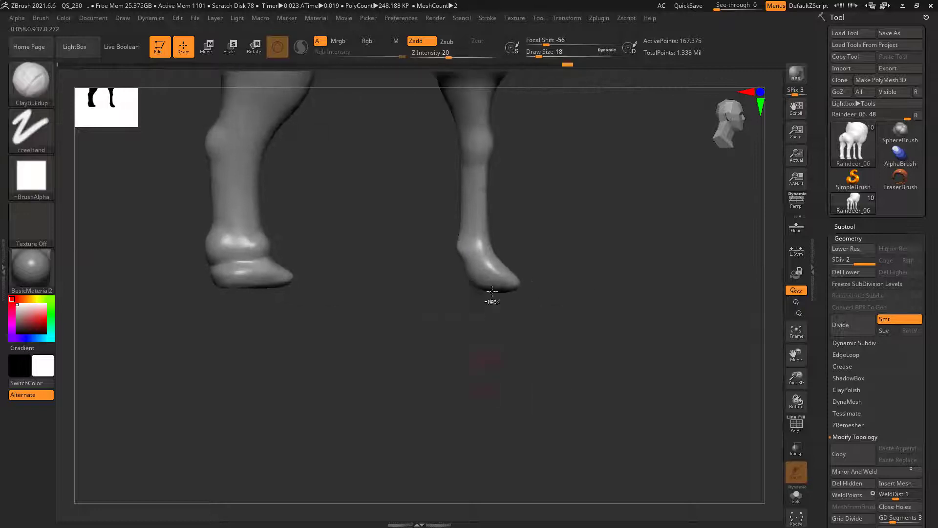
pyautogui.keyDown('ctrl'); pyautogui.moveTo(493, 300); pyautogui.dragTo(527, 385, button='right'); pyautogui.keyUp('ctrl')
pyautogui.moveTo(500, 328); pyautogui.dragTo(520, 354, button='right')
pyautogui.moveTo(461, 246); pyautogui.dragTo(402, 255)
pyautogui.moveTo(395, 292); pyautogui.dragTo(470, 274, button='right')
pyautogui.moveTo(576, 264); pyautogui.dragTo(519, 255, button='right')
pyautogui.moveTo(463, 247)
pyautogui.mouseDown()
pyautogui.moveTo(386, 255)
pyautogui.moveTo(450, 274)
pyautogui.moveTo(416, 240)
pyautogui.moveTo(472, 250)
pyautogui.mouseUp()
pyautogui.moveTo(601, 241); pyautogui.dragTo(486, 267, button='right')
pyautogui.moveTo(419, 266); pyautogui.dragTo(415, 286)
pyautogui.moveTo(478, 298); pyautogui.dragTo(472, 276)
pyautogui.moveTo(409, 298); pyautogui.dragTo(374, 302)
# - Add volume to the front hoof's heel and sides with ClayBuildup and smooth the strokes
pyautogui.moveTo(345, 329); pyautogui.dragTo(390, 328, button='right')
pyautogui.moveTo(401, 296)
pyautogui.mouseDown()
pyautogui.moveTo(409, 318)
pyautogui.moveTo(428, 304)
pyautogui.moveTo(364, 273)
pyautogui.moveTo(436, 289)
pyautogui.moveTo(408, 313)
pyautogui.mouseUp()
pyautogui.moveTo(415, 273); pyautogui.dragTo(427, 315)
pyautogui.moveTo(509, 280); pyautogui.dragTo(435, 261)
pyautogui.moveTo(348, 293)
pyautogui.mouseDown()
pyautogui.moveTo(325, 313)
pyautogui.moveTo(359, 323)
pyautogui.moveTo(338, 306)
pyautogui.moveTo(346, 316)
pyautogui.mouseUp()
pyautogui.moveTo(355, 272)
pyautogui.mouseDown()
pyautogui.moveTo(379, 281)
pyautogui.moveTo(361, 268)
pyautogui.moveTo(395, 260)
pyautogui.moveTo(394, 293)
pyautogui.mouseUp()
pyautogui.moveTo(486, 273); pyautogui.dragTo(525, 281)
pyautogui.moveTo(436, 255); pyautogui.dragTo(439, 274)
pyautogui.moveTo(559, 250); pyautogui.dragTo(594, 254)
pyautogui.keyDown('shift'); pyautogui.moveTo(508, 272); pyautogui.dragTo(473, 261); pyautogui.keyUp('shift')
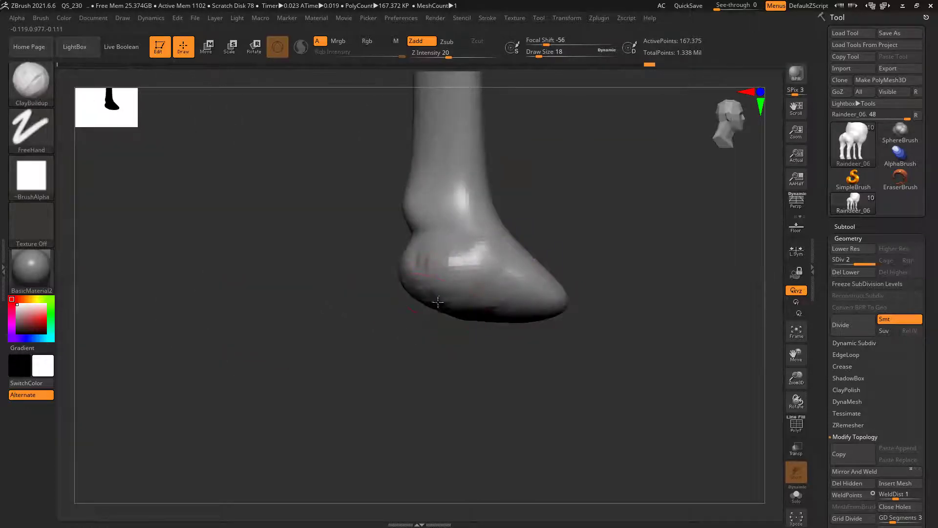
pyautogui.moveTo(402, 339); pyautogui.dragTo(366, 345)
pyautogui.moveTo(404, 313)
pyautogui.mouseDown()
pyautogui.moveTo(400, 329)
pyautogui.moveTo(419, 327)
pyautogui.moveTo(419, 310)
pyautogui.moveTo(439, 321)
pyautogui.mouseUp()
# - Reshape the front hoof with the Move brush, pulling its heel down and back and its toe forward
pyautogui.press('b')
pyautogui.press('m')
pyautogui.press('v')
pyautogui.moveTo(602, 277)
pyautogui.mouseDown()
pyautogui.moveTo(428, 280)
pyautogui.moveTo(392, 309)
pyautogui.mouseUp()
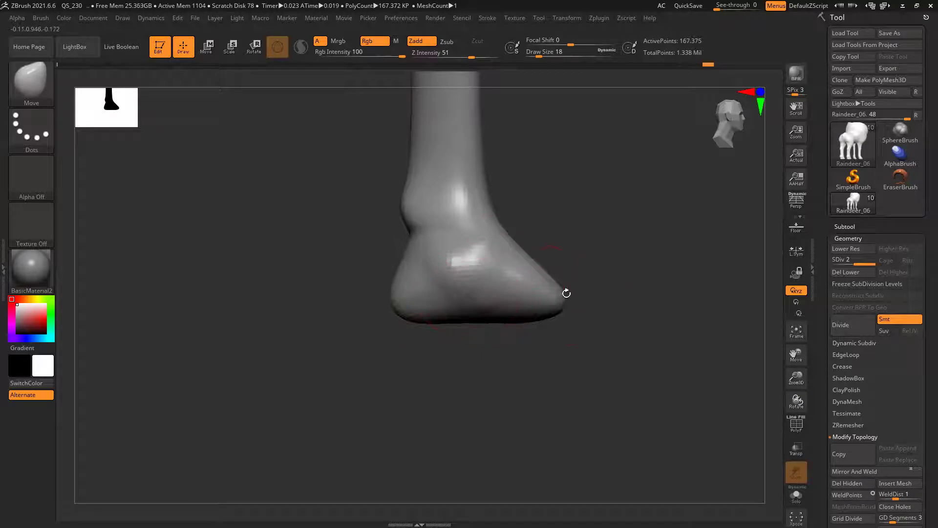
pyautogui.moveTo(564, 292); pyautogui.dragTo(586, 300)
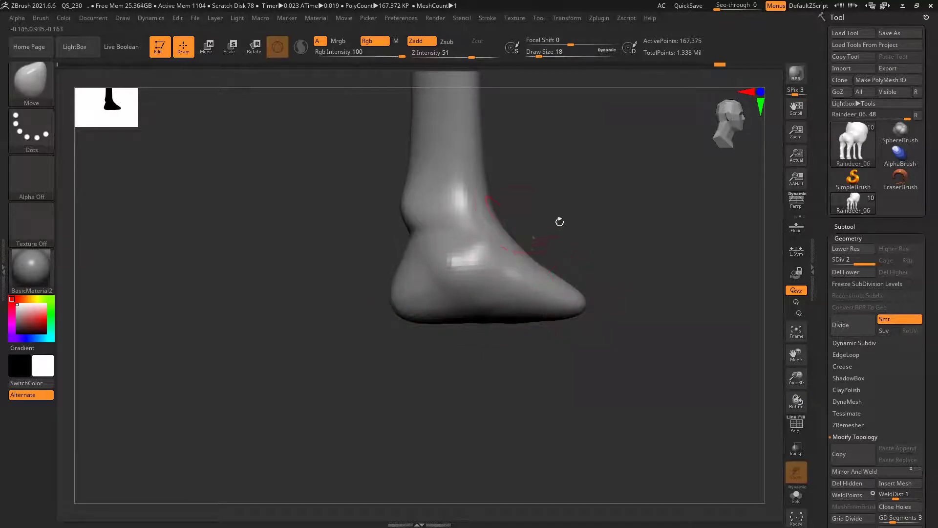
# - Pull out the front of the front leg's ankle and raise the top of the hoof with the Move brush
pyautogui.moveTo(484, 190); pyautogui.dragTo(497, 193)
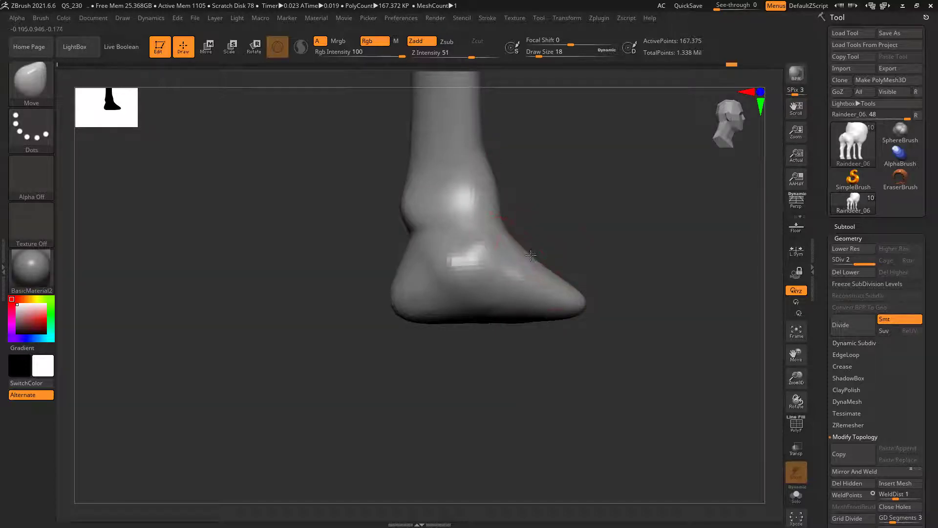
pyautogui.moveTo(527, 246); pyautogui.dragTo(531, 243)
pyautogui.moveTo(558, 272)
pyautogui.mouseDown()
pyautogui.moveTo(576, 292)
pyautogui.moveTo(570, 315)
pyautogui.moveTo(590, 311)
pyautogui.mouseUp()
pyautogui.hotkey('ctrl', 'z')
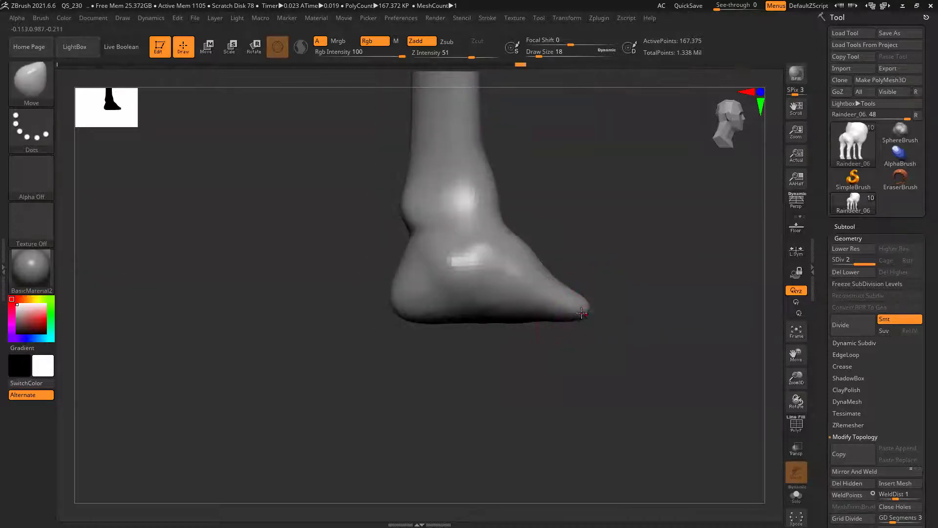
# - Reshape the hind hoof by pulling out its toe and heel with the Move brush, and smooth its surface
pyautogui.keyDown('ctrl'); pyautogui.moveTo(622, 335); pyautogui.dragTo(603, 303, button='right'); pyautogui.keyUp('ctrl')
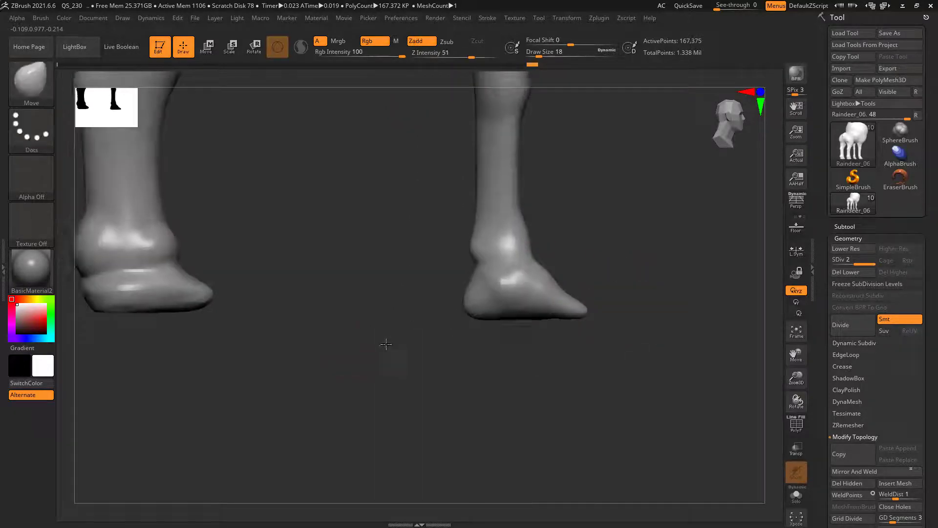
pyautogui.keyDown('alt'); pyautogui.moveTo(386, 345); pyautogui.dragTo(641, 342, button='right'); pyautogui.keyUp('alt')
pyautogui.keyDown('ctrl'); pyautogui.moveTo(369, 312); pyautogui.dragTo(389, 340, button='right'); pyautogui.keyUp('ctrl')
pyautogui.moveTo(534, 286); pyautogui.dragTo(570, 304)
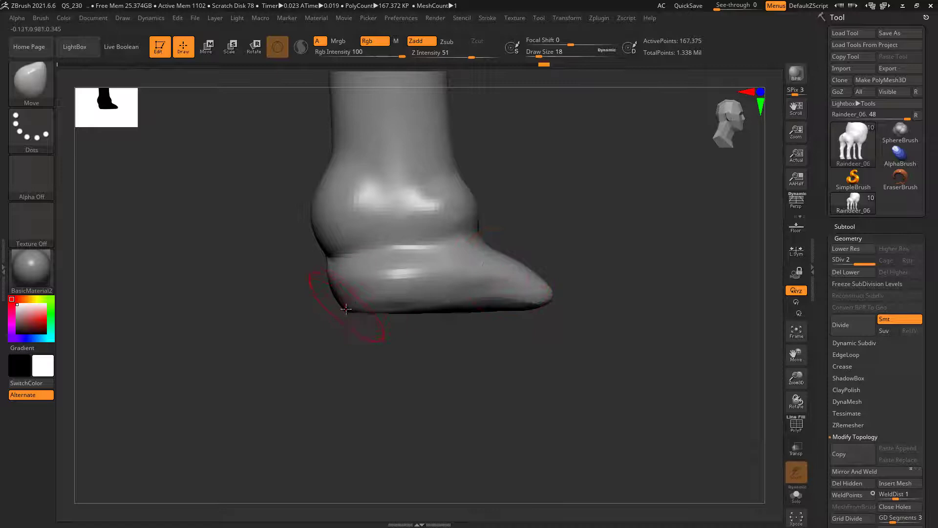
pyautogui.moveTo(299, 335)
pyautogui.mouseDown()
pyautogui.moveTo(383, 337)
pyautogui.moveTo(289, 331)
pyautogui.moveTo(298, 339)
pyautogui.moveTo(324, 332)
pyautogui.moveTo(416, 295)
pyautogui.moveTo(518, 294)
pyautogui.moveTo(311, 322)
pyautogui.moveTo(315, 346)
pyautogui.moveTo(300, 353)
pyautogui.moveTo(299, 326)
pyautogui.mouseUp()
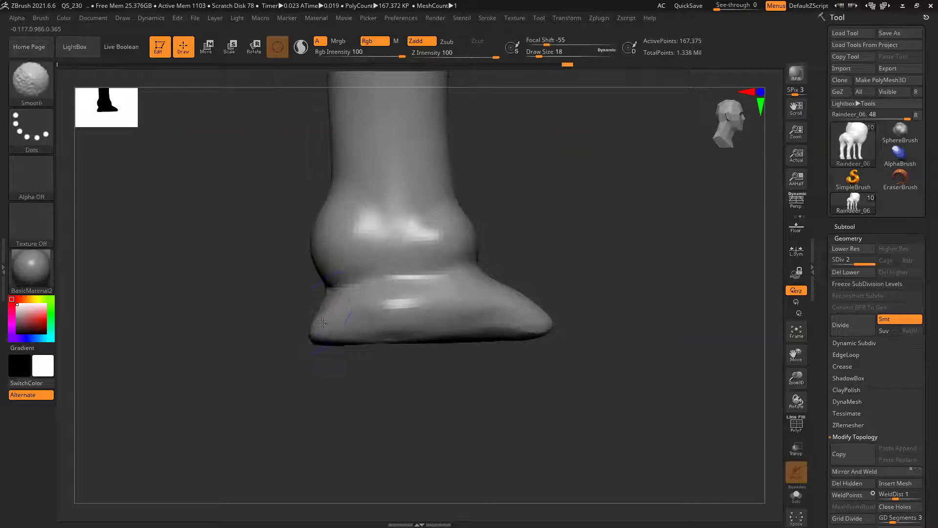
pyautogui.moveTo(359, 337)
pyautogui.keyDown('shift'); pyautogui.mouseDown()
pyautogui.moveTo(452, 333)
pyautogui.moveTo(413, 321)
pyautogui.moveTo(377, 340)
pyautogui.moveTo(514, 331)
pyautogui.mouseUp(); pyautogui.keyUp('shift')
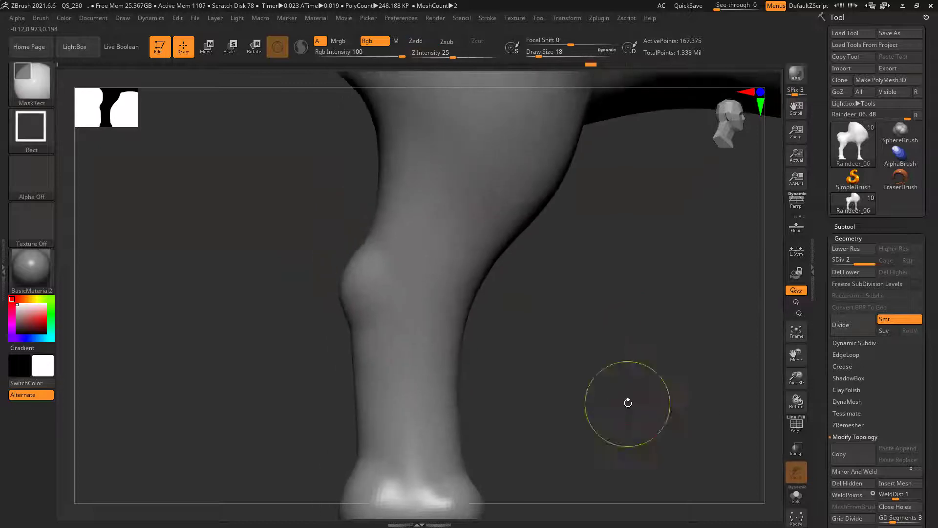
# - Pull the hind leg's hock backward into a sharper point with the Move brush at draw size 42
pyautogui.press('ctrl')
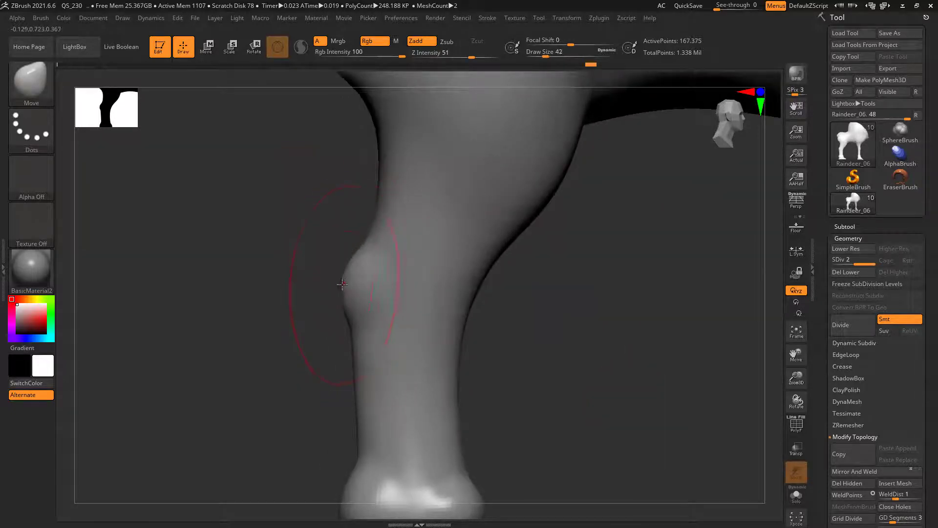
pyautogui.moveTo(342, 286); pyautogui.dragTo(335, 280)
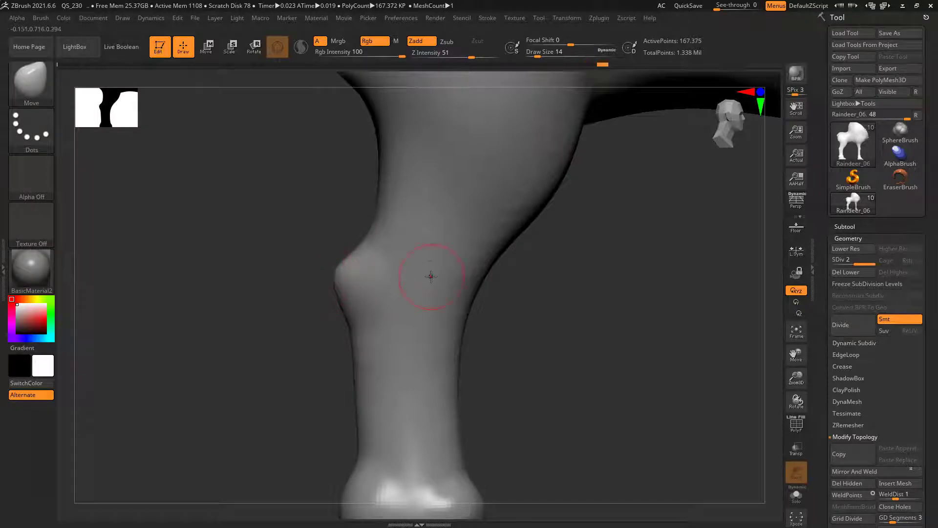
pyautogui.moveTo(479, 324)
pyautogui.keyDown('ctrl'); pyautogui.mouseDown(button='right')
pyautogui.moveTo(494, 357)
pyautogui.moveTo(451, 353)
pyautogui.mouseUp(button='right'); pyautogui.keyUp('ctrl')
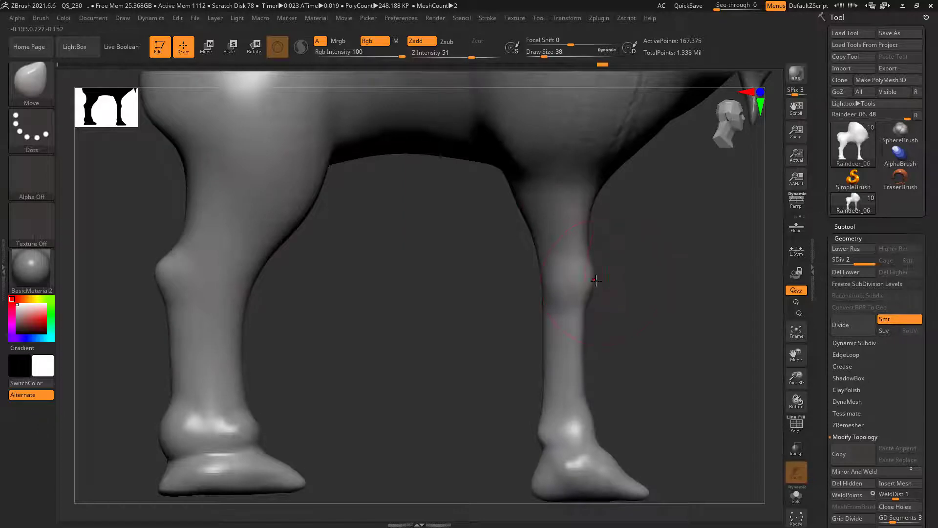
pyautogui.moveTo(594, 281); pyautogui.dragTo(593, 280, button='right')
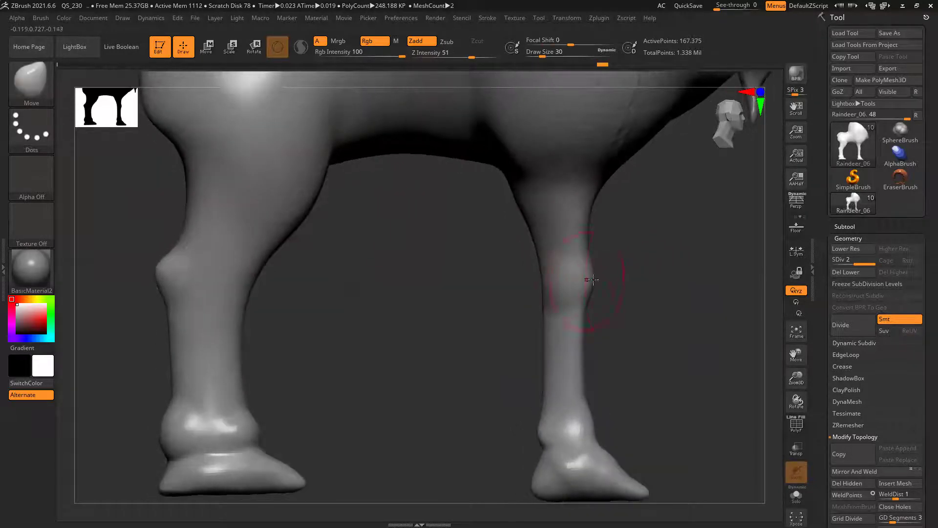
# - Push the tail's tip upward with the Move brush at draw size 22
pyautogui.keyDown('alt'); pyautogui.moveTo(375, 331); pyautogui.dragTo(536, 398, button='right'); pyautogui.keyUp('alt')
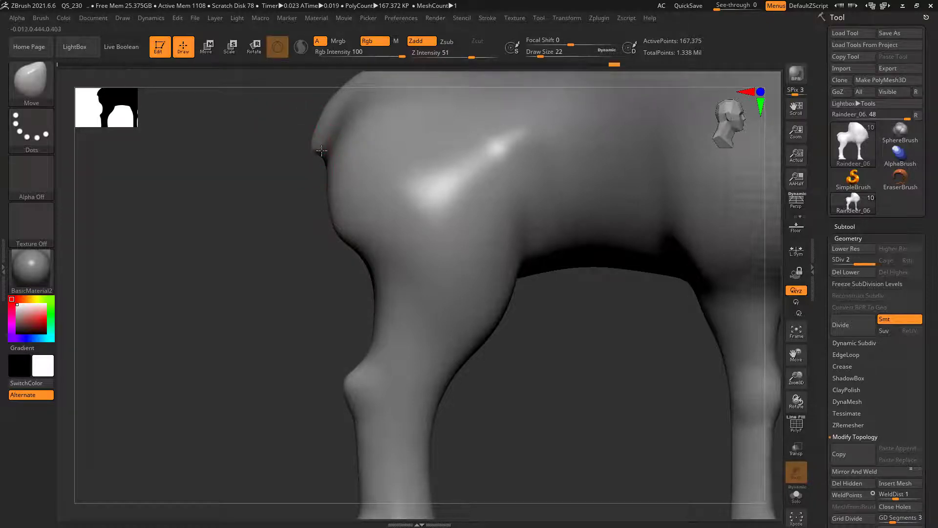
pyautogui.moveTo(309, 146)
pyautogui.mouseDown()
pyautogui.moveTo(309, 160)
pyautogui.moveTo(313, 133)
pyautogui.mouseUp()
pyautogui.moveTo(257, 167); pyautogui.dragTo(224, 212)
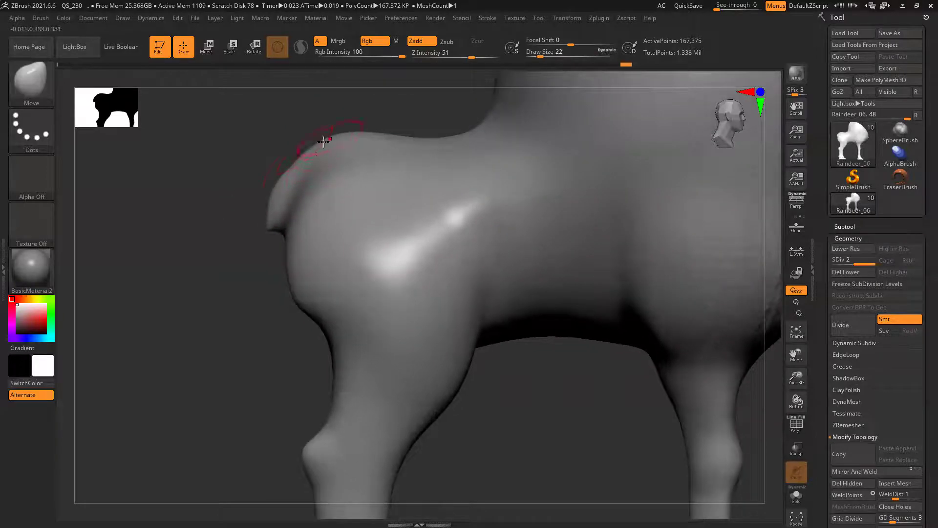
pyautogui.keyDown('alt'); pyautogui.moveTo(297, 123); pyautogui.dragTo(244, 135); pyautogui.keyUp('alt')
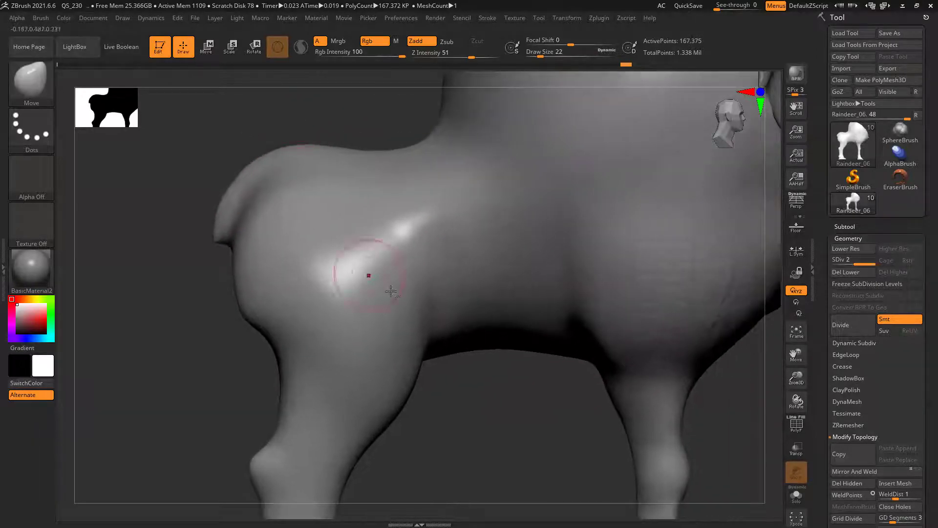
# - Lower the body to SDiv 1 and set the draw size to 58 for reshaping the upper front legs
pyautogui.keyDown('ctrl'); pyautogui.moveTo(521, 406); pyautogui.dragTo(459, 367, button='right'); pyautogui.keyUp('ctrl')
pyautogui.keyDown('shift'); pyautogui.moveTo(611, 355); pyautogui.dragTo(638, 353); pyautogui.keyUp('shift')
pyautogui.moveTo(543, 314); pyautogui.dragTo(371, 160)
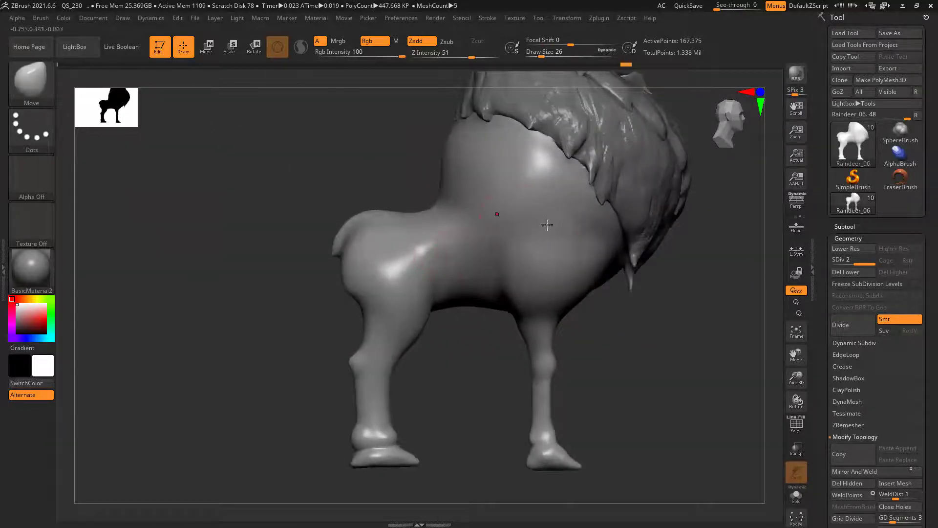
pyautogui.press('shift')
pyautogui.moveTo(626, 334)
pyautogui.keyDown('alt'); pyautogui.mouseDown(button='right')
pyautogui.moveTo(534, 318)
pyautogui.moveTo(497, 325)
pyautogui.mouseUp(button='right'); pyautogui.keyUp('alt')
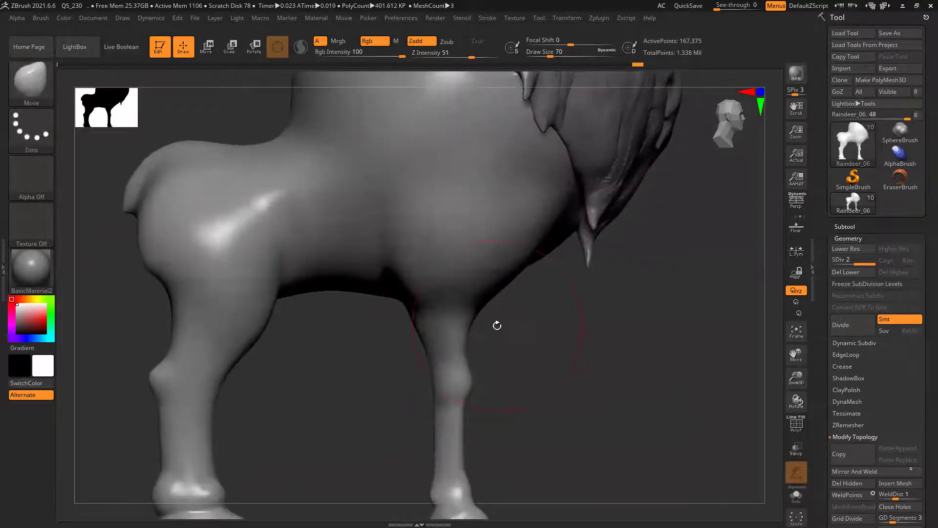
pyautogui.hotkey('shift', 'd')
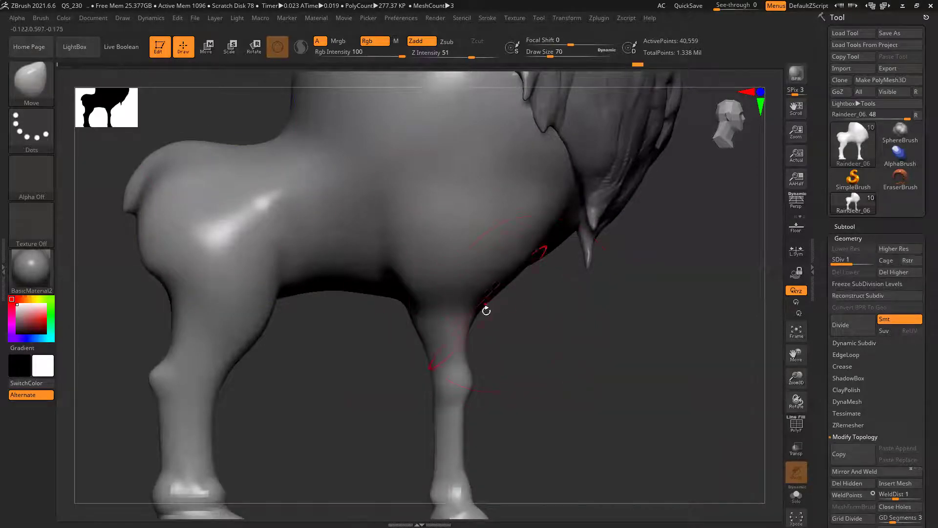
pyautogui.press('[')
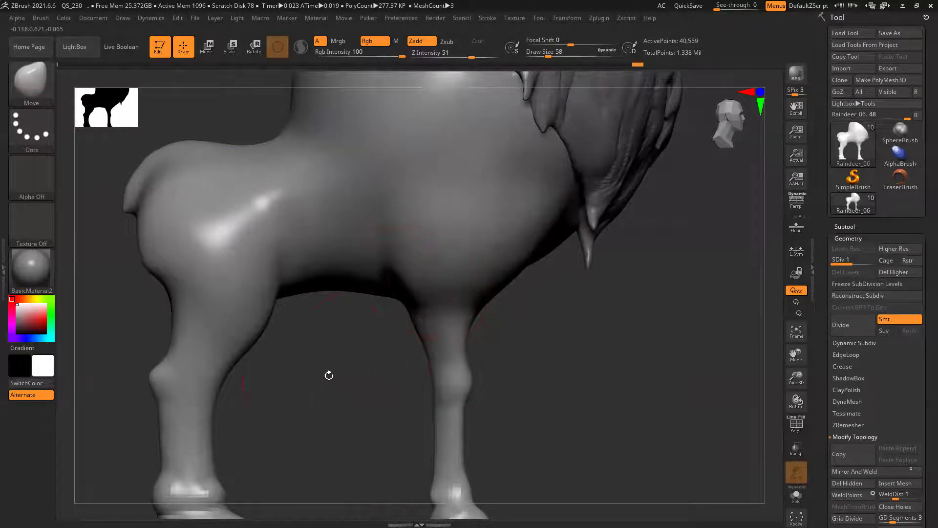
pyautogui.keyDown('alt'); pyautogui.moveTo(329, 375); pyautogui.dragTo(405, 340); pyautogui.keyUp('alt')
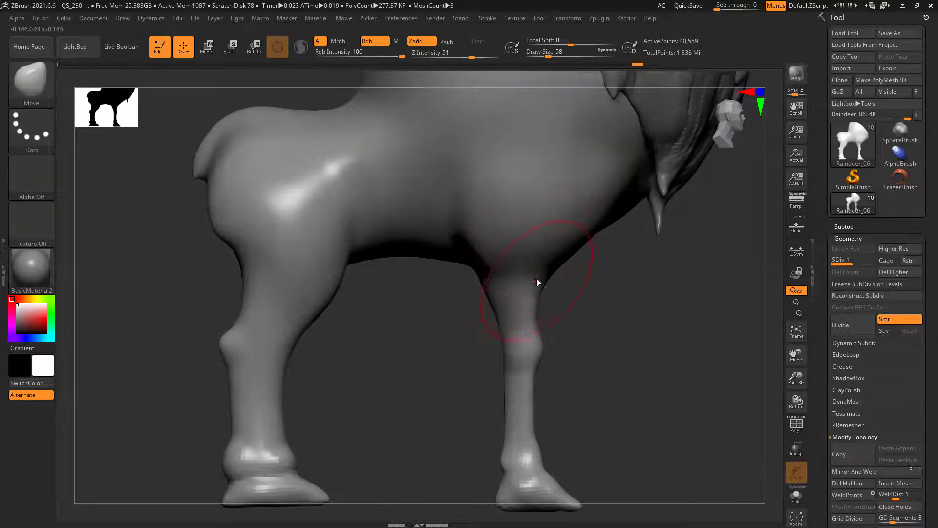
# - Build up volume where the front leg joins the shoulder with ClayBuildup
pyautogui.press('b')
pyautogui.press('c')
pyautogui.press('b')
pyautogui.moveTo(519, 287); pyautogui.dragTo(530, 262)
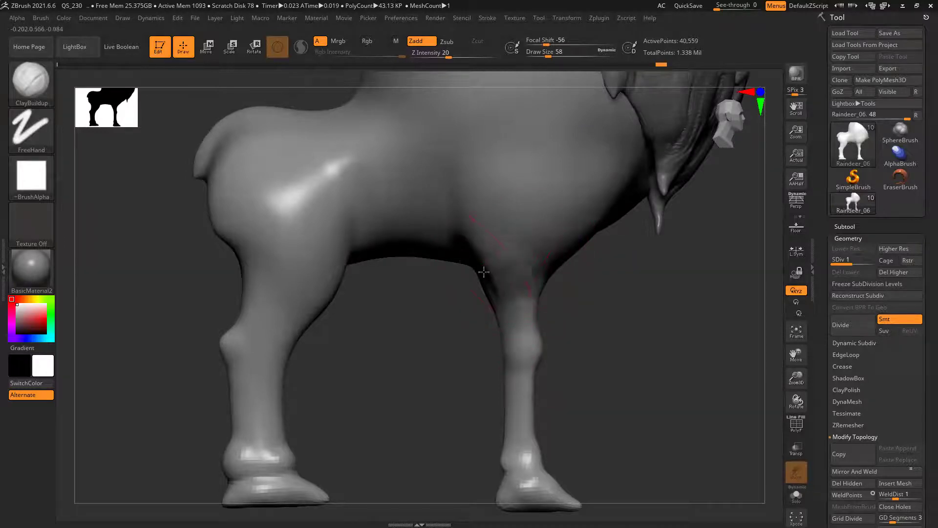
pyautogui.moveTo(624, 282); pyautogui.dragTo(683, 281)
pyautogui.moveTo(473, 234)
pyautogui.mouseDown()
pyautogui.moveTo(444, 285)
pyautogui.moveTo(455, 268)
pyautogui.moveTo(461, 323)
pyautogui.mouseUp()
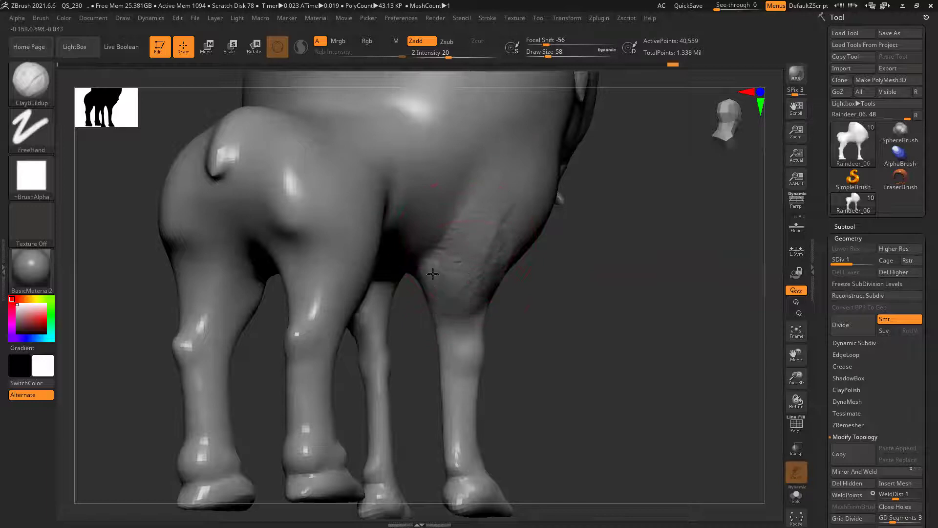
pyautogui.moveTo(511, 220); pyautogui.dragTo(494, 264)
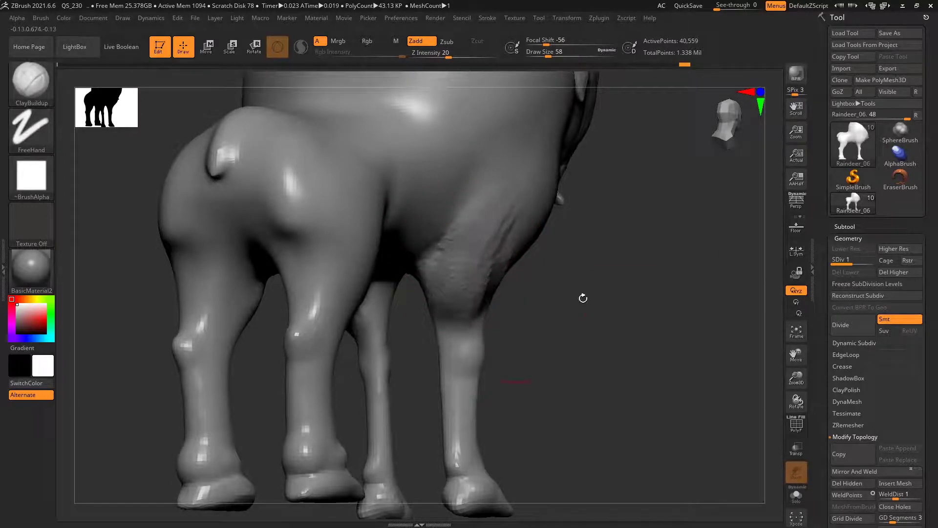
# - Smooth the added volume on the upper front leg into the shoulder
pyautogui.moveTo(583, 298); pyautogui.dragTo(503, 268)
pyautogui.keyDown('shift'); pyautogui.moveTo(498, 225); pyautogui.dragTo(486, 206); pyautogui.keyUp('shift')
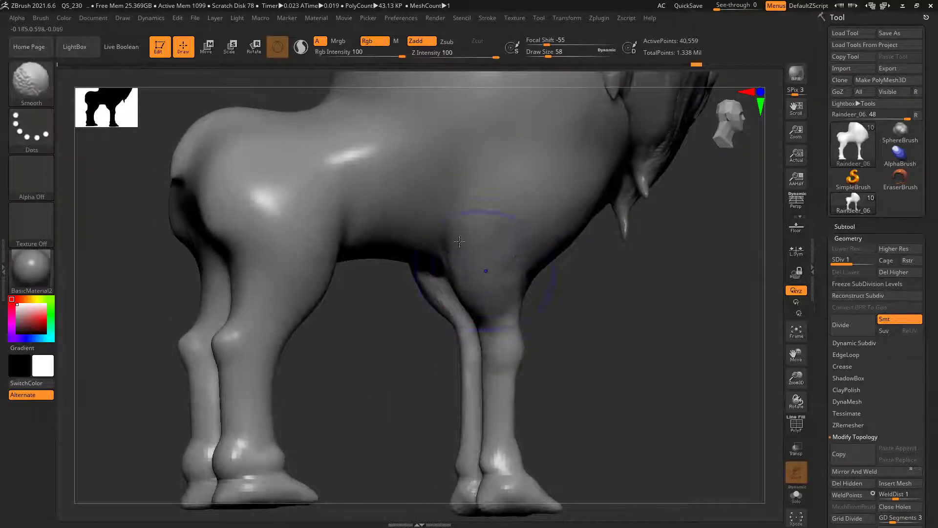
pyautogui.moveTo(639, 296)
pyautogui.mouseDown()
pyautogui.moveTo(676, 295)
pyautogui.moveTo(623, 307)
pyautogui.mouseUp()
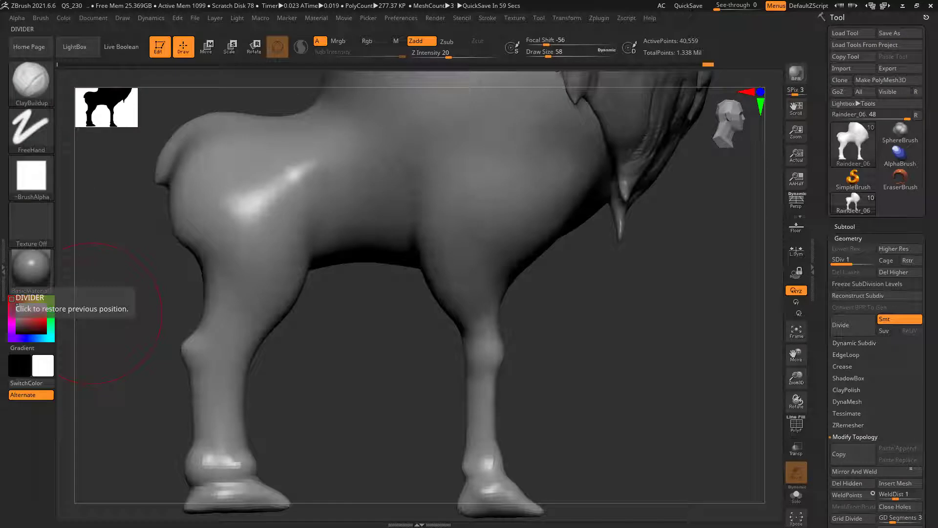
# - Reshape the chest and the shoulder above the front leg with the Move brush at draw size 58
pyautogui.keyDown('alt'); pyautogui.moveTo(570, 342); pyautogui.dragTo(552, 356); pyautogui.keyUp('alt')
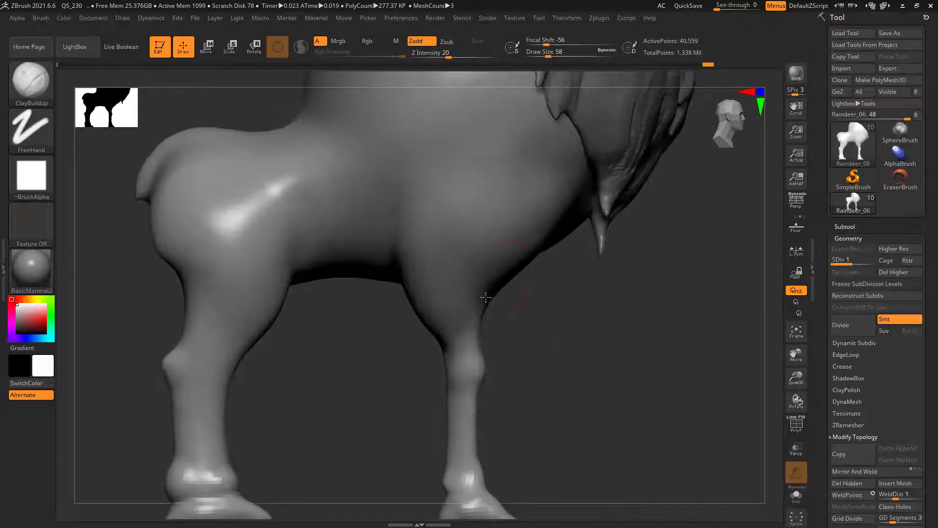
pyautogui.press('b')
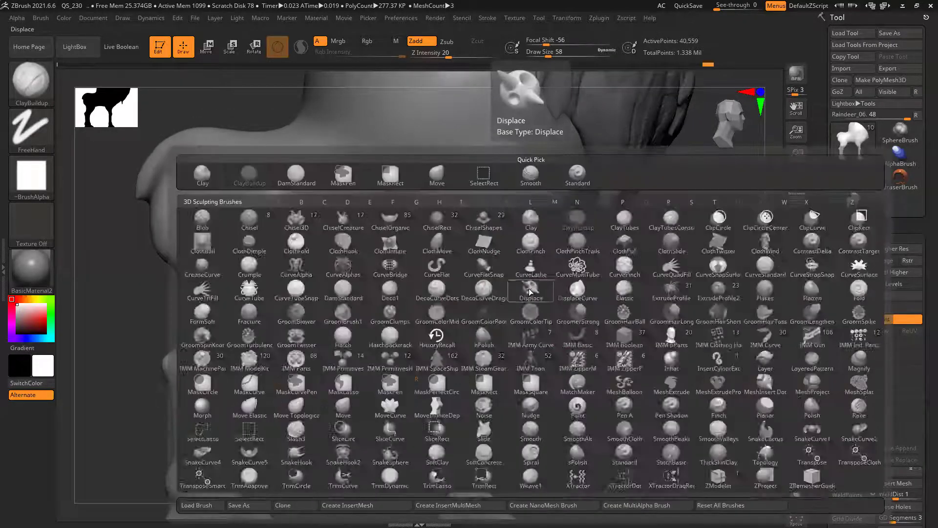
pyautogui.press('m')
pyautogui.press('v')
pyautogui.moveTo(520, 279); pyautogui.dragTo(518, 282)
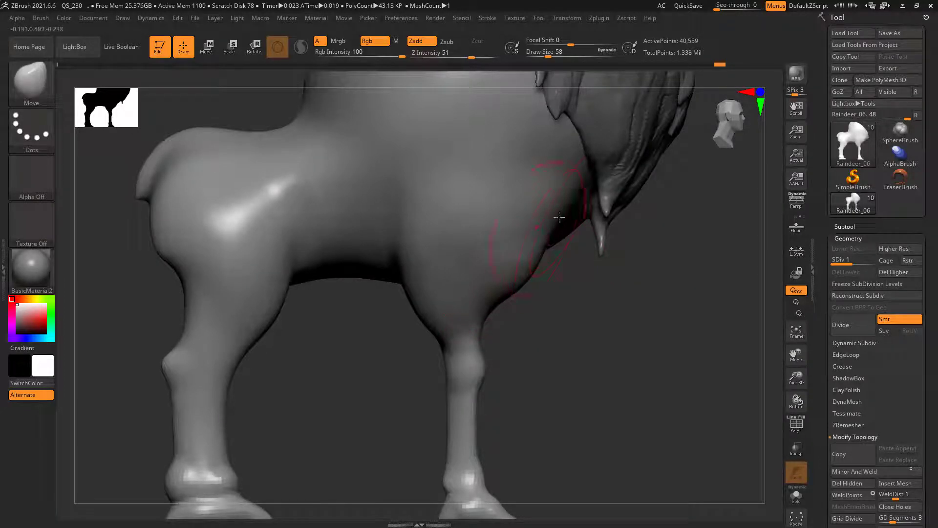
pyautogui.moveTo(566, 198); pyautogui.dragTo(557, 188)
pyautogui.moveTo(574, 220); pyautogui.dragTo(582, 212)
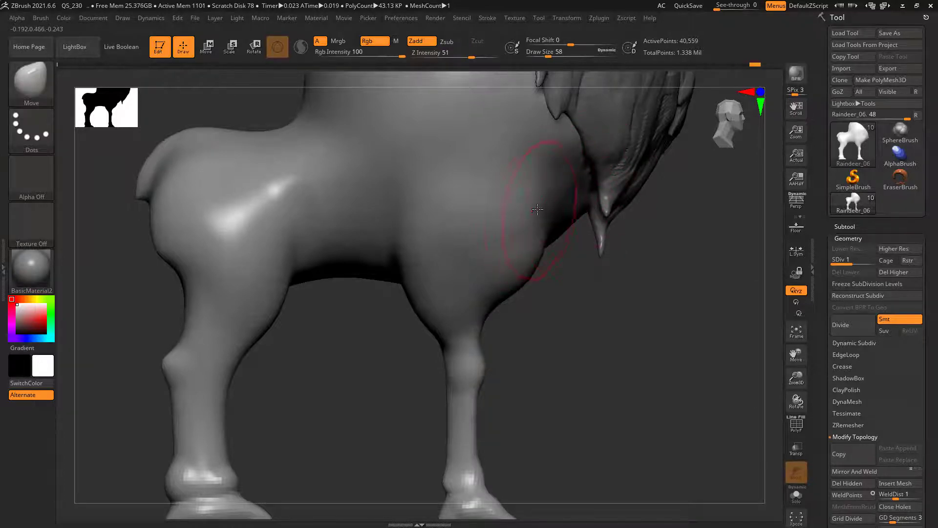
pyautogui.moveTo(611, 302); pyautogui.dragTo(480, 289)
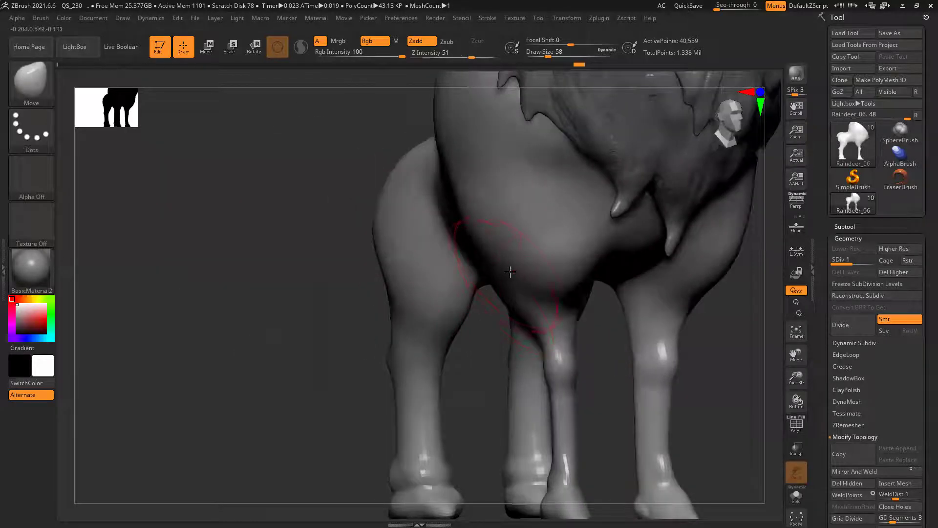
pyautogui.moveTo(489, 256); pyautogui.dragTo(500, 253)
# - Refine the hind leg's silhouette with the Move brush, adjusting the shin above the ankle and the front and back of the lower thigh
pyautogui.moveTo(220, 367)
pyautogui.mouseDown()
pyautogui.moveTo(329, 394)
pyautogui.moveTo(459, 290)
pyautogui.mouseUp()
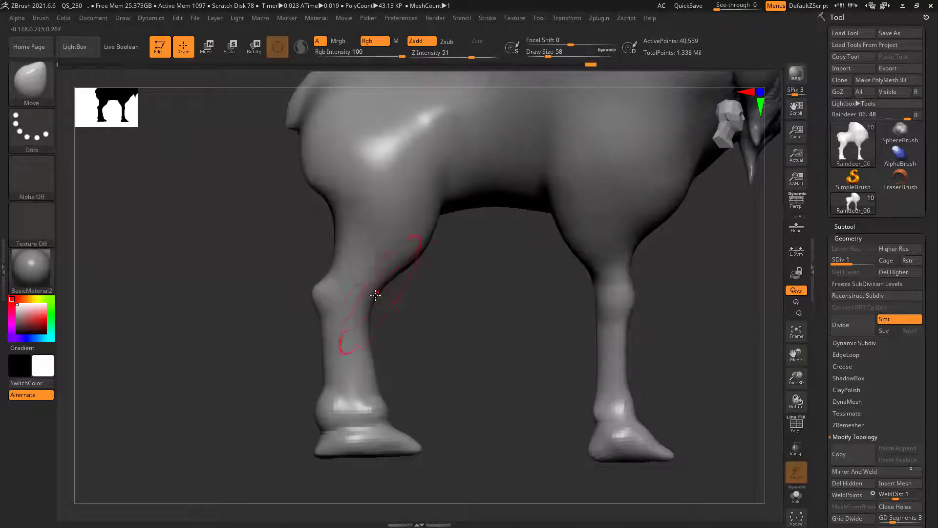
pyautogui.moveTo(375, 383); pyautogui.dragTo(363, 387)
pyautogui.keyDown('alt'); pyautogui.moveTo(422, 374); pyautogui.dragTo(440, 331); pyautogui.keyUp('alt')
pyautogui.moveTo(333, 366); pyautogui.dragTo(344, 370)
pyautogui.moveTo(401, 245); pyautogui.dragTo(391, 248)
pyautogui.keyDown('alt'); pyautogui.moveTo(470, 235); pyautogui.dragTo(461, 308); pyautogui.keyUp('alt')
pyautogui.moveTo(345, 248); pyautogui.dragTo(352, 249)
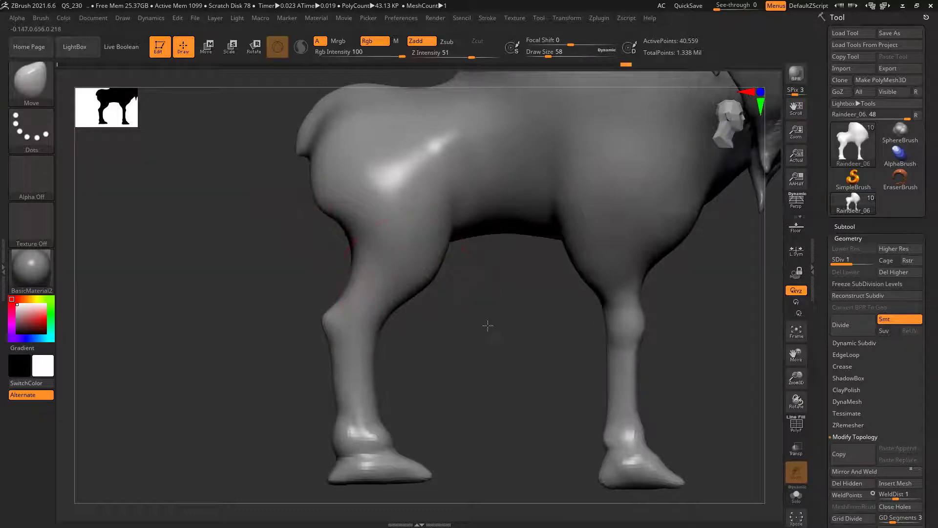
# - Set the draw size to 30 and smooth the rump below the tail and the back of the hind legs
pyautogui.keyDown('alt'); pyautogui.moveTo(488, 326); pyautogui.dragTo(297, 241); pyautogui.keyUp('alt')
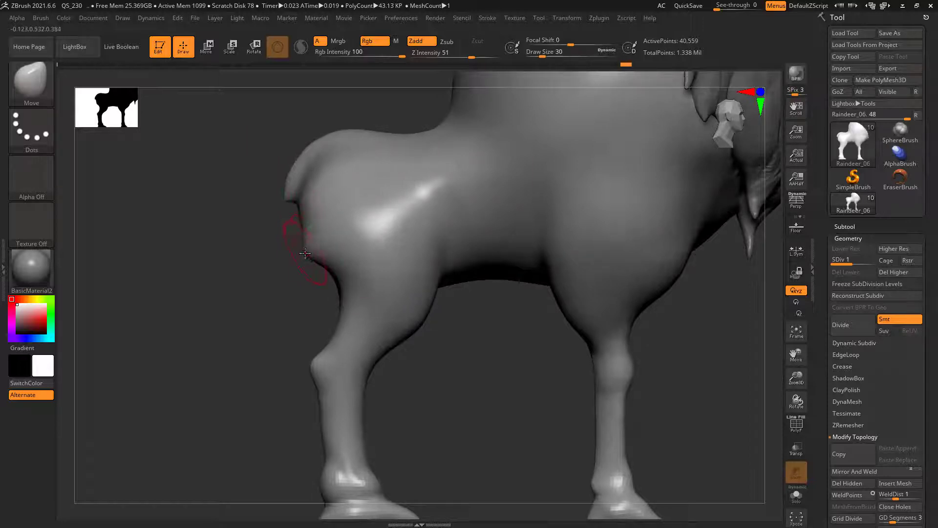
pyautogui.press('shift')
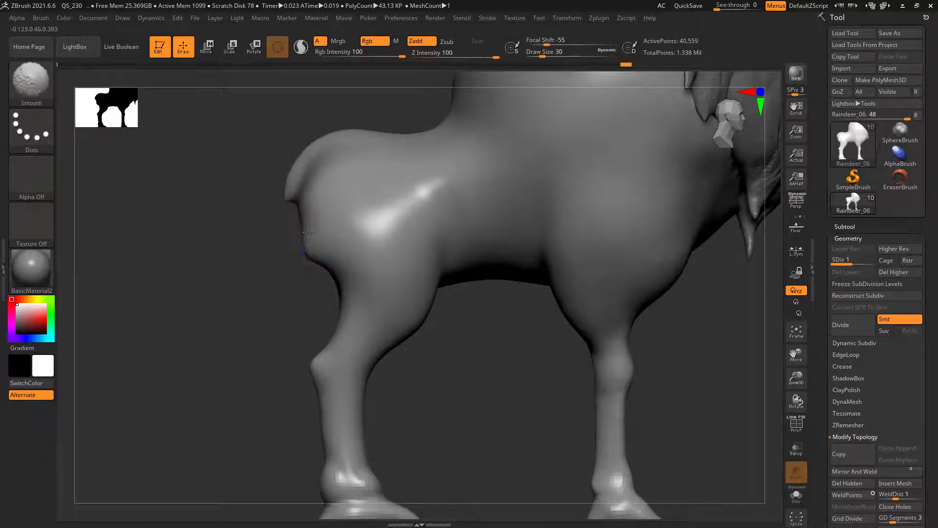
pyautogui.keyDown('shift'); pyautogui.moveTo(264, 289); pyautogui.dragTo(377, 258); pyautogui.keyUp('shift')
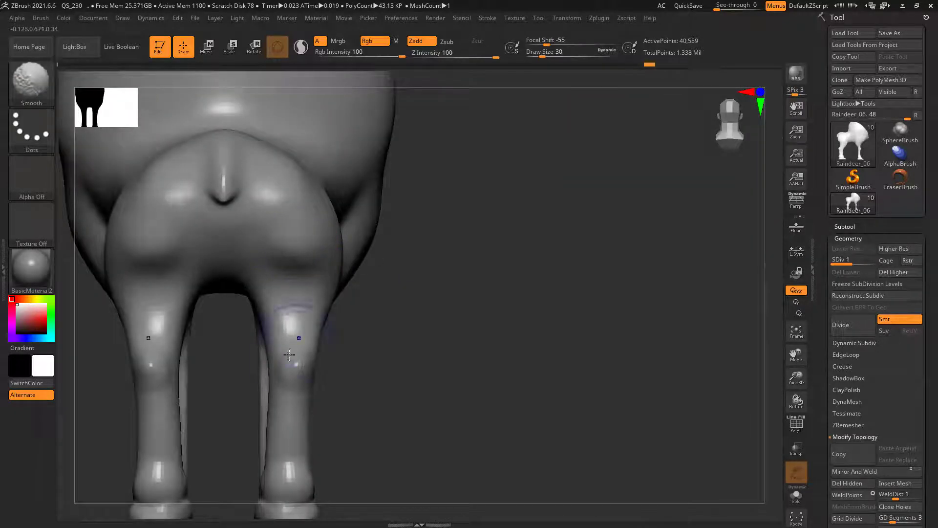
pyautogui.keyDown('ctrl'); pyautogui.moveTo(429, 293); pyautogui.dragTo(480, 381, button='right'); pyautogui.keyUp('ctrl')
pyautogui.moveTo(480, 381)
pyautogui.mouseDown()
pyautogui.moveTo(525, 397)
pyautogui.moveTo(486, 364)
pyautogui.moveTo(446, 356)
pyautogui.moveTo(548, 313)
pyautogui.moveTo(568, 334)
pyautogui.mouseUp()
# - Carve a crease between the front shoulder and the ribcage with DamStandard at draw size 34
pyautogui.press('b')
pyautogui.press('d')
pyautogui.press('s')
pyautogui.keyDown('ctrl'); pyautogui.moveTo(316, 305); pyautogui.dragTo(346, 375, button='right'); pyautogui.keyUp('ctrl')
pyautogui.keyDown('alt'); pyautogui.moveTo(391, 463); pyautogui.dragTo(387, 379, button='right'); pyautogui.keyUp('alt')
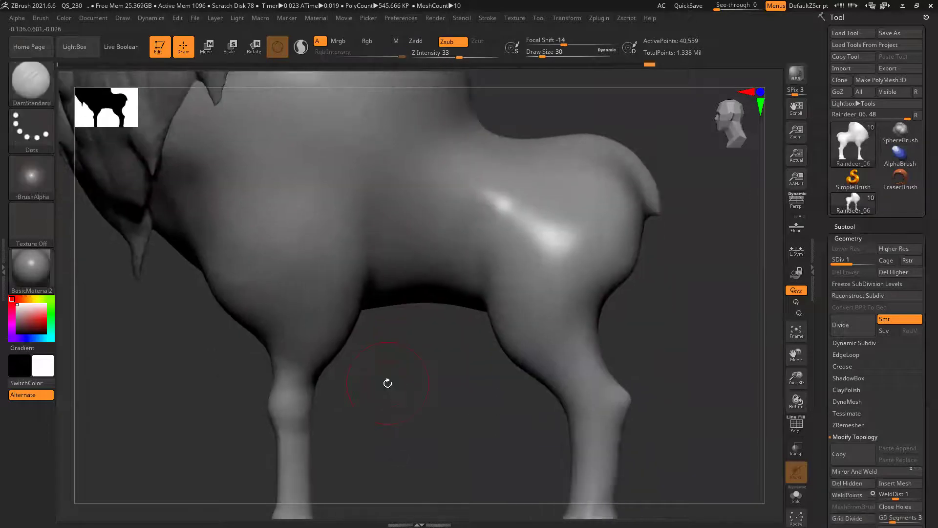
pyautogui.moveTo(386, 301); pyautogui.dragTo(420, 307, button='right')
pyautogui.moveTo(419, 307); pyautogui.dragTo(430, 302)
pyautogui.moveTo(365, 178); pyautogui.dragTo(415, 283)
pyautogui.moveTo(399, 244); pyautogui.dragTo(420, 300)
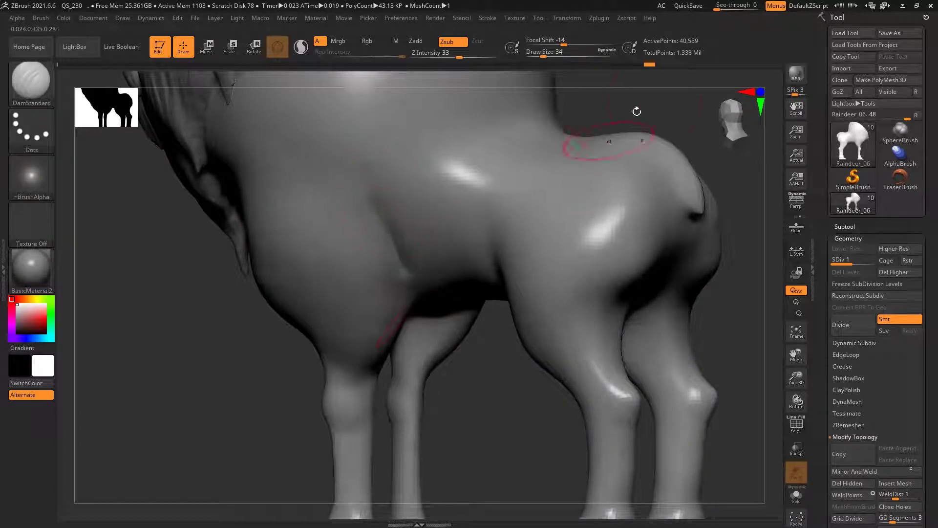
# - Continue the crease behind the front shoulder down toward the belly and smooth it into the body
pyautogui.moveTo(252, 359); pyautogui.dragTo(367, 191)
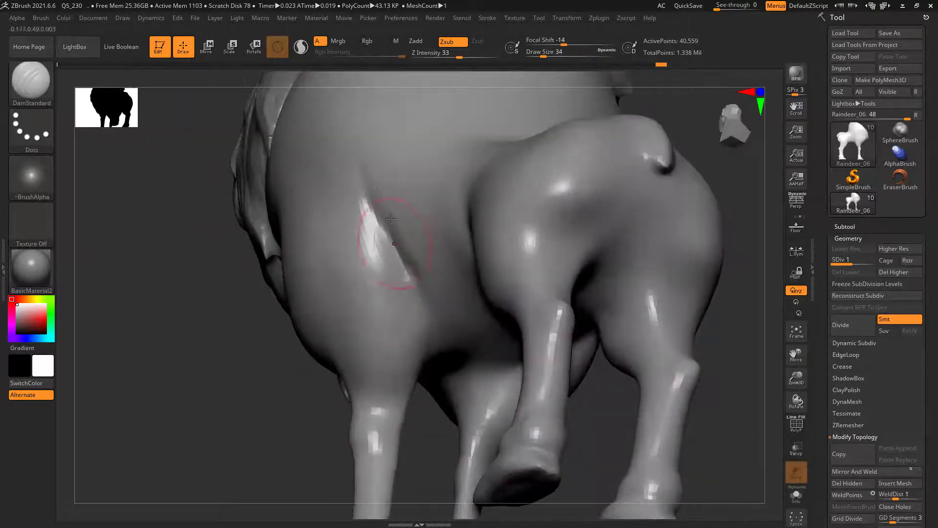
pyautogui.moveTo(426, 294); pyautogui.dragTo(439, 333)
pyautogui.moveTo(375, 181)
pyautogui.keyDown('shift'); pyautogui.mouseDown()
pyautogui.moveTo(392, 240)
pyautogui.moveTo(435, 311)
pyautogui.mouseUp(); pyautogui.keyUp('shift')
pyautogui.moveTo(143, 362); pyautogui.dragTo(273, 352)
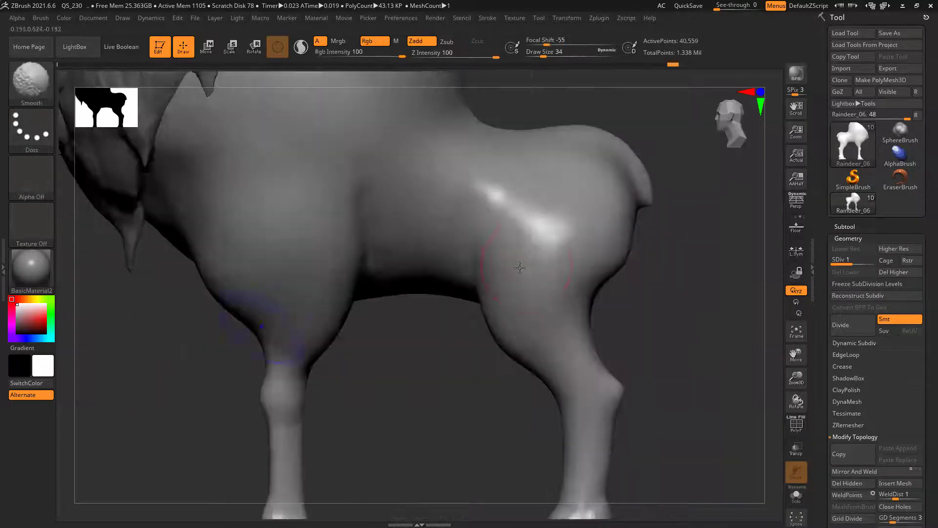
# - Carve a crease along the front of the thigh from the flank down to the belly with DamStandard
pyautogui.moveTo(408, 338); pyautogui.dragTo(446, 257)
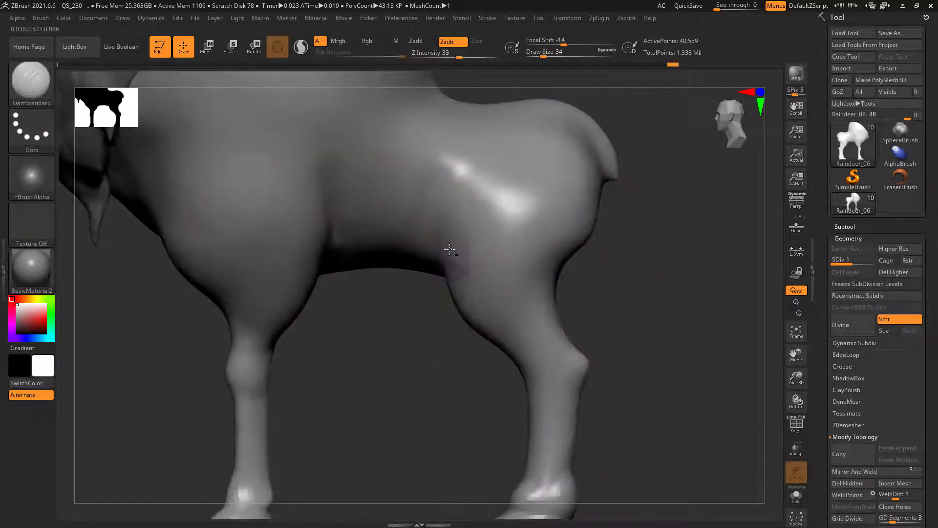
pyautogui.moveTo(463, 155); pyautogui.dragTo(437, 292)
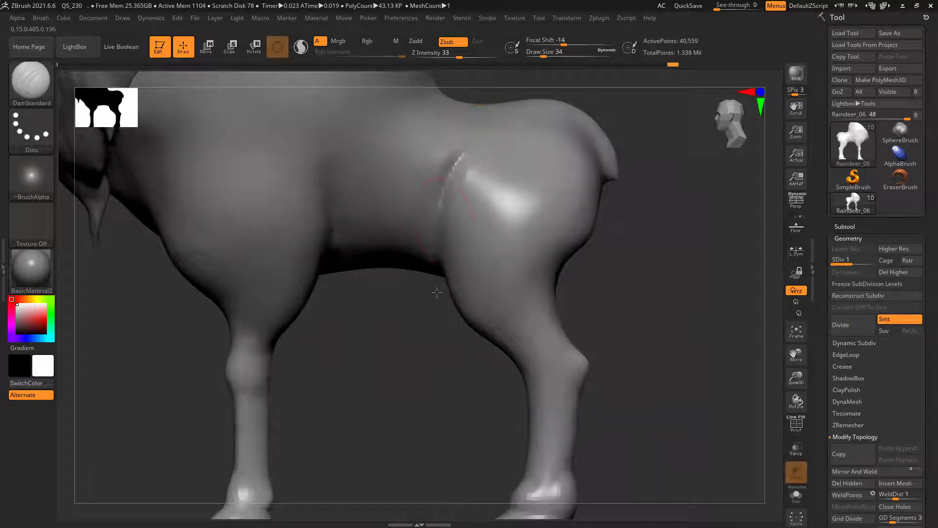
pyautogui.moveTo(433, 236); pyautogui.dragTo(434, 269)
pyautogui.moveTo(414, 328)
pyautogui.mouseDown()
pyautogui.moveTo(431, 267)
pyautogui.moveTo(430, 286)
pyautogui.mouseUp()
# - Extend the thigh crease under the body, where the inner hind leg meets the belly
pyautogui.moveTo(633, 219)
pyautogui.mouseDown()
pyautogui.moveTo(440, 239)
pyautogui.moveTo(432, 320)
pyautogui.mouseUp()
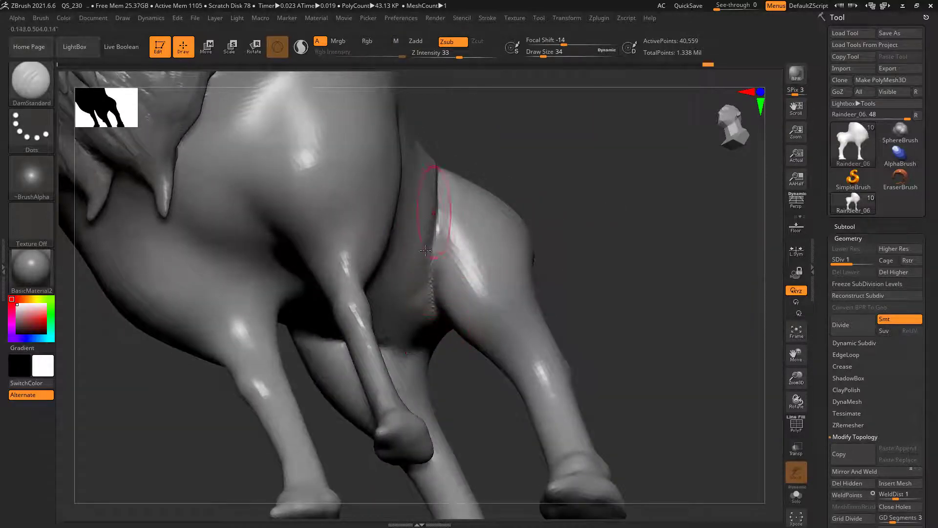
pyautogui.moveTo(593, 274); pyautogui.dragTo(452, 349)
pyautogui.moveTo(614, 261); pyautogui.dragTo(430, 323)
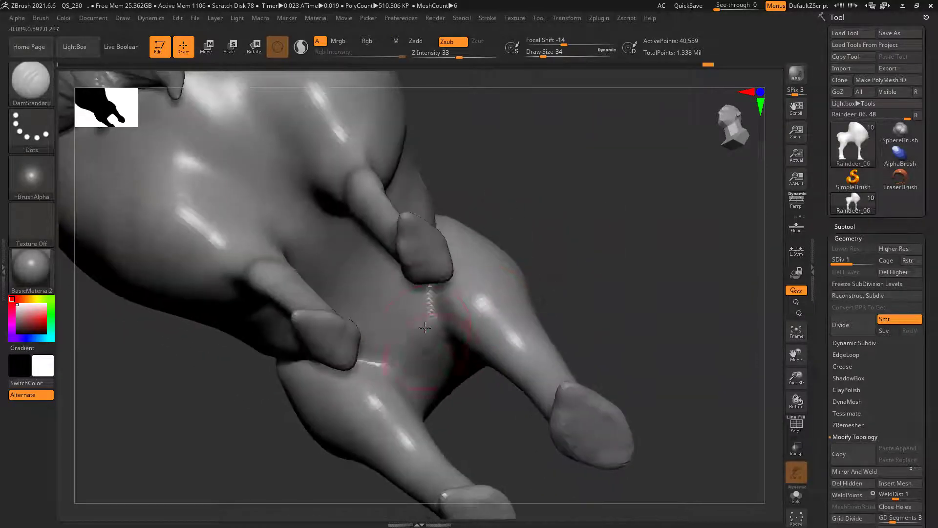
pyautogui.moveTo(618, 215); pyautogui.dragTo(470, 223)
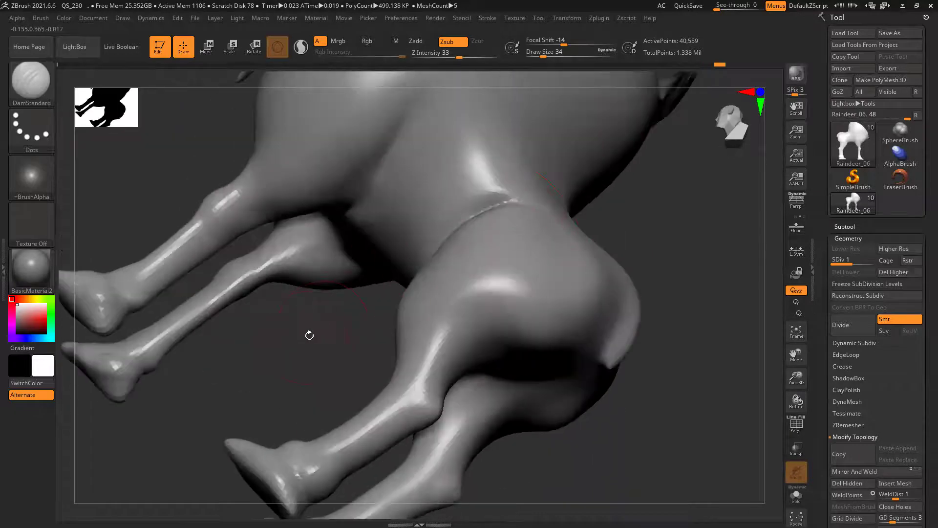
# - Carve the crease behind the front leg from underneath the belly and smooth it
pyautogui.moveTo(310, 335); pyautogui.dragTo(337, 313)
pyautogui.moveTo(203, 362)
pyautogui.mouseDown()
pyautogui.moveTo(230, 249)
pyautogui.moveTo(354, 200)
pyautogui.mouseUp()
pyautogui.moveTo(303, 226)
pyautogui.mouseDown()
pyautogui.moveTo(387, 170)
pyautogui.moveTo(408, 127)
pyautogui.mouseUp()
pyautogui.keyDown('shift'); pyautogui.moveTo(313, 221); pyautogui.dragTo(413, 130); pyautogui.keyUp('shift')
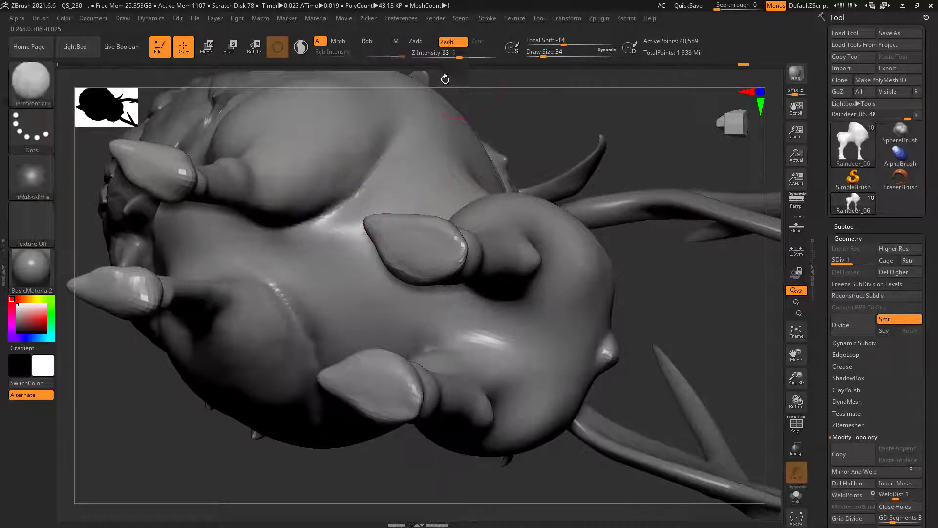
# - Smooth the upper end of the thigh crease on the flank
pyautogui.keyDown('ctrl'); pyautogui.moveTo(445, 79); pyautogui.dragTo(352, 321, button='right'); pyautogui.keyUp('ctrl')
pyautogui.moveTo(514, 252)
pyautogui.mouseDown()
pyautogui.moveTo(459, 312)
pyautogui.moveTo(412, 300)
pyautogui.moveTo(404, 377)
pyautogui.moveTo(515, 356)
pyautogui.mouseUp()
pyautogui.hotkey('alt', 'shift')
pyautogui.keyDown('alt'); pyautogui.moveTo(439, 298); pyautogui.dragTo(656, 363); pyautogui.keyUp('alt')
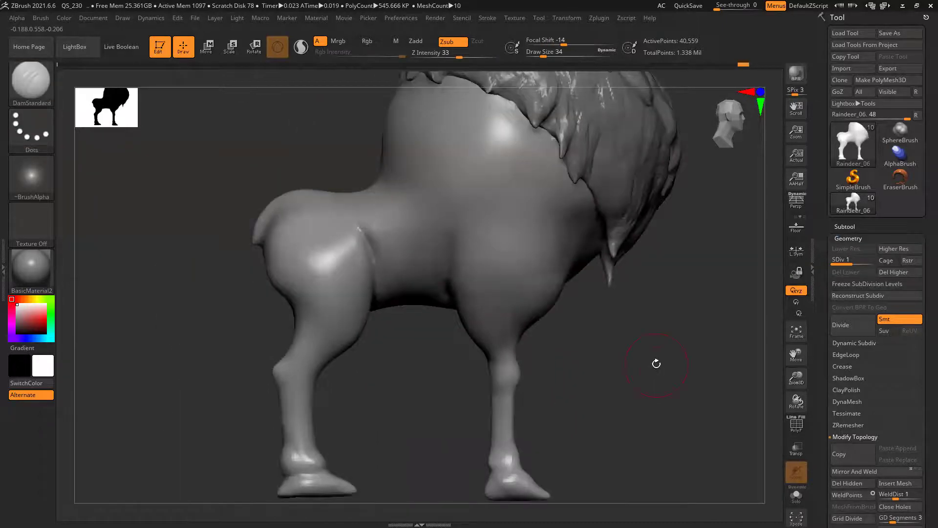
pyautogui.press('shift')
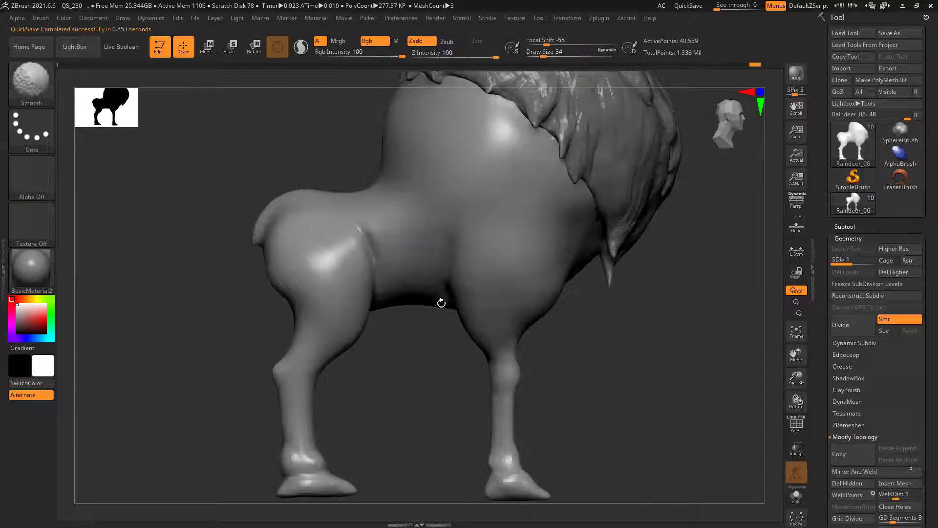
pyautogui.keyDown('shift'); pyautogui.moveTo(356, 215); pyautogui.dragTo(363, 231); pyautogui.keyUp('shift')
pyautogui.moveTo(412, 359); pyautogui.dragTo(433, 349)
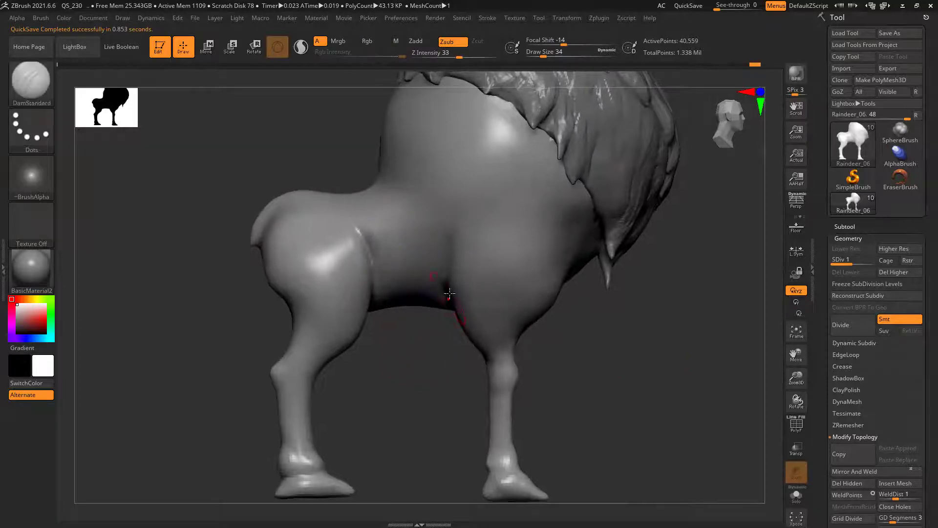
# - Add a small ClayBuildup stroke on the upper back just below the mane at draw size 9
pyautogui.moveTo(238, 309)
pyautogui.mouseDown()
pyautogui.moveTo(269, 314)
pyautogui.moveTo(492, 271)
pyautogui.moveTo(486, 287)
pyautogui.moveTo(509, 256)
pyautogui.moveTo(490, 260)
pyautogui.mouseUp()
pyautogui.press('b')
pyautogui.press('c')
pyautogui.press('b')
pyautogui.press('[')
pyautogui.press('[')
pyautogui.press('[')
pyautogui.moveTo(288, 142); pyautogui.dragTo(302, 145)
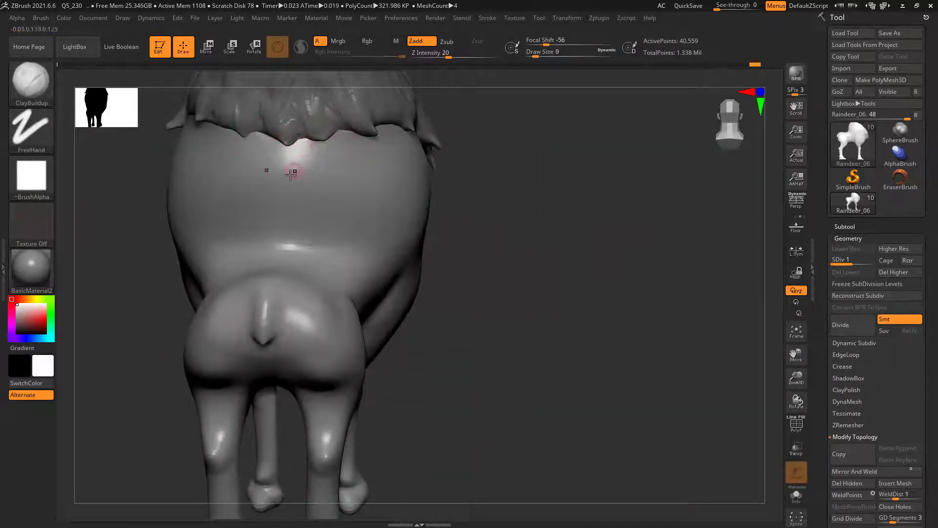
# - Carve a line along the spine from the mane toward the rump with DamStandard at draw size 34
pyautogui.press('b')
pyautogui.press('d')
pyautogui.press('s')
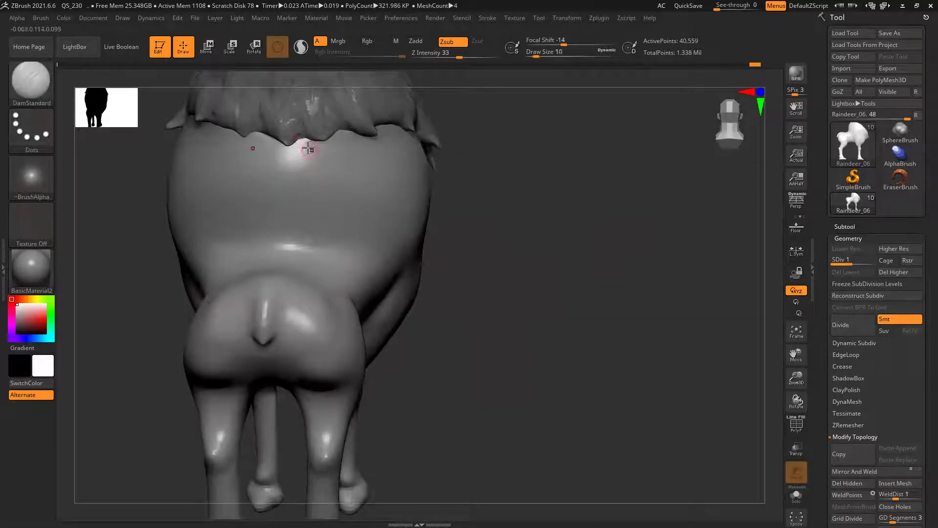
pyautogui.press(']')
pyautogui.moveTo(501, 171); pyautogui.dragTo(307, 210)
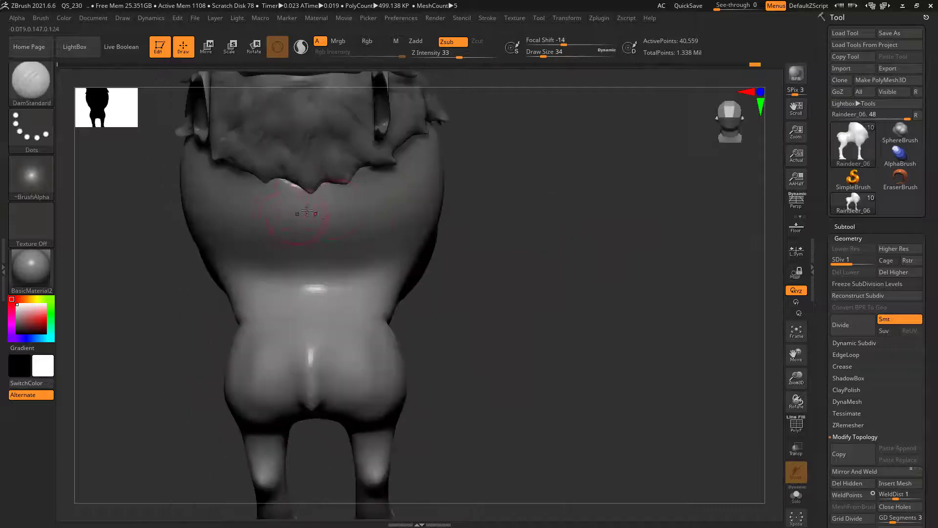
pyautogui.moveTo(302, 176)
pyautogui.mouseDown()
pyautogui.moveTo(312, 289)
pyautogui.moveTo(305, 343)
pyautogui.moveTo(308, 314)
pyautogui.mouseUp()
pyautogui.moveTo(308, 177)
pyautogui.mouseDown()
pyautogui.moveTo(306, 231)
pyautogui.moveTo(321, 283)
pyautogui.moveTo(314, 263)
pyautogui.mouseUp()
pyautogui.press('shift')
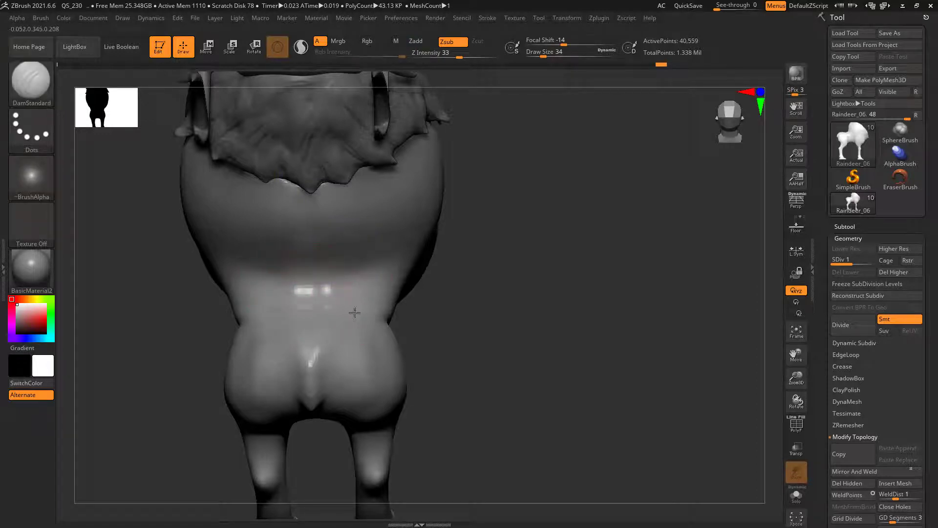
# - Carve a stroke across the lower back above the rump and smooth that area
pyautogui.moveTo(301, 271); pyautogui.dragTo(386, 256)
pyautogui.moveTo(350, 290)
pyautogui.keyDown('shift'); pyautogui.mouseDown()
pyautogui.moveTo(325, 275)
pyautogui.moveTo(260, 310)
pyautogui.mouseUp(); pyautogui.keyUp('shift')
pyautogui.moveTo(517, 256)
pyautogui.mouseDown()
pyautogui.moveTo(503, 235)
pyautogui.moveTo(562, 243)
pyautogui.moveTo(486, 249)
pyautogui.mouseUp()
pyautogui.moveTo(230, 196)
pyautogui.mouseDown()
pyautogui.moveTo(256, 195)
pyautogui.moveTo(226, 186)
pyautogui.moveTo(254, 186)
pyautogui.moveTo(264, 141)
pyautogui.moveTo(317, 163)
pyautogui.mouseUp()
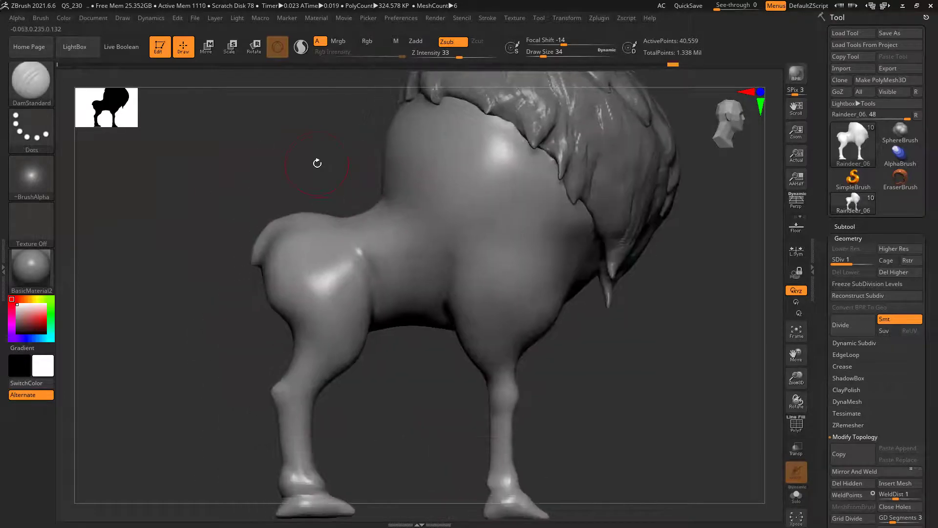
# - Carve a short crease beside the tail with DamStandard at draw size 9
pyautogui.moveTo(229, 234)
pyautogui.keyDown('ctrl'); pyautogui.mouseDown(button='right')
pyautogui.moveTo(292, 278)
pyautogui.moveTo(480, 253)
pyautogui.moveTo(543, 228)
pyautogui.mouseUp(button='right'); pyautogui.keyUp('ctrl')
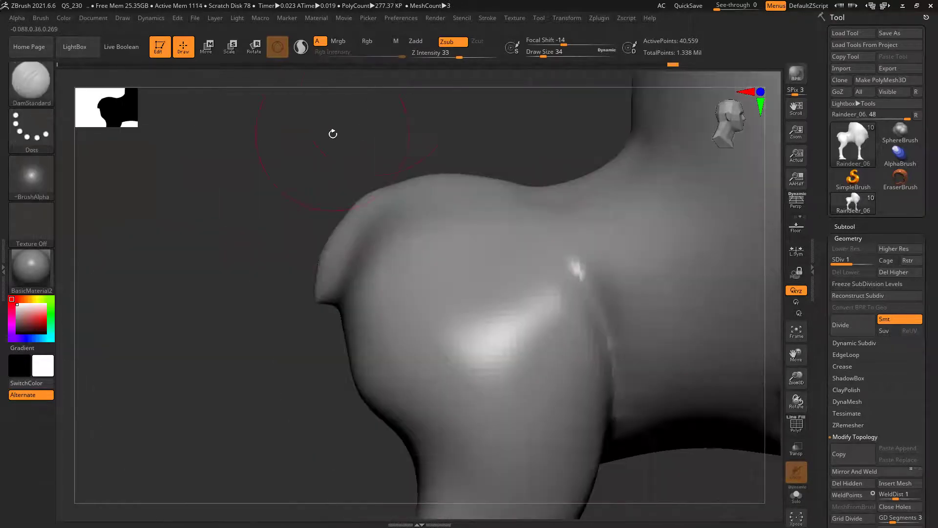
pyautogui.press('[')
pyautogui.press('[')
pyautogui.moveTo(270, 230); pyautogui.dragTo(385, 228)
pyautogui.moveTo(299, 203); pyautogui.dragTo(348, 220)
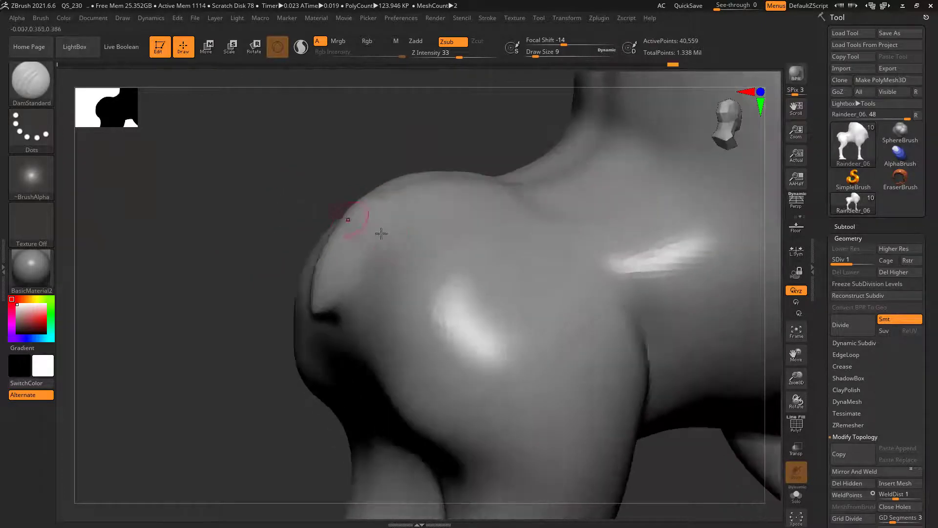
pyautogui.moveTo(379, 255)
pyautogui.mouseDown()
pyautogui.moveTo(385, 235)
pyautogui.moveTo(368, 262)
pyautogui.moveTo(373, 284)
pyautogui.mouseUp()
# - Raise the body to SDiv 2, carve the crease down the tail's side and smooth it
pyautogui.press('d')
pyautogui.moveTo(359, 243); pyautogui.dragTo(333, 313)
pyautogui.moveTo(217, 273); pyautogui.dragTo(199, 258)
pyautogui.moveTo(358, 243)
pyautogui.mouseDown()
pyautogui.moveTo(349, 292)
pyautogui.moveTo(333, 312)
pyautogui.mouseUp()
pyautogui.moveTo(361, 262)
pyautogui.keyDown('shift'); pyautogui.mouseDown()
pyautogui.moveTo(349, 264)
pyautogui.moveTo(338, 314)
pyautogui.mouseUp(); pyautogui.keyUp('shift')
pyautogui.keyDown('shift'); pyautogui.moveTo(353, 261); pyautogui.dragTo(360, 267); pyautogui.keyUp('shift')
# - Extend the tail crease upward and around the top of the tail's base with DamStandard
pyautogui.moveTo(385, 150); pyautogui.dragTo(397, 218)
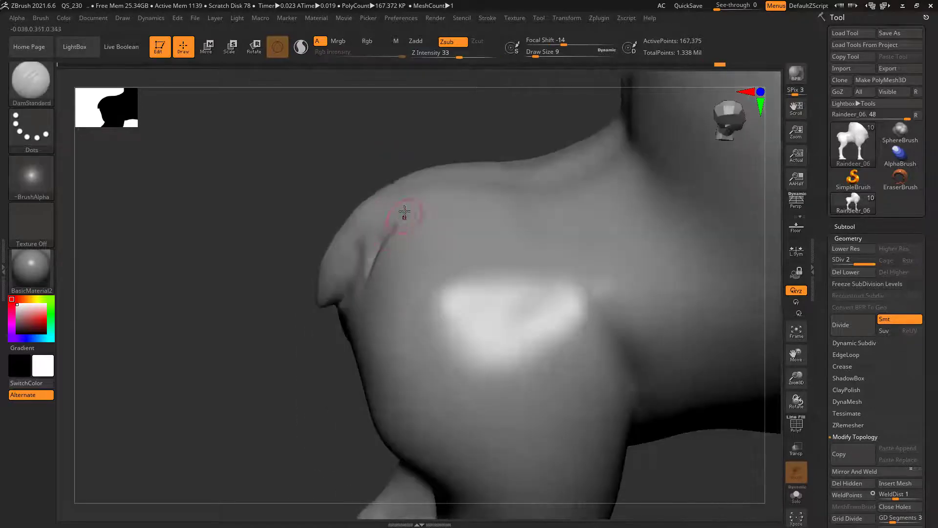
pyautogui.moveTo(402, 218); pyautogui.dragTo(414, 197)
pyautogui.moveTo(397, 226); pyautogui.dragTo(340, 181, button='right')
pyautogui.moveTo(384, 174)
pyautogui.mouseDown()
pyautogui.moveTo(411, 208)
pyautogui.moveTo(395, 165)
pyautogui.moveTo(414, 213)
pyautogui.moveTo(399, 243)
pyautogui.moveTo(424, 209)
pyautogui.mouseUp()
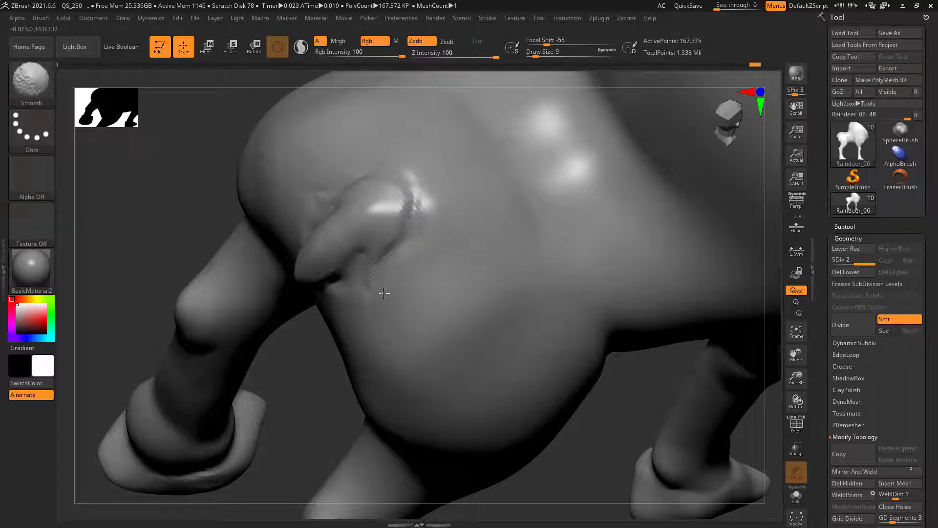
# - Carve short creases on both sides of the tail where it meets the rump and soften them with Smooth
pyautogui.moveTo(363, 253)
pyautogui.mouseDown()
pyautogui.moveTo(375, 294)
pyautogui.moveTo(379, 288)
pyautogui.mouseUp()
pyautogui.moveTo(321, 185)
pyautogui.mouseDown()
pyautogui.moveTo(415, 212)
pyautogui.moveTo(397, 250)
pyautogui.mouseUp()
pyautogui.press('shift')
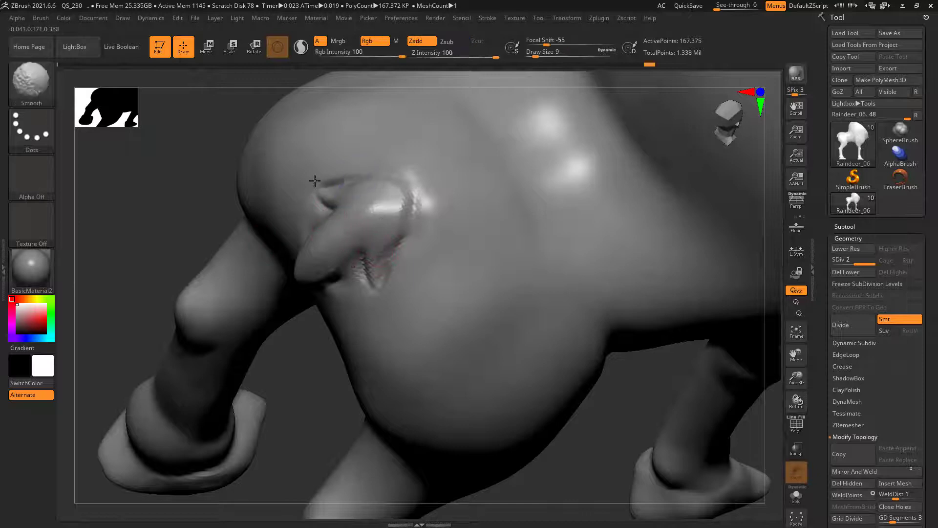
pyautogui.keyDown('shift'); pyautogui.moveTo(415, 193); pyautogui.dragTo(391, 201); pyautogui.keyUp('shift')
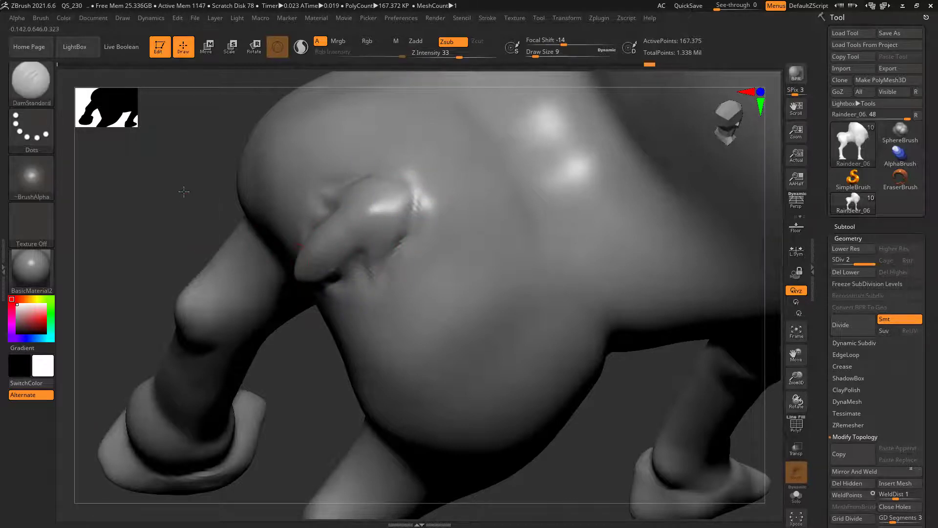
# - Carve the tail's inner edge against the rump down toward its tip
pyautogui.moveTo(184, 193); pyautogui.dragTo(289, 227)
pyautogui.moveTo(268, 292)
pyautogui.mouseDown()
pyautogui.moveTo(215, 249)
pyautogui.moveTo(294, 146)
pyautogui.mouseUp()
pyautogui.moveTo(346, 264); pyautogui.dragTo(295, 415)
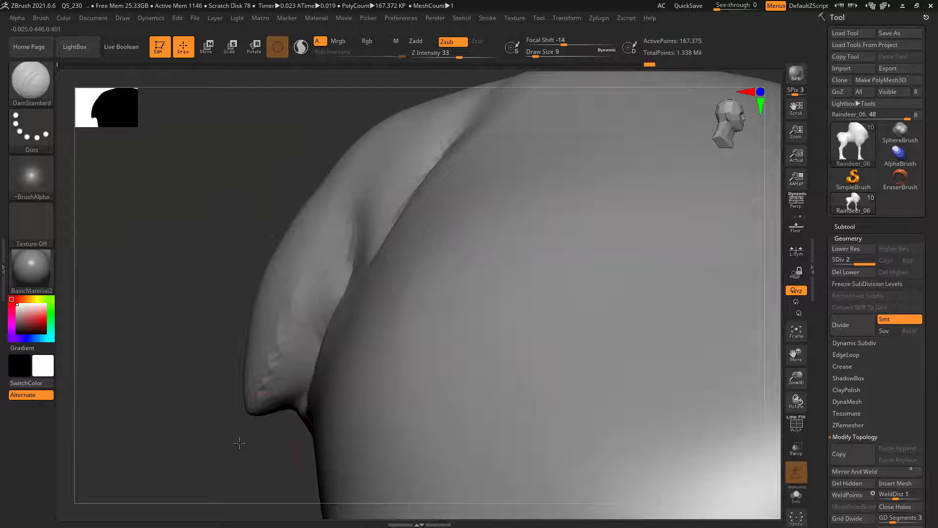
# - Refine the underside of the tail's tip and its lower edge against the rump with short DamStandard strokes
pyautogui.moveTo(240, 443); pyautogui.dragTo(235, 364)
pyautogui.moveTo(278, 437)
pyautogui.mouseDown()
pyautogui.moveTo(322, 344)
pyautogui.moveTo(279, 431)
pyautogui.moveTo(298, 411)
pyautogui.mouseUp()
pyautogui.moveTo(339, 299)
pyautogui.mouseDown()
pyautogui.moveTo(295, 413)
pyautogui.moveTo(320, 354)
pyautogui.mouseUp()
pyautogui.moveTo(291, 409); pyautogui.dragTo(326, 320)
pyautogui.keyDown('ctrl'); pyautogui.moveTo(301, 361); pyautogui.dragTo(174, 197, button='right'); pyautogui.keyUp('ctrl')
pyautogui.moveTo(412, 403); pyautogui.dragTo(326, 296)
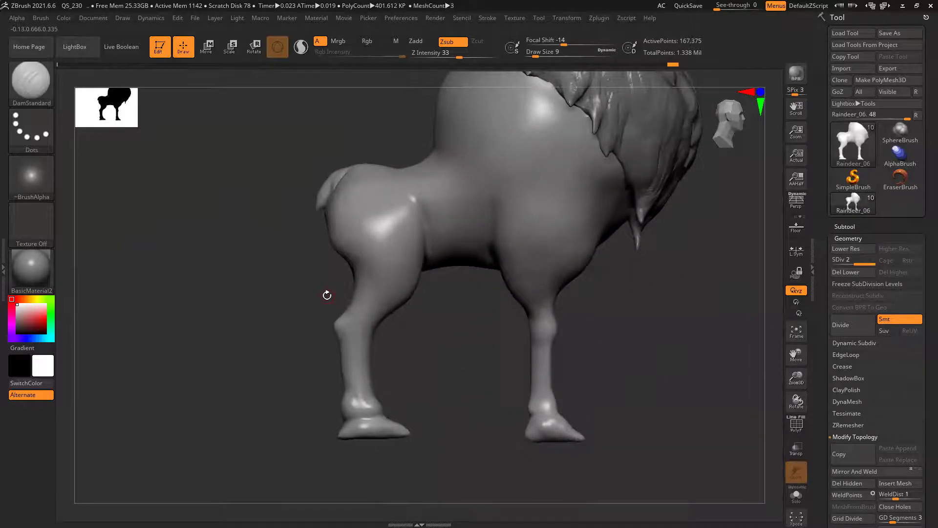
# - Lower the body to SDiv 1, push a fold in beneath the rump with the Move brush and soften it with Smooth
pyautogui.press('b')
pyautogui.press('d')
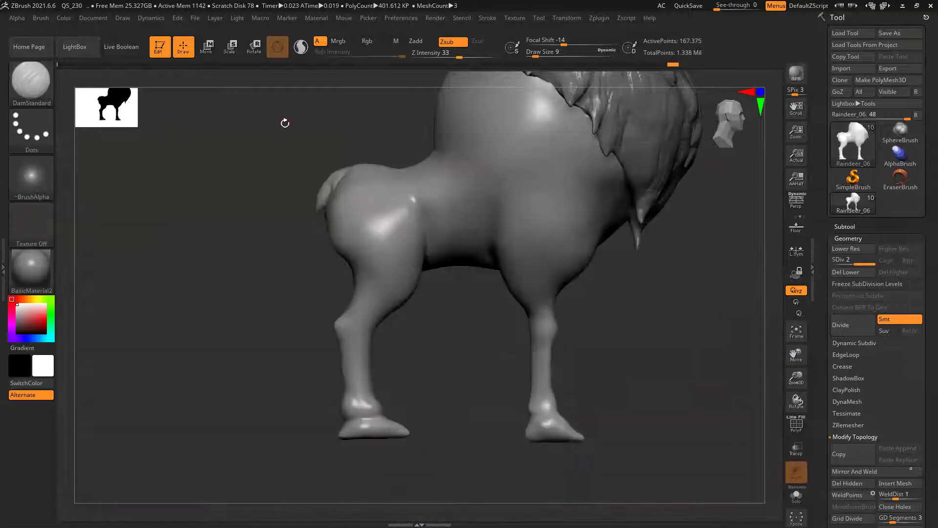
pyautogui.press('b')
pyautogui.press('m')
pyautogui.press('v')
pyautogui.moveTo(283, 274)
pyautogui.keyDown('ctrl'); pyautogui.mouseDown(button='right')
pyautogui.moveTo(329, 327)
pyautogui.moveTo(371, 405)
pyautogui.mouseUp(button='right'); pyautogui.keyUp('ctrl')
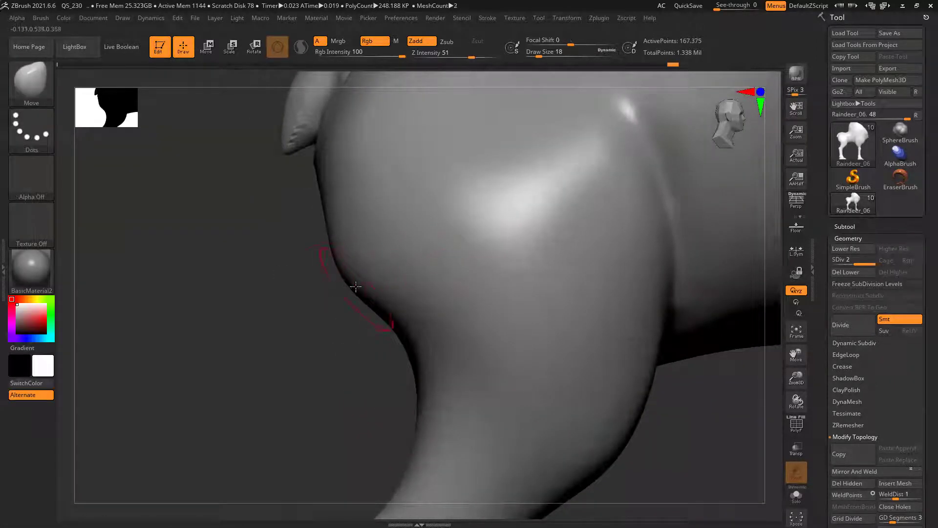
pyautogui.hotkey('shift', 'd')
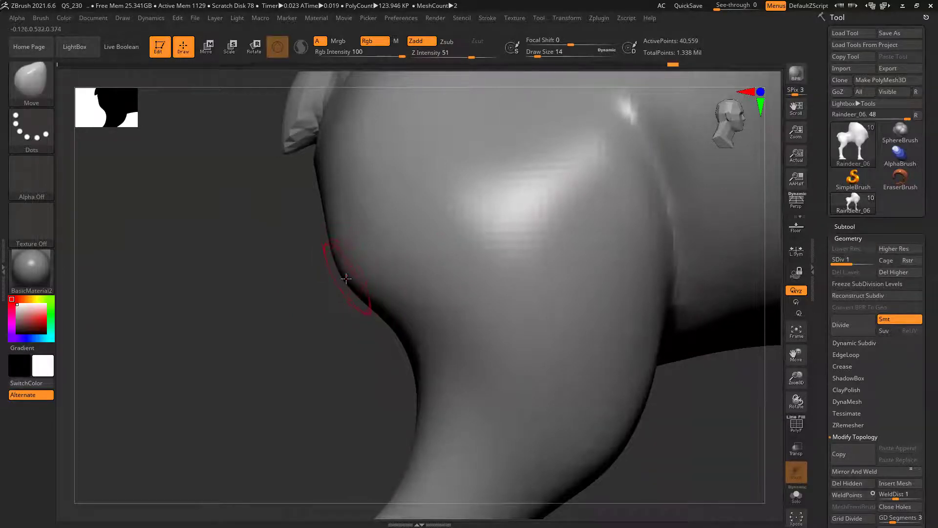
pyautogui.moveTo(349, 287)
pyautogui.mouseDown()
pyautogui.moveTo(341, 283)
pyautogui.moveTo(430, 300)
pyautogui.mouseUp()
pyautogui.moveTo(303, 295)
pyautogui.mouseDown()
pyautogui.moveTo(292, 285)
pyautogui.moveTo(239, 287)
pyautogui.mouseUp()
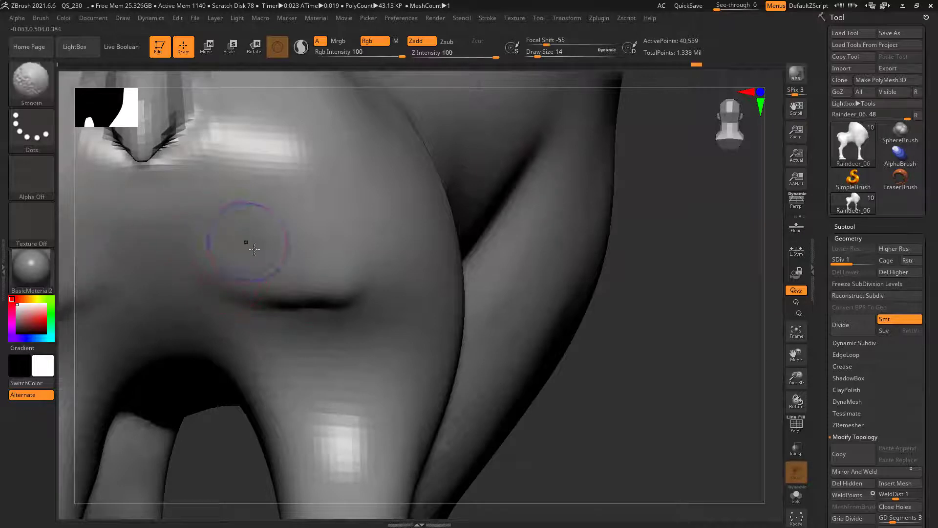
pyautogui.keyDown('shift'); pyautogui.moveTo(245, 295); pyautogui.dragTo(333, 306); pyautogui.keyUp('shift')
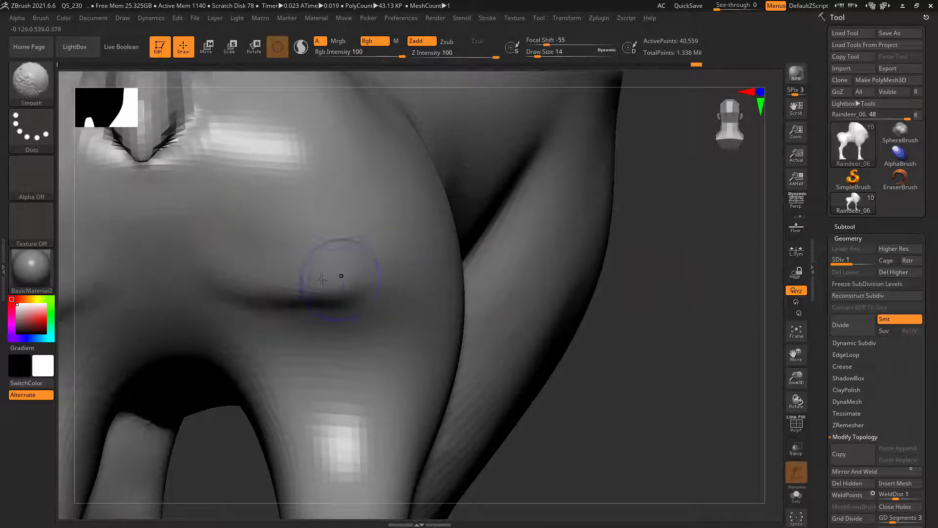
# - Pull a large and a small fur tuft out of the crease between belly and front leg with SnakeHook
pyautogui.moveTo(626, 287); pyautogui.dragTo(595, 289)
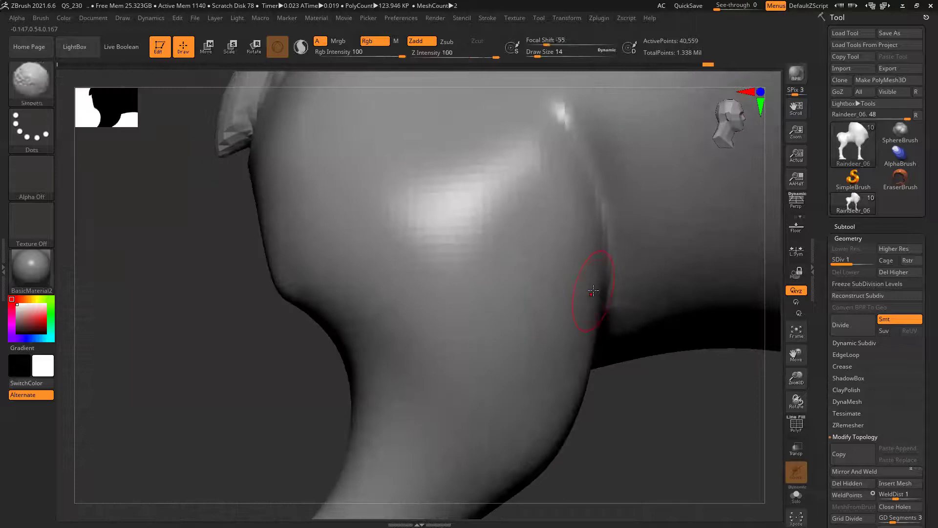
pyautogui.keyDown('ctrl'); pyautogui.moveTo(687, 401); pyautogui.dragTo(510, 387, button='right'); pyautogui.keyUp('ctrl')
pyautogui.moveTo(366, 376); pyautogui.dragTo(528, 364)
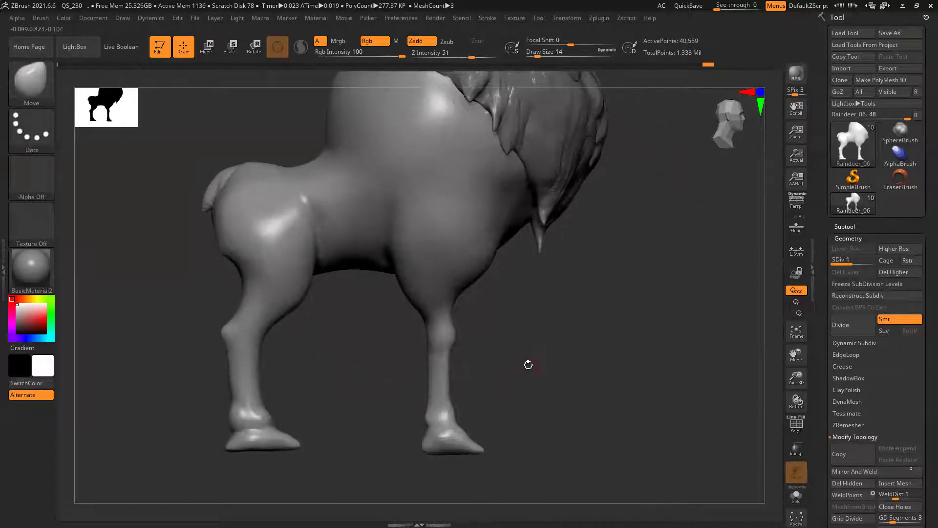
pyautogui.keyDown('ctrl'); pyautogui.moveTo(461, 311); pyautogui.dragTo(454, 364, button='right'); pyautogui.keyUp('ctrl')
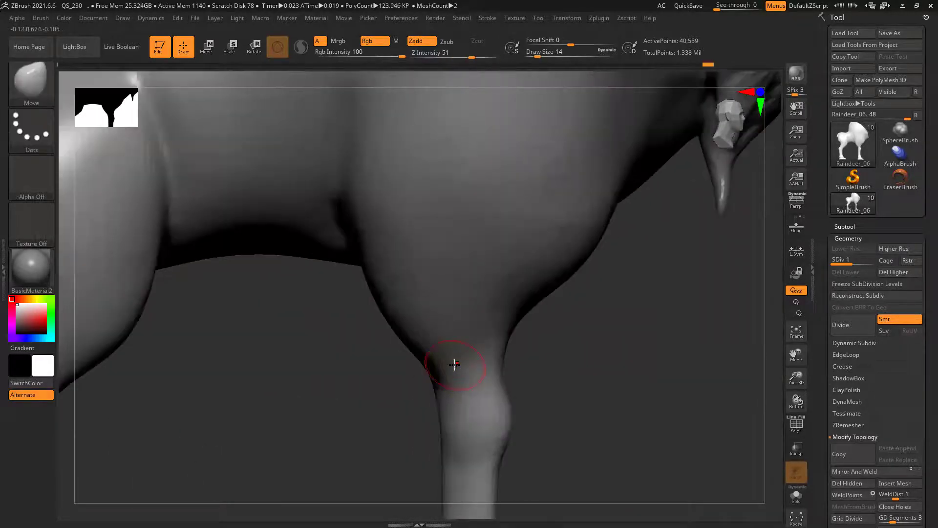
pyautogui.press('b')
pyautogui.press('s')
pyautogui.press('h')
pyautogui.moveTo(629, 402); pyautogui.dragTo(418, 282)
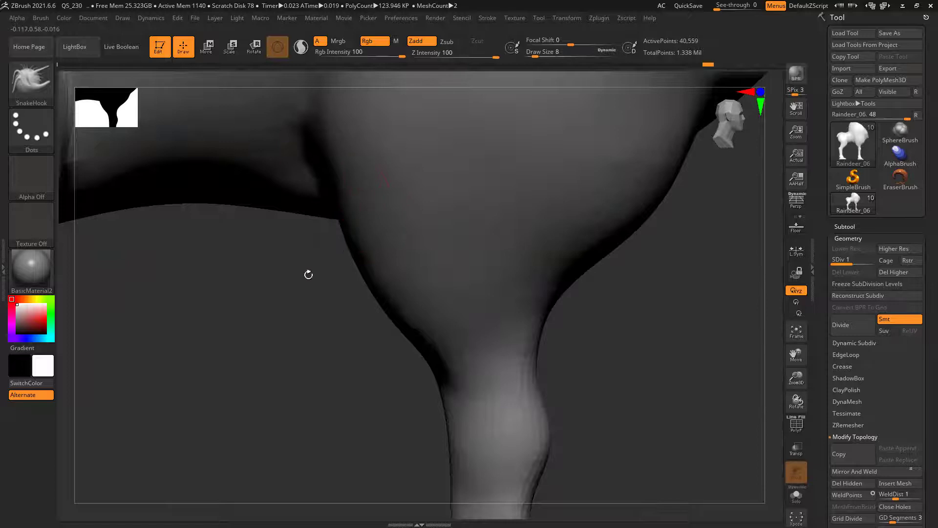
pyautogui.moveTo(308, 275); pyautogui.dragTo(337, 221)
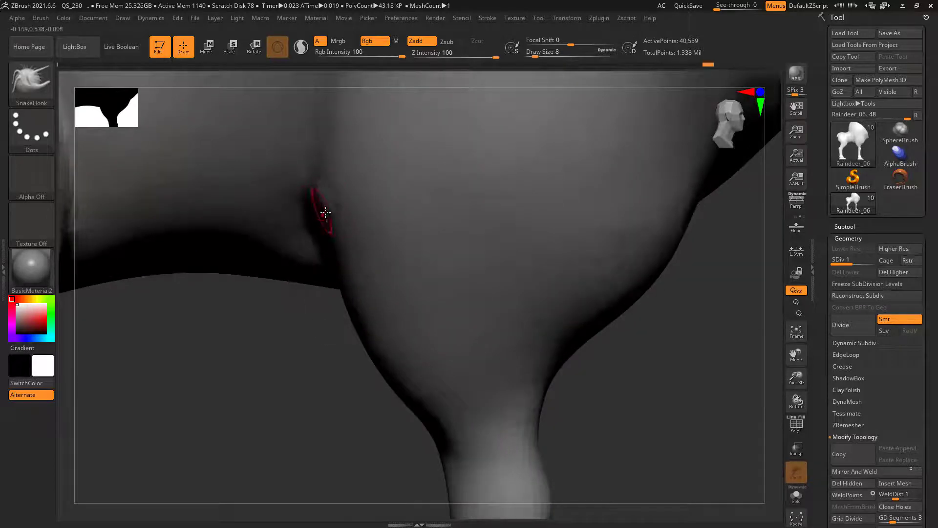
pyautogui.moveTo(321, 197)
pyautogui.mouseDown()
pyautogui.moveTo(285, 216)
pyautogui.moveTo(266, 294)
pyautogui.mouseUp()
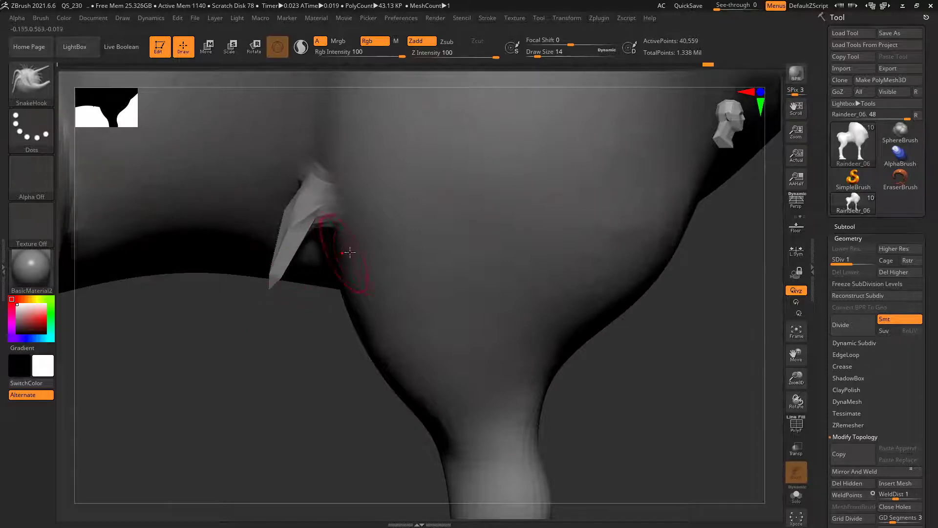
pyautogui.moveTo(329, 252); pyautogui.dragTo(312, 281)
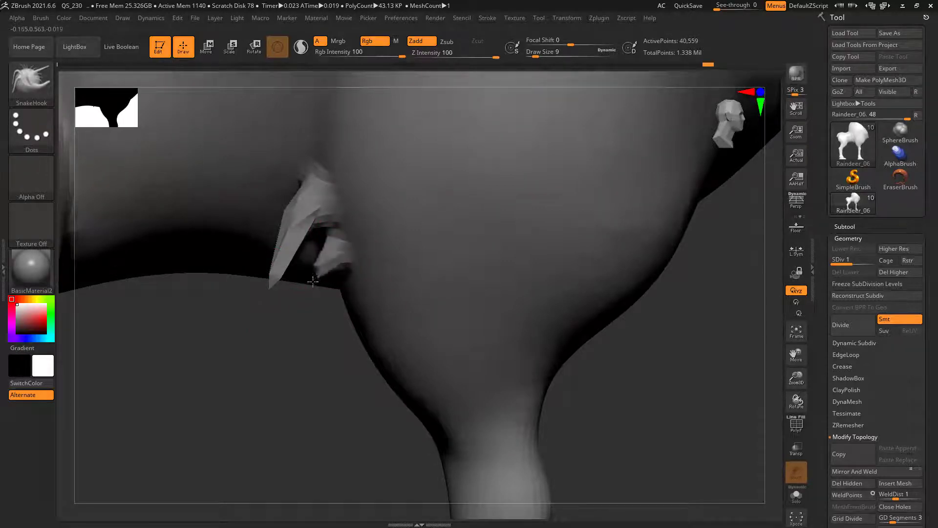
pyautogui.press('f')
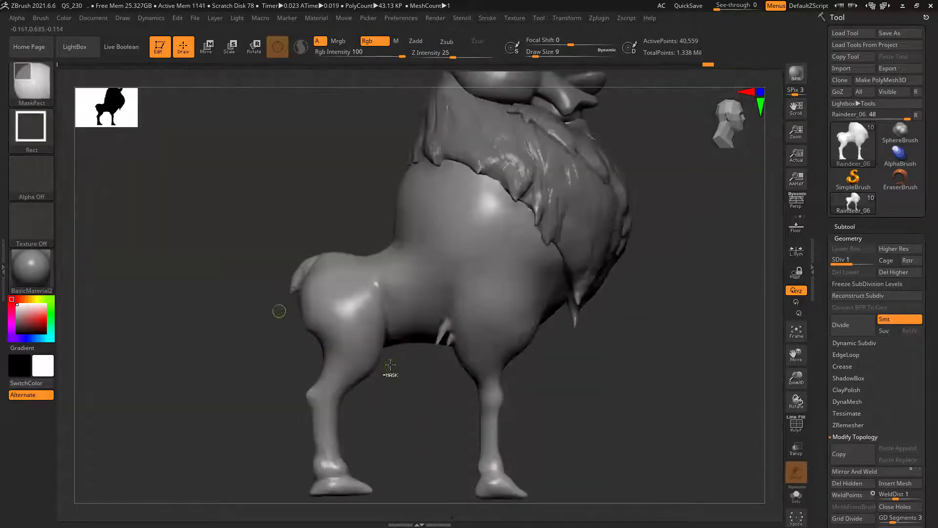
# - Pull the lower end of the tail out into a longer point with SnakeHook
pyautogui.moveTo(590, 345); pyautogui.dragTo(696, 305)
pyautogui.keyDown('ctrl'); pyautogui.moveTo(696, 315); pyautogui.dragTo(591, 381, button='right'); pyautogui.keyUp('ctrl')
pyautogui.keyDown('alt'); pyautogui.moveTo(330, 420); pyautogui.dragTo(311, 434, button='right'); pyautogui.keyUp('alt')
pyautogui.moveTo(311, 433)
pyautogui.mouseDown()
pyautogui.moveTo(398, 356)
pyautogui.moveTo(386, 312)
pyautogui.moveTo(423, 317)
pyautogui.moveTo(426, 332)
pyautogui.mouseUp()
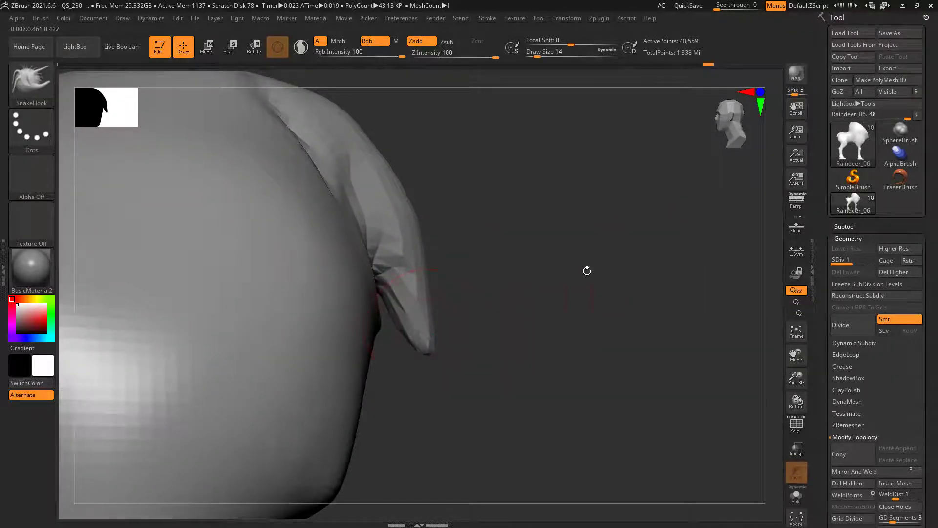
pyautogui.keyDown('ctrl'); pyautogui.moveTo(602, 306); pyautogui.dragTo(374, 255, button='right'); pyautogui.keyUp('ctrl')
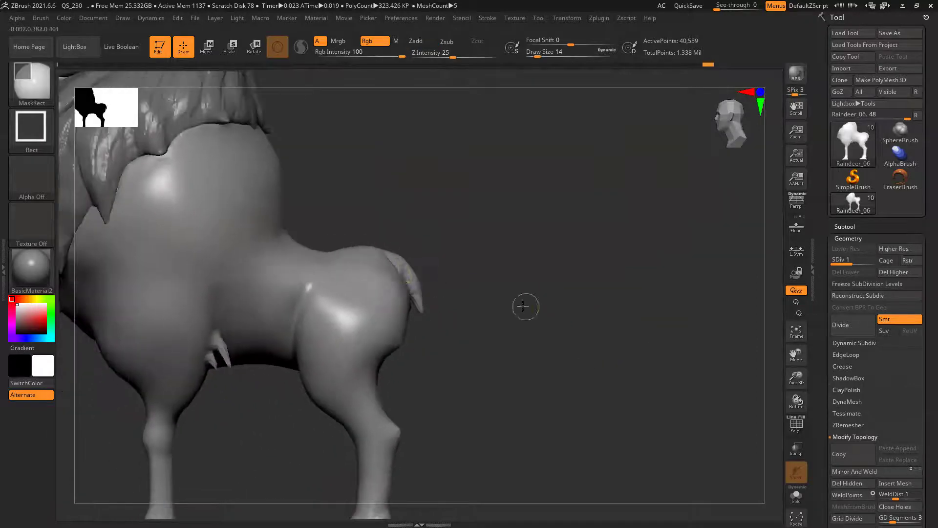
# - Turn on the polygon wireframe, raise the body to SDiv 2 and turn the wireframe off again
pyautogui.keyDown('ctrl'); pyautogui.moveTo(604, 342); pyautogui.dragTo(558, 324, button='right'); pyautogui.keyUp('ctrl')
pyautogui.moveTo(558, 323); pyautogui.dragTo(645, 362)
pyautogui.hotkey('shift', 'f')
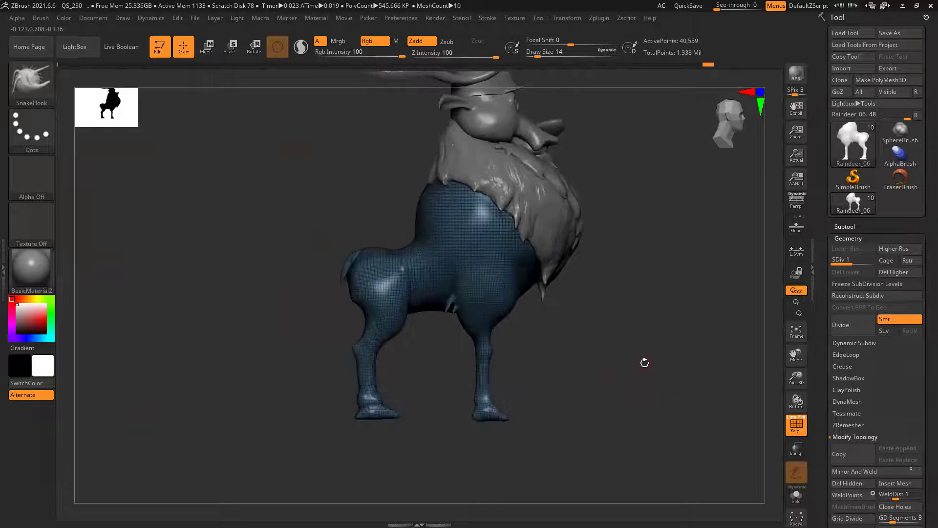
pyautogui.moveTo(843, 260); pyautogui.dragTo(863, 261)
pyautogui.keyDown('ctrl'); pyautogui.moveTo(515, 368); pyautogui.dragTo(657, 395, button='right'); pyautogui.keyUp('ctrl')
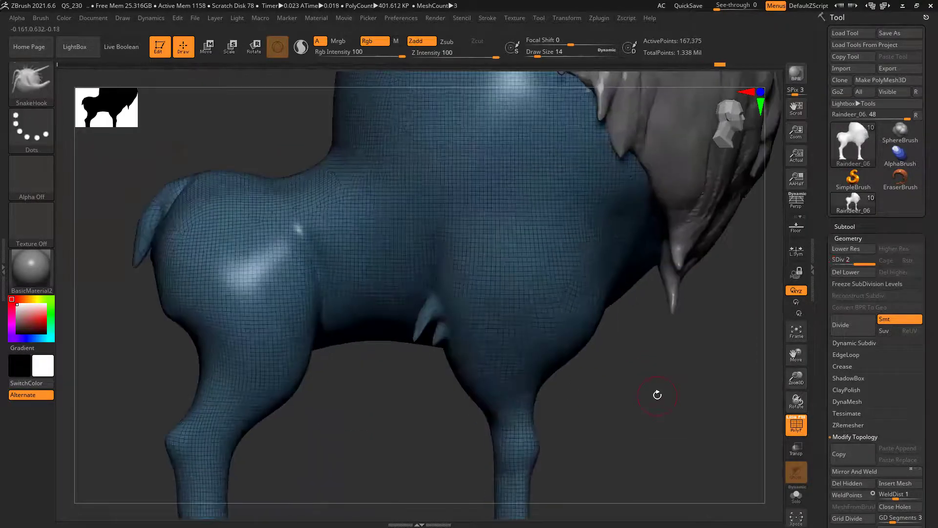
pyautogui.hotkey('shift', 'f')
# - Reshape the lower edge of the hind hoof slightly with the Move brush
pyautogui.keyDown('alt'); pyautogui.moveTo(612, 400); pyautogui.dragTo(594, 307); pyautogui.keyUp('alt')
pyautogui.keyDown('ctrl'); pyautogui.moveTo(375, 379); pyautogui.dragTo(406, 390, button='right'); pyautogui.keyUp('ctrl')
pyautogui.keyDown('alt'); pyautogui.moveTo(407, 390); pyautogui.dragTo(432, 286); pyautogui.keyUp('alt')
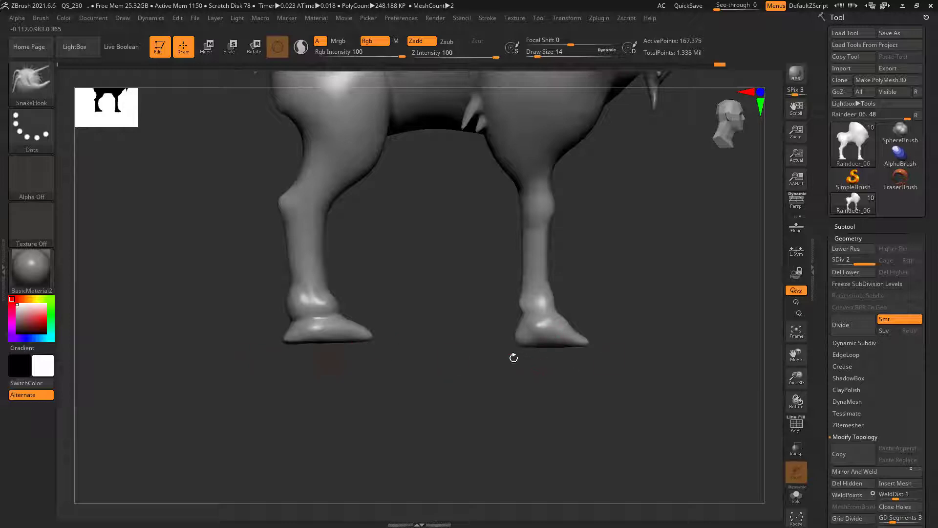
pyautogui.keyDown('ctrl'); pyautogui.moveTo(636, 438); pyautogui.dragTo(205, 347); pyautogui.keyUp('ctrl')
pyautogui.press('b')
pyautogui.press('m')
pyautogui.press('v')
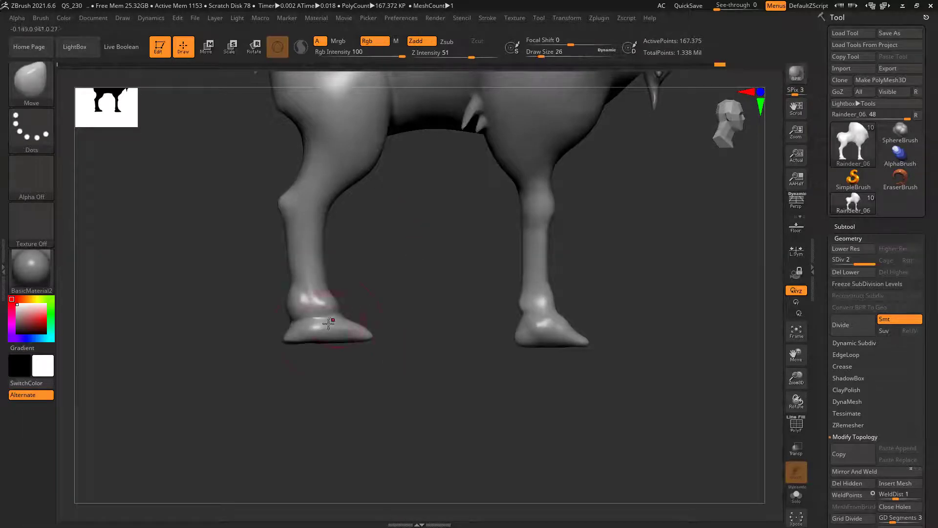
pyautogui.moveTo(325, 328); pyautogui.dragTo(366, 337)
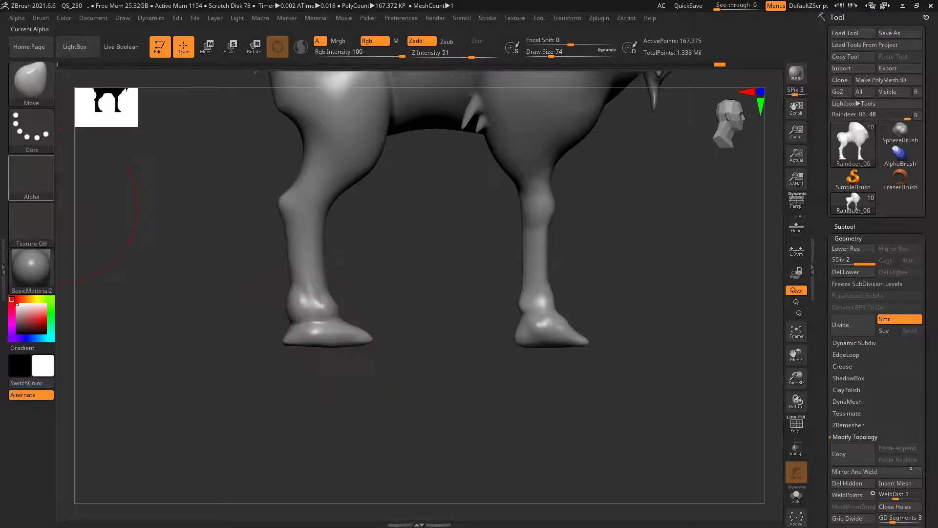
# - Choose the TrimRect brush and delete the body's lower subdivision levels
pyautogui.click(32, 80)
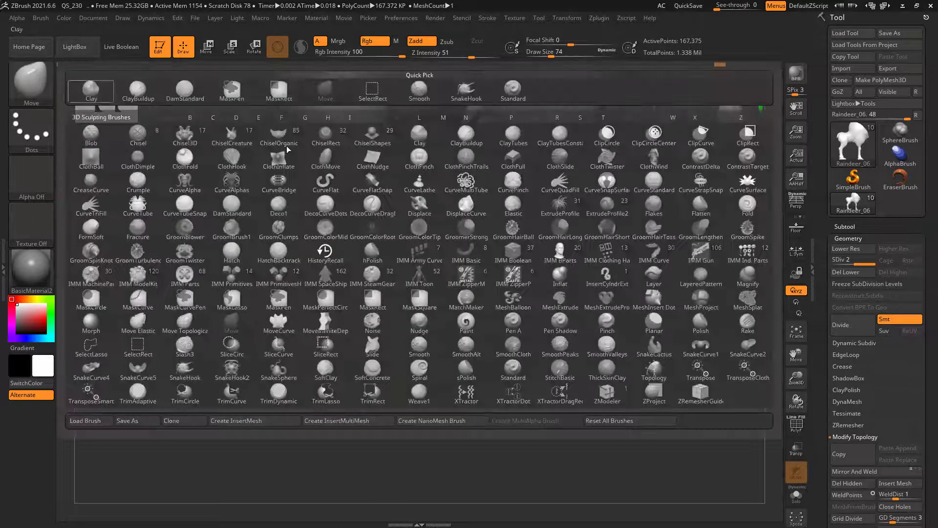
pyautogui.click(375, 395)
pyautogui.click(349, 416)
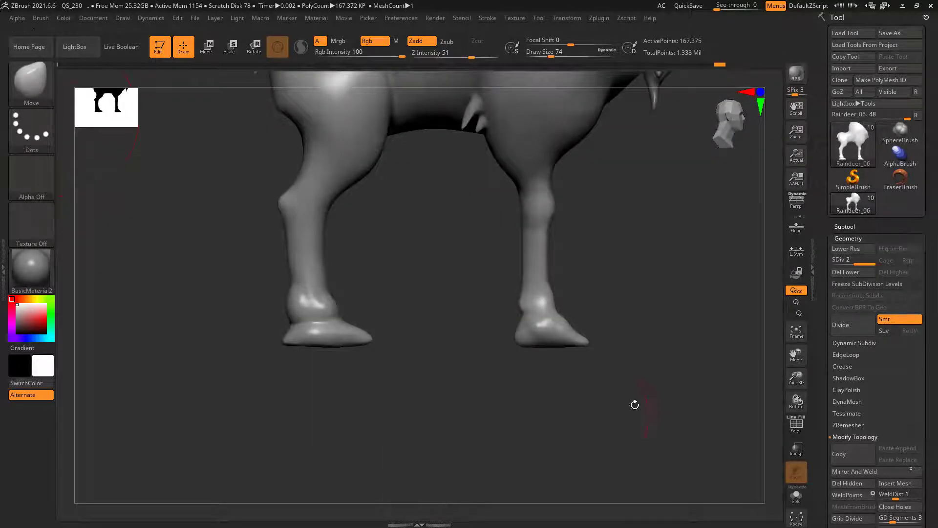
pyautogui.click(846, 272)
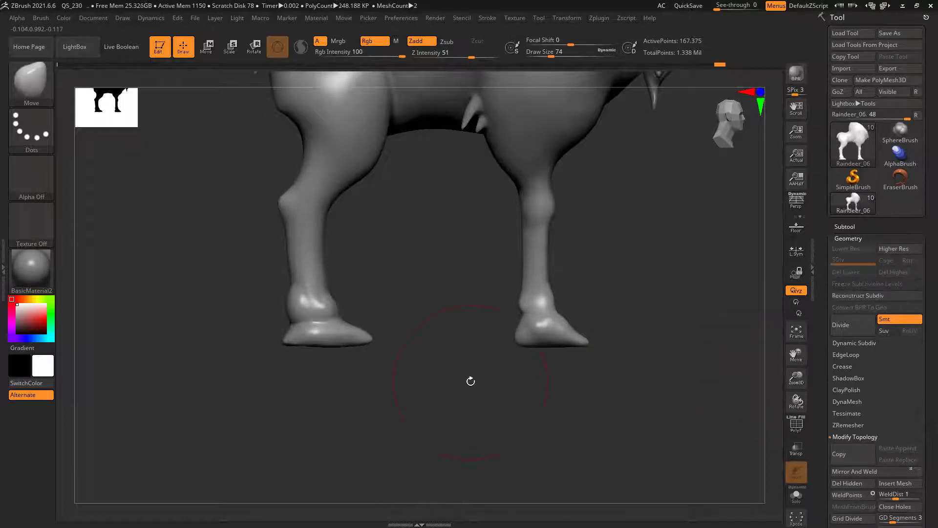
# - Try to cut the bottoms of the hooves flat with TrimRect in side view
pyautogui.moveTo(635, 439)
pyautogui.keyDown('ctrl'); pyautogui.keyDown('shift'); pyautogui.mouseDown()
pyautogui.moveTo(283, 406)
pyautogui.moveTo(184, 343)
pyautogui.mouseUp(); pyautogui.keyUp('shift'); pyautogui.keyUp('ctrl')
pyautogui.keyDown('alt'); pyautogui.moveTo(590, 403); pyautogui.dragTo(484, 367, button='right'); pyautogui.keyUp('alt')
pyautogui.keyDown('ctrl'); pyautogui.keyDown('shift'); pyautogui.moveTo(609, 390); pyautogui.dragTo(321, 317); pyautogui.keyUp('shift'); pyautogui.keyUp('ctrl')
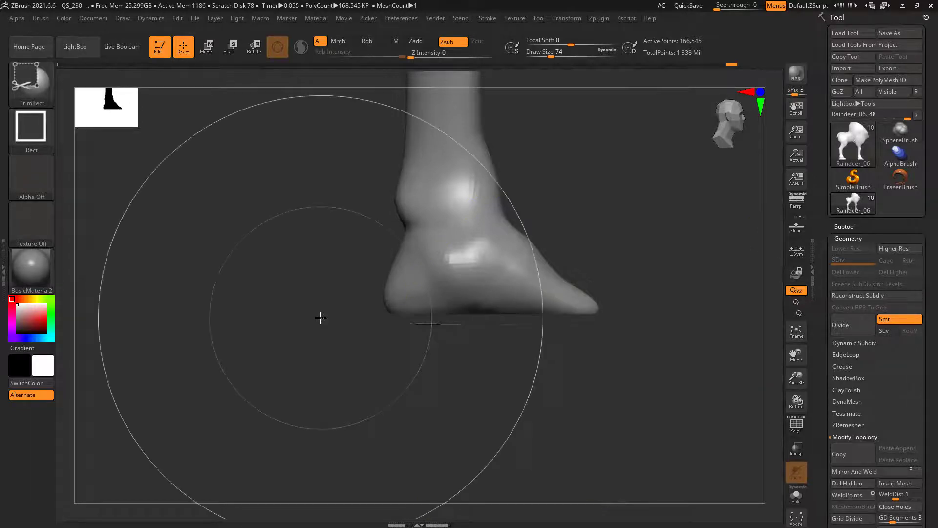
pyautogui.moveTo(676, 386); pyautogui.dragTo(680, 312)
pyautogui.press('ctrl')
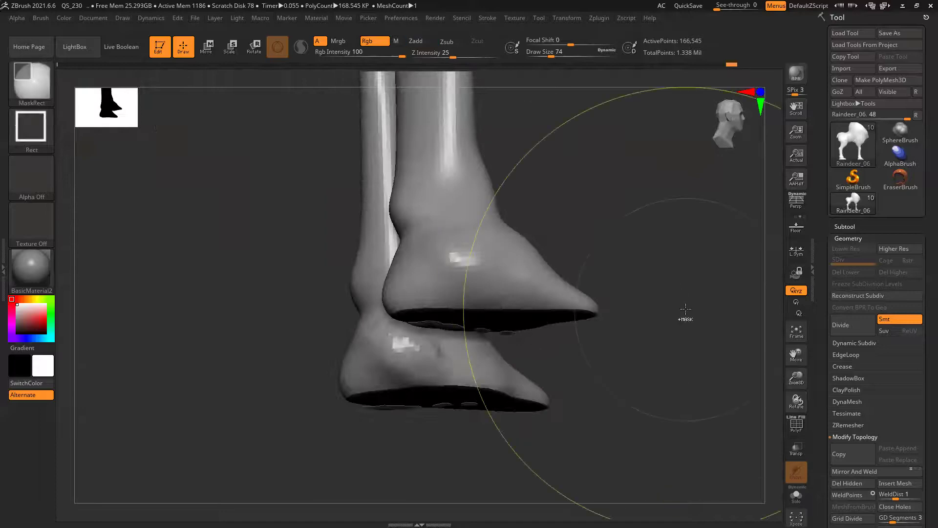
pyautogui.keyDown('ctrl'); pyautogui.click(685, 309); pyautogui.keyUp('ctrl')
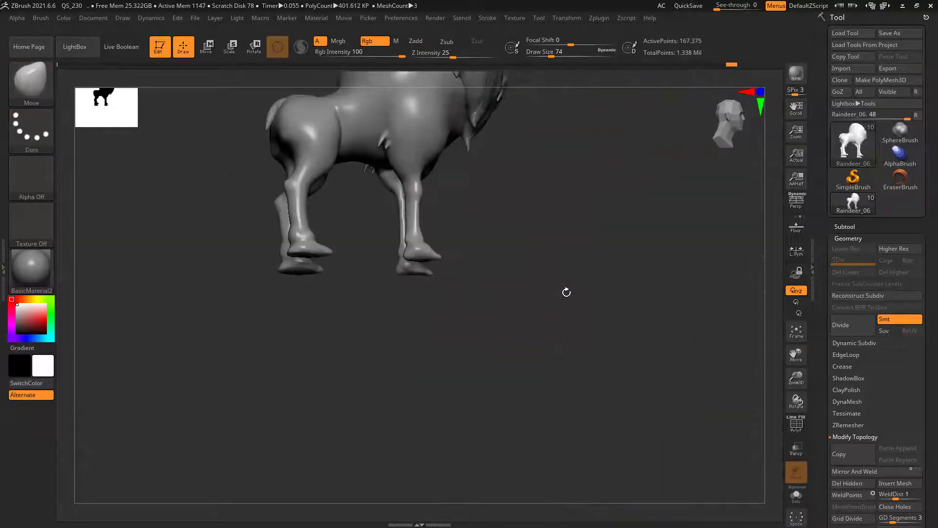
pyautogui.keyDown('shift'); pyautogui.moveTo(567, 293); pyautogui.dragTo(560, 303); pyautogui.keyUp('shift')
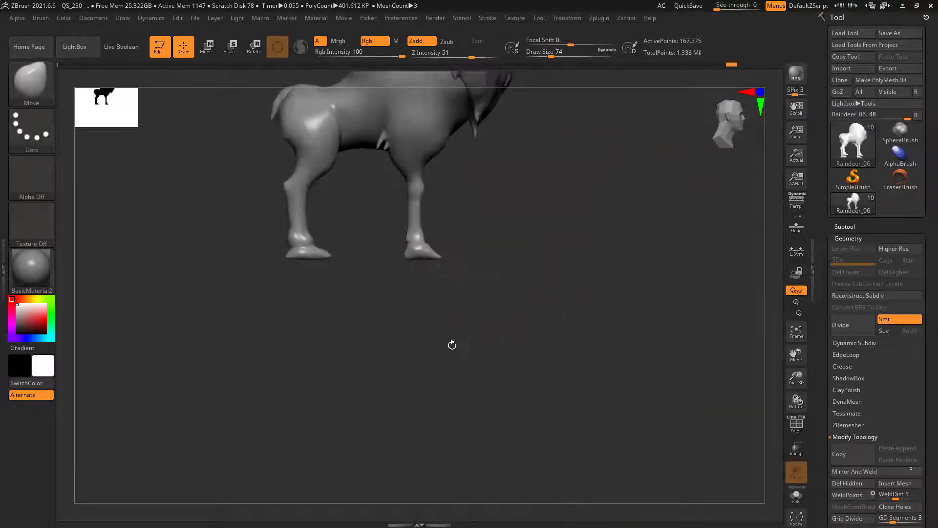
# - Trim the undersides of the front and hind hooves flat with TrimRect from the side view
pyautogui.moveTo(496, 343)
pyautogui.keyDown('ctrl'); pyautogui.keyDown('shift'); pyautogui.mouseDown()
pyautogui.moveTo(116, 285)
pyautogui.moveTo(105, 258)
pyautogui.mouseUp(); pyautogui.keyUp('shift'); pyautogui.keyUp('ctrl')
pyautogui.moveTo(536, 342)
pyautogui.keyDown('ctrl'); pyautogui.mouseDown(button='right')
pyautogui.moveTo(536, 370)
pyautogui.moveTo(467, 333)
pyautogui.moveTo(464, 305)
pyautogui.moveTo(465, 381)
pyautogui.moveTo(513, 338)
pyautogui.moveTo(493, 341)
pyautogui.moveTo(484, 319)
pyautogui.moveTo(475, 355)
pyautogui.mouseUp(button='right'); pyautogui.keyUp('ctrl')
pyautogui.keyDown('ctrl'); pyautogui.moveTo(398, 259); pyautogui.dragTo(514, 349, button='right'); pyautogui.keyUp('ctrl')
pyautogui.moveTo(514, 349); pyautogui.dragTo(536, 368)
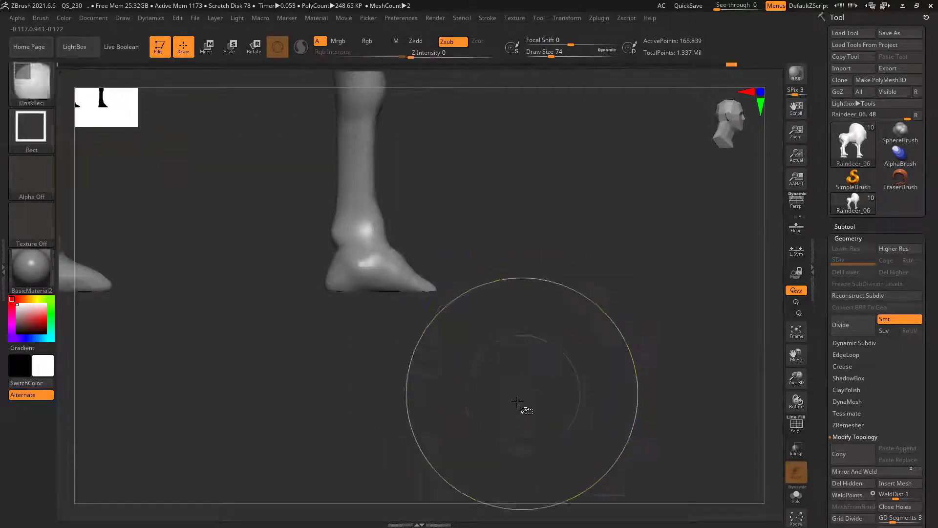
pyautogui.moveTo(508, 416)
pyautogui.keyDown('ctrl'); pyautogui.keyDown('shift'); pyautogui.mouseDown()
pyautogui.moveTo(298, 198)
pyautogui.moveTo(489, 346)
pyautogui.moveTo(494, 362)
pyautogui.mouseUp(); pyautogui.keyUp('shift'); pyautogui.keyUp('ctrl')
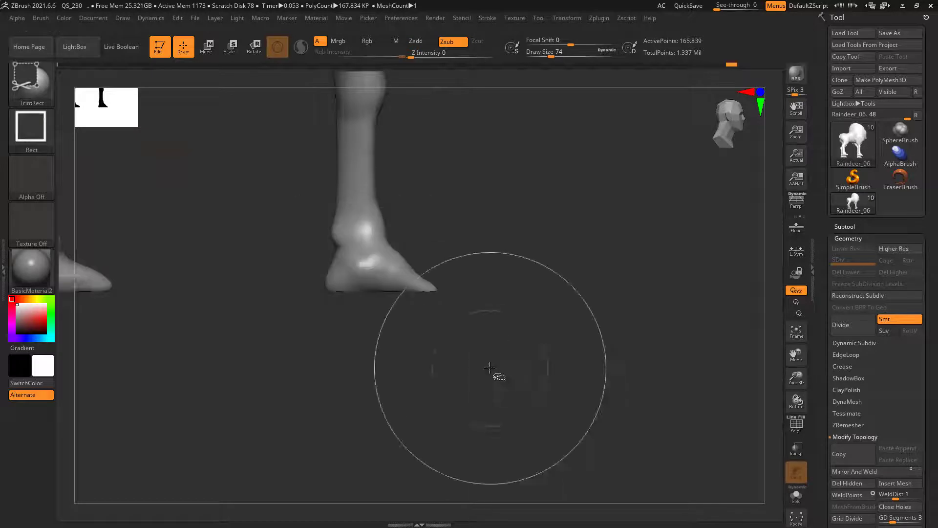
# - Isolate the two front feet with SelectRect and Solo, and choose the Move brush at draw size 26
pyautogui.click(32, 81)
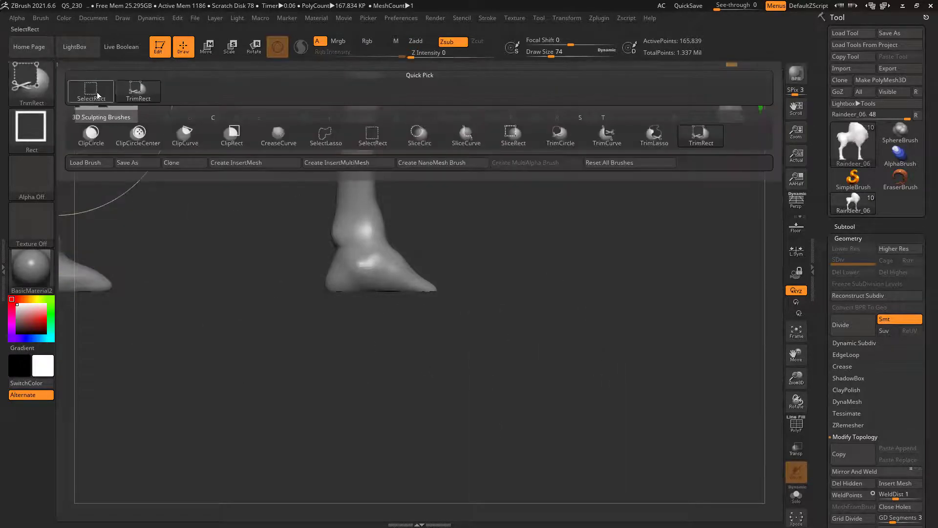
pyautogui.click(84, 91)
pyautogui.keyDown('ctrl'); pyautogui.keyDown('shift'); pyautogui.moveTo(605, 432); pyautogui.dragTo(208, 89); pyautogui.keyUp('shift'); pyautogui.keyUp('ctrl')
pyautogui.moveTo(551, 291); pyautogui.dragTo(478, 307)
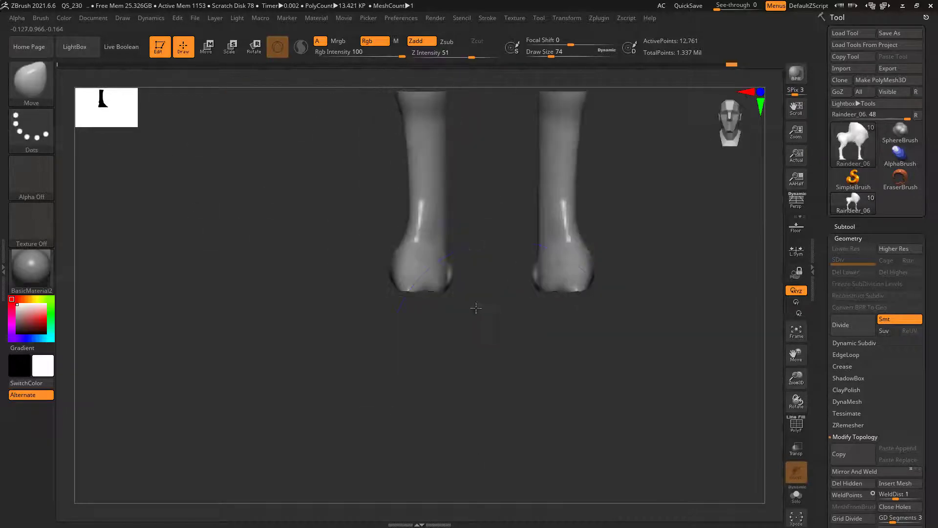
pyautogui.moveTo(499, 369); pyautogui.dragTo(422, 282)
pyautogui.keyDown('ctrl'); pyautogui.moveTo(422, 282); pyautogui.dragTo(440, 303, button='right'); pyautogui.keyUp('ctrl')
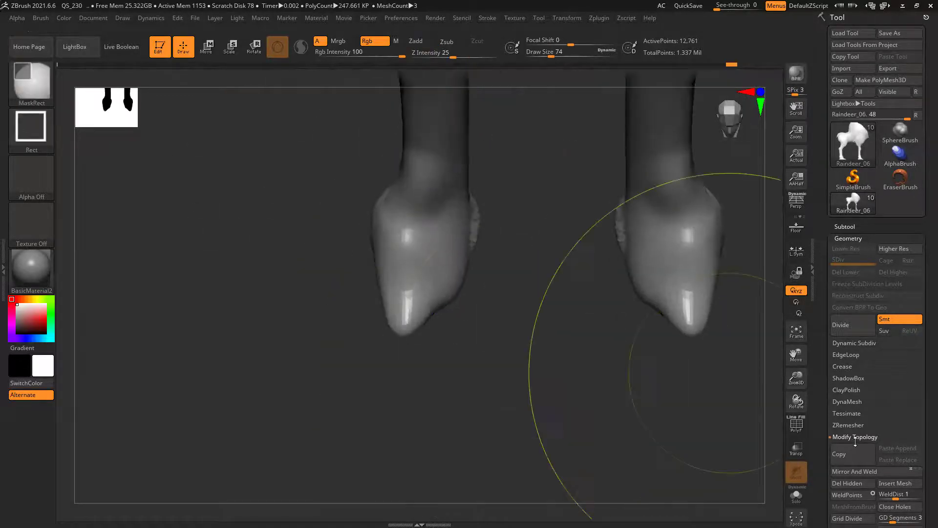
pyautogui.click(794, 495)
pyautogui.press('b')
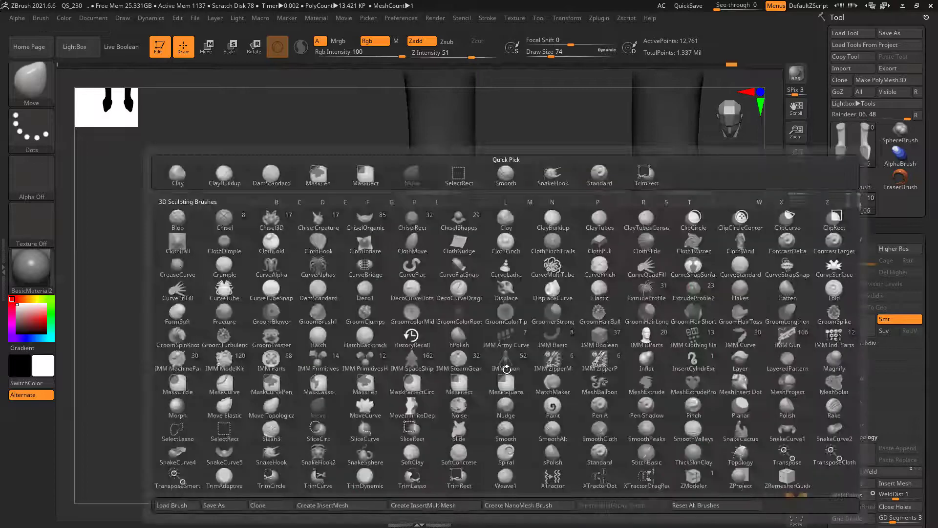
pyautogui.press('m')
pyautogui.press('v')
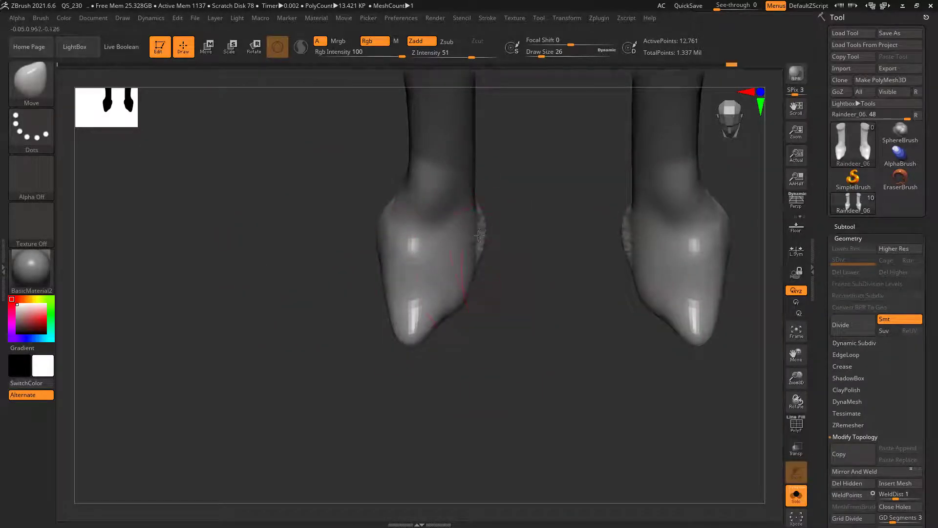
# - Smooth the front hooves' inner sides and round out their contours with the Move brush at draw size 18
pyautogui.keyDown('shift'); pyautogui.moveTo(479, 236); pyautogui.dragTo(482, 227); pyautogui.keyUp('shift')
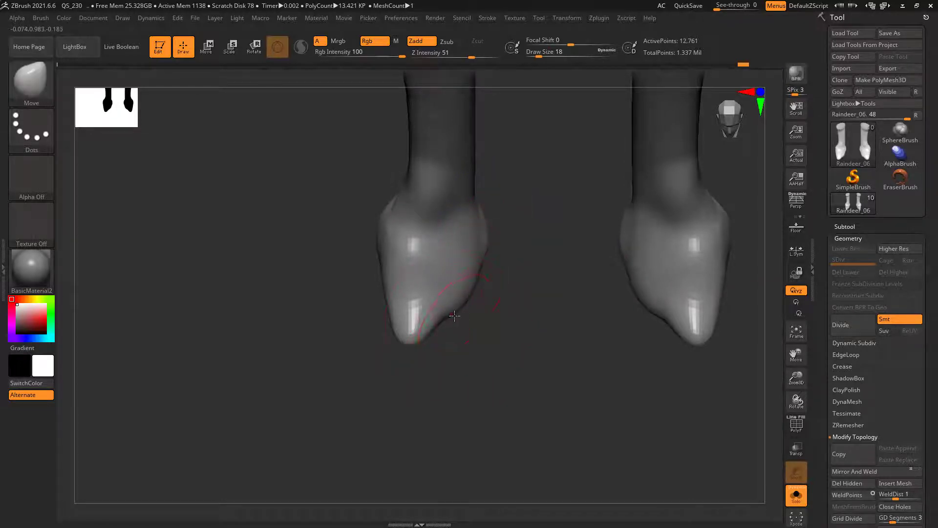
pyautogui.moveTo(452, 318); pyautogui.dragTo(392, 309, button='right')
pyautogui.moveTo(383, 282)
pyautogui.mouseDown()
pyautogui.moveTo(372, 280)
pyautogui.moveTo(367, 254)
pyautogui.mouseUp()
pyautogui.moveTo(389, 308)
pyautogui.mouseDown()
pyautogui.moveTo(381, 309)
pyautogui.moveTo(373, 266)
pyautogui.mouseUp()
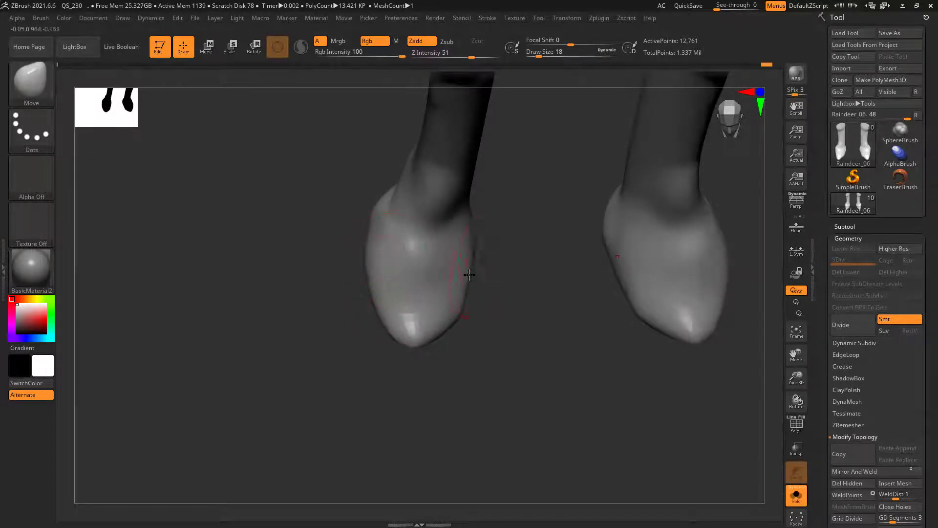
pyautogui.moveTo(535, 278)
pyautogui.mouseDown(button='right')
pyautogui.moveTo(536, 256)
pyautogui.moveTo(519, 325)
pyautogui.moveTo(528, 340)
pyautogui.moveTo(643, 226)
pyautogui.moveTo(653, 299)
pyautogui.moveTo(608, 344)
pyautogui.mouseUp(button='right')
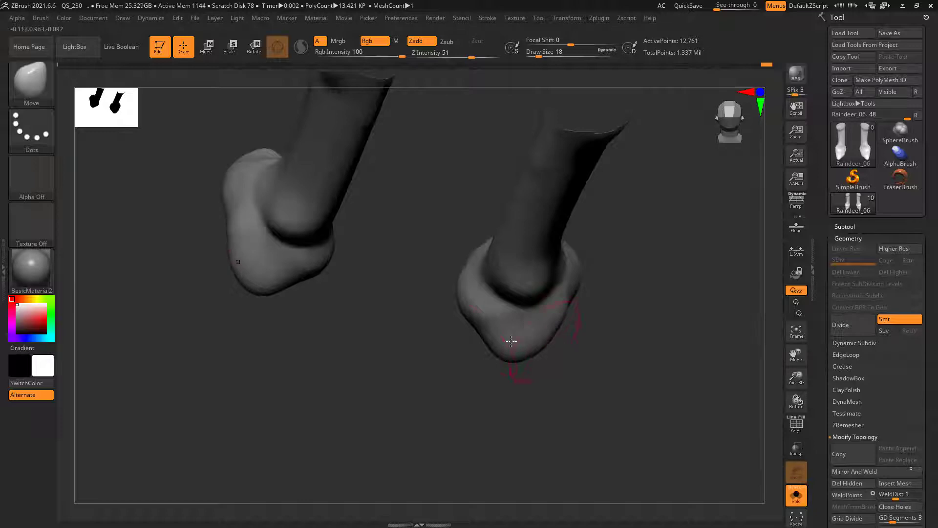
# - Shift the front hooves' toe tips inward and slim their outer sides from above with Move, smoothing the inner edges
pyautogui.moveTo(629, 293); pyautogui.dragTo(629, 316, button='right')
pyautogui.moveTo(471, 206); pyautogui.dragTo(489, 170)
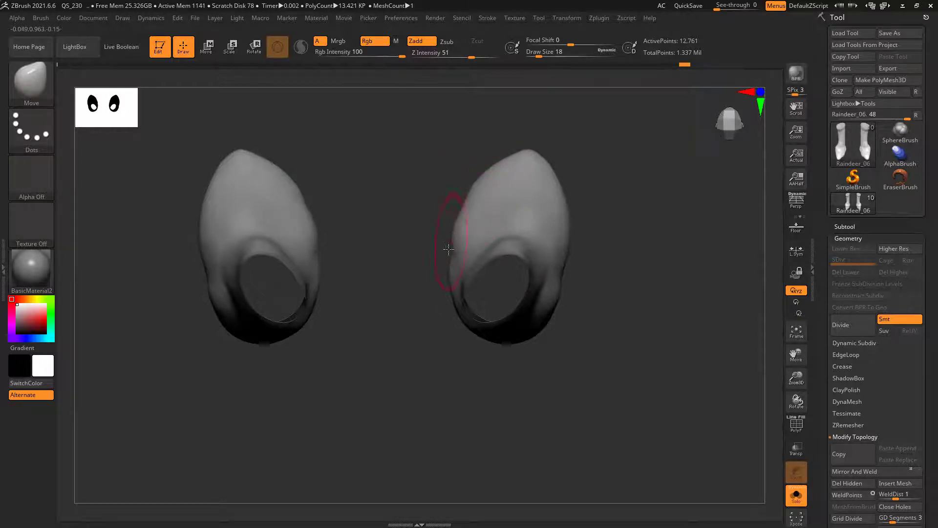
pyautogui.moveTo(537, 154)
pyautogui.mouseDown()
pyautogui.moveTo(486, 158)
pyautogui.moveTo(513, 152)
pyautogui.mouseUp()
pyautogui.moveTo(568, 212)
pyautogui.mouseDown()
pyautogui.moveTo(551, 199)
pyautogui.moveTo(545, 215)
pyautogui.mouseUp()
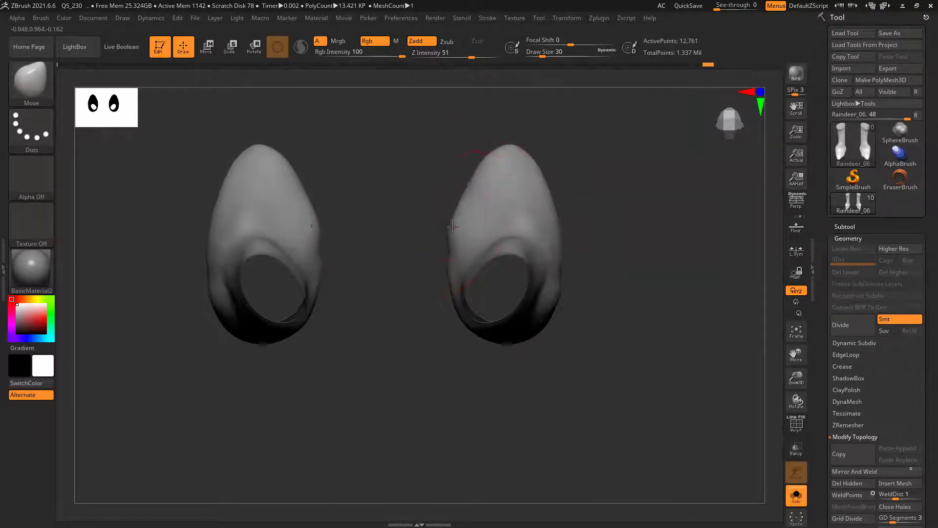
pyautogui.keyDown('shift'); pyautogui.moveTo(453, 227); pyautogui.dragTo(434, 287); pyautogui.keyUp('shift')
# - Widen the base of the front hooves on both sides from the rear view and refine the flare with the Move brush
pyautogui.moveTo(601, 365)
pyautogui.mouseDown()
pyautogui.moveTo(609, 260)
pyautogui.moveTo(643, 264)
pyautogui.moveTo(579, 289)
pyautogui.mouseUp()
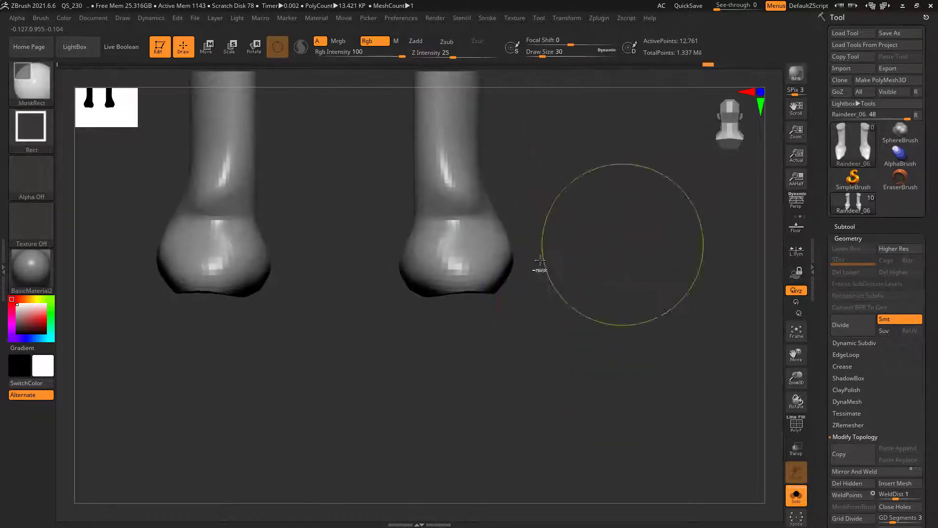
pyautogui.keyDown('ctrl'); pyautogui.moveTo(540, 260); pyautogui.dragTo(538, 294, button='right'); pyautogui.keyUp('ctrl')
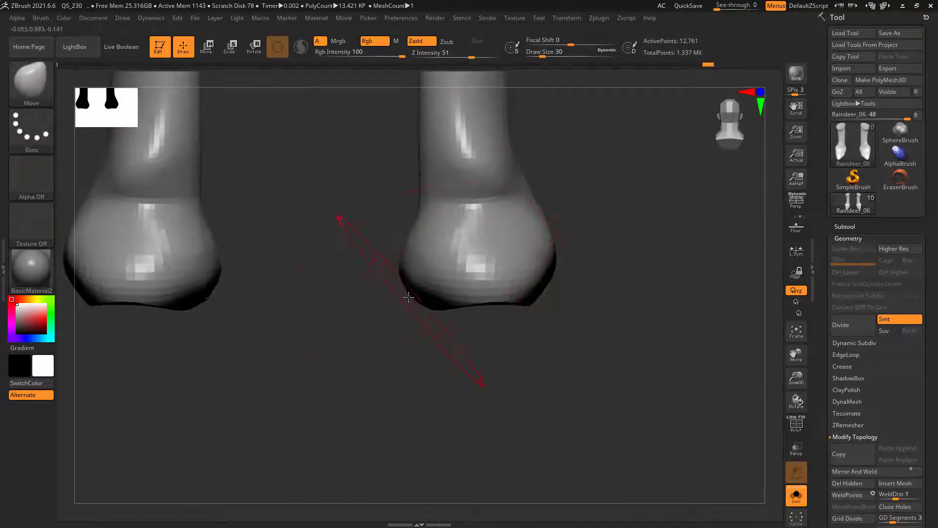
pyautogui.moveTo(411, 289); pyautogui.dragTo(374, 284)
pyautogui.moveTo(540, 289); pyautogui.dragTo(576, 288)
pyautogui.moveTo(406, 294); pyautogui.dragTo(398, 292)
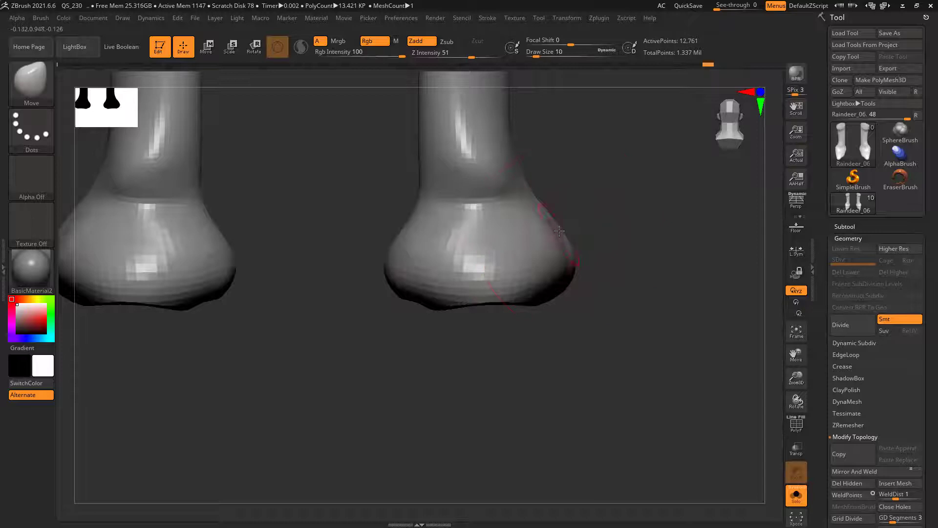
pyautogui.moveTo(563, 228); pyautogui.dragTo(557, 233)
pyautogui.moveTo(397, 245); pyautogui.dragTo(388, 278)
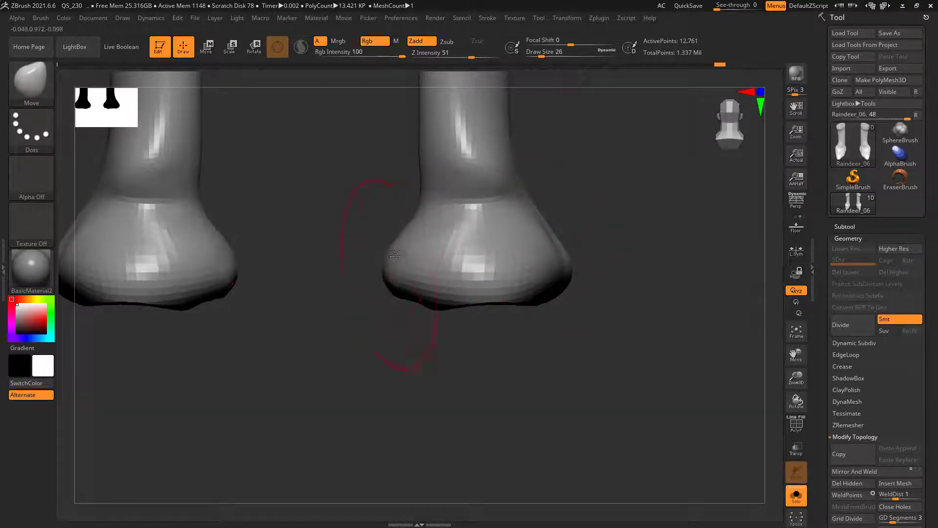
# - Pull rounded bulges out of both sides of the front ankles just above the hooves with the Move brush
pyautogui.moveTo(603, 250); pyautogui.dragTo(516, 233)
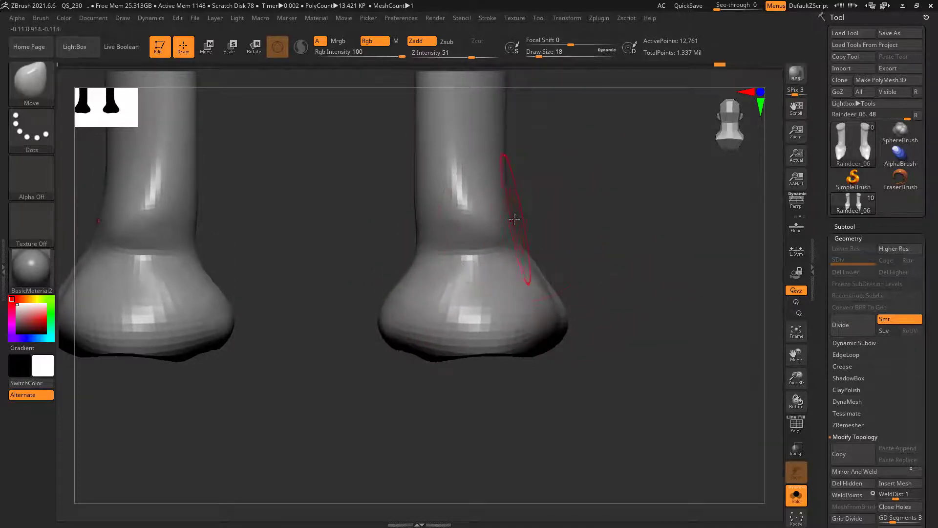
pyautogui.moveTo(515, 217); pyautogui.dragTo(525, 215)
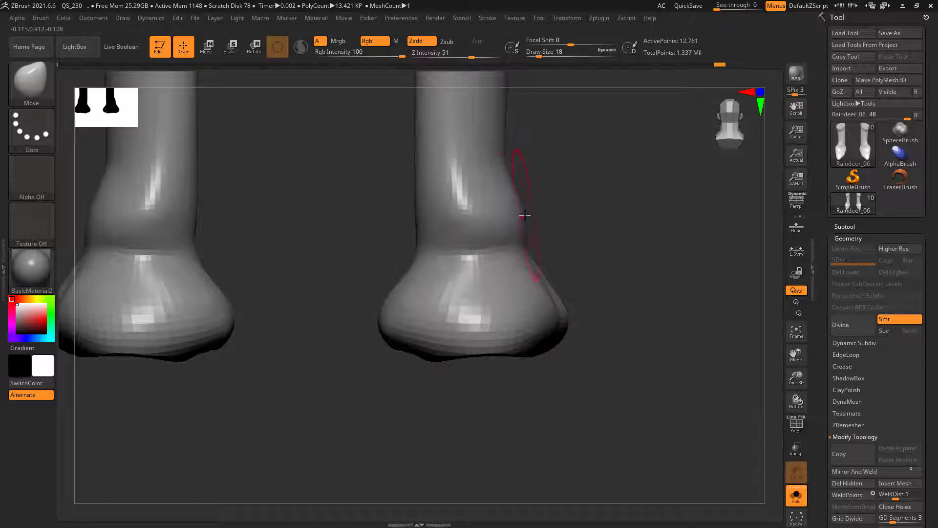
pyautogui.moveTo(415, 228); pyautogui.dragTo(409, 202)
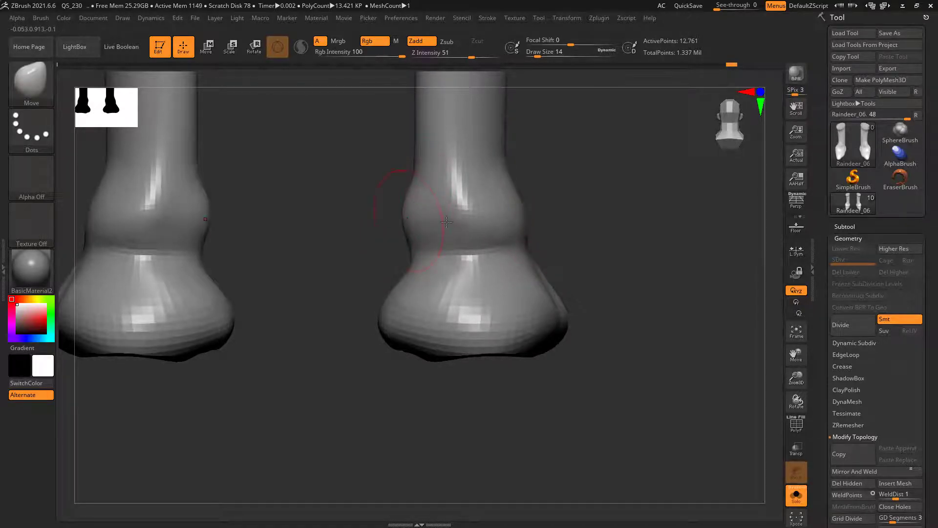
pyautogui.moveTo(609, 208)
pyautogui.mouseDown()
pyautogui.moveTo(488, 224)
pyautogui.moveTo(514, 215)
pyautogui.mouseUp()
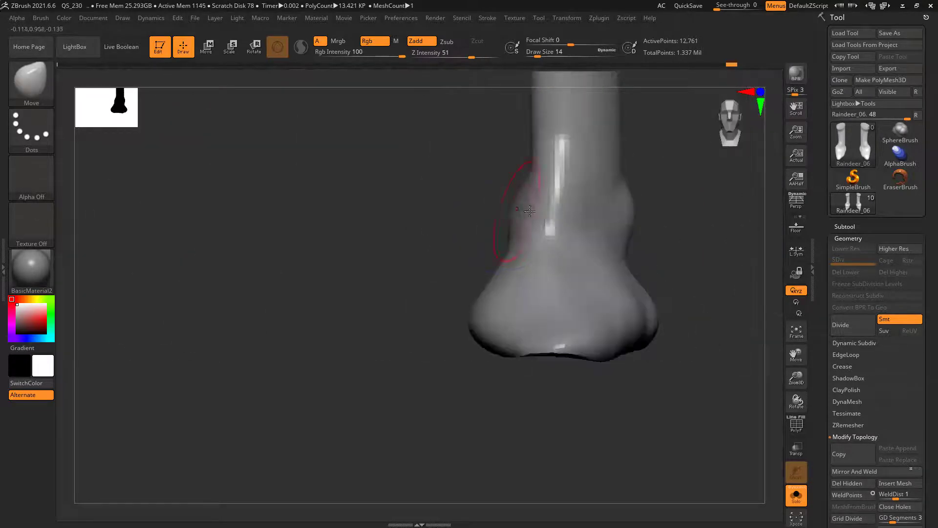
# - Unhide the whole body and isolate the two hind feet with SelectRect
pyautogui.hotkey('ctrl', 'c')
pyautogui.keyDown('ctrl'); pyautogui.moveTo(644, 421); pyautogui.dragTo(424, 265, button='right'); pyautogui.keyUp('ctrl')
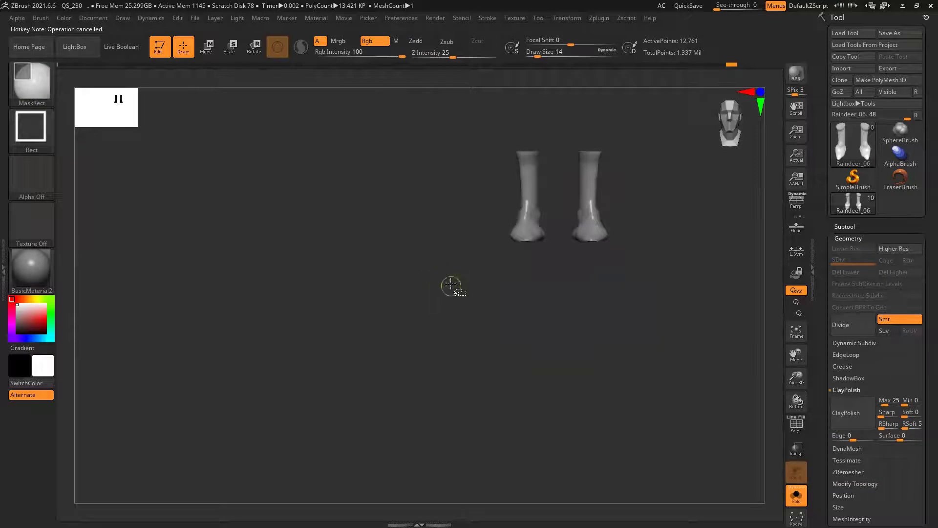
pyautogui.keyDown('ctrl'); pyautogui.keyDown('shift'); pyautogui.click(507, 352); pyautogui.keyUp('shift'); pyautogui.keyUp('ctrl')
pyautogui.moveTo(530, 326)
pyautogui.keyDown('alt'); pyautogui.mouseDown()
pyautogui.moveTo(521, 373)
pyautogui.moveTo(476, 356)
pyautogui.moveTo(442, 358)
pyautogui.moveTo(238, 182)
pyautogui.mouseUp(); pyautogui.keyUp('alt')
pyautogui.moveTo(445, 346)
pyautogui.mouseDown()
pyautogui.moveTo(414, 313)
pyautogui.moveTo(542, 312)
pyautogui.mouseUp()
pyautogui.keyDown('ctrl'); pyautogui.moveTo(534, 266); pyautogui.dragTo(586, 352, button='right'); pyautogui.keyUp('ctrl')
pyautogui.moveTo(587, 352)
pyautogui.mouseDown()
pyautogui.moveTo(517, 379)
pyautogui.moveTo(552, 223)
pyautogui.moveTo(532, 418)
pyautogui.moveTo(530, 410)
pyautogui.mouseUp()
pyautogui.keyDown('ctrl'); pyautogui.keyDown('shift'); pyautogui.moveTo(496, 350); pyautogui.dragTo(464, 321); pyautogui.keyUp('shift'); pyautogui.keyUp('ctrl')
# - Reshape the hind hooves' toes and side outlines from above and below with the Move brush at draw size 26
pyautogui.moveTo(386, 275); pyautogui.dragTo(516, 312, button='right')
pyautogui.moveTo(409, 192)
pyautogui.mouseDown()
pyautogui.moveTo(433, 204)
pyautogui.moveTo(411, 212)
pyautogui.moveTo(422, 212)
pyautogui.moveTo(404, 230)
pyautogui.mouseUp()
pyautogui.moveTo(302, 165); pyautogui.dragTo(315, 190, button='right')
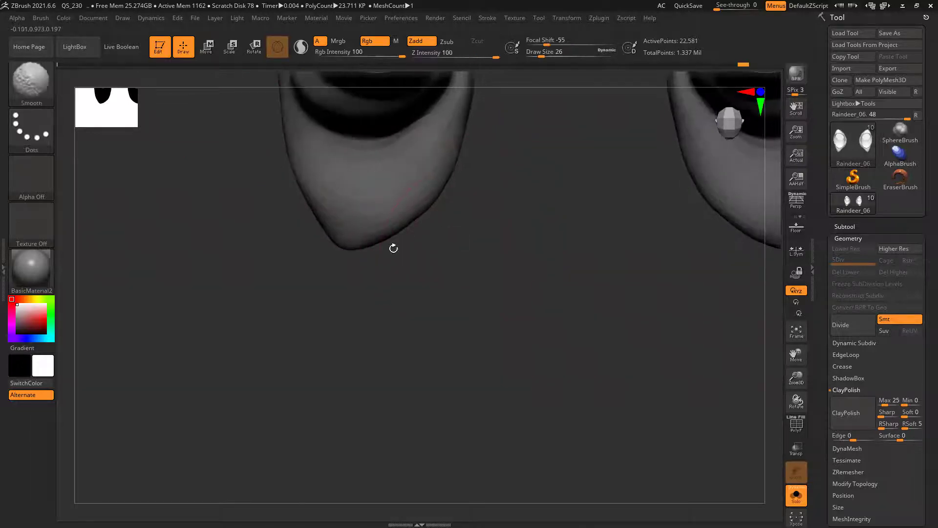
pyautogui.moveTo(391, 247); pyautogui.dragTo(459, 302, button='right')
pyautogui.moveTo(343, 319); pyautogui.dragTo(365, 325)
pyautogui.moveTo(317, 275)
pyautogui.mouseDown()
pyautogui.moveTo(299, 282)
pyautogui.moveTo(306, 246)
pyautogui.mouseUp()
pyautogui.moveTo(386, 190); pyautogui.dragTo(468, 210, button='right')
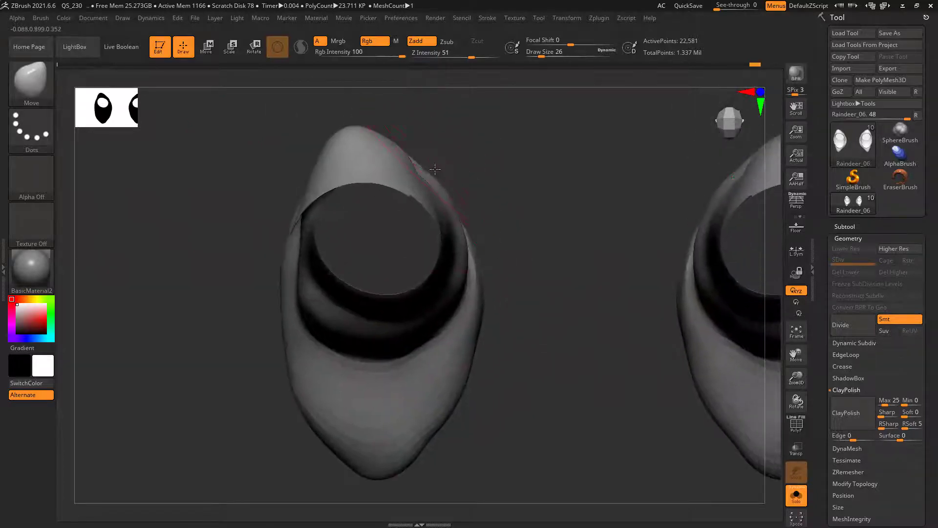
pyautogui.moveTo(435, 168); pyautogui.dragTo(445, 167, button='right')
# - Widen the base of the hind hooves from the rear view and pull out rounded bulges on both sides of the ankles
pyautogui.moveTo(562, 319)
pyautogui.mouseDown(button='right')
pyautogui.moveTo(552, 215)
pyautogui.moveTo(568, 293)
pyautogui.moveTo(656, 297)
pyautogui.mouseUp(button='right')
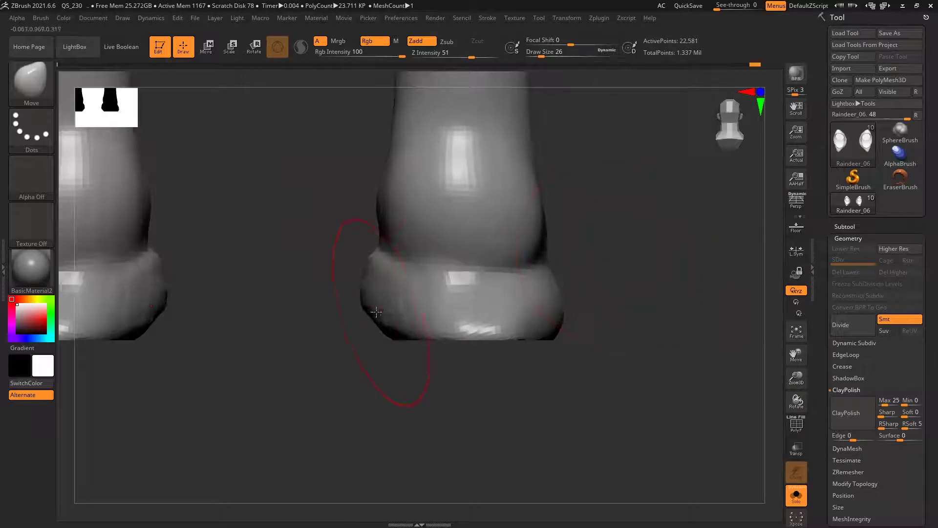
pyautogui.moveTo(376, 312); pyautogui.dragTo(360, 318)
pyautogui.moveTo(560, 315); pyautogui.dragTo(565, 317)
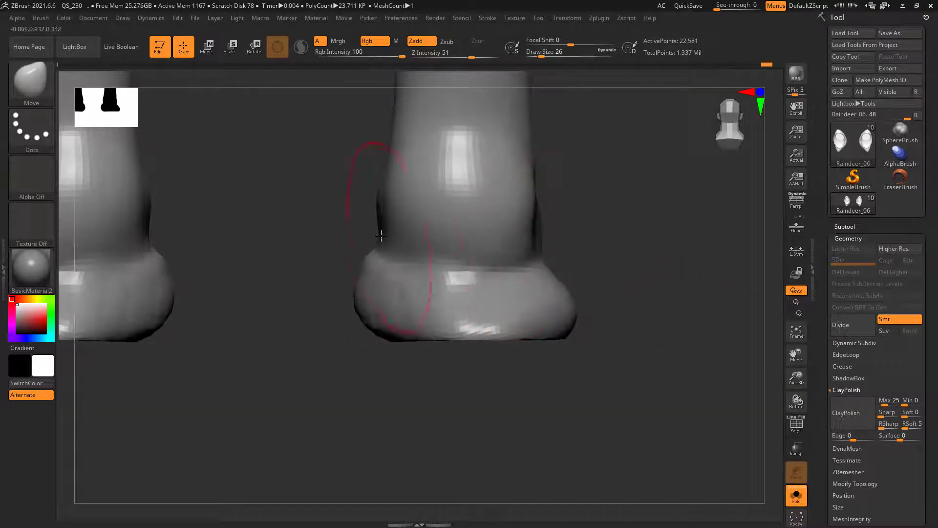
pyautogui.moveTo(381, 235); pyautogui.dragTo(396, 237)
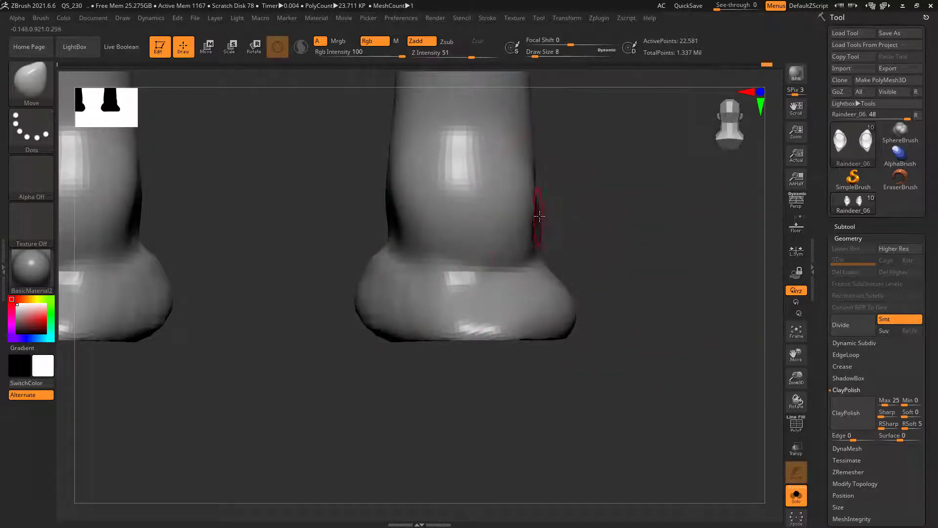
pyautogui.moveTo(542, 214); pyautogui.dragTo(549, 211)
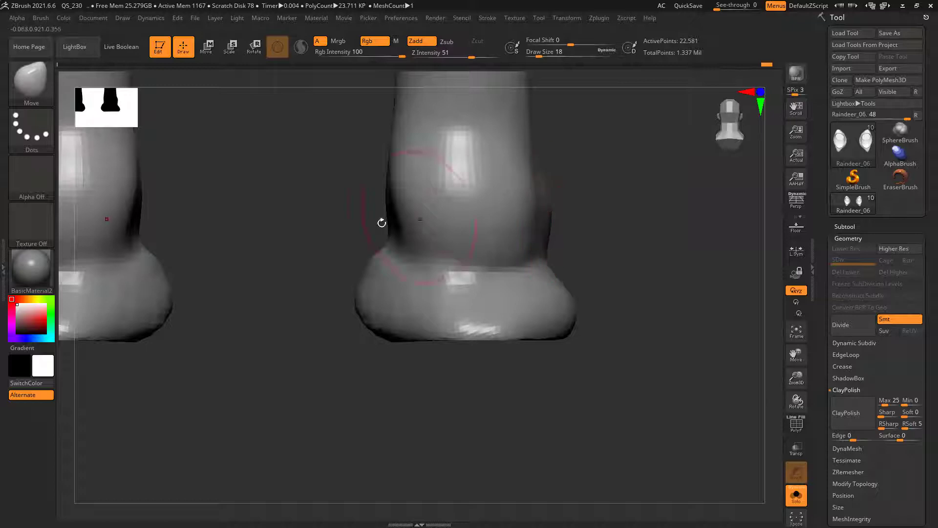
pyautogui.moveTo(389, 211)
pyautogui.mouseDown()
pyautogui.moveTo(366, 209)
pyautogui.moveTo(376, 212)
pyautogui.mouseUp()
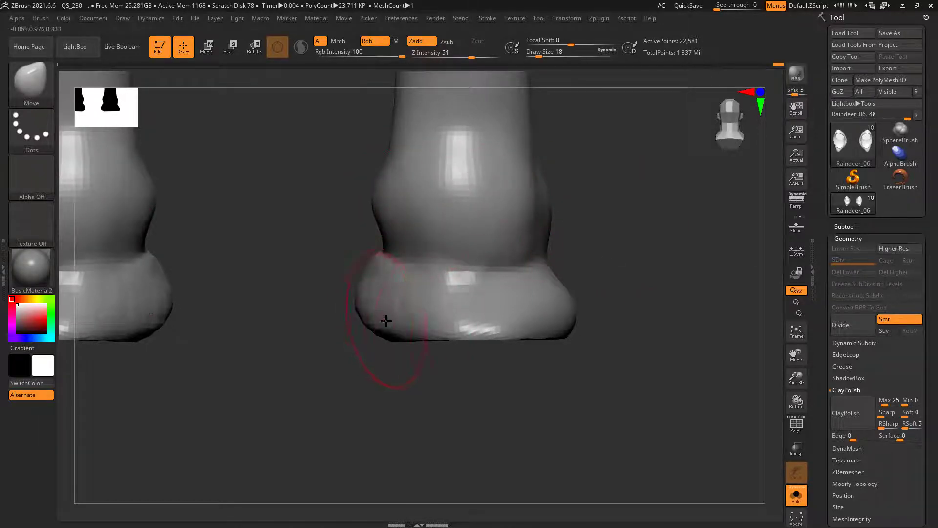
# - Refine the lower edges and sides of the hind hooves from several angles with the Move brush at draw size 18
pyautogui.moveTo(380, 328)
pyautogui.mouseDown()
pyautogui.moveTo(369, 332)
pyautogui.moveTo(351, 308)
pyautogui.moveTo(281, 331)
pyautogui.moveTo(308, 349)
pyautogui.mouseUp()
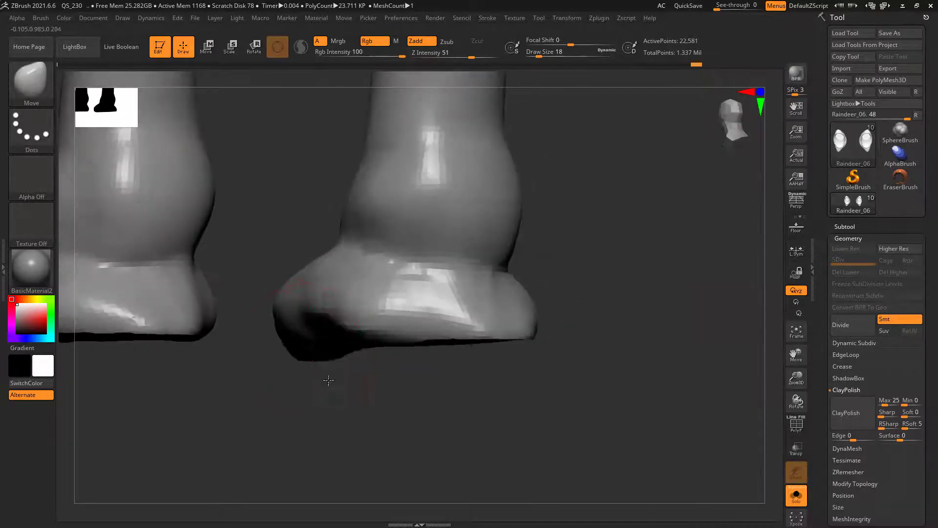
pyautogui.moveTo(352, 397)
pyautogui.mouseDown()
pyautogui.moveTo(429, 394)
pyautogui.moveTo(446, 281)
pyautogui.moveTo(459, 356)
pyautogui.moveTo(439, 293)
pyautogui.mouseUp()
pyautogui.moveTo(402, 248); pyautogui.dragTo(444, 245)
pyautogui.moveTo(391, 285); pyautogui.dragTo(400, 289)
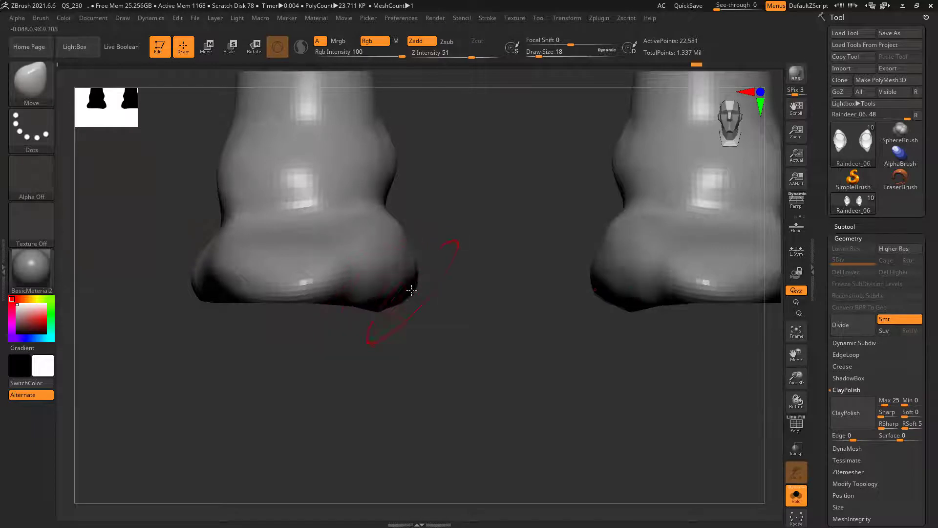
pyautogui.moveTo(655, 298); pyautogui.dragTo(654, 292)
pyautogui.keyDown('alt'); pyautogui.moveTo(528, 296); pyautogui.dragTo(523, 315); pyautogui.keyUp('alt')
pyautogui.moveTo(227, 312); pyautogui.dragTo(482, 299)
# - Unhide the whole body and trim the undersides of all hooves flat with TrimRect from the side view
pyautogui.press('ctrl')
pyautogui.keyDown('ctrl'); pyautogui.moveTo(484, 341); pyautogui.dragTo(115, 226, button='right'); pyautogui.keyUp('ctrl')
pyautogui.moveTo(601, 323); pyautogui.dragTo(510, 331, button='right')
pyautogui.moveTo(488, 326); pyautogui.dragTo(454, 329)
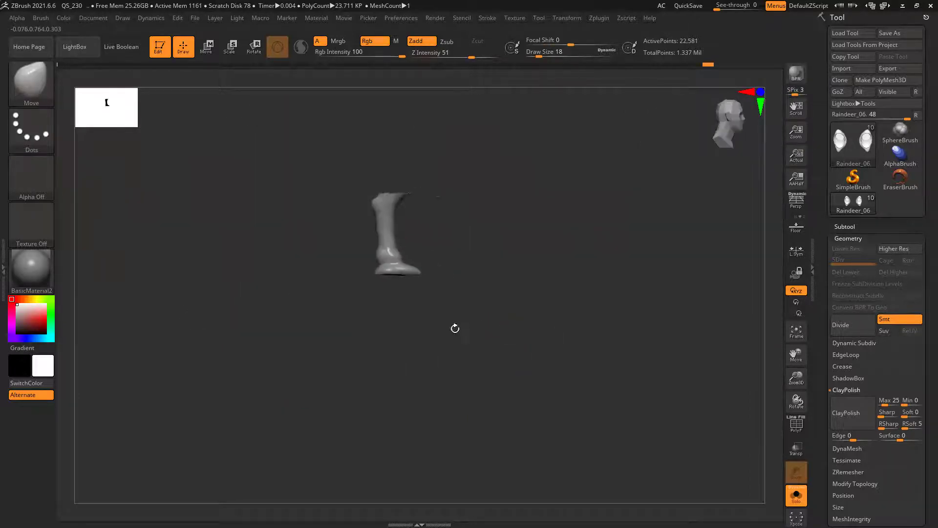
pyautogui.keyDown('ctrl'); pyautogui.keyDown('shift'); pyautogui.click(423, 331); pyautogui.keyUp('shift'); pyautogui.keyUp('ctrl')
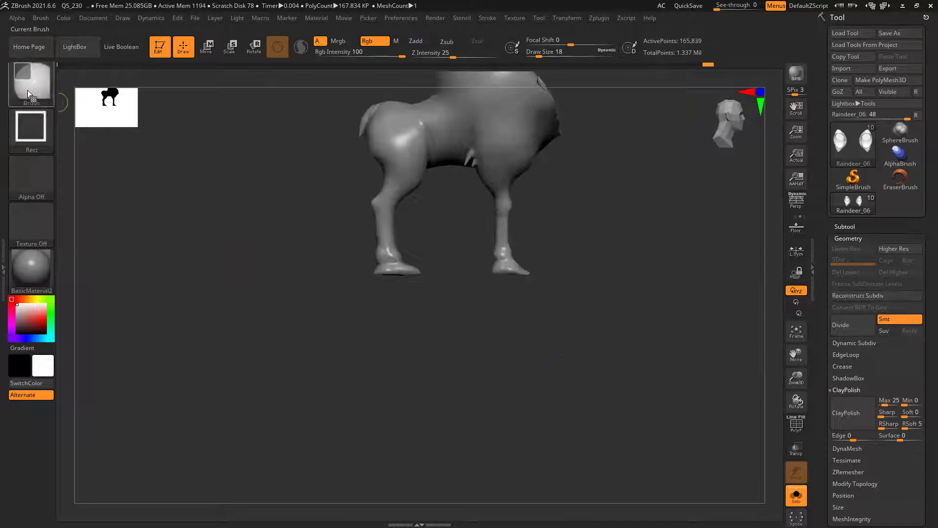
pyautogui.keyDown('ctrl'); pyautogui.keyDown('shift'); pyautogui.click(28, 90); pyautogui.keyUp('shift'); pyautogui.keyUp('ctrl')
pyautogui.moveTo(602, 360)
pyautogui.keyDown('ctrl'); pyautogui.keyDown('shift'); pyautogui.mouseDown()
pyautogui.moveTo(218, 288)
pyautogui.moveTo(207, 273)
pyautogui.mouseUp(); pyautogui.keyUp('shift'); pyautogui.keyUp('ctrl')
# - Check the trimmed hooves, divide the body mesh to subdivision level 2, and choose the ClayBuildup brush
pyautogui.moveTo(544, 335)
pyautogui.mouseDown()
pyautogui.moveTo(493, 347)
pyautogui.moveTo(530, 345)
pyautogui.moveTo(486, 346)
pyautogui.moveTo(545, 348)
pyautogui.moveTo(442, 358)
pyautogui.moveTo(483, 355)
pyautogui.mouseUp()
pyautogui.keyDown('ctrl'); pyautogui.moveTo(402, 310); pyautogui.dragTo(513, 383, button='right'); pyautogui.keyUp('ctrl')
pyautogui.keyDown('ctrl'); pyautogui.moveTo(676, 353); pyautogui.dragTo(650, 321, button='right'); pyautogui.keyUp('ctrl')
pyautogui.moveTo(533, 293); pyautogui.dragTo(476, 241)
pyautogui.keyDown('ctrl'); pyautogui.moveTo(479, 244); pyautogui.dragTo(543, 323, button='right'); pyautogui.keyUp('ctrl')
pyautogui.moveTo(538, 272); pyautogui.dragTo(528, 325)
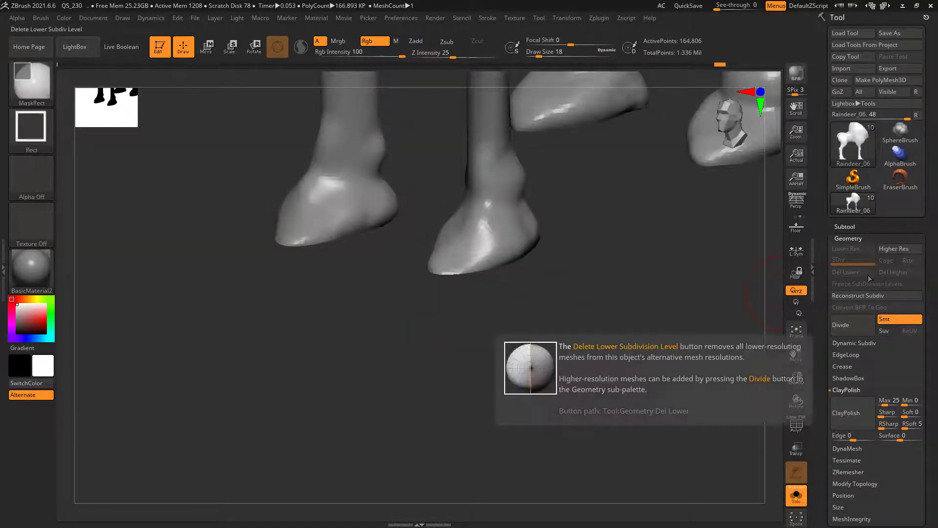
pyautogui.hotkey('ctrl', 'd')
pyautogui.press('b')
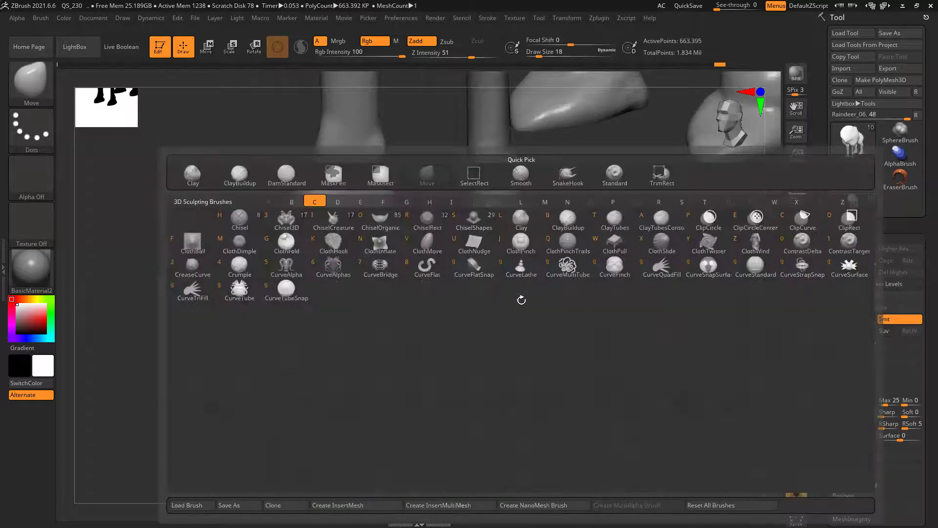
pyautogui.press('c')
pyautogui.press('b')
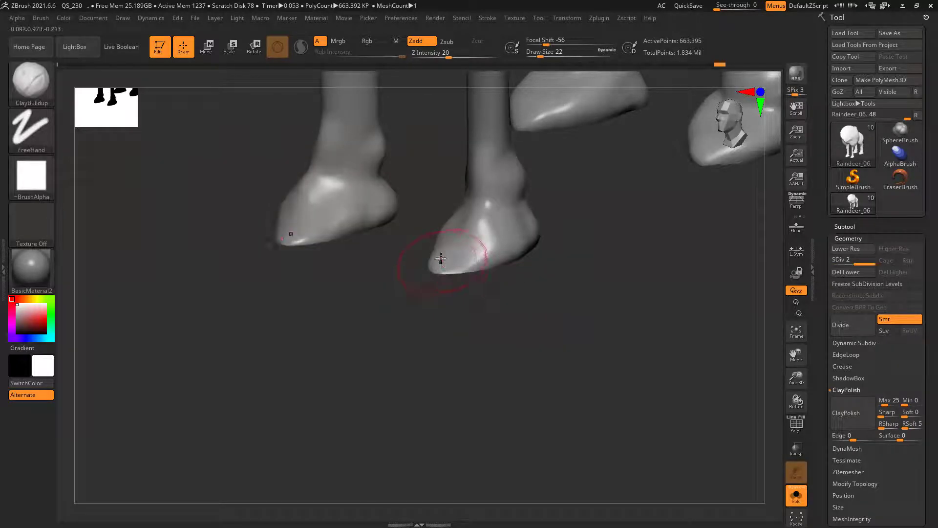
# - Build up a rim along the front hooves' lower edge with ClayBuildup at draw size 7 and smooth it
pyautogui.keyDown('ctrl'); pyautogui.moveTo(477, 239); pyautogui.dragTo(494, 329, button='right'); pyautogui.keyUp('ctrl')
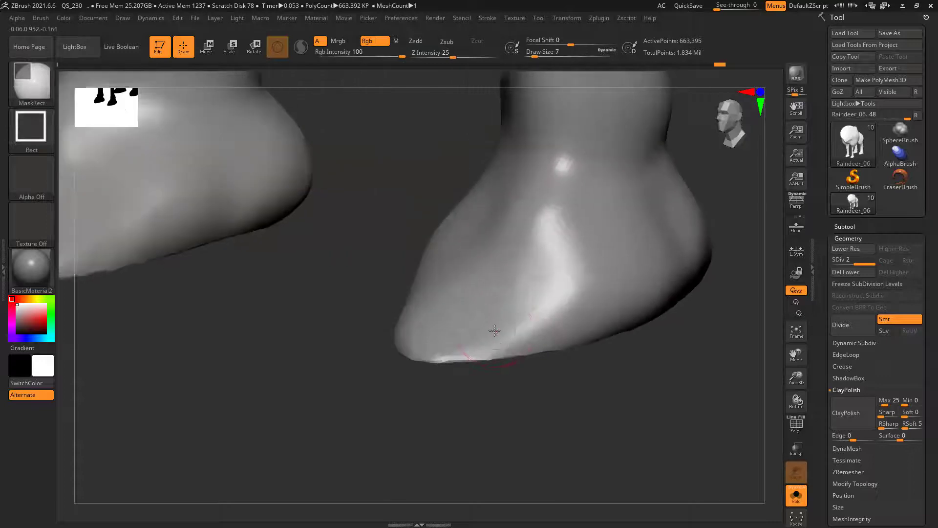
pyautogui.moveTo(437, 330)
pyautogui.mouseDown()
pyautogui.moveTo(489, 337)
pyautogui.moveTo(509, 329)
pyautogui.moveTo(469, 342)
pyautogui.moveTo(558, 319)
pyautogui.moveTo(475, 320)
pyautogui.moveTo(544, 292)
pyautogui.moveTo(468, 304)
pyautogui.mouseUp()
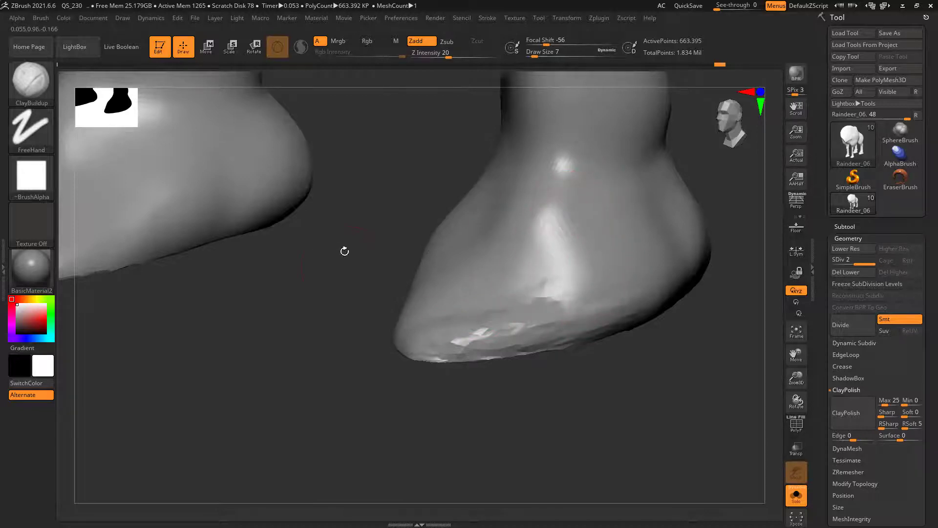
pyautogui.moveTo(318, 309)
pyautogui.mouseDown()
pyautogui.moveTo(335, 299)
pyautogui.moveTo(324, 270)
pyautogui.moveTo(326, 287)
pyautogui.moveTo(459, 305)
pyautogui.moveTo(394, 283)
pyautogui.moveTo(504, 313)
pyautogui.moveTo(398, 276)
pyautogui.moveTo(410, 275)
pyautogui.mouseUp()
pyautogui.press('shift')
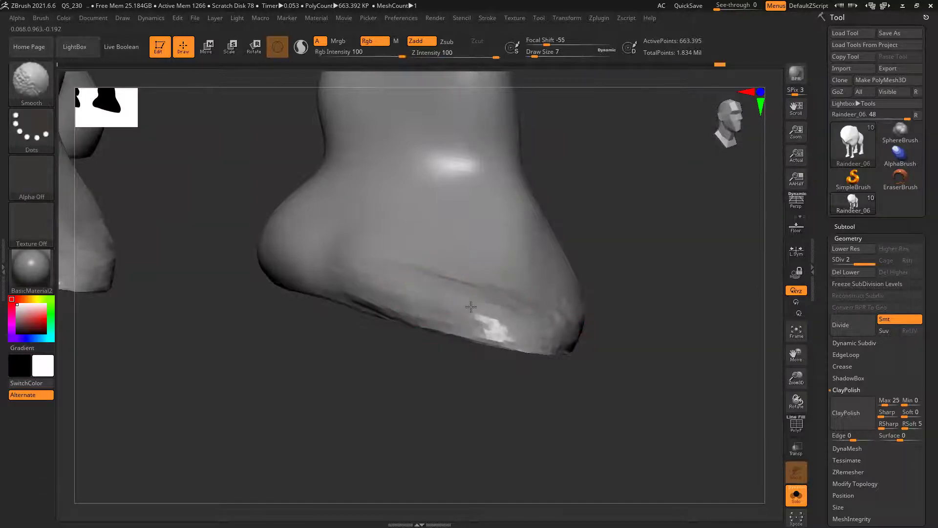
pyautogui.moveTo(667, 302)
pyautogui.keyDown('shift'); pyautogui.mouseDown()
pyautogui.moveTo(691, 310)
pyautogui.moveTo(471, 342)
pyautogui.mouseUp(); pyautogui.keyUp('shift')
pyautogui.moveTo(683, 282); pyautogui.dragTo(604, 332)
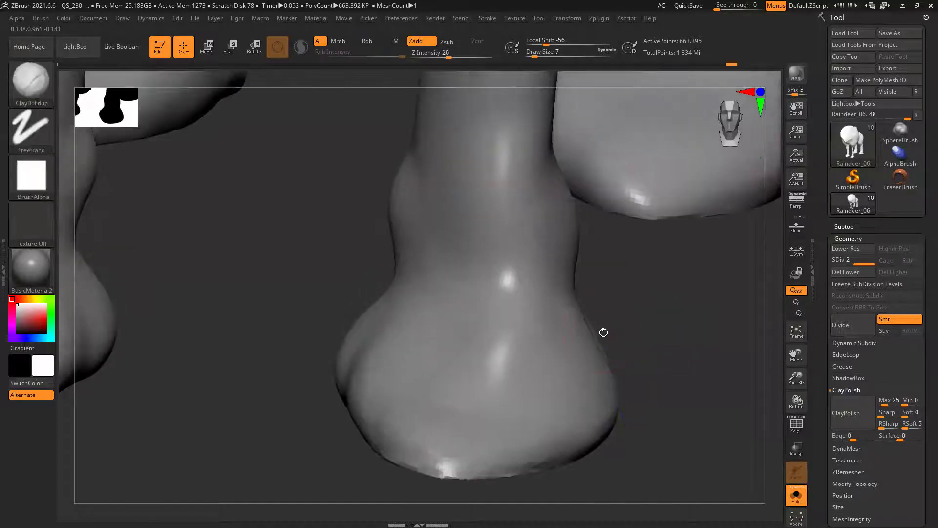
# - Carve a crease across the side of the front foot where the ankle meets the hoof, using DamStandard at draw size 7
pyautogui.press('b')
pyautogui.press('d')
pyautogui.press('s')
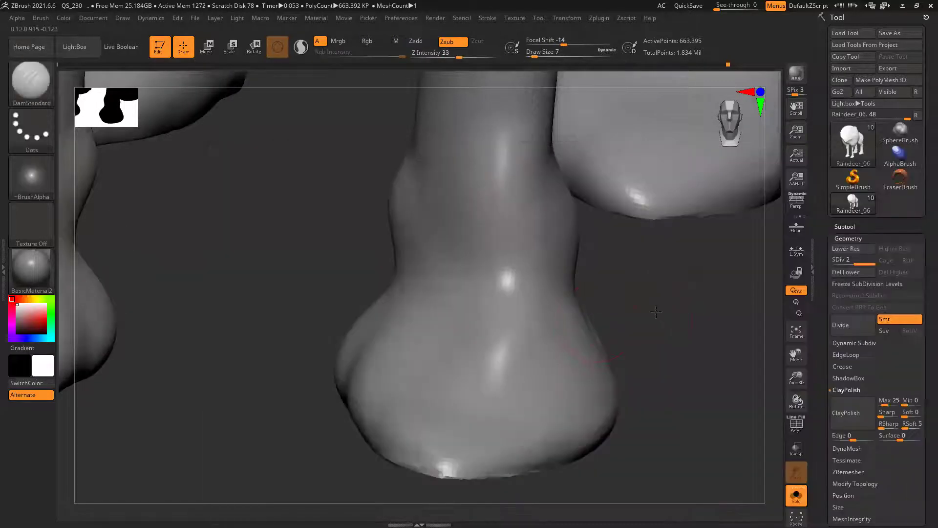
pyautogui.moveTo(656, 311); pyautogui.dragTo(581, 296)
pyautogui.moveTo(679, 293); pyautogui.dragTo(645, 318)
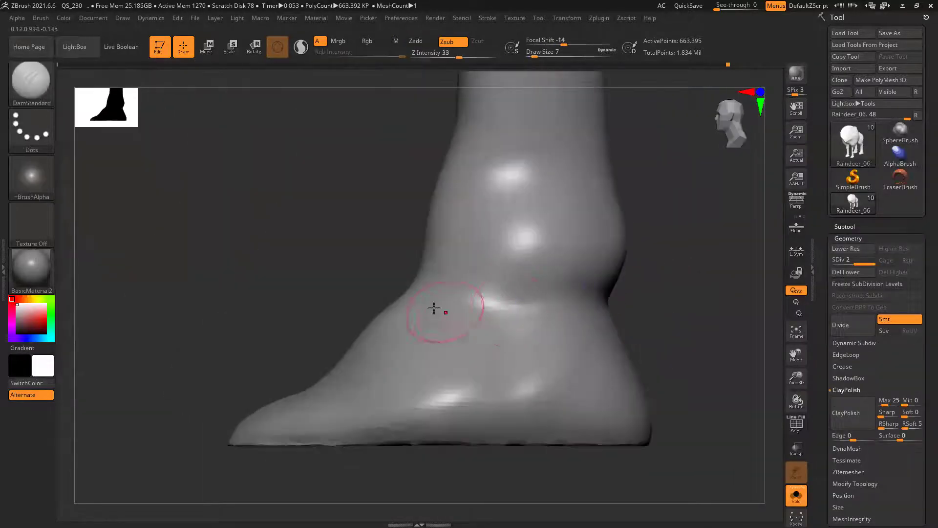
pyautogui.moveTo(510, 308)
pyautogui.mouseDown()
pyautogui.moveTo(606, 294)
pyautogui.moveTo(446, 310)
pyautogui.mouseUp()
# - Extend the crease between ankle and hoof around the front and back of the front foot with DamStandard at draw size 7
pyautogui.moveTo(352, 278); pyautogui.dragTo(428, 299)
pyautogui.moveTo(535, 276)
pyautogui.mouseDown()
pyautogui.moveTo(570, 276)
pyautogui.moveTo(514, 317)
pyautogui.mouseUp()
pyautogui.moveTo(428, 318)
pyautogui.mouseDown()
pyautogui.moveTo(290, 324)
pyautogui.moveTo(220, 309)
pyautogui.moveTo(430, 323)
pyautogui.mouseUp()
pyautogui.moveTo(581, 290)
pyautogui.mouseDown()
pyautogui.moveTo(445, 318)
pyautogui.moveTo(419, 313)
pyautogui.mouseUp()
pyautogui.moveTo(238, 282)
pyautogui.mouseDown()
pyautogui.moveTo(293, 280)
pyautogui.moveTo(386, 302)
pyautogui.mouseUp()
pyautogui.moveTo(302, 280); pyautogui.dragTo(210, 279)
pyautogui.moveTo(449, 292); pyautogui.dragTo(343, 306)
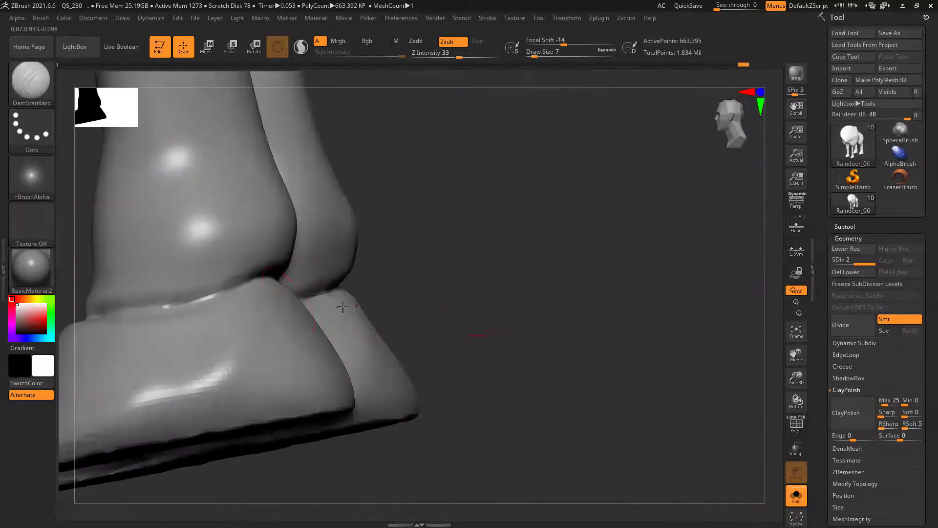
pyautogui.moveTo(110, 306); pyautogui.dragTo(301, 287)
# - Carve a crease across the side of the hind foot where the ankle meets the hoof, using DamStandard at draw size 7
pyautogui.keyDown('ctrl'); pyautogui.moveTo(579, 316); pyautogui.dragTo(573, 342, button='right'); pyautogui.keyUp('ctrl')
pyautogui.keyDown('ctrl'); pyautogui.moveTo(474, 323); pyautogui.dragTo(518, 412, button='right'); pyautogui.keyUp('ctrl')
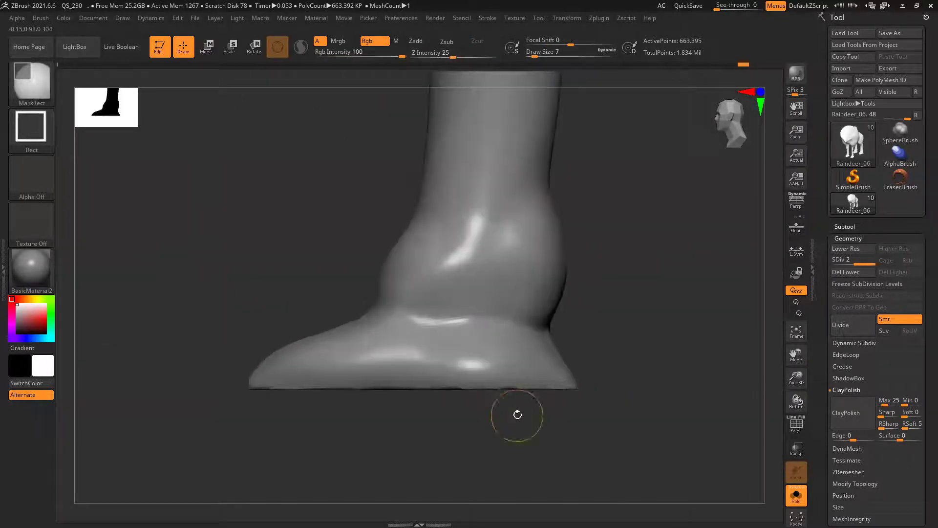
pyautogui.moveTo(389, 309); pyautogui.dragTo(474, 321)
pyautogui.hotkey('ctrl', 'z')
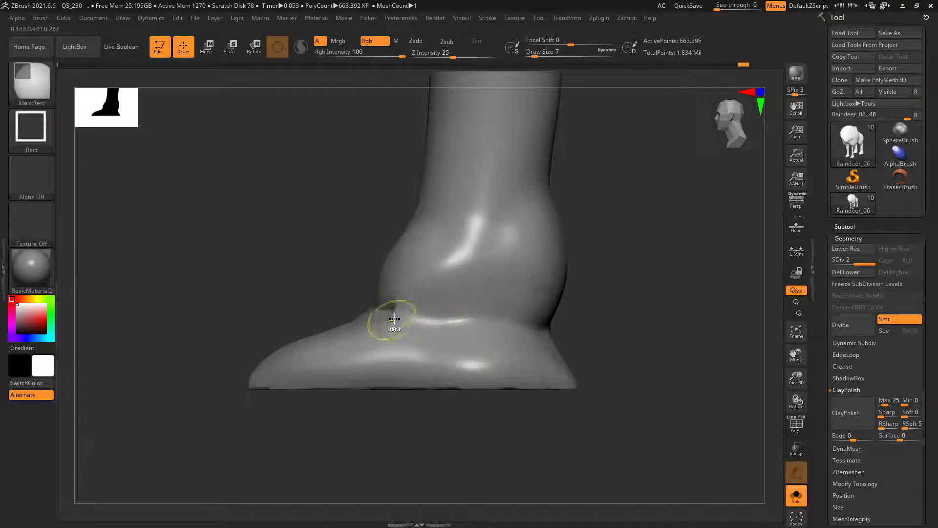
pyautogui.moveTo(391, 311); pyautogui.dragTo(549, 320)
pyautogui.moveTo(452, 321); pyautogui.dragTo(472, 320)
pyautogui.moveTo(471, 321); pyautogui.dragTo(357, 320, button='right')
pyautogui.moveTo(511, 321)
pyautogui.mouseDown()
pyautogui.moveTo(626, 311)
pyautogui.moveTo(470, 321)
pyautogui.mouseUp()
pyautogui.moveTo(298, 338)
pyautogui.mouseDown(button='right')
pyautogui.moveTo(408, 333)
pyautogui.moveTo(377, 339)
pyautogui.mouseUp(button='right')
pyautogui.moveTo(666, 311); pyautogui.dragTo(561, 336)
# - Continue the hind foot's ankle crease across the front and around to its other side with DamStandard
pyautogui.moveTo(423, 321); pyautogui.dragTo(490, 396, button='right')
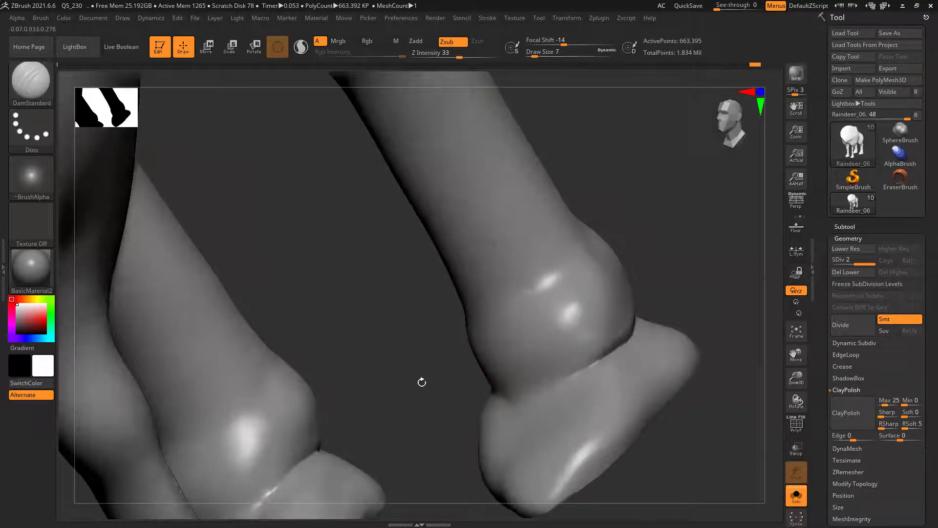
pyautogui.moveTo(422, 381); pyautogui.dragTo(501, 394, button='right')
pyautogui.moveTo(705, 320); pyautogui.dragTo(511, 402, button='right')
pyautogui.moveTo(479, 386)
pyautogui.mouseDown()
pyautogui.moveTo(530, 394)
pyautogui.moveTo(623, 359)
pyautogui.mouseUp()
pyautogui.moveTo(537, 392); pyautogui.dragTo(591, 373)
pyautogui.moveTo(597, 362)
pyautogui.keyDown('ctrl'); pyautogui.mouseDown(button='right')
pyautogui.moveTo(704, 344)
pyautogui.moveTo(570, 337)
pyautogui.moveTo(571, 404)
pyautogui.moveTo(677, 291)
pyautogui.mouseUp(button='right'); pyautogui.keyUp('ctrl')
# - Reshape the upper slope of the hind hoof's toe in side view with the Move brush at draw size 18
pyautogui.hotkey('alt', 'shift')
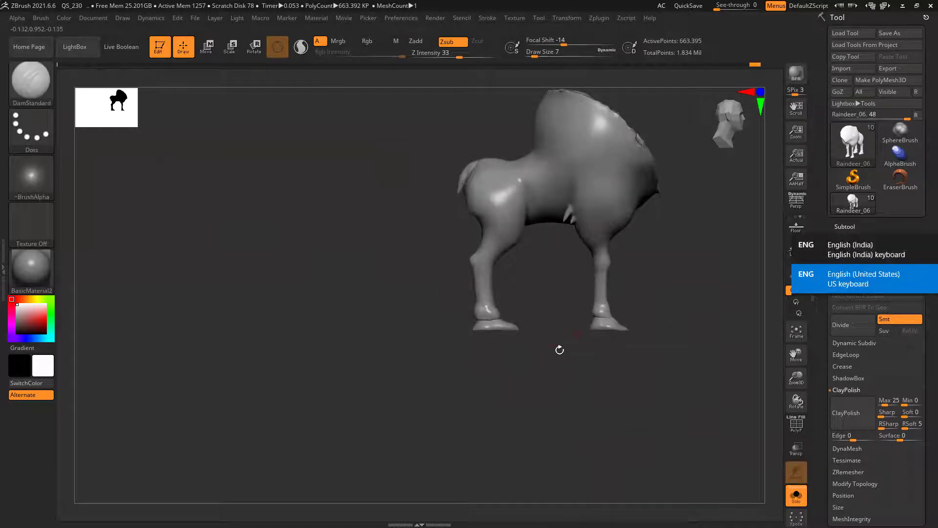
pyautogui.moveTo(503, 350); pyautogui.dragTo(506, 328, button='right')
pyautogui.keyDown('ctrl'); pyautogui.moveTo(506, 328); pyautogui.dragTo(266, 314, button='right'); pyautogui.keyUp('ctrl')
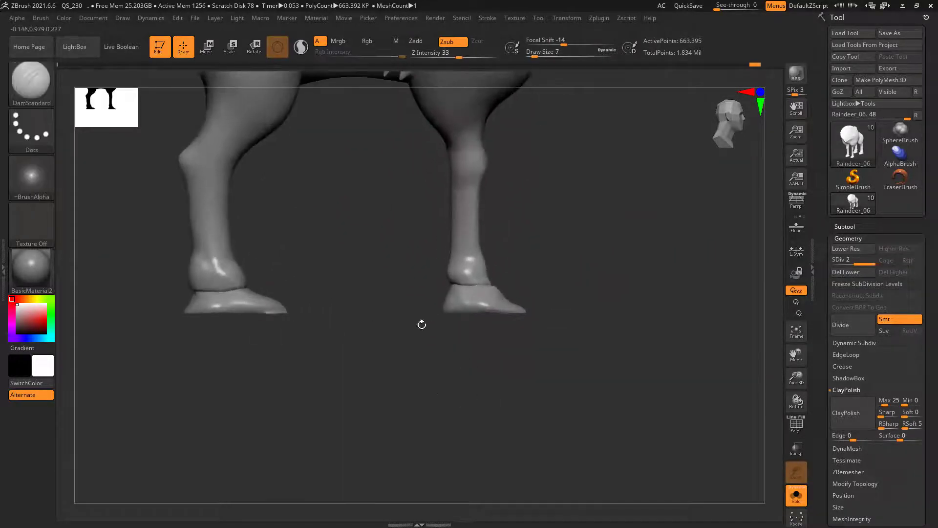
pyautogui.moveTo(376, 320)
pyautogui.keyDown('alt'); pyautogui.mouseDown(button='right')
pyautogui.moveTo(367, 308)
pyautogui.moveTo(469, 408)
pyautogui.mouseUp(button='right'); pyautogui.keyUp('alt')
pyautogui.press('b')
pyautogui.press('m')
pyautogui.press('v')
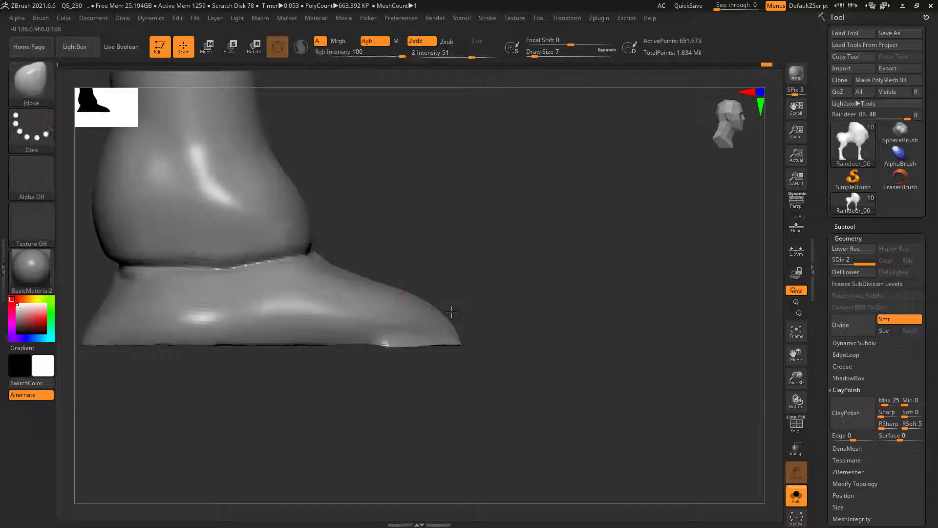
pyautogui.keyDown('ctrl'); pyautogui.keyDown('shift'); pyautogui.click(614, 293); pyautogui.keyUp('shift'); pyautogui.keyUp('ctrl')
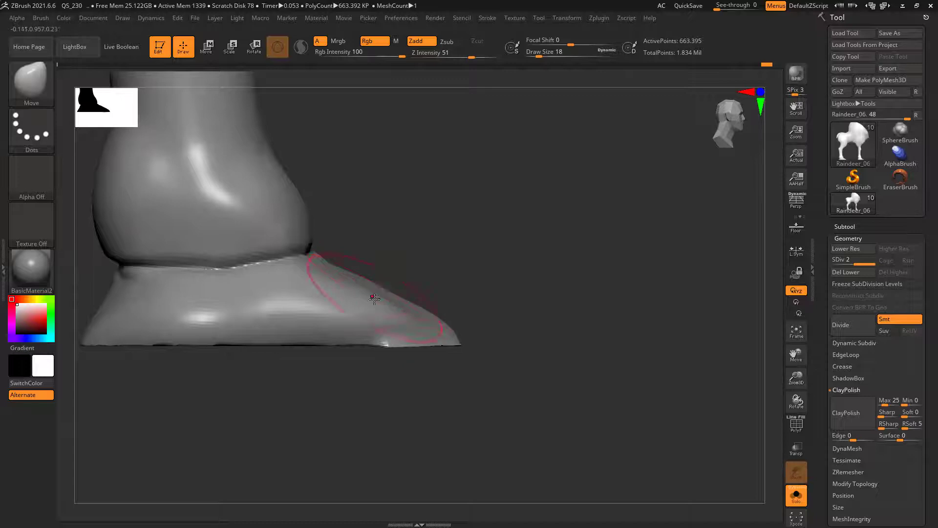
pyautogui.press('shift')
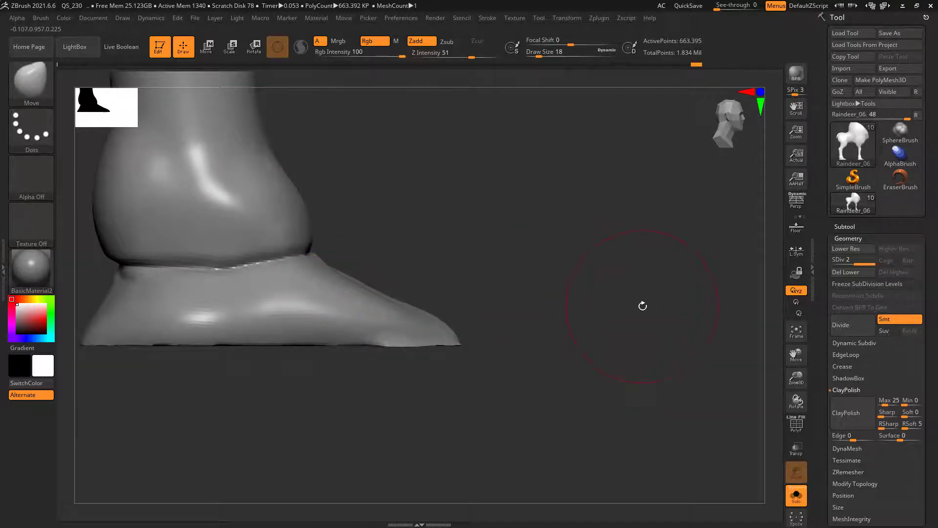
# - Straighten the front hoof's toe slope with the Move brush at draw size 22 and smooth the hoof's lower edge
pyautogui.keyDown('ctrl'); pyautogui.moveTo(706, 243); pyautogui.dragTo(639, 256, button='right'); pyautogui.keyUp('ctrl')
pyautogui.moveTo(706, 303)
pyautogui.keyDown('alt'); pyautogui.mouseDown(button='right')
pyautogui.moveTo(484, 271)
pyautogui.moveTo(542, 342)
pyautogui.mouseUp(button='right'); pyautogui.keyUp('alt')
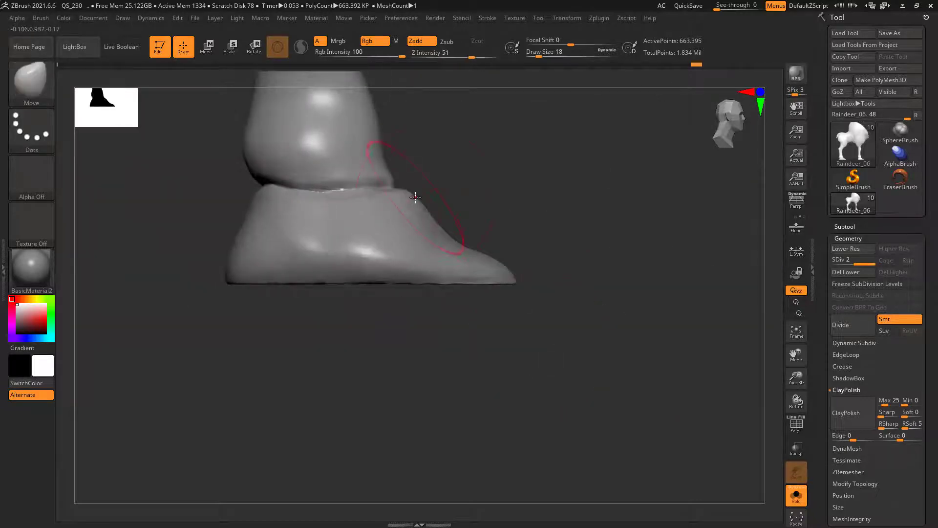
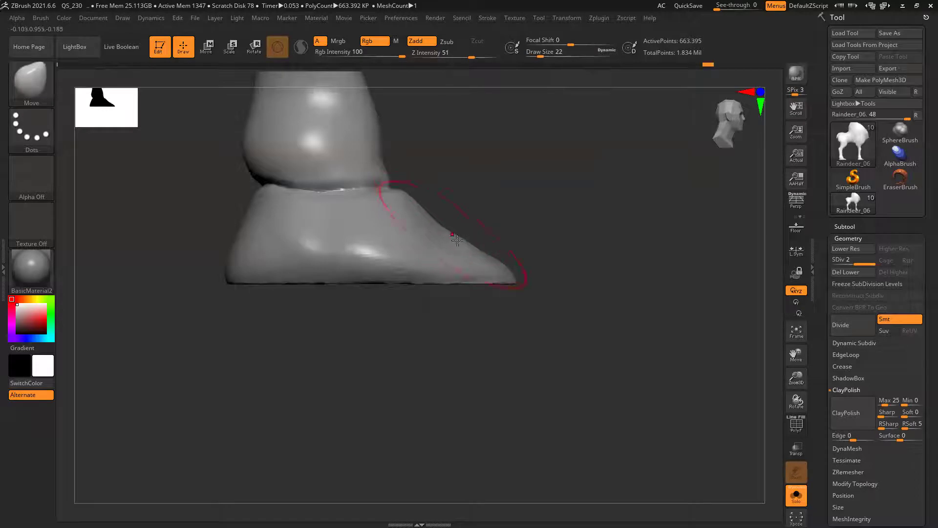
pyautogui.keyDown('ctrl'); pyautogui.moveTo(622, 226); pyautogui.dragTo(660, 277); pyautogui.keyUp('ctrl')
pyautogui.keyDown('shift'); pyautogui.moveTo(267, 267); pyautogui.dragTo(276, 272); pyautogui.keyUp('shift')
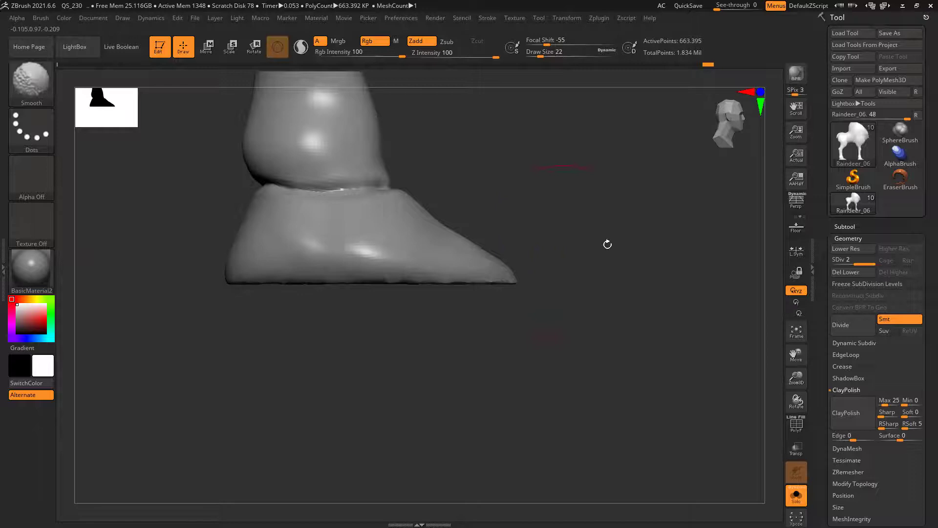
# - Turn Solo off to show all subtools and examine the whole reindeer from the side and front
pyautogui.moveTo(594, 346)
pyautogui.keyDown('ctrl'); pyautogui.mouseDown(button='right')
pyautogui.moveTo(453, 326)
pyautogui.moveTo(455, 379)
pyautogui.moveTo(476, 400)
pyautogui.mouseUp(button='right'); pyautogui.keyUp('ctrl')
pyautogui.keyDown('ctrl'); pyautogui.moveTo(476, 400); pyautogui.dragTo(469, 314, button='right'); pyautogui.keyUp('ctrl')
pyautogui.moveTo(576, 303); pyautogui.dragTo(537, 304, button='right')
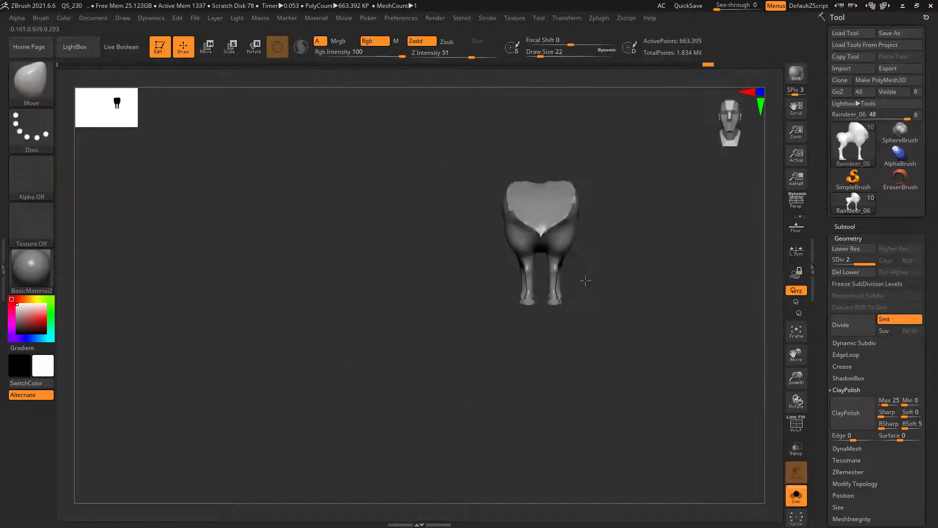
pyautogui.keyDown('alt'); pyautogui.moveTo(585, 279); pyautogui.dragTo(537, 287, button='right'); pyautogui.keyUp('alt')
pyautogui.click(795, 496)
pyautogui.keyDown('alt'); pyautogui.moveTo(586, 331); pyautogui.dragTo(503, 355, button='right'); pyautogui.keyUp('alt')
pyautogui.keyDown('alt'); pyautogui.moveTo(434, 312); pyautogui.dragTo(457, 331, button='right'); pyautogui.keyUp('alt')
pyautogui.keyDown('ctrl'); pyautogui.moveTo(457, 331); pyautogui.dragTo(459, 387, button='right'); pyautogui.keyUp('ctrl')
pyautogui.keyDown('alt'); pyautogui.moveTo(597, 166); pyautogui.dragTo(603, 358, button='right'); pyautogui.keyUp('alt')
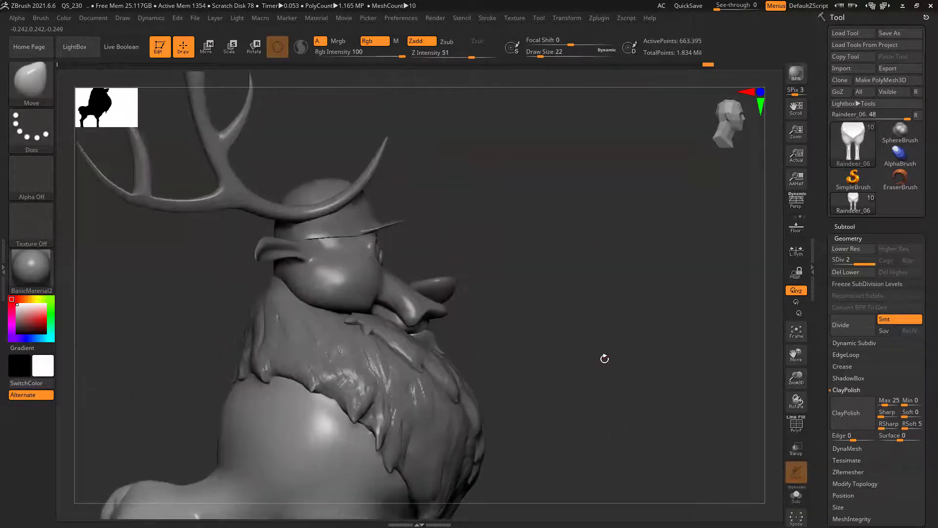
pyautogui.keyDown('alt'); pyautogui.moveTo(540, 255); pyautogui.dragTo(576, 280, button='right'); pyautogui.keyUp('alt')
pyautogui.moveTo(602, 363); pyautogui.dragTo(530, 370, button='right')
pyautogui.keyDown('alt'); pyautogui.moveTo(646, 311); pyautogui.dragTo(592, 212, button='right'); pyautogui.keyUp('alt')
pyautogui.keyDown('alt'); pyautogui.moveTo(649, 403); pyautogui.dragTo(540, 314); pyautogui.keyUp('alt')
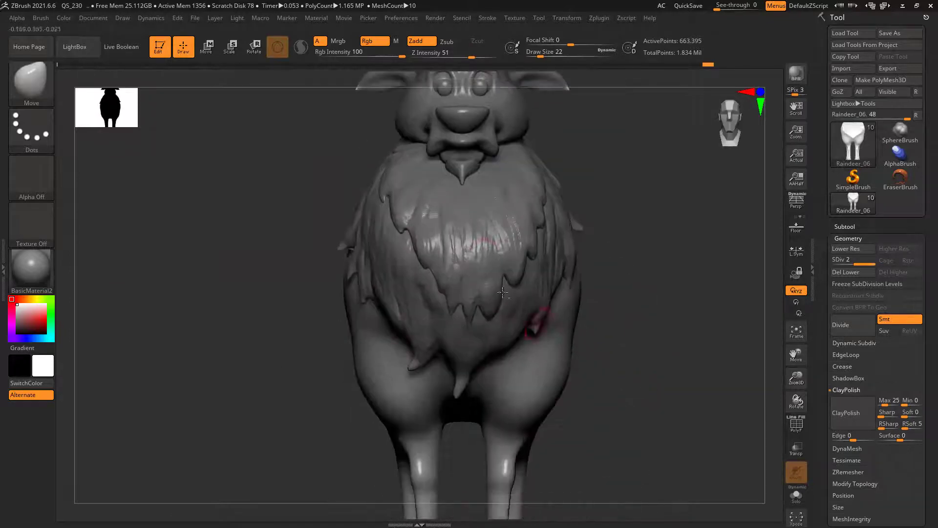
# - Select the chest fur subtools, open the Deformation settings, and examine the fur layers from the side
pyautogui.keyDown('alt'); pyautogui.click(541, 314); pyautogui.keyUp('alt')
pyautogui.click(847, 238)
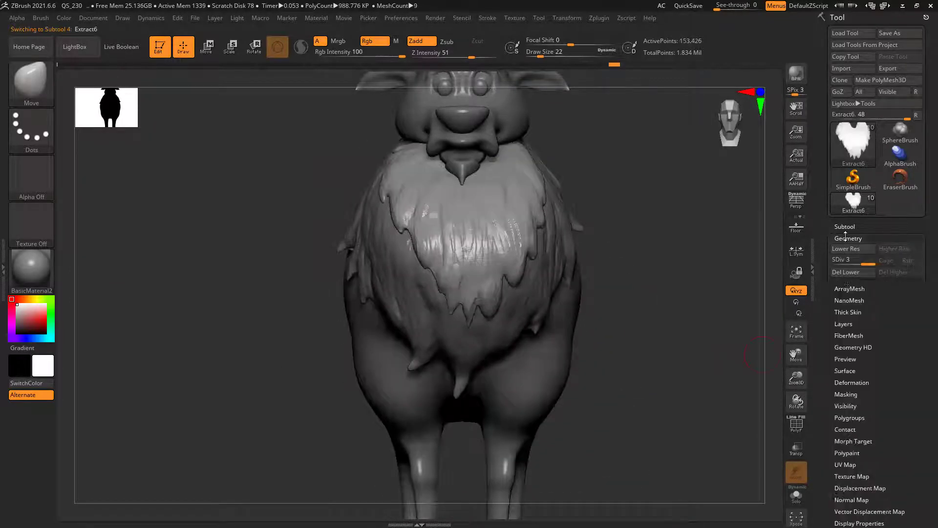
pyautogui.click(847, 344)
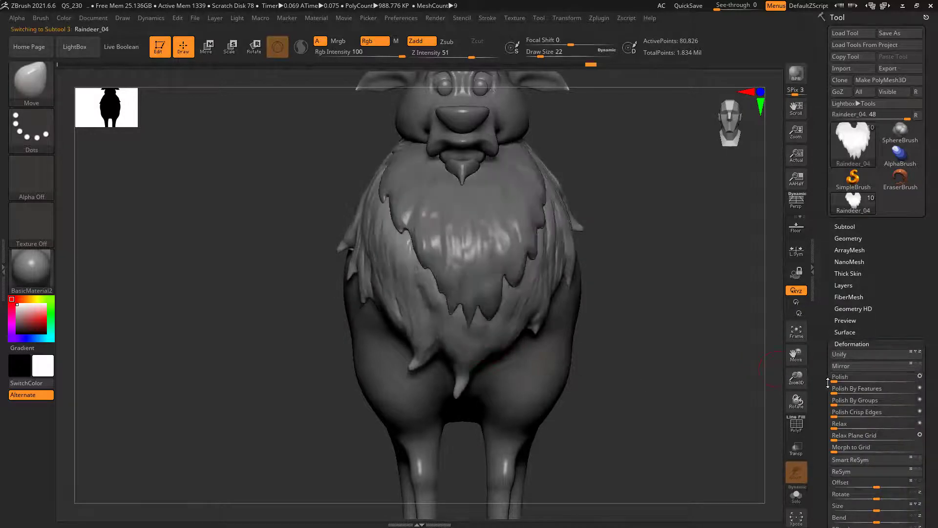
pyautogui.moveTo(673, 381); pyautogui.dragTo(389, 268)
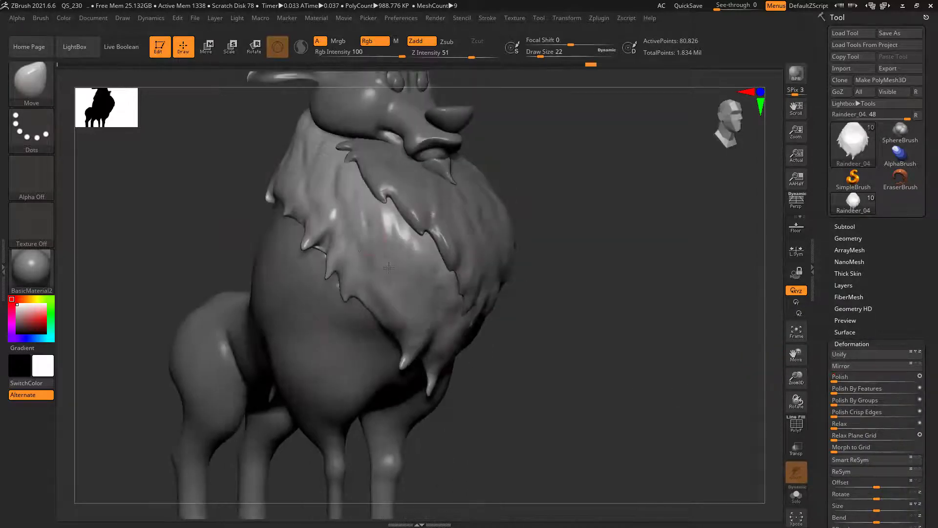
pyautogui.moveTo(587, 286); pyautogui.dragTo(382, 217)
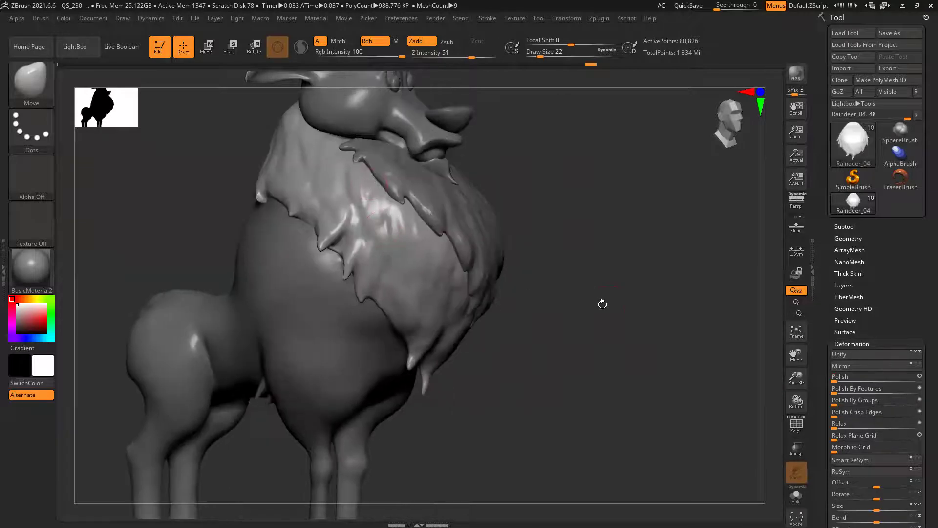
pyautogui.moveTo(603, 304); pyautogui.dragTo(382, 216)
pyautogui.moveTo(559, 311); pyautogui.dragTo(604, 288)
pyautogui.moveTo(699, 342); pyautogui.dragTo(674, 309)
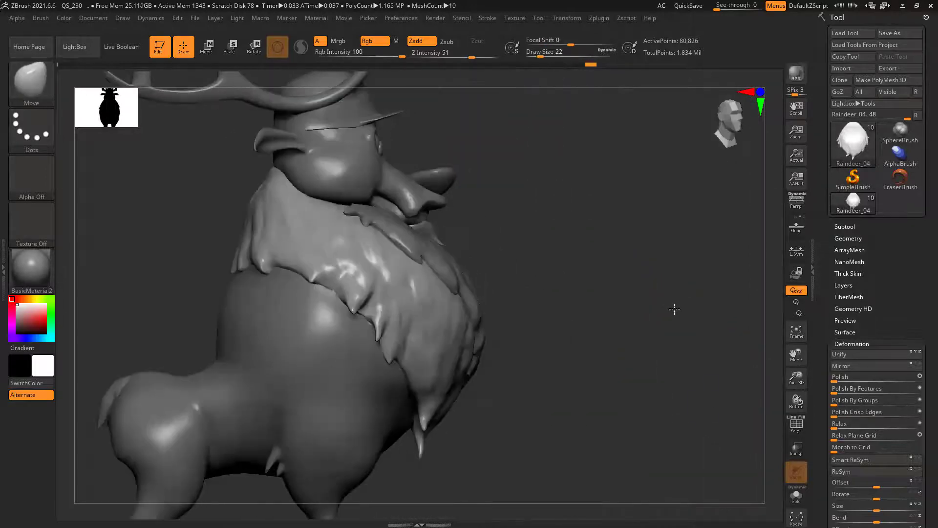
# - Select the antlers subtool, isolate it with Solo, and frame the branching tines up close
pyautogui.keyDown('alt'); pyautogui.moveTo(567, 185); pyautogui.dragTo(672, 377); pyautogui.keyUp('alt')
pyautogui.keyDown('alt'); pyautogui.click(335, 277); pyautogui.keyUp('alt')
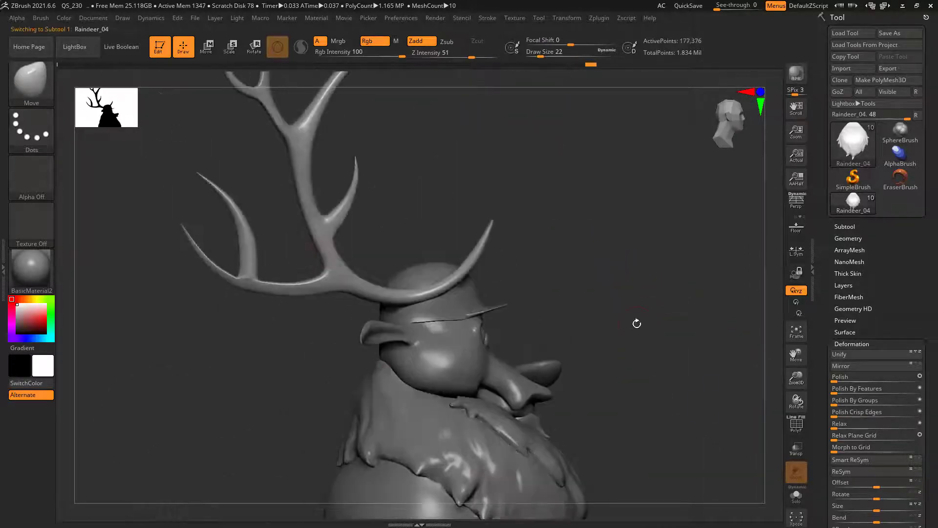
pyautogui.moveTo(409, 317)
pyautogui.keyDown('ctrl'); pyautogui.mouseDown(button='right')
pyautogui.moveTo(409, 336)
pyautogui.moveTo(587, 343)
pyautogui.mouseUp(button='right'); pyautogui.keyUp('ctrl')
pyautogui.click(796, 495)
pyautogui.moveTo(584, 341); pyautogui.dragTo(548, 424)
pyautogui.moveTo(549, 425); pyautogui.dragTo(494, 354, button='right')
pyautogui.moveTo(650, 312); pyautogui.dragTo(551, 345, button='right')
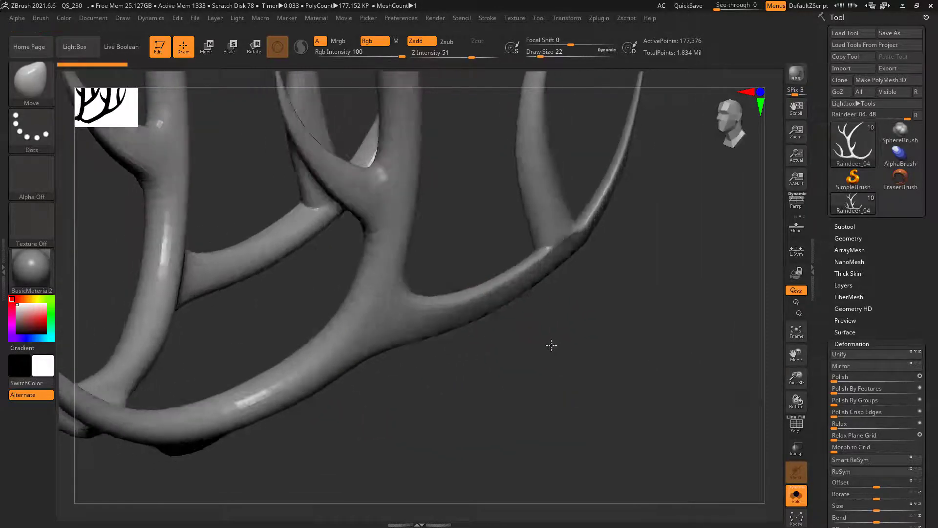
pyautogui.moveTo(552, 345); pyautogui.dragTo(533, 344)
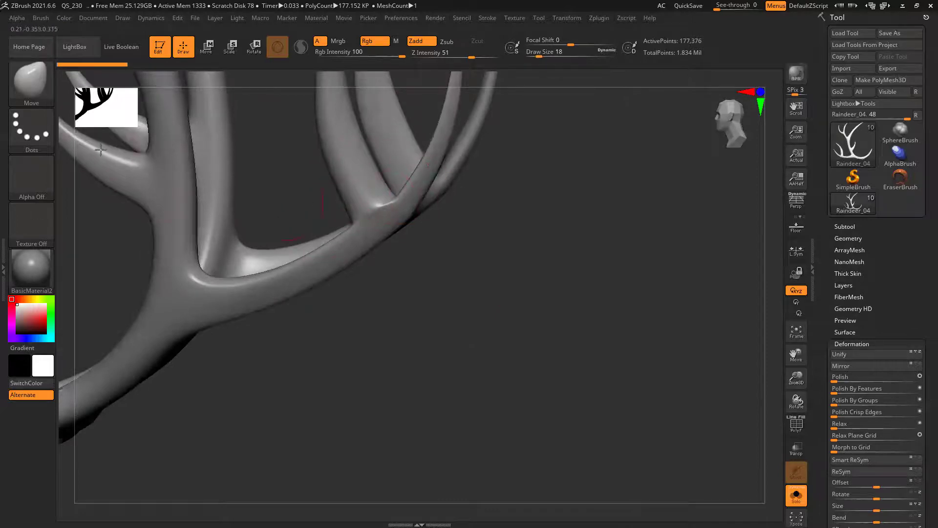
# - Lower the antlers one subdivision level and thicken the side branch up to its fork with ClayBuildup at draw size 18
pyautogui.click(32, 79)
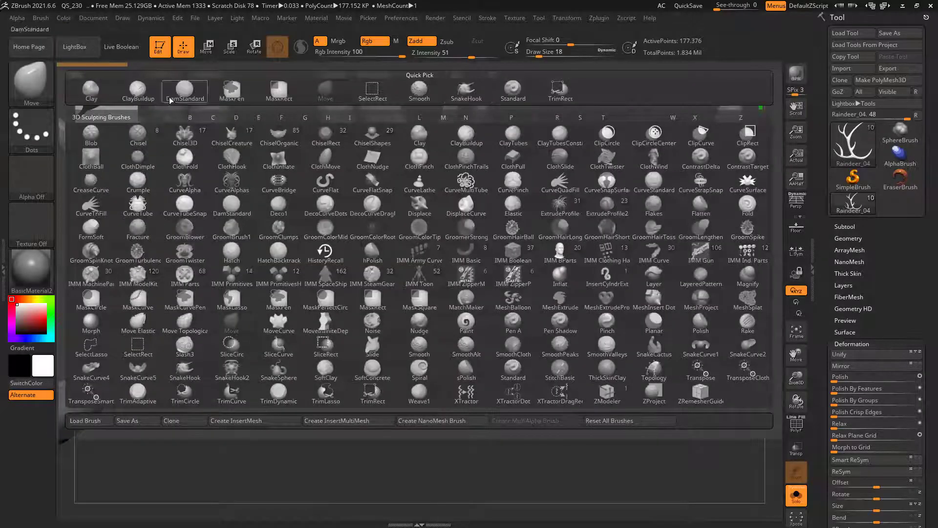
pyautogui.click(138, 90)
pyautogui.moveTo(363, 241)
pyautogui.mouseDown()
pyautogui.moveTo(337, 255)
pyautogui.moveTo(397, 209)
pyautogui.mouseUp()
pyautogui.moveTo(324, 262); pyautogui.dragTo(357, 249)
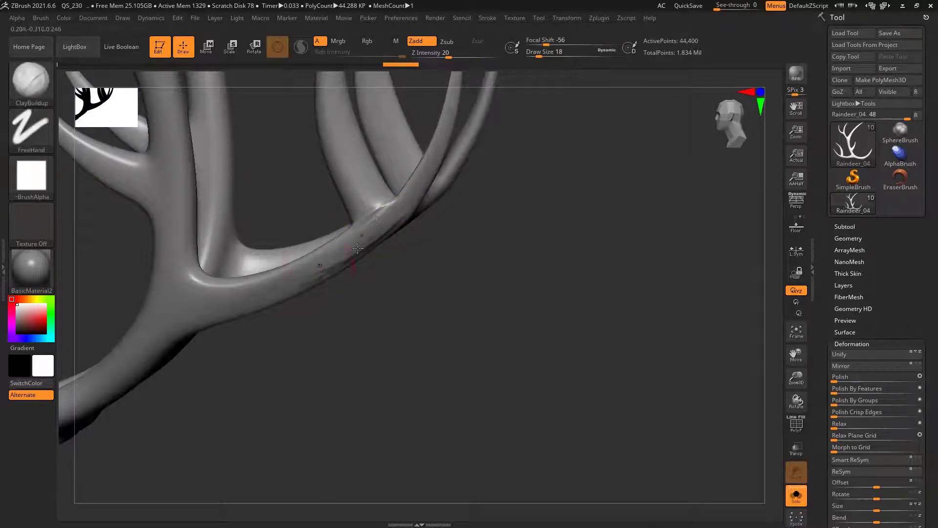
pyautogui.moveTo(220, 295); pyautogui.dragTo(303, 286)
pyautogui.moveTo(209, 315)
pyautogui.mouseDown()
pyautogui.moveTo(295, 293)
pyautogui.moveTo(397, 211)
pyautogui.mouseUp()
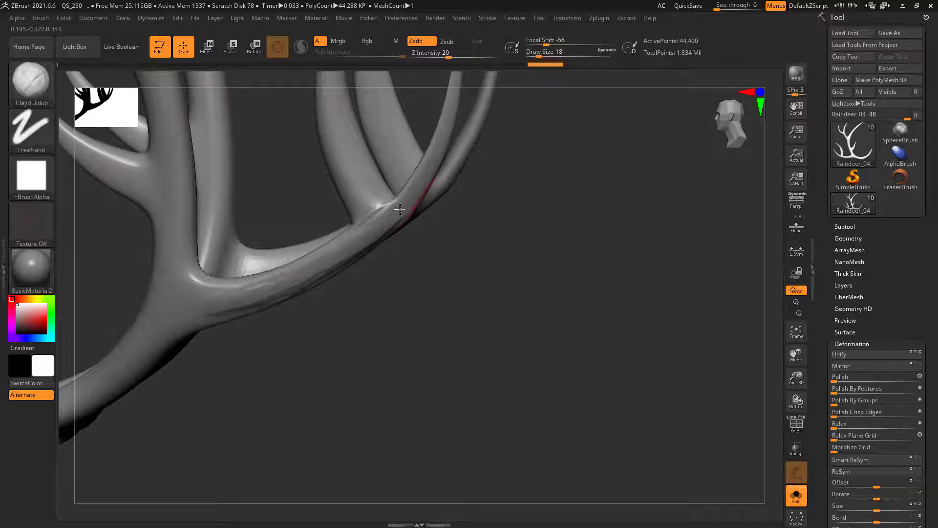
pyautogui.moveTo(358, 235); pyautogui.dragTo(401, 211)
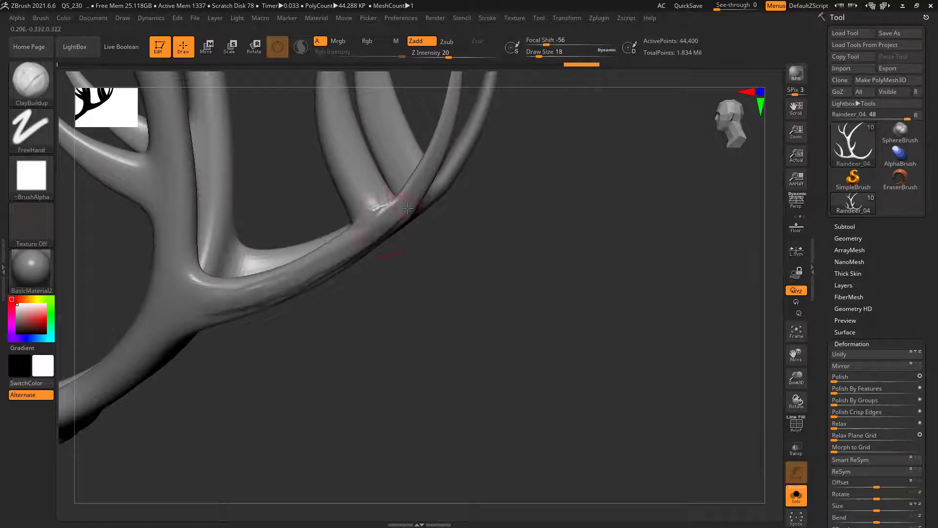
pyautogui.moveTo(288, 279); pyautogui.dragTo(161, 332)
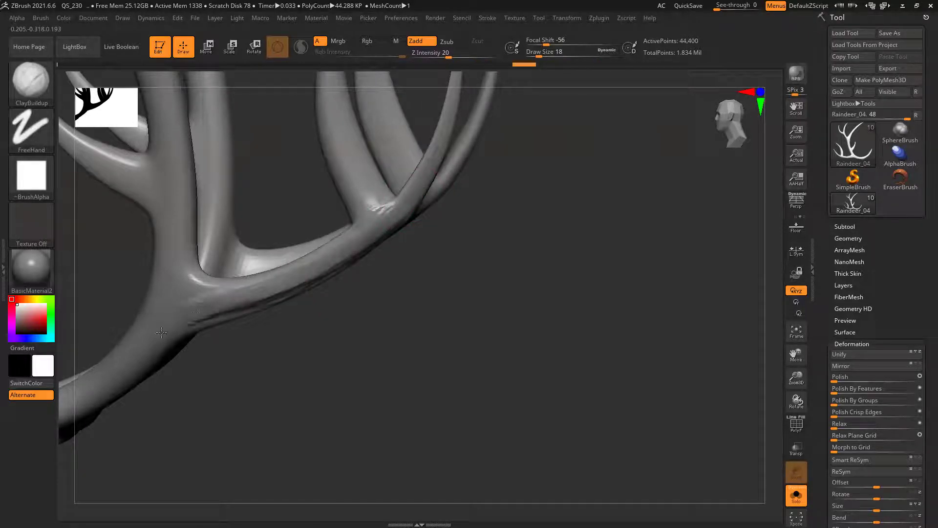
# - Smooth the built-up clay along the antler's side branch and around its tine junction
pyautogui.press('shift')
pyautogui.keyDown('shift'); pyautogui.moveTo(299, 283); pyautogui.dragTo(198, 317); pyautogui.keyUp('shift')
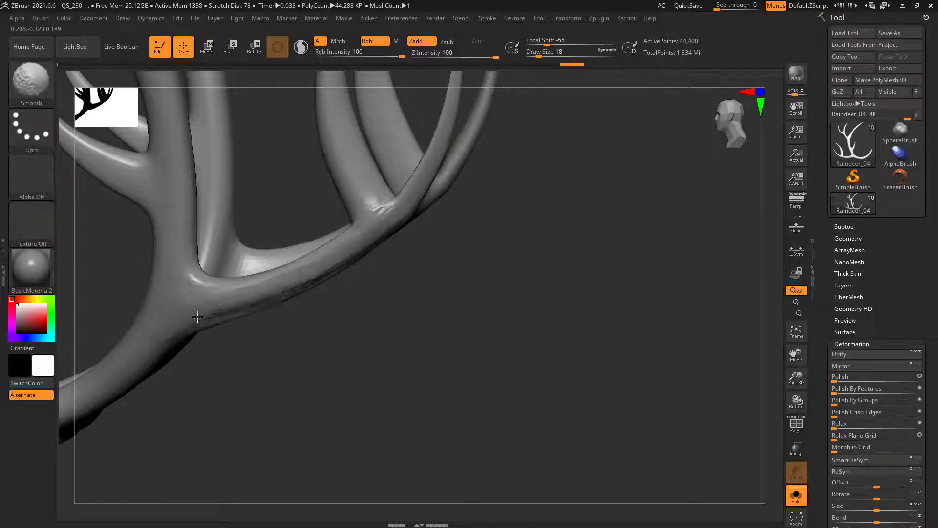
pyautogui.moveTo(553, 224)
pyautogui.keyDown('alt'); pyautogui.mouseDown()
pyautogui.moveTo(513, 256)
pyautogui.moveTo(433, 230)
pyautogui.mouseUp(); pyautogui.keyUp('alt')
pyautogui.keyDown('shift'); pyautogui.moveTo(370, 247); pyautogui.dragTo(336, 242); pyautogui.keyUp('shift')
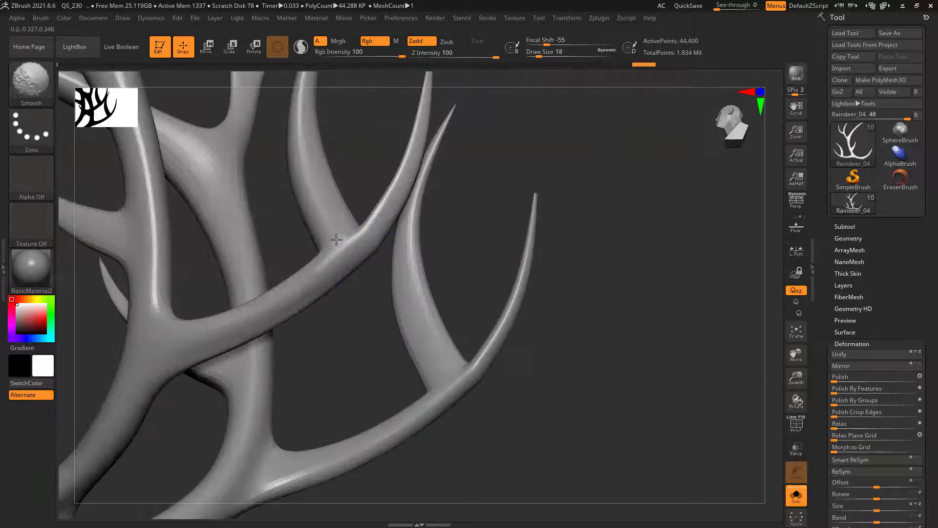
pyautogui.moveTo(368, 324); pyautogui.dragTo(338, 272)
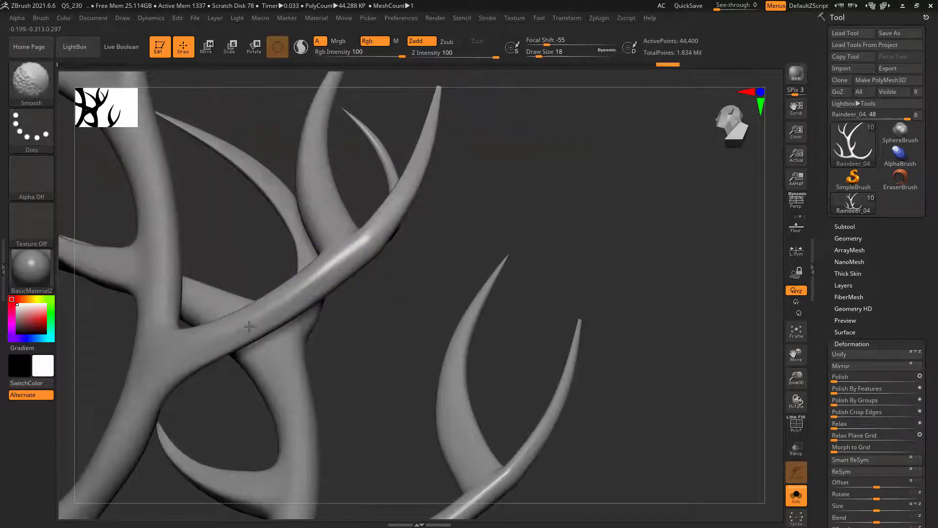
pyautogui.moveTo(461, 206); pyautogui.dragTo(401, 238)
# - Fill the hollow where the antler's side branch splits from the main beam with ClayBuildup and smooth the fork
pyautogui.moveTo(500, 276); pyautogui.dragTo(335, 245)
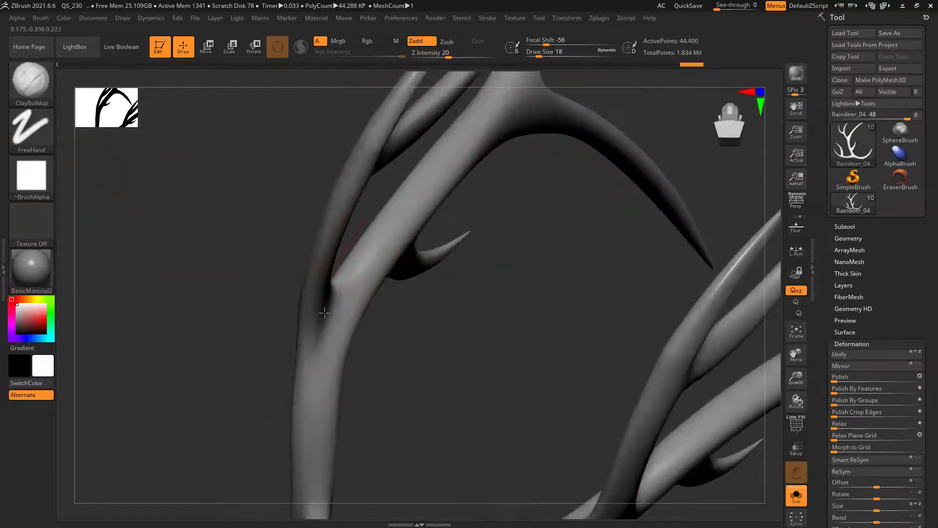
pyautogui.hotkey('ctrl', 'z')
pyautogui.moveTo(424, 323)
pyautogui.mouseDown()
pyautogui.moveTo(371, 280)
pyautogui.moveTo(356, 350)
pyautogui.mouseUp()
pyautogui.moveTo(340, 299); pyautogui.dragTo(344, 359)
pyautogui.moveTo(337, 317); pyautogui.dragTo(338, 367)
pyautogui.moveTo(346, 293)
pyautogui.mouseDown()
pyautogui.moveTo(364, 338)
pyautogui.moveTo(341, 378)
pyautogui.moveTo(336, 358)
pyautogui.moveTo(353, 374)
pyautogui.mouseUp()
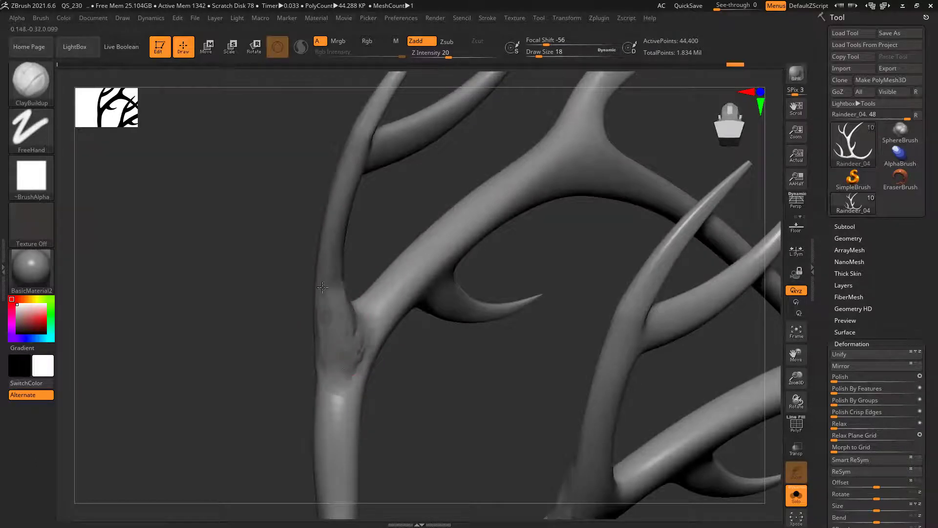
pyautogui.moveTo(344, 304)
pyautogui.keyDown('shift'); pyautogui.mouseDown()
pyautogui.moveTo(360, 332)
pyautogui.moveTo(342, 386)
pyautogui.mouseUp(); pyautogui.keyUp('shift')
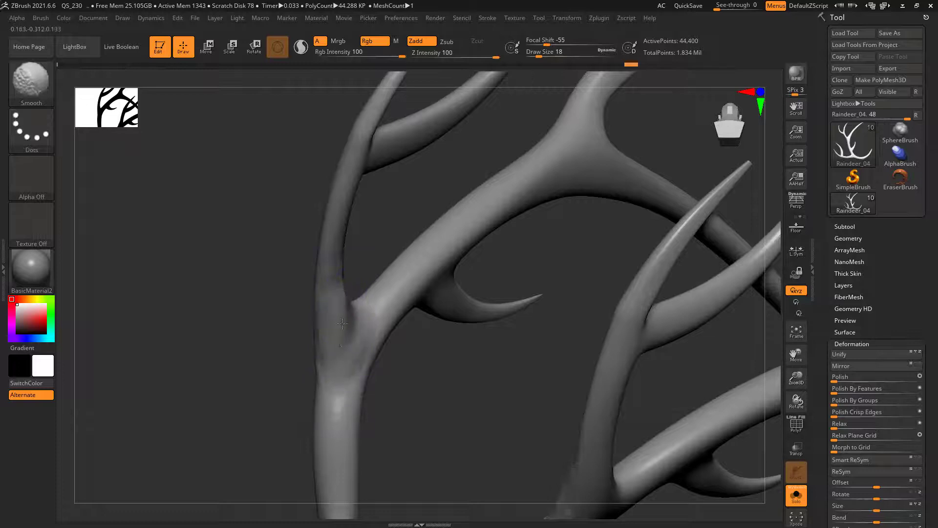
pyautogui.moveTo(340, 274); pyautogui.dragTo(337, 220)
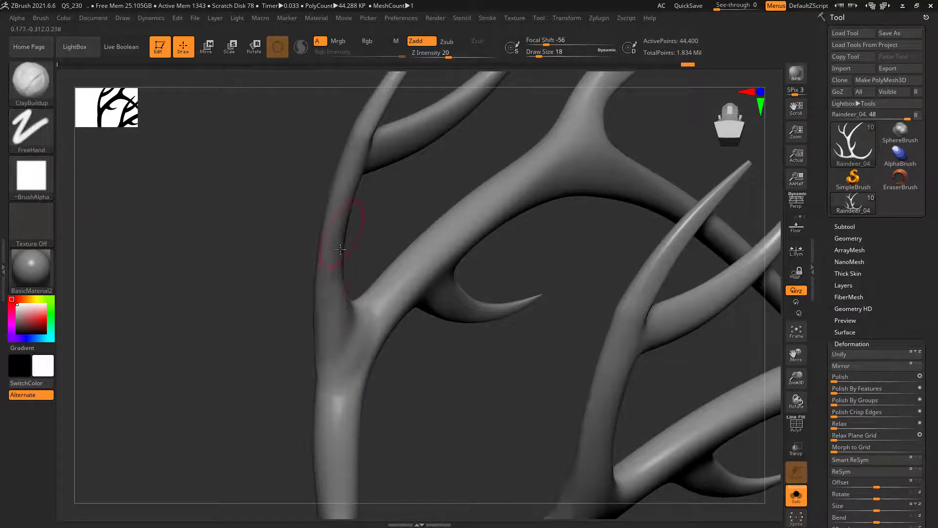
# - Smooth the antler's side branch around its upper tine fork from the outer and inner sides
pyautogui.moveTo(413, 211)
pyautogui.mouseDown()
pyautogui.moveTo(391, 206)
pyautogui.moveTo(345, 158)
pyautogui.moveTo(371, 167)
pyautogui.moveTo(333, 177)
pyautogui.moveTo(451, 124)
pyautogui.mouseUp()
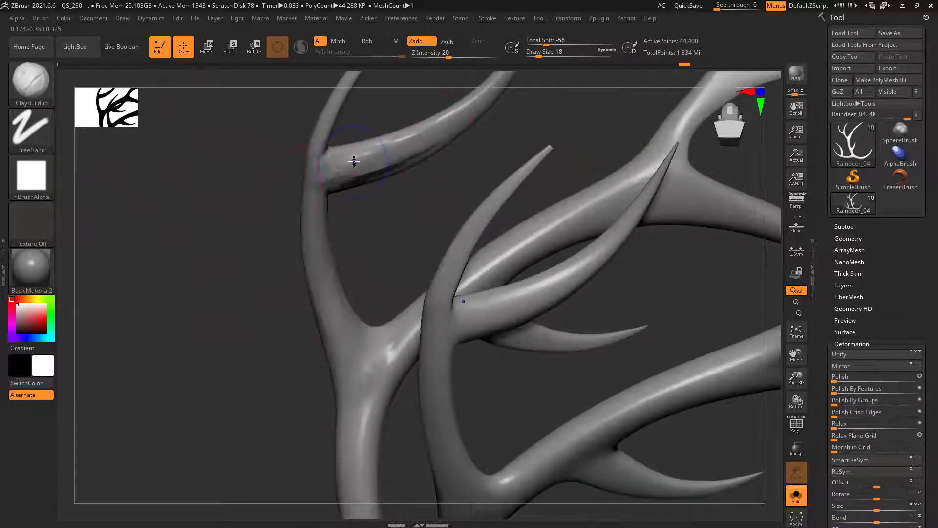
pyautogui.press('shift')
pyautogui.keyDown('shift'); pyautogui.moveTo(322, 180); pyautogui.dragTo(440, 128); pyautogui.keyUp('shift')
pyautogui.moveTo(357, 151)
pyautogui.keyDown('shift'); pyautogui.mouseDown()
pyautogui.moveTo(430, 130)
pyautogui.moveTo(385, 149)
pyautogui.moveTo(380, 170)
pyautogui.mouseUp(); pyautogui.keyUp('shift')
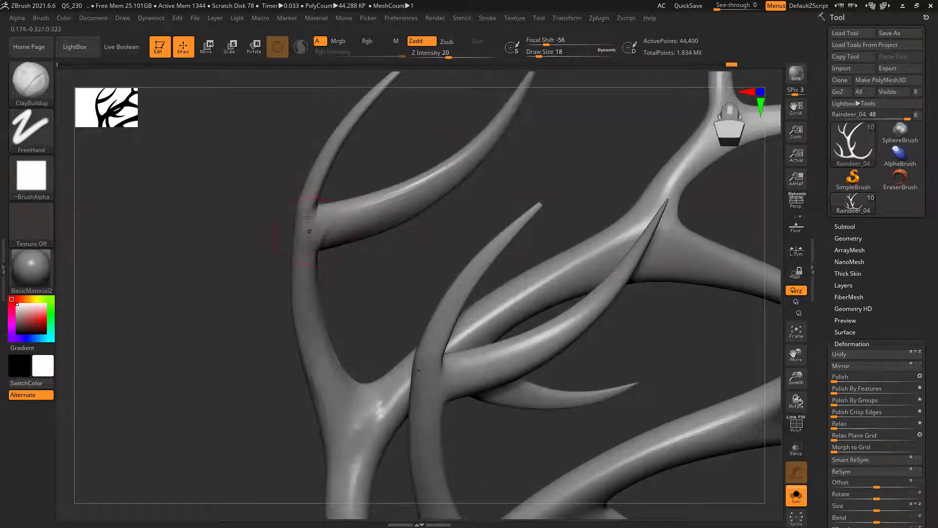
pyautogui.press('shift')
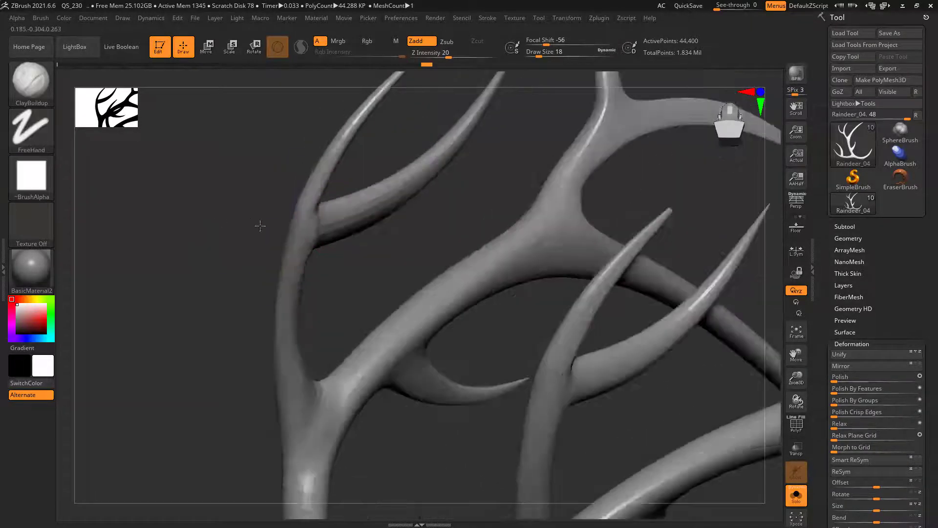
pyautogui.moveTo(260, 224); pyautogui.dragTo(340, 210)
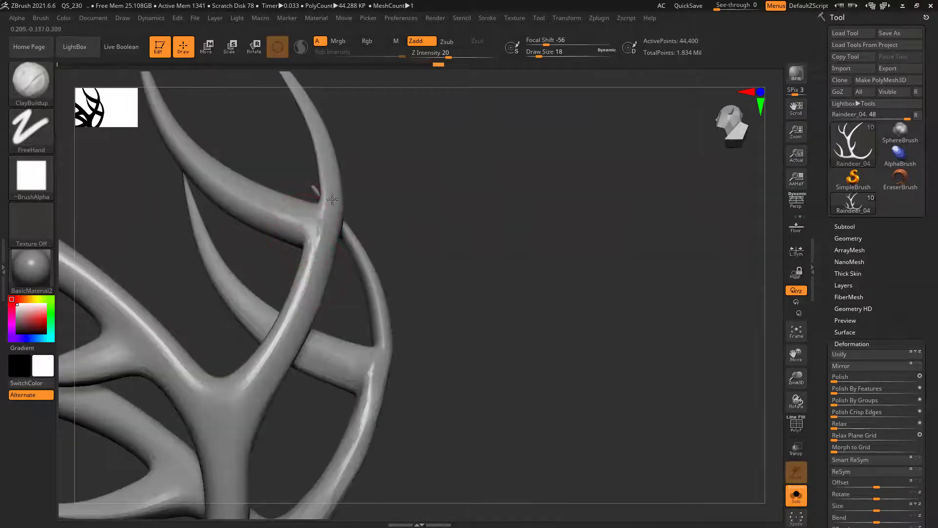
pyautogui.press('shift')
pyautogui.moveTo(436, 221)
pyautogui.mouseDown()
pyautogui.moveTo(439, 241)
pyautogui.moveTo(383, 255)
pyautogui.mouseUp()
pyautogui.press('shift')
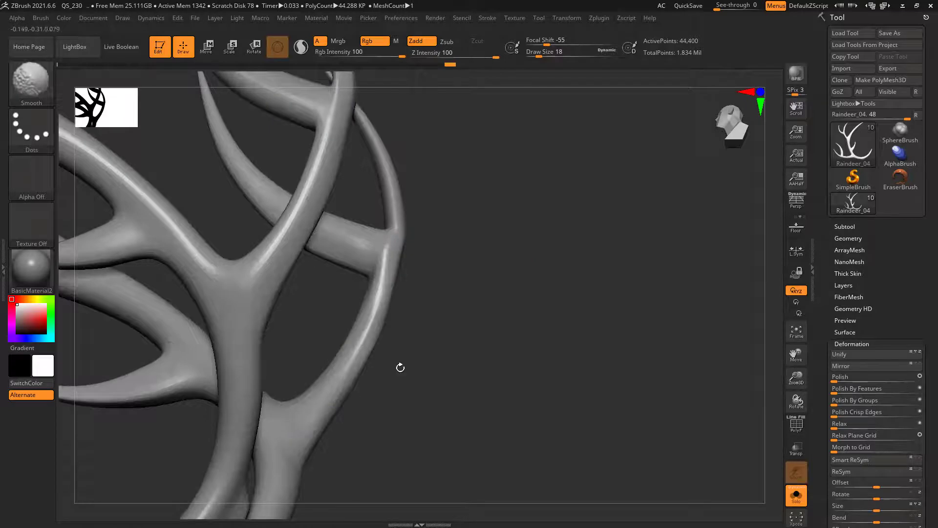
# - Build up the junction where the rear tines split on the lower antler branch with ClayBuildup
pyautogui.keyDown('alt'); pyautogui.moveTo(492, 346); pyautogui.dragTo(591, 264); pyautogui.keyUp('alt')
pyautogui.press('ctrl')
pyautogui.keyDown('ctrl'); pyautogui.moveTo(604, 339); pyautogui.dragTo(546, 238, button='right'); pyautogui.keyUp('ctrl')
pyautogui.moveTo(546, 237)
pyautogui.mouseDown()
pyautogui.moveTo(538, 274)
pyautogui.moveTo(444, 281)
pyautogui.moveTo(515, 265)
pyautogui.moveTo(532, 312)
pyautogui.moveTo(396, 342)
pyautogui.moveTo(443, 363)
pyautogui.mouseUp()
pyautogui.keyDown('alt'); pyautogui.moveTo(444, 364); pyautogui.dragTo(467, 413, button='right'); pyautogui.keyUp('alt')
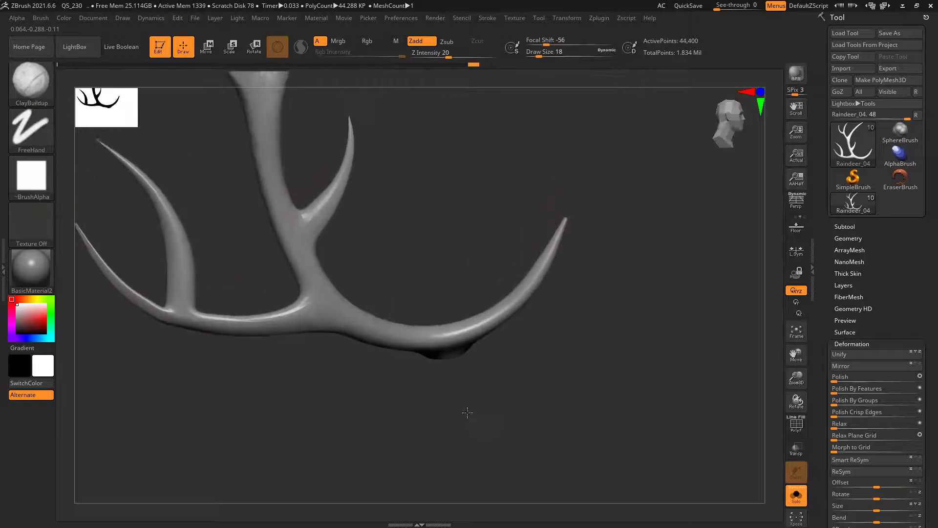
pyautogui.keyDown('alt'); pyautogui.moveTo(383, 406); pyautogui.dragTo(582, 382, button='right'); pyautogui.keyUp('alt')
pyautogui.keyDown('ctrl'); pyautogui.moveTo(463, 266); pyautogui.dragTo(473, 368, button='right'); pyautogui.keyUp('ctrl')
pyautogui.moveTo(472, 369); pyautogui.dragTo(556, 394)
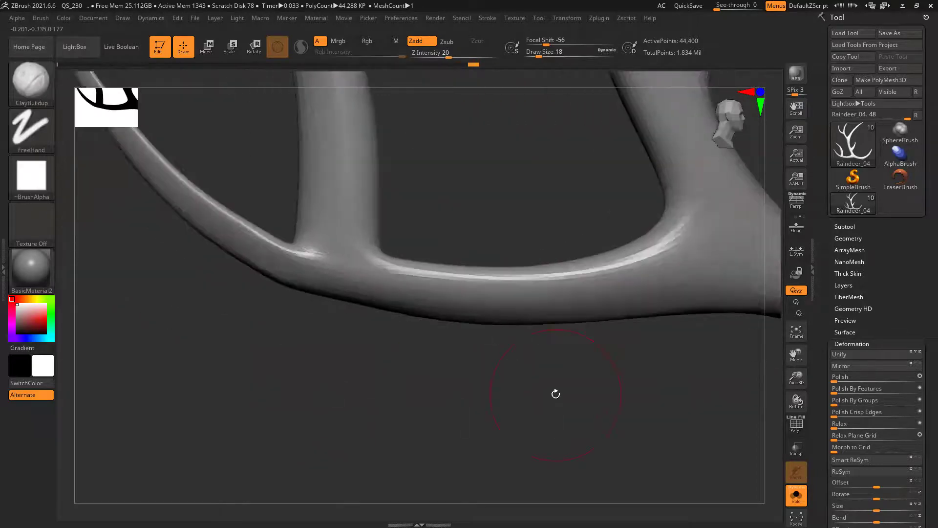
pyautogui.moveTo(305, 263)
pyautogui.mouseDown()
pyautogui.moveTo(391, 266)
pyautogui.moveTo(347, 254)
pyautogui.moveTo(333, 275)
pyautogui.mouseUp()
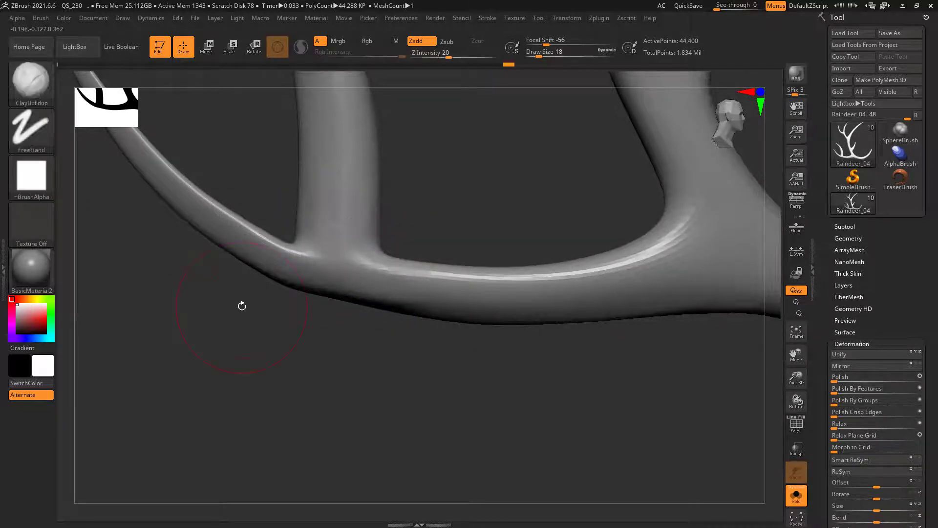
# - Reshape the curve of the lower branch's rearmost tine with the Move brush at draw size 38
pyautogui.moveTo(480, 172); pyautogui.dragTo(572, 236)
pyautogui.press('b')
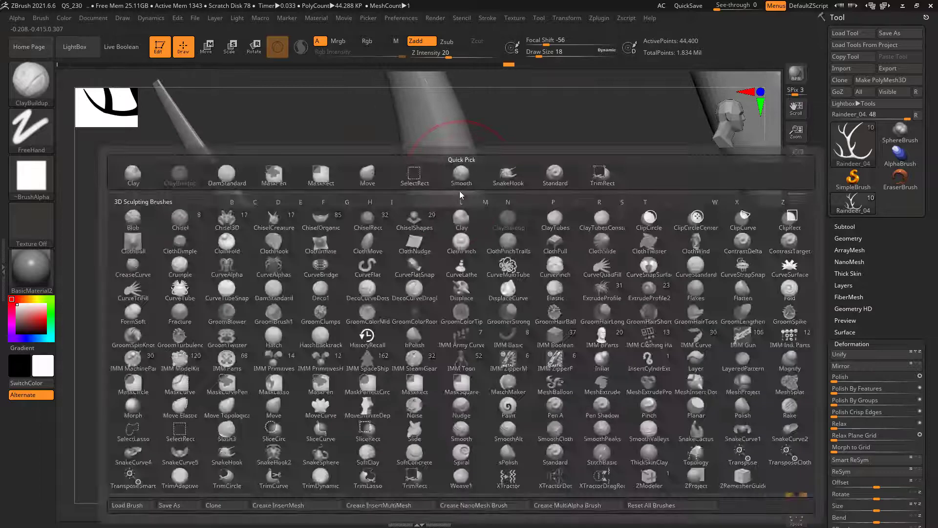
pyautogui.press('m')
pyautogui.press('v')
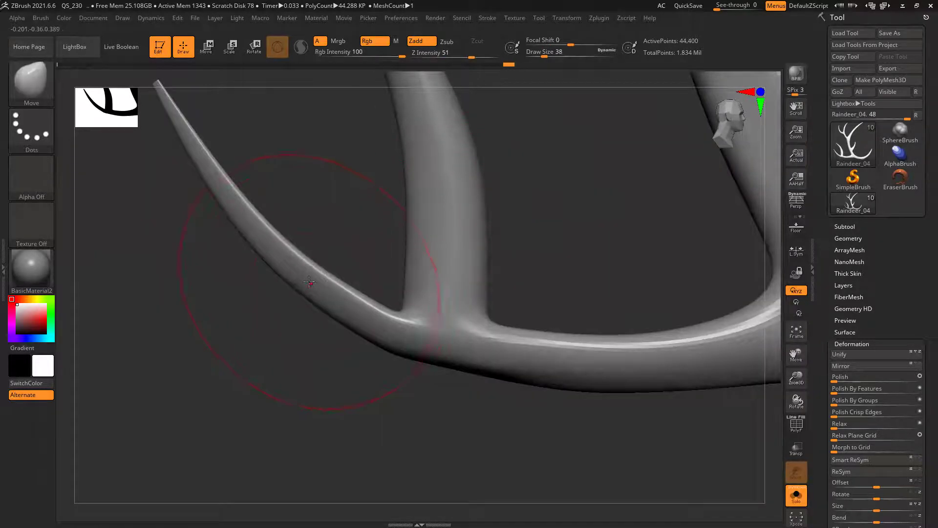
pyautogui.moveTo(309, 282); pyautogui.dragTo(297, 282)
pyautogui.moveTo(250, 221)
pyautogui.mouseDown()
pyautogui.moveTo(200, 184)
pyautogui.moveTo(224, 175)
pyautogui.mouseUp()
# - Turn off Solo and view the whole reindeer from the front
pyautogui.keyDown('ctrl'); pyautogui.moveTo(312, 227); pyautogui.dragTo(234, 192, button='right'); pyautogui.keyUp('ctrl')
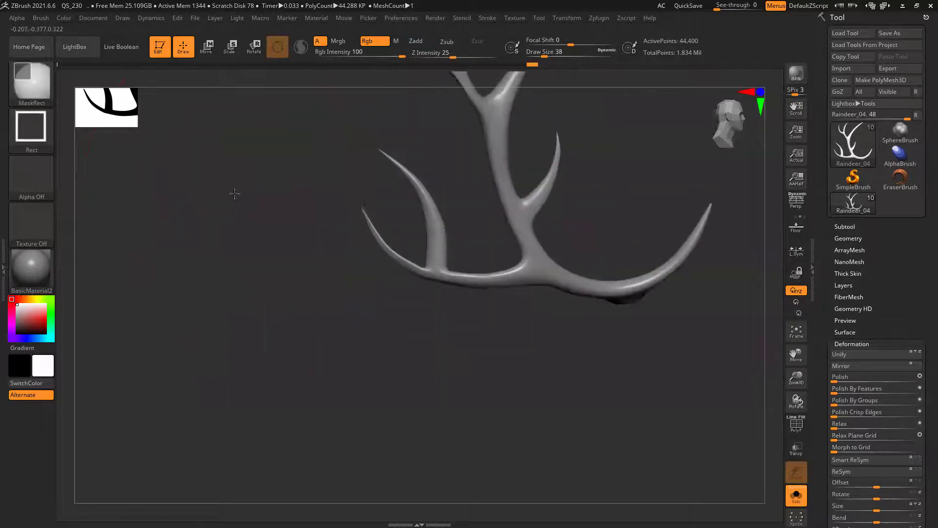
pyautogui.moveTo(518, 386)
pyautogui.keyDown('ctrl'); pyautogui.mouseDown(button='right')
pyautogui.moveTo(552, 333)
pyautogui.moveTo(547, 360)
pyautogui.mouseUp(button='right'); pyautogui.keyUp('ctrl')
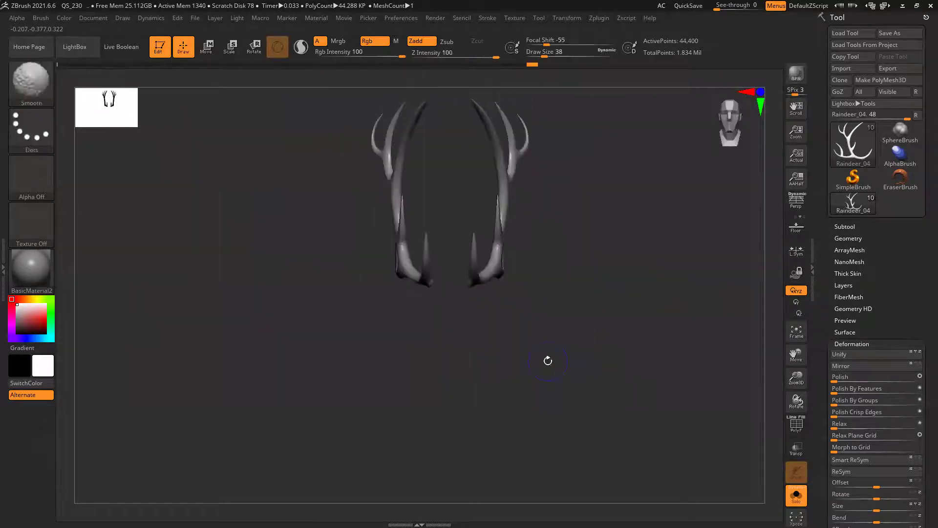
pyautogui.click(796, 495)
pyautogui.keyDown('alt'); pyautogui.moveTo(617, 363); pyautogui.dragTo(611, 374, button='right'); pyautogui.keyUp('alt')
pyautogui.moveTo(611, 373); pyautogui.dragTo(639, 359)
# - Show the antlers' polyframe and drop the antlers to their lowest subdivision level
pyautogui.click(851, 225)
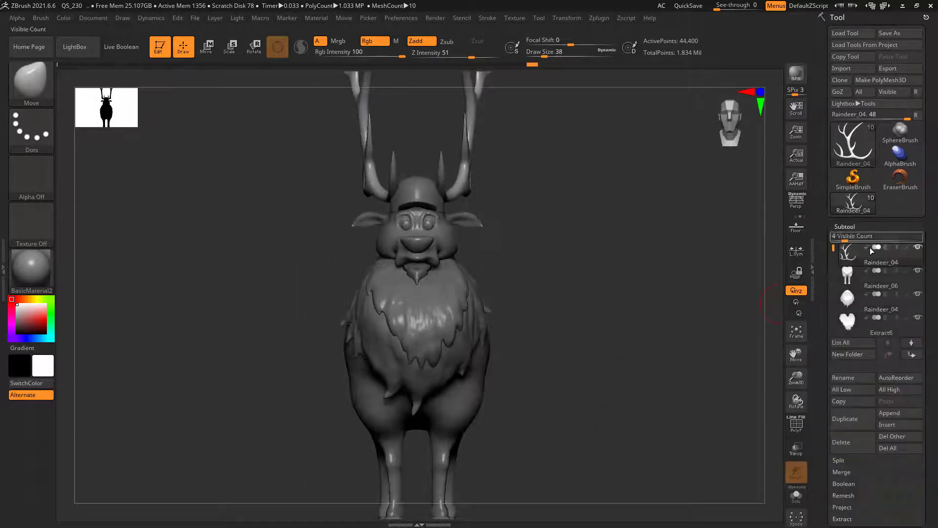
pyautogui.click(850, 226)
pyautogui.click(849, 238)
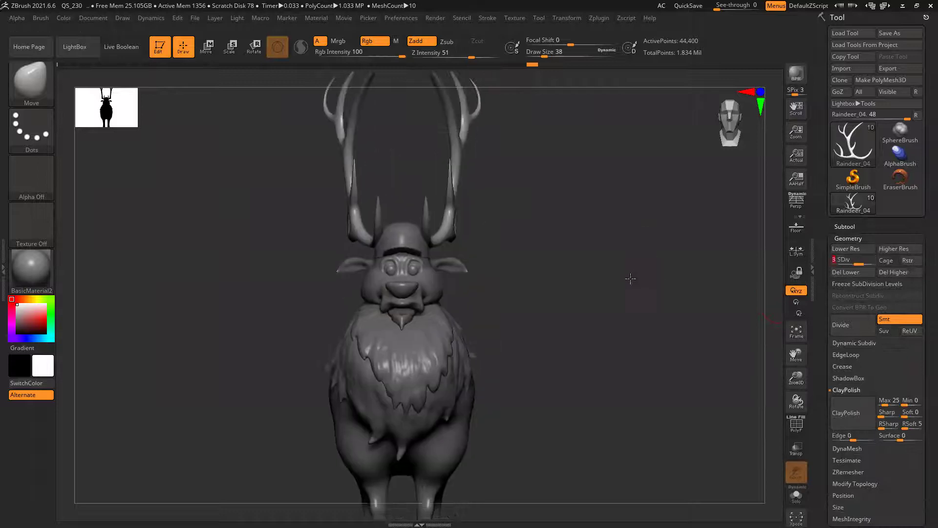
pyautogui.hotkey('shift', 'f')
pyautogui.moveTo(580, 276); pyautogui.dragTo(629, 277)
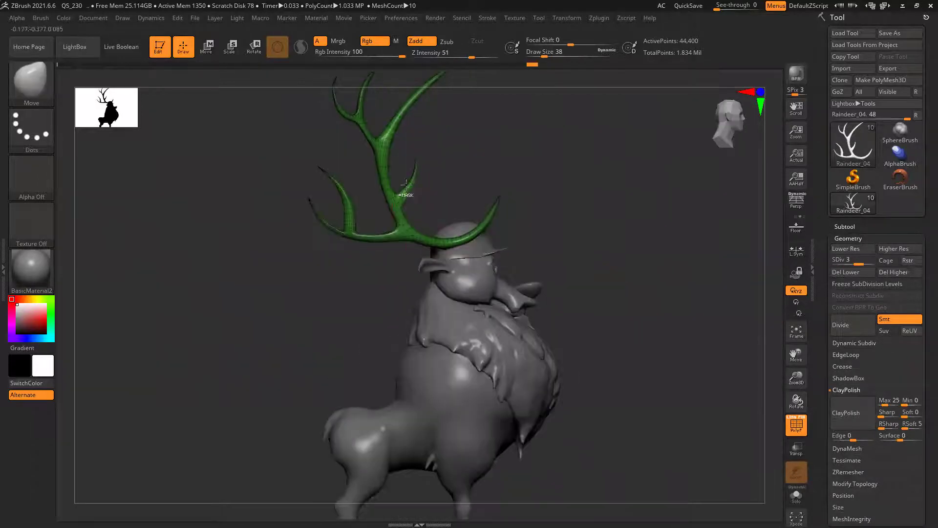
pyautogui.keyDown('ctrl'); pyautogui.moveTo(629, 278); pyautogui.dragTo(433, 273, button='right'); pyautogui.keyUp('ctrl')
pyautogui.keyDown('ctrl'); pyautogui.moveTo(557, 211); pyautogui.dragTo(639, 224, button='right'); pyautogui.keyUp('ctrl')
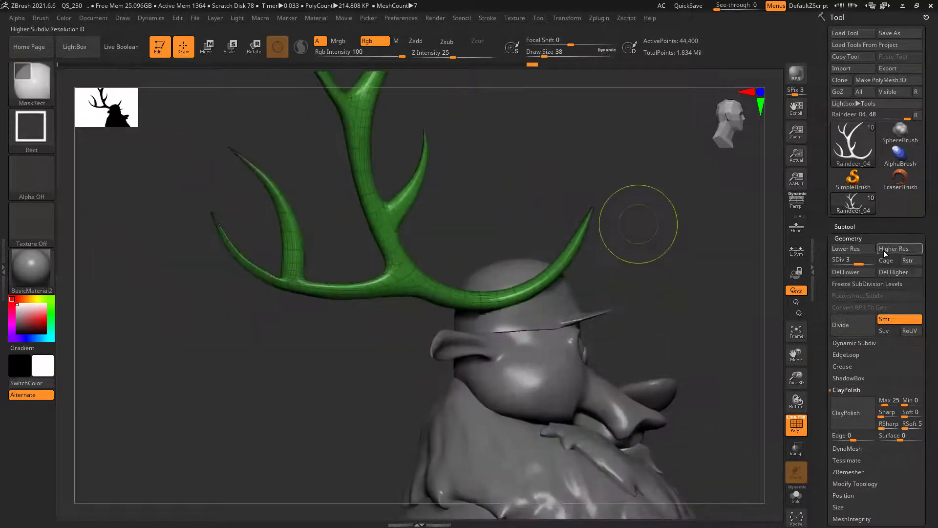
pyautogui.moveTo(858, 262); pyautogui.dragTo(817, 265)
# - Make the hat the active subtool, hide the polyframe, and frame the hat and head up close
pyautogui.moveTo(661, 215); pyautogui.dragTo(675, 268)
pyautogui.keyDown('ctrl'); pyautogui.moveTo(675, 268); pyautogui.dragTo(635, 300, button='right'); pyautogui.keyUp('ctrl')
pyautogui.keyDown('alt'); pyautogui.moveTo(636, 299); pyautogui.dragTo(621, 262); pyautogui.keyUp('alt')
pyautogui.keyDown('ctrl'); pyautogui.moveTo(468, 232); pyautogui.dragTo(452, 243, button='right'); pyautogui.keyUp('ctrl')
pyautogui.keyDown('alt'); pyautogui.click(452, 242); pyautogui.keyUp('alt')
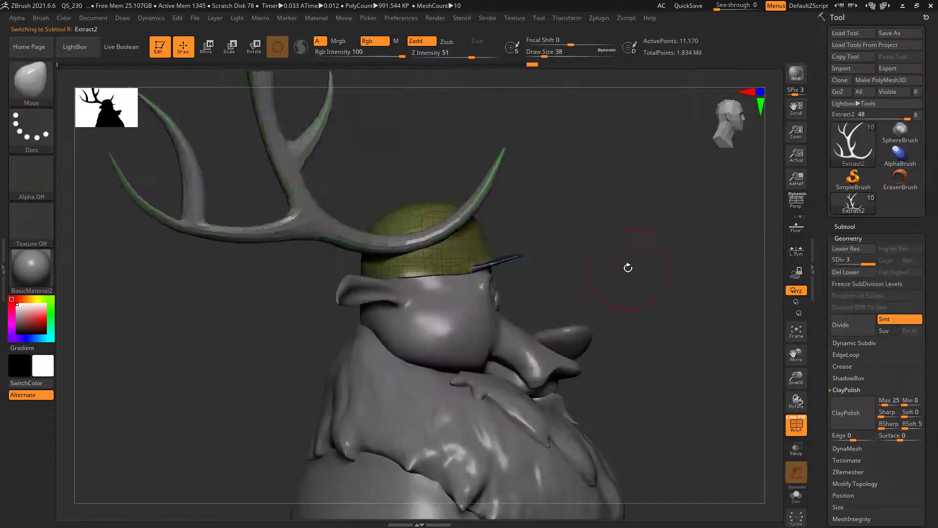
pyautogui.moveTo(684, 248); pyautogui.dragTo(658, 275)
pyautogui.keyDown('ctrl'); pyautogui.moveTo(557, 274); pyautogui.dragTo(637, 259, button='right'); pyautogui.keyUp('ctrl')
pyautogui.moveTo(637, 259); pyautogui.dragTo(639, 287)
pyautogui.hotkey('shift', 'f')
pyautogui.moveTo(601, 312)
pyautogui.keyDown('alt'); pyautogui.mouseDown()
pyautogui.moveTo(607, 259)
pyautogui.moveTo(574, 277)
pyautogui.mouseUp(); pyautogui.keyUp('alt')
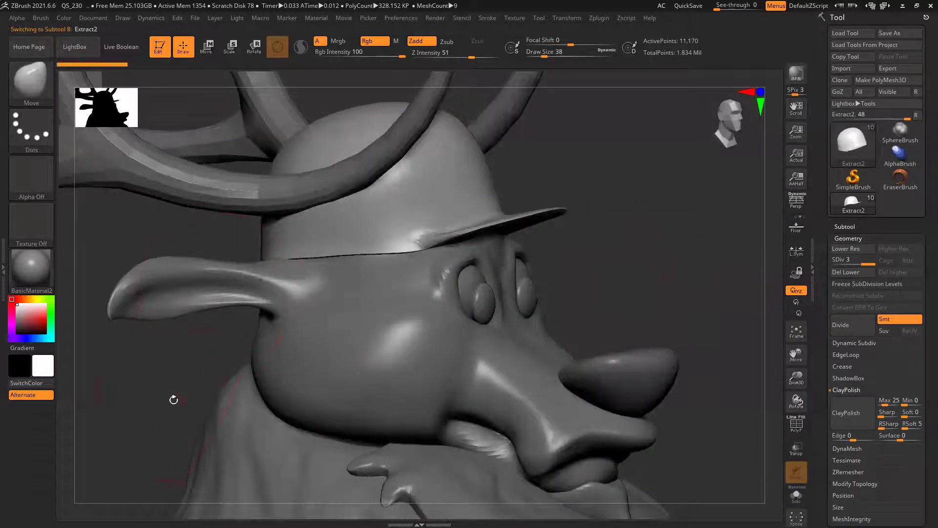
# - Adjust the hat's lower side edge against the head with the Move brush at draw size 38
pyautogui.moveTo(174, 400); pyautogui.dragTo(233, 304)
pyautogui.keyDown('ctrl'); pyautogui.moveTo(233, 303); pyautogui.dragTo(226, 320, button='right'); pyautogui.keyUp('ctrl')
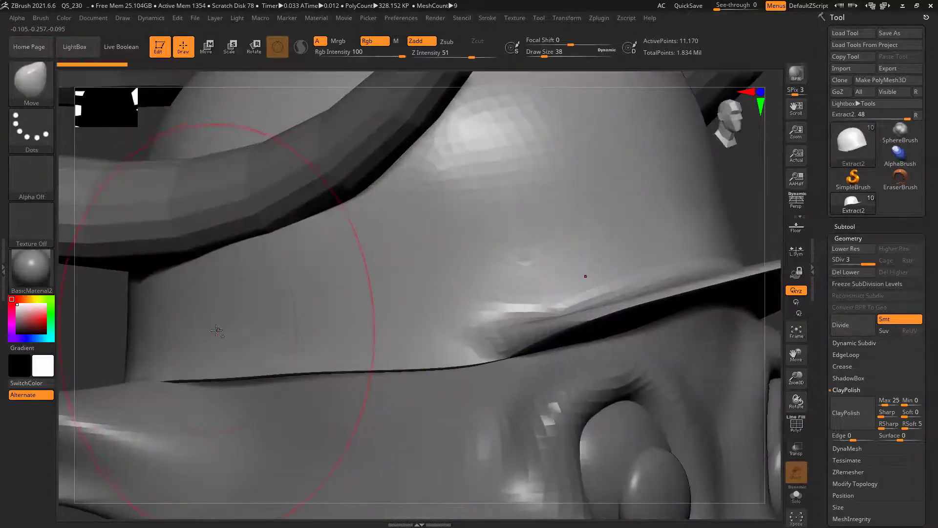
pyautogui.press('b')
pyautogui.press('m')
pyautogui.press('v')
pyautogui.moveTo(162, 363); pyautogui.dragTo(138, 369)
pyautogui.moveTo(373, 367); pyautogui.dragTo(373, 366)
pyautogui.press('f')
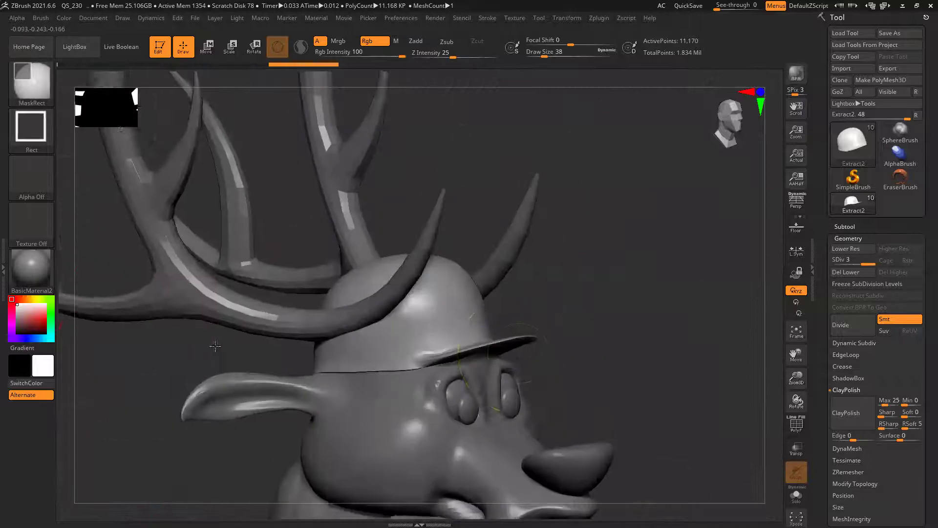
# - Enlarge the Move brush to draw size 70 and pull the hat's back edge slightly upward
pyautogui.moveTo(550, 361)
pyautogui.mouseDown()
pyautogui.moveTo(605, 356)
pyautogui.moveTo(598, 295)
pyautogui.moveTo(595, 310)
pyautogui.moveTo(632, 329)
pyautogui.moveTo(615, 330)
pyautogui.mouseUp()
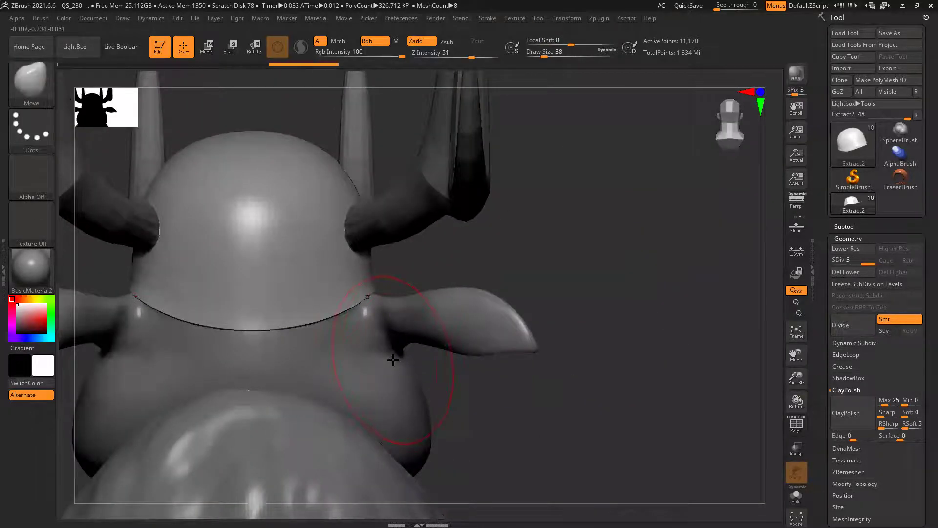
pyautogui.press(']')
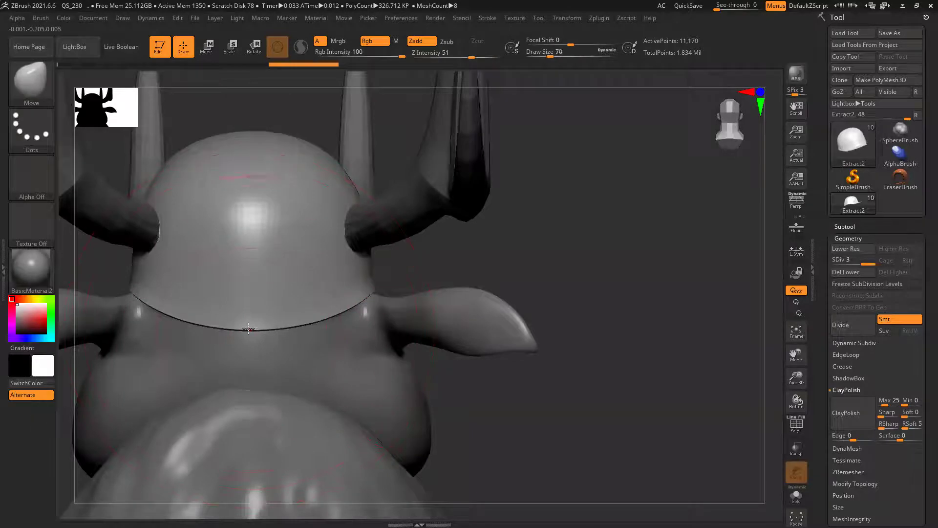
pyautogui.moveTo(247, 326); pyautogui.dragTo(246, 322)
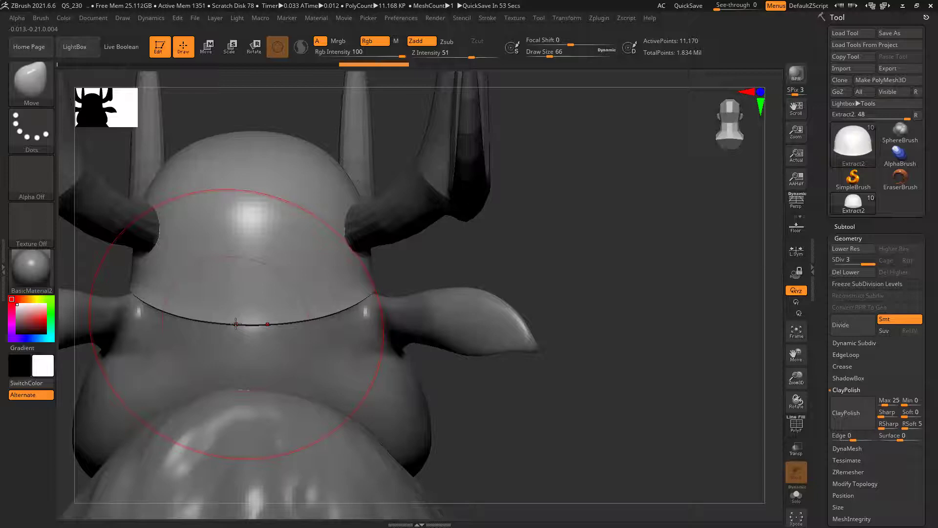
pyautogui.keyDown('ctrl'); pyautogui.moveTo(559, 342); pyautogui.dragTo(568, 315, button='right'); pyautogui.keyUp('ctrl')
pyautogui.moveTo(569, 315)
pyautogui.mouseDown()
pyautogui.moveTo(461, 325)
pyautogui.moveTo(430, 356)
pyautogui.moveTo(534, 345)
pyautogui.mouseUp()
pyautogui.keyDown('ctrl'); pyautogui.moveTo(534, 345); pyautogui.dragTo(484, 336, button='right'); pyautogui.keyUp('ctrl')
pyautogui.moveTo(380, 274)
pyautogui.keyDown('alt'); pyautogui.mouseDown(button='right')
pyautogui.moveTo(412, 255)
pyautogui.moveTo(465, 329)
pyautogui.mouseUp(button='right'); pyautogui.keyUp('alt')
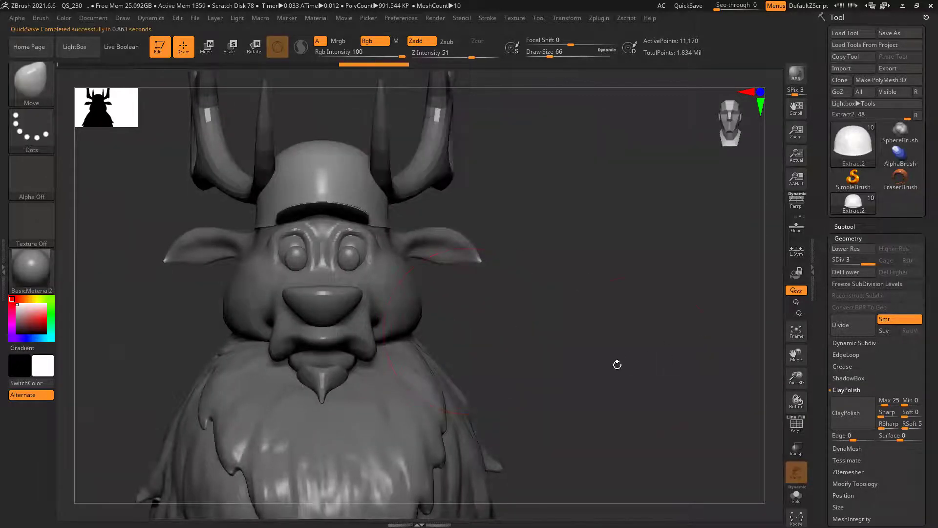
# - Set all subtools to their highest subdivision level and save the tool as Raindeer_0s in the organic folder
pyautogui.click(845, 226)
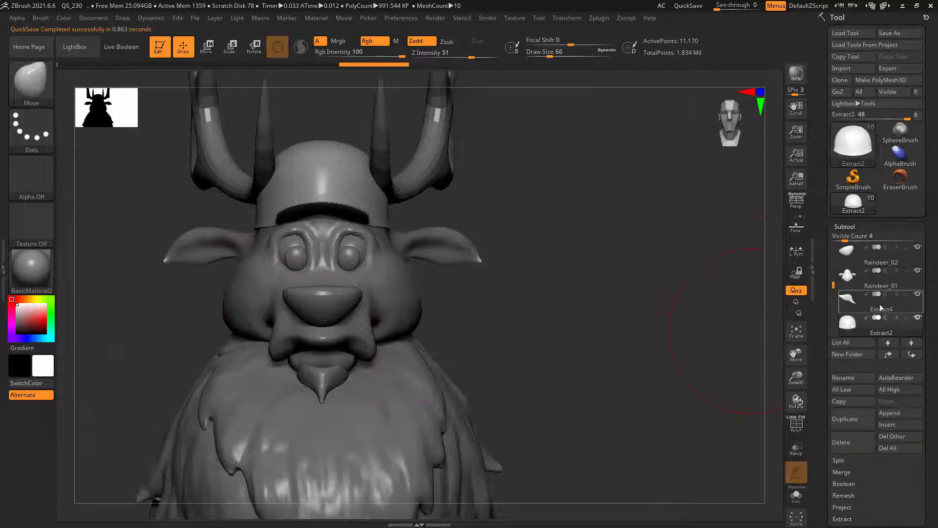
pyautogui.click(908, 391)
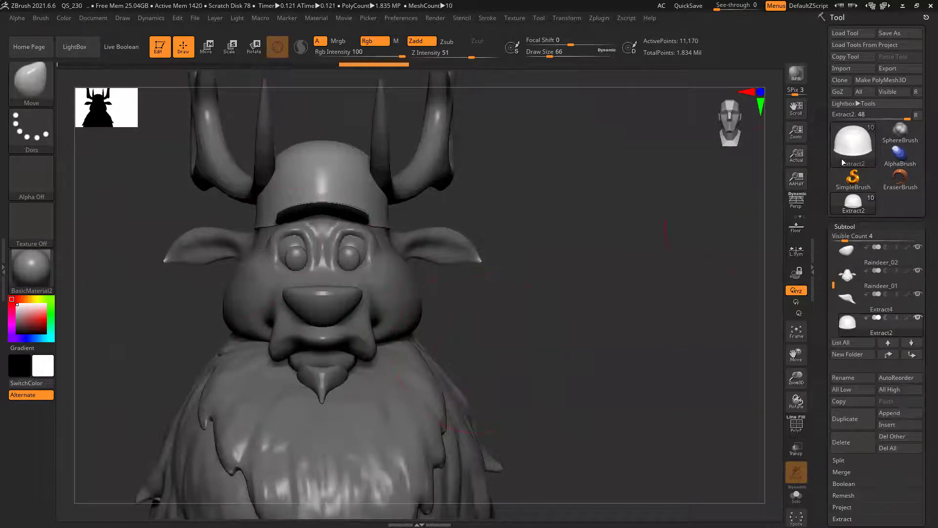
pyautogui.click(900, 33)
pyautogui.click(667, 157)
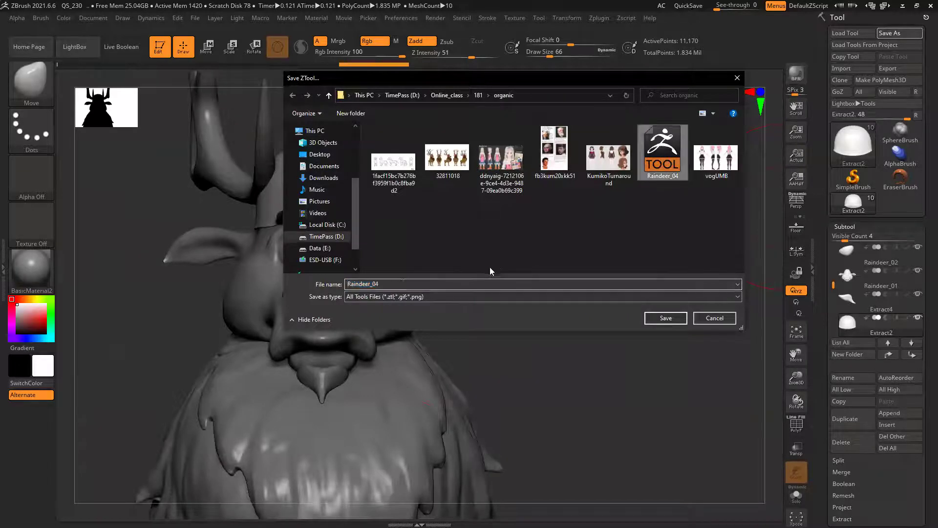
pyautogui.click(394, 284)
pyautogui.press('BackSpace')
pyautogui.write('s')
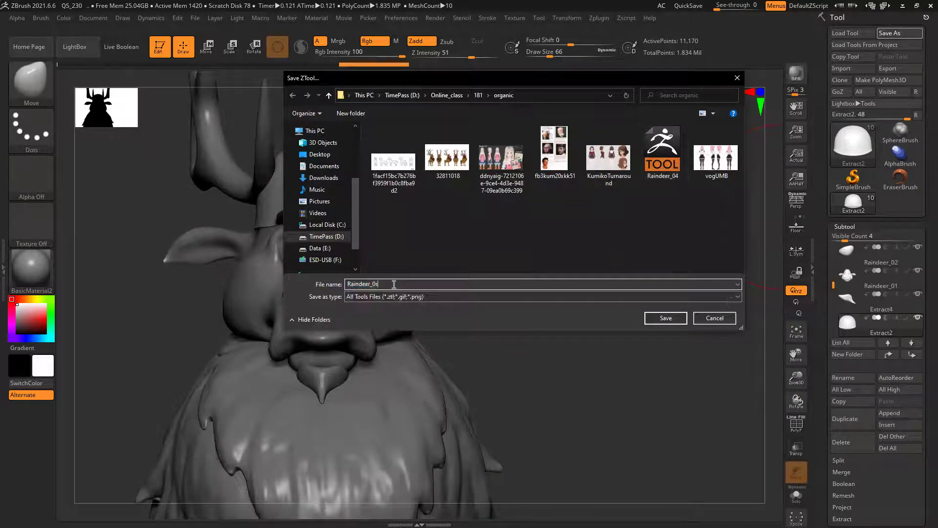
pyautogui.press('Return')
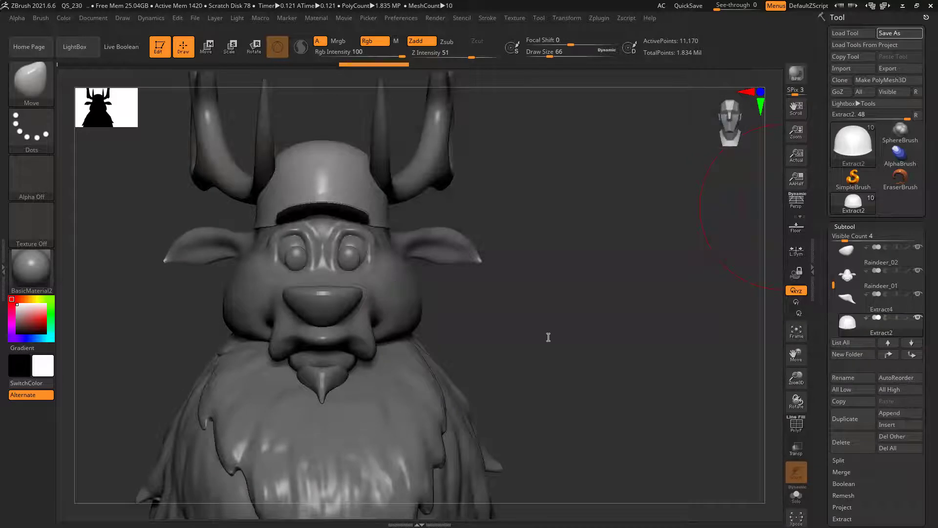
# - Make the nose the active subtool, subdivide its mesh twice, and isolate it with Solo
pyautogui.moveTo(492, 325); pyautogui.dragTo(497, 324)
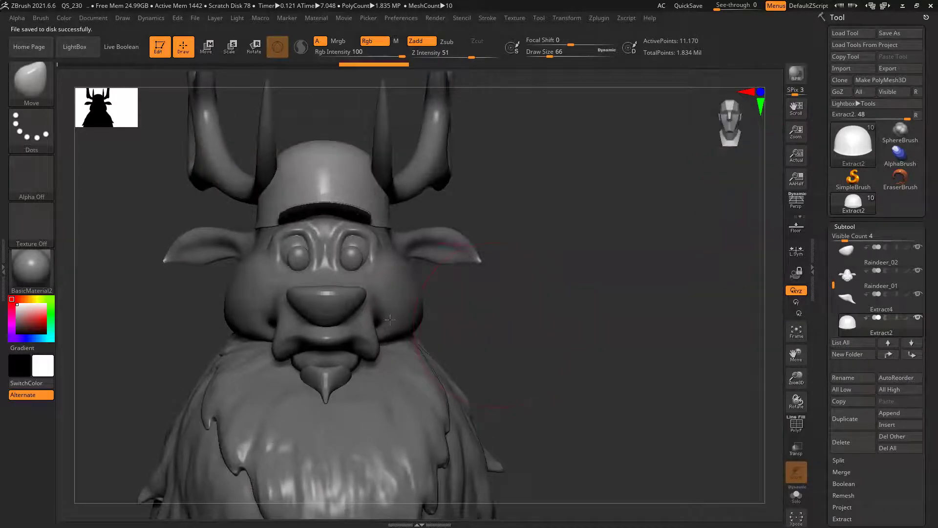
pyautogui.keyDown('alt'); pyautogui.click(325, 300); pyautogui.keyUp('alt')
pyautogui.moveTo(539, 350); pyautogui.dragTo(595, 364)
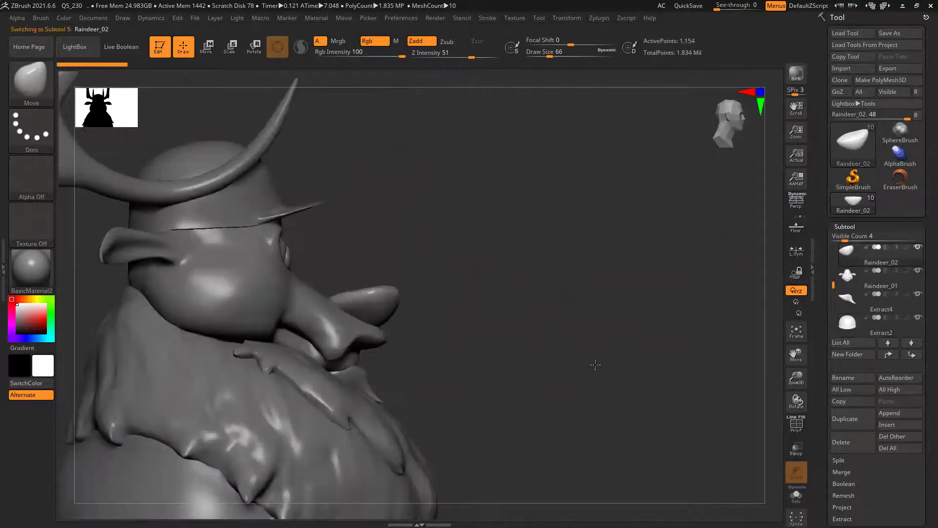
pyautogui.press('ctrl')
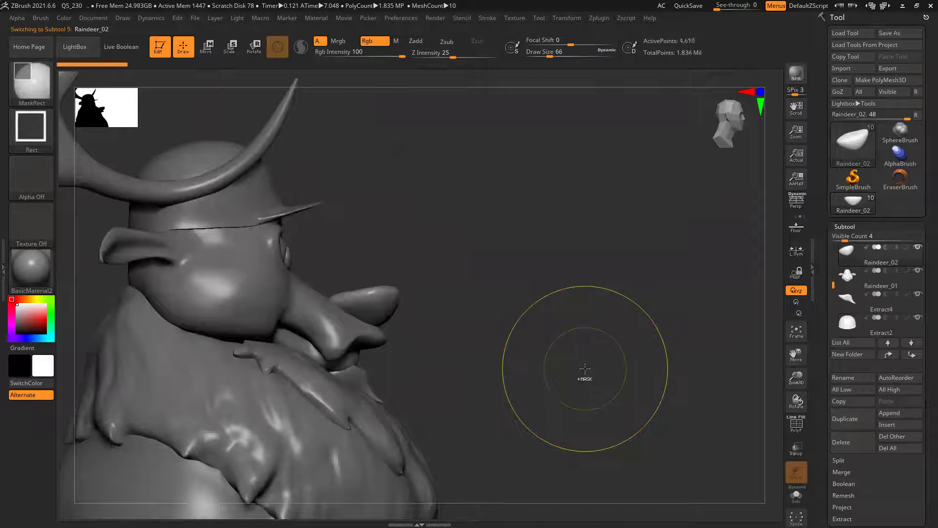
pyautogui.click(796, 495)
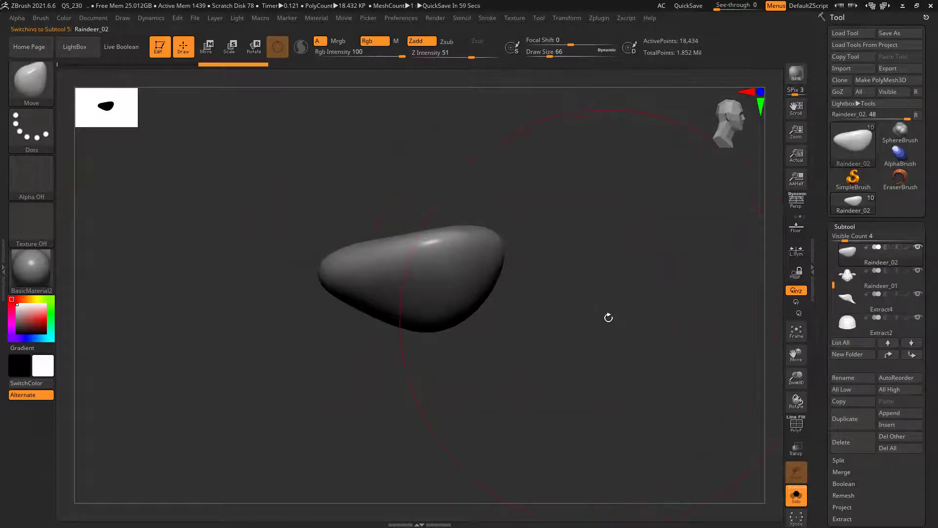
# - Check the isolated nose's polyframe and subdivide its mesh once more
pyautogui.moveTo(608, 318); pyautogui.dragTo(421, 194)
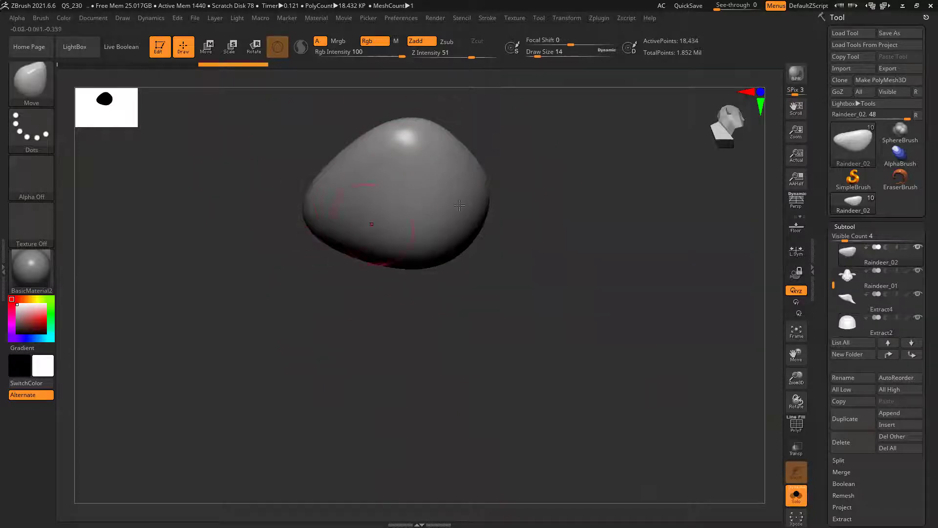
pyautogui.hotkey('shift', 'f')
pyautogui.hotkey('shift', 'f')
pyautogui.hotkey('ctrl', 'd')
pyautogui.moveTo(612, 238); pyautogui.dragTo(614, 286)
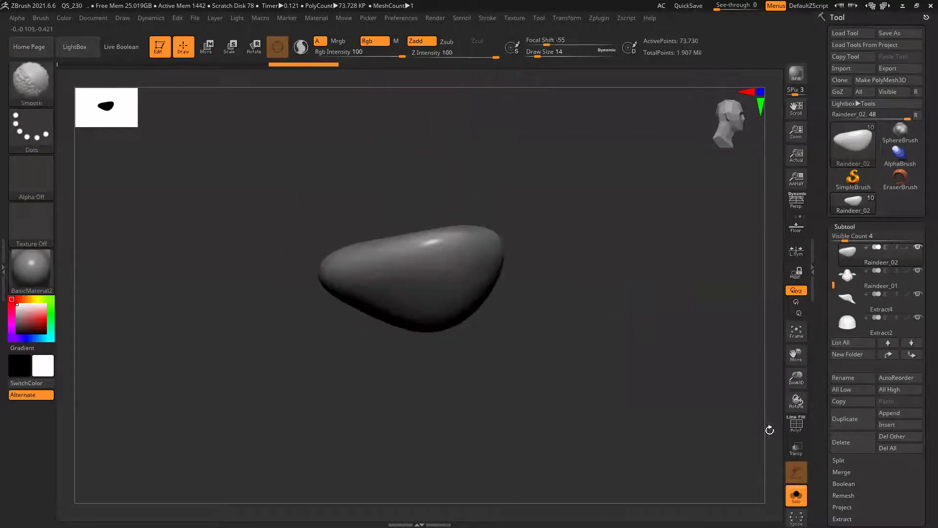
# - Turn off Solo and rework the side of the nose with the Move and ClayBuildup brushes
pyautogui.click(796, 495)
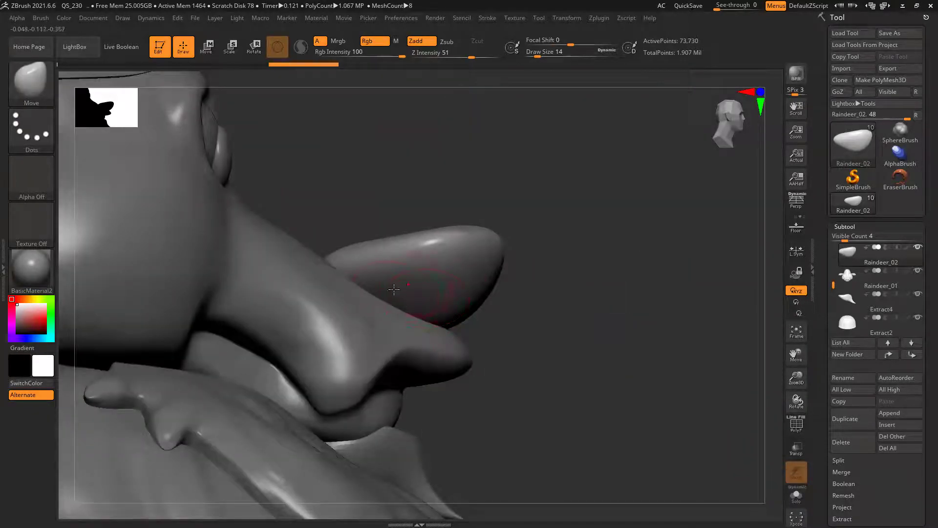
pyautogui.moveTo(410, 301)
pyautogui.mouseDown()
pyautogui.moveTo(393, 298)
pyautogui.moveTo(401, 306)
pyautogui.mouseUp()
pyautogui.press('b')
pyautogui.press('c')
pyautogui.press('b')
pyautogui.moveTo(412, 303)
pyautogui.mouseDown()
pyautogui.moveTo(394, 300)
pyautogui.moveTo(420, 303)
pyautogui.moveTo(386, 293)
pyautogui.moveTo(362, 350)
pyautogui.mouseUp()
pyautogui.keyDown('ctrl'); pyautogui.moveTo(549, 377); pyautogui.dragTo(461, 367, button='right'); pyautogui.keyUp('ctrl')
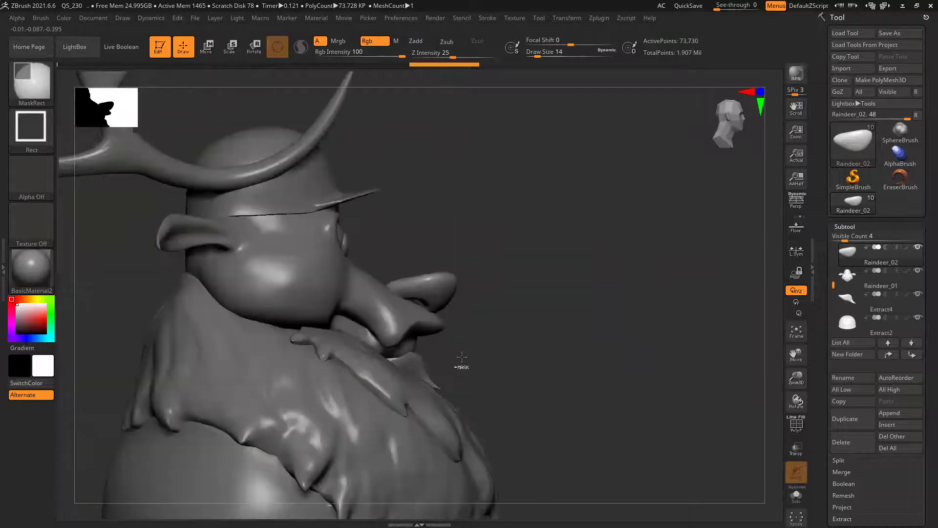
pyautogui.moveTo(587, 342); pyautogui.dragTo(624, 333, button='right')
pyautogui.moveTo(625, 333); pyautogui.dragTo(596, 339)
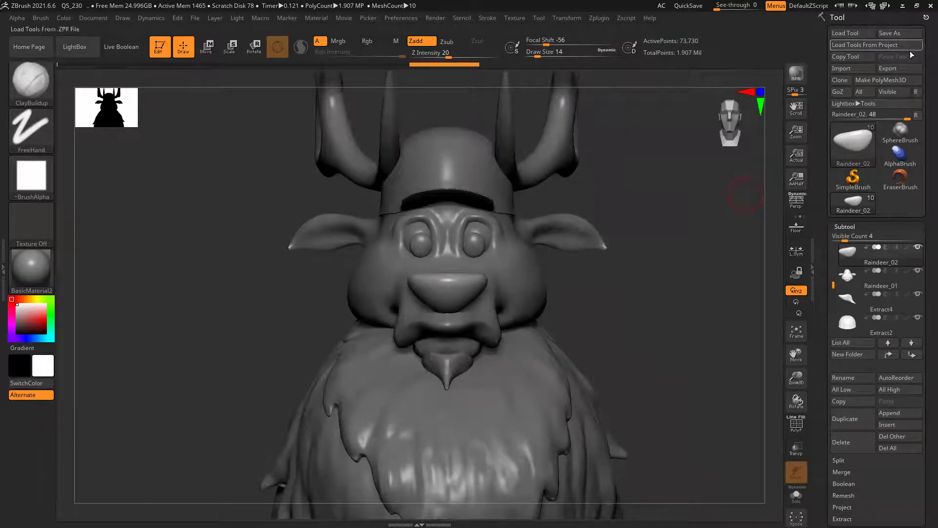
# - Save the tool as Raindeer_05 in the organic folder, replacing the existing file
pyautogui.hotkey('ctrl', 's')
pyautogui.click(659, 318)
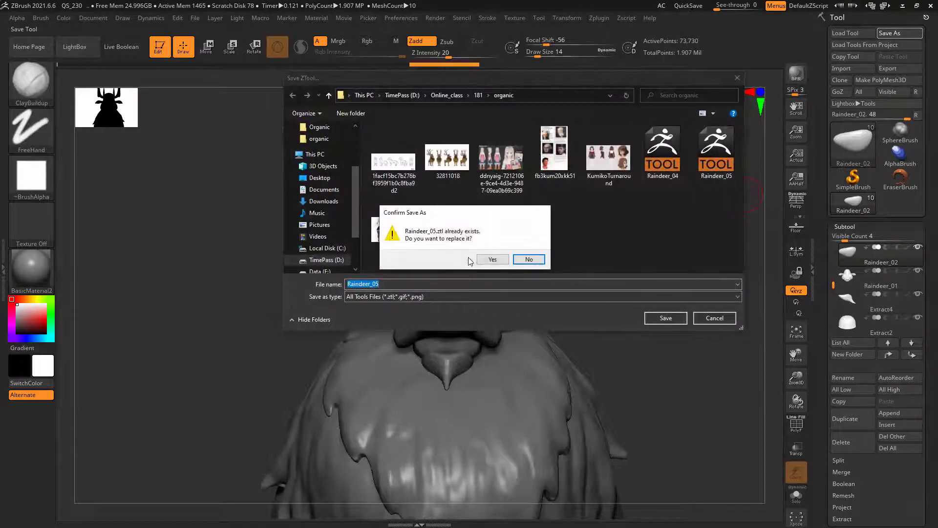
pyautogui.click(486, 259)
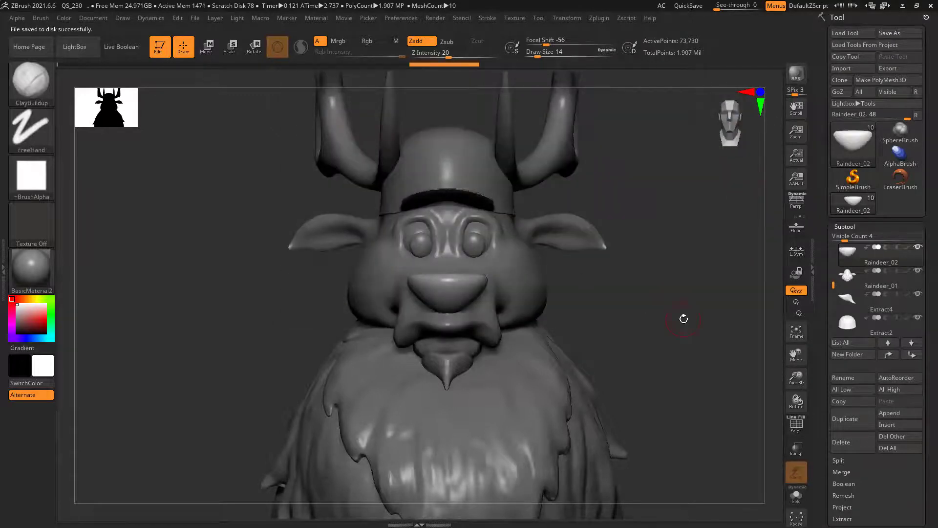
# - Step through the pupils, nose, antlers and hat as active subtools and show the hat's polyframe
pyautogui.moveTo(661, 359)
pyautogui.keyDown('ctrl'); pyautogui.mouseDown(button='right')
pyautogui.moveTo(595, 352)
pyautogui.moveTo(629, 318)
pyautogui.moveTo(618, 288)
pyautogui.mouseUp(button='right'); pyautogui.keyUp('ctrl')
pyautogui.keyDown('ctrl'); pyautogui.moveTo(618, 337); pyautogui.dragTo(611, 358, button='right'); pyautogui.keyUp('ctrl')
pyautogui.moveTo(611, 359)
pyautogui.mouseDown()
pyautogui.moveTo(587, 364)
pyautogui.moveTo(530, 338)
pyautogui.moveTo(484, 342)
pyautogui.moveTo(562, 355)
pyautogui.moveTo(485, 356)
pyautogui.moveTo(544, 330)
pyautogui.moveTo(599, 351)
pyautogui.moveTo(592, 283)
pyautogui.mouseUp()
pyautogui.keyDown('alt'); pyautogui.moveTo(593, 283); pyautogui.dragTo(627, 306, button='right'); pyautogui.keyUp('alt')
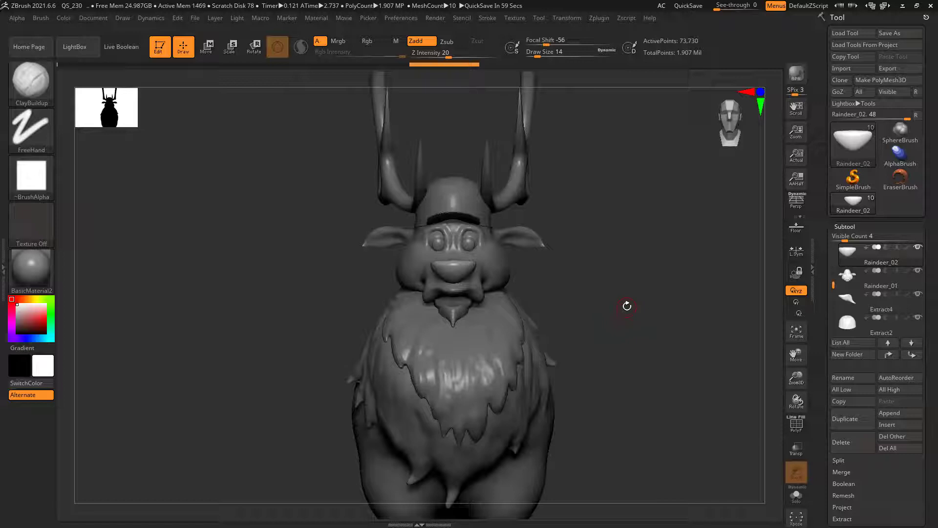
pyautogui.keyDown('alt'); pyautogui.click(470, 246); pyautogui.keyUp('alt')
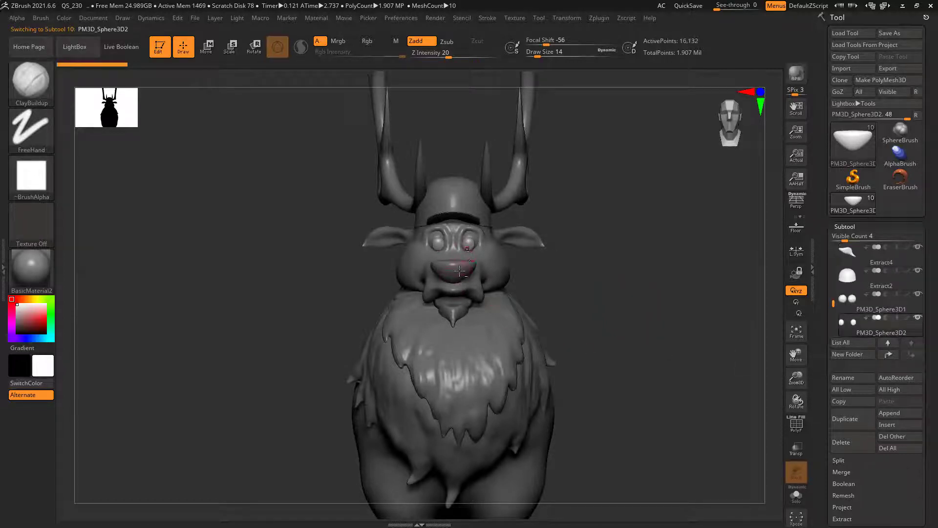
pyautogui.keyDown('alt'); pyautogui.click(460, 271); pyautogui.keyUp('alt')
pyautogui.keyDown('alt'); pyautogui.click(508, 190); pyautogui.keyUp('alt')
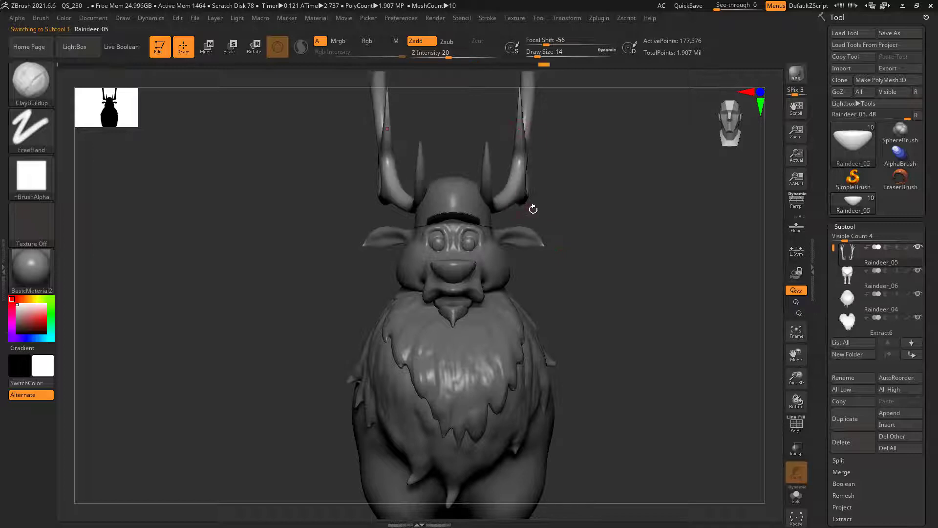
pyautogui.keyDown('alt'); pyautogui.click(451, 205); pyautogui.keyUp('alt')
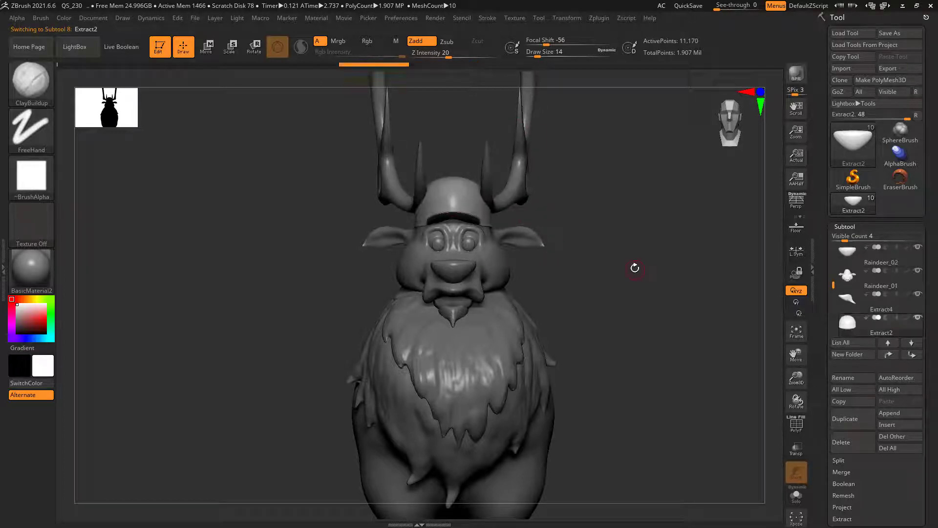
pyautogui.hotkey('shift', 'f')
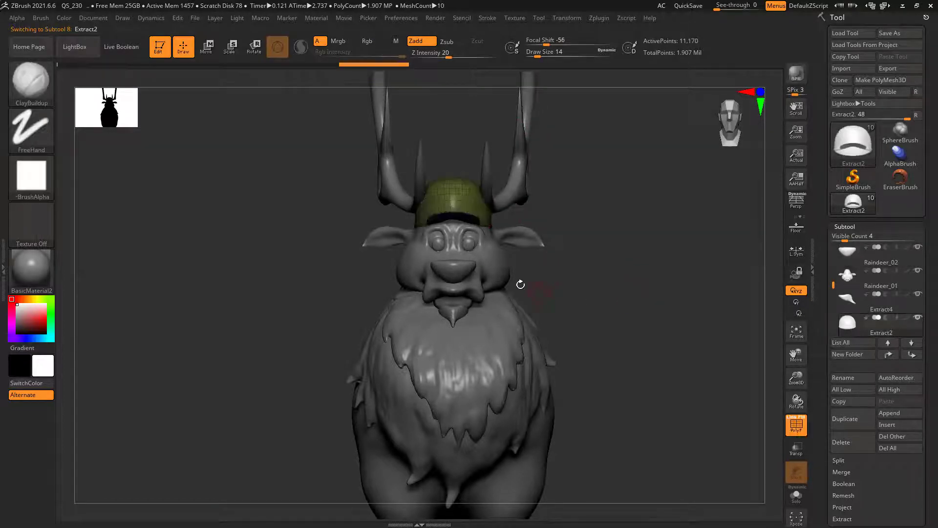
# - Inspect the head's polyframe up close, and make the hat the active subtool to compare its mesh
pyautogui.keyDown('alt'); pyautogui.click(524, 277); pyautogui.keyUp('alt')
pyautogui.keyDown('ctrl'); pyautogui.moveTo(524, 277); pyautogui.dragTo(651, 331, button='right'); pyautogui.keyUp('ctrl')
pyautogui.keyDown('ctrl'); pyautogui.moveTo(533, 245); pyautogui.dragTo(541, 315, button='right'); pyautogui.keyUp('ctrl')
pyautogui.keyDown('alt'); pyautogui.moveTo(595, 355); pyautogui.dragTo(615, 375, button='right'); pyautogui.keyUp('alt')
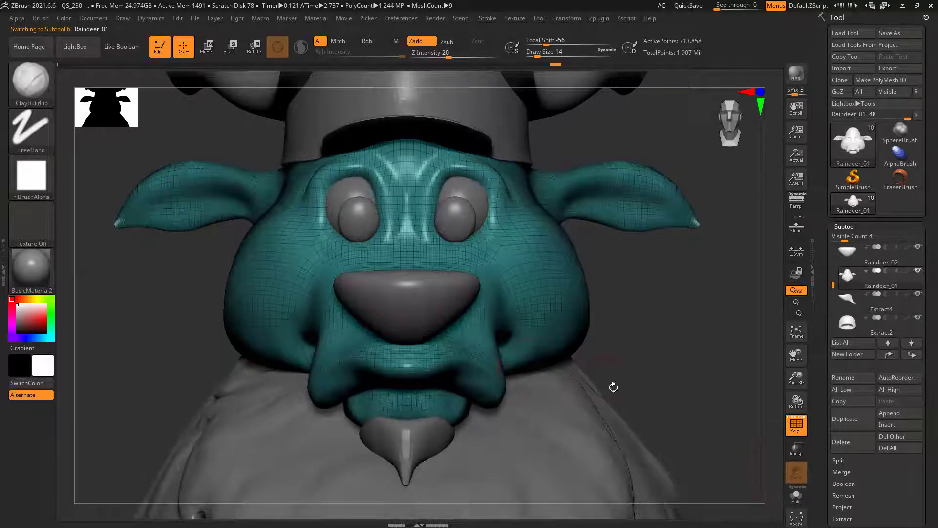
pyautogui.keyDown('alt'); pyautogui.moveTo(639, 287); pyautogui.dragTo(646, 398); pyautogui.keyUp('alt')
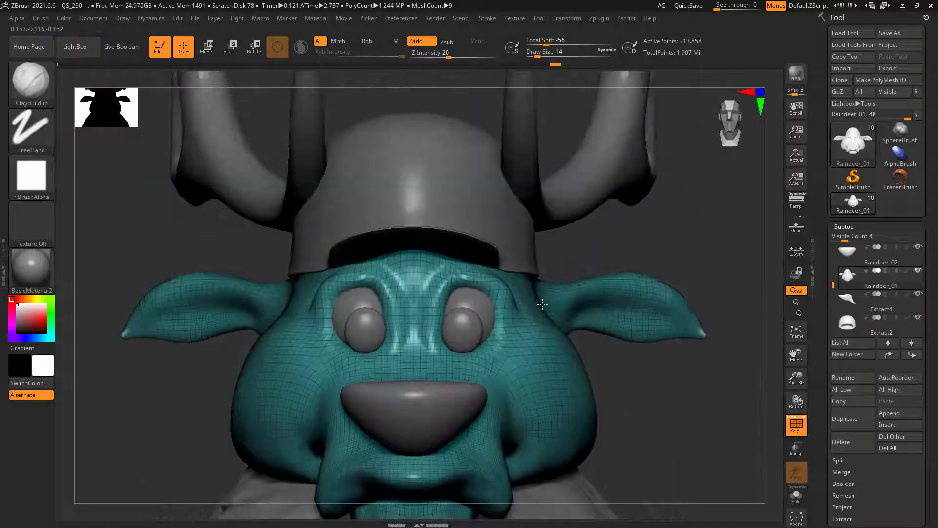
pyautogui.keyDown('alt'); pyautogui.click(526, 260); pyautogui.keyUp('alt')
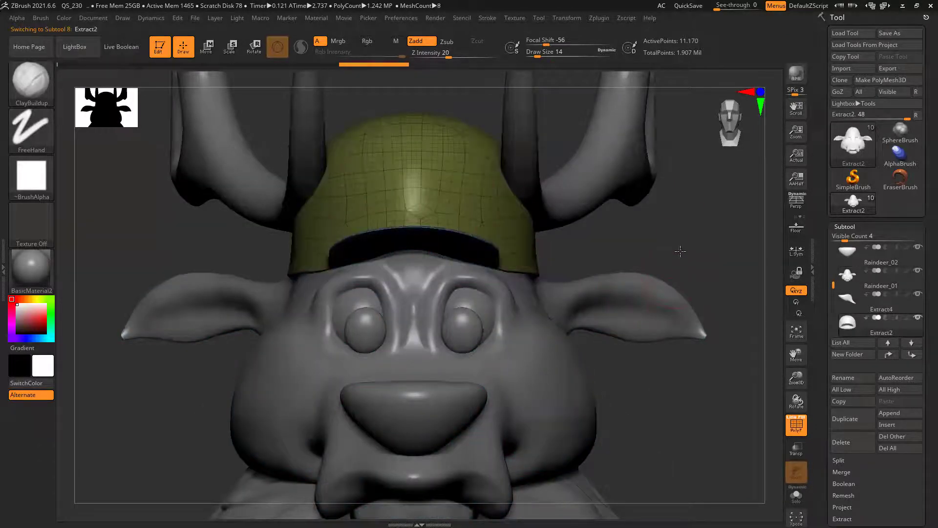
pyautogui.moveTo(680, 251); pyautogui.dragTo(680, 284)
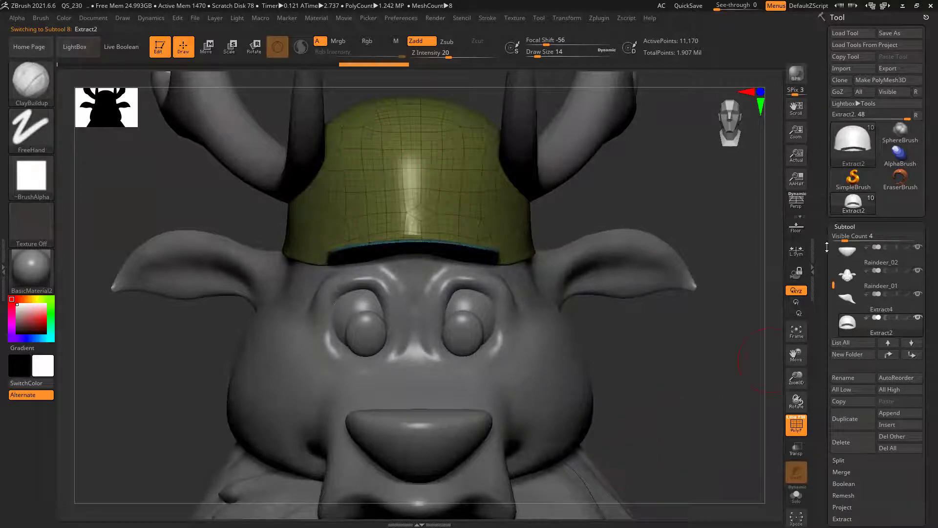
# - Delete the lower subdivision levels of the cap subtool
pyautogui.click(844, 227)
pyautogui.click(849, 240)
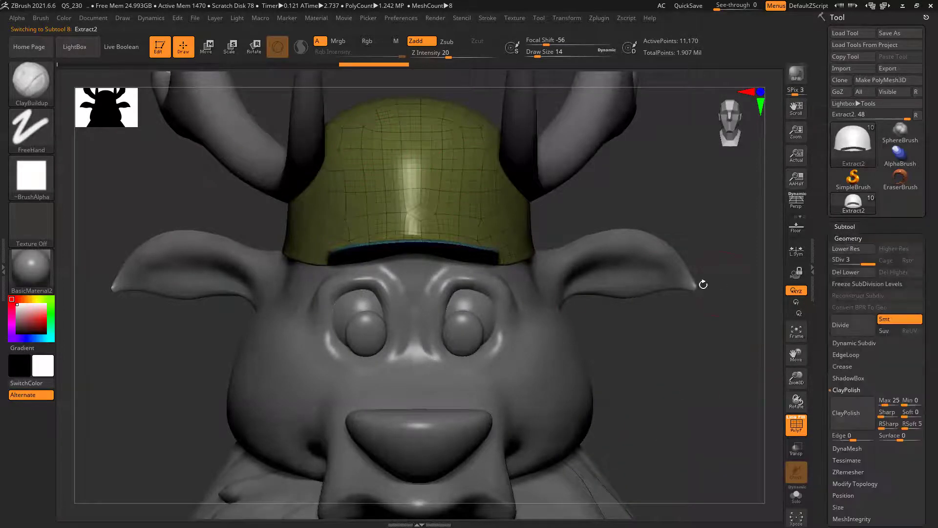
pyautogui.click(845, 272)
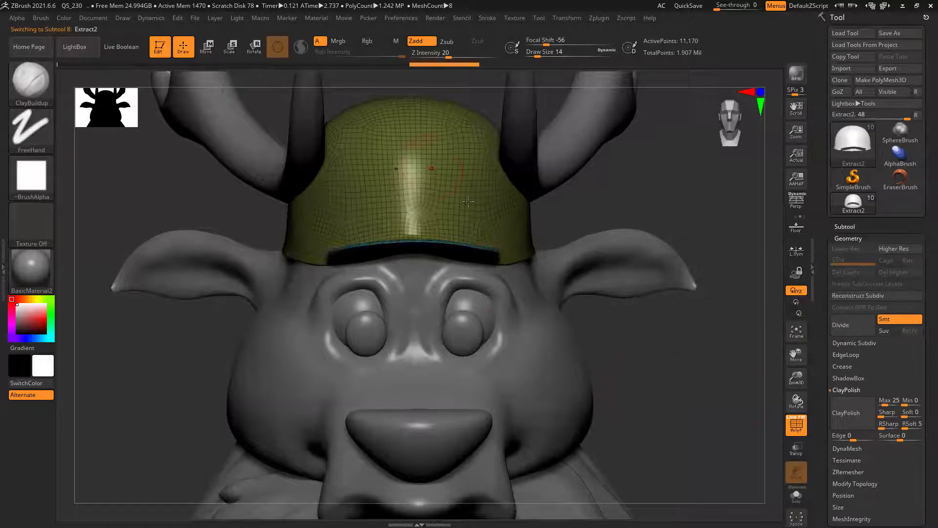
pyautogui.scroll(-1, 825, 399)
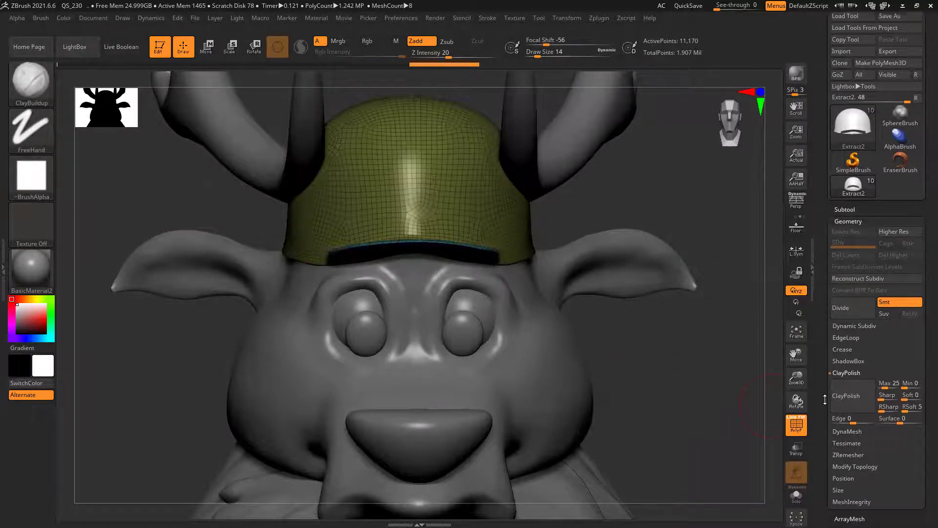
# - Examine the cap's mesh and brim around the front of the head
pyautogui.moveTo(747, 372); pyautogui.dragTo(670, 358)
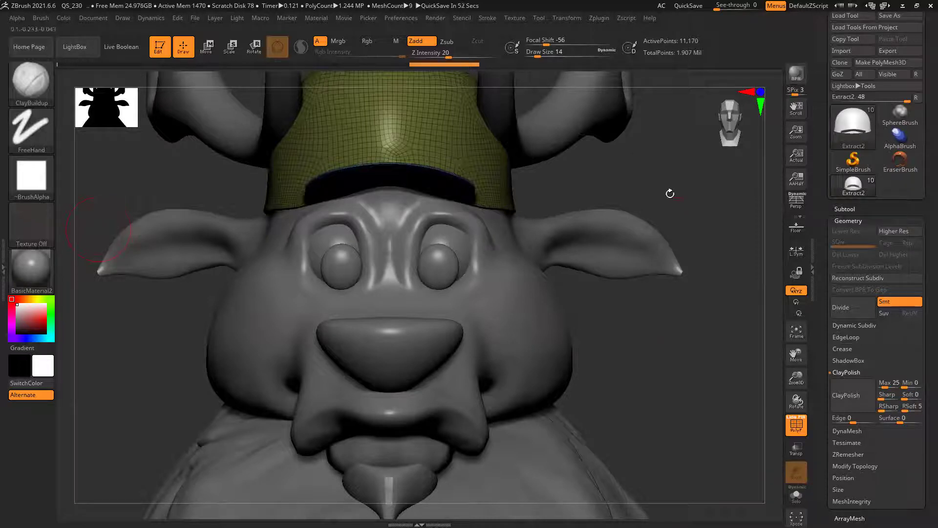
pyautogui.keyDown('alt'); pyautogui.moveTo(670, 194); pyautogui.dragTo(668, 261); pyautogui.keyUp('alt')
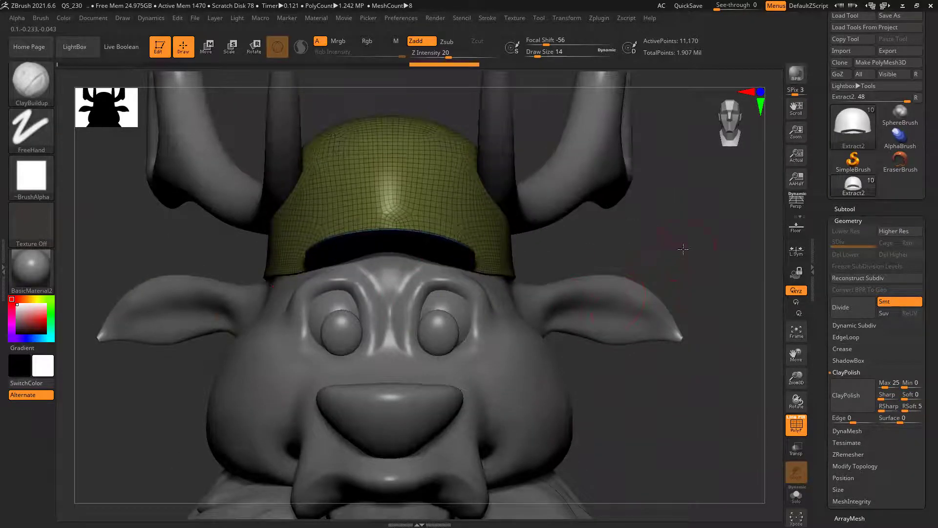
pyautogui.hotkey('ctrl', 'shift', 'z')
pyautogui.hotkey('ctrl', 'shift', 'z')
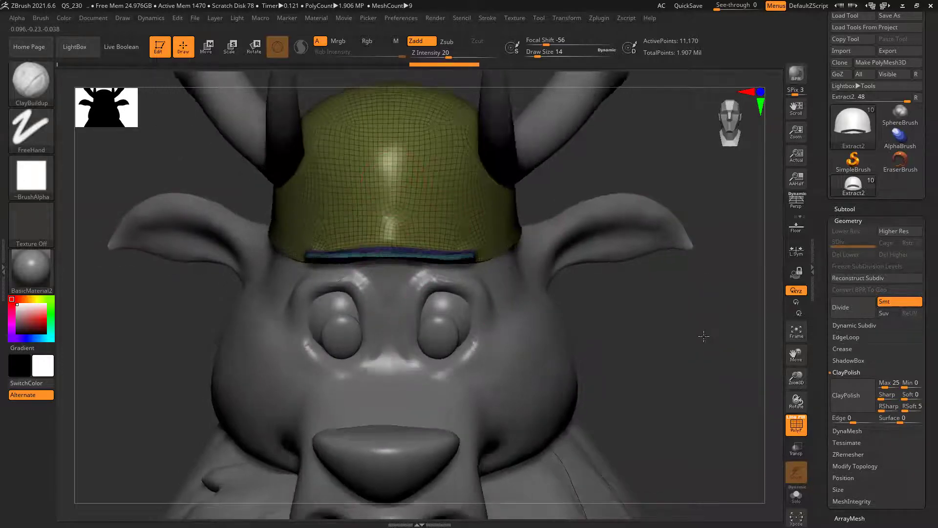
pyautogui.moveTo(704, 336); pyautogui.dragTo(702, 351)
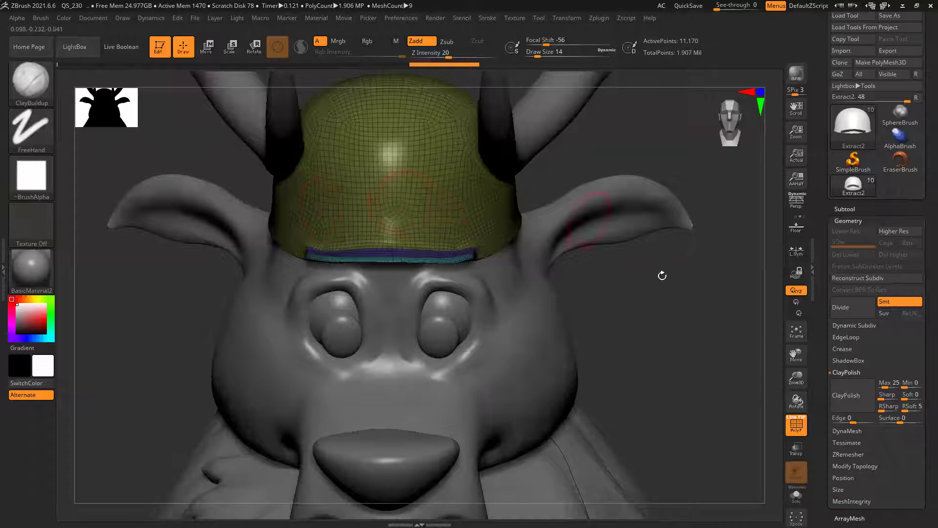
pyautogui.scroll(-2, 815, 393)
pyautogui.moveTo(647, 320); pyautogui.dragTo(667, 377)
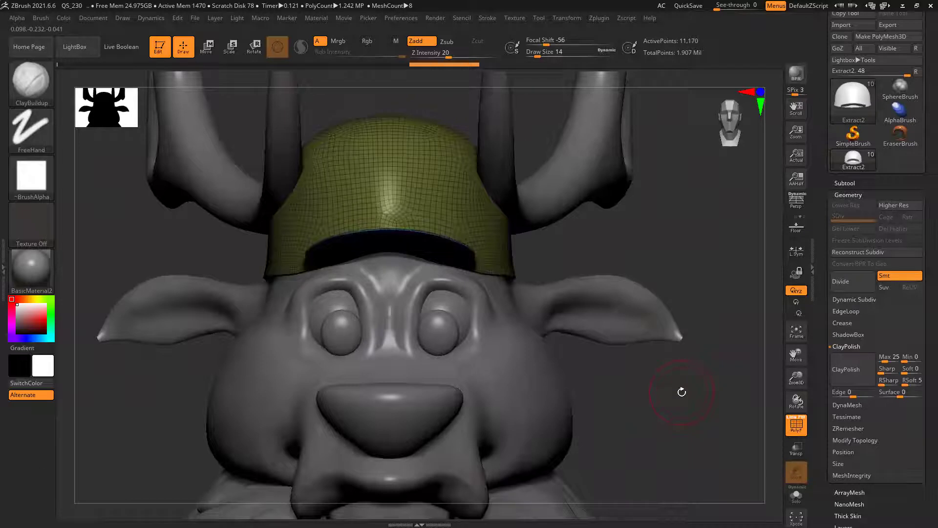
pyautogui.moveTo(683, 415)
pyautogui.mouseDown()
pyautogui.moveTo(675, 424)
pyautogui.moveTo(652, 419)
pyautogui.moveTo(681, 414)
pyautogui.mouseUp()
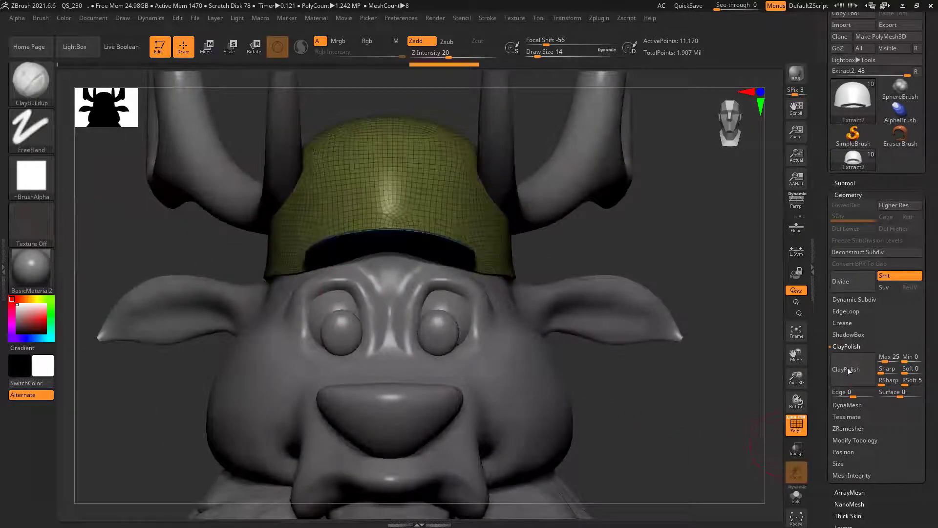
# - Remesh the cap with ZRemesher at a target polygon count of about 1.17
pyautogui.click(849, 427)
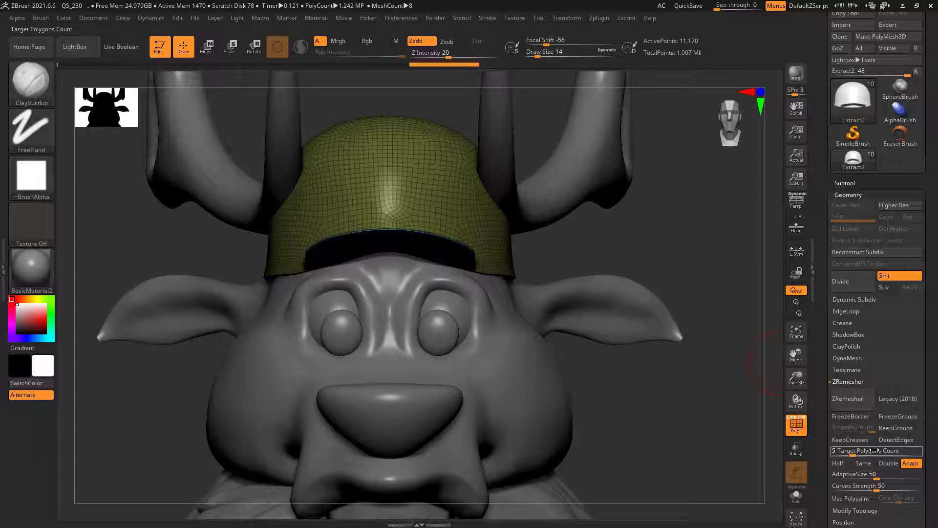
pyautogui.scroll(-1, 822, 391)
pyautogui.scroll(-5, 822, 391)
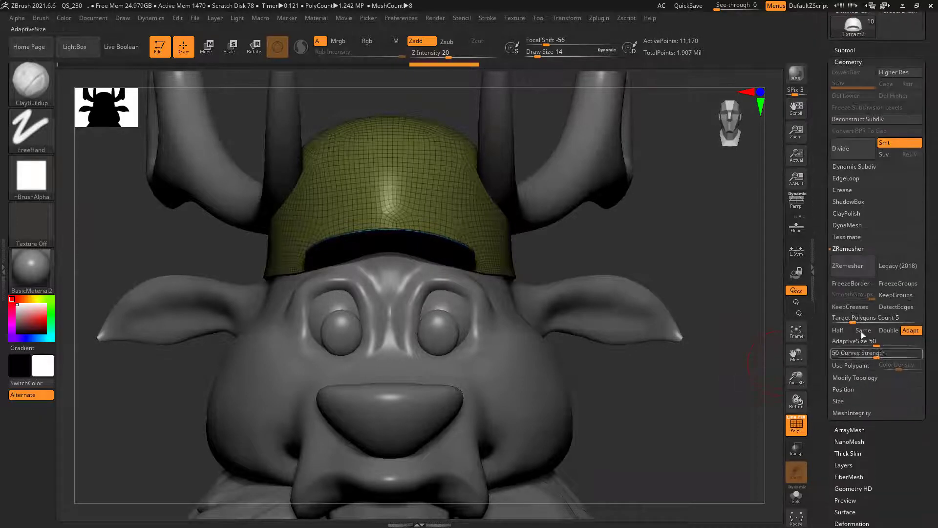
pyautogui.moveTo(852, 318); pyautogui.dragTo(843, 322)
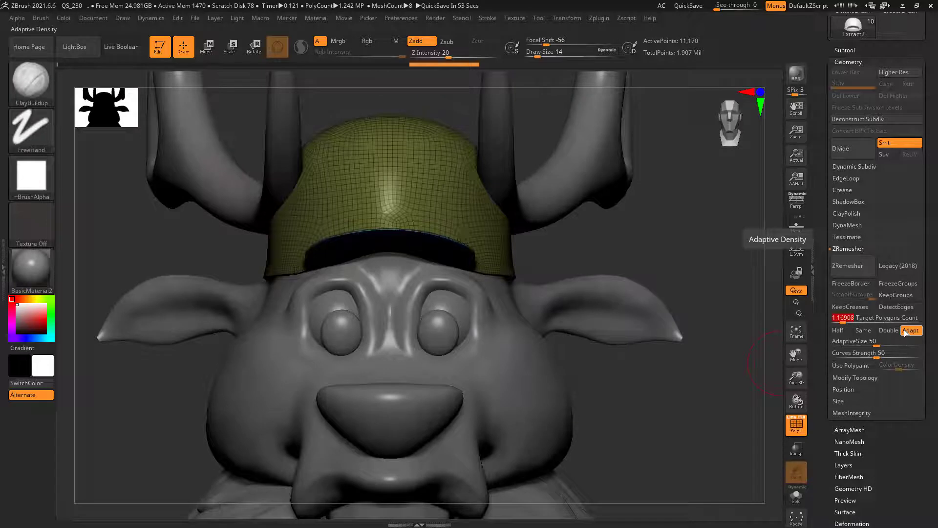
pyautogui.click(850, 267)
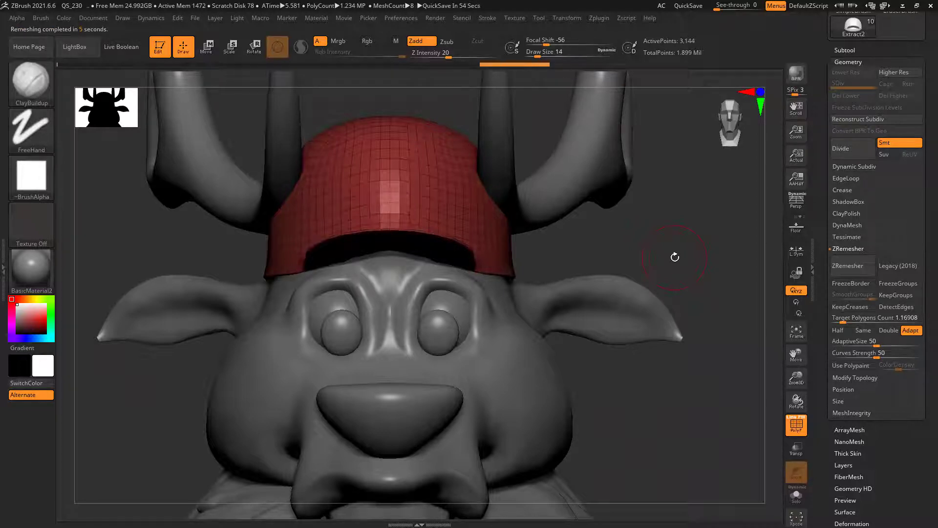
# - Examine the remeshed cap from the side and the front
pyautogui.moveTo(626, 250); pyautogui.dragTo(663, 274)
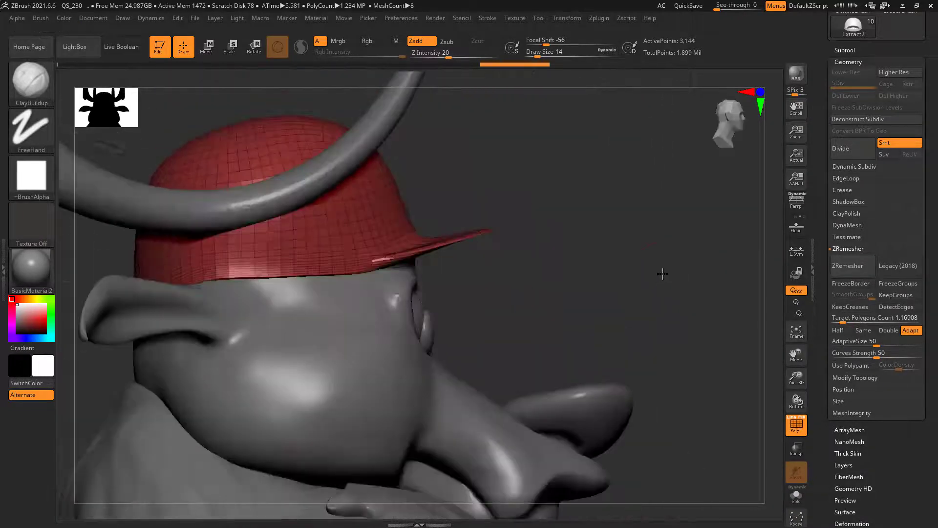
pyautogui.keyDown('ctrl'); pyautogui.moveTo(655, 279); pyautogui.dragTo(589, 263, button='right'); pyautogui.keyUp('ctrl')
pyautogui.keyDown('alt'); pyautogui.moveTo(648, 251); pyautogui.dragTo(650, 169, button='right'); pyautogui.keyUp('alt')
pyautogui.moveTo(649, 265); pyautogui.dragTo(617, 307)
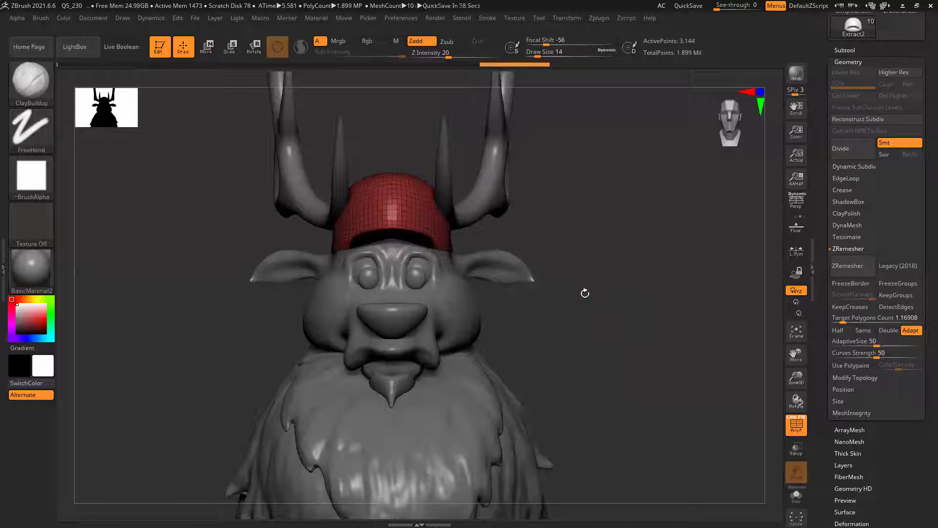
# - Select the antlers subtool and examine its mesh from the side and front
pyautogui.keyDown('alt'); pyautogui.click(512, 205); pyautogui.keyUp('alt')
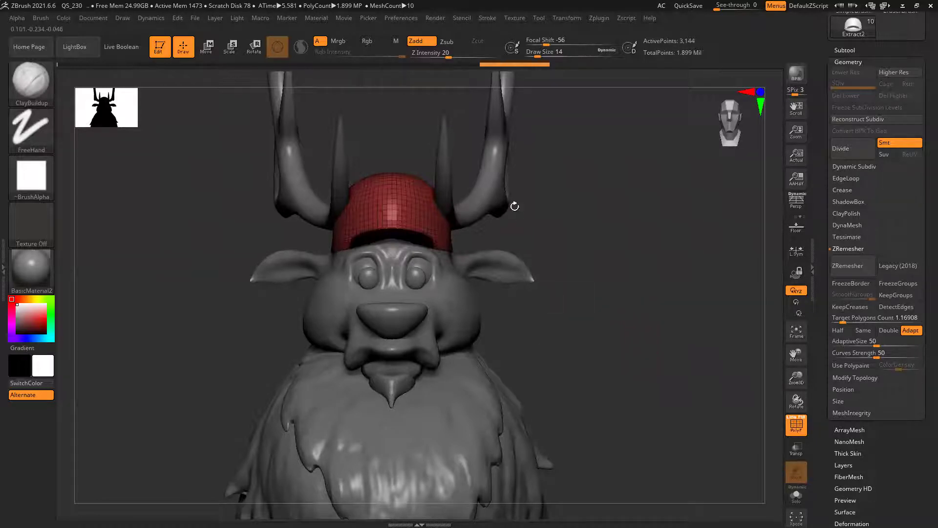
pyautogui.moveTo(870, 87); pyautogui.dragTo(833, 87)
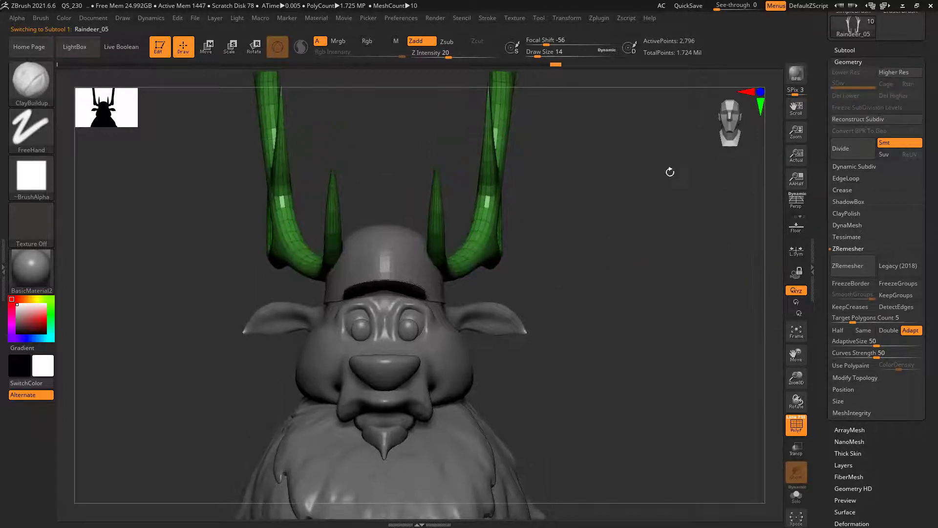
pyautogui.moveTo(671, 234); pyautogui.dragTo(671, 321)
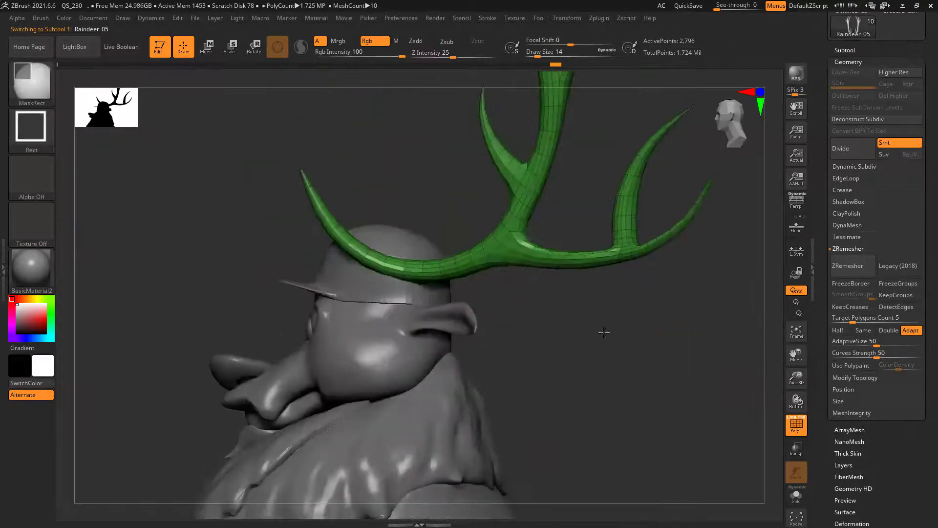
pyautogui.keyDown('ctrl'); pyautogui.moveTo(606, 334); pyautogui.dragTo(568, 205, button='right'); pyautogui.keyUp('ctrl')
pyautogui.moveTo(607, 285); pyautogui.dragTo(606, 276)
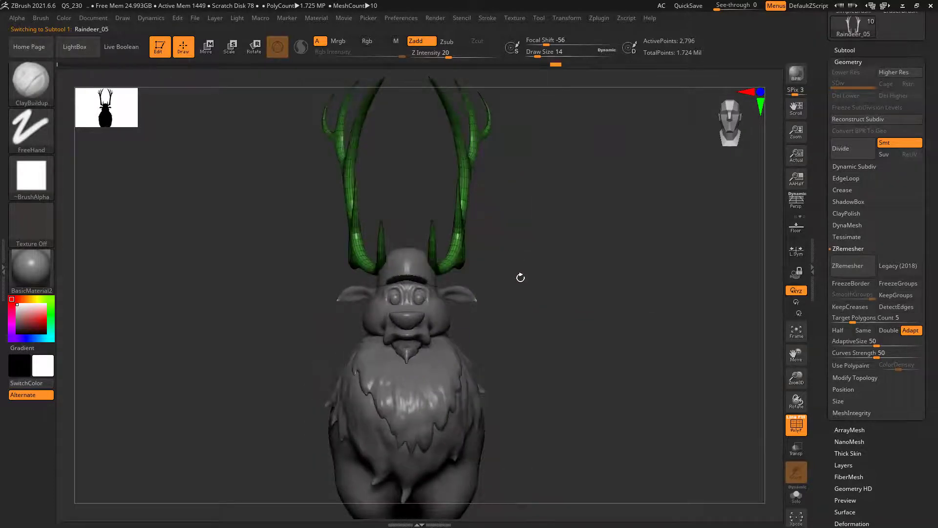
pyautogui.keyDown('alt'); pyautogui.moveTo(513, 304); pyautogui.dragTo(518, 282, button='right'); pyautogui.keyUp('alt')
pyautogui.keyDown('ctrl'); pyautogui.moveTo(389, 237); pyautogui.dragTo(390, 278, button='right'); pyautogui.keyUp('ctrl')
pyautogui.keyDown('alt'); pyautogui.moveTo(668, 407); pyautogui.dragTo(663, 383, button='right'); pyautogui.keyUp('alt')
# - Reselect the cap subtool and examine it together with the head
pyautogui.keyDown('alt'); pyautogui.click(484, 221); pyautogui.keyUp('alt')
pyautogui.moveTo(670, 277); pyautogui.dragTo(712, 282)
pyautogui.keyDown('alt'); pyautogui.moveTo(663, 304); pyautogui.dragTo(598, 290, button='right'); pyautogui.keyUp('alt')
pyautogui.moveTo(436, 253)
pyautogui.keyDown('ctrl'); pyautogui.mouseDown(button='right')
pyautogui.moveTo(513, 334)
pyautogui.moveTo(529, 334)
pyautogui.mouseUp(button='right'); pyautogui.keyUp('ctrl')
pyautogui.moveTo(683, 329)
pyautogui.keyDown('ctrl'); pyautogui.mouseDown(button='right')
pyautogui.moveTo(587, 302)
pyautogui.moveTo(521, 299)
pyautogui.mouseUp(button='right'); pyautogui.keyUp('ctrl')
pyautogui.keyDown('shift'); pyautogui.moveTo(590, 254); pyautogui.dragTo(543, 259); pyautogui.keyUp('shift')
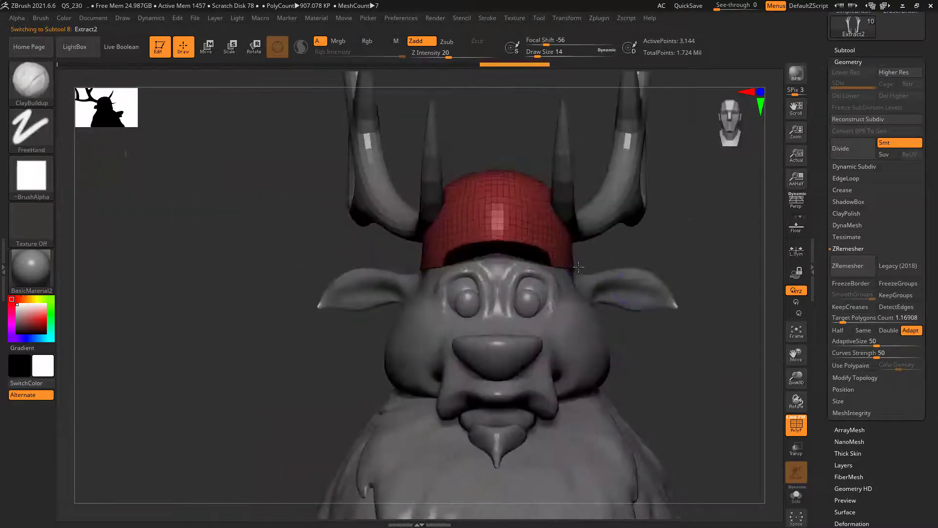
pyautogui.keyDown('alt'); pyautogui.moveTo(641, 319); pyautogui.dragTo(590, 264, button='right'); pyautogui.keyUp('alt')
pyautogui.moveTo(664, 265)
pyautogui.mouseDown()
pyautogui.moveTo(660, 287)
pyautogui.moveTo(668, 253)
pyautogui.moveTo(639, 204)
pyautogui.moveTo(697, 201)
pyautogui.moveTo(702, 210)
pyautogui.moveTo(528, 212)
pyautogui.moveTo(504, 206)
pyautogui.moveTo(502, 178)
pyautogui.mouseUp()
# - Select the head subtool and examine the head and chest fur
pyautogui.keyDown('alt'); pyautogui.click(430, 254); pyautogui.keyUp('alt')
pyautogui.keyDown('alt'); pyautogui.moveTo(671, 326); pyautogui.dragTo(668, 218); pyautogui.keyUp('alt')
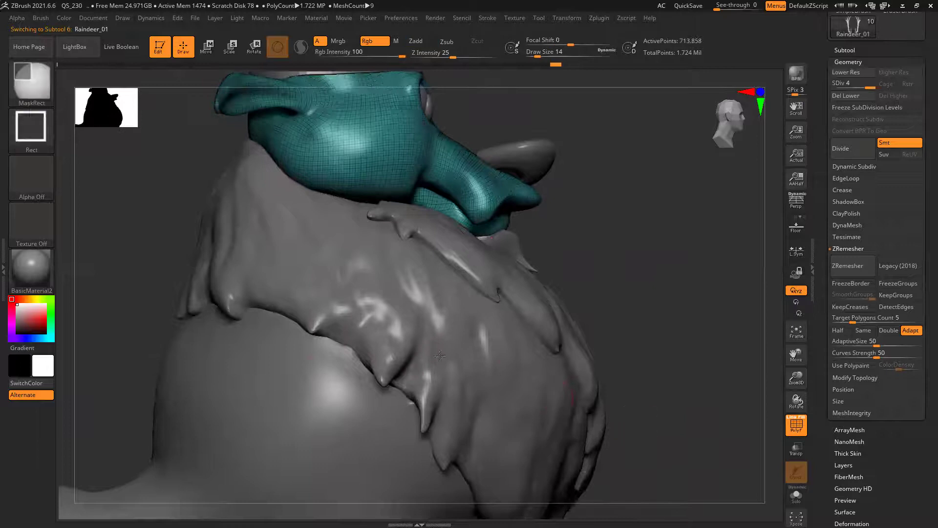
pyautogui.keyDown('ctrl'); pyautogui.moveTo(440, 355); pyautogui.dragTo(443, 281, button='right'); pyautogui.keyUp('ctrl')
pyautogui.keyDown('alt'); pyautogui.moveTo(595, 361); pyautogui.dragTo(608, 447); pyautogui.keyUp('alt')
pyautogui.keyDown('shift'); pyautogui.moveTo(562, 337); pyautogui.dragTo(461, 297); pyautogui.keyUp('shift')
pyautogui.keyDown('ctrl'); pyautogui.moveTo(461, 298); pyautogui.dragTo(472, 367, button='right'); pyautogui.keyUp('ctrl')
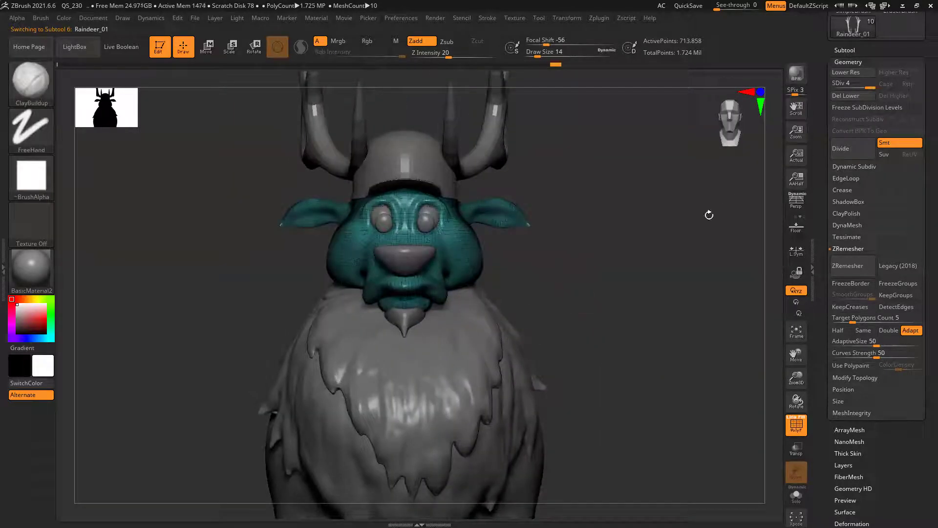
# - Hide the antlers and cap subtools, and make the head the active subtool
pyautogui.click(846, 49)
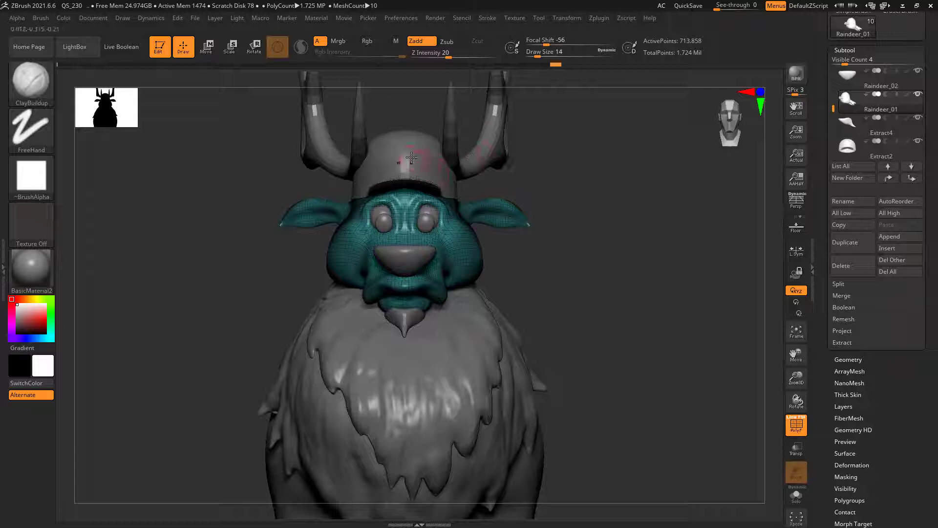
pyautogui.moveTo(831, 105); pyautogui.dragTo(833, 69)
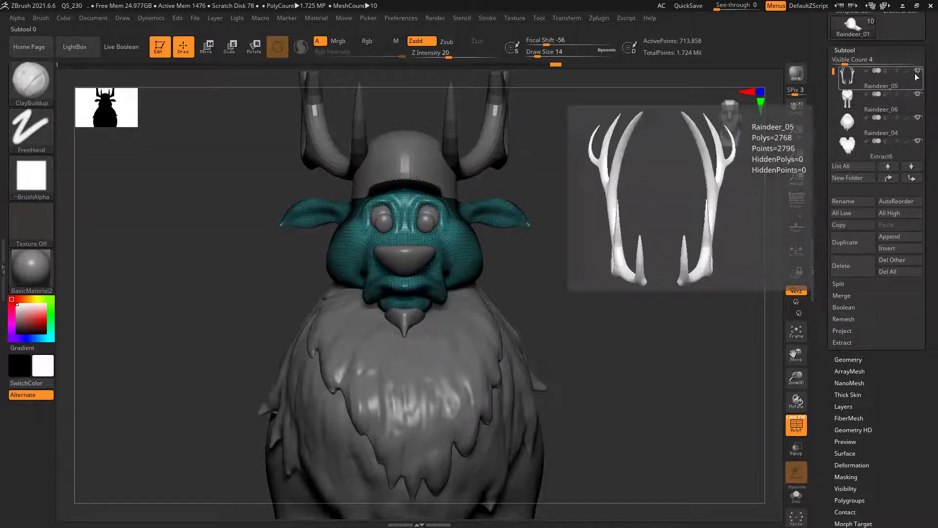
pyautogui.click(917, 72)
pyautogui.keyDown('alt'); pyautogui.click(416, 160); pyautogui.keyUp('alt')
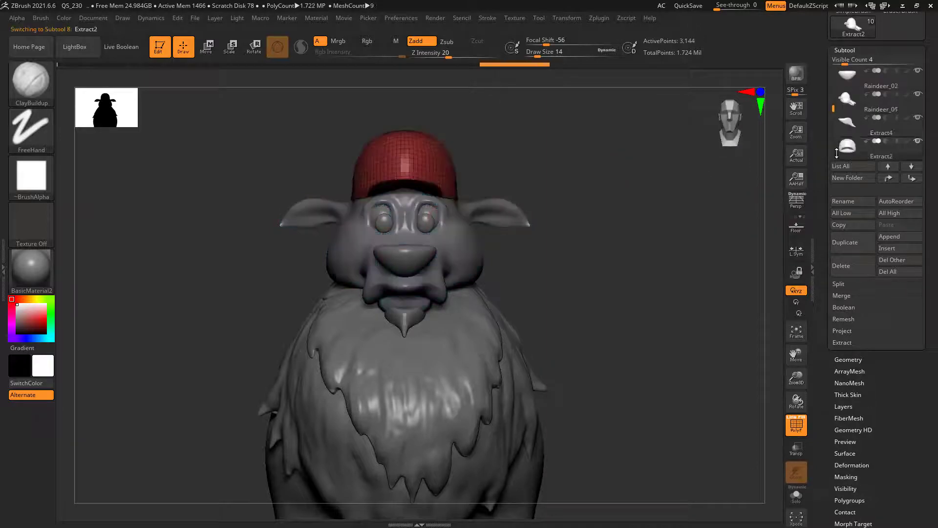
pyautogui.moveTo(608, 283); pyautogui.dragTo(662, 312)
pyautogui.keyDown('alt'); pyautogui.click(481, 215); pyautogui.keyUp('alt')
pyautogui.moveTo(663, 313)
pyautogui.keyDown('ctrl'); pyautogui.mouseDown(button='right')
pyautogui.moveTo(603, 330)
pyautogui.moveTo(566, 298)
pyautogui.mouseUp(button='right'); pyautogui.keyUp('ctrl')
pyautogui.moveTo(565, 298); pyautogui.dragTo(647, 296)
pyautogui.scroll(5, 843, 472)
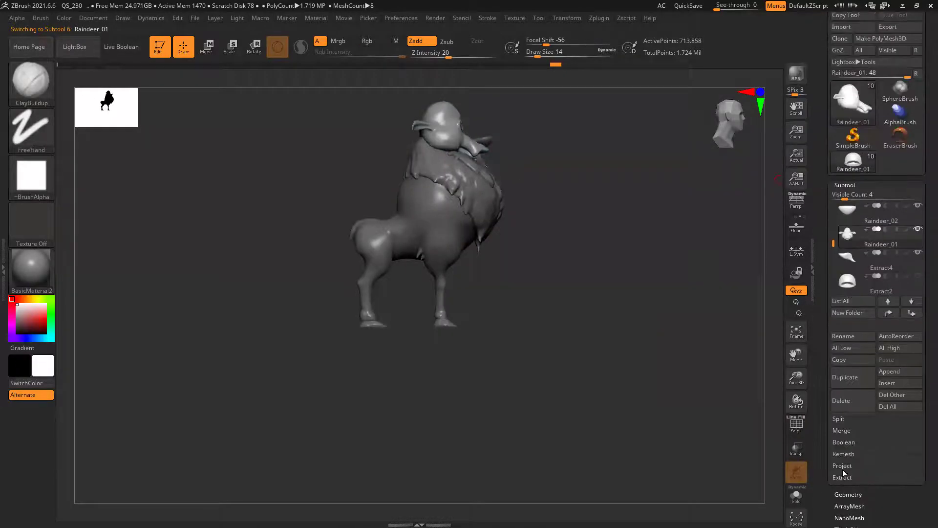
# - Merge all visible subtools into one new tool and switch to the merged reindeer
pyautogui.click(841, 430)
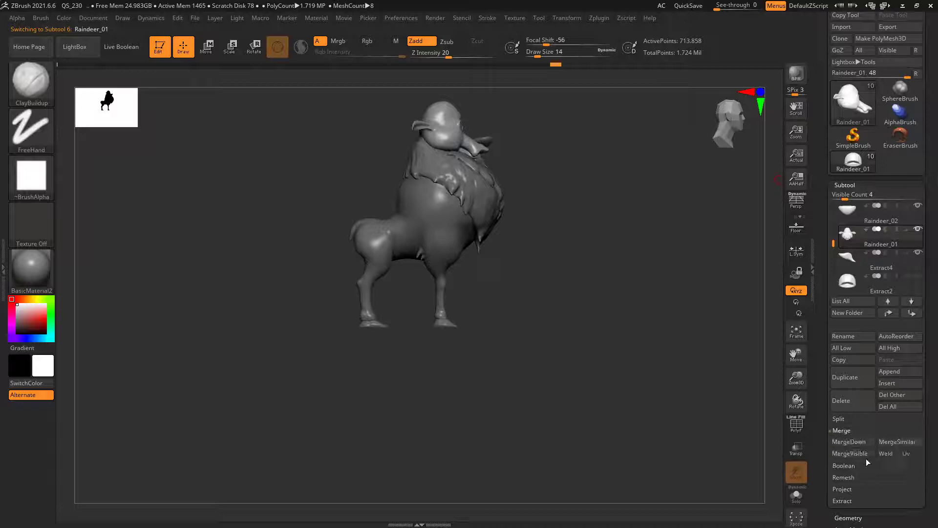
pyautogui.click(860, 453)
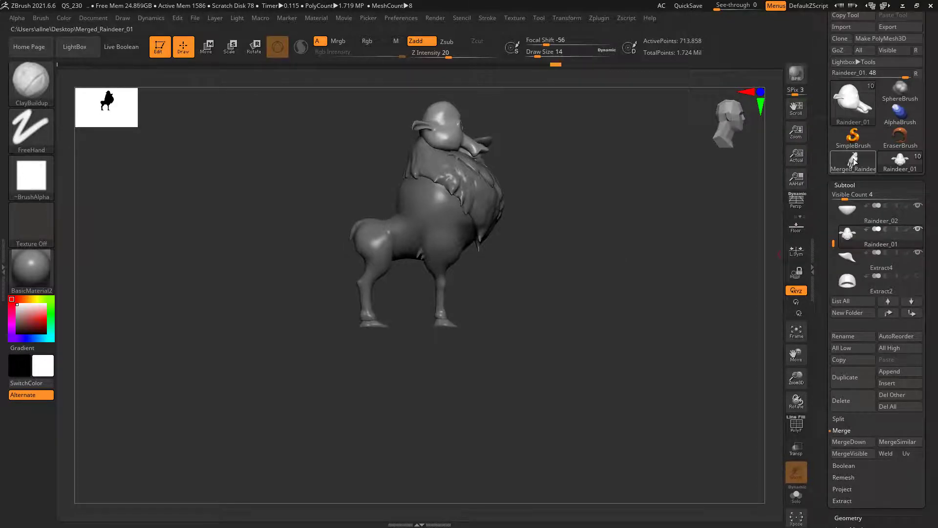
pyautogui.click(854, 161)
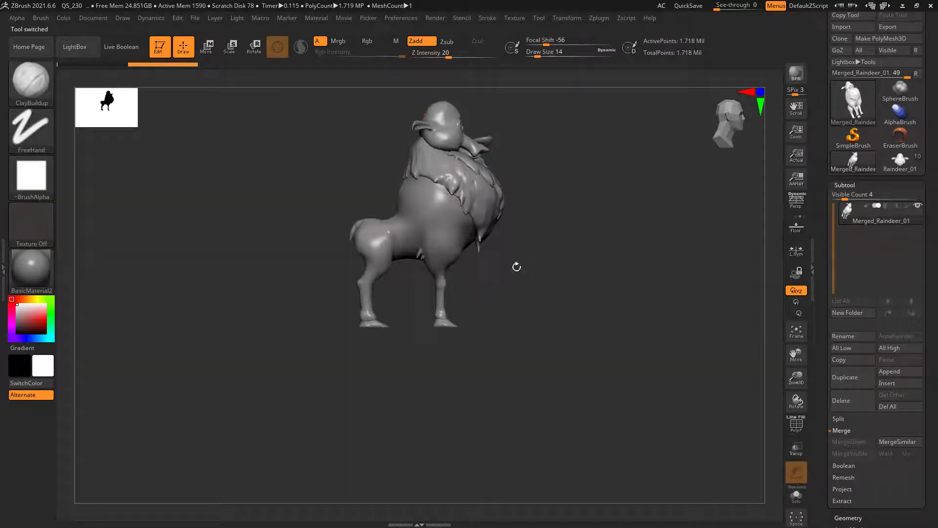
pyautogui.keyDown('shift'); pyautogui.moveTo(559, 244); pyautogui.dragTo(621, 258); pyautogui.keyUp('shift')
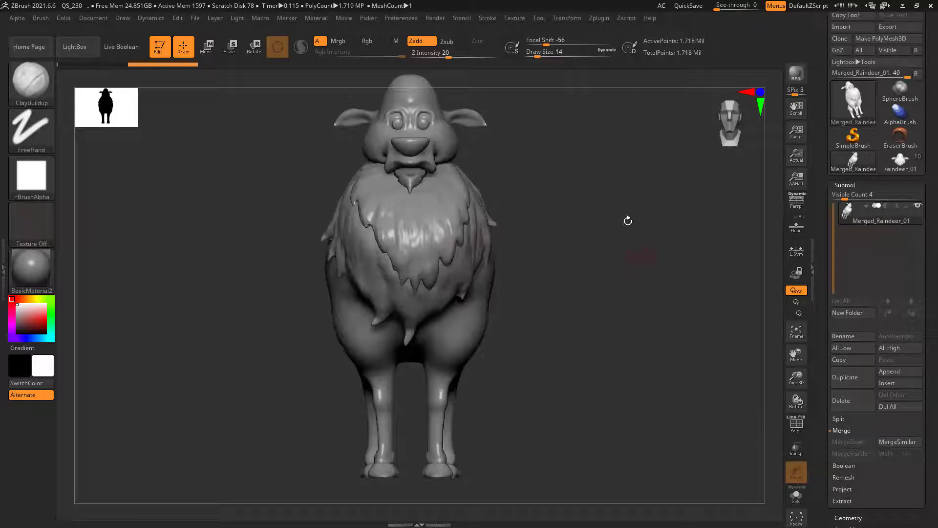
# - Pre-process the merged reindeer with Decimation Master and decimate it to 20%
pyautogui.click(597, 18)
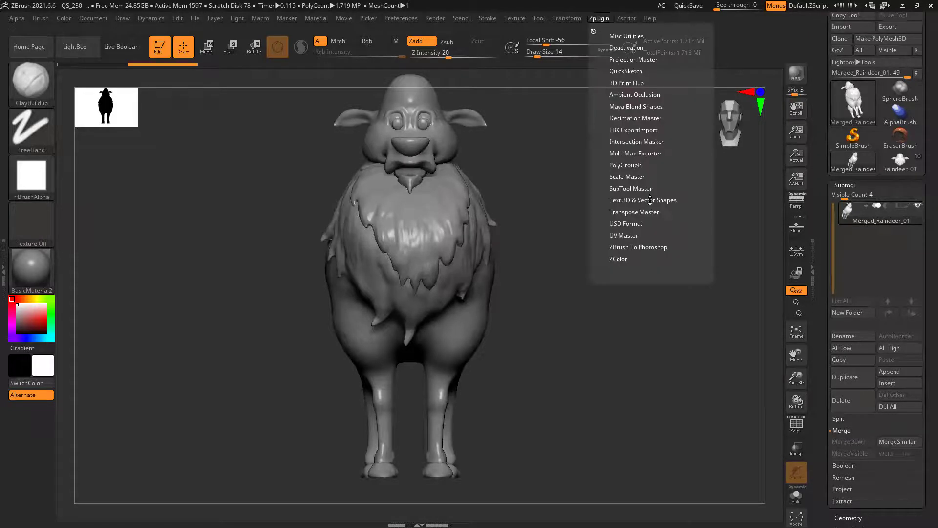
pyautogui.click(625, 118)
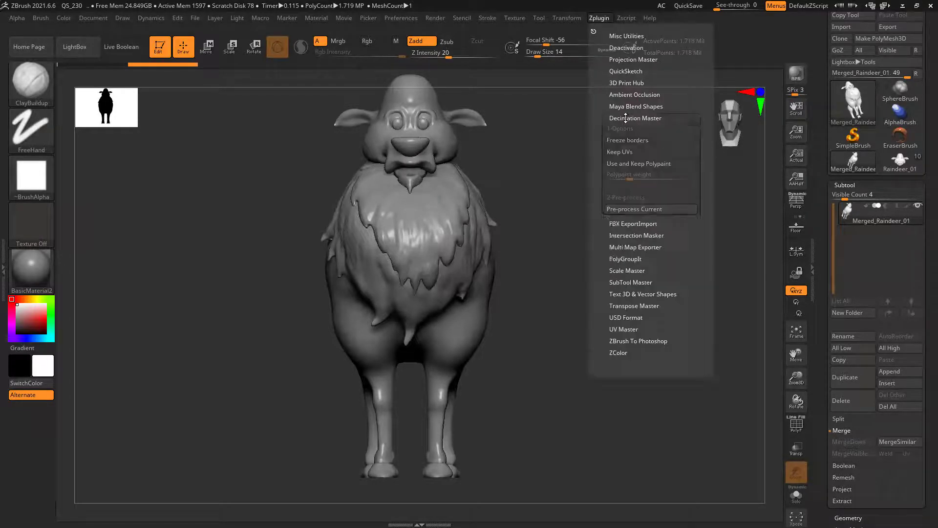
pyautogui.click(645, 211)
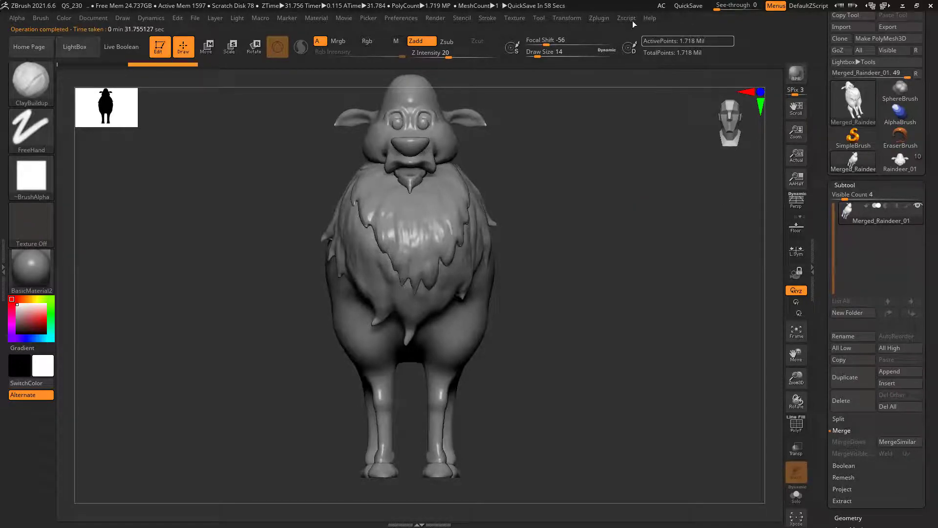
pyautogui.click(599, 17)
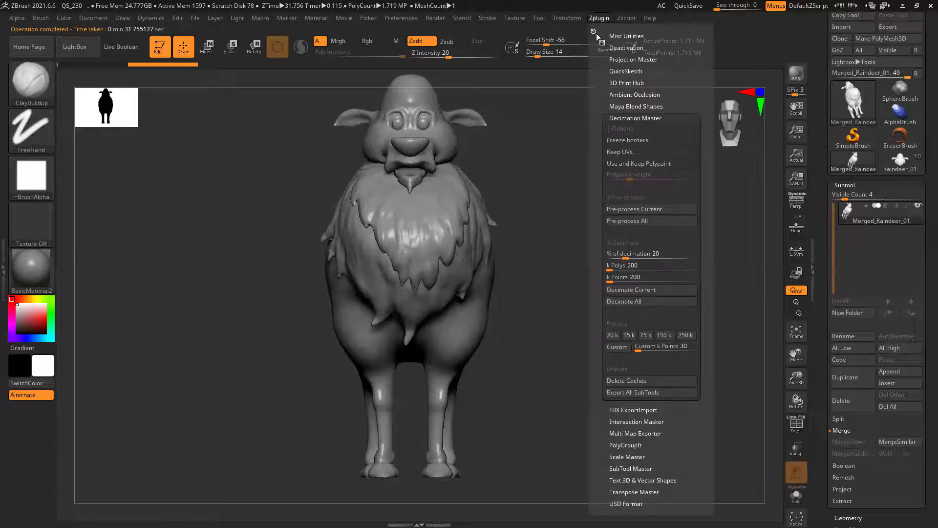
pyautogui.click(646, 291)
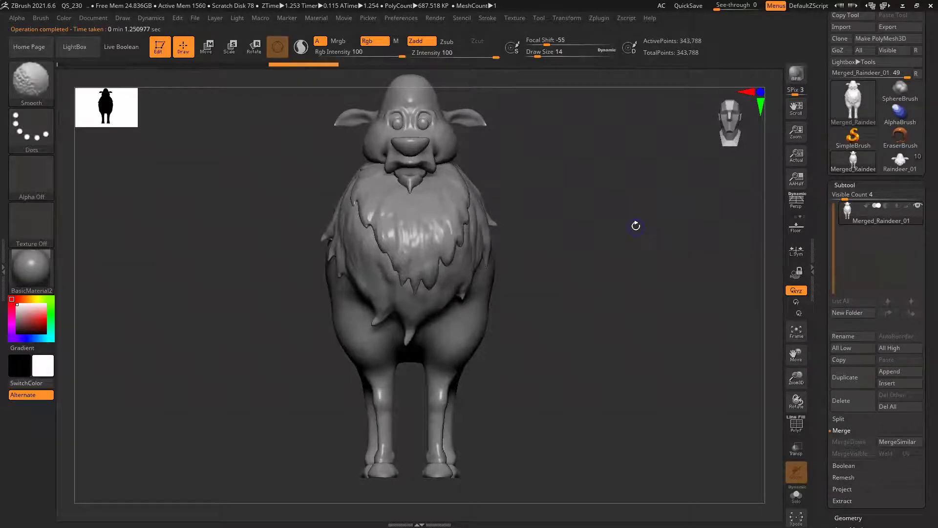
# - Show the polygon wireframe on the merged reindeer and inspect the mesh density around the fur and body
pyautogui.hotkey('shift', 'f')
pyautogui.moveTo(631, 214)
pyautogui.mouseDown()
pyautogui.moveTo(643, 216)
pyautogui.moveTo(423, 305)
pyautogui.moveTo(401, 276)
pyautogui.mouseUp()
pyautogui.keyDown('ctrl'); pyautogui.moveTo(400, 275); pyautogui.dragTo(526, 309, button='right'); pyautogui.keyUp('ctrl')
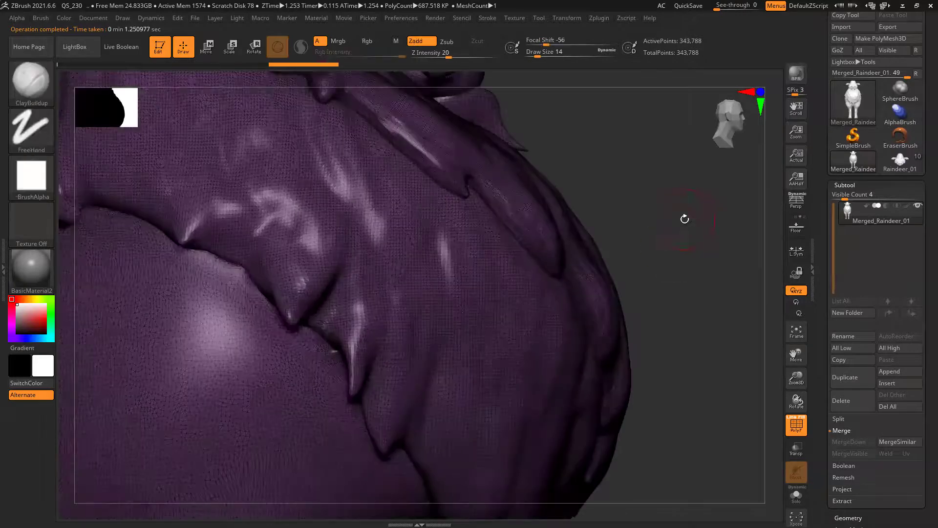
pyautogui.keyDown('ctrl'); pyautogui.moveTo(672, 237); pyautogui.dragTo(594, 224, button='right'); pyautogui.keyUp('ctrl')
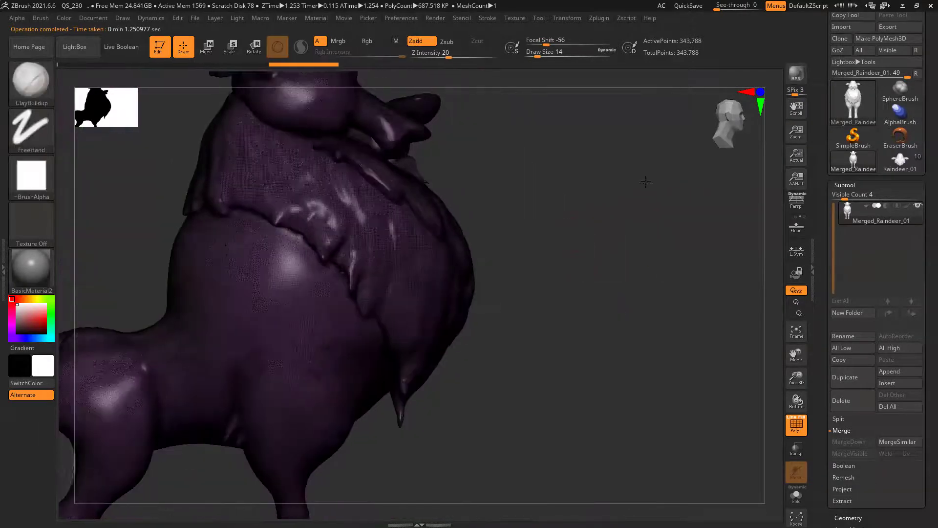
pyautogui.moveTo(645, 182); pyautogui.dragTo(283, 360)
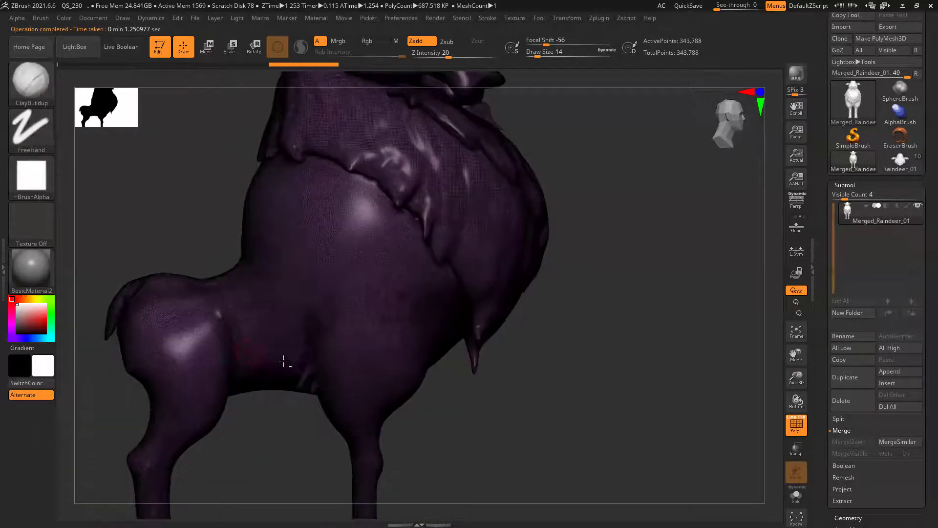
# - Decimate the merged reindeer to 5% with Decimation Master and check the mesh from the front, back and side
pyautogui.click(599, 18)
pyautogui.click(638, 253)
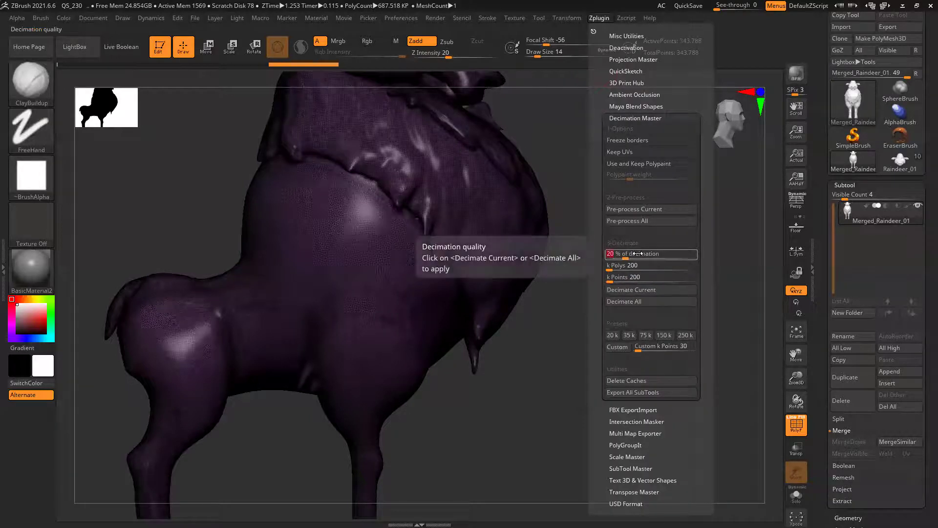
pyautogui.write('5')
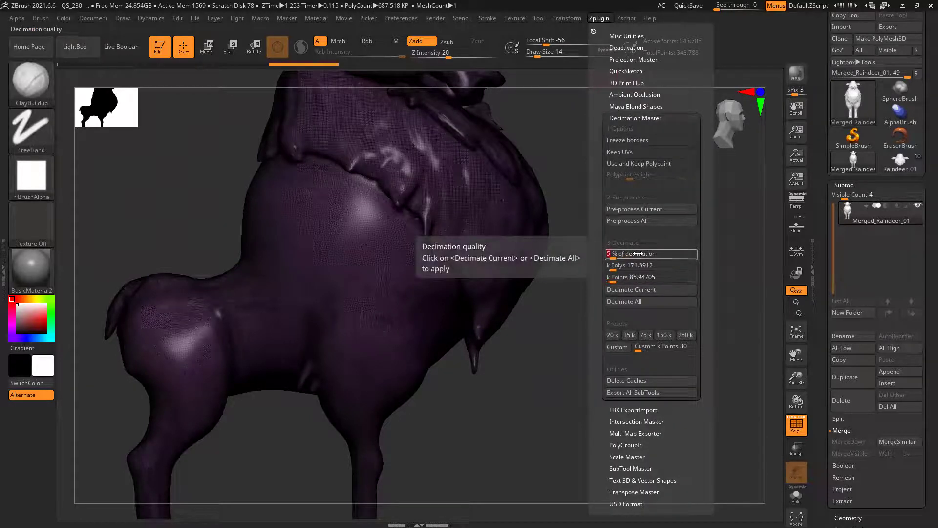
pyautogui.click(635, 290)
pyautogui.moveTo(599, 333)
pyautogui.keyDown('ctrl'); pyautogui.mouseDown(button='right')
pyautogui.moveTo(578, 302)
pyautogui.moveTo(588, 243)
pyautogui.moveTo(565, 305)
pyautogui.mouseUp(button='right'); pyautogui.keyUp('ctrl')
pyautogui.keyDown('ctrl'); pyautogui.moveTo(483, 232); pyautogui.dragTo(511, 300, button='right'); pyautogui.keyUp('ctrl')
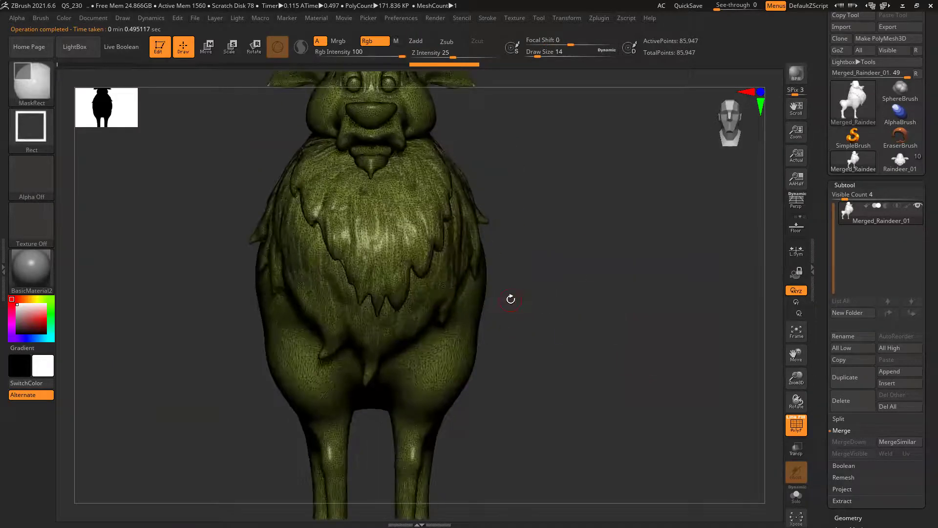
pyautogui.moveTo(611, 235); pyautogui.dragTo(415, 254, button='right')
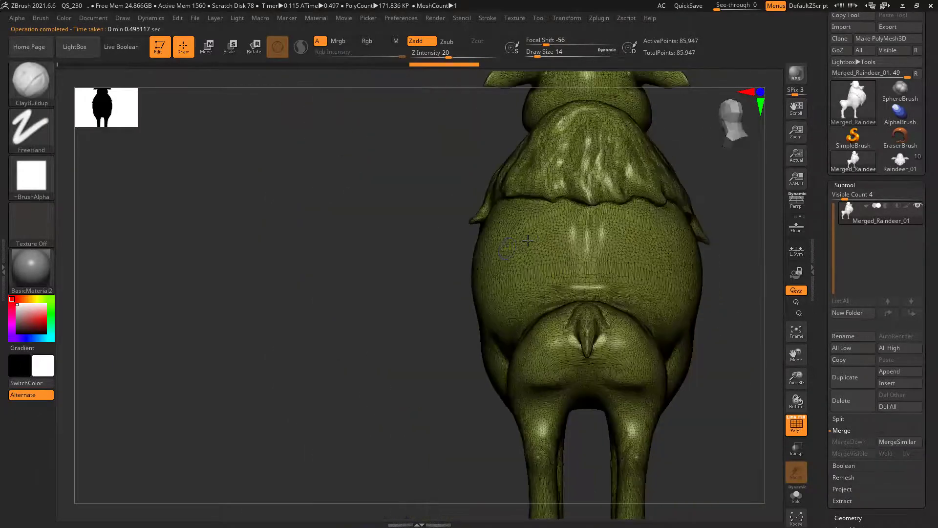
pyautogui.moveTo(417, 291); pyautogui.dragTo(571, 270, button='right')
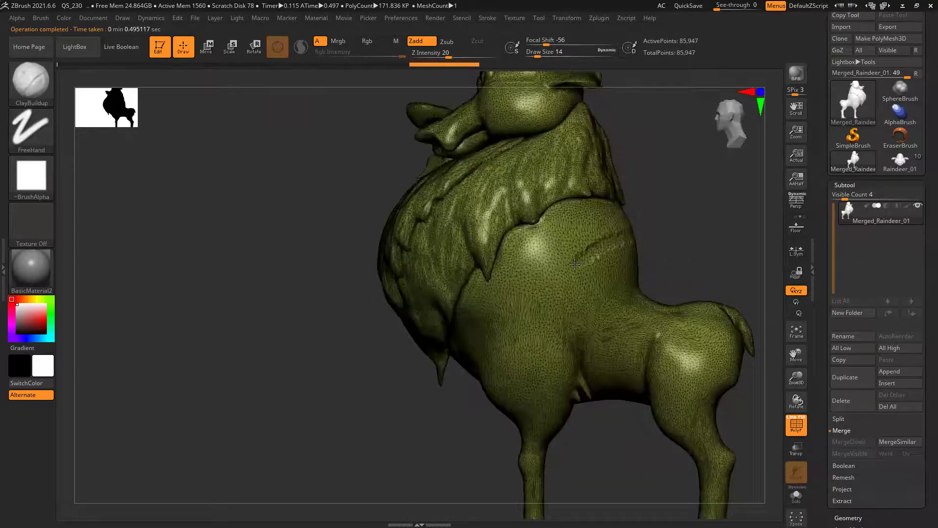
pyautogui.moveTo(629, 235)
pyautogui.mouseDown(button='right')
pyautogui.moveTo(568, 213)
pyautogui.moveTo(596, 209)
pyautogui.moveTo(655, 262)
pyautogui.moveTo(619, 230)
pyautogui.mouseUp(button='right')
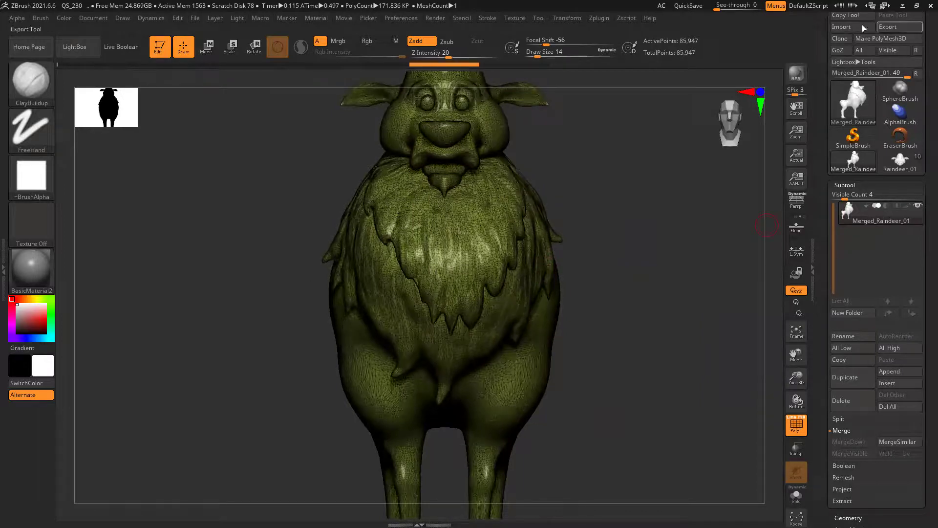
# - Export the decimated reindeer as an OBJ file named Merged_Raindeer_01 into the organic folder
pyautogui.scroll(3, 879, 101)
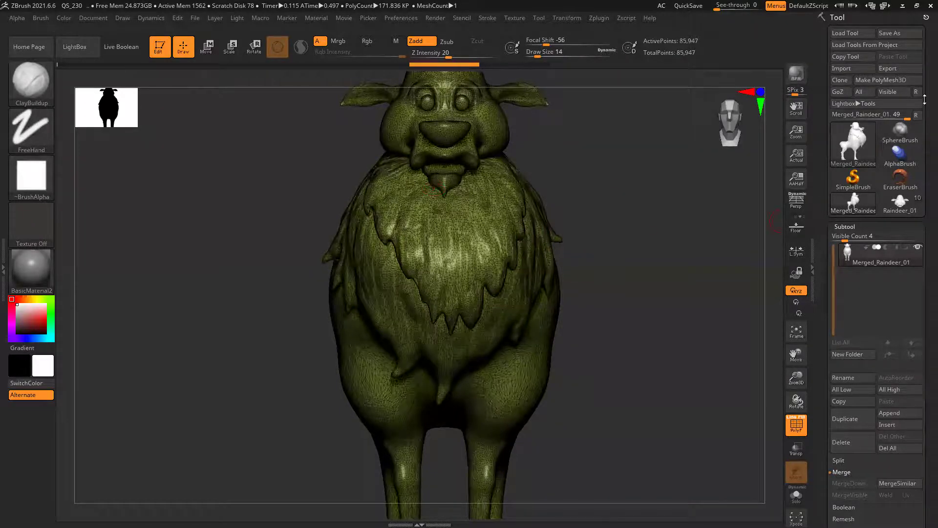
pyautogui.click(888, 69)
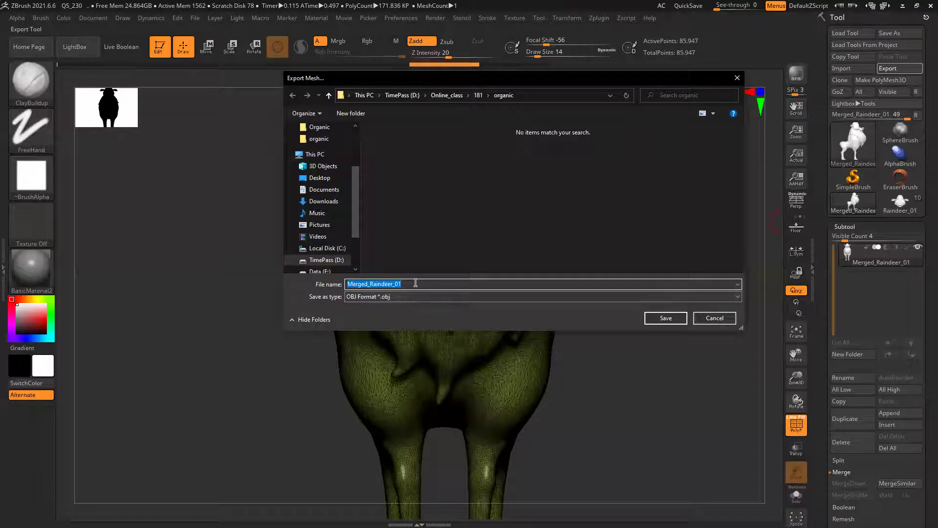
pyautogui.click(714, 320)
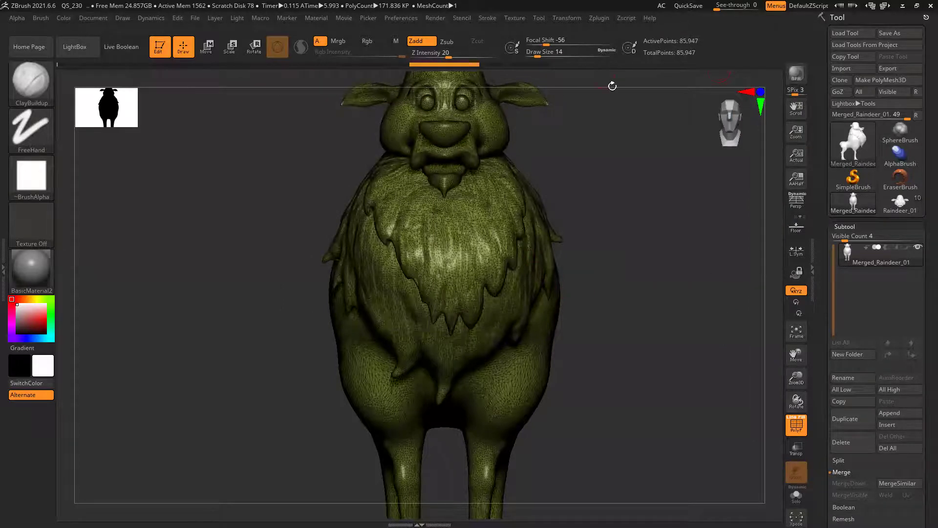
pyautogui.click(890, 67)
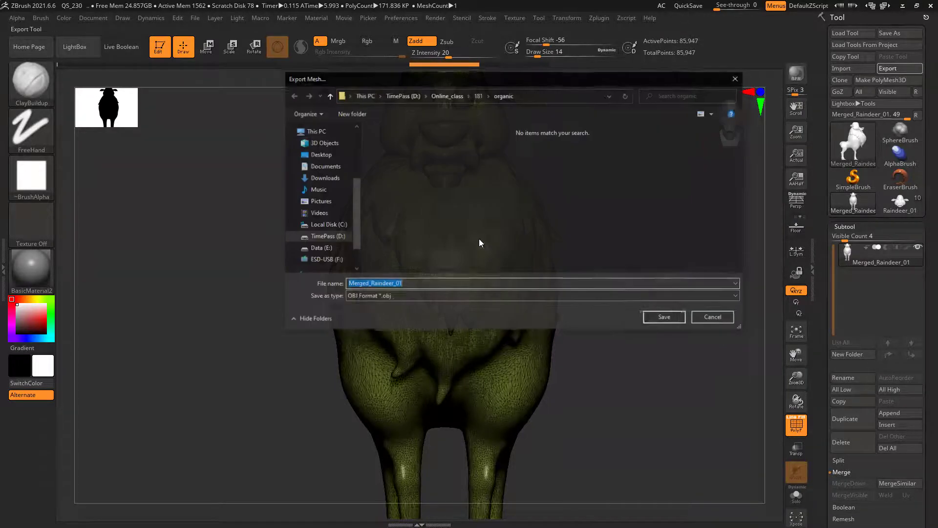
pyautogui.click(425, 283)
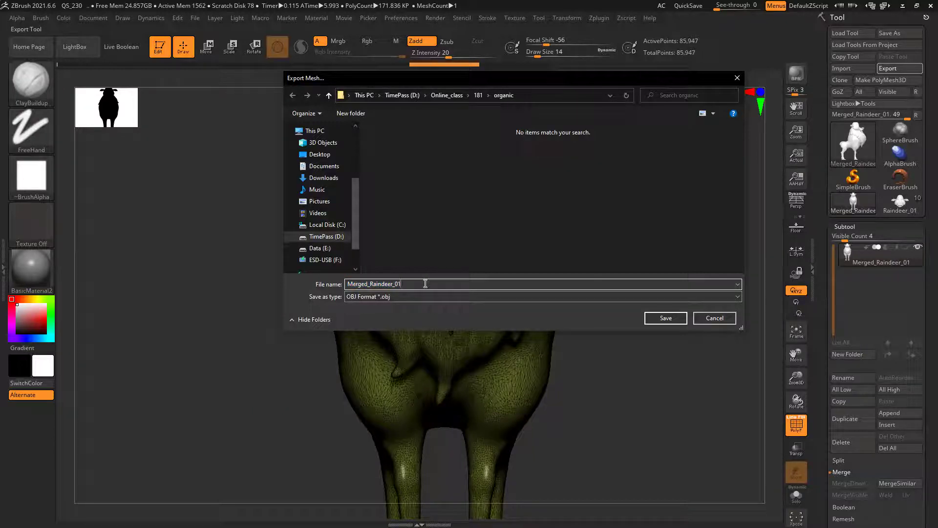
pyautogui.click(670, 319)
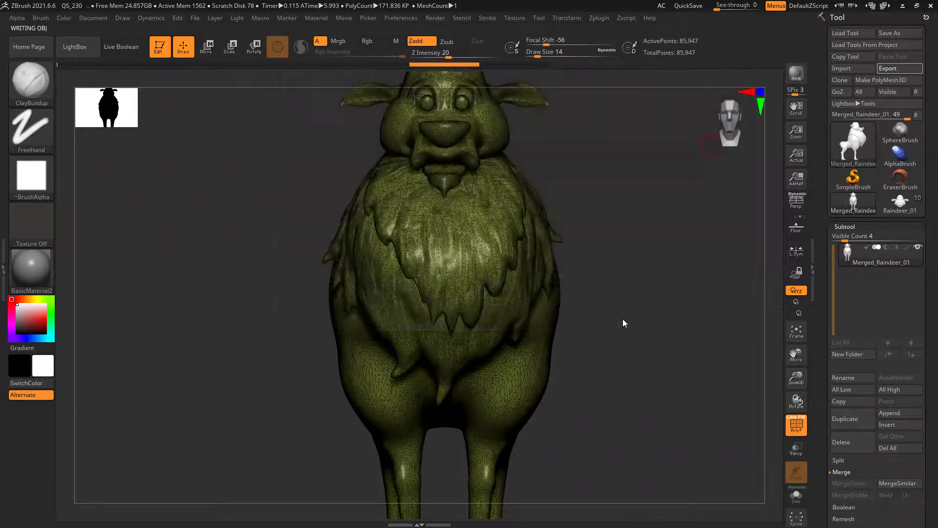
# - Switch back to the original multi-part reindeer tool and make its cap and antlers subtools visible
pyautogui.click(900, 203)
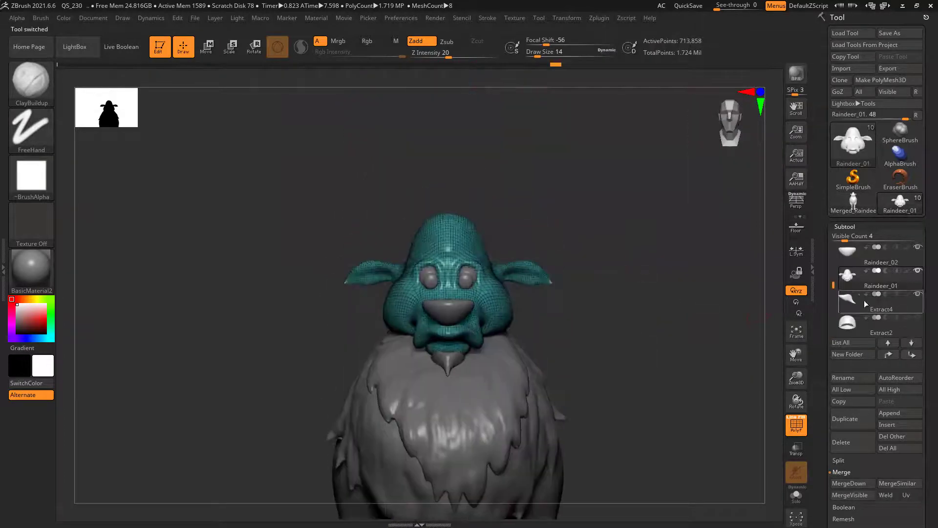
pyautogui.click(918, 317)
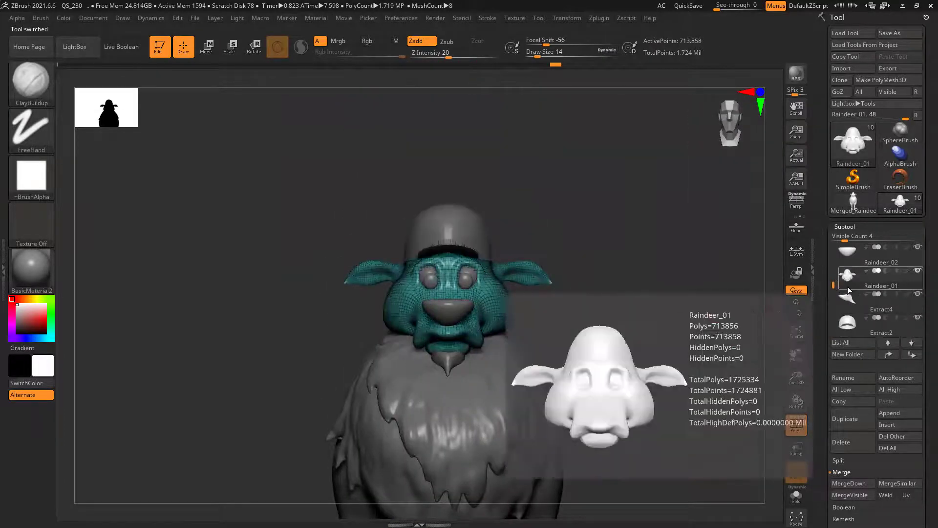
pyautogui.moveTo(834, 261); pyautogui.dragTo(836, 230)
pyautogui.click(919, 248)
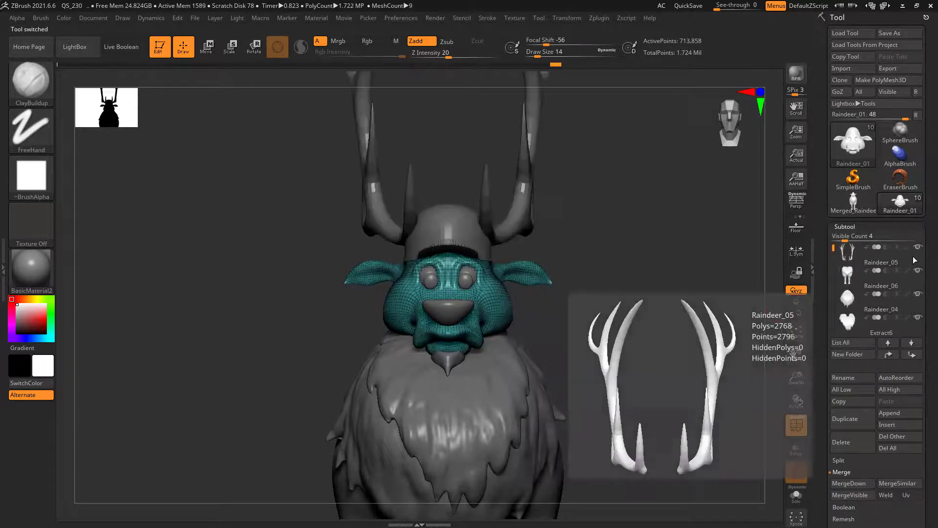
# - Select the antlers subtool and export it as an OBJ file named horns
pyautogui.click(915, 259)
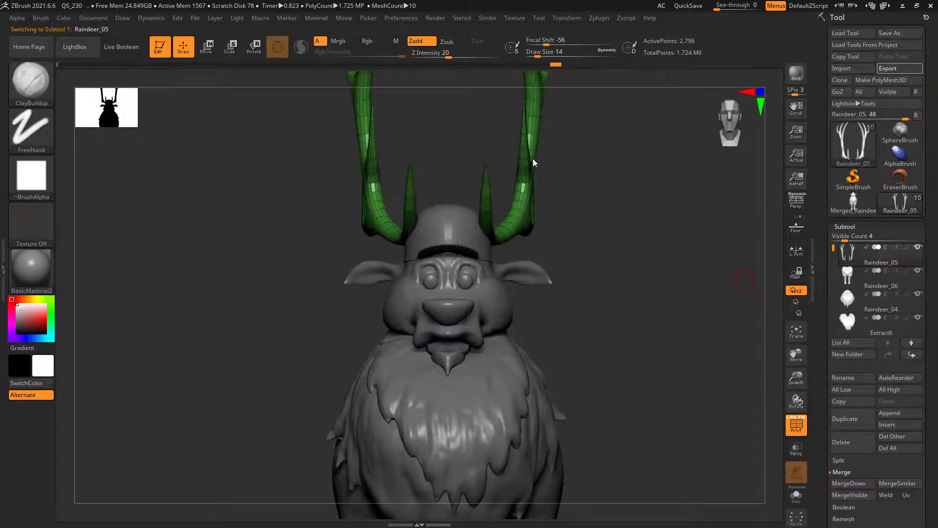
pyautogui.write('horns')
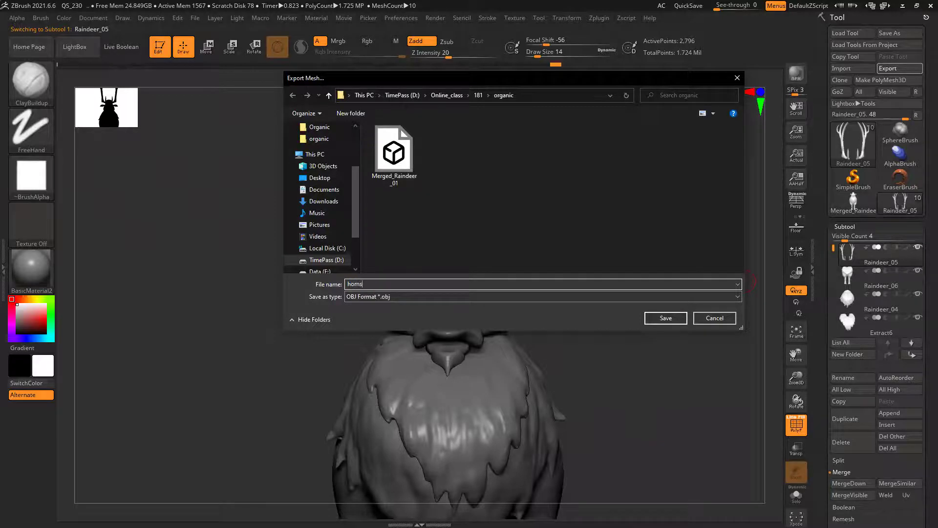
pyautogui.press('Return')
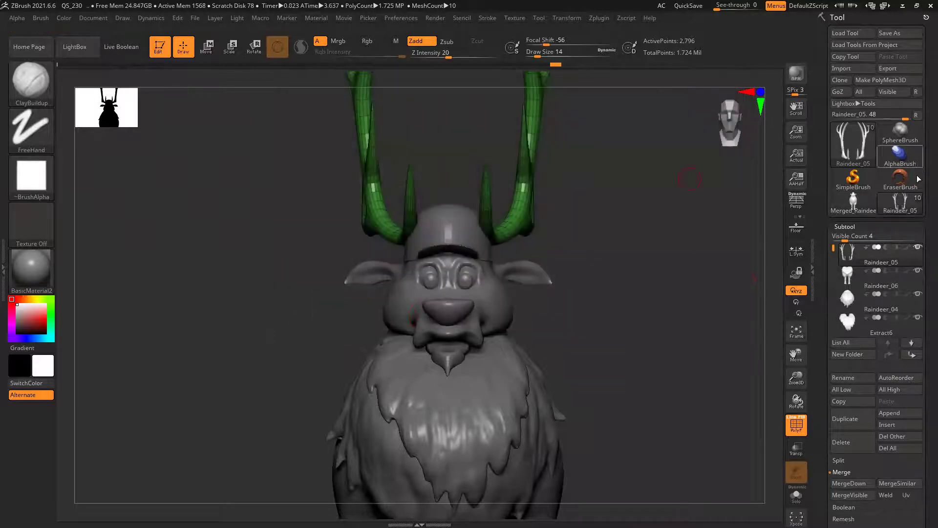
# - Select the Extract2 cap subtool and export it as an OBJ file named cap
pyautogui.scroll(-1, 826, 288)
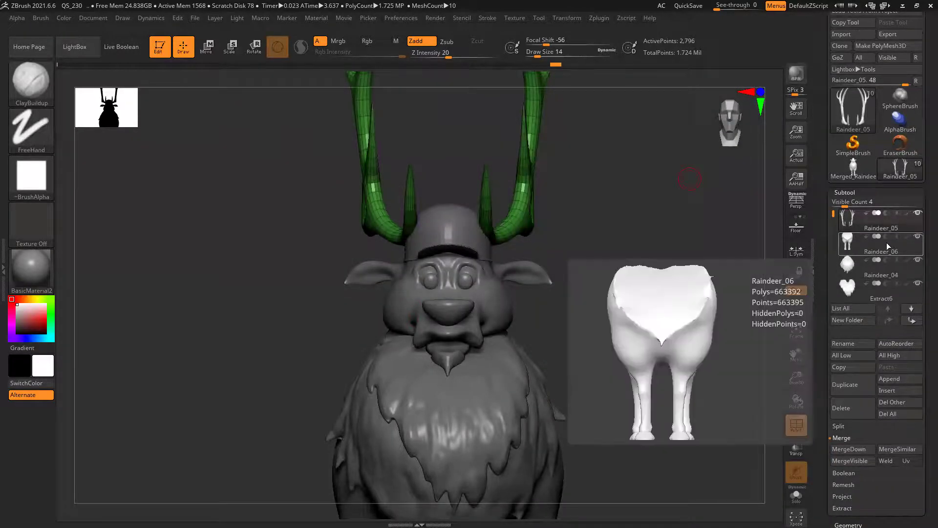
pyautogui.moveTo(832, 278)
pyautogui.mouseDown()
pyautogui.moveTo(840, 213)
pyautogui.moveTo(834, 263)
pyautogui.mouseUp()
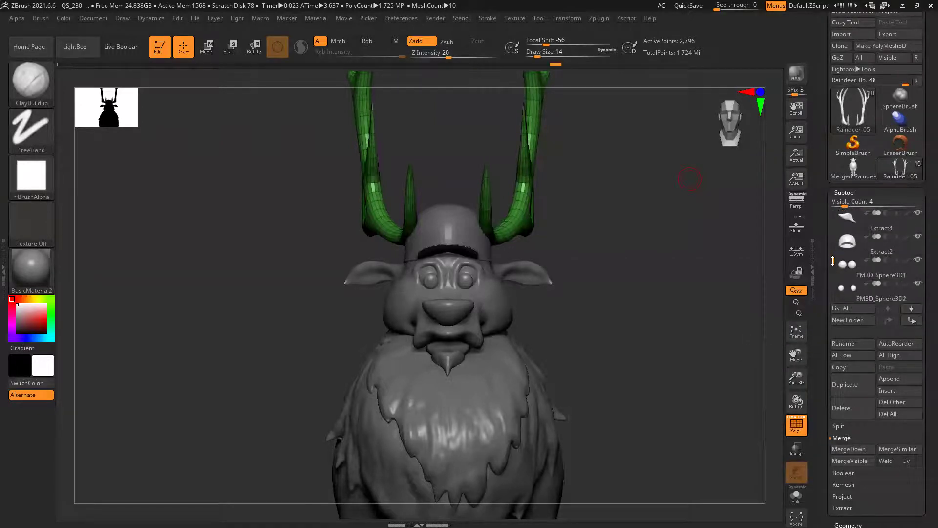
pyautogui.click(903, 251)
pyautogui.click(887, 34)
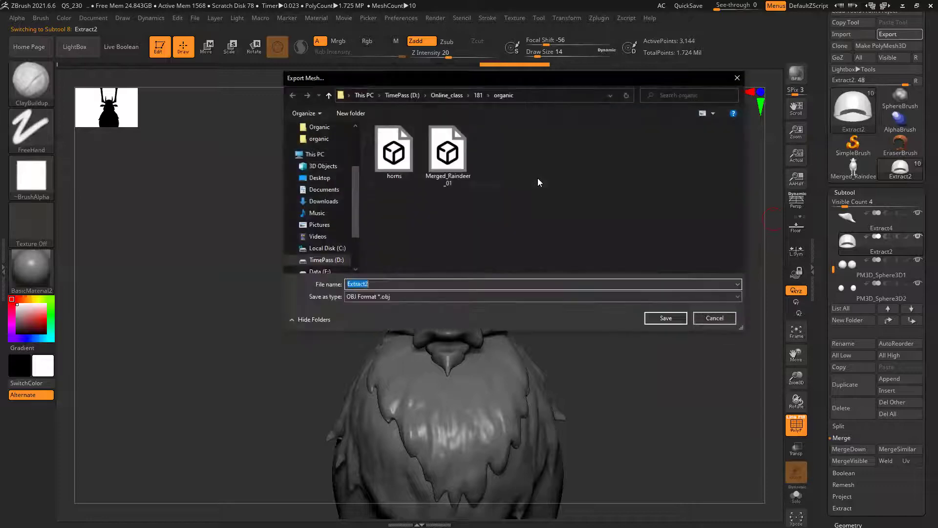
pyautogui.write('cap')
pyautogui.click(666, 318)
# - Save the multi-part reindeer tool over the existing Raindeer_05 file in the organic folder
pyautogui.keyDown('alt'); pyautogui.moveTo(643, 317); pyautogui.dragTo(616, 282); pyautogui.keyUp('alt')
pyautogui.moveTo(634, 247)
pyautogui.mouseDown()
pyautogui.moveTo(669, 241)
pyautogui.moveTo(638, 243)
pyautogui.mouseUp()
pyautogui.moveTo(822, 27); pyautogui.dragTo(821, 114)
pyautogui.click(899, 34)
pyautogui.doubleClick(712, 148)
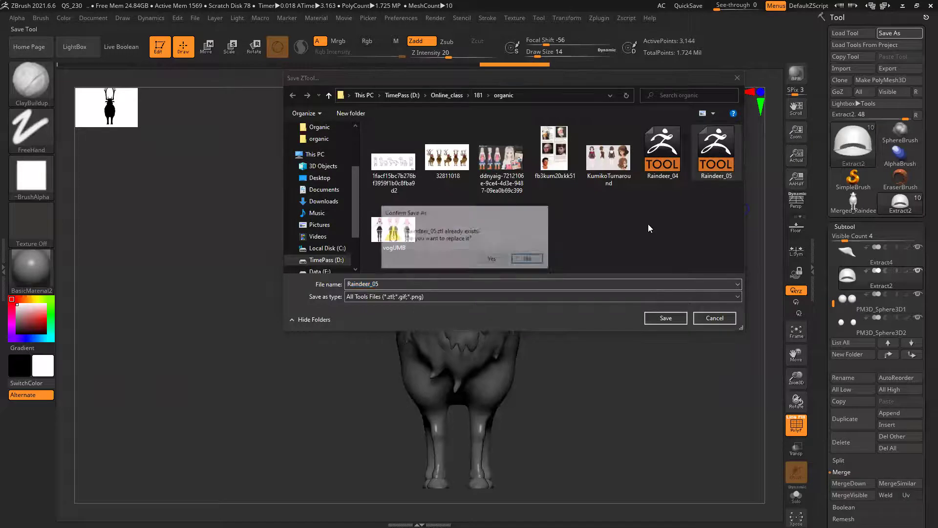
pyautogui.click(492, 258)
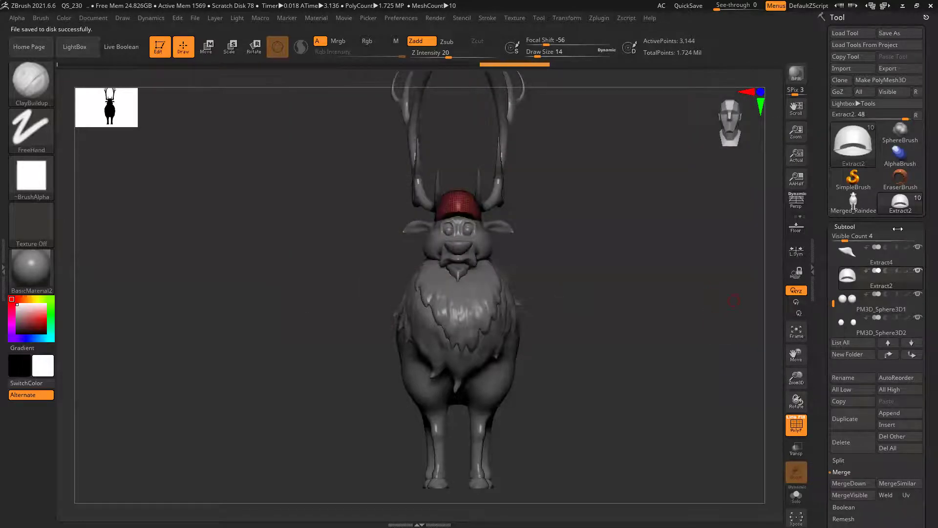
# - Close ZBrush, launch Maya 2020 from the desktop and dismiss its What's New Highlight Settings dialog
pyautogui.click(925, 5)
pyautogui.click(489, 293)
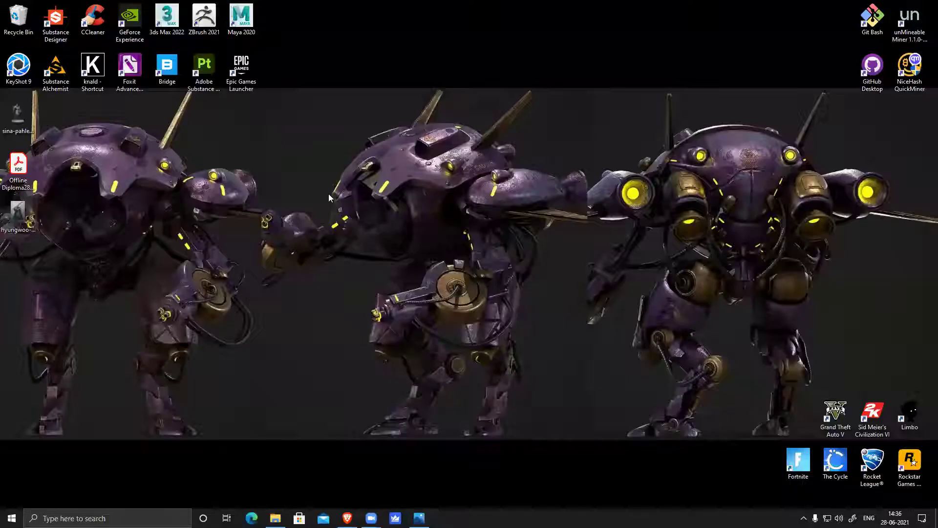
pyautogui.doubleClick(240, 23)
pyautogui.doubleClick(240, 22)
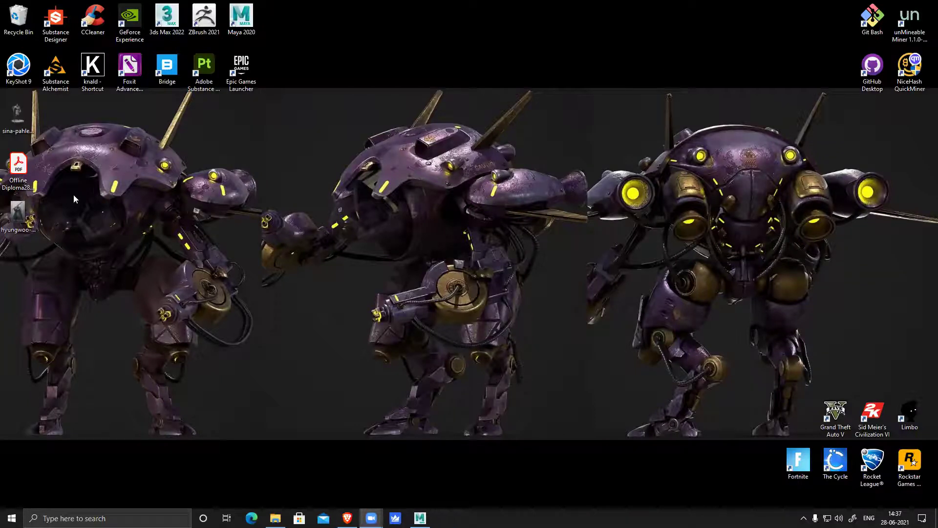
pyautogui.rightClick(22, 17)
pyautogui.click(49, 33)
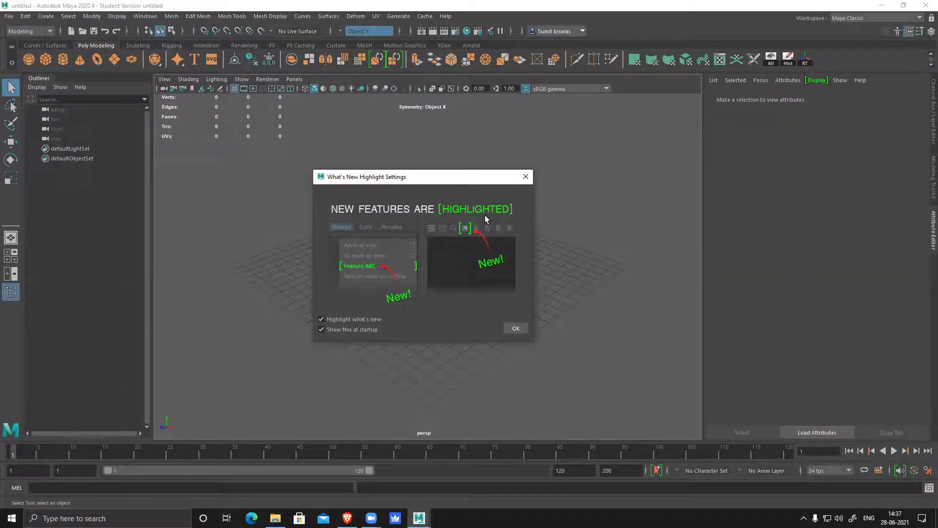
pyautogui.click(525, 177)
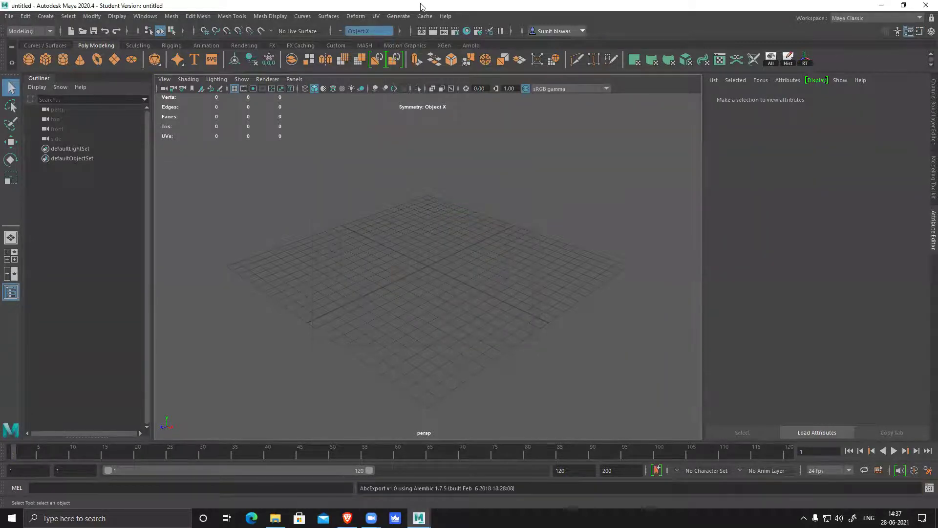
# - Uncover the desktop behind Maya and permanently delete the ss JPG file from it
pyautogui.doubleClick(367, 6)
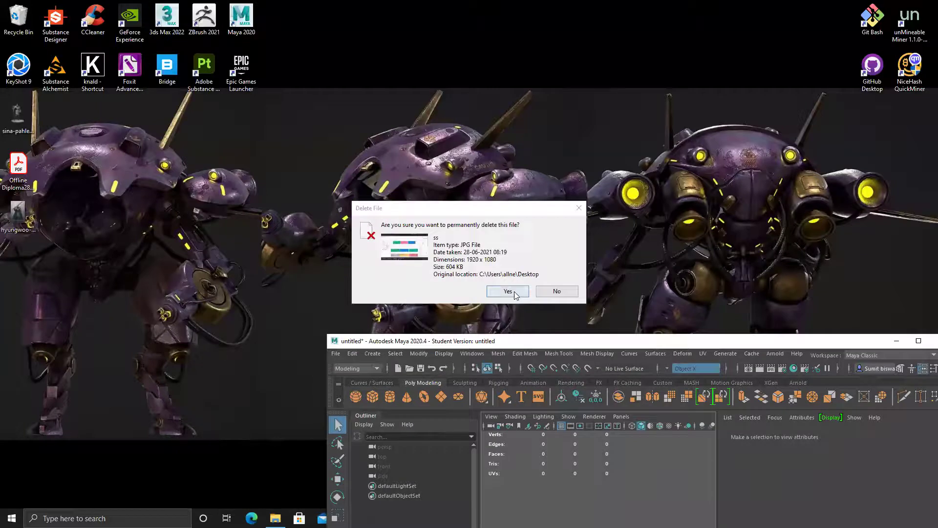
pyautogui.click(513, 291)
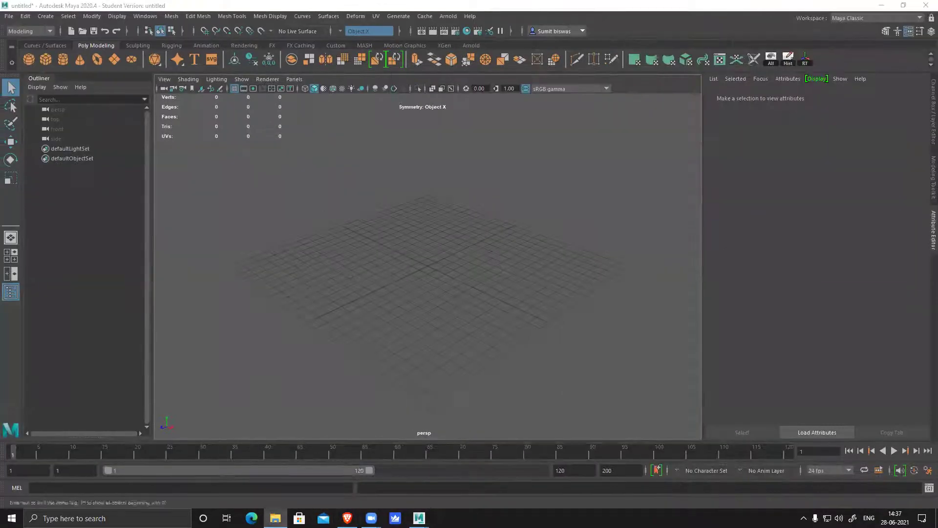
# - Switch to the organic folder in File Explorer, list its files with details and add the Date modified column
pyautogui.hotkey('alt', 'Tab')
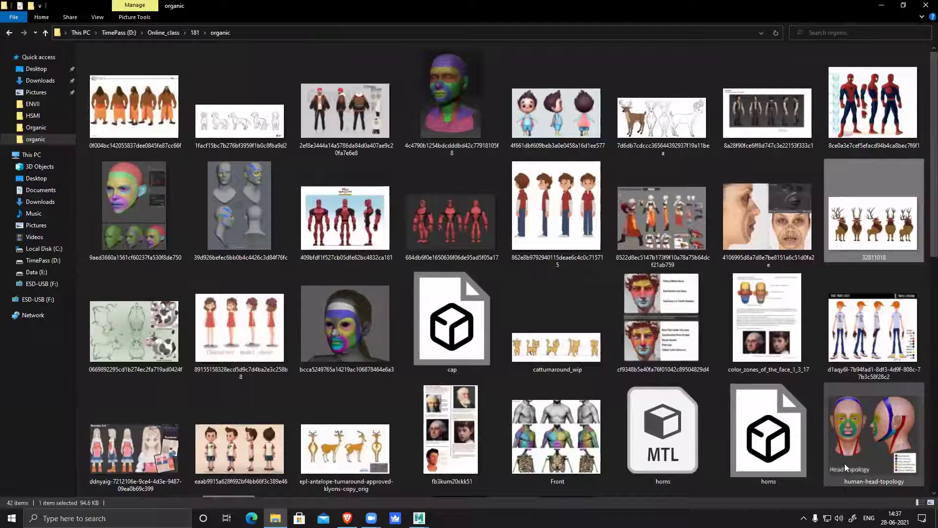
pyautogui.click(921, 505)
pyautogui.click(919, 503)
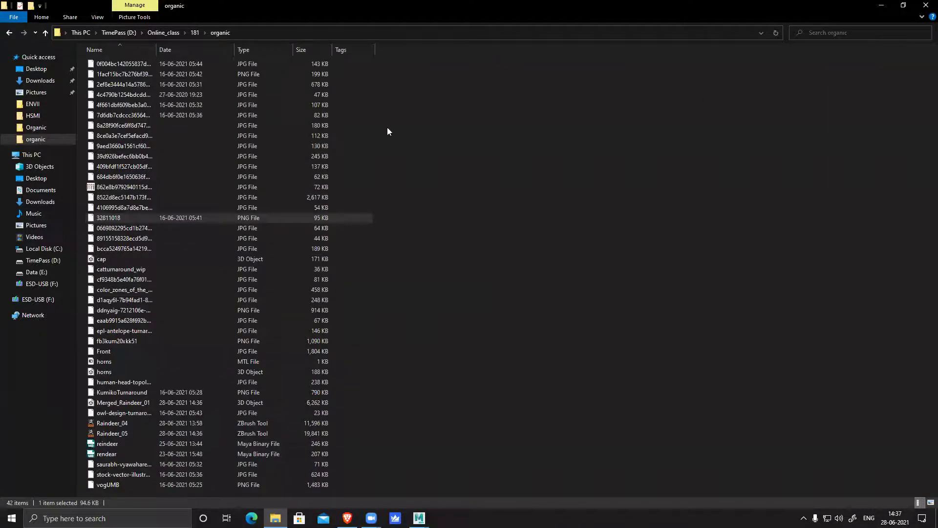
pyautogui.rightClick(254, 49)
pyautogui.click(307, 146)
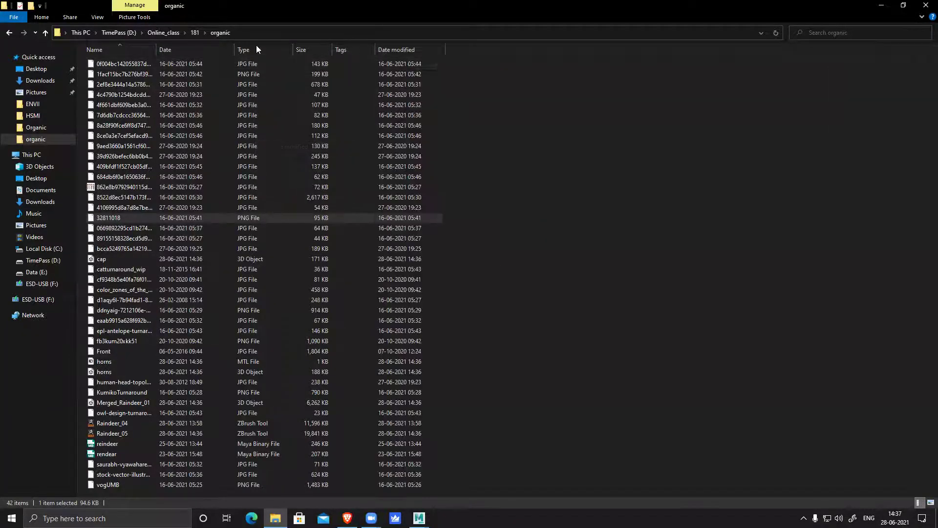
# - Sort the organic folder's files by date modified and clear the File Explorer window away from Maya
pyautogui.click(400, 50)
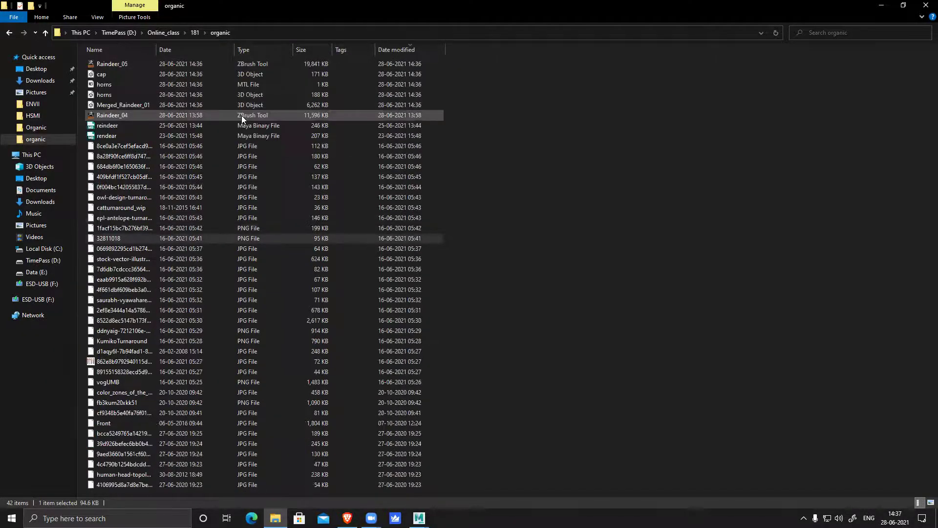
pyautogui.doubleClick(368, 4)
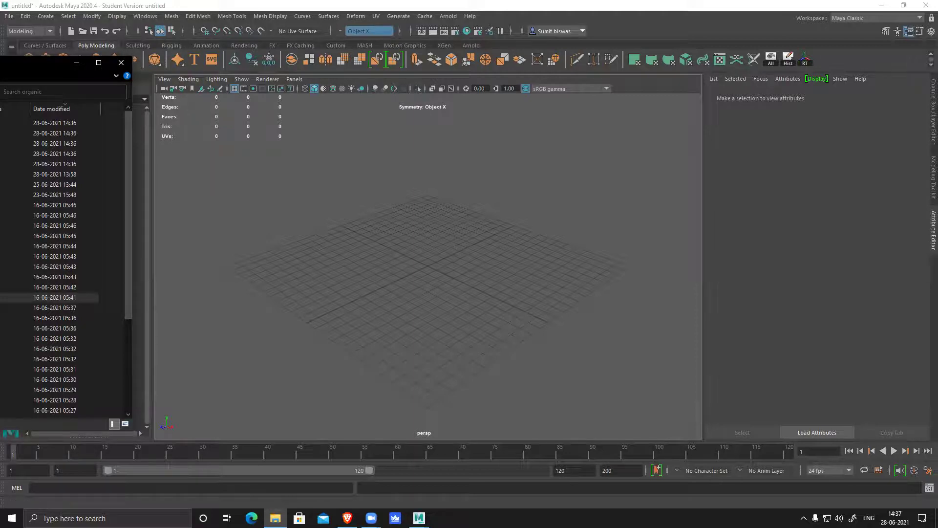
pyautogui.hotkey('alt', 'F4')
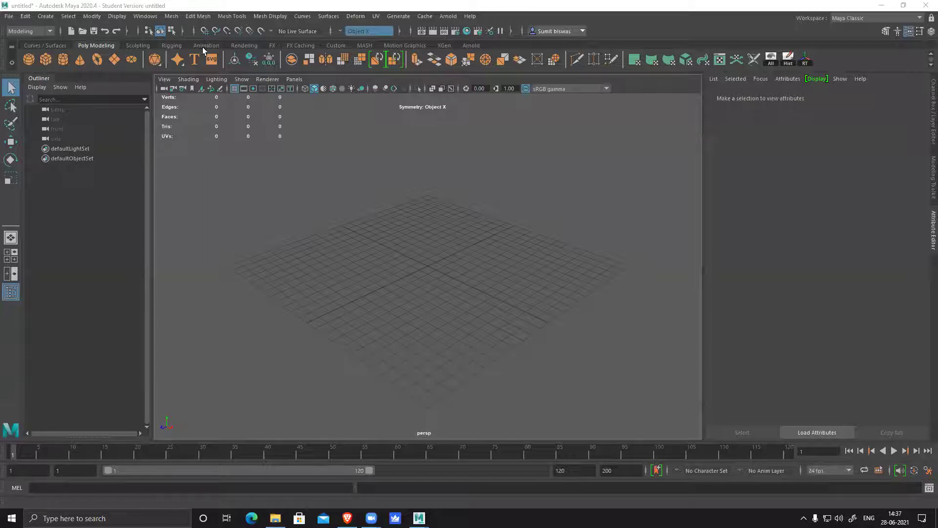
# - Start a Maya import, go to D:\Online_class\181\organic and list its files by modification date, newest first
pyautogui.click(10, 17)
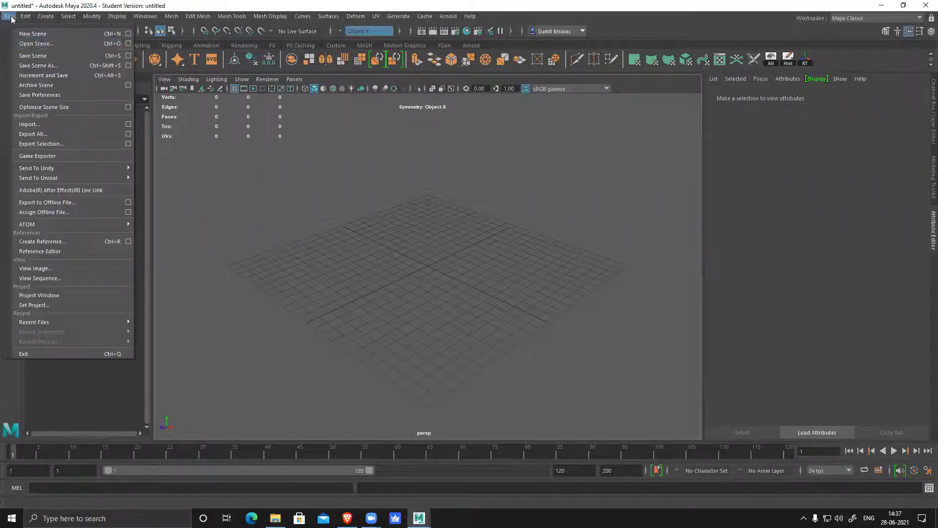
pyautogui.click(54, 124)
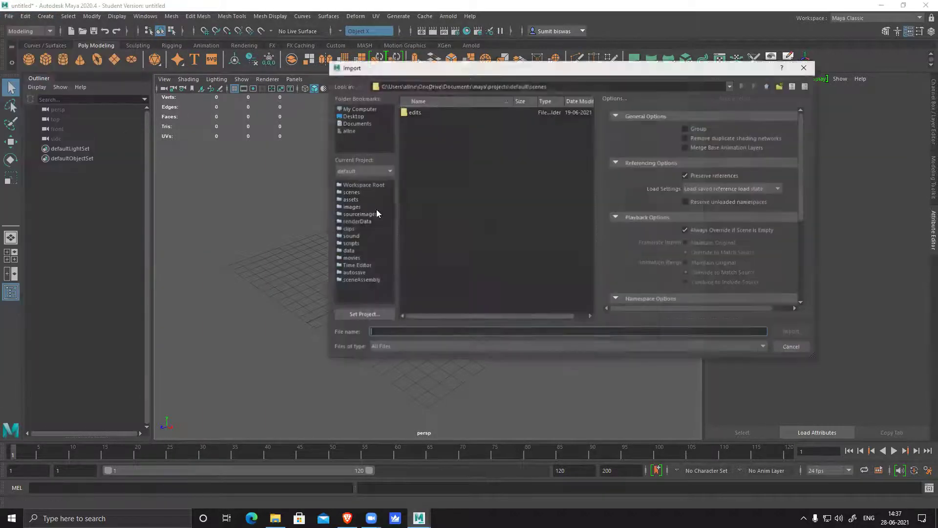
pyautogui.click(275, 518)
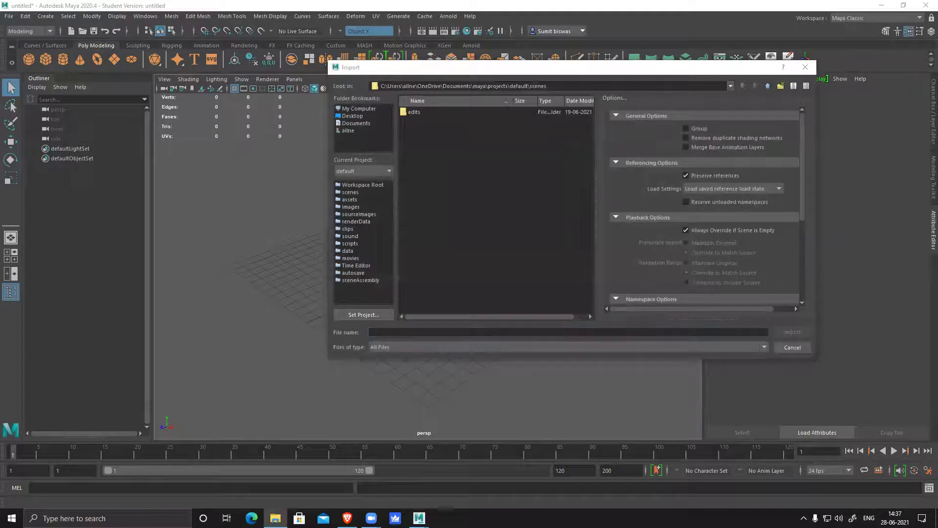
pyautogui.click(411, 330)
pyautogui.write('D:\\Online_class\\181\\organic')
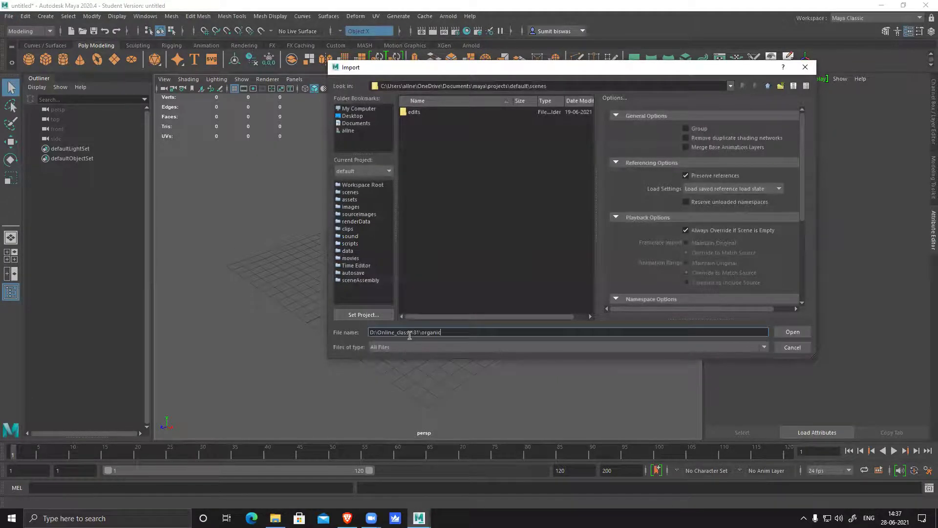
pyautogui.press('Return')
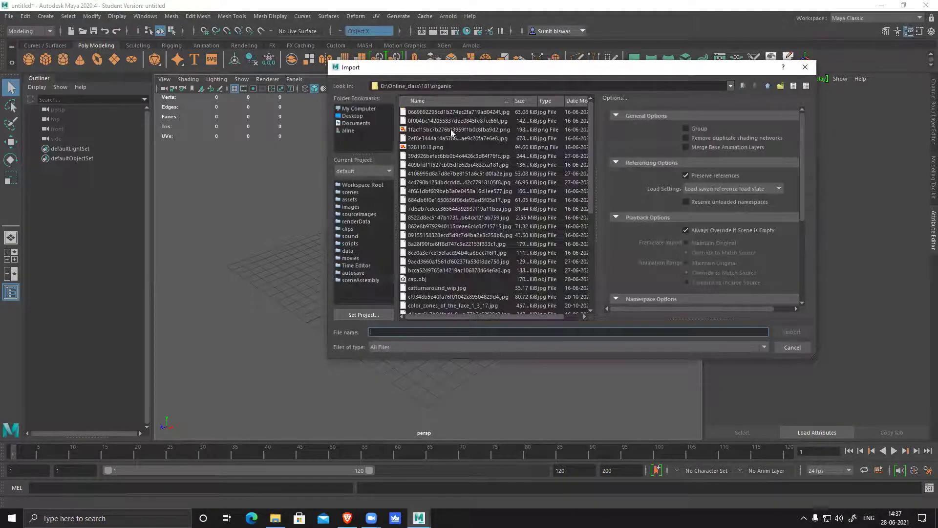
pyautogui.click(584, 104)
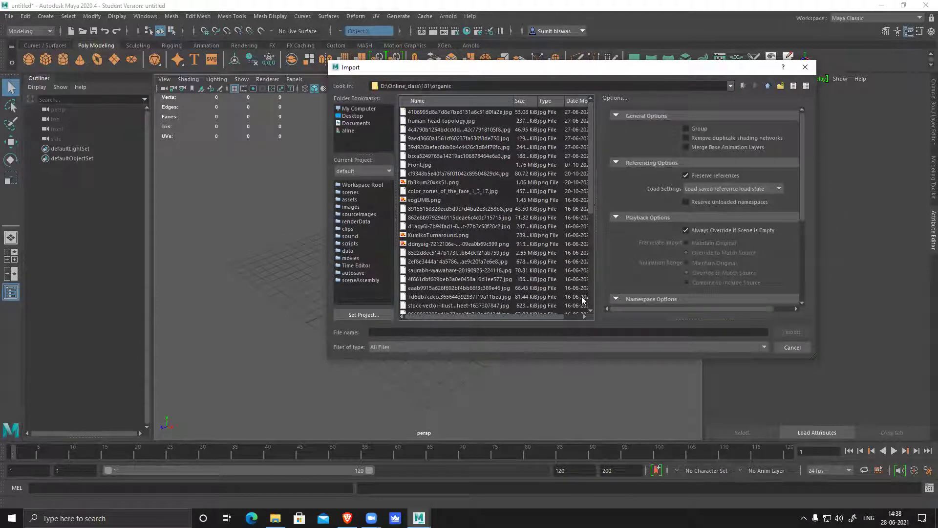
pyautogui.click(575, 98)
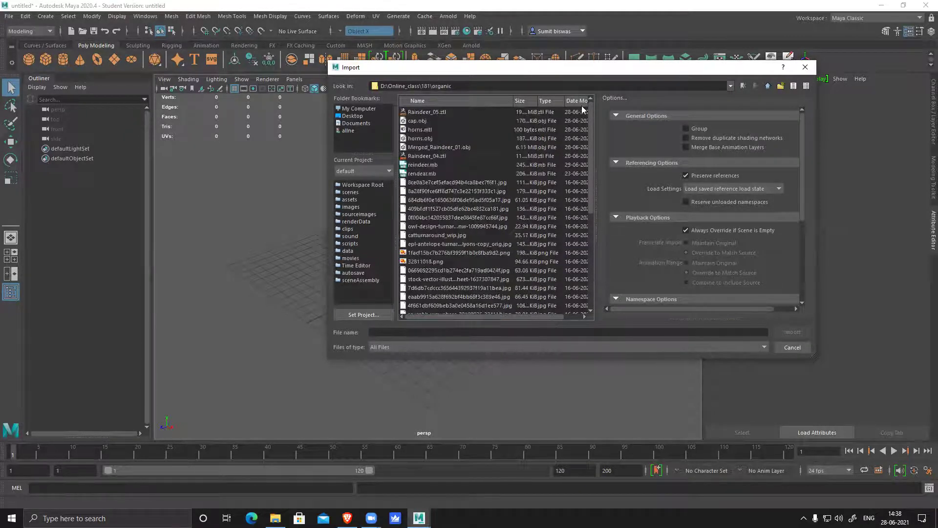
# - Import cap.obj from the organic folder into the scene
pyautogui.click(413, 121)
pyautogui.click(416, 137)
pyautogui.click(419, 120)
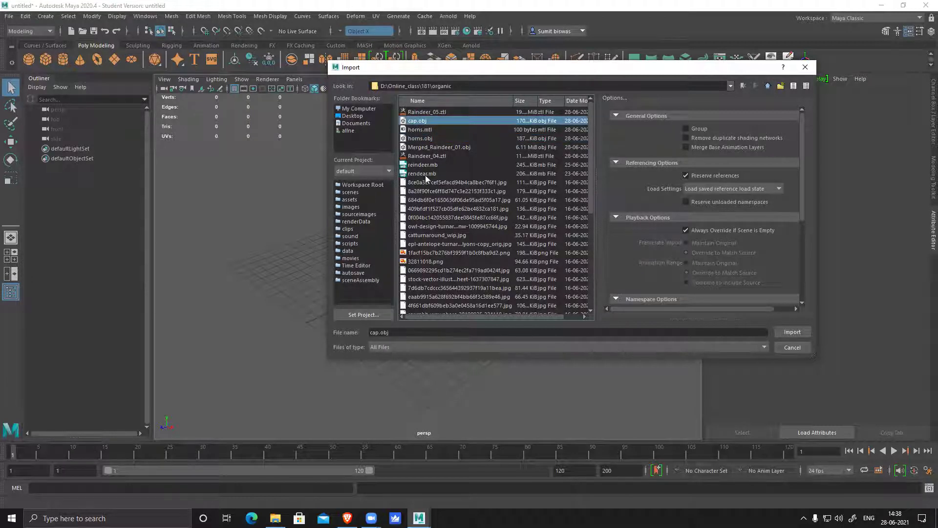
pyautogui.click(791, 334)
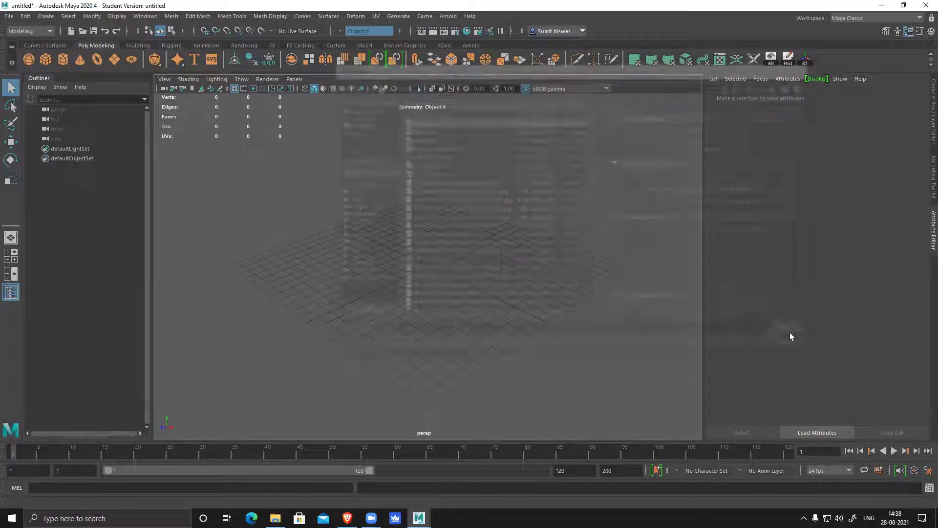
# - Import horns.obj from the organic folder into the scene
pyautogui.click(8, 16)
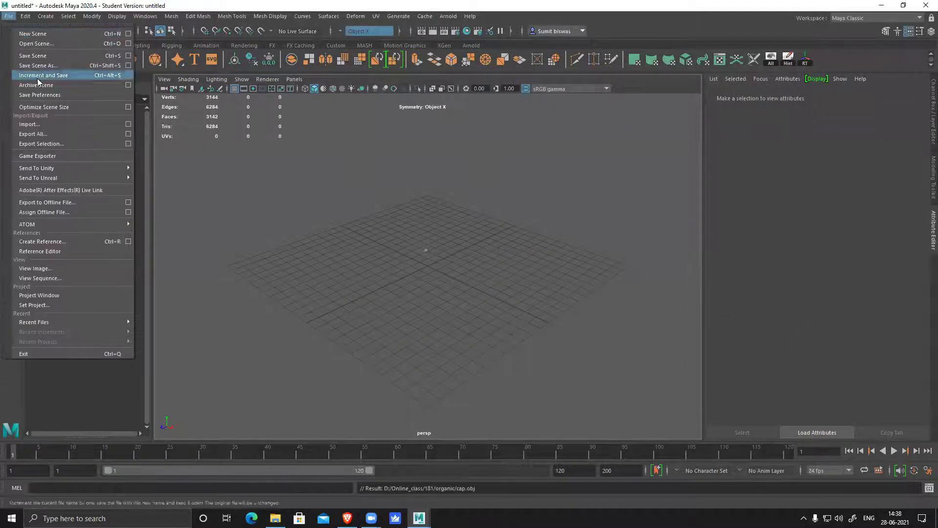
pyautogui.click(30, 125)
pyautogui.click(419, 138)
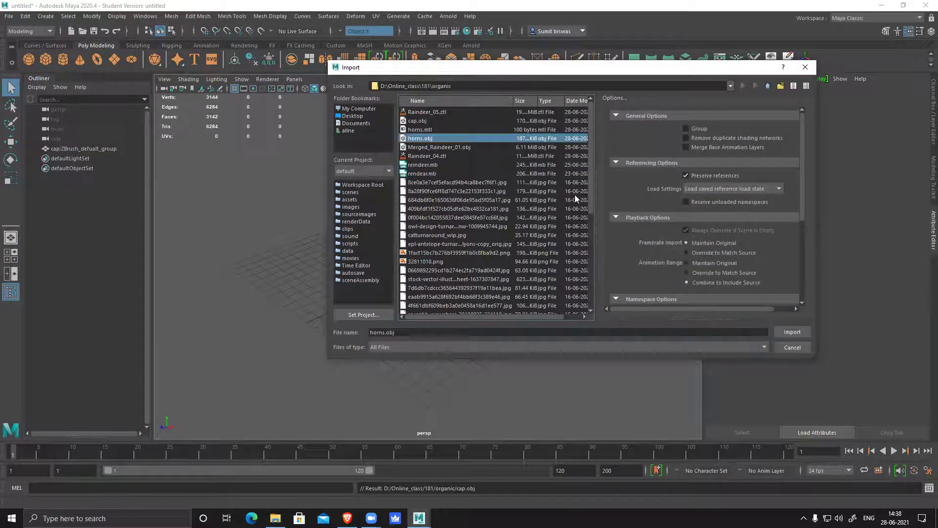
pyautogui.click(793, 332)
# - Import the reindeer body file Merged_Raindeer_01.obj into the scene
pyautogui.click(9, 16)
pyautogui.click(30, 124)
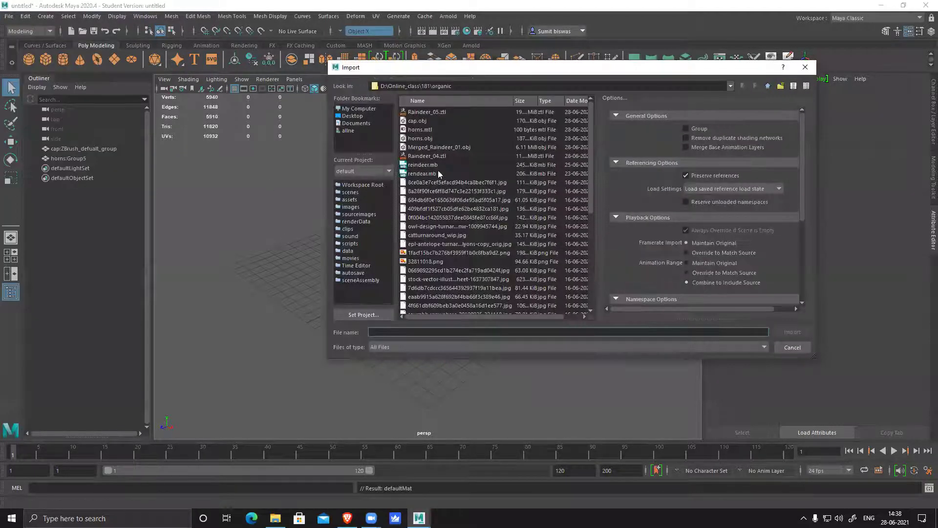
pyautogui.click(436, 147)
pyautogui.click(792, 331)
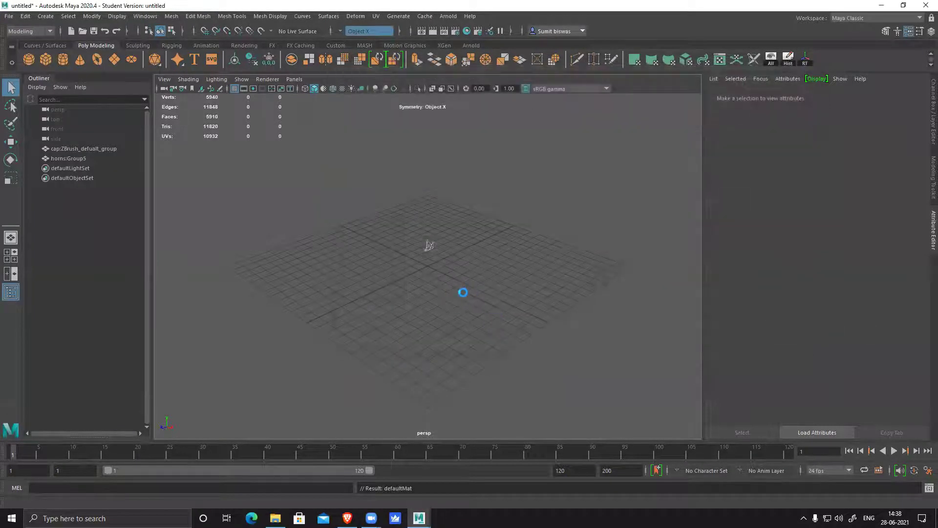
# - Examine the imported reindeer up close, highlighting the cap and horns to see how they sit on its head
pyautogui.keyDown('alt'); pyautogui.moveTo(429, 285); pyautogui.dragTo(493, 274); pyautogui.keyUp('alt')
pyautogui.keyDown('alt'); pyautogui.moveTo(493, 274); pyautogui.dragTo(709, 493, button='right'); pyautogui.keyUp('alt')
pyautogui.keyDown('alt'); pyautogui.moveTo(523, 269); pyautogui.dragTo(530, 354, button='middle'); pyautogui.keyUp('alt')
pyautogui.keyDown('alt'); pyautogui.moveTo(529, 354); pyautogui.dragTo(454, 352); pyautogui.keyUp('alt')
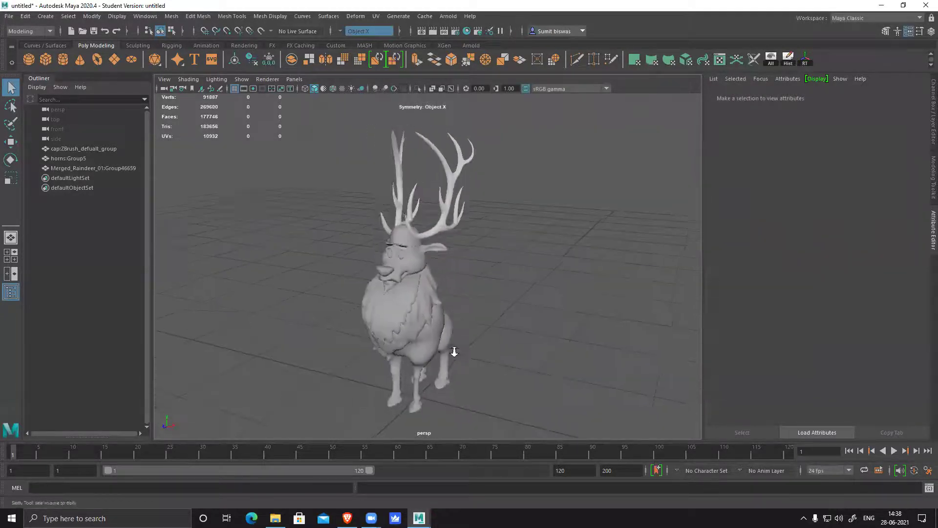
pyautogui.scroll(4, 454, 350)
pyautogui.click(410, 211)
pyautogui.keyDown('shift'); pyautogui.click(414, 220); pyautogui.keyUp('shift')
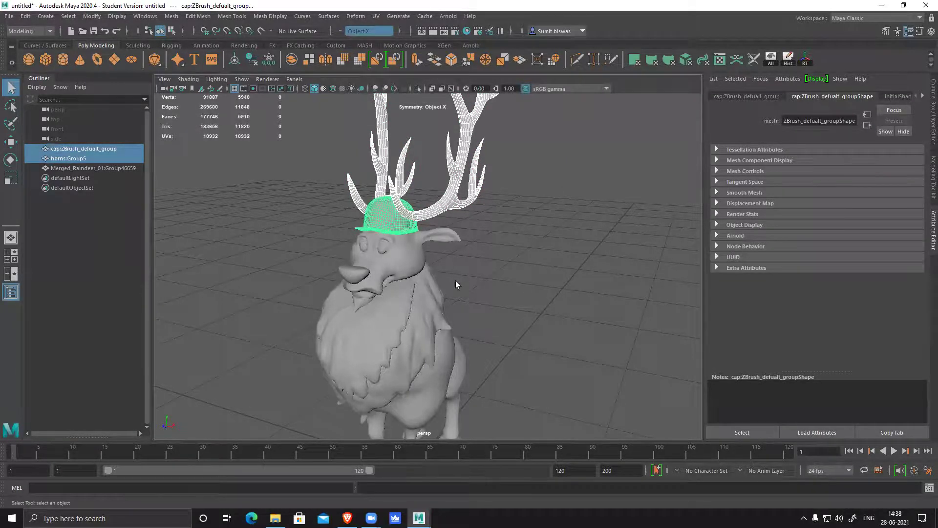
pyautogui.scroll(6, 456, 281)
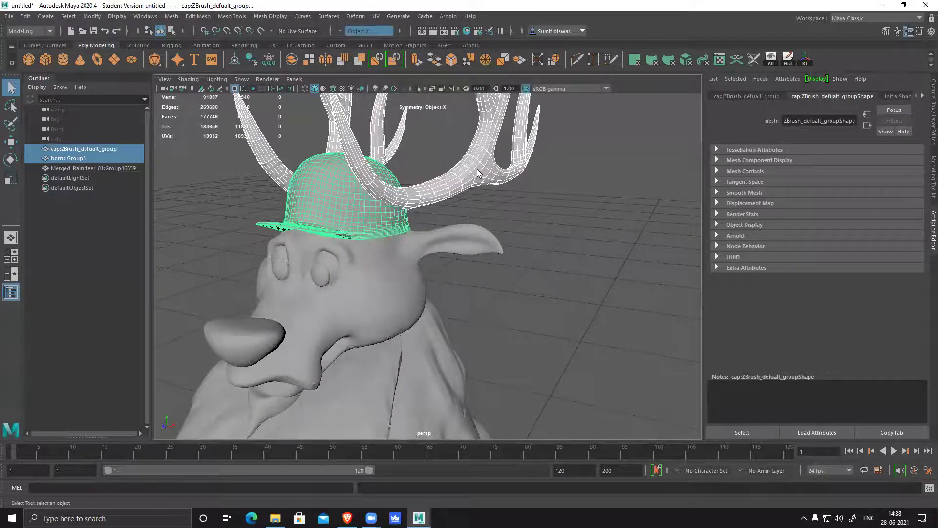
# - Put the cap and horns meshes into a new display layer and name it cap
pyautogui.click(347, 206)
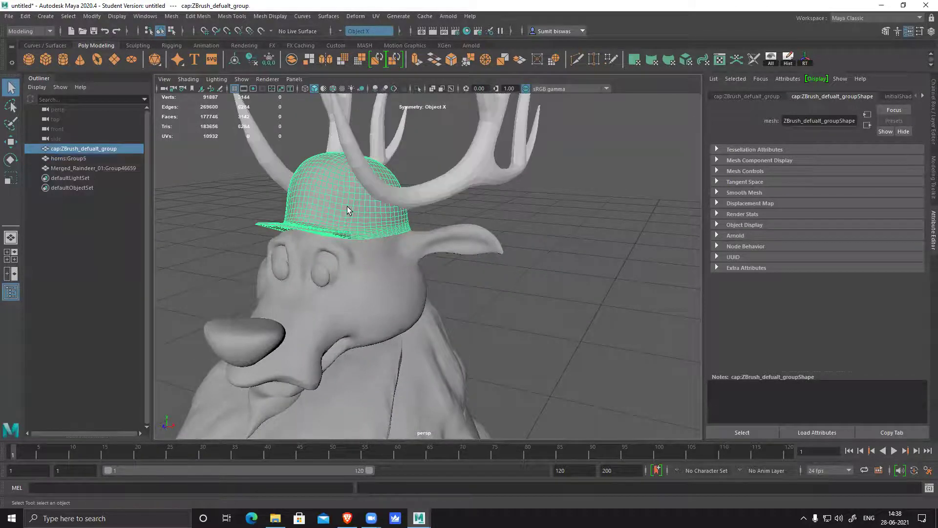
pyautogui.keyDown('shift'); pyautogui.click(438, 187); pyautogui.keyUp('shift')
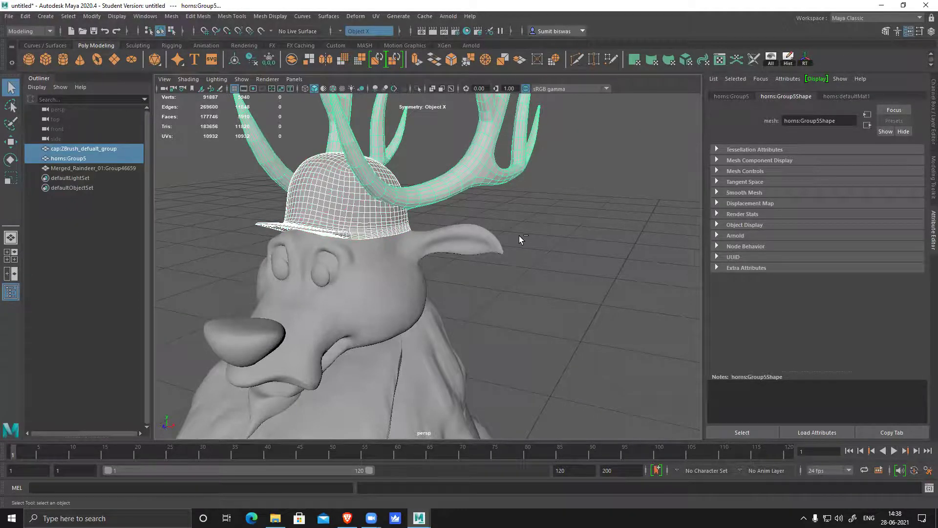
pyautogui.hotkey('ctrl', 'a')
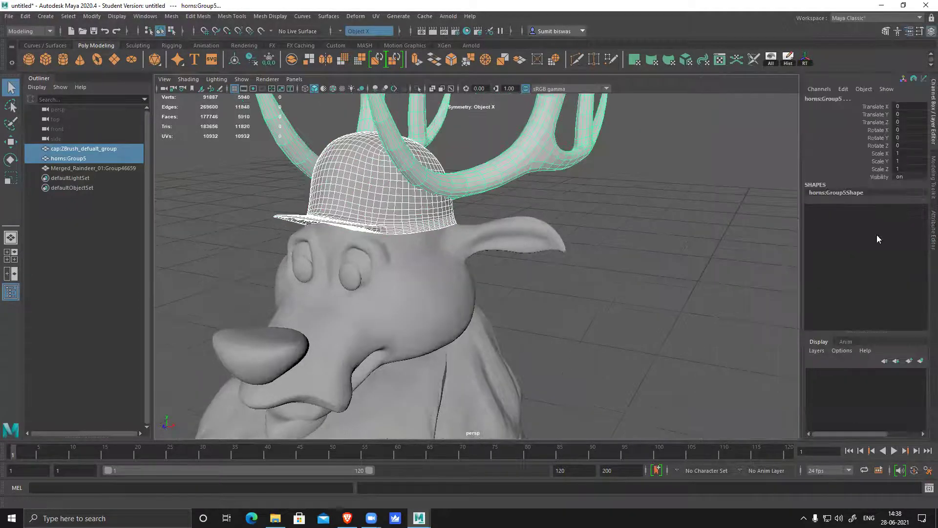
pyautogui.click(921, 362)
pyautogui.click(859, 374)
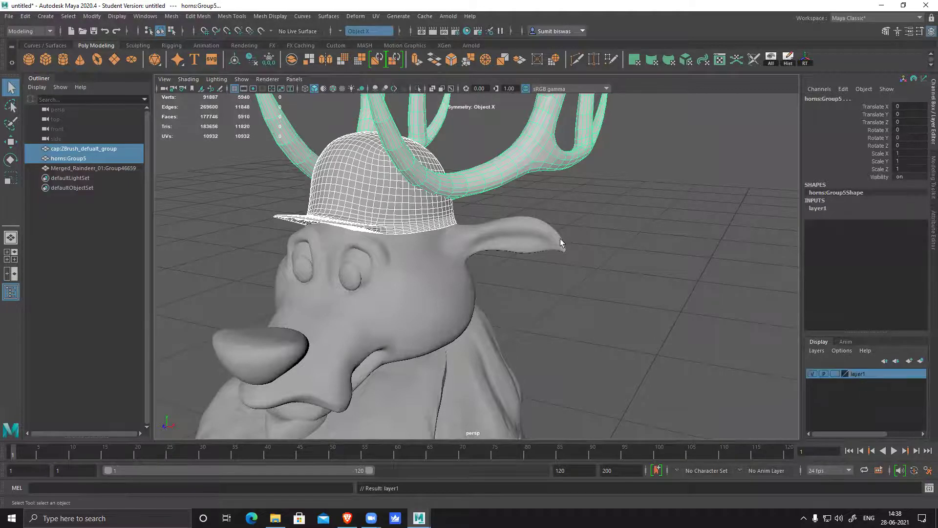
pyautogui.doubleClick(860, 374)
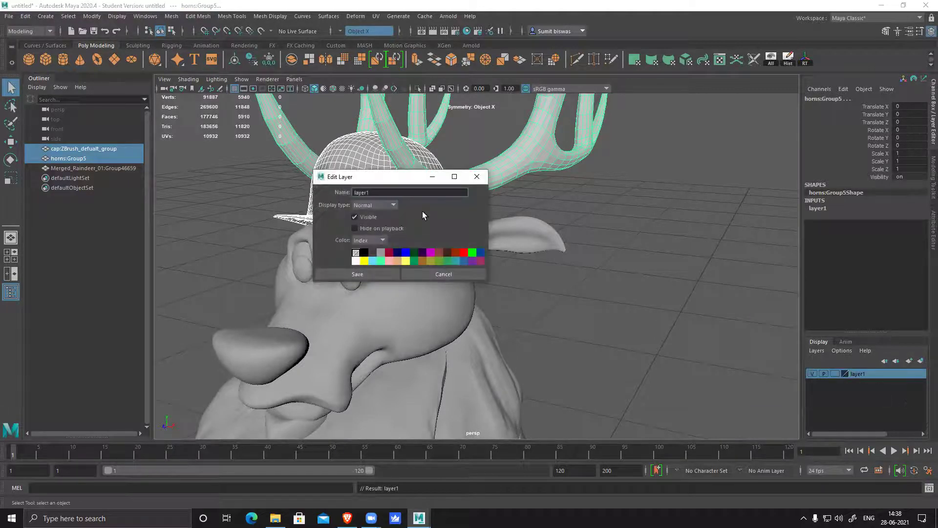
pyautogui.write('cap')
pyautogui.click(363, 274)
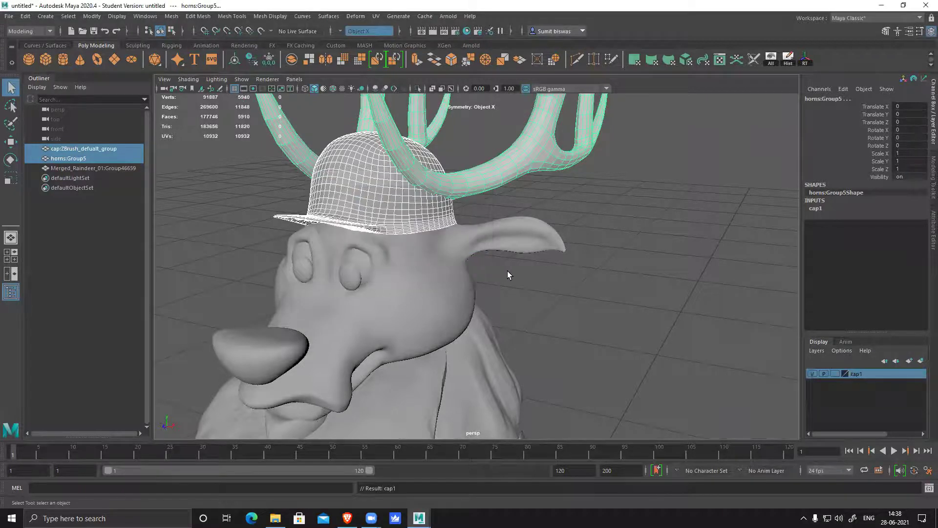
# - Toggle the cap and horns layer off and on, and inspect the head from several angles
pyautogui.click(812, 374)
pyautogui.click(813, 375)
pyautogui.keyDown('alt'); pyautogui.moveTo(502, 310); pyautogui.dragTo(446, 318); pyautogui.keyUp('alt')
pyautogui.keyDown('alt'); pyautogui.moveTo(446, 318); pyautogui.dragTo(440, 356, button='right'); pyautogui.keyUp('alt')
pyautogui.keyDown('alt'); pyautogui.moveTo(440, 356); pyautogui.dragTo(463, 268); pyautogui.keyUp('alt')
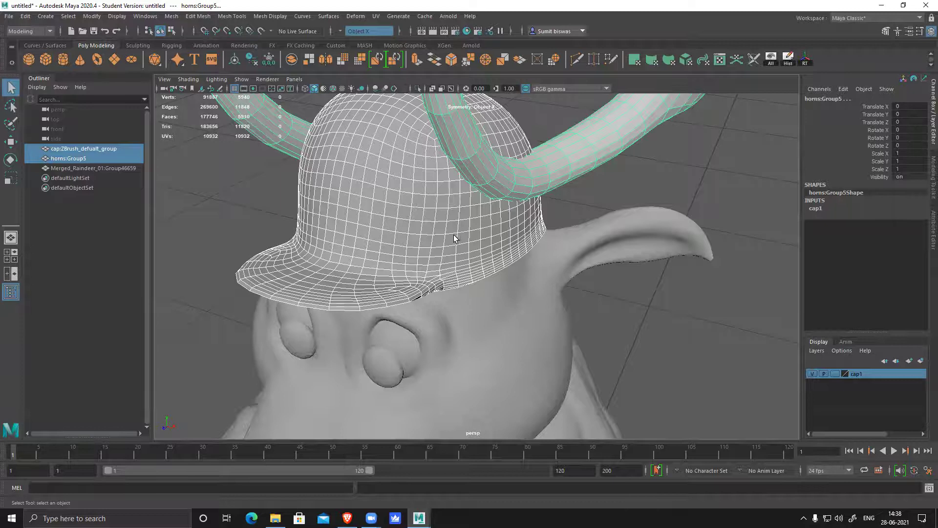
pyautogui.keyDown('alt'); pyautogui.moveTo(551, 276); pyautogui.dragTo(352, 262, button='right'); pyautogui.keyUp('alt')
pyautogui.keyDown('alt'); pyautogui.moveTo(352, 262); pyautogui.dragTo(433, 259); pyautogui.keyUp('alt')
pyautogui.click(555, 255)
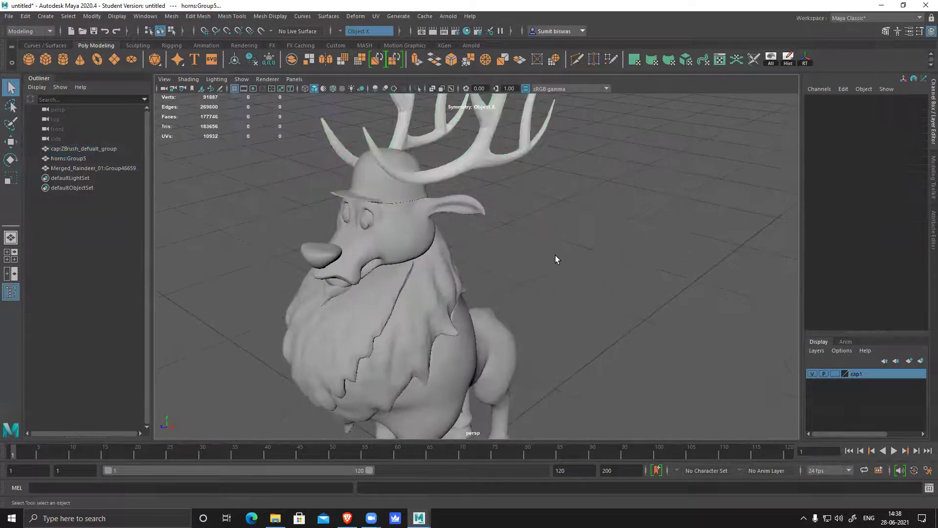
pyautogui.keyDown('alt'); pyautogui.moveTo(555, 255); pyautogui.dragTo(520, 272, button='right'); pyautogui.keyUp('alt')
pyautogui.keyDown('alt'); pyautogui.moveTo(473, 251); pyautogui.dragTo(435, 243); pyautogui.keyUp('alt')
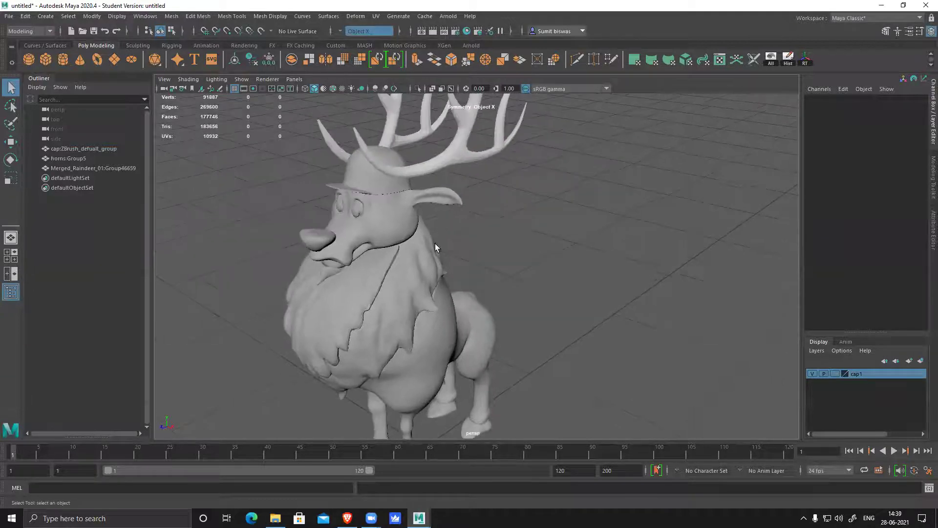
# - Hide the cap and horns layer, and put the merged body mesh into a new display layer named highpoly
pyautogui.click(442, 161)
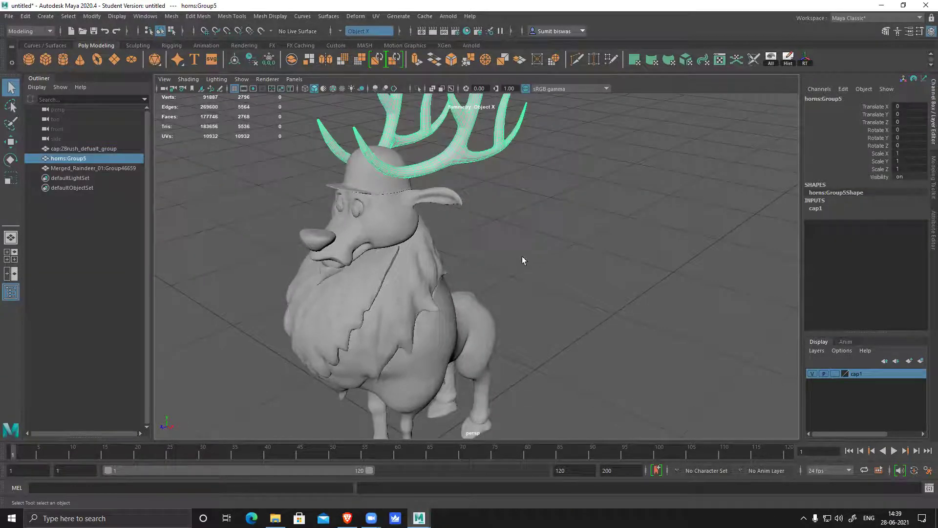
pyautogui.click(811, 374)
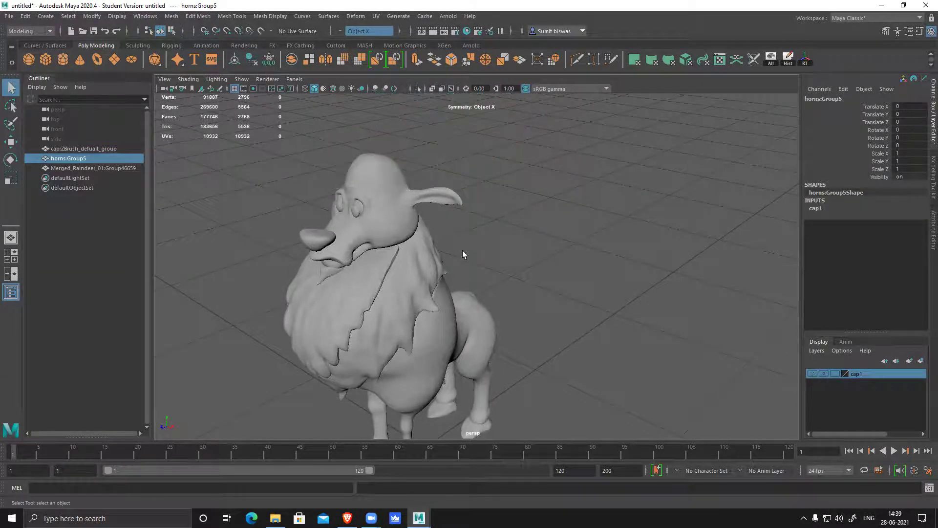
pyautogui.click(385, 179)
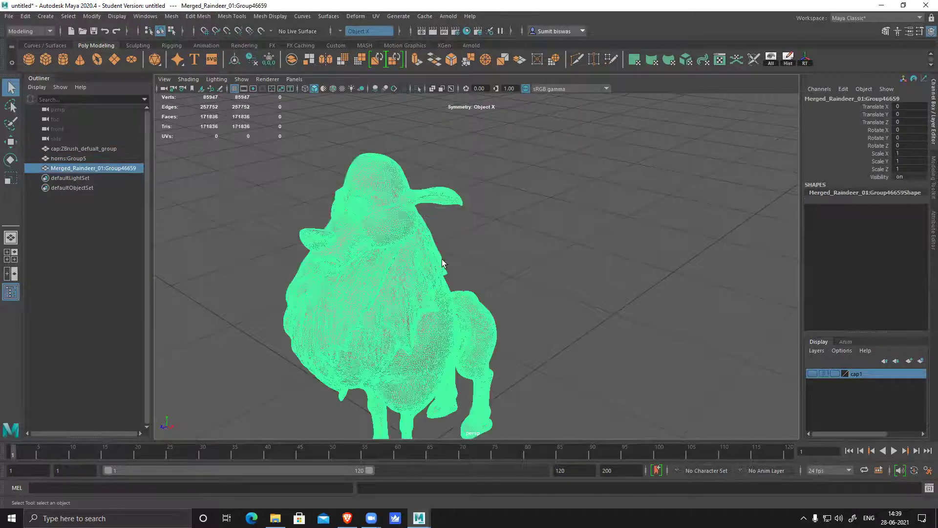
pyautogui.click(922, 360)
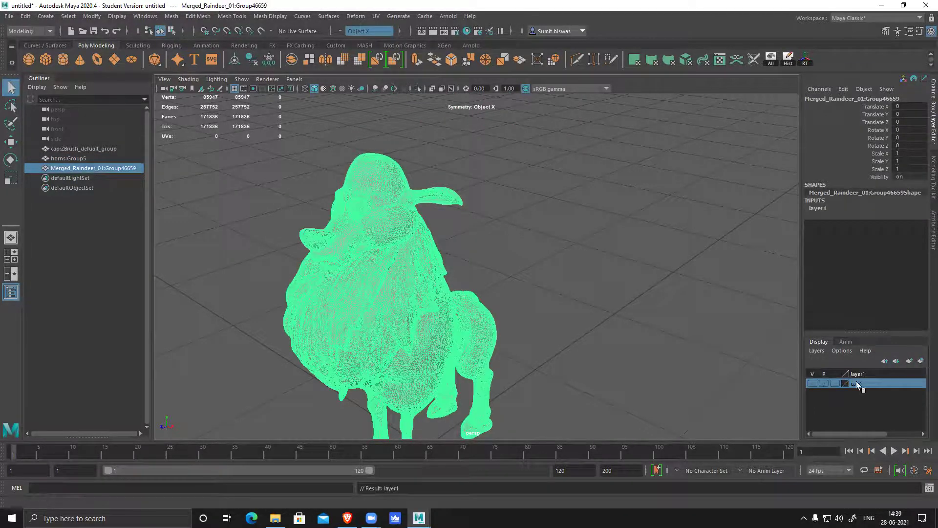
pyautogui.doubleClick(859, 374)
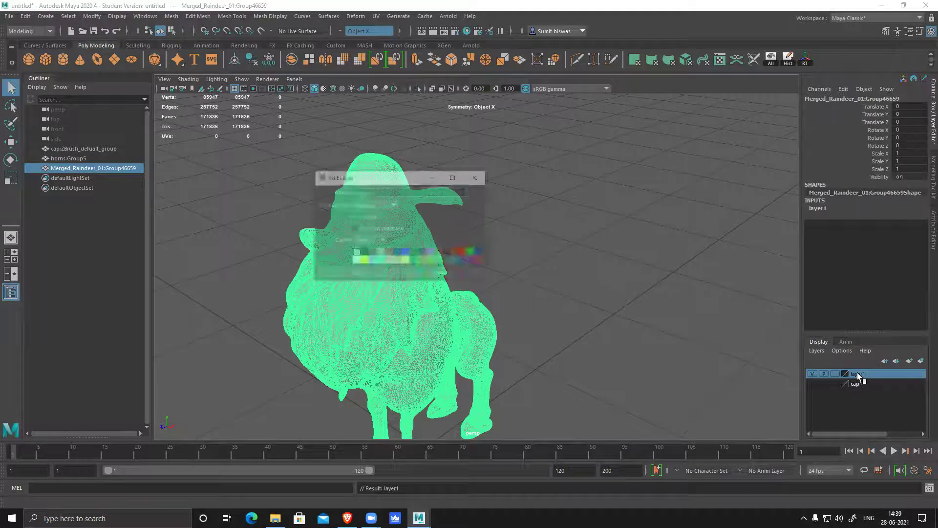
pyautogui.doubleClick(378, 194)
pyautogui.write('h')
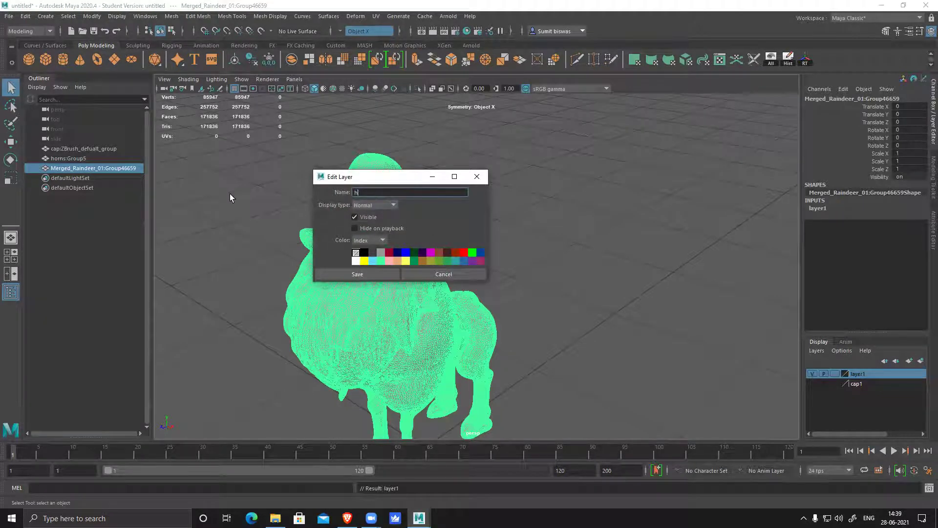
pyautogui.write('ighpoly')
pyautogui.click(342, 272)
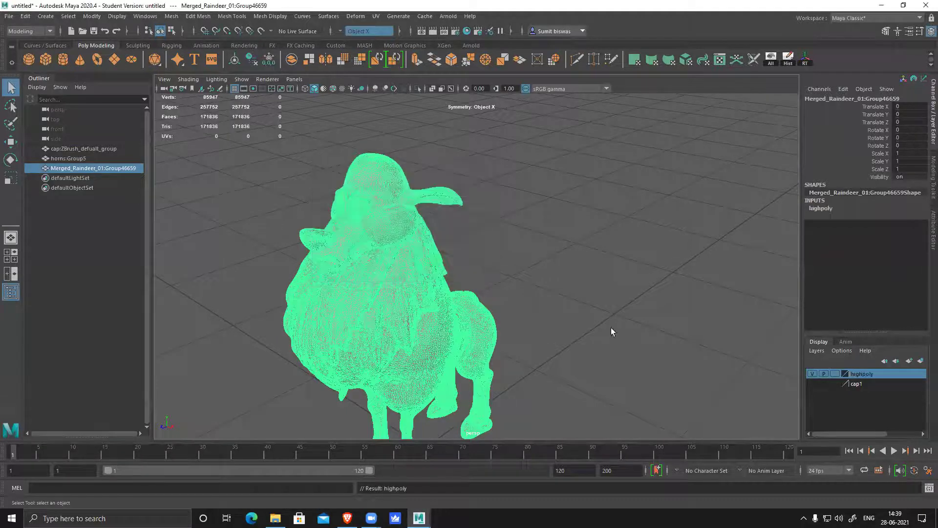
# - Toggle the highpoly layer's visibility and examine the body mesh's wireframe density on the legs, fur and chest from several angles
pyautogui.click(812, 374)
pyautogui.click(812, 374)
pyautogui.click(812, 374)
pyautogui.click(812, 375)
pyautogui.keyDown('alt'); pyautogui.moveTo(633, 328); pyautogui.dragTo(507, 319, button='right'); pyautogui.keyUp('alt')
pyautogui.keyDown('alt'); pyautogui.moveTo(507, 318); pyautogui.dragTo(440, 298); pyautogui.keyUp('alt')
pyautogui.keyDown('alt'); pyautogui.moveTo(440, 298); pyautogui.dragTo(484, 343, button='right'); pyautogui.keyUp('alt')
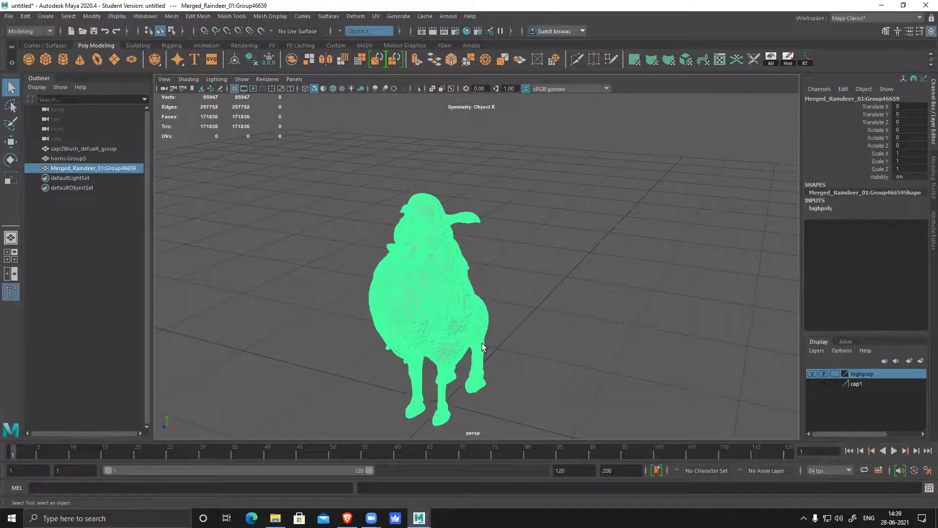
pyautogui.keyDown('alt'); pyautogui.moveTo(501, 343); pyautogui.dragTo(438, 298); pyautogui.keyUp('alt')
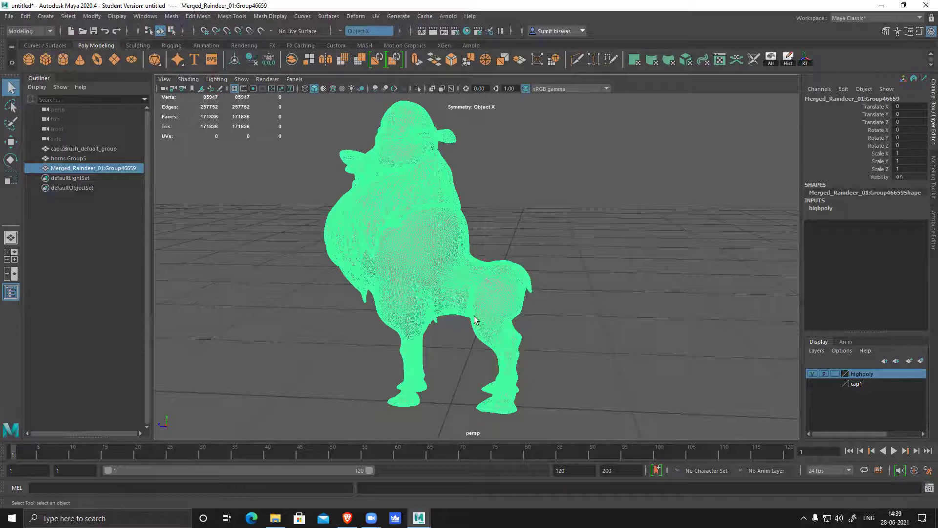
pyautogui.keyDown('alt'); pyautogui.moveTo(452, 303); pyautogui.dragTo(401, 244); pyautogui.keyUp('alt')
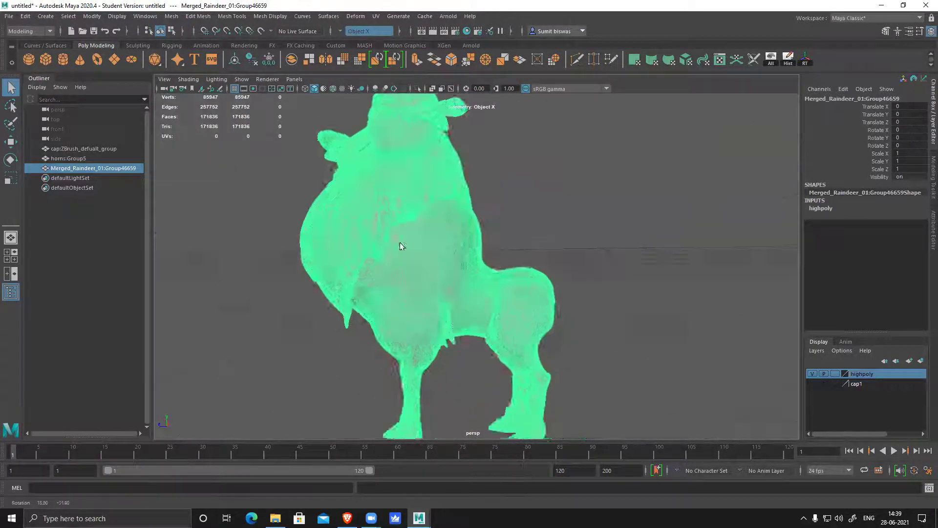
pyautogui.scroll(5, 411, 292)
pyautogui.keyDown('alt'); pyautogui.moveTo(411, 291); pyautogui.dragTo(453, 330); pyautogui.keyUp('alt')
pyautogui.scroll(-5, 453, 331)
pyautogui.keyDown('alt'); pyautogui.moveTo(438, 268); pyautogui.dragTo(504, 314); pyautogui.keyUp('alt')
pyautogui.scroll(2, 504, 314)
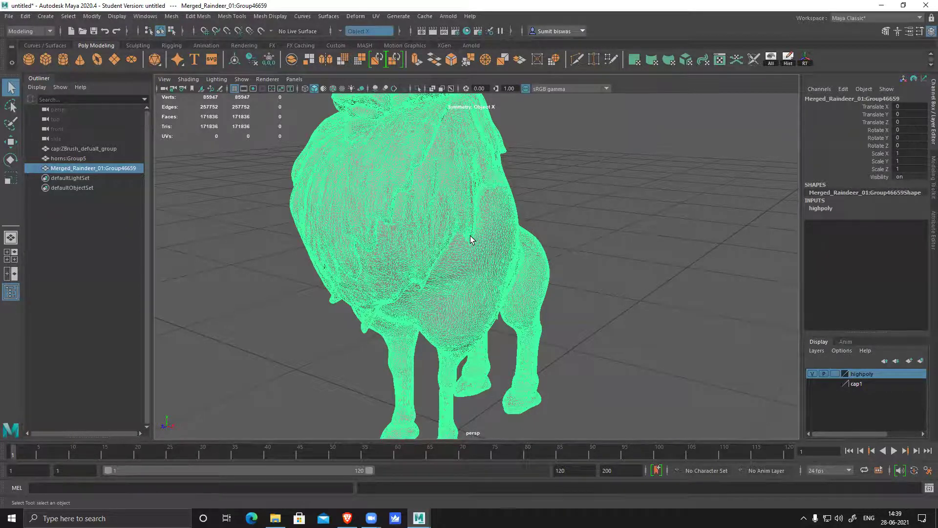
pyautogui.scroll(5, 488, 257)
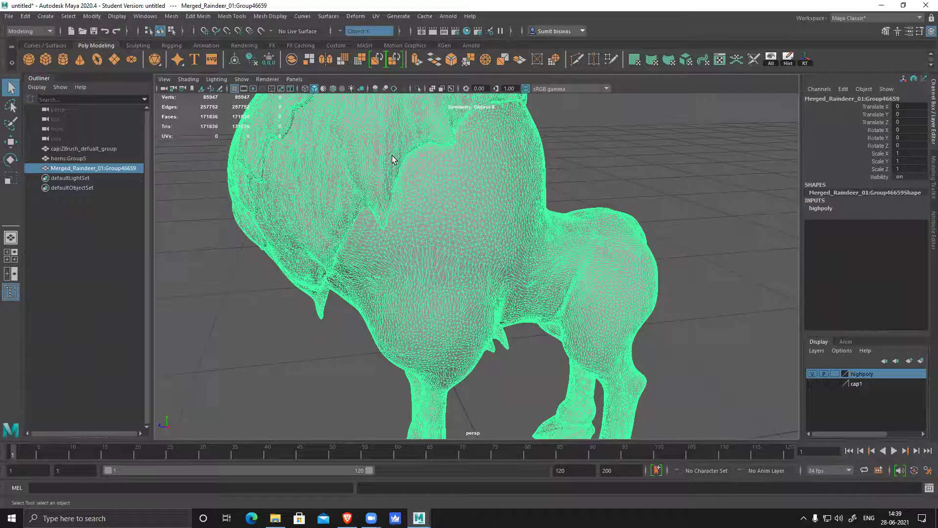
# - Open ZBrush from the desktop and import the Merged_Raindeer_01 mesh from D:\Online_class\181\organic
pyautogui.click(881, 5)
pyautogui.doubleClick(203, 31)
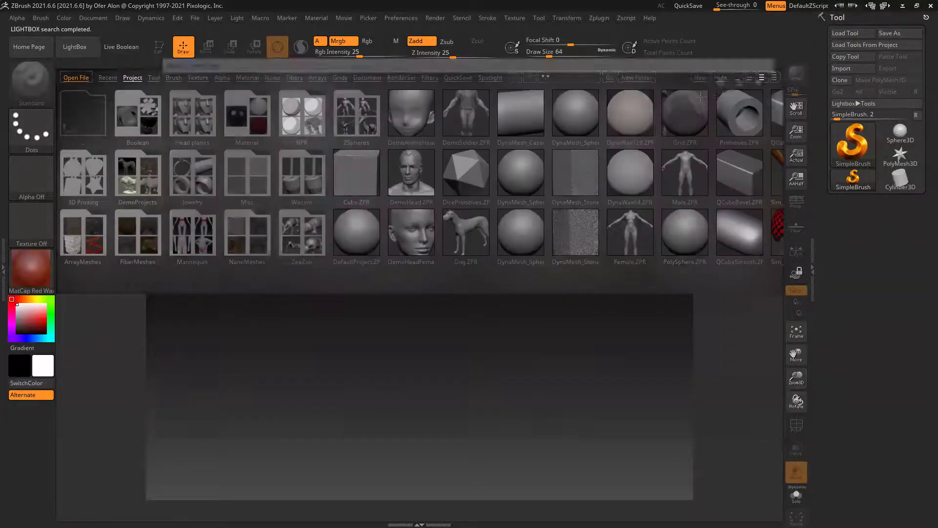
pyautogui.click(846, 69)
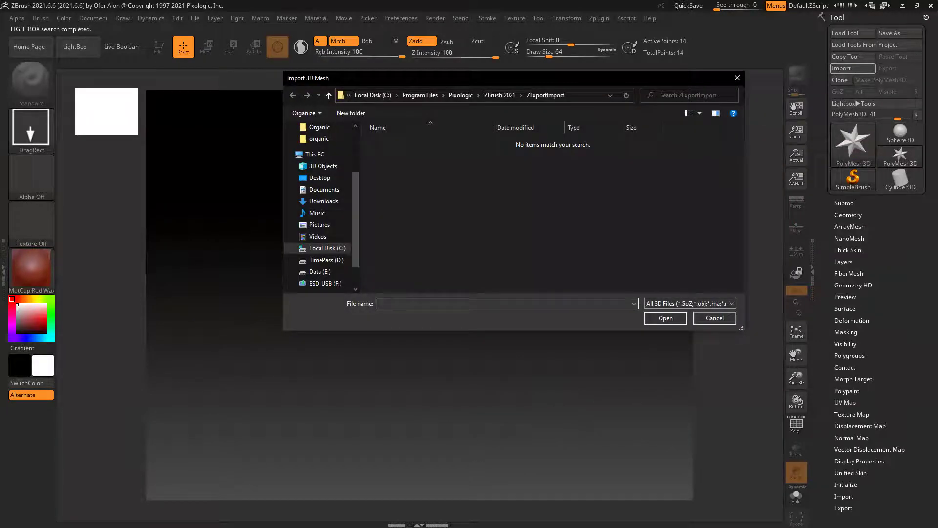
pyautogui.click(384, 304)
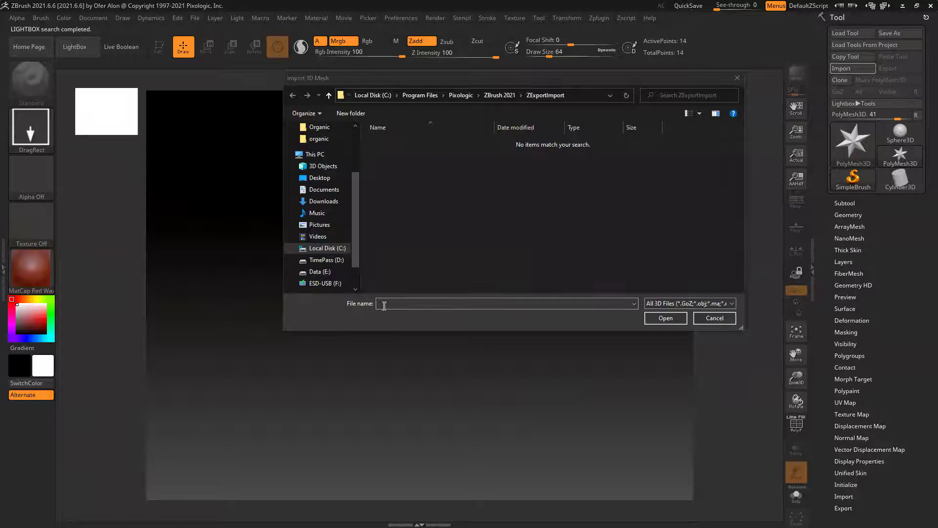
pyautogui.write('D:\\Online_class\\181\\organic')
pyautogui.press('Return')
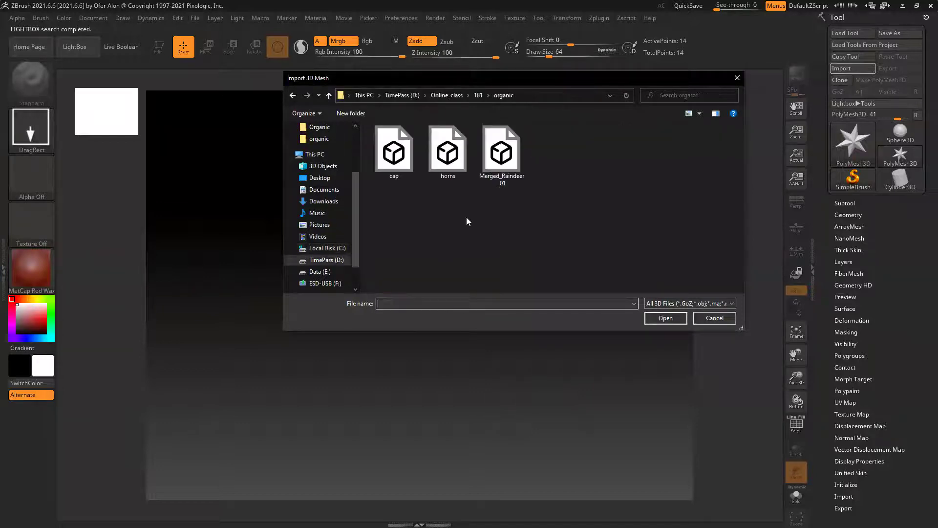
pyautogui.click(508, 162)
pyautogui.click(666, 318)
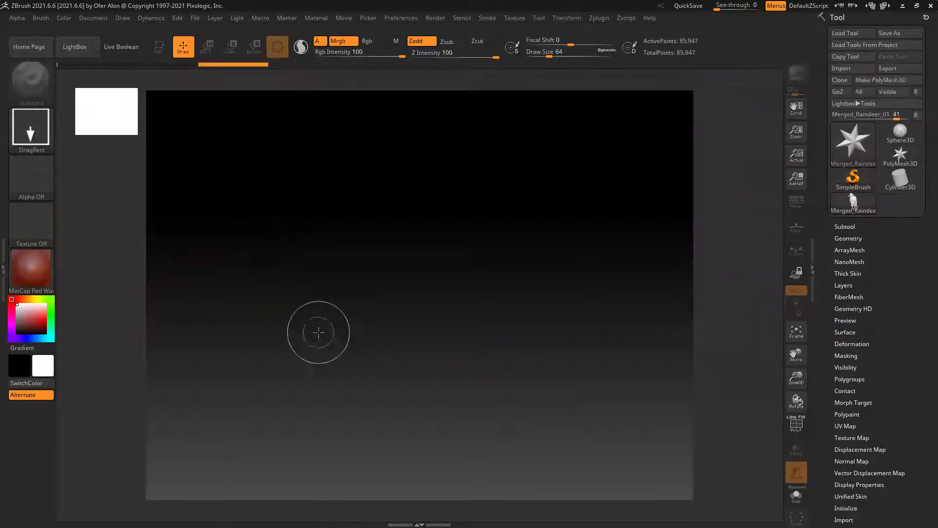
# - Place the imported reindeer body on the canvas, enter edit mode and turn it to a side view
pyautogui.moveTo(422, 293); pyautogui.dragTo(423, 471)
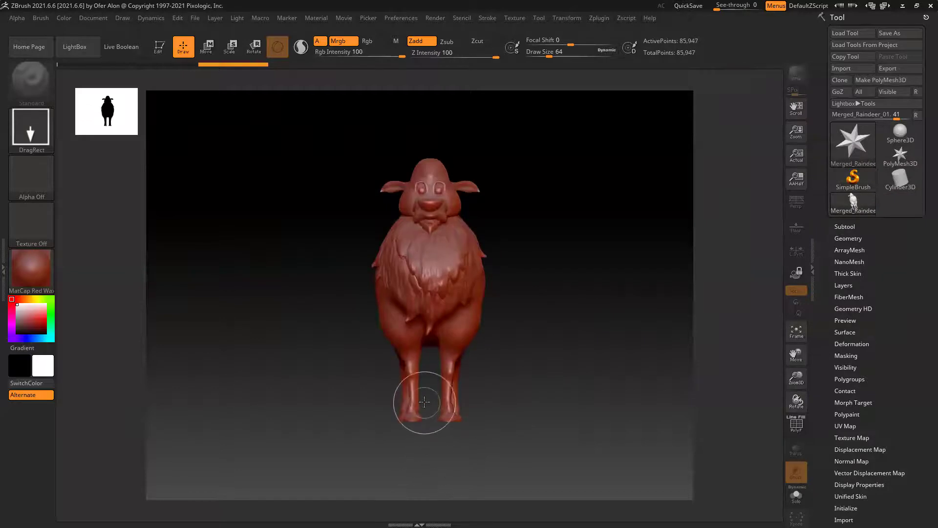
pyautogui.press('t')
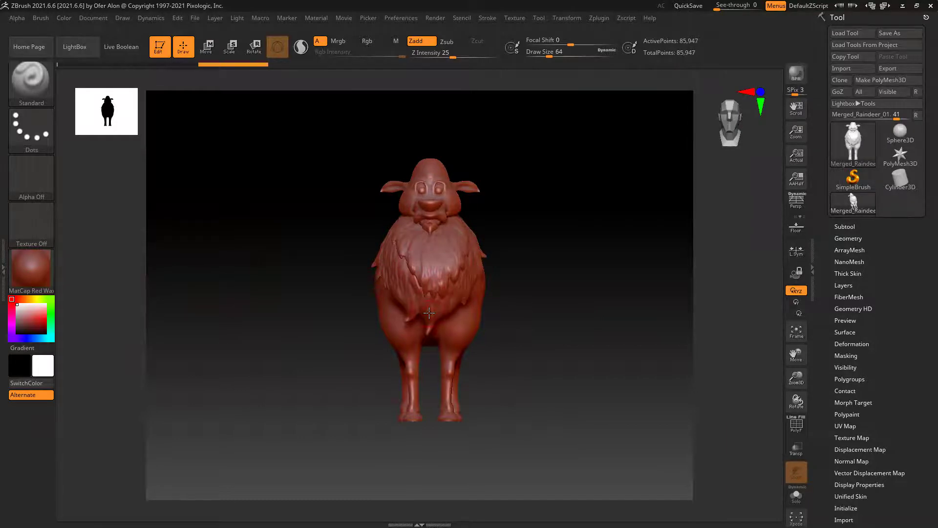
pyautogui.moveTo(603, 330); pyautogui.dragTo(412, 239)
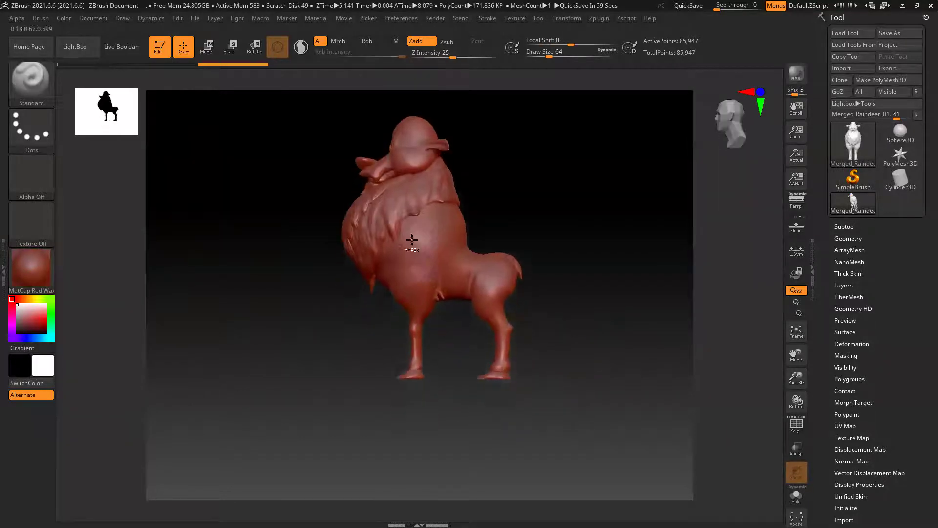
pyautogui.keyDown('ctrl'); pyautogui.moveTo(412, 240); pyautogui.dragTo(438, 282, button='right'); pyautogui.keyUp('ctrl')
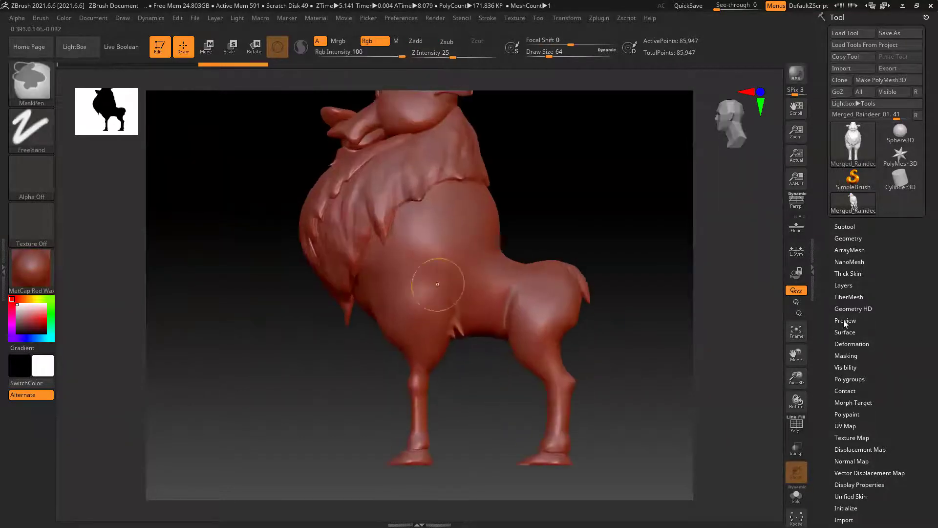
# - Open the DynaMesh geometry settings and show the polyframe wireframe on the reindeer body
pyautogui.click(849, 238)
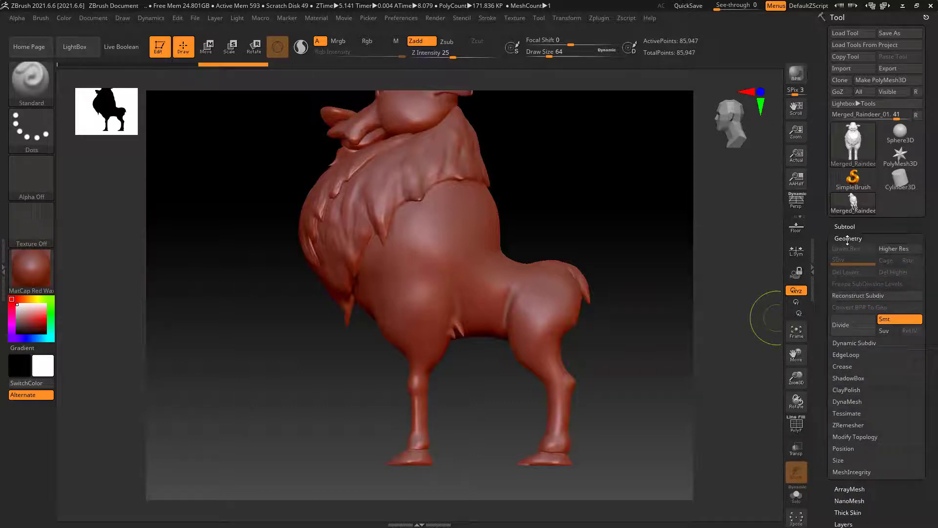
pyautogui.click(849, 401)
pyautogui.moveTo(674, 368); pyautogui.dragTo(644, 370)
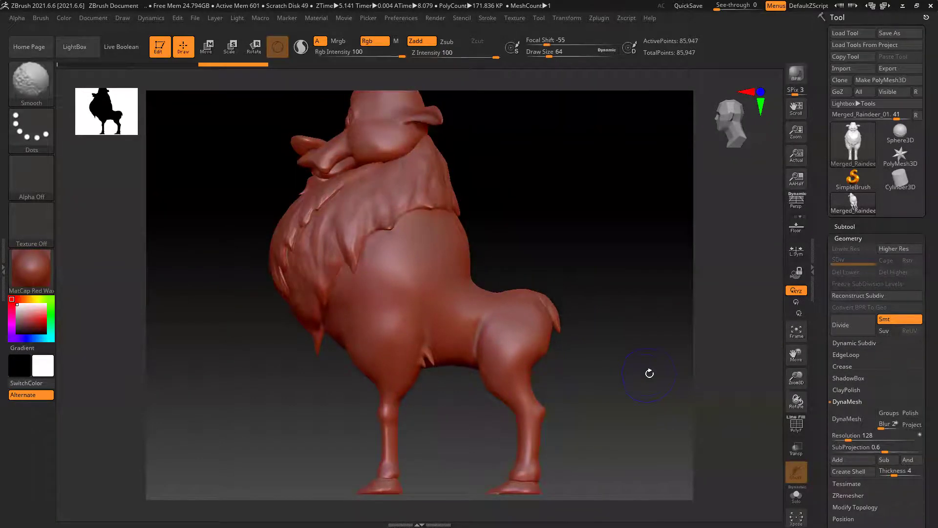
pyautogui.hotkey('shift', 'f')
pyautogui.keyDown('ctrl'); pyautogui.moveTo(458, 227); pyautogui.dragTo(475, 313, button='right'); pyautogui.keyUp('ctrl')
# - Try DynaMesh on the reindeer body at resolution 128 and undo it
pyautogui.click(853, 427)
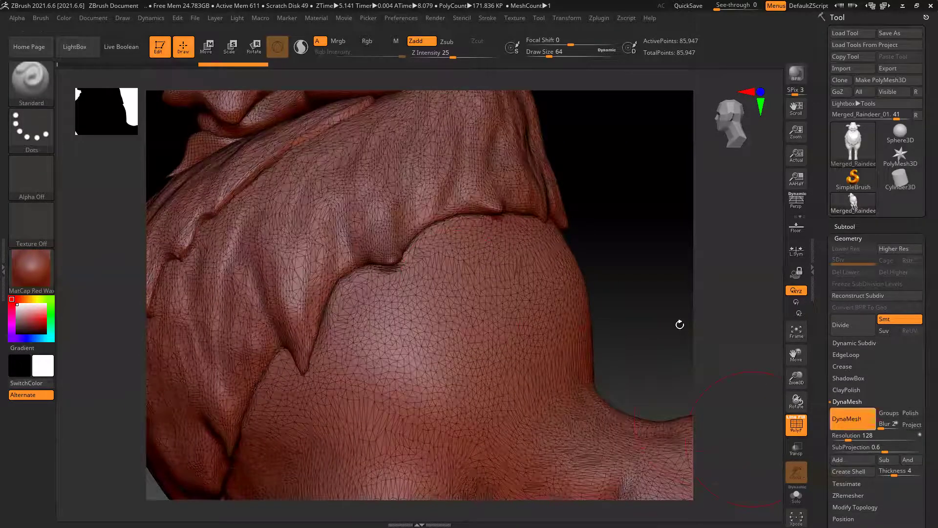
pyautogui.press('ctrl')
pyautogui.press('f')
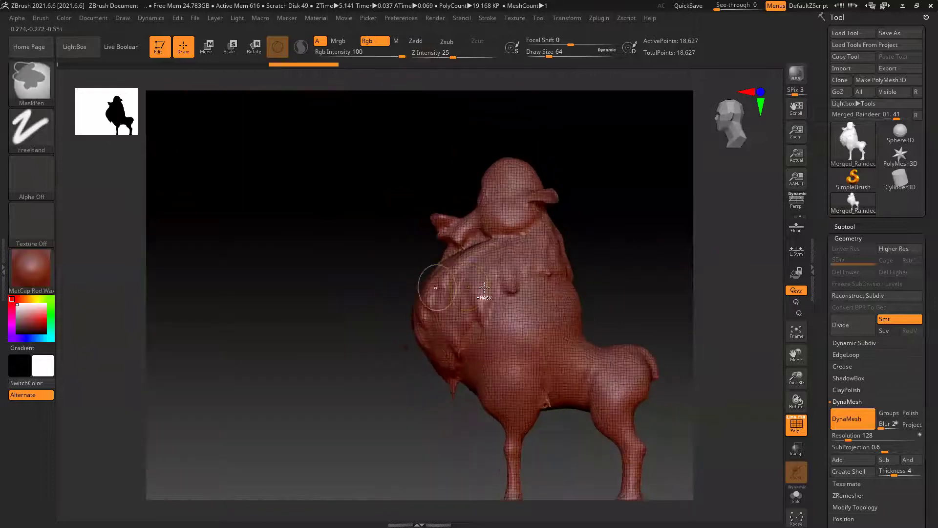
pyautogui.hotkey('ctrl', 'z')
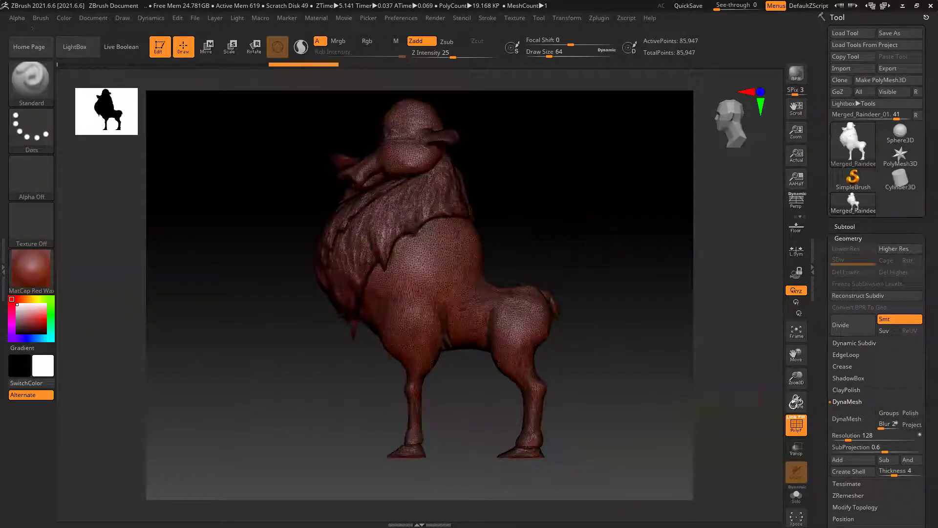
# - Set the DynaMesh resolution to 512, remesh the reindeer body and inspect the fur and back
pyautogui.moveTo(849, 437); pyautogui.dragTo(866, 439)
pyautogui.click(853, 419)
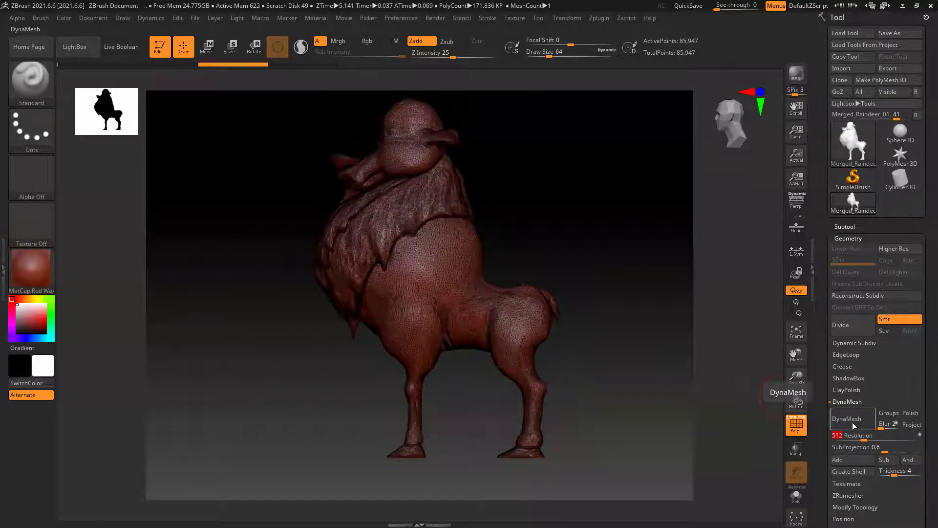
pyautogui.press('ctrl')
pyautogui.keyDown('ctrl'); pyautogui.moveTo(412, 215); pyautogui.dragTo(499, 259, button='right'); pyautogui.keyUp('ctrl')
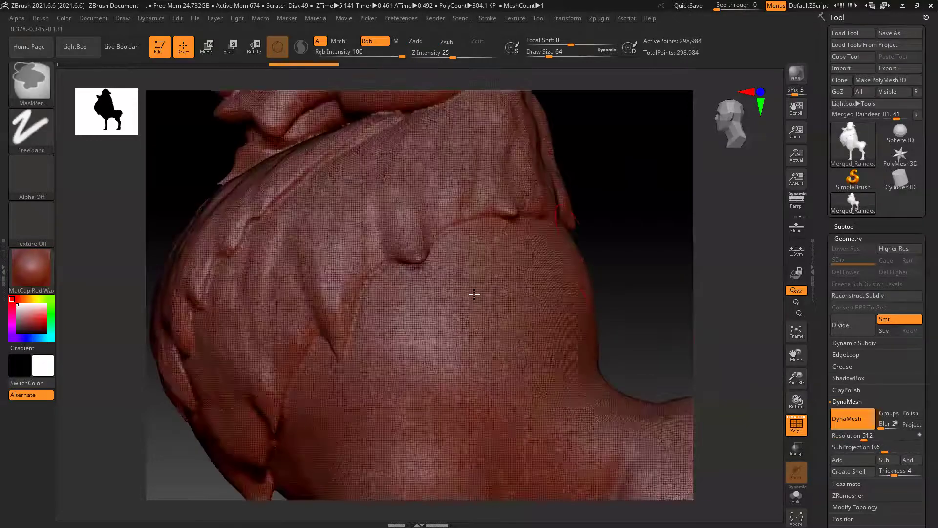
pyautogui.keyDown('ctrl'); pyautogui.moveTo(597, 277); pyautogui.dragTo(509, 268, button='right'); pyautogui.keyUp('ctrl')
pyautogui.moveTo(209, 253); pyautogui.dragTo(272, 270)
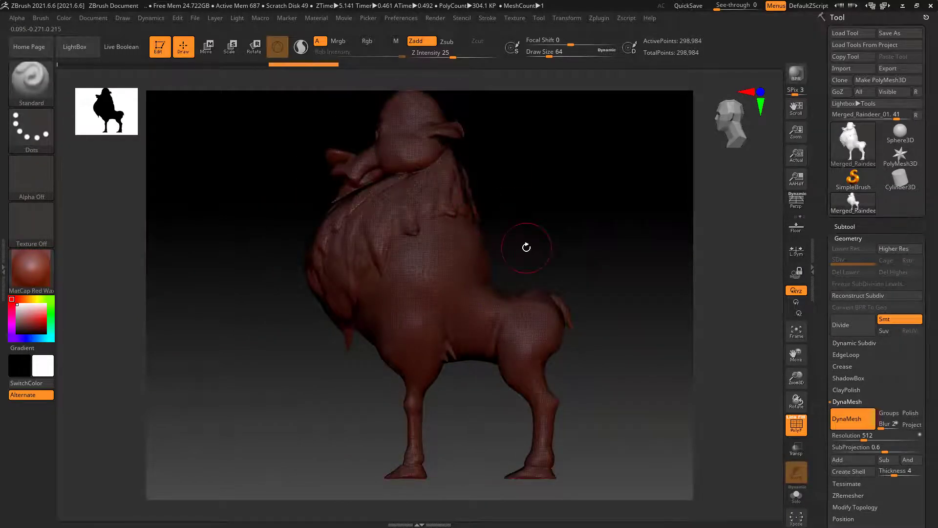
pyautogui.keyDown('ctrl'); pyautogui.moveTo(440, 215); pyautogui.dragTo(412, 259, button='right'); pyautogui.keyUp('ctrl')
pyautogui.keyDown('alt'); pyautogui.moveTo(604, 177); pyautogui.dragTo(605, 203, button='right'); pyautogui.keyUp('alt')
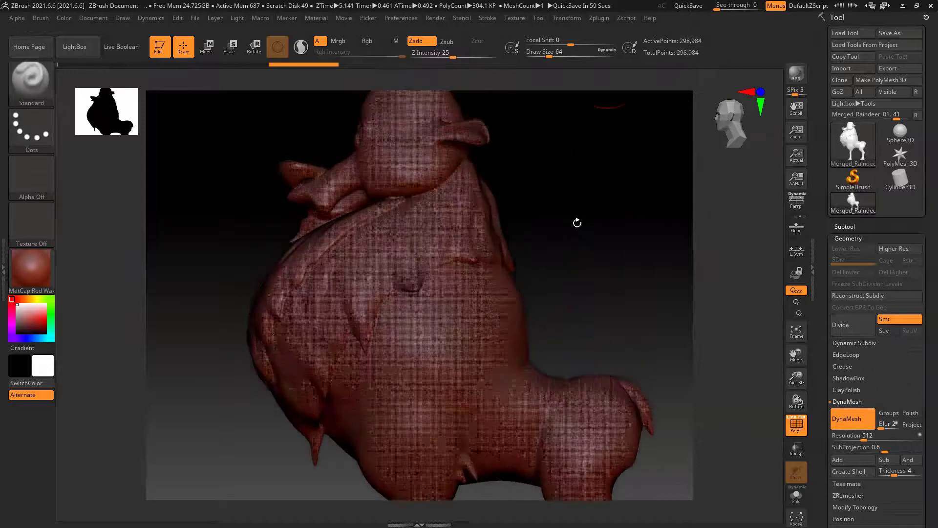
# - Pre-process the current reindeer body with Decimation Master and decimate it at 20%
pyautogui.click(602, 18)
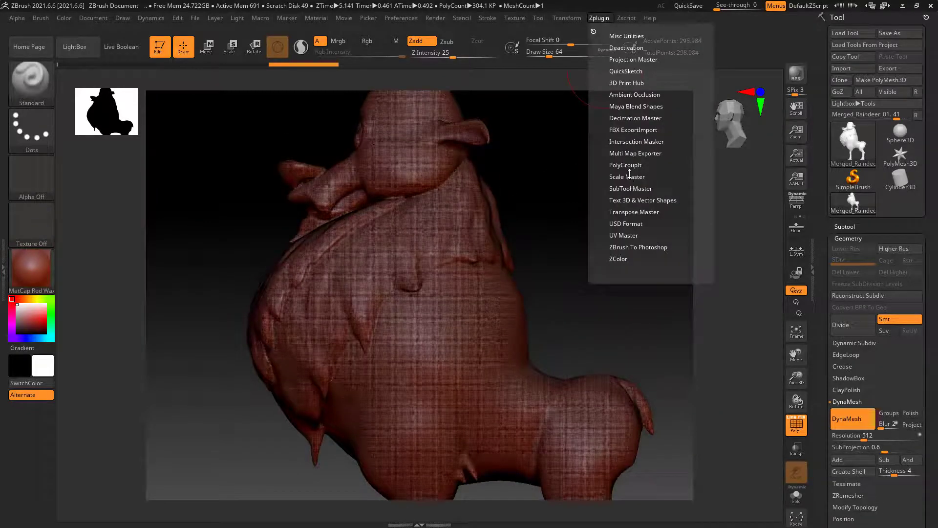
pyautogui.click(601, 19)
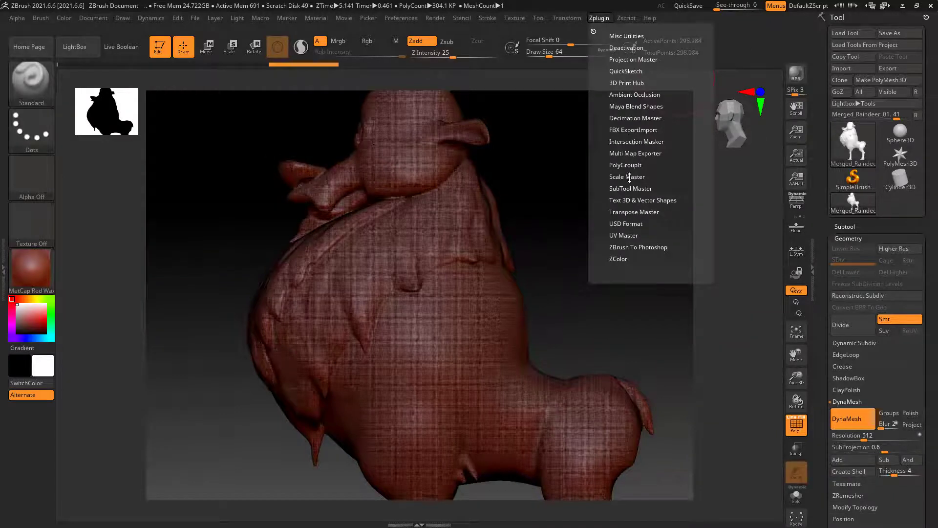
pyautogui.click(627, 118)
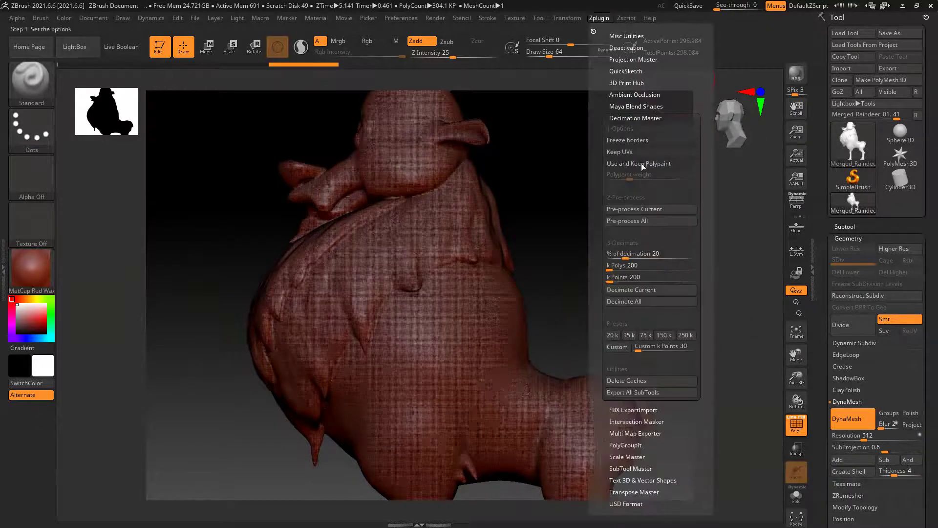
pyautogui.click(651, 211)
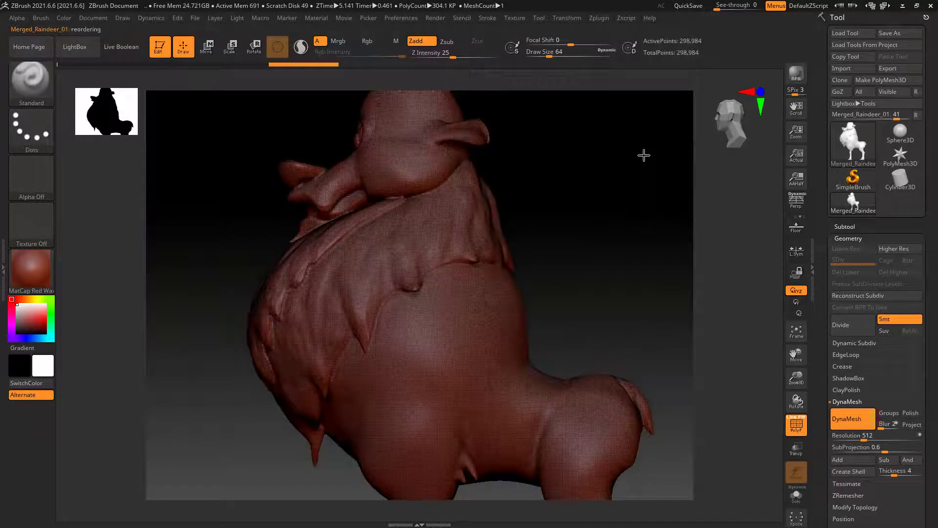
pyautogui.click(599, 18)
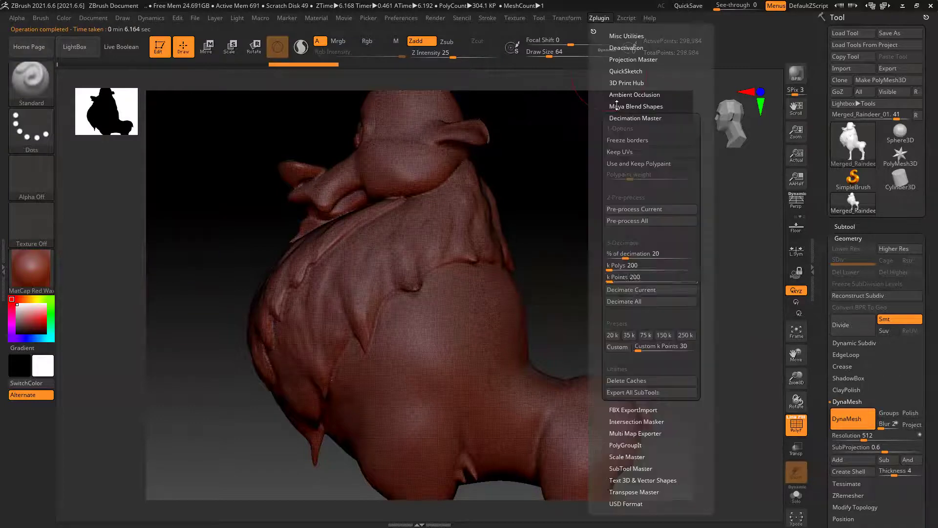
pyautogui.click(638, 288)
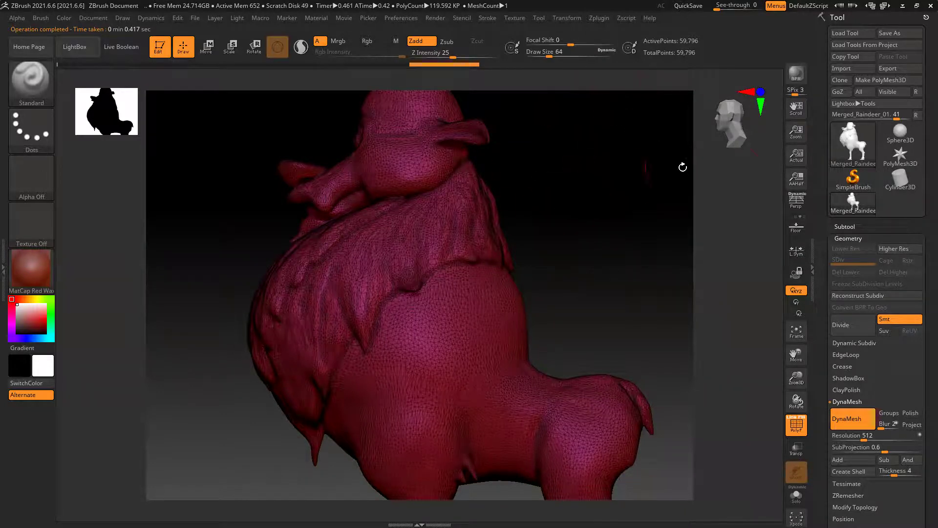
# - Export the decimated body as OBJ, replacing the existing Merged_Raindeer_01 file, and close ZBrush without saving the project
pyautogui.click(903, 68)
pyautogui.doubleClick(501, 154)
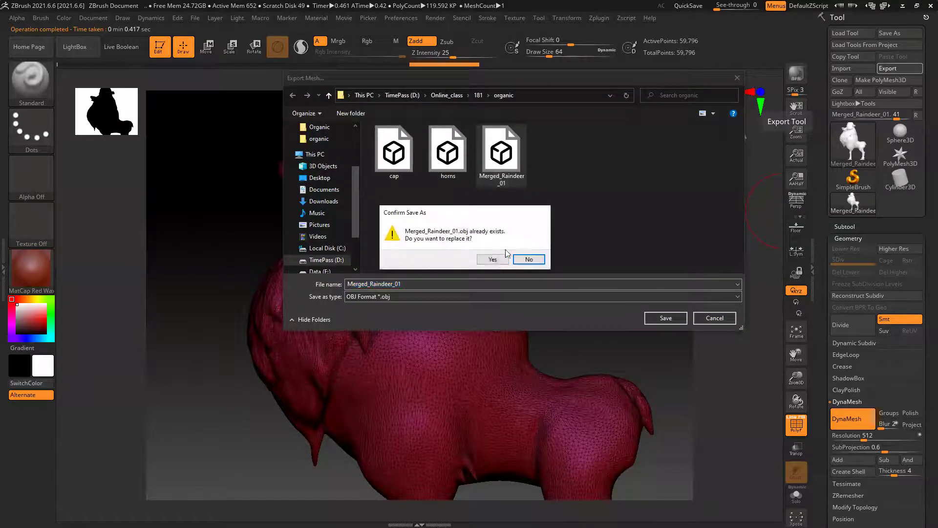
pyautogui.click(493, 259)
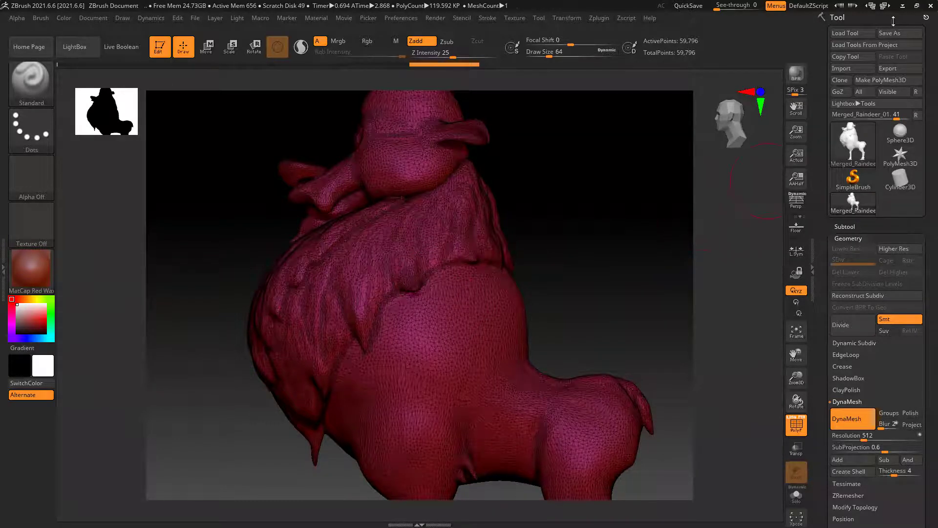
pyautogui.click(931, 5)
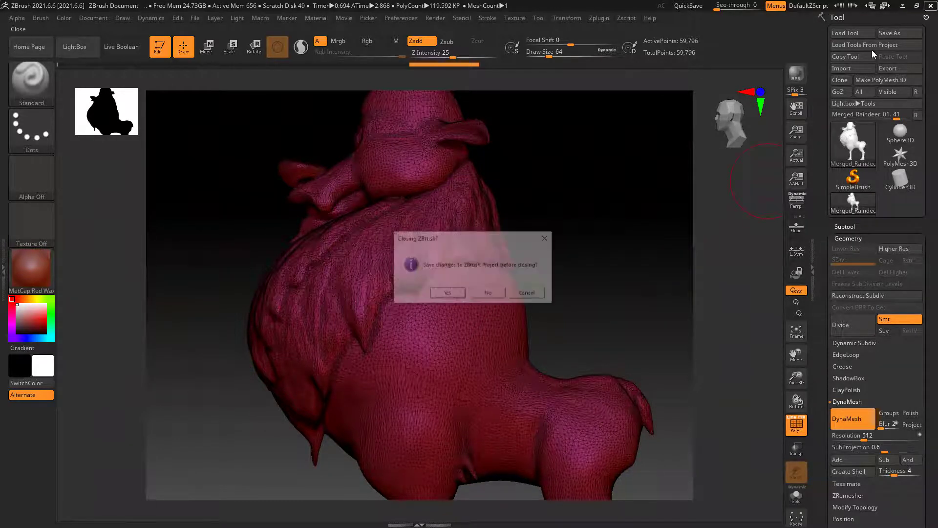
pyautogui.click(489, 294)
# - Switch back to Maya, delete the old body mesh and import the newly exported reindeer body OBJ
pyautogui.moveTo(419, 518)
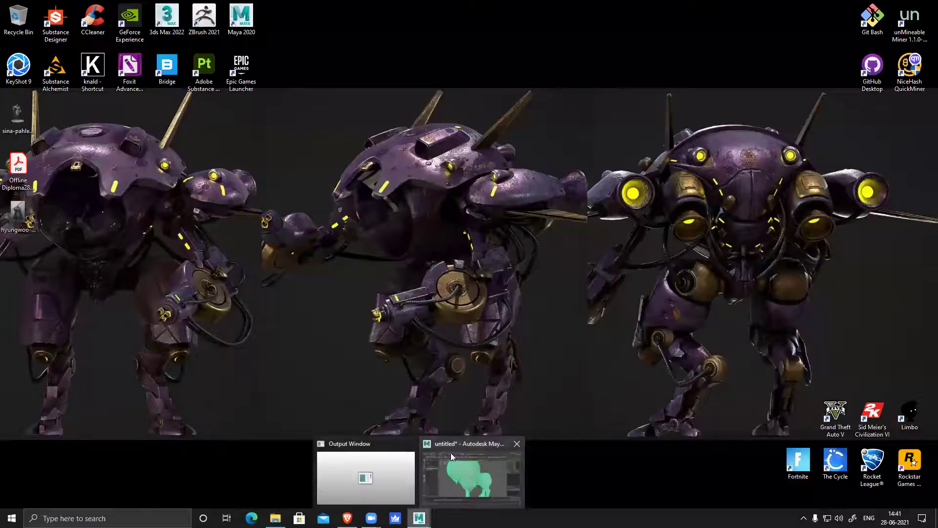
pyautogui.click(460, 455)
pyautogui.press('Delete')
pyautogui.click(9, 16)
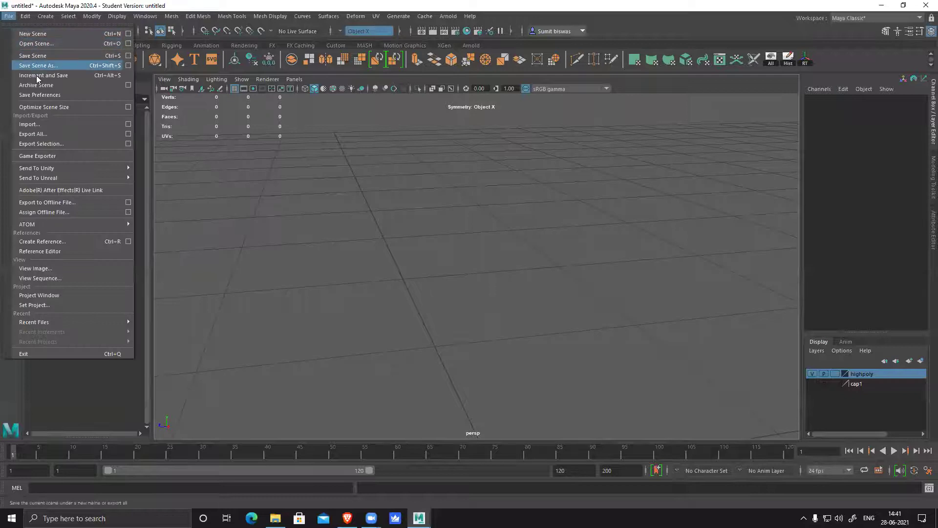
pyautogui.click(29, 125)
pyautogui.doubleClick(430, 113)
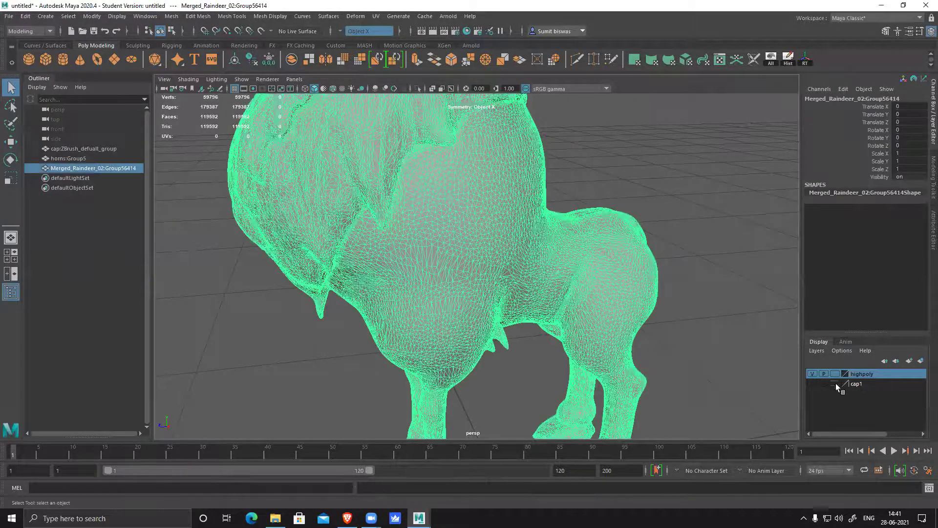
# - Add the selected reindeer body to the highpoly display layer and check the assignment by toggling the layer's visibility
pyautogui.rightClick(870, 374)
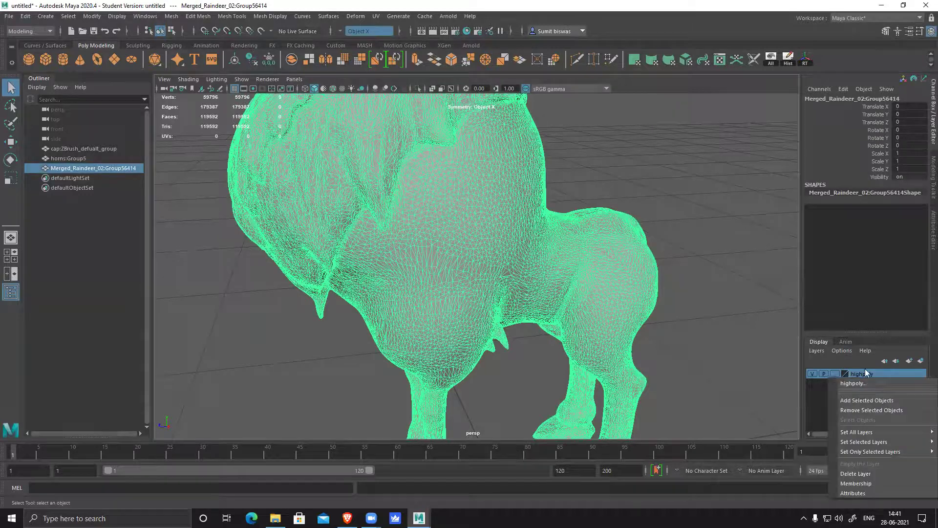
pyautogui.click(871, 401)
pyautogui.click(812, 374)
pyautogui.click(813, 374)
# - Examine the decimated body's wireframe around the torso, nose, mouth, eyes and ears
pyautogui.scroll(-5, 499, 266)
pyautogui.keyDown('alt'); pyautogui.moveTo(508, 293); pyautogui.dragTo(457, 266); pyautogui.keyUp('alt')
pyautogui.click(601, 249)
pyautogui.keyDown('alt'); pyautogui.moveTo(457, 266); pyautogui.dragTo(499, 343, button='middle'); pyautogui.keyUp('alt')
pyautogui.keyDown('alt'); pyautogui.moveTo(499, 343); pyautogui.dragTo(648, 369, button='right'); pyautogui.keyUp('alt')
pyautogui.keyDown('alt'); pyautogui.moveTo(444, 278); pyautogui.dragTo(330, 340); pyautogui.keyUp('alt')
pyautogui.scroll(-5, 509, 312)
pyautogui.keyDown('alt'); pyautogui.moveTo(509, 313); pyautogui.dragTo(481, 287); pyautogui.keyUp('alt')
pyautogui.keyDown('alt'); pyautogui.moveTo(480, 286); pyautogui.dragTo(574, 366, button='right'); pyautogui.keyUp('alt')
pyautogui.keyDown('alt'); pyautogui.moveTo(381, 284); pyautogui.dragTo(458, 298); pyautogui.keyUp('alt')
pyautogui.scroll(-5, 419, 293)
pyautogui.click(459, 302)
pyautogui.keyDown('alt'); pyautogui.moveTo(540, 295); pyautogui.dragTo(508, 274); pyautogui.keyUp('alt')
pyautogui.keyDown('alt'); pyautogui.moveTo(508, 274); pyautogui.dragTo(504, 287, button='right'); pyautogui.keyUp('alt')
pyautogui.keyDown('alt'); pyautogui.moveTo(438, 327); pyautogui.dragTo(430, 310); pyautogui.keyUp('alt')
pyautogui.keyDown('alt'); pyautogui.moveTo(429, 309); pyautogui.dragTo(482, 249, button='right'); pyautogui.keyUp('alt')
pyautogui.keyDown('alt'); pyautogui.moveTo(482, 249); pyautogui.dragTo(476, 278); pyautogui.keyUp('alt')
pyautogui.keyDown('alt'); pyautogui.moveTo(502, 305); pyautogui.dragTo(502, 259, button='middle'); pyautogui.keyUp('alt')
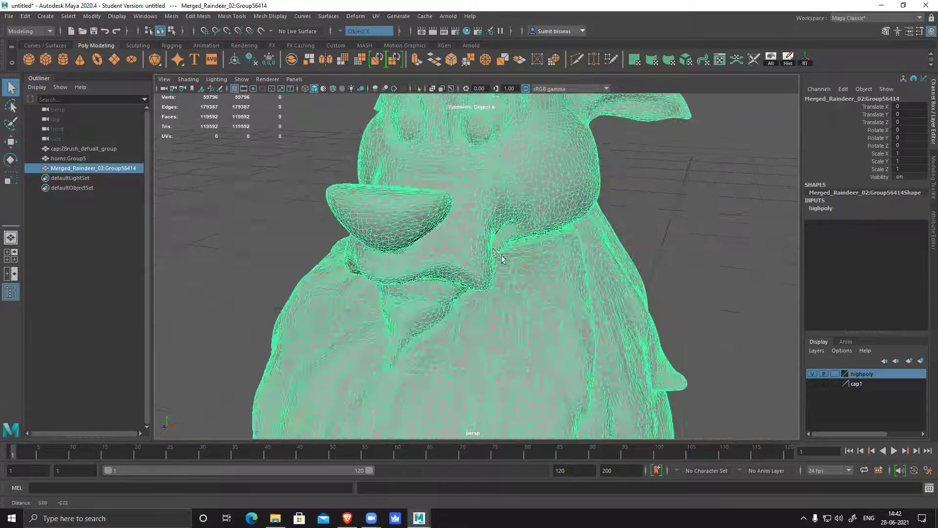
pyautogui.keyDown('alt'); pyautogui.moveTo(502, 260); pyautogui.dragTo(502, 191, button='right'); pyautogui.keyUp('alt')
pyautogui.keyDown('alt'); pyautogui.moveTo(503, 191); pyautogui.dragTo(473, 179, button='middle'); pyautogui.keyUp('alt')
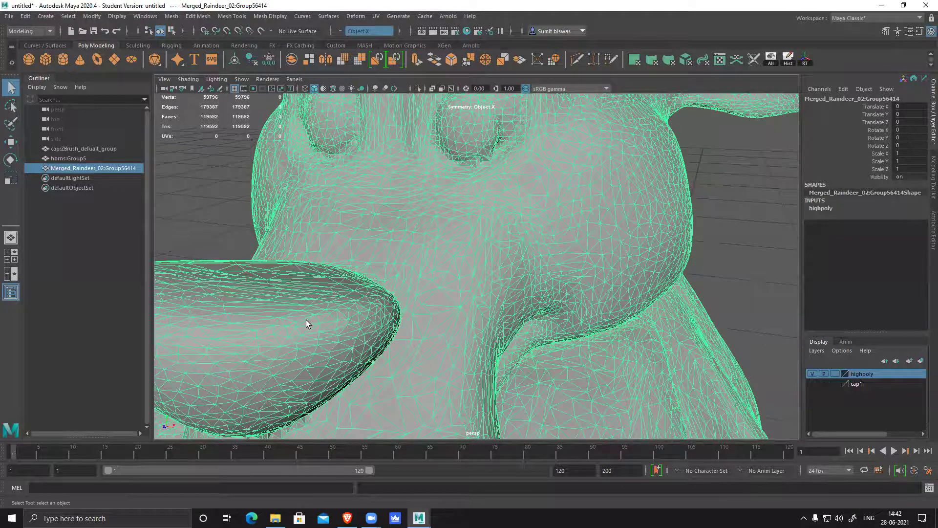
pyautogui.keyDown('alt'); pyautogui.moveTo(439, 208); pyautogui.dragTo(433, 272); pyautogui.keyUp('alt')
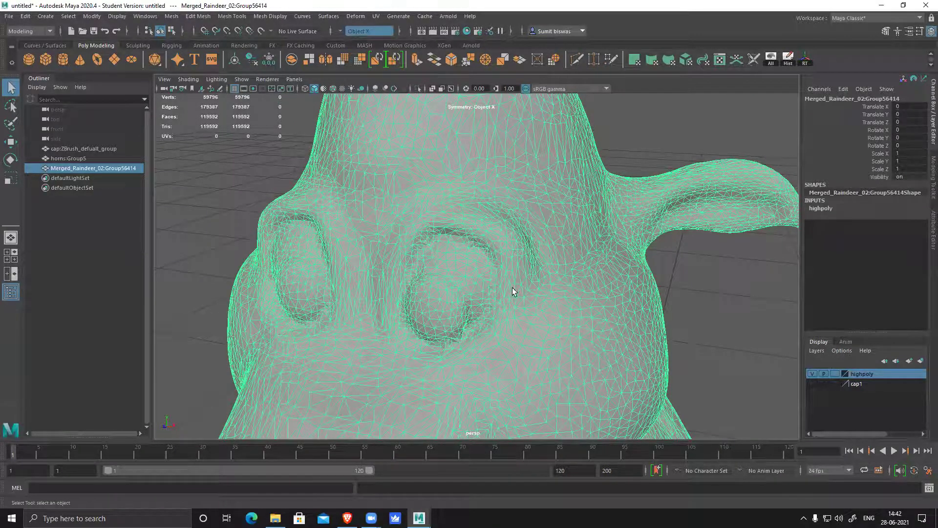
pyautogui.keyDown('alt'); pyautogui.moveTo(562, 353); pyautogui.dragTo(426, 315, button='right'); pyautogui.keyUp('alt')
pyautogui.keyDown('alt'); pyautogui.moveTo(426, 315); pyautogui.dragTo(441, 246, button='middle'); pyautogui.keyUp('alt')
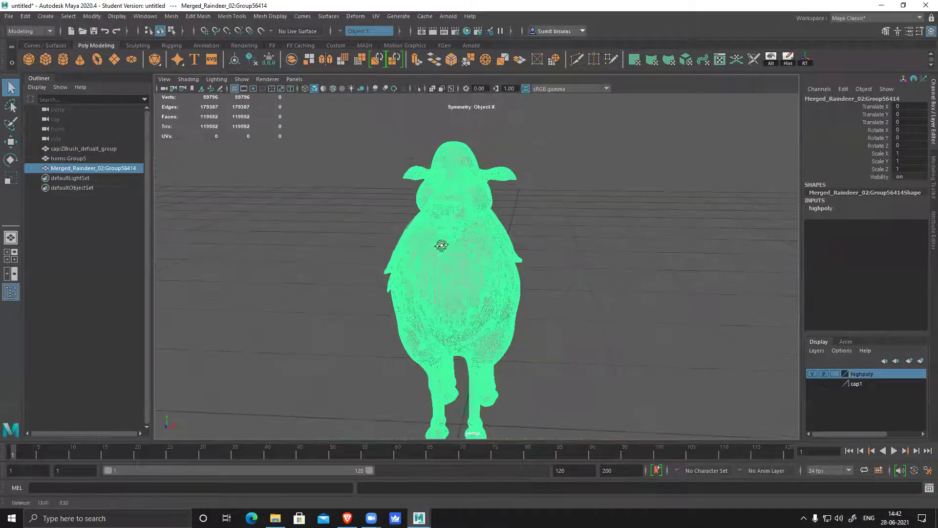
# - Make the reindeer body a live surface and activate the Quad Draw tool
pyautogui.click(259, 30)
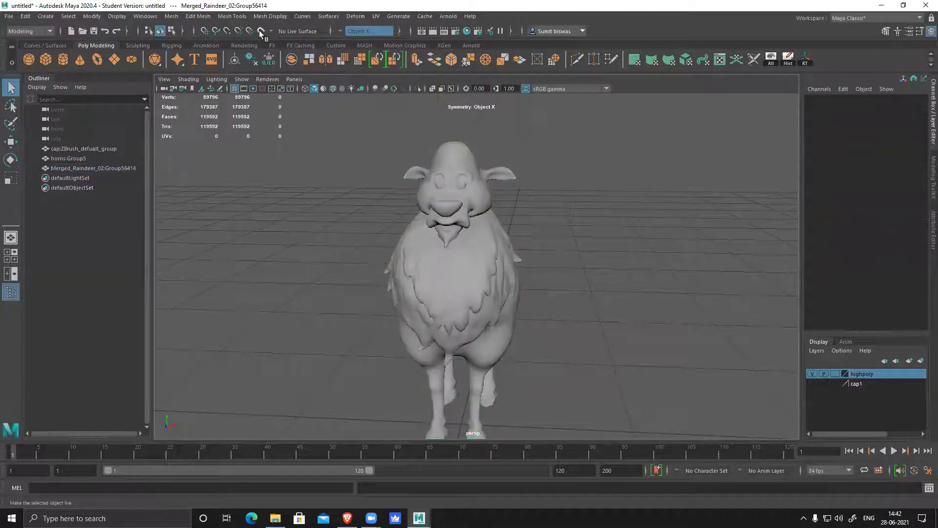
pyautogui.click(887, 31)
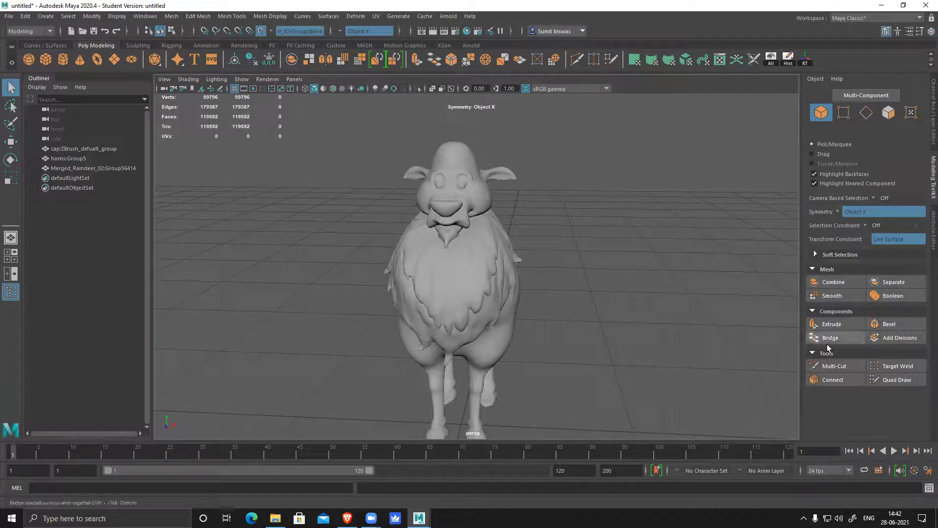
pyautogui.click(900, 380)
pyautogui.keyDown('alt'); pyautogui.moveTo(589, 308); pyautogui.dragTo(580, 299); pyautogui.keyUp('alt')
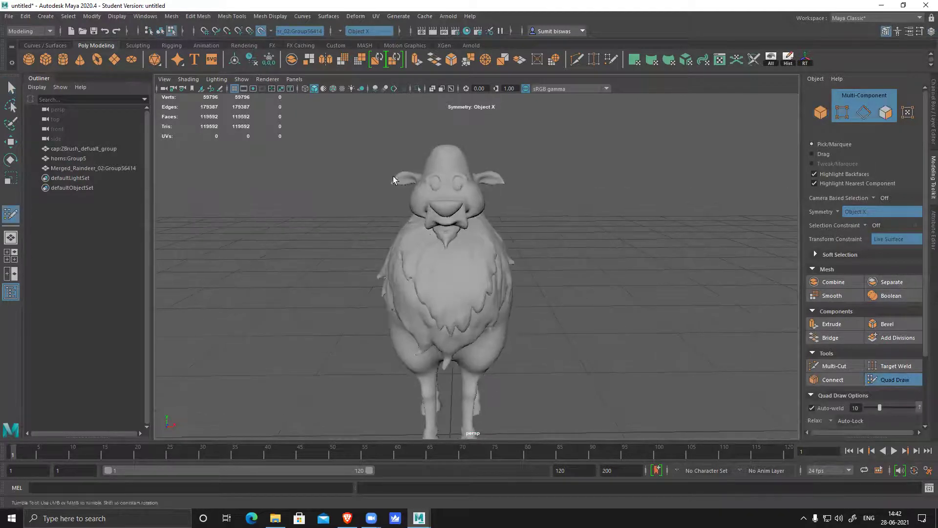
pyautogui.keyDown('alt'); pyautogui.moveTo(415, 274); pyautogui.dragTo(484, 260, button='right'); pyautogui.keyUp('alt')
pyautogui.keyDown('alt'); pyautogui.moveTo(484, 260); pyautogui.dragTo(516, 310, button='middle'); pyautogui.keyUp('alt')
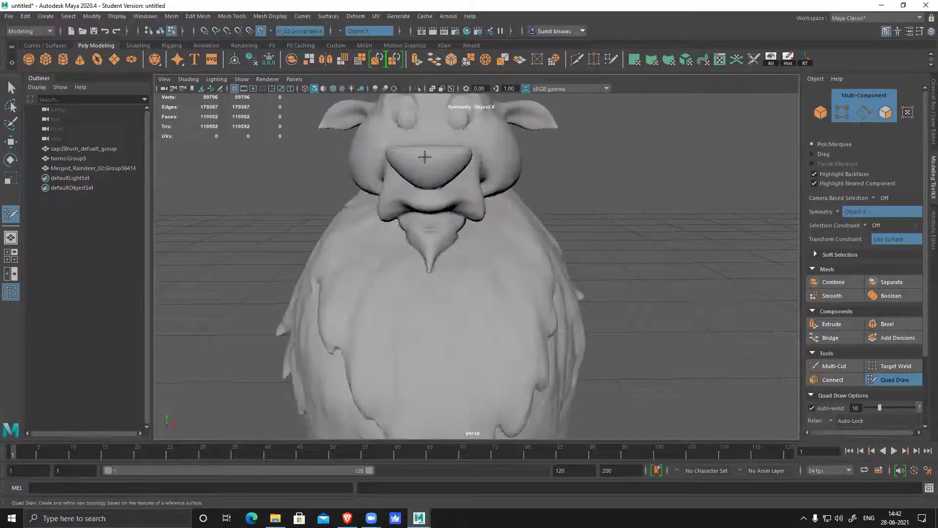
# - Leave Quad Draw and check that symmetry is enabled in object space along the X axis
pyautogui.keyDown('ctrl'); pyautogui.keyDown('shift'); pyautogui.rightClick(516, 282); pyautogui.keyUp('shift'); pyautogui.keyUp('ctrl')
pyautogui.keyDown('ctrl'); pyautogui.keyDown('shift'); pyautogui.rightClick(682, 237); pyautogui.keyUp('shift'); pyautogui.keyUp('ctrl')
pyautogui.press('q')
pyautogui.click(531, 257)
pyautogui.moveTo(533, 259); pyautogui.dragTo(532, 208)
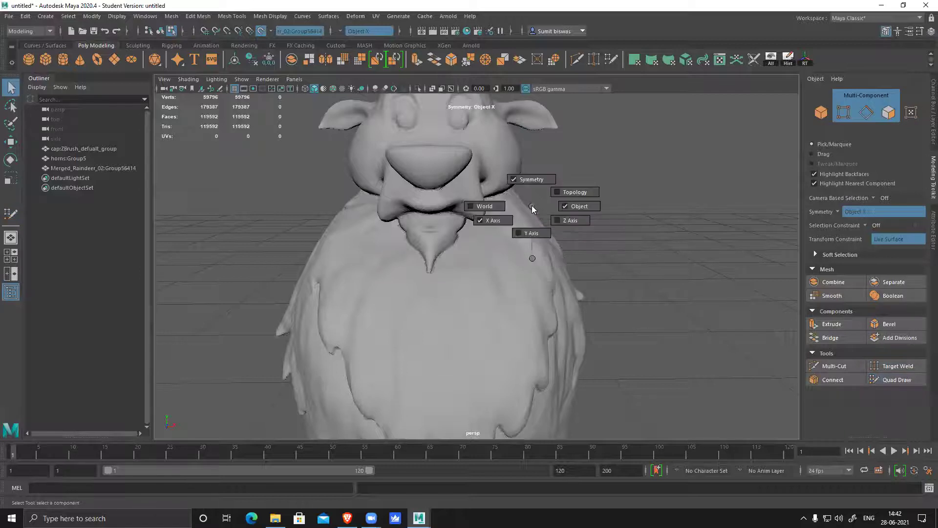
pyautogui.moveTo(532, 170); pyautogui.dragTo(533, 208)
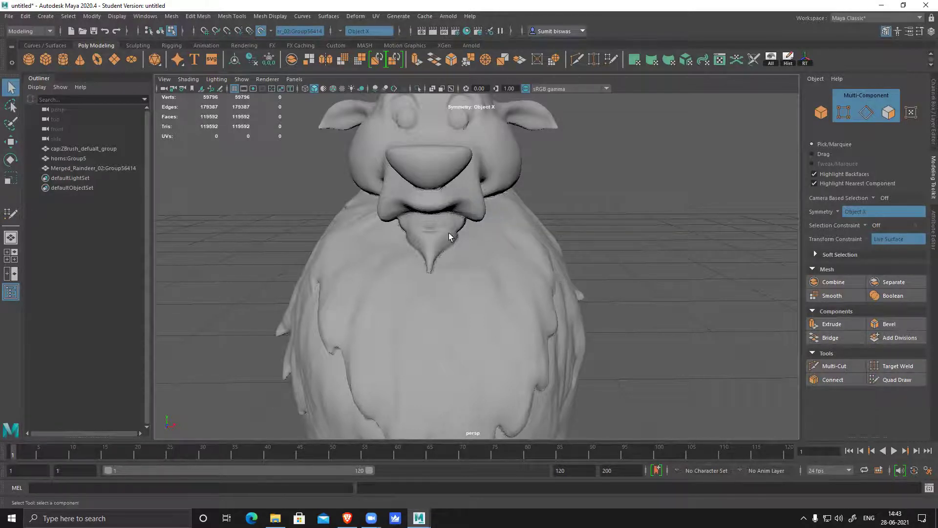
# - Reactivate Quad Draw and draw the first two mirrored quads along the inner edge of the eye sockets
pyautogui.click(898, 380)
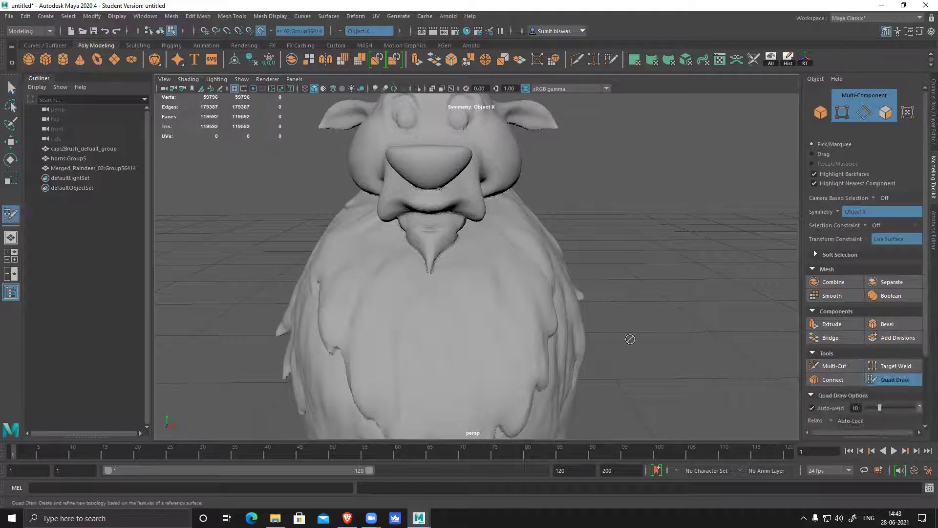
pyautogui.scroll(5, 628, 339)
pyautogui.keyDown('alt'); pyautogui.moveTo(497, 307); pyautogui.dragTo(518, 293, button='right'); pyautogui.keyUp('alt')
pyautogui.keyDown('alt'); pyautogui.moveTo(481, 210); pyautogui.dragTo(476, 270, button='middle'); pyautogui.keyUp('alt')
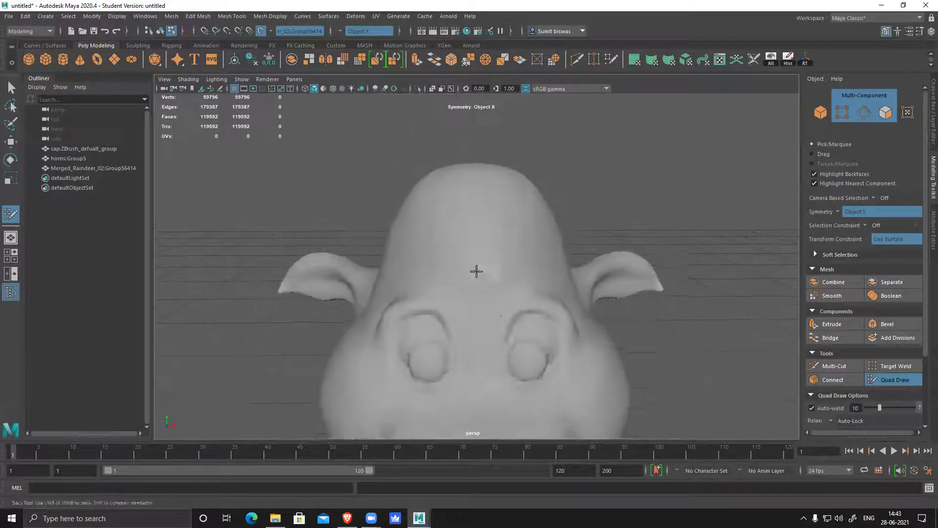
pyautogui.keyDown('alt'); pyautogui.moveTo(476, 270); pyautogui.dragTo(501, 304, button='right'); pyautogui.keyUp('alt')
pyautogui.keyDown('alt'); pyautogui.moveTo(501, 304); pyautogui.dragTo(496, 264, button='middle'); pyautogui.keyUp('alt')
pyautogui.keyDown('alt'); pyautogui.moveTo(496, 288); pyautogui.dragTo(469, 291, button='right'); pyautogui.keyUp('alt')
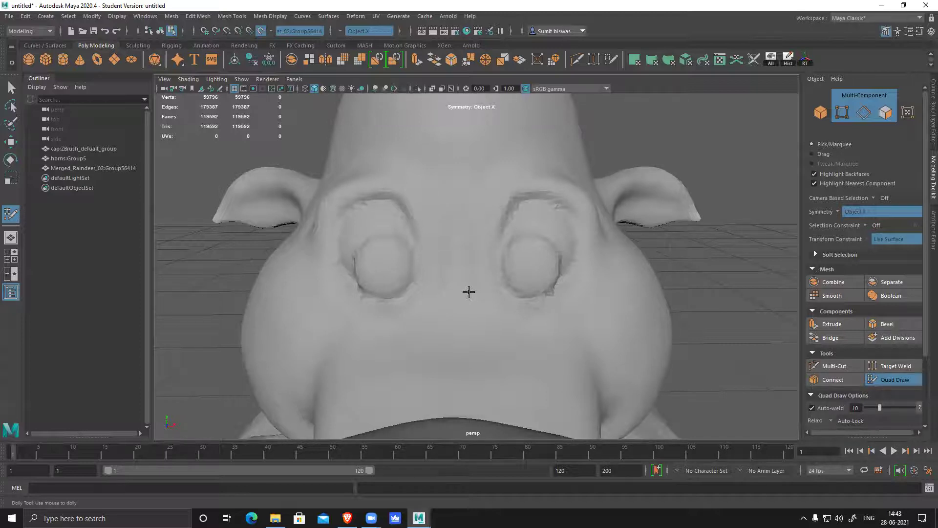
pyautogui.keyDown('alt'); pyautogui.moveTo(493, 294); pyautogui.dragTo(467, 289, button='middle'); pyautogui.keyUp('alt')
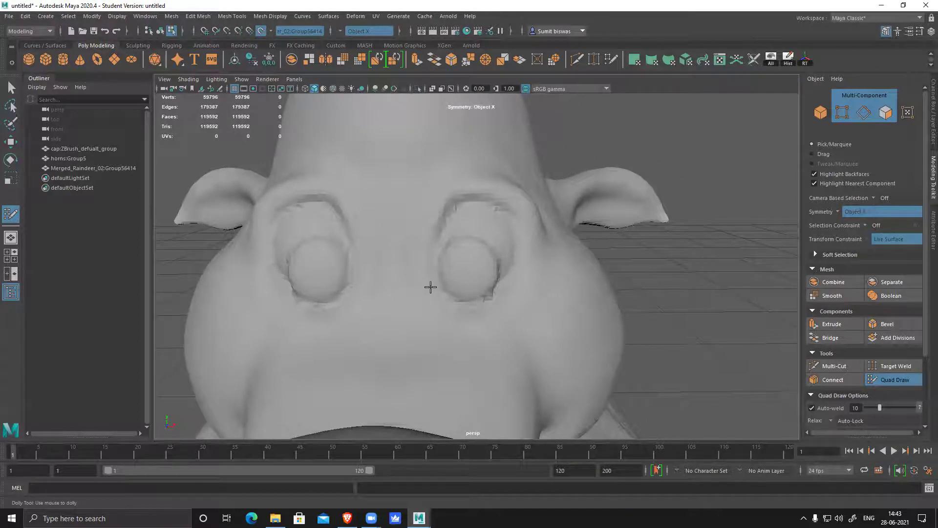
pyautogui.click(400, 289)
pyautogui.click(400, 248)
pyautogui.click(418, 199)
pyautogui.keyDown('shift'); pyautogui.click(418, 218); pyautogui.keyUp('shift')
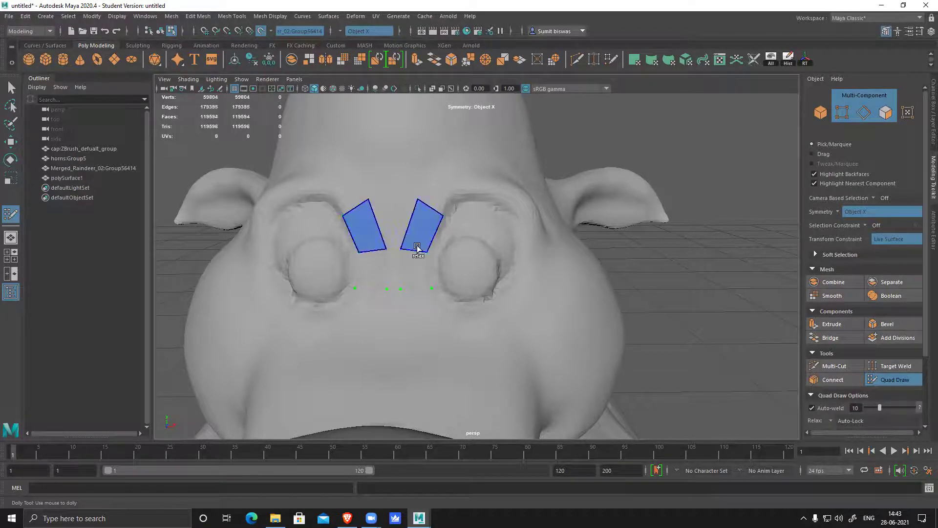
pyautogui.keyDown('shift'); pyautogui.click(416, 262); pyautogui.keyUp('shift')
# - Extend the mirrored quad strip up and over the top of the eye socket with three more quads
pyautogui.click(442, 176)
pyautogui.keyDown('shift'); pyautogui.click(438, 196); pyautogui.keyUp('shift')
pyautogui.keyDown('alt'); pyautogui.moveTo(511, 192); pyautogui.dragTo(461, 218, button='middle'); pyautogui.keyUp('alt')
pyautogui.scroll(5, 459, 220)
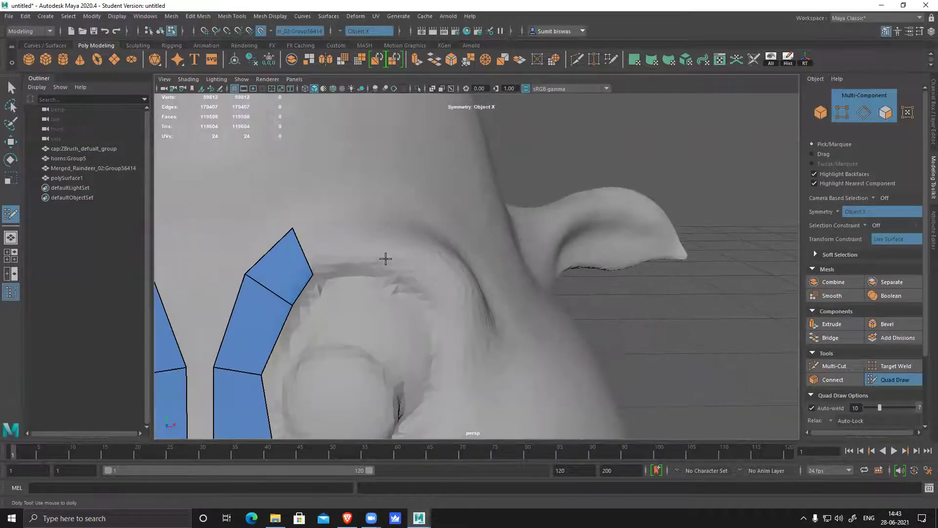
pyautogui.click(360, 270)
pyautogui.click(360, 222)
pyautogui.keyDown('shift'); pyautogui.click(324, 237); pyautogui.keyUp('shift')
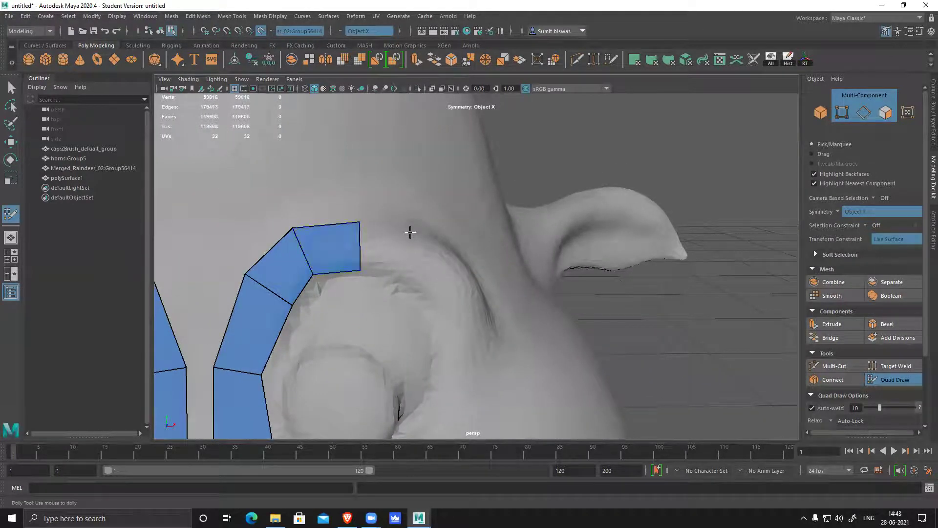
pyautogui.click(396, 278)
pyautogui.keyDown('shift'); pyautogui.click(387, 260); pyautogui.keyUp('shift')
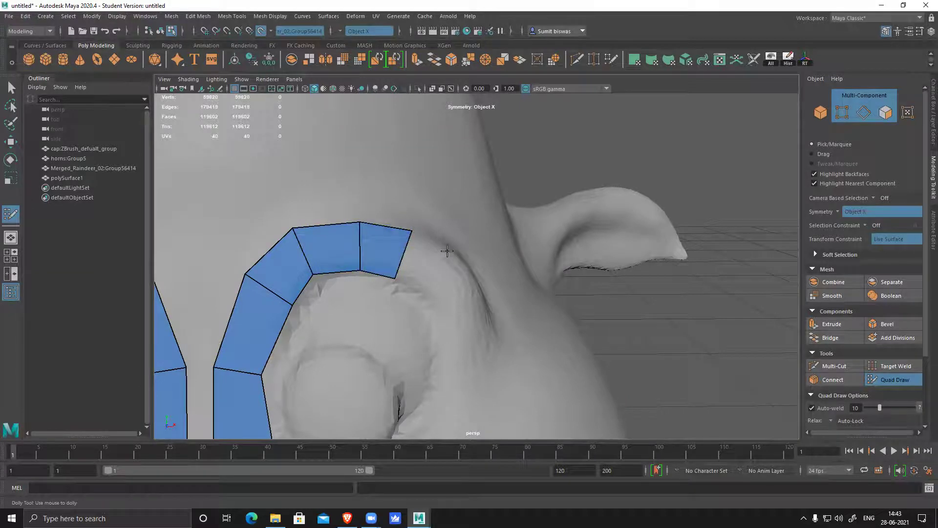
# - Continue the quad strip down the outer side of the eye socket to its lower outer corner
pyautogui.click(423, 292)
pyautogui.keyDown('shift'); pyautogui.click(421, 264); pyautogui.keyUp('shift')
pyautogui.click(477, 307)
pyautogui.click(445, 317)
pyautogui.keyDown('shift'); pyautogui.click(465, 334); pyautogui.keyUp('shift')
pyautogui.click(482, 377)
pyautogui.keyDown('shift'); pyautogui.click(467, 354); pyautogui.keyUp('shift')
pyautogui.keyDown('alt'); pyautogui.moveTo(470, 397); pyautogui.dragTo(436, 271, button='middle'); pyautogui.keyUp('alt')
pyautogui.click(450, 298)
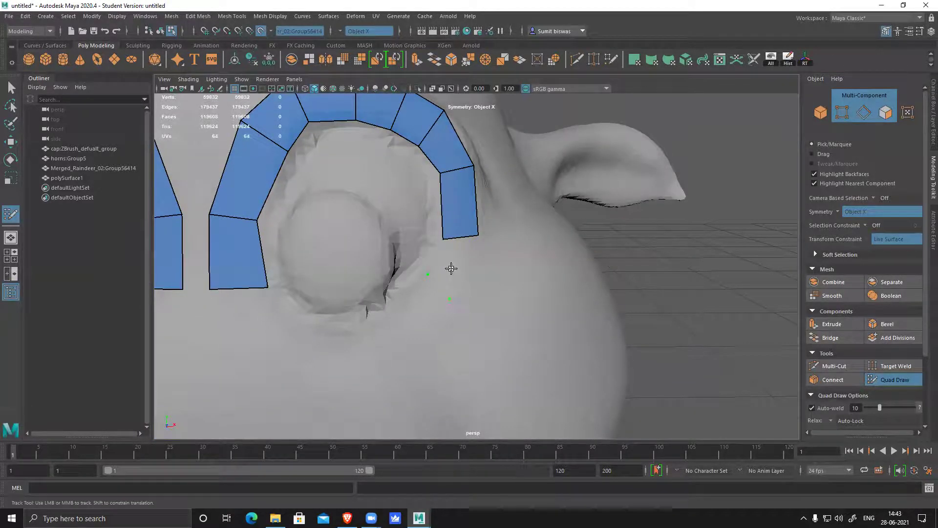
pyautogui.keyDown('shift'); pyautogui.click(451, 269); pyautogui.keyUp('shift')
# - Draw the remaining quads beneath the eye, adjusting the lower inner vertex, and close the loop around the socket
pyautogui.click(390, 318)
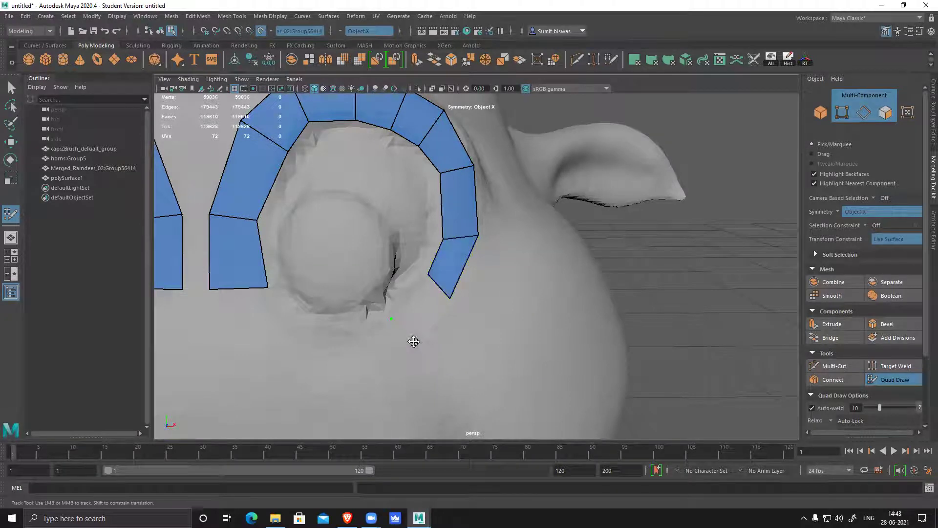
pyautogui.keyDown('shift'); pyautogui.click(414, 341); pyautogui.keyUp('shift')
pyautogui.moveTo(398, 320); pyautogui.dragTo(390, 311)
pyautogui.click(347, 320)
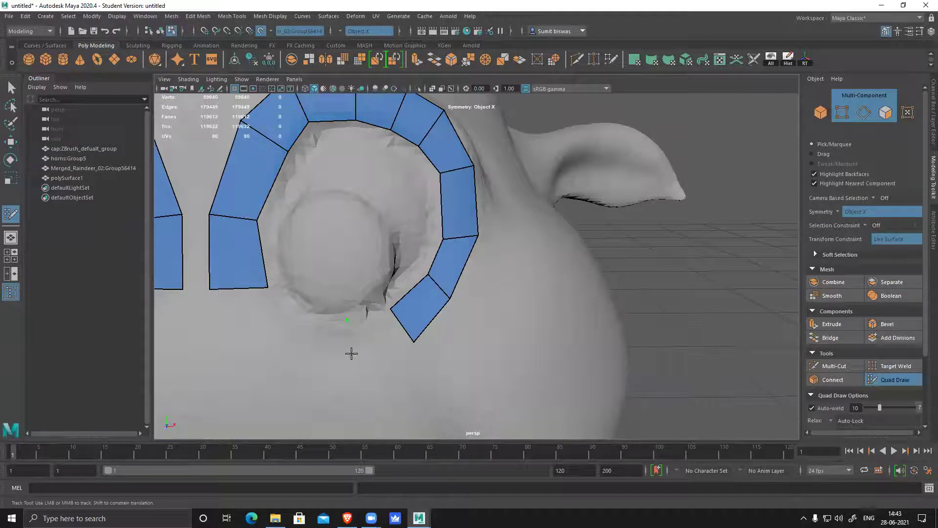
pyautogui.click(358, 355)
pyautogui.keyDown('shift'); pyautogui.click(373, 330); pyautogui.keyUp('shift')
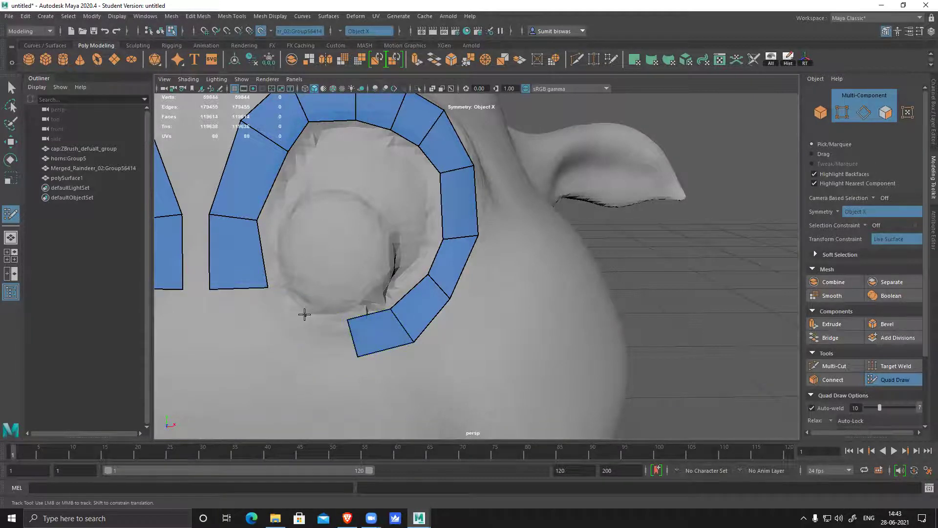
pyautogui.click(279, 349)
pyautogui.keyDown('shift'); pyautogui.click(275, 320); pyautogui.keyUp('shift')
pyautogui.keyDown('shift'); pyautogui.click(336, 337); pyautogui.keyUp('shift')
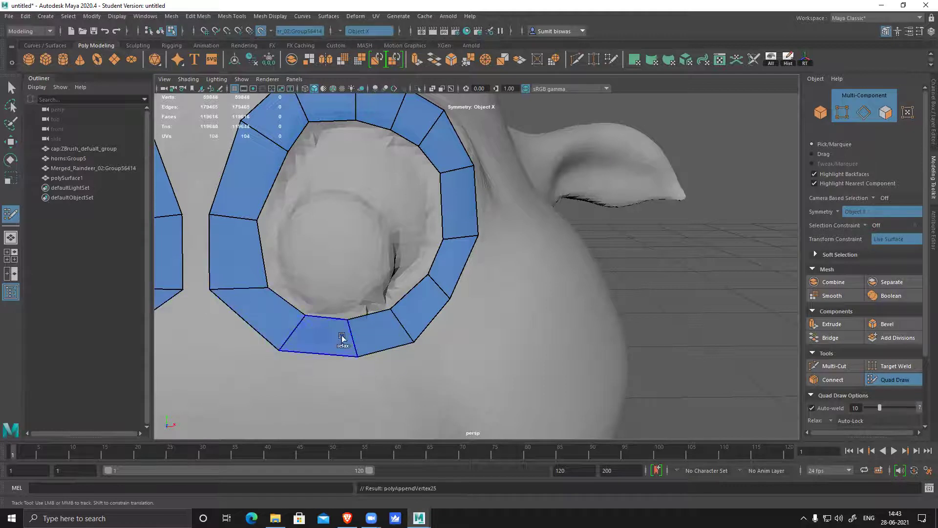
# - Draw two mirrored quads at the centre of the upper lip and pull their lower centre vertices together
pyautogui.keyDown('alt'); pyautogui.moveTo(577, 363); pyautogui.dragTo(474, 345, button='right'); pyautogui.keyUp('alt')
pyautogui.keyDown('alt'); pyautogui.moveTo(474, 345); pyautogui.dragTo(506, 334); pyautogui.keyUp('alt')
pyautogui.keyDown('alt'); pyautogui.moveTo(506, 334); pyautogui.dragTo(450, 308, button='middle'); pyautogui.keyUp('alt')
pyautogui.keyDown('alt'); pyautogui.moveTo(451, 308); pyautogui.dragTo(427, 293); pyautogui.keyUp('alt')
pyautogui.keyDown('alt'); pyautogui.moveTo(427, 293); pyautogui.dragTo(444, 250, button='right'); pyautogui.keyUp('alt')
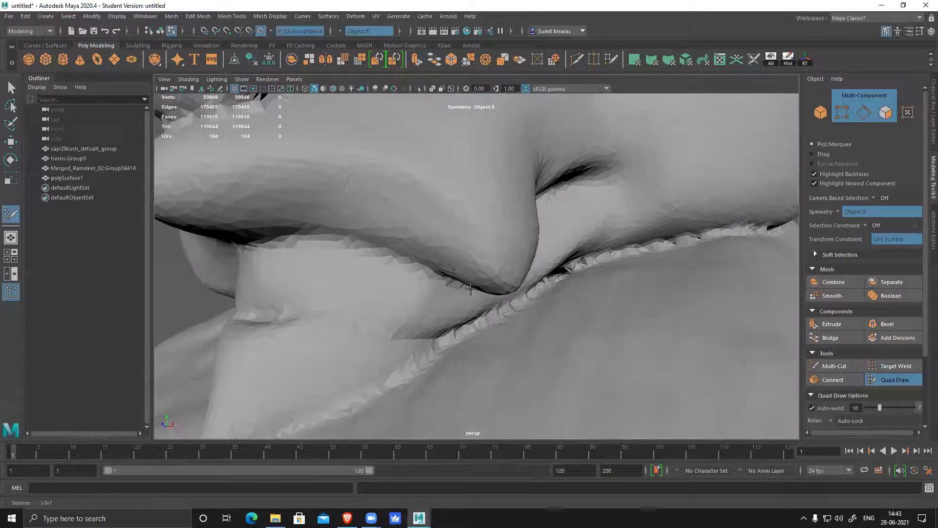
pyautogui.keyDown('alt'); pyautogui.moveTo(445, 251); pyautogui.dragTo(439, 227); pyautogui.keyUp('alt')
pyautogui.keyDown('alt'); pyautogui.moveTo(439, 226); pyautogui.dragTo(367, 265, button='right'); pyautogui.keyUp('alt')
pyautogui.keyDown('alt'); pyautogui.moveTo(367, 265); pyautogui.dragTo(362, 239); pyautogui.keyUp('alt')
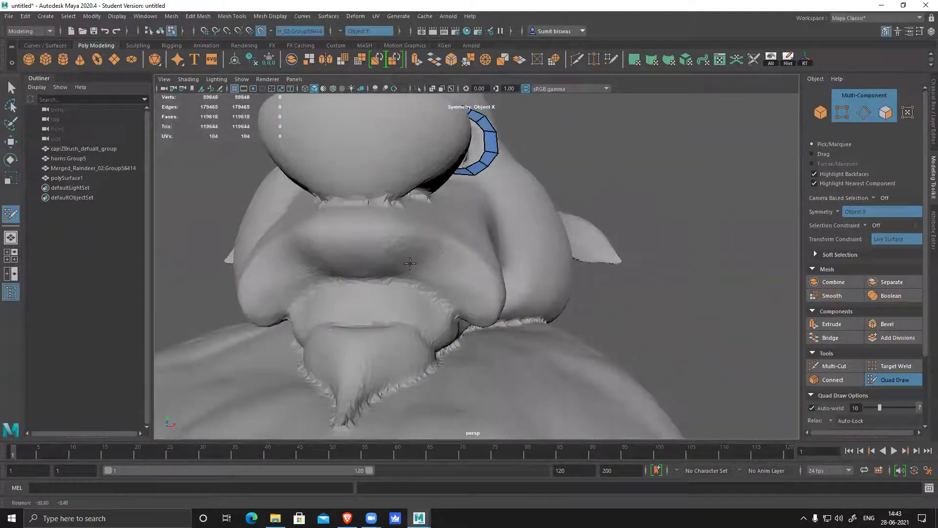
pyautogui.click(349, 226)
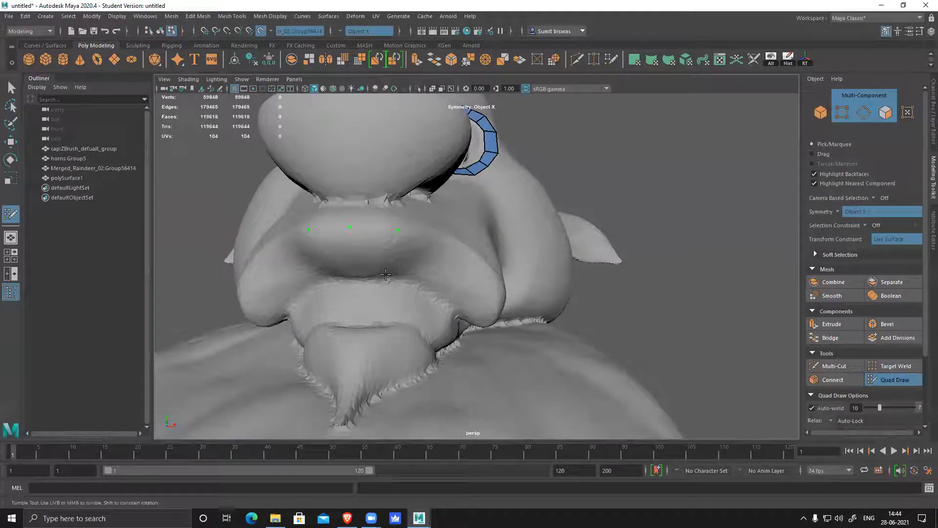
pyautogui.click(356, 277)
pyautogui.keyDown('shift'); pyautogui.click(371, 249); pyautogui.keyUp('shift')
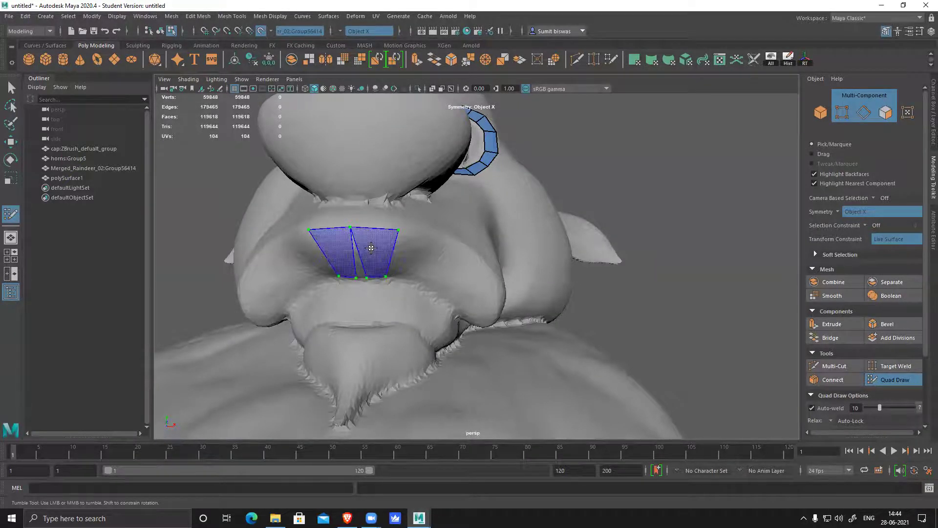
pyautogui.moveTo(366, 273); pyautogui.dragTo(360, 275)
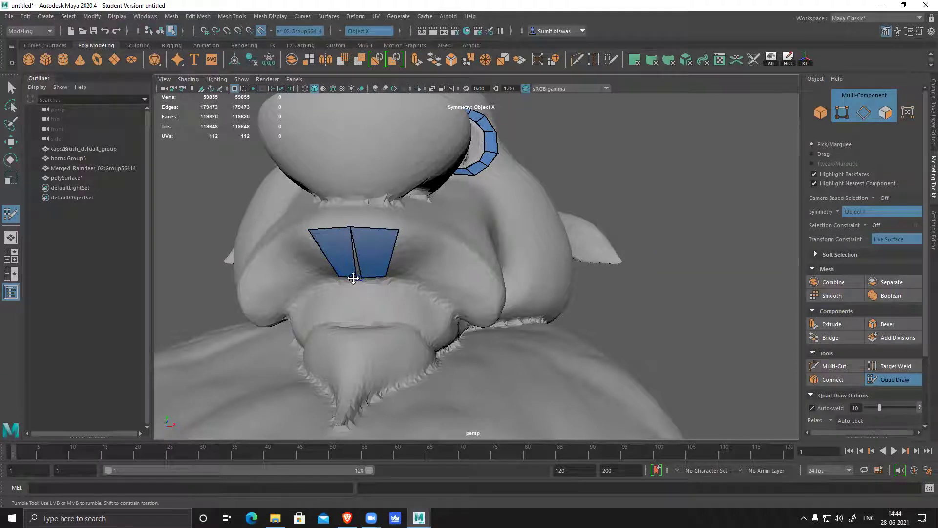
# - Extend the upper-lip quad strip sideways towards the mouth corner with three more quads
pyautogui.keyDown('alt'); pyautogui.moveTo(456, 265); pyautogui.dragTo(411, 252); pyautogui.keyUp('alt')
pyautogui.click(418, 242)
pyautogui.keyDown('shift'); pyautogui.click(399, 267); pyautogui.keyUp('shift')
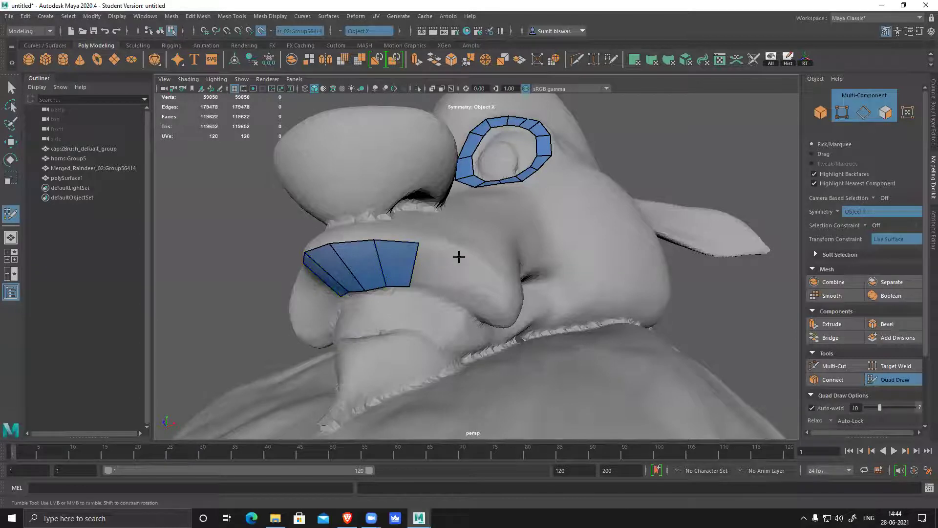
pyautogui.keyDown('shift'); pyautogui.click(432, 283); pyautogui.keyUp('shift')
pyautogui.keyDown('alt'); pyautogui.moveTo(486, 277); pyautogui.dragTo(494, 281); pyautogui.keyUp('alt')
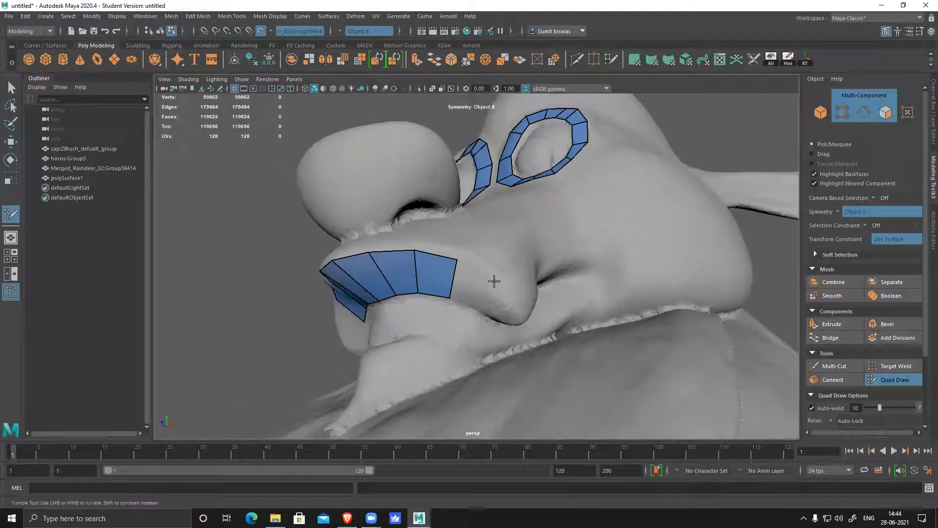
pyautogui.keyDown('shift'); pyautogui.click(468, 288); pyautogui.keyUp('shift')
pyautogui.keyDown('alt'); pyautogui.moveTo(468, 288); pyautogui.dragTo(485, 282); pyautogui.keyUp('alt')
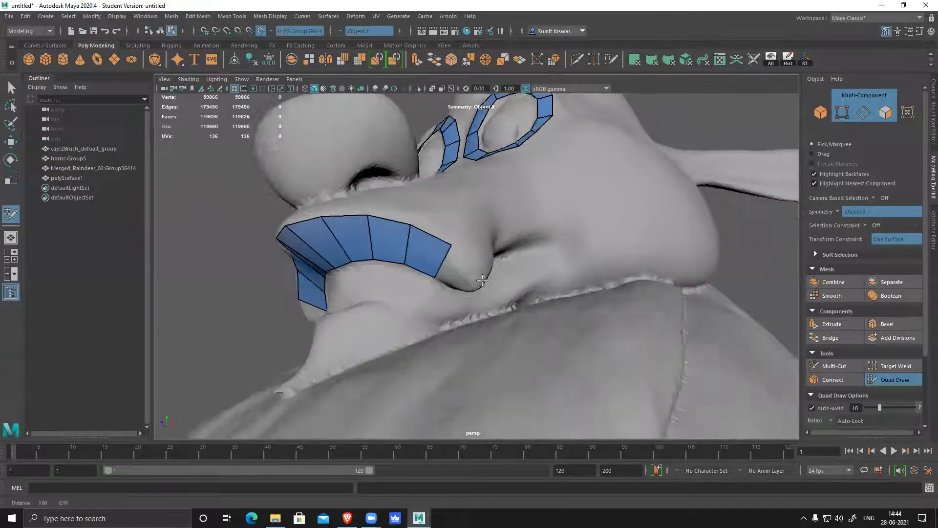
# - Continue the lip strip under the drooping end of the upper lip with further quads into the mouth crease
pyautogui.scroll(4, 429, 239)
pyautogui.keyDown('alt'); pyautogui.moveTo(429, 239); pyautogui.dragTo(420, 215); pyautogui.keyUp('alt')
pyautogui.keyDown('alt'); pyautogui.moveTo(421, 216); pyautogui.dragTo(433, 233, button='middle'); pyautogui.keyUp('alt')
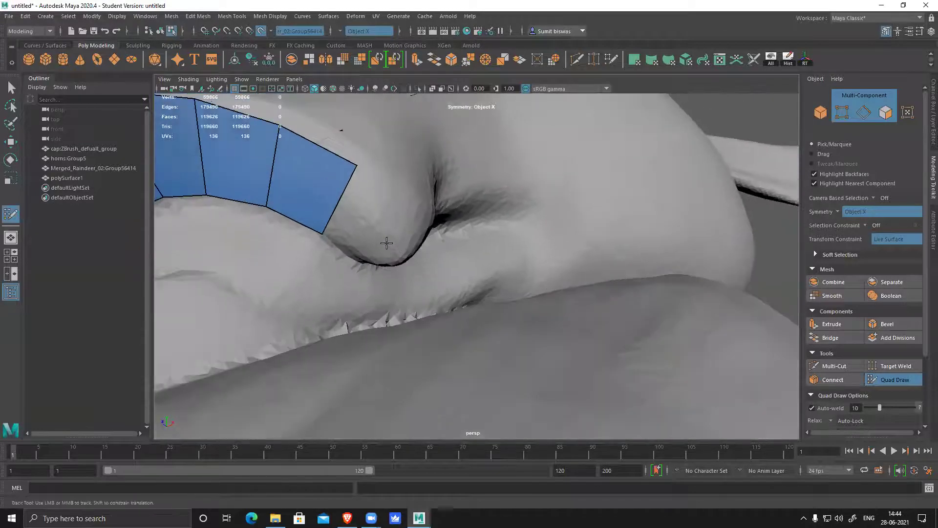
pyautogui.keyDown('shift'); pyautogui.click(344, 224); pyautogui.keyUp('shift')
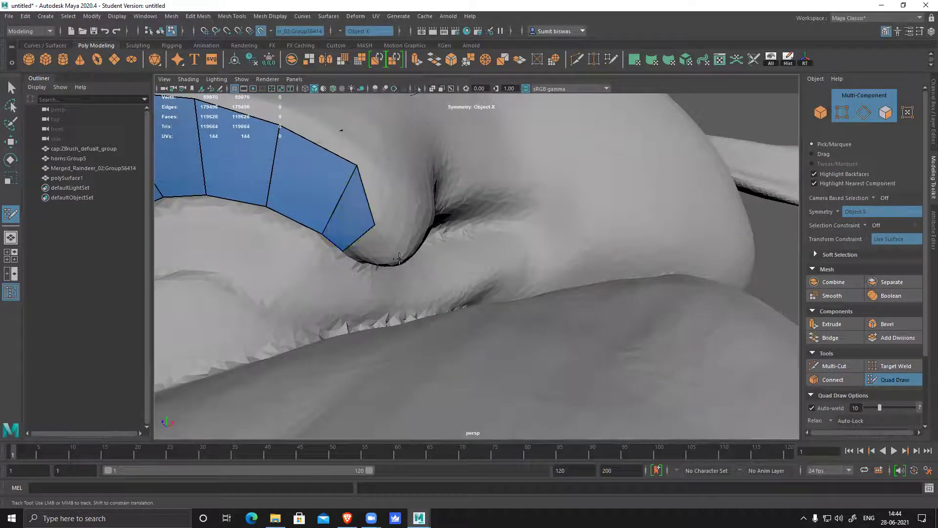
pyautogui.keyDown('alt'); pyautogui.moveTo(398, 268); pyautogui.dragTo(438, 274); pyautogui.keyUp('alt')
pyautogui.keyDown('shift'); pyautogui.click(354, 255); pyautogui.keyUp('shift')
pyautogui.keyDown('alt'); pyautogui.moveTo(437, 274); pyautogui.dragTo(434, 276, button='middle'); pyautogui.keyUp('alt')
pyautogui.keyDown('alt'); pyautogui.moveTo(434, 277); pyautogui.dragTo(447, 250); pyautogui.keyUp('alt')
pyautogui.keyDown('shift'); pyautogui.click(383, 299); pyautogui.keyUp('shift')
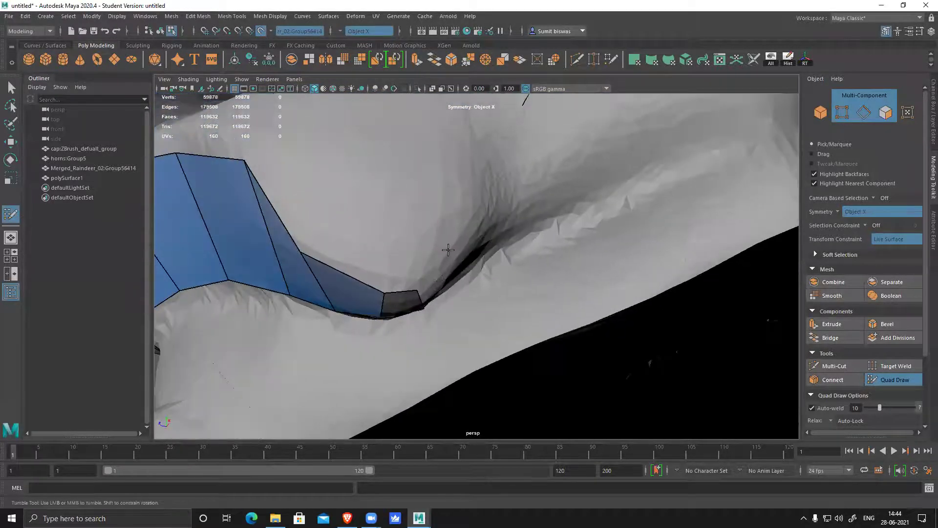
# - Extend the lip strip up the mouth crease past the drooping upper lip with three more quads
pyautogui.click(459, 264)
pyautogui.keyDown('shift'); pyautogui.click(440, 274); pyautogui.keyUp('shift')
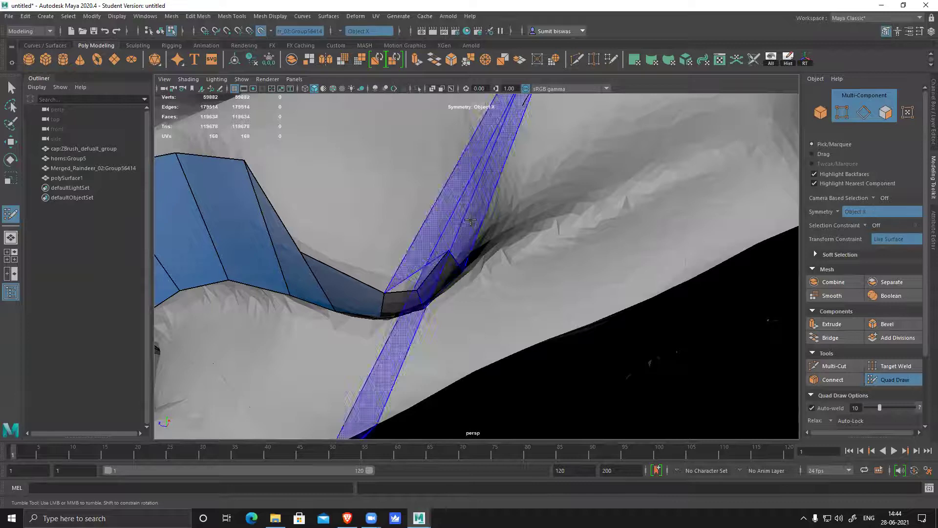
pyautogui.keyDown('shift'); pyautogui.click(491, 235); pyautogui.keyUp('shift')
pyautogui.click(516, 212)
pyautogui.keyDown('shift'); pyautogui.click(502, 210); pyautogui.keyUp('shift')
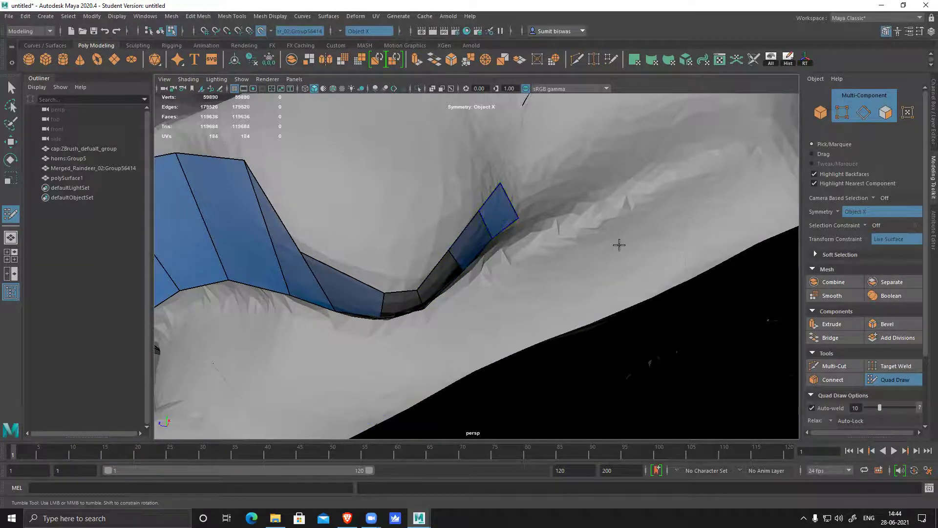
# - Continue the upper strip along the mouth crease towards the mouth corner with four more quads
pyautogui.keyDown('alt'); pyautogui.moveTo(618, 245); pyautogui.dragTo(408, 237, button='right'); pyautogui.keyUp('alt')
pyautogui.keyDown('alt'); pyautogui.moveTo(409, 236); pyautogui.dragTo(408, 238); pyautogui.keyUp('alt')
pyautogui.keyDown('alt'); pyautogui.moveTo(407, 238); pyautogui.dragTo(434, 248, button='right'); pyautogui.keyUp('alt')
pyautogui.keyDown('alt'); pyautogui.moveTo(434, 247); pyautogui.dragTo(455, 268); pyautogui.keyUp('alt')
pyautogui.keyDown('alt'); pyautogui.moveTo(455, 269); pyautogui.dragTo(448, 224, button='right'); pyautogui.keyUp('alt')
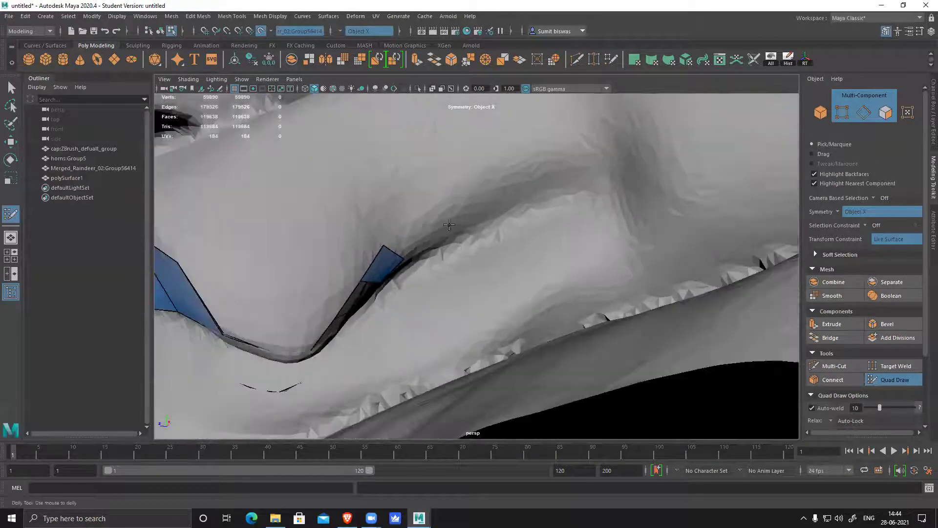
pyautogui.keyDown('shift'); pyautogui.click(424, 237); pyautogui.keyUp('shift')
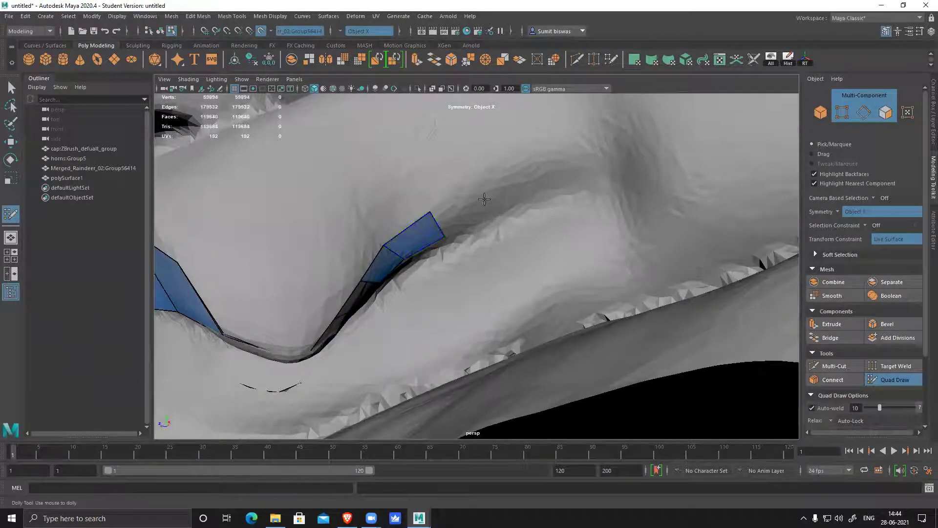
pyautogui.keyDown('shift'); pyautogui.click(490, 214); pyautogui.keyUp('shift')
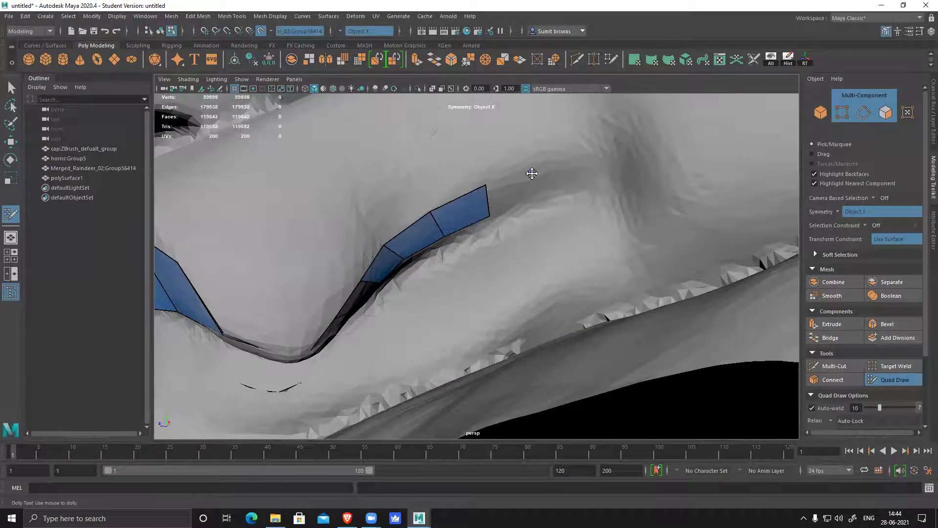
pyautogui.keyDown('shift'); pyautogui.click(516, 197); pyautogui.keyUp('shift')
pyautogui.click(565, 161)
pyautogui.keyDown('shift'); pyautogui.click(555, 188); pyautogui.keyUp('shift')
# - Turn the strip around the mouth corner with three quads, bringing it back onto the lower lip
pyautogui.keyDown('alt'); pyautogui.moveTo(550, 245); pyautogui.dragTo(473, 249, button='right'); pyautogui.keyUp('alt')
pyautogui.keyDown('alt'); pyautogui.moveTo(473, 249); pyautogui.dragTo(487, 243, button='middle'); pyautogui.keyUp('alt')
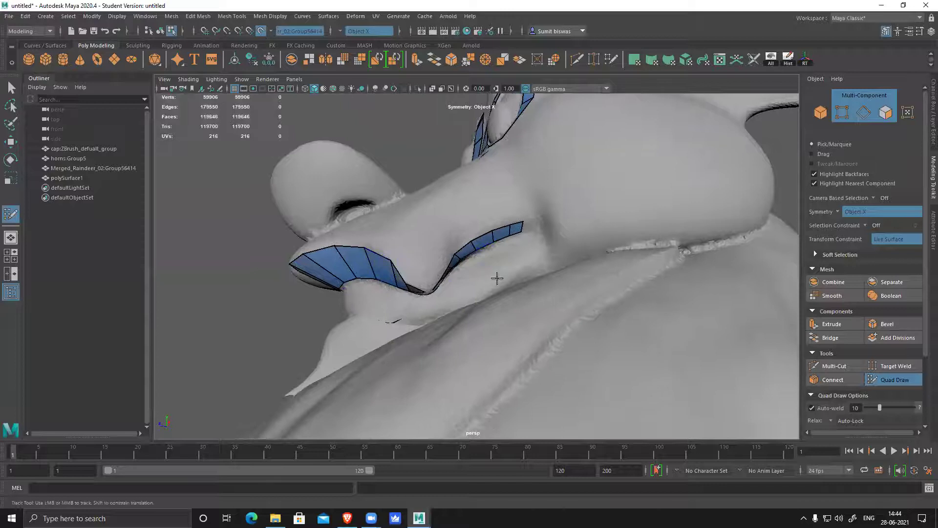
pyautogui.scroll(6, 506, 250)
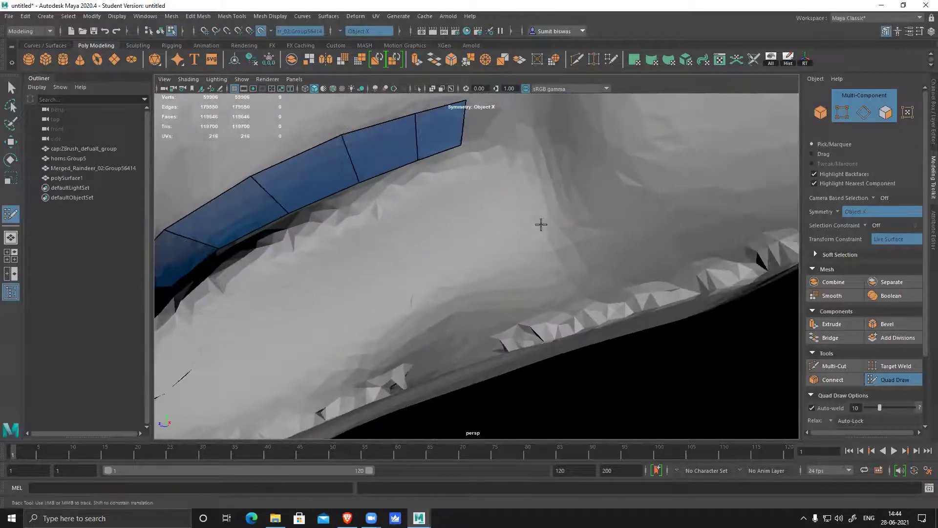
pyautogui.scroll(-3, 512, 189)
pyautogui.click(485, 176)
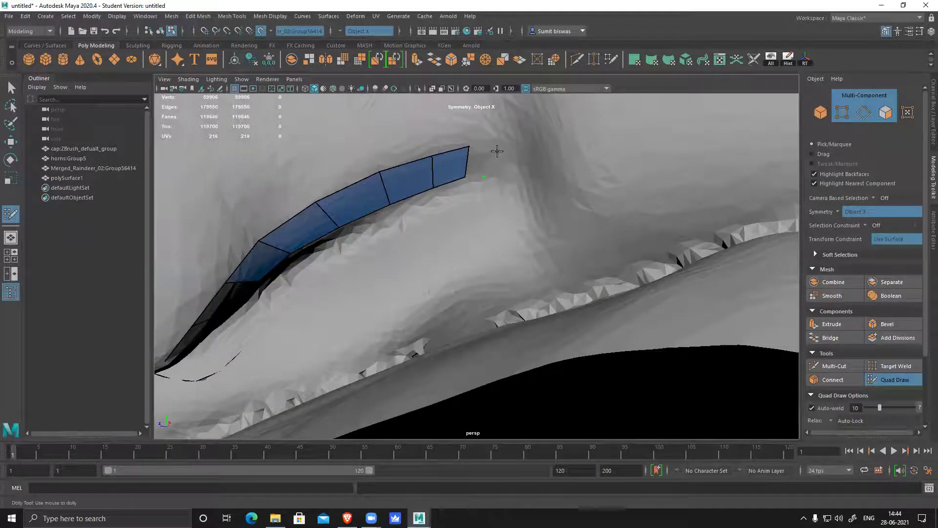
pyautogui.click(498, 151)
pyautogui.keyDown('shift'); pyautogui.click(480, 159); pyautogui.keyUp('shift')
pyautogui.keyDown('shift'); pyautogui.click(506, 185); pyautogui.keyUp('shift')
pyautogui.moveTo(520, 234)
pyautogui.keyDown('alt'); pyautogui.mouseDown()
pyautogui.moveTo(464, 178)
pyautogui.moveTo(478, 159)
pyautogui.moveTo(498, 158)
pyautogui.mouseUp(); pyautogui.keyUp('alt')
pyautogui.click(457, 161)
pyautogui.keyDown('shift'); pyautogui.click(476, 171); pyautogui.keyUp('shift')
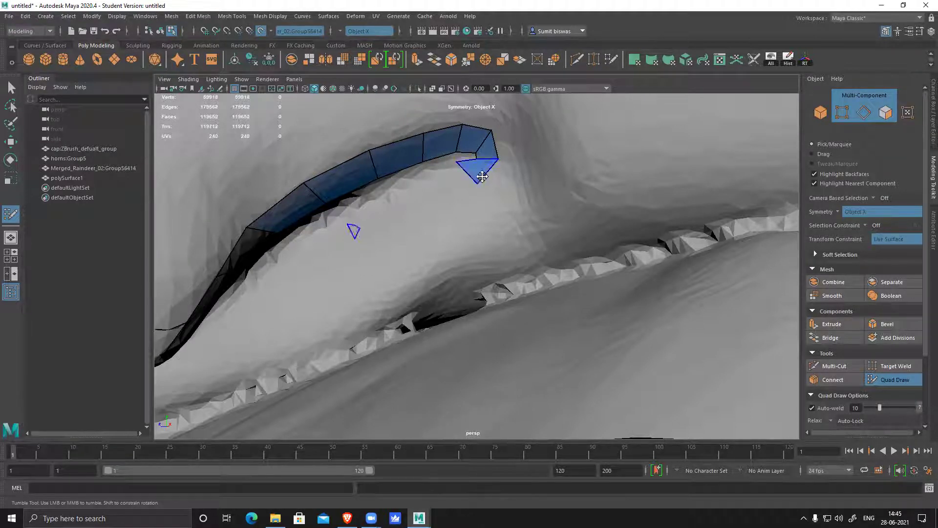
# - Adjust the outer lower vertex at the mouth corner and insert an edge loop across the outer corner quad
pyautogui.keyDown('alt'); pyautogui.moveTo(482, 176); pyautogui.dragTo(483, 198, button='middle'); pyautogui.keyUp('alt')
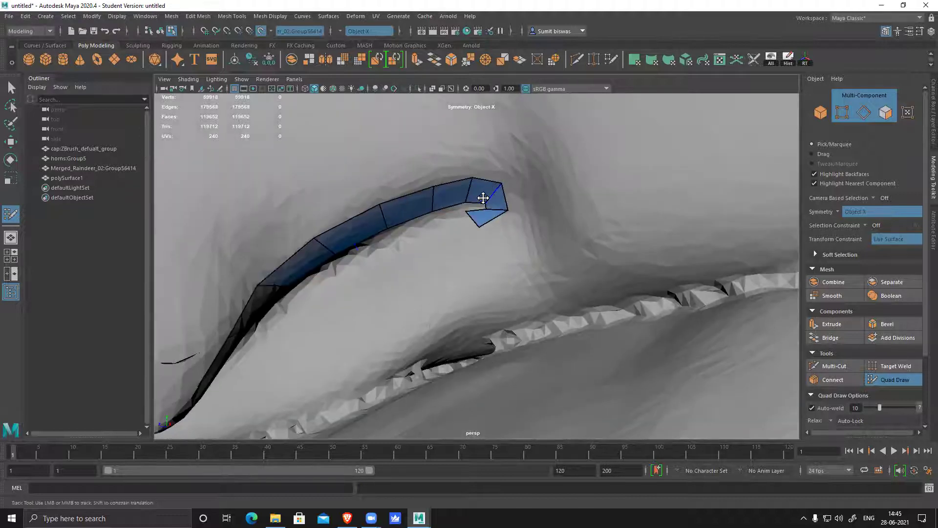
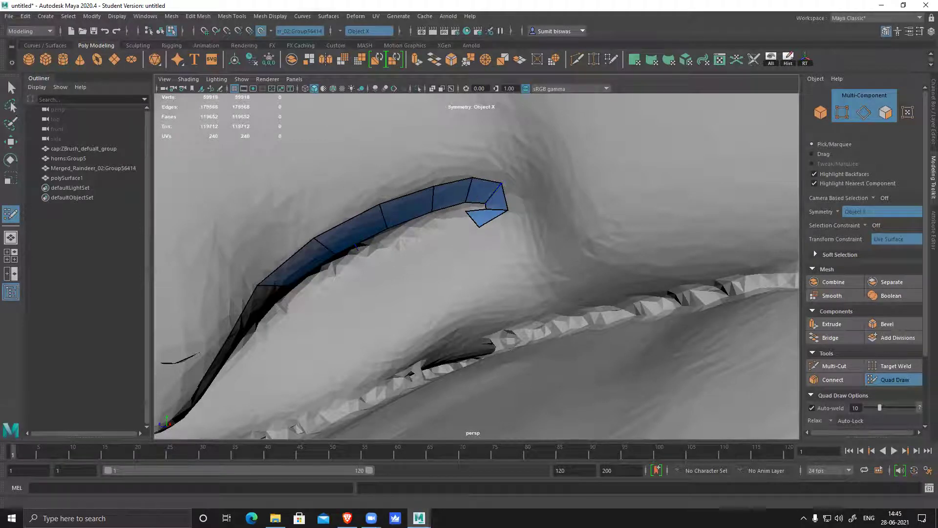
pyautogui.keyDown('alt'); pyautogui.moveTo(446, 277); pyautogui.dragTo(442, 277); pyautogui.keyUp('alt')
pyautogui.scroll(3, 476, 212)
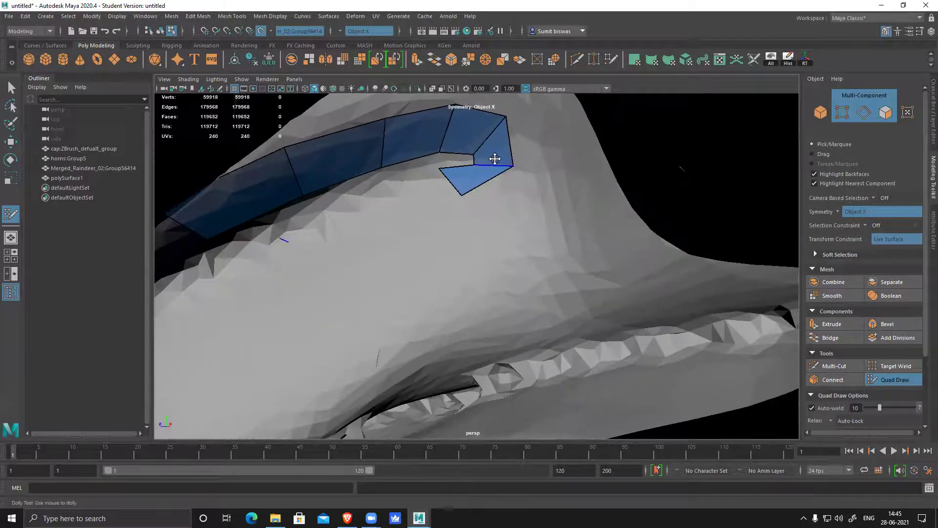
pyautogui.keyDown('alt'); pyautogui.moveTo(509, 159); pyautogui.dragTo(556, 166, button='middle'); pyautogui.keyUp('alt')
pyautogui.moveTo(559, 167); pyautogui.dragTo(553, 171)
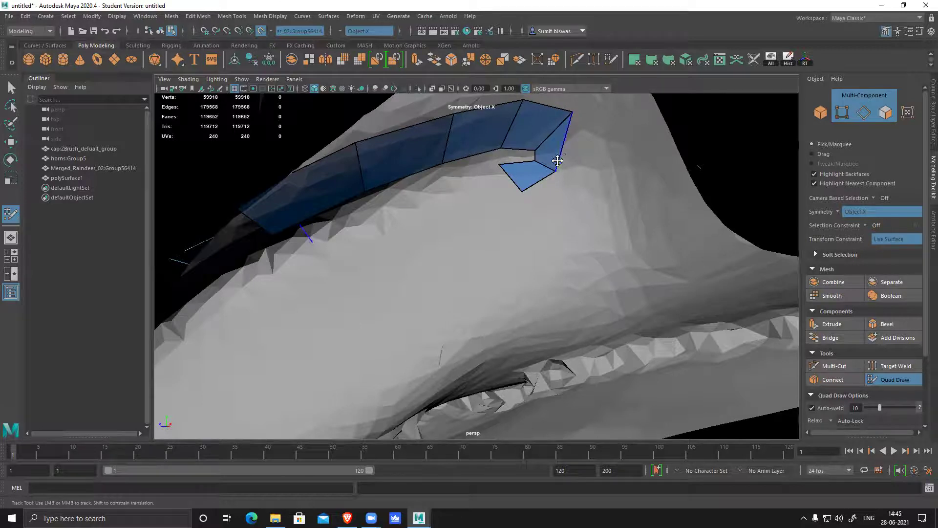
pyautogui.keyDown('ctrl'); pyautogui.click(559, 150); pyautogui.keyUp('ctrl')
# - Draw three quads along the lower lip from the mouth corner, adjusting the end vertices of the first one
pyautogui.keyDown('shift'); pyautogui.click(476, 202); pyautogui.keyUp('shift')
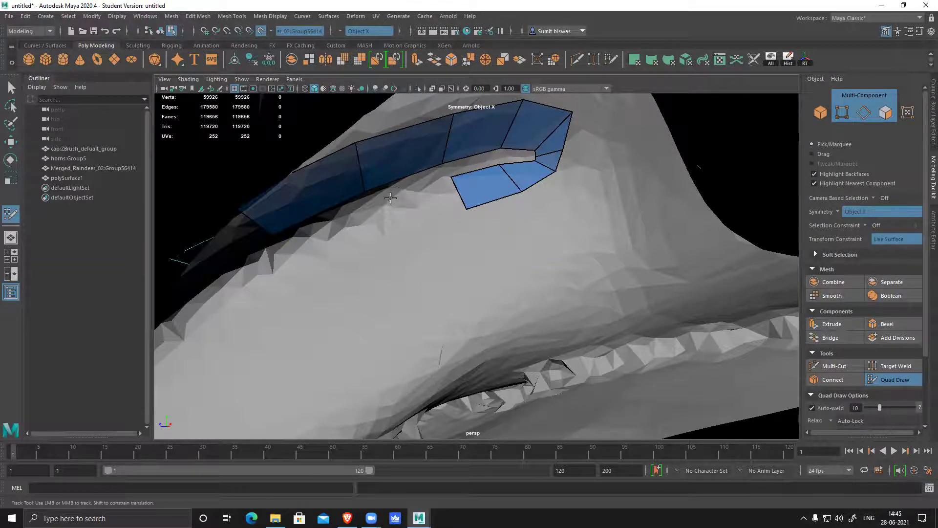
pyautogui.moveTo(451, 177); pyautogui.dragTo(448, 178)
pyautogui.moveTo(467, 210); pyautogui.dragTo(461, 209)
pyautogui.click(386, 237)
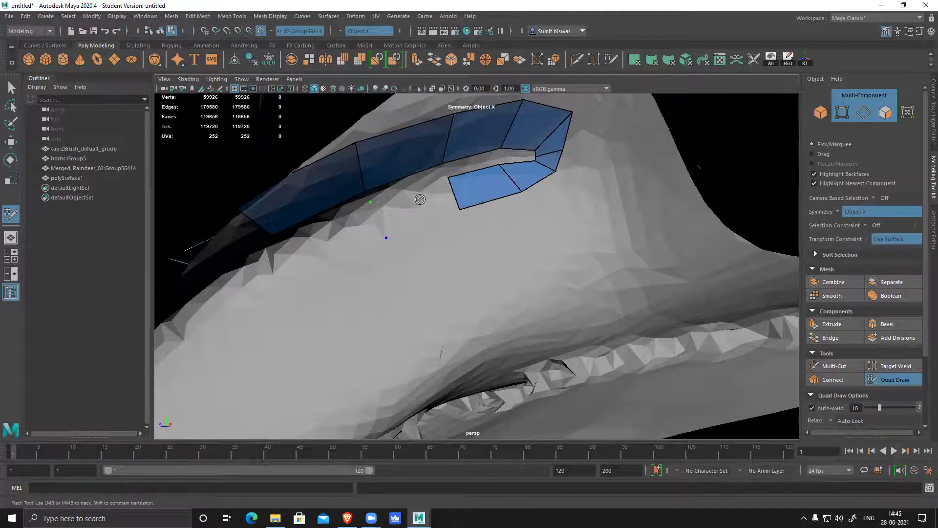
pyautogui.keyDown('shift'); pyautogui.click(420, 200); pyautogui.keyUp('shift')
pyautogui.hotkey('ctrl', 'z')
pyautogui.keyDown('shift'); pyautogui.click(411, 210); pyautogui.keyUp('shift')
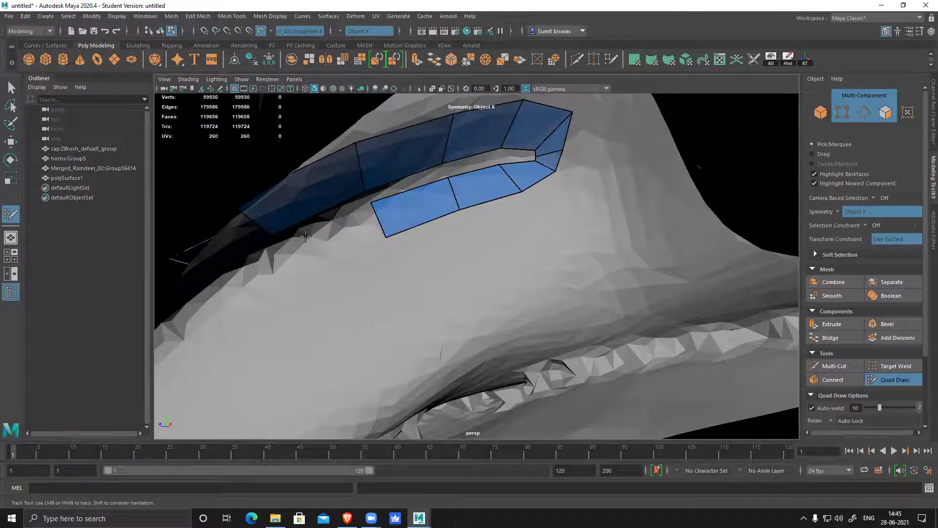
pyautogui.click(279, 246)
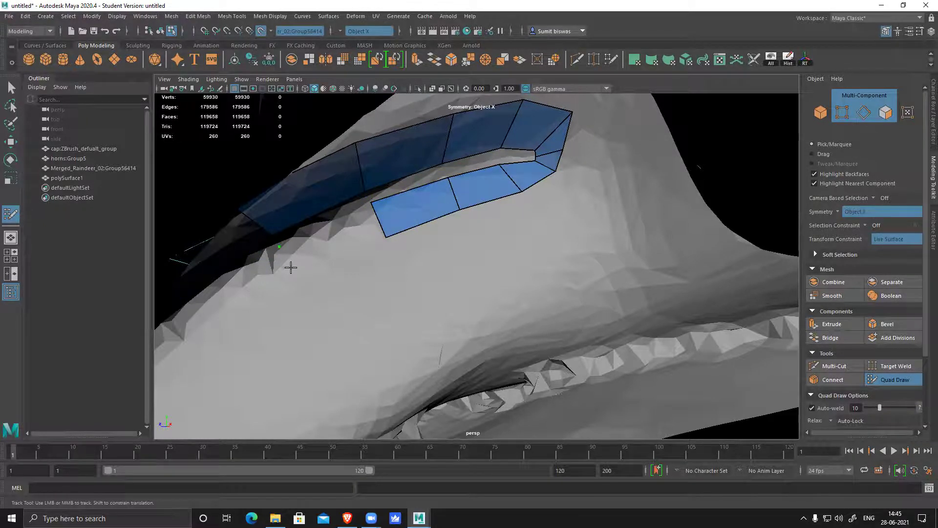
pyautogui.keyDown('shift'); pyautogui.click(334, 233); pyautogui.keyUp('shift')
# - Continue the lower-lip strip down the mouth crease towards the drooping upper lip with four more quads
pyautogui.keyDown('alt'); pyautogui.moveTo(240, 340); pyautogui.dragTo(419, 290, button='middle'); pyautogui.keyUp('alt')
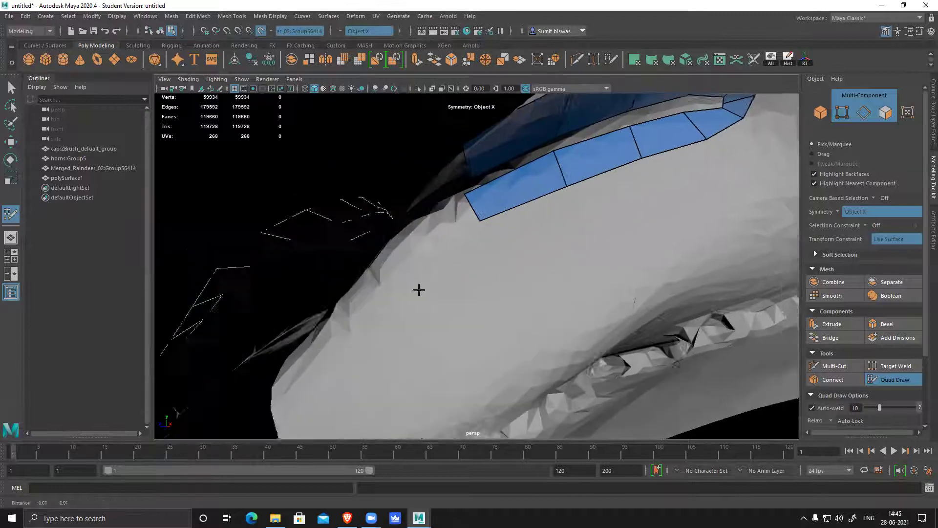
pyautogui.keyDown('alt'); pyautogui.moveTo(419, 288); pyautogui.dragTo(467, 292); pyautogui.keyUp('alt')
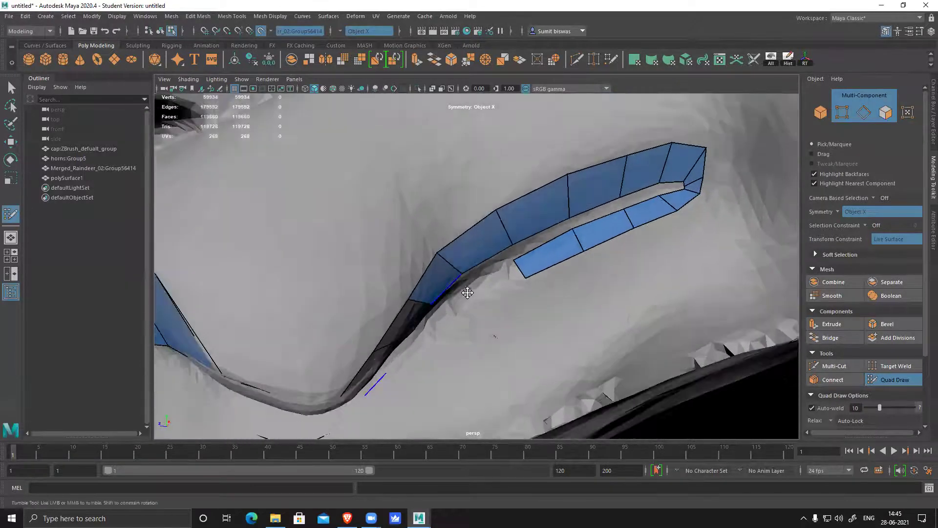
pyautogui.click(485, 306)
pyautogui.keyDown('shift'); pyautogui.click(495, 283); pyautogui.keyUp('shift')
pyautogui.moveTo(460, 308)
pyautogui.mouseDown()
pyautogui.moveTo(425, 328)
pyautogui.moveTo(415, 251)
pyautogui.mouseUp()
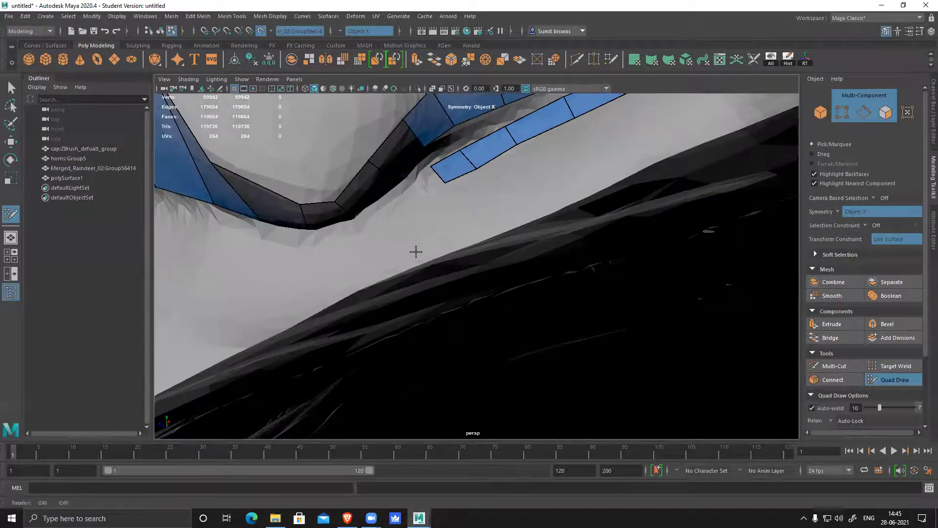
pyautogui.click(399, 190)
pyautogui.click(413, 205)
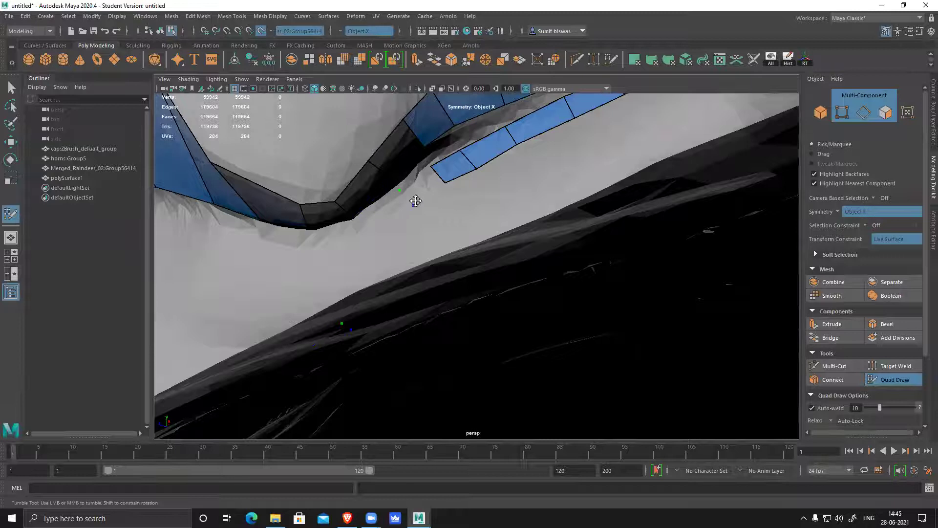
pyautogui.keyDown('shift'); pyautogui.click(423, 186); pyautogui.keyUp('shift')
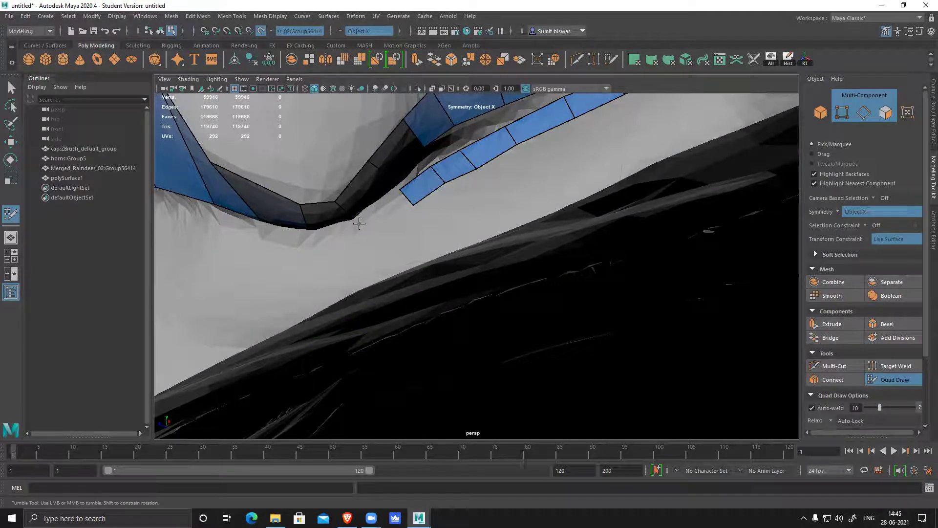
pyautogui.click(357, 223)
pyautogui.click(371, 240)
pyautogui.keyDown('shift'); pyautogui.click(383, 217); pyautogui.keyUp('shift')
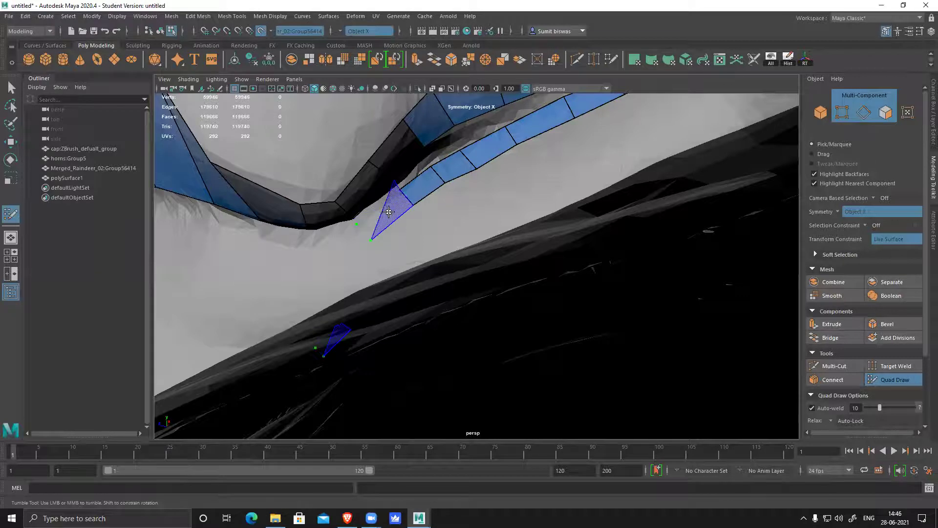
# - Carry the lower-lip strip around beneath the drooping end of the upper lip with three quads
pyautogui.keyDown('alt'); pyautogui.moveTo(425, 235); pyautogui.dragTo(327, 240); pyautogui.keyUp('alt')
pyautogui.click(313, 242)
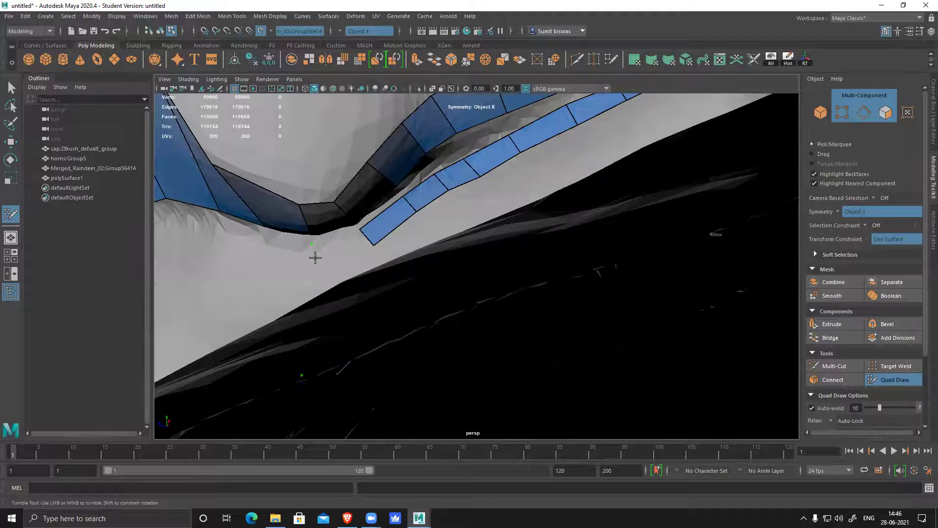
pyautogui.click(316, 258)
pyautogui.keyDown('shift'); pyautogui.click(340, 245); pyautogui.keyUp('shift')
pyautogui.keyDown('alt'); pyautogui.moveTo(390, 248); pyautogui.dragTo(432, 242, button='middle'); pyautogui.keyUp('alt')
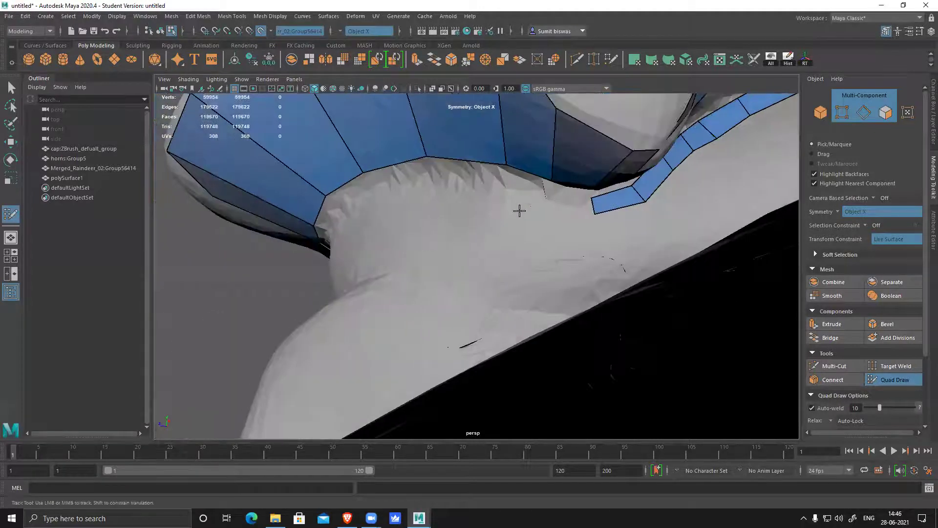
pyautogui.keyDown('shift'); pyautogui.click(562, 201); pyautogui.keyUp('shift')
pyautogui.click(506, 178)
pyautogui.click(502, 199)
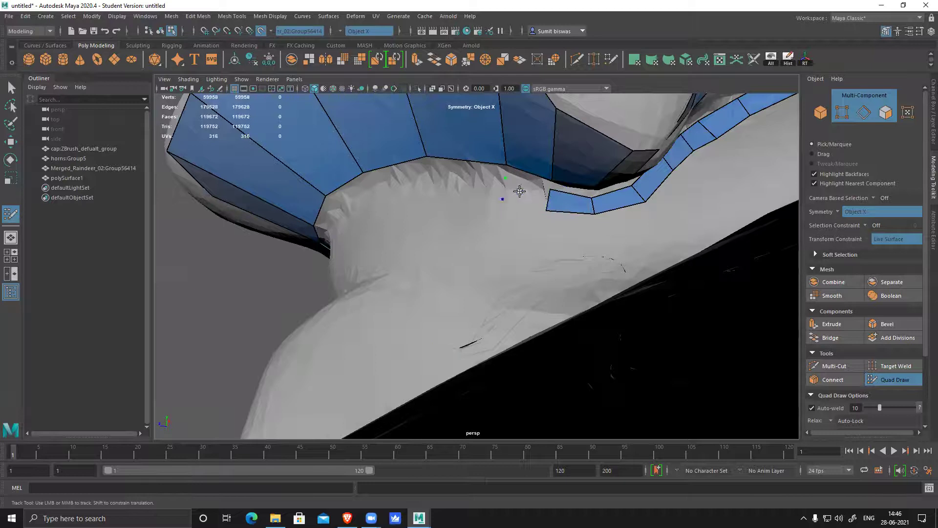
pyautogui.keyDown('shift'); pyautogui.click(520, 191); pyautogui.keyUp('shift')
# - Extend the lower-lip strip under the front of the upper lip towards the chin centre with three quads
pyautogui.click(434, 194)
pyautogui.keyDown('shift'); pyautogui.click(472, 183); pyautogui.keyUp('shift')
pyautogui.hotkey('ctrl', 'z')
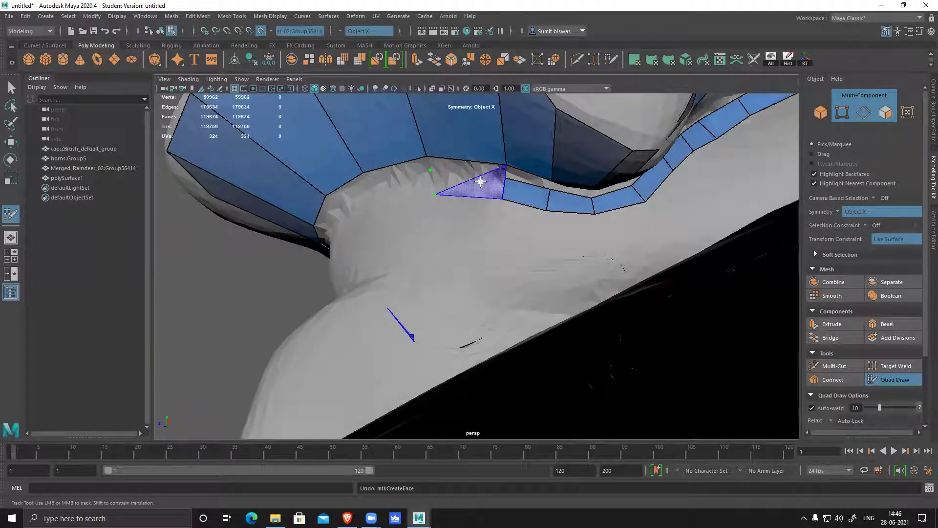
pyautogui.keyDown('shift'); pyautogui.click(489, 193); pyautogui.keyUp('shift')
pyautogui.moveTo(503, 203)
pyautogui.keyDown('alt'); pyautogui.mouseDown()
pyautogui.moveTo(471, 224)
pyautogui.moveTo(392, 200)
pyautogui.mouseUp(); pyautogui.keyUp('alt')
pyautogui.click(394, 206)
pyautogui.click(403, 227)
pyautogui.keyDown('shift'); pyautogui.click(416, 211); pyautogui.keyUp('shift')
pyautogui.keyDown('alt'); pyautogui.moveTo(450, 236); pyautogui.dragTo(345, 221); pyautogui.keyUp('alt')
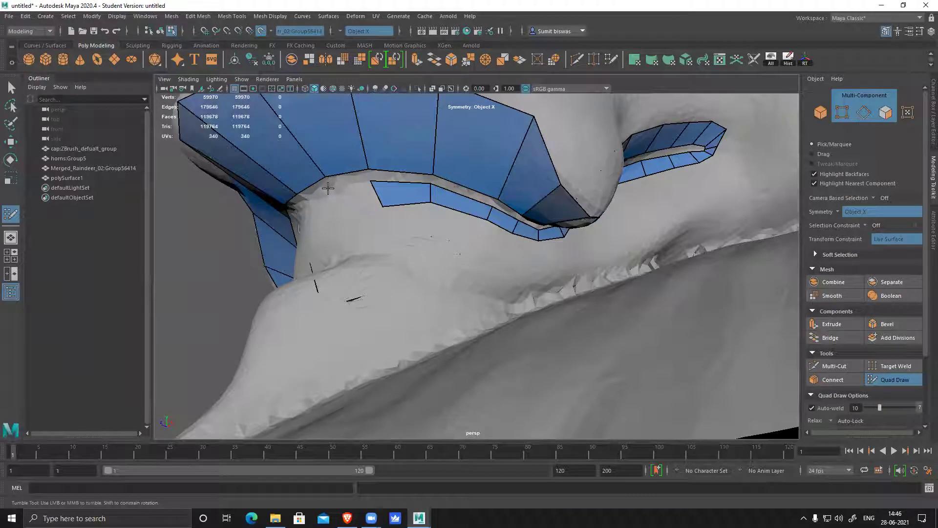
pyautogui.keyDown('shift'); pyautogui.click(372, 208); pyautogui.keyUp('shift')
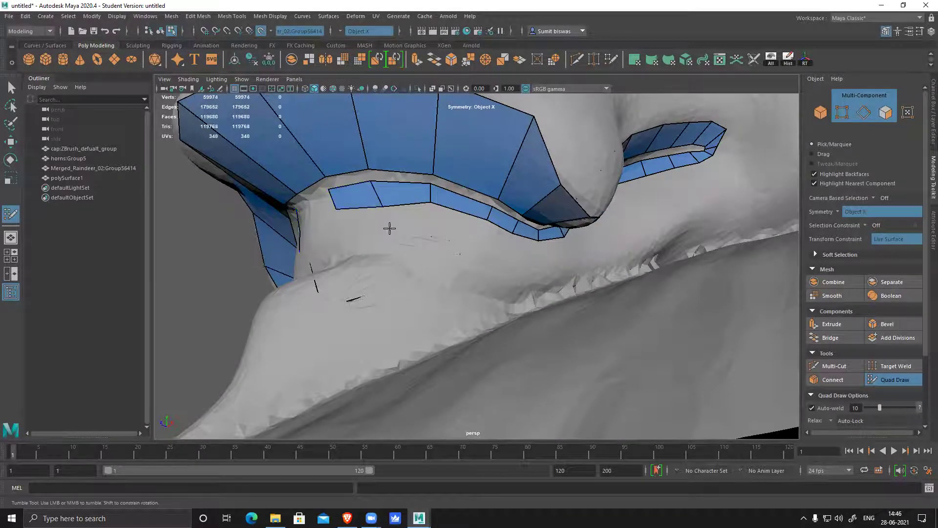
# - Place vertices at the centre of the lower lip and fill the remaining gap with mirrored quads to close the mouth loop
pyautogui.keyDown('alt'); pyautogui.moveTo(390, 226); pyautogui.dragTo(275, 185); pyautogui.keyUp('alt')
pyautogui.click(280, 181)
pyautogui.click(289, 178)
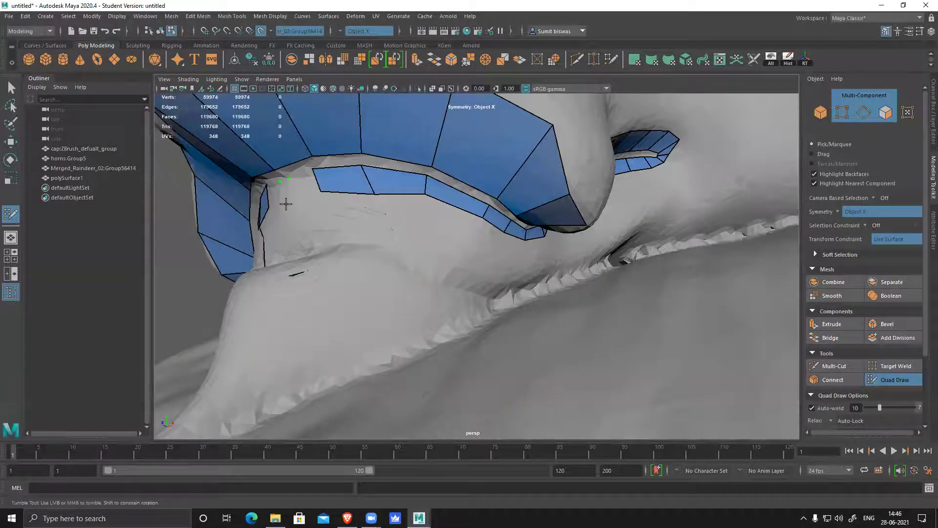
pyautogui.scroll(5, 323, 198)
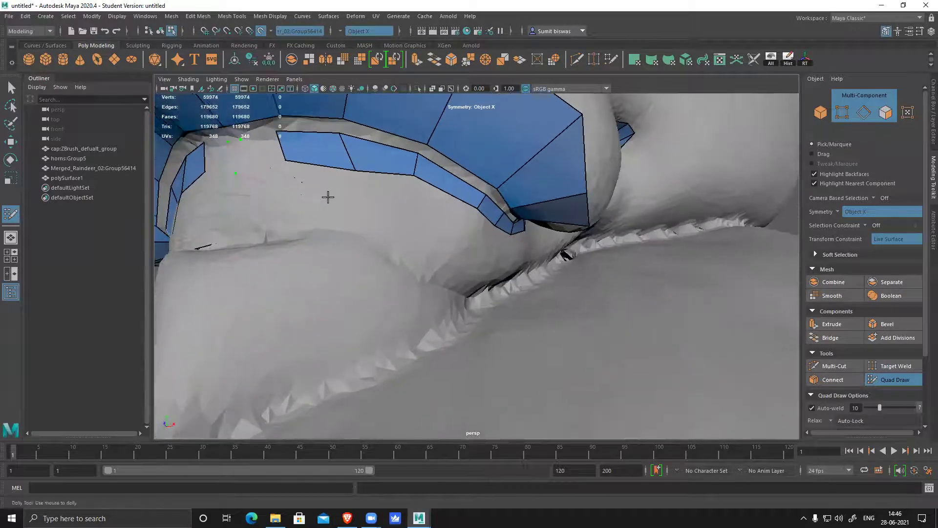
pyautogui.click(311, 193)
pyautogui.click(303, 193)
pyautogui.moveTo(344, 199)
pyautogui.keyDown('alt'); pyautogui.mouseDown()
pyautogui.moveTo(327, 212)
pyautogui.moveTo(328, 186)
pyautogui.moveTo(339, 182)
pyautogui.moveTo(302, 172)
pyautogui.mouseUp(); pyautogui.keyUp('alt')
pyautogui.keyDown('shift'); pyautogui.click(345, 188); pyautogui.keyUp('shift')
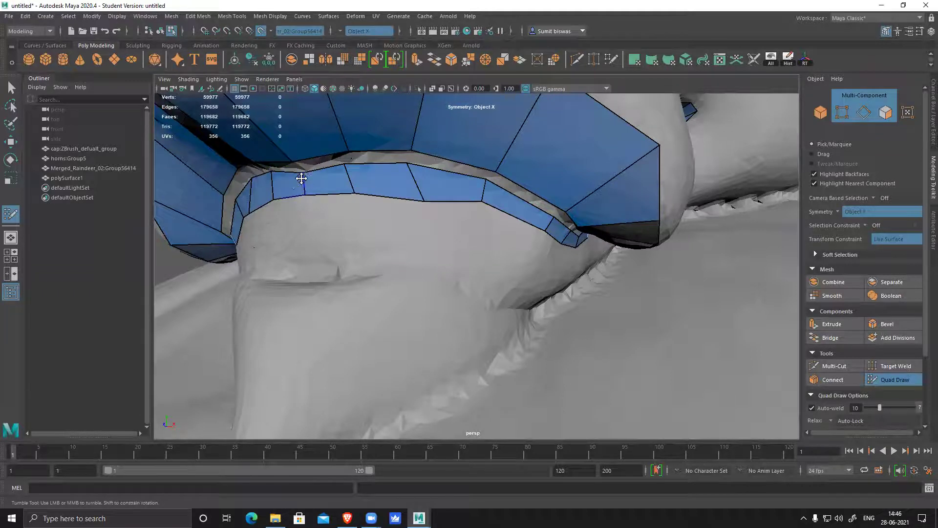
pyautogui.scroll(-8, 456, 239)
pyautogui.keyDown('alt'); pyautogui.moveTo(474, 269); pyautogui.dragTo(463, 248); pyautogui.keyUp('alt')
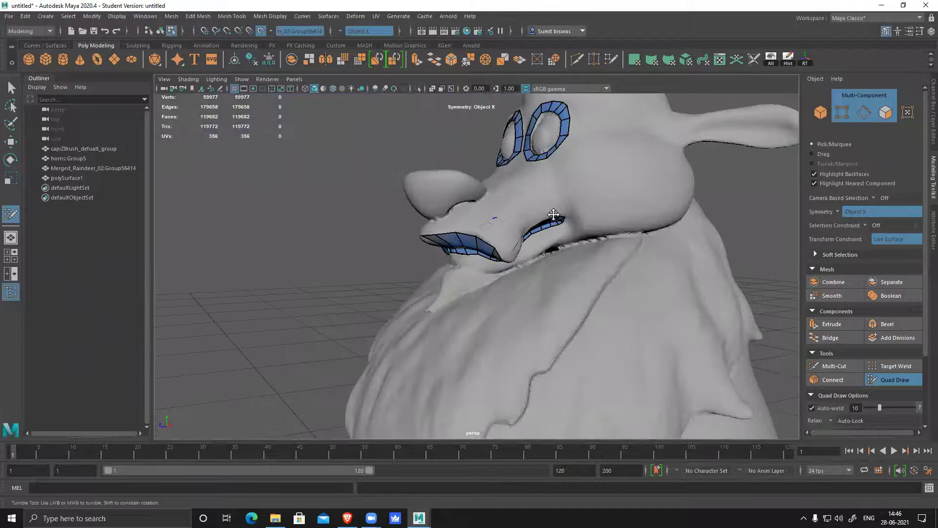
pyautogui.keyDown('alt'); pyautogui.moveTo(553, 214); pyautogui.dragTo(544, 197); pyautogui.keyUp('alt')
pyautogui.keyDown('alt'); pyautogui.moveTo(544, 197); pyautogui.dragTo(511, 250, button='middle'); pyautogui.keyUp('alt')
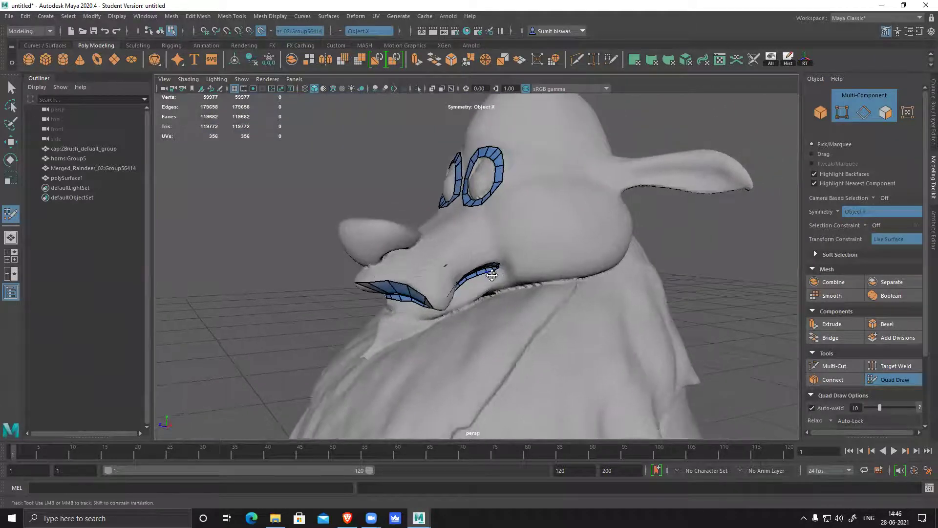
pyautogui.keyDown('alt'); pyautogui.moveTo(499, 272); pyautogui.dragTo(421, 230); pyautogui.keyUp('alt')
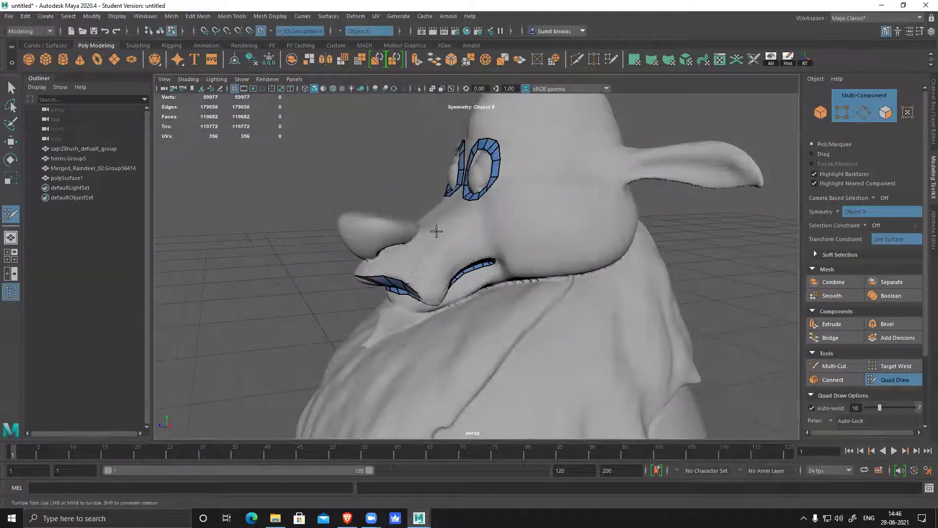
# - Place vertices between the nose and the upper lip and fill a mirrored pair of quads at the centre
pyautogui.keyDown('alt'); pyautogui.moveTo(419, 261); pyautogui.dragTo(482, 233, button='middle'); pyautogui.keyUp('alt')
pyautogui.scroll(4, 497, 258)
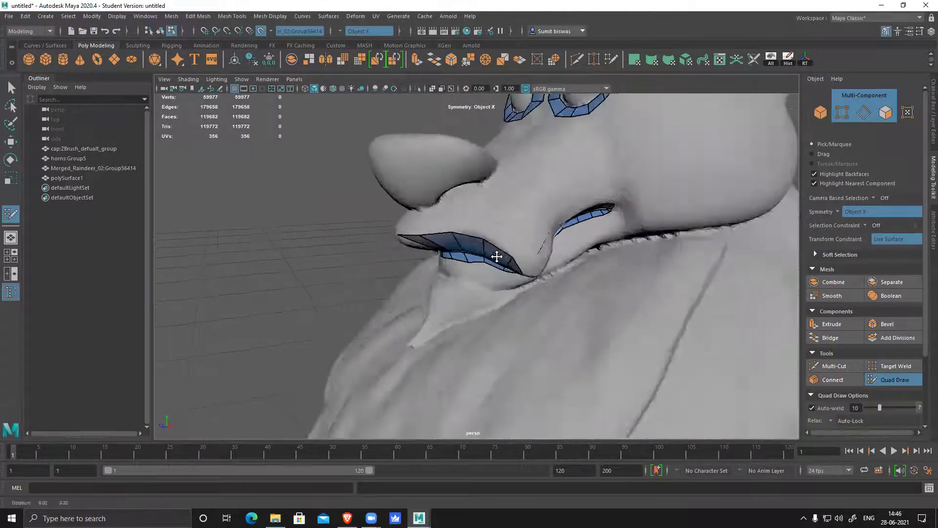
pyautogui.keyDown('alt'); pyautogui.moveTo(497, 258); pyautogui.dragTo(528, 249); pyautogui.keyUp('alt')
pyautogui.scroll(4, 429, 255)
pyautogui.scroll(-4, 429, 255)
pyautogui.keyDown('alt'); pyautogui.moveTo(347, 235); pyautogui.dragTo(368, 224); pyautogui.keyUp('alt')
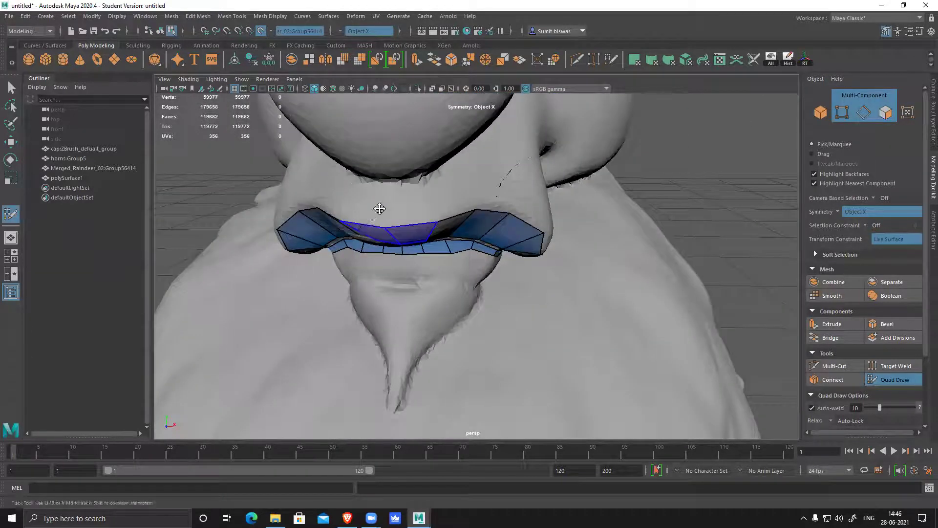
pyautogui.keyDown('alt'); pyautogui.moveTo(379, 210); pyautogui.dragTo(391, 226, button='middle'); pyautogui.keyUp('alt')
pyautogui.click(390, 216)
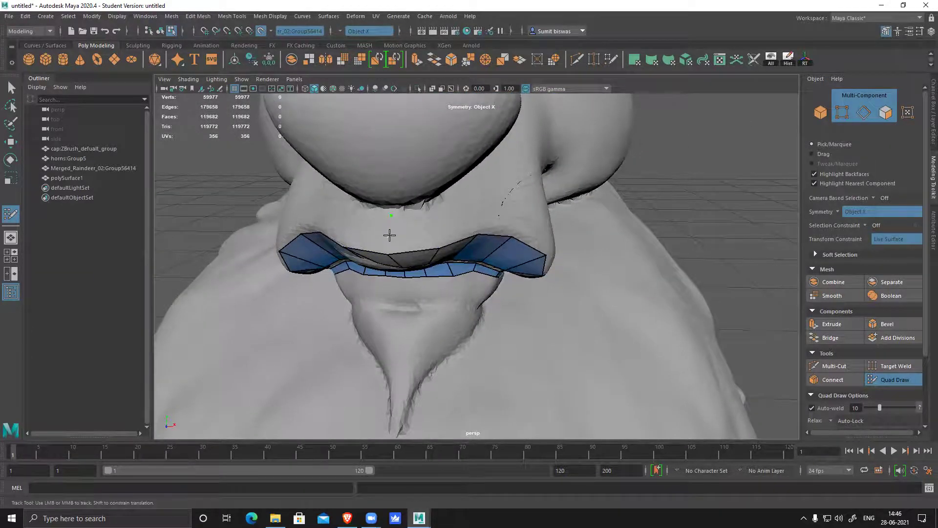
pyautogui.click(440, 237)
pyautogui.click(437, 208)
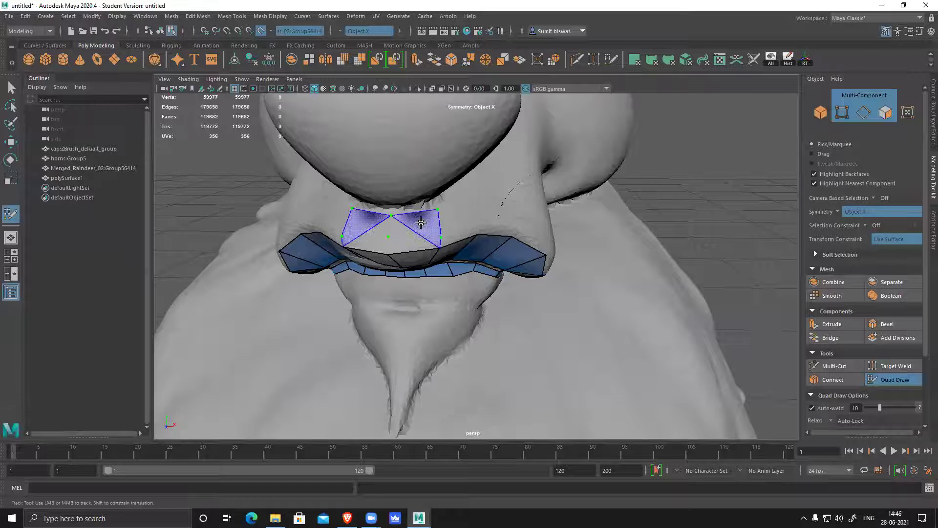
pyautogui.keyDown('shift'); pyautogui.click(416, 226); pyautogui.keyUp('shift')
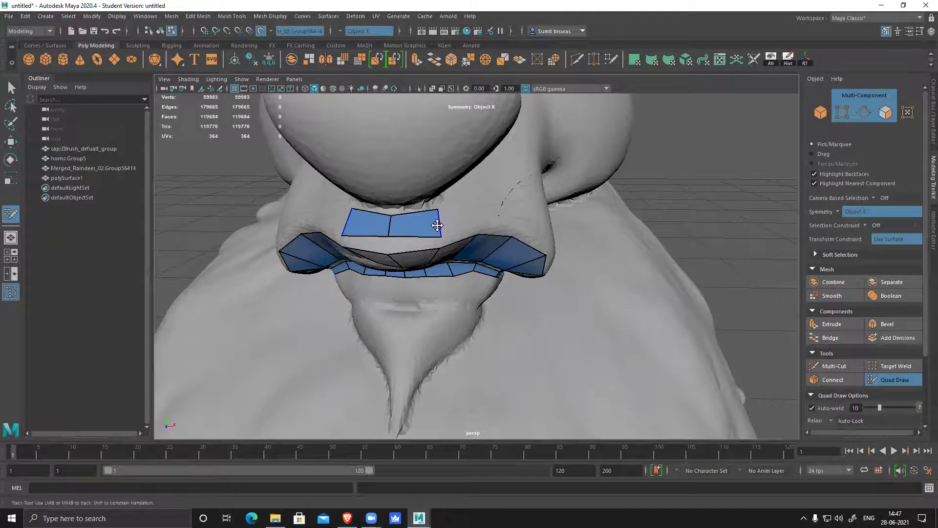
# - Adjust the new strip's vertices and add one more mirrored quad outward above the upper lip
pyautogui.moveTo(388, 233); pyautogui.dragTo(419, 237)
pyautogui.click(416, 205)
pyautogui.keyDown('shift'); pyautogui.click(390, 226); pyautogui.keyUp('shift')
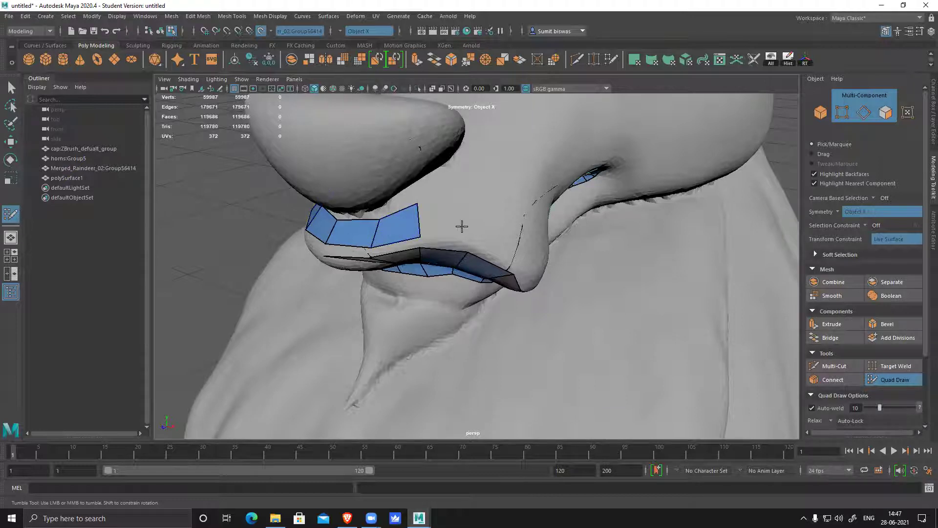
pyautogui.keyDown('alt'); pyautogui.moveTo(462, 226); pyautogui.dragTo(444, 226); pyautogui.keyUp('alt')
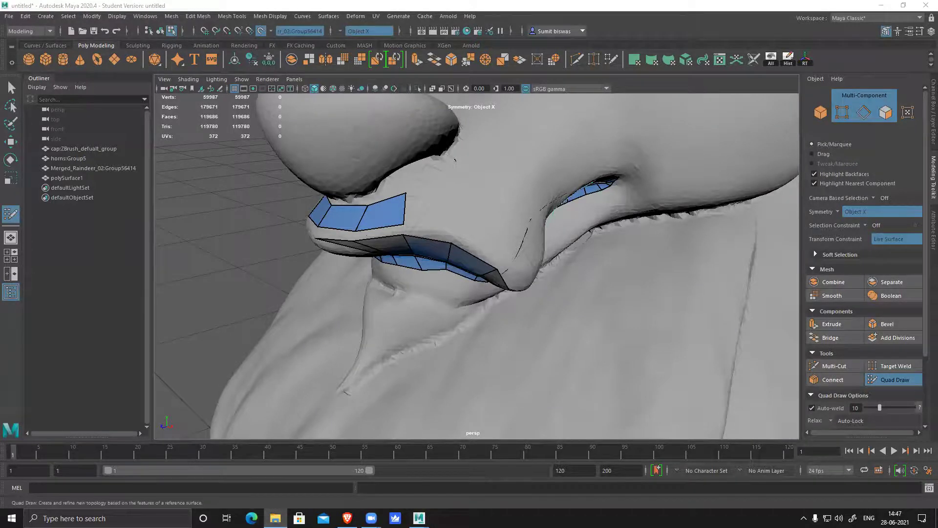
# - Switch to the organic reference folder and examine the face topology images for how loops run around the mouth
pyautogui.hotkey('alt', 'Tab')
pyautogui.keyDown('ctrl'); pyautogui.scroll(4, 410, 166); pyautogui.keyUp('ctrl')
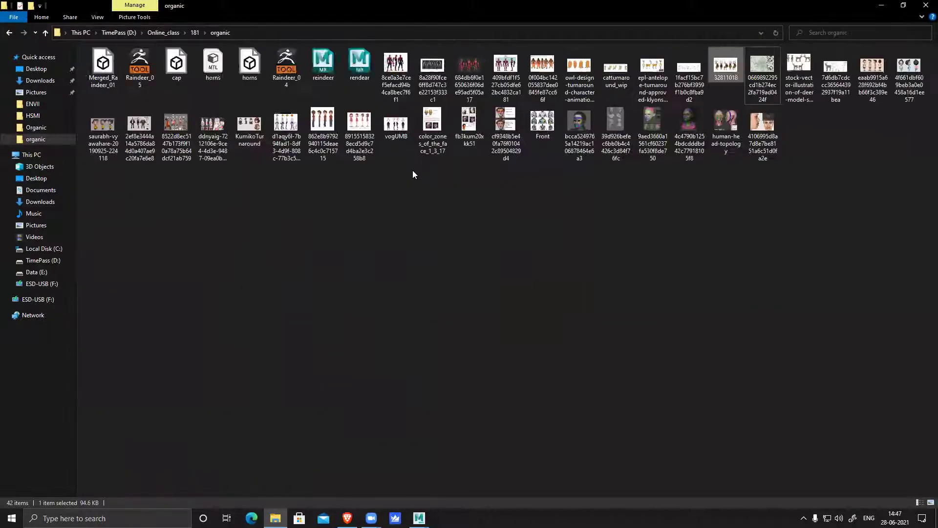
pyautogui.keyDown('ctrl'); pyautogui.scroll(1, 412, 170); pyautogui.keyUp('ctrl')
pyautogui.doubleClick(361, 364)
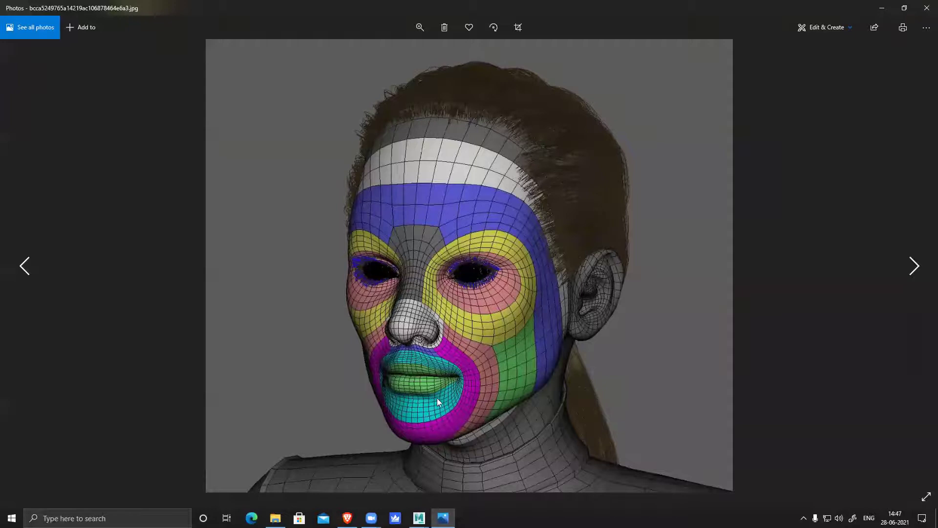
pyautogui.click(912, 266)
pyautogui.scroll(3, 577, 144)
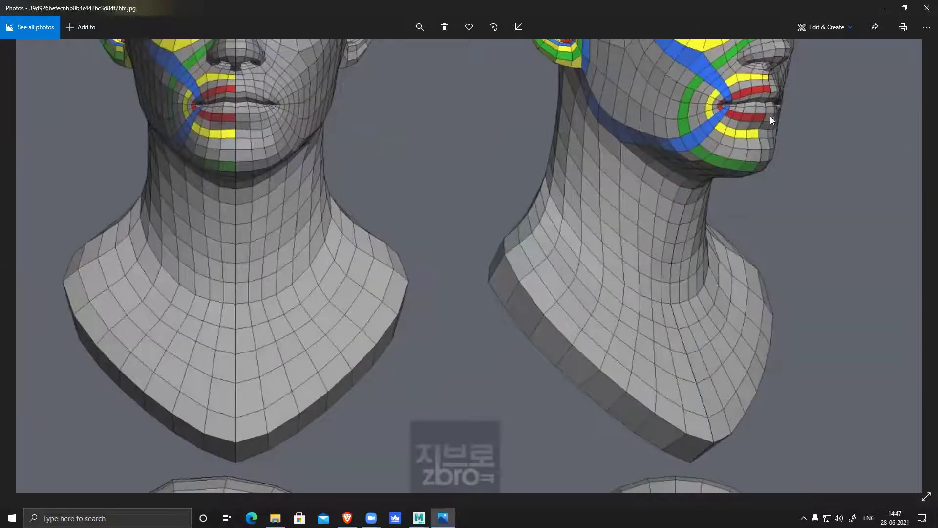
pyautogui.moveTo(813, 116); pyautogui.dragTo(770, 167)
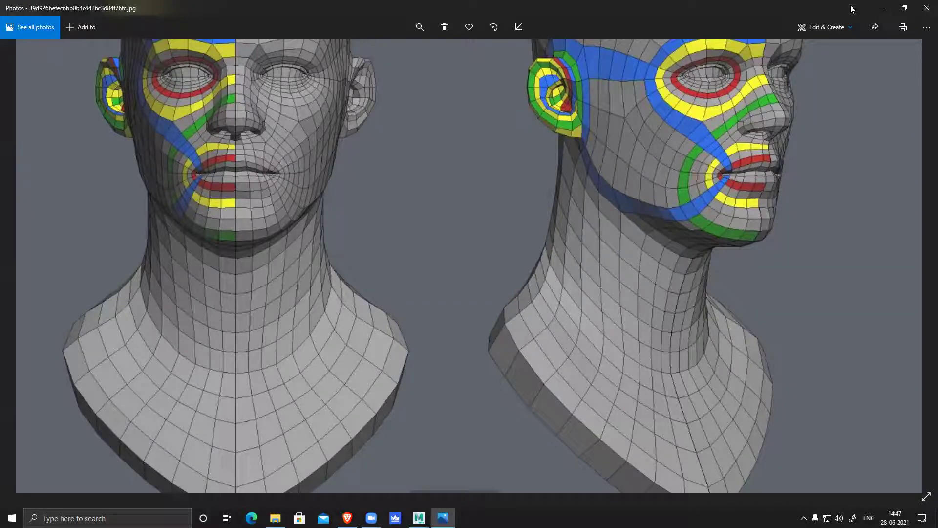
pyautogui.click(927, 8)
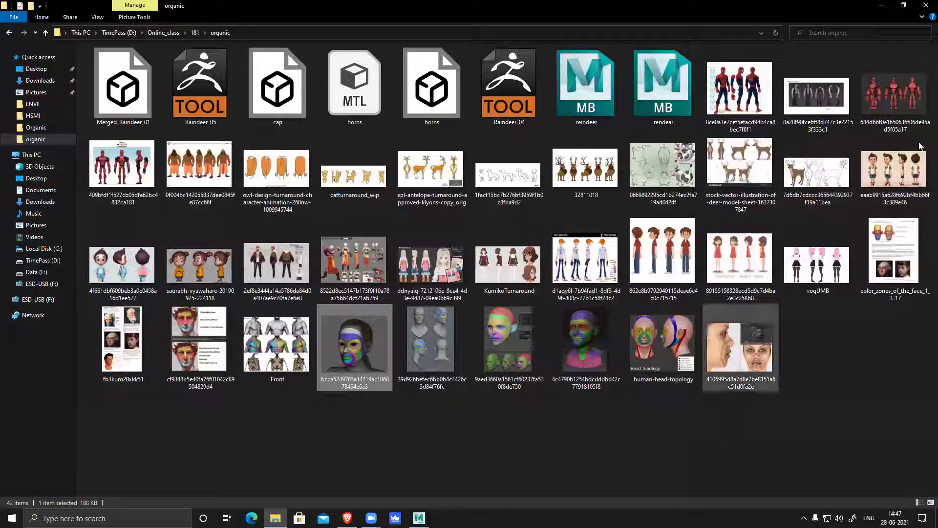
pyautogui.click(880, 6)
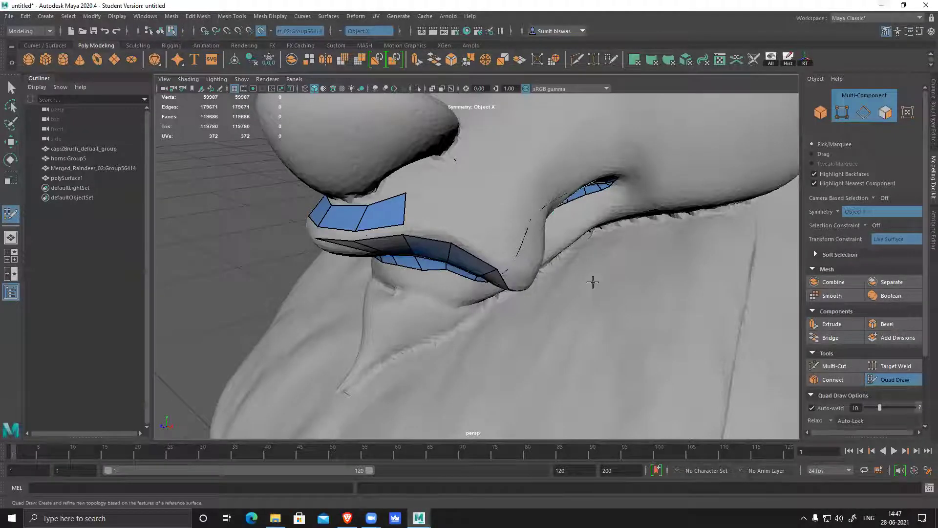
# - Extend the strip above the upper lip around the side of the muzzle with three mirrored quads
pyautogui.click(452, 228)
pyautogui.keyDown('shift'); pyautogui.click(432, 209); pyautogui.keyUp('shift')
pyautogui.moveTo(527, 220)
pyautogui.keyDown('alt'); pyautogui.mouseDown()
pyautogui.moveTo(485, 209)
pyautogui.moveTo(500, 207)
pyautogui.mouseUp(); pyautogui.keyUp('alt')
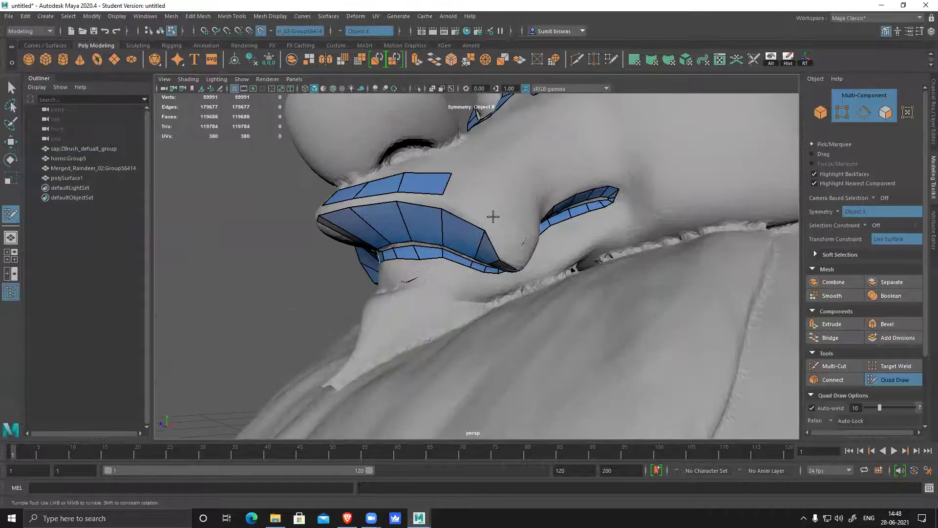
pyautogui.keyDown('shift'); pyautogui.click(482, 190); pyautogui.keyUp('shift')
pyautogui.keyDown('alt'); pyautogui.moveTo(514, 213); pyautogui.dragTo(518, 199); pyautogui.keyUp('alt')
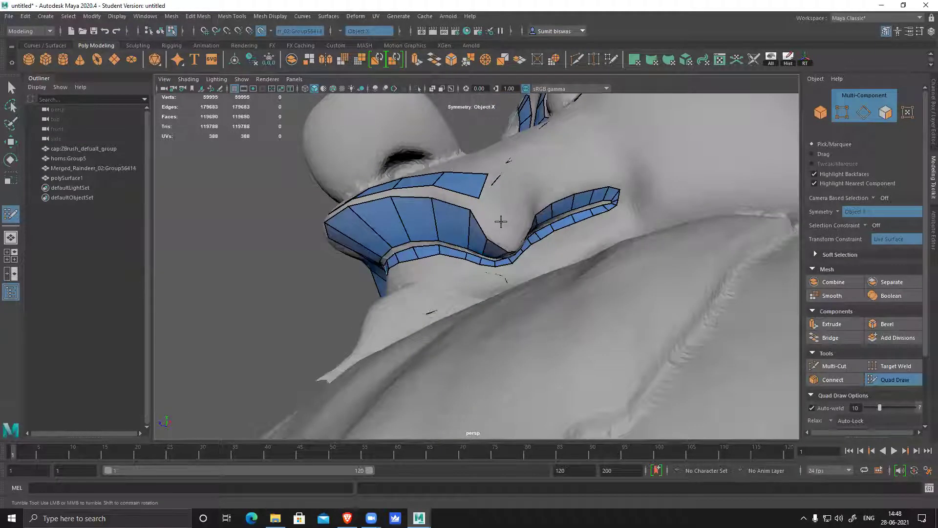
pyautogui.keyDown('alt'); pyautogui.moveTo(548, 243); pyautogui.dragTo(521, 230); pyautogui.keyUp('alt')
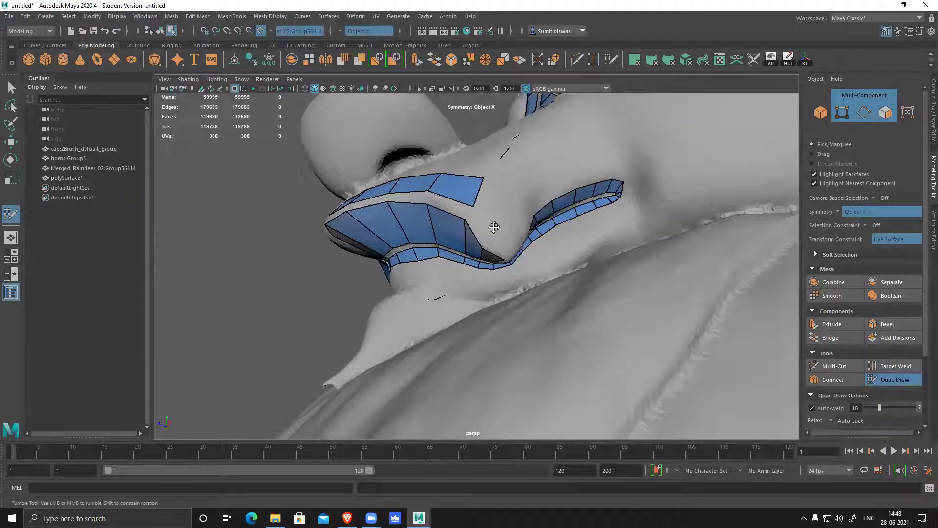
pyautogui.keyDown('shift'); pyautogui.click(486, 200); pyautogui.keyUp('shift')
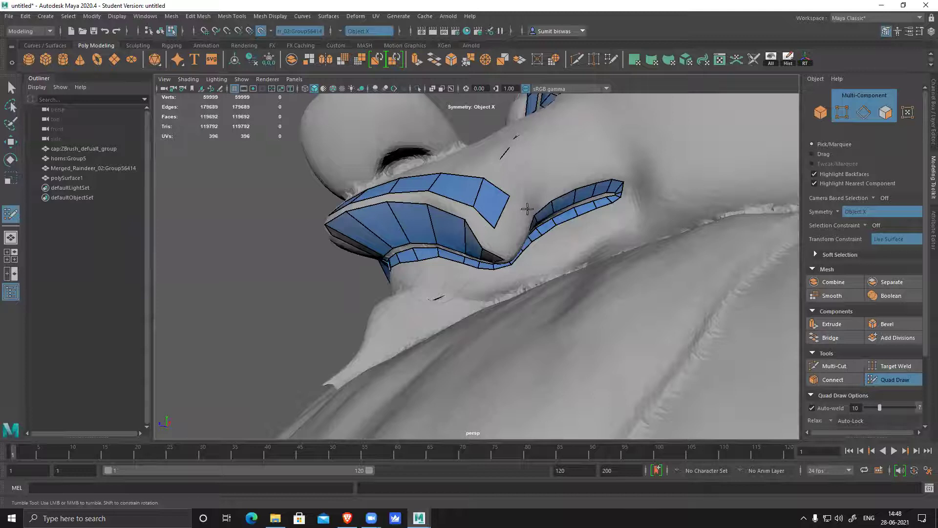
# - Add another quad towards the drooping end of the upper lip and even out the vertices of the neighbouring quads
pyautogui.keyDown('alt'); pyautogui.moveTo(527, 209); pyautogui.dragTo(478, 211); pyautogui.keyUp('alt')
pyautogui.keyDown('alt'); pyautogui.moveTo(478, 211); pyautogui.dragTo(483, 224, button='right'); pyautogui.keyUp('alt')
pyautogui.moveTo(479, 168); pyautogui.dragTo(466, 161)
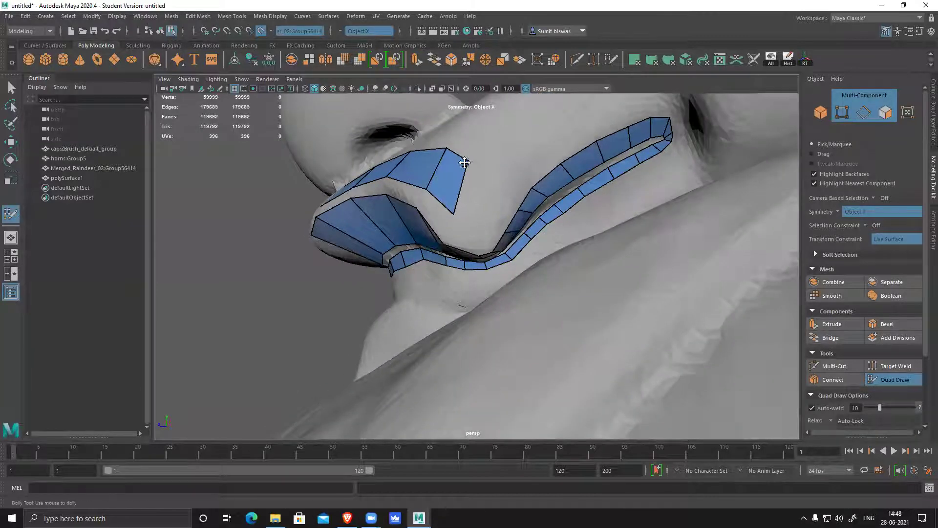
pyautogui.keyDown('alt'); pyautogui.moveTo(471, 215); pyautogui.dragTo(501, 225); pyautogui.keyUp('alt')
pyautogui.click(496, 210)
pyautogui.keyDown('shift'); pyautogui.click(493, 180); pyautogui.keyUp('shift')
pyautogui.moveTo(526, 192)
pyautogui.keyDown('alt'); pyautogui.mouseDown()
pyautogui.moveTo(505, 191)
pyautogui.moveTo(489, 218)
pyautogui.moveTo(520, 203)
pyautogui.moveTo(468, 193)
pyautogui.mouseUp(); pyautogui.keyUp('alt')
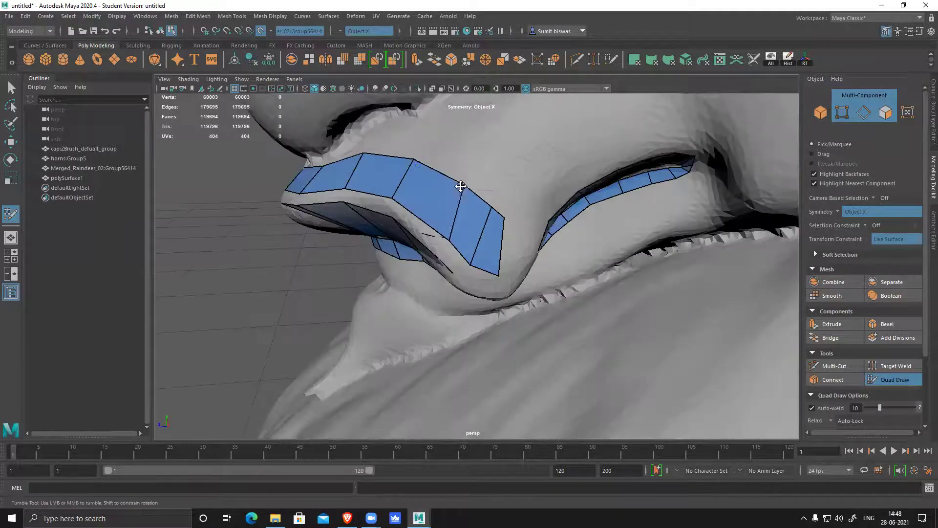
pyautogui.moveTo(450, 237); pyautogui.dragTo(439, 227)
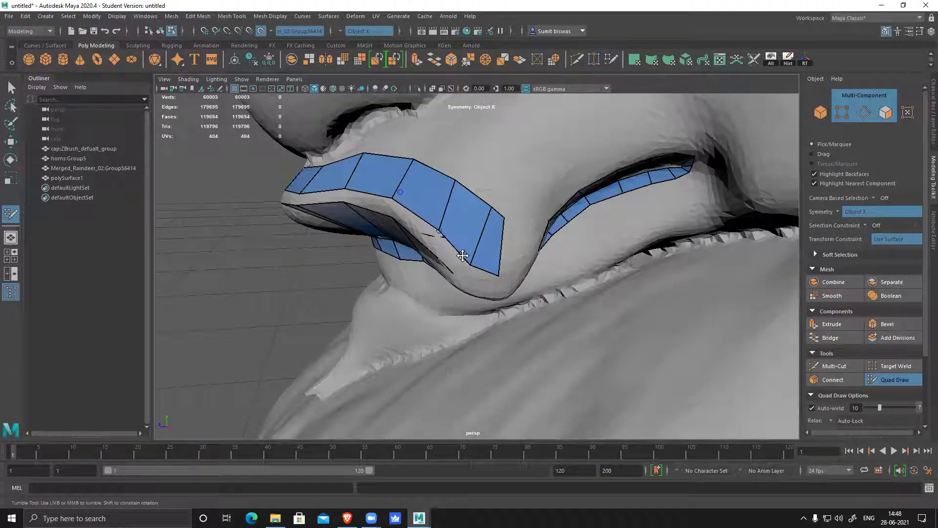
pyautogui.moveTo(470, 265); pyautogui.dragTo(460, 256)
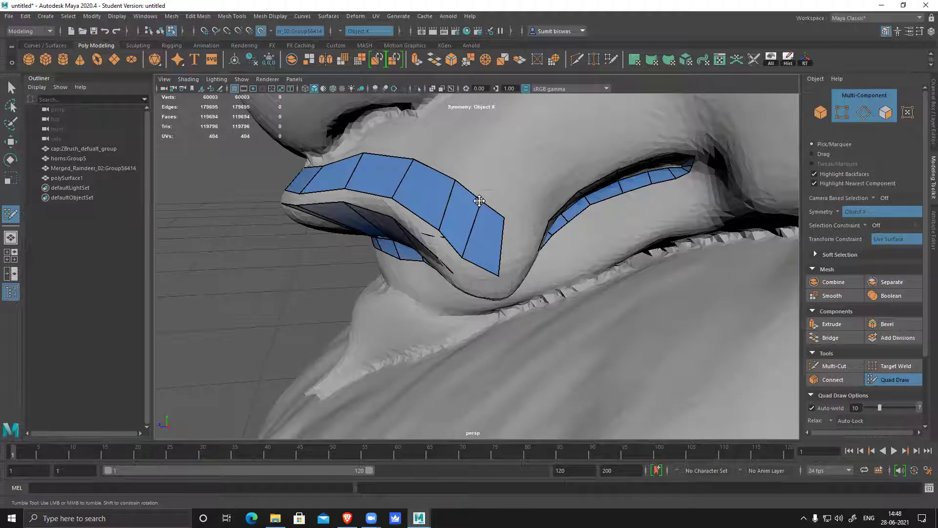
# - Carry the strip around the drooping end of the upper lip towards the mouth crease with three quads
pyautogui.moveTo(496, 259)
pyautogui.keyDown('alt'); pyautogui.mouseDown()
pyautogui.moveTo(490, 197)
pyautogui.moveTo(520, 254)
pyautogui.mouseUp(); pyautogui.keyUp('alt')
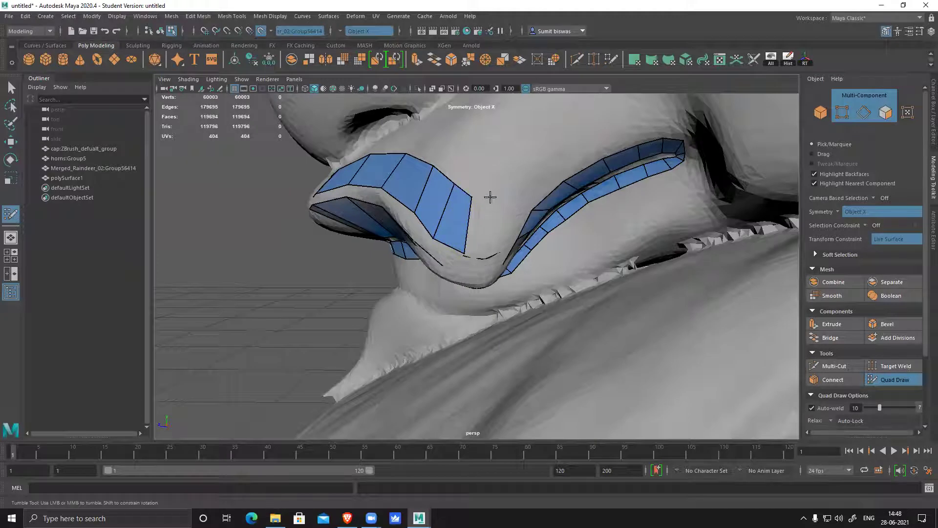
pyautogui.keyDown('shift'); pyautogui.click(479, 229); pyautogui.keyUp('shift')
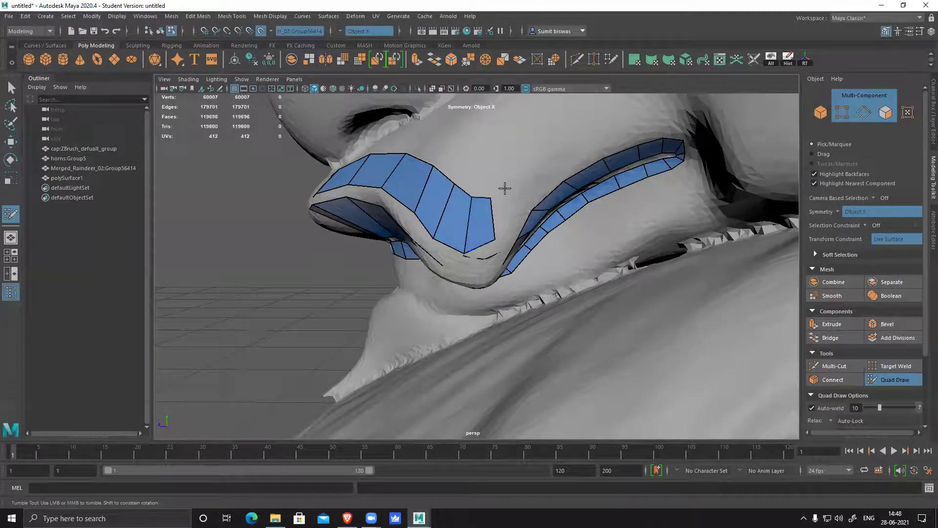
pyautogui.keyDown('shift'); pyautogui.click(505, 210); pyautogui.keyUp('shift')
pyautogui.keyDown('alt'); pyautogui.moveTo(577, 227); pyautogui.dragTo(554, 249); pyautogui.keyUp('alt')
pyautogui.keyDown('alt'); pyautogui.moveTo(553, 248); pyautogui.dragTo(482, 250, button='right'); pyautogui.keyUp('alt')
pyautogui.keyDown('alt'); pyautogui.moveTo(482, 250); pyautogui.dragTo(464, 250); pyautogui.keyUp('alt')
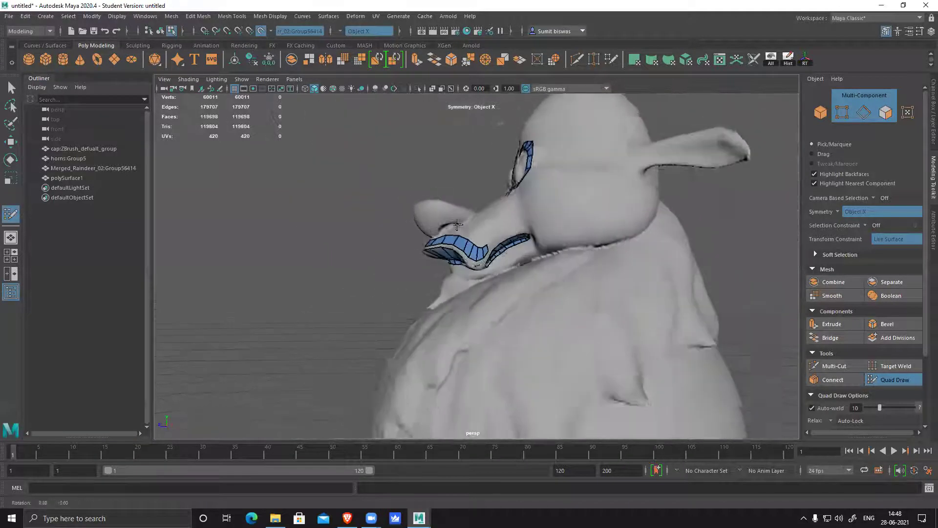
pyautogui.keyDown('alt'); pyautogui.moveTo(464, 250); pyautogui.dragTo(536, 252, button='right'); pyautogui.keyUp('alt')
pyautogui.keyDown('alt'); pyautogui.moveTo(535, 252); pyautogui.dragTo(502, 255, button='middle'); pyautogui.keyUp('alt')
pyautogui.scroll(1, 499, 252)
pyautogui.scroll(4, 450, 209)
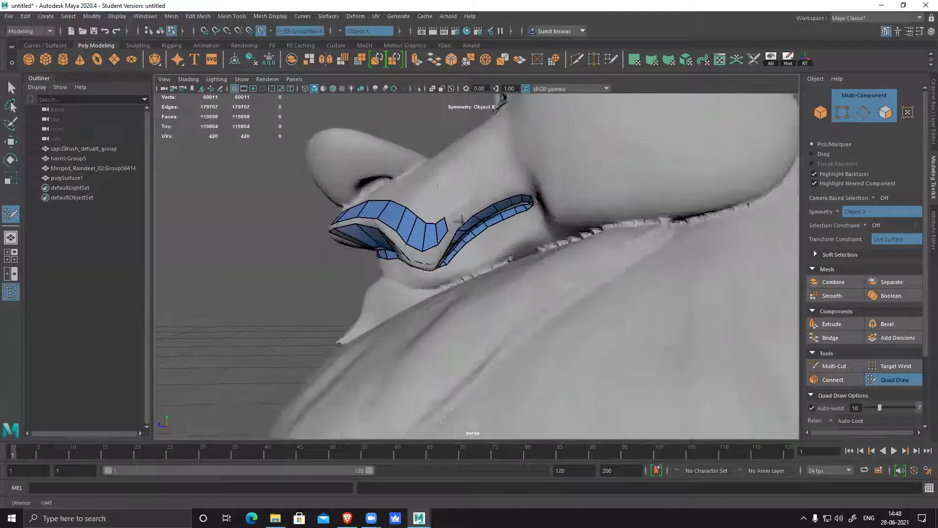
pyautogui.keyDown('shift'); pyautogui.click(443, 196); pyautogui.keyUp('shift')
pyautogui.scroll(2, 467, 185)
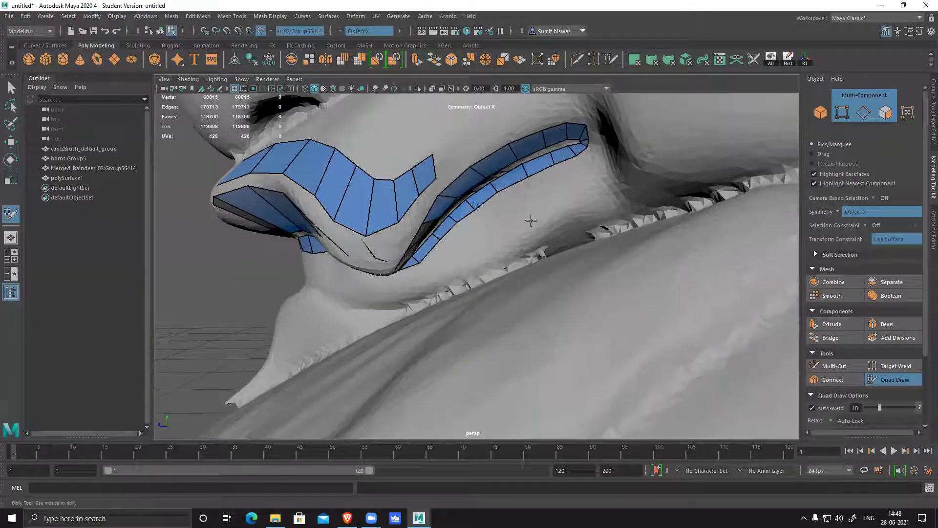
# - Undo the whole separate quad strip above the upper lip, including its placed vertices
pyautogui.hotkey('ctrl', 'z')
pyautogui.hotkey('ctrl', 'z')
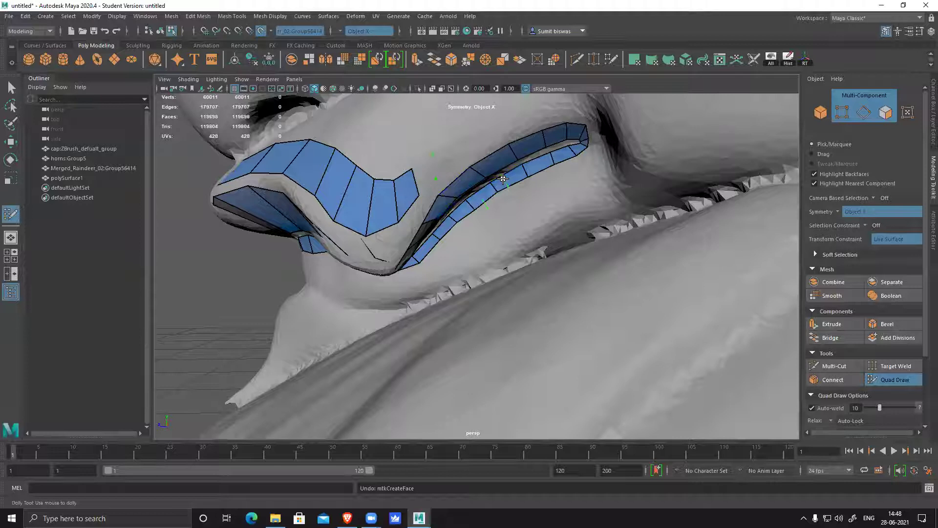
pyautogui.hotkey('ctrl', 'z')
pyautogui.hotkey('ctrl', 'z')
pyautogui.hotkey('ctrl', 'z')
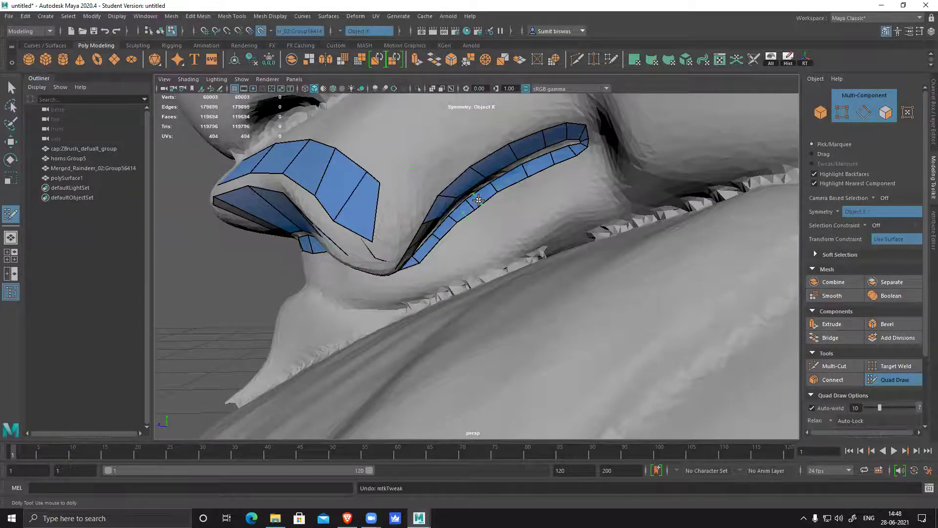
pyautogui.hotkey('ctrl', 'z')
pyautogui.hotkey('ctrl', 'z')
pyautogui.hotkey('ctrl', 'z')
pyautogui.hotkey('ctrl', 'z')
pyautogui.hotkey('ctrl', 'z')
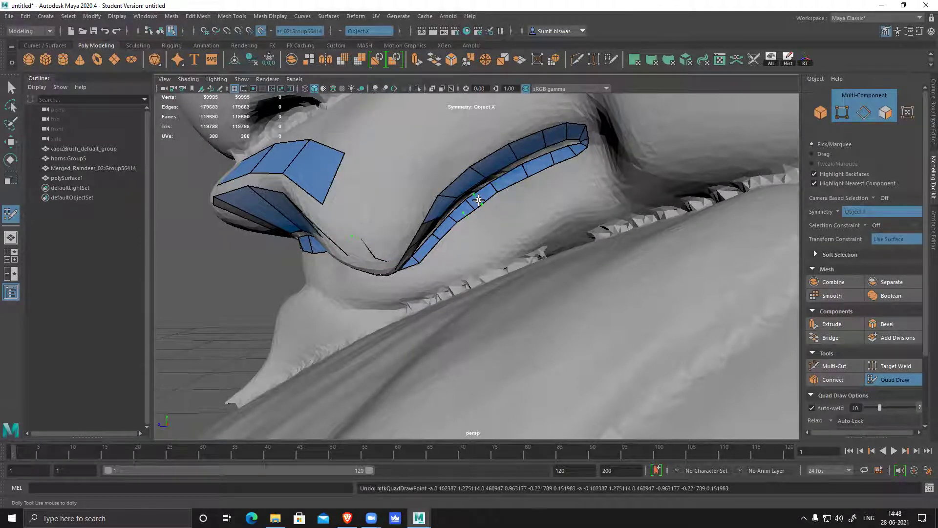
pyautogui.hotkey('ctrl', 'z')
pyautogui.hotkey('ctrl', 'z')
pyautogui.hotkey('ctrl', 'z')
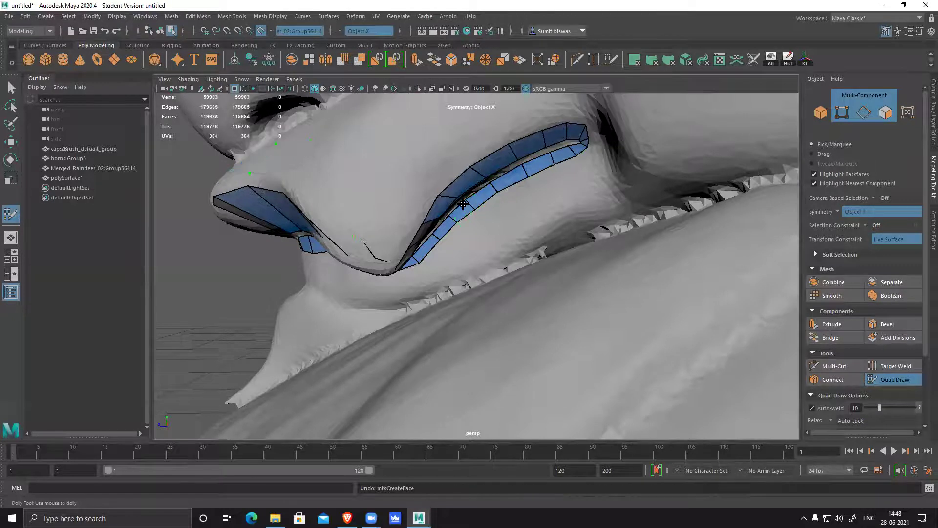
pyautogui.keyDown('alt'); pyautogui.moveTo(375, 187); pyautogui.dragTo(435, 193); pyautogui.keyUp('alt')
pyautogui.hotkey('ctrl', 'z')
pyautogui.hotkey('ctrl', 'z')
pyautogui.hotkey('ctrl', 'z')
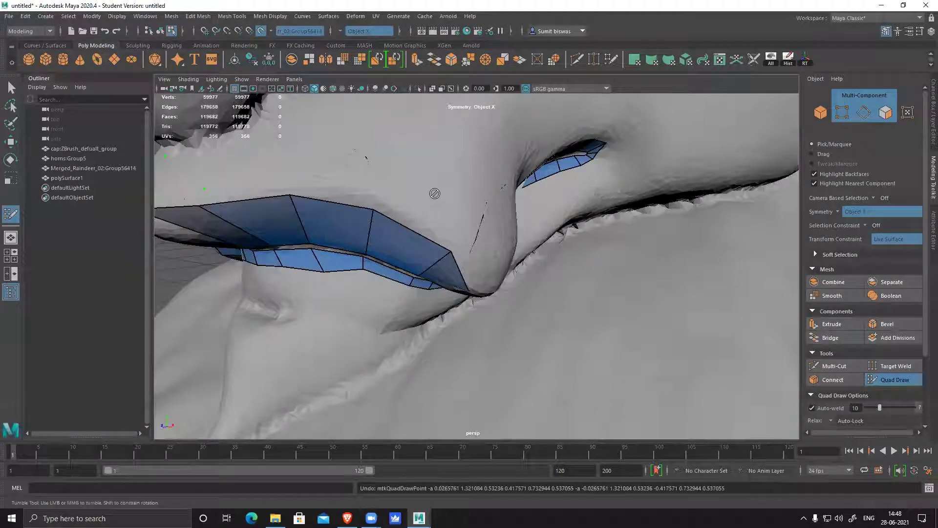
pyautogui.hotkey('ctrl', 'z')
# - Change Quad Draw's Extend mode and extend the mouth loop's border edges into a new row of quads
pyautogui.scroll(-4, 374, 199)
pyautogui.keyDown('alt'); pyautogui.moveTo(373, 199); pyautogui.dragTo(542, 216); pyautogui.keyUp('alt')
pyautogui.keyDown('alt'); pyautogui.moveTo(543, 216); pyautogui.dragTo(471, 218, button='middle'); pyautogui.keyUp('alt')
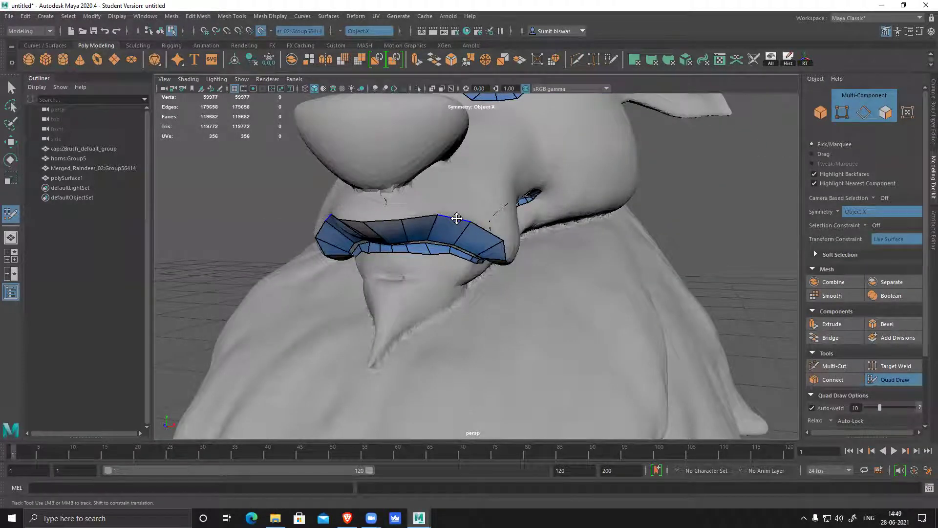
pyautogui.press('Tab')
pyautogui.keyDown('ctrl'); pyautogui.keyDown('shift'); pyautogui.rightClick(457, 220); pyautogui.keyUp('shift'); pyautogui.keyUp('ctrl')
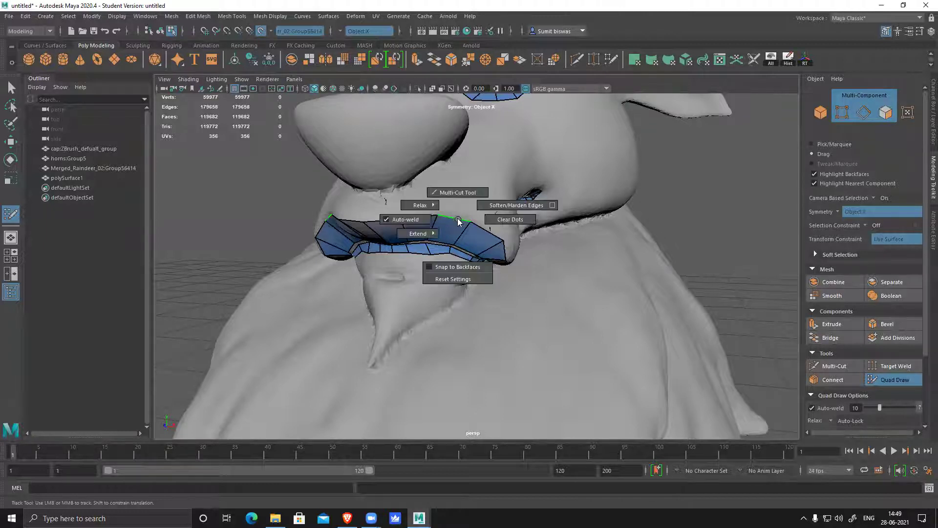
pyautogui.moveTo(458, 220)
pyautogui.keyDown('ctrl'); pyautogui.keyDown('shift'); pyautogui.mouseDown(button='right')
pyautogui.moveTo(426, 235)
pyautogui.moveTo(419, 257)
pyautogui.moveTo(386, 231)
pyautogui.mouseUp(button='right'); pyautogui.keyUp('shift'); pyautogui.keyUp('ctrl')
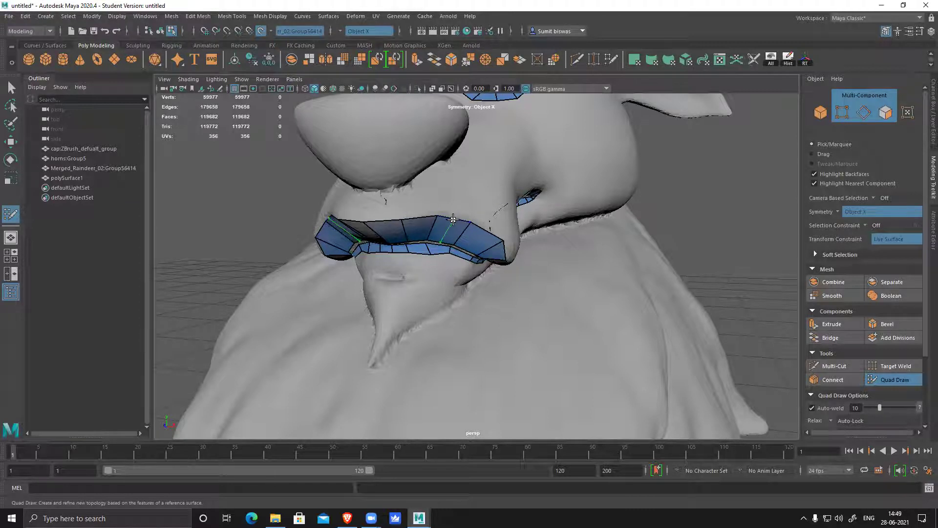
pyautogui.press('Tab')
pyautogui.moveTo(458, 223)
pyautogui.mouseDown()
pyautogui.moveTo(456, 211)
pyautogui.moveTo(457, 219)
pyautogui.mouseUp()
pyautogui.keyDown('alt'); pyautogui.moveTo(541, 251); pyautogui.dragTo(729, 185); pyautogui.keyUp('alt')
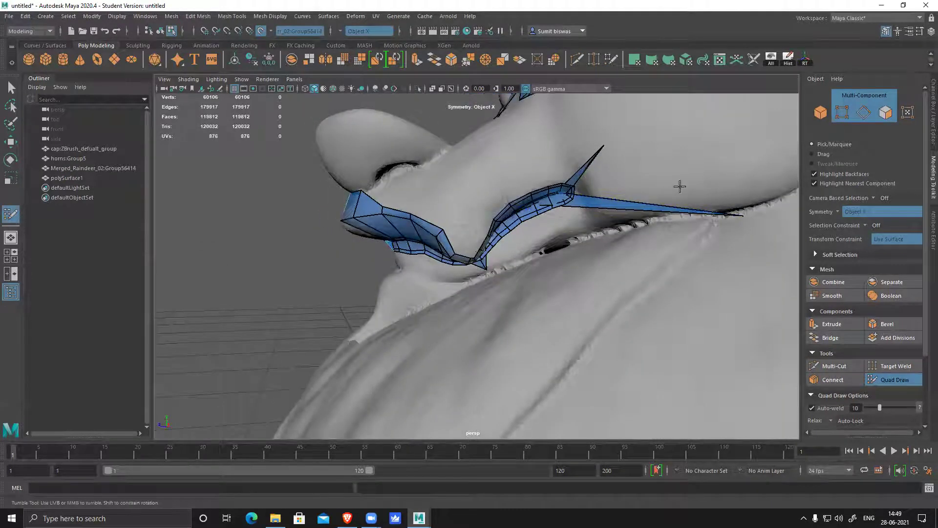
# - Undo the last border extension of the mouth loop
pyautogui.keyDown('alt'); pyautogui.moveTo(408, 275); pyautogui.dragTo(450, 269); pyautogui.keyUp('alt')
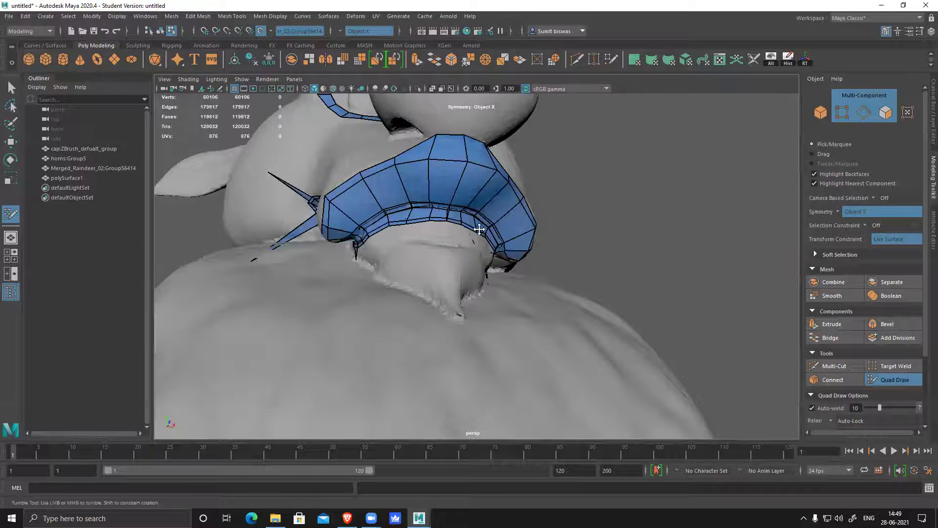
pyautogui.hotkey('ctrl', 'z')
# - Extend the whole outer border of the eye loops outward into a new ring of quads
pyautogui.keyDown('alt'); pyautogui.moveTo(491, 208); pyautogui.dragTo(461, 234); pyautogui.keyUp('alt')
pyautogui.scroll(3, 481, 169)
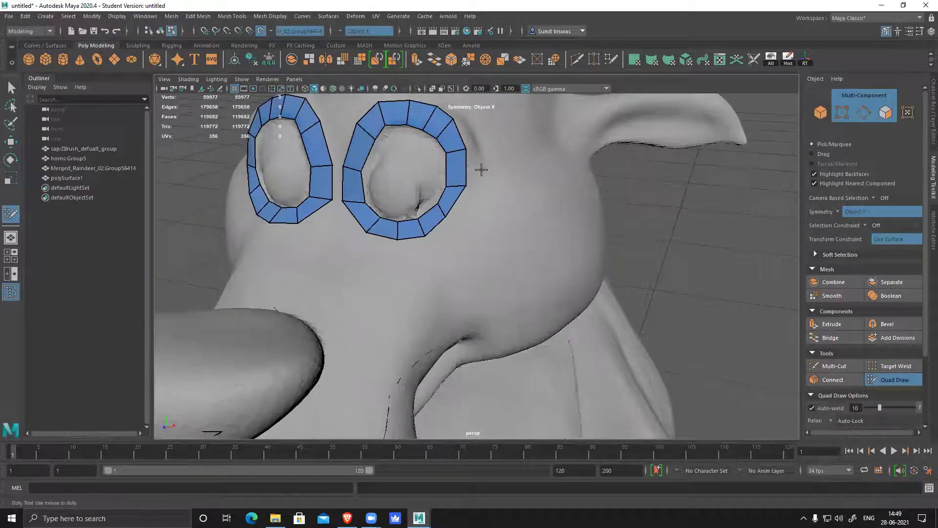
pyautogui.moveTo(467, 165); pyautogui.dragTo(480, 160, button='middle')
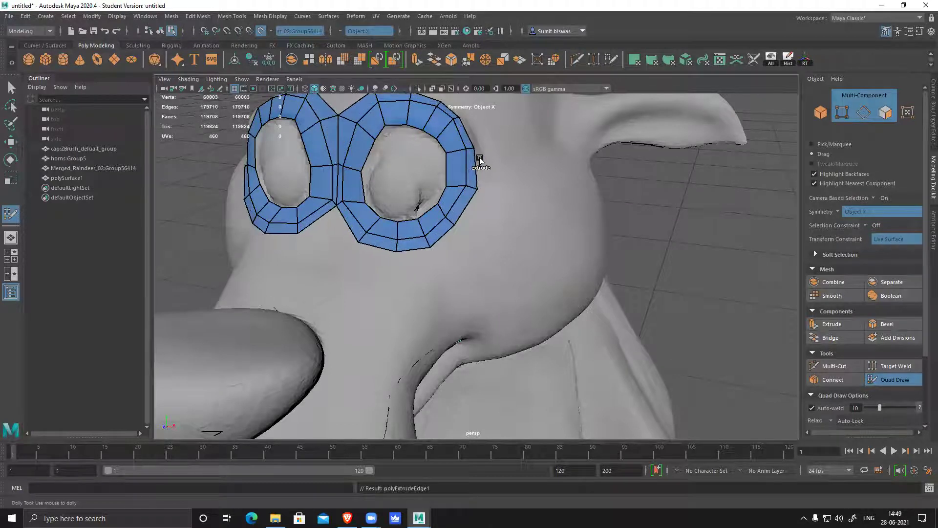
pyautogui.keyDown('alt'); pyautogui.moveTo(534, 176); pyautogui.dragTo(515, 164, button='right'); pyautogui.keyUp('alt')
pyautogui.keyDown('alt'); pyautogui.moveTo(515, 163); pyautogui.dragTo(509, 179, button='middle'); pyautogui.keyUp('alt')
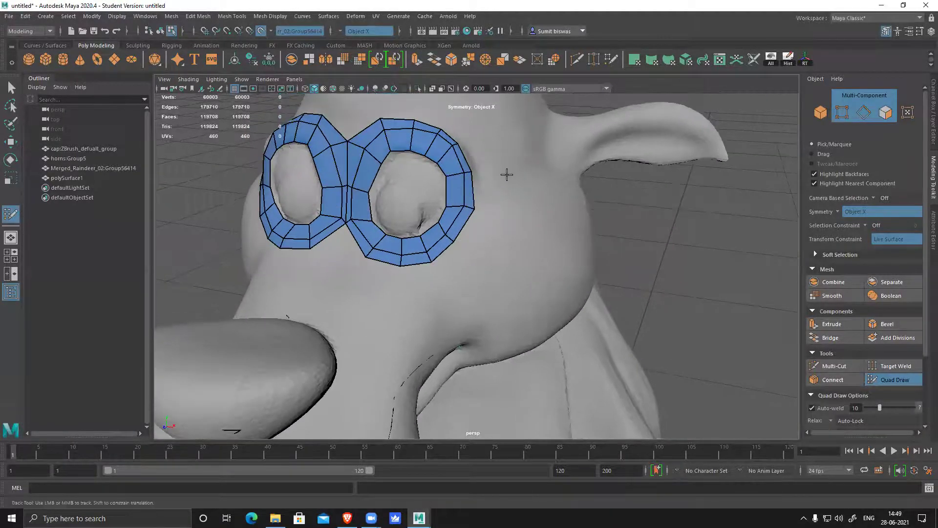
# - Extend the inner border of the eye loops inward into a narrow ring of quads around the eye openings
pyautogui.scroll(3, 507, 174)
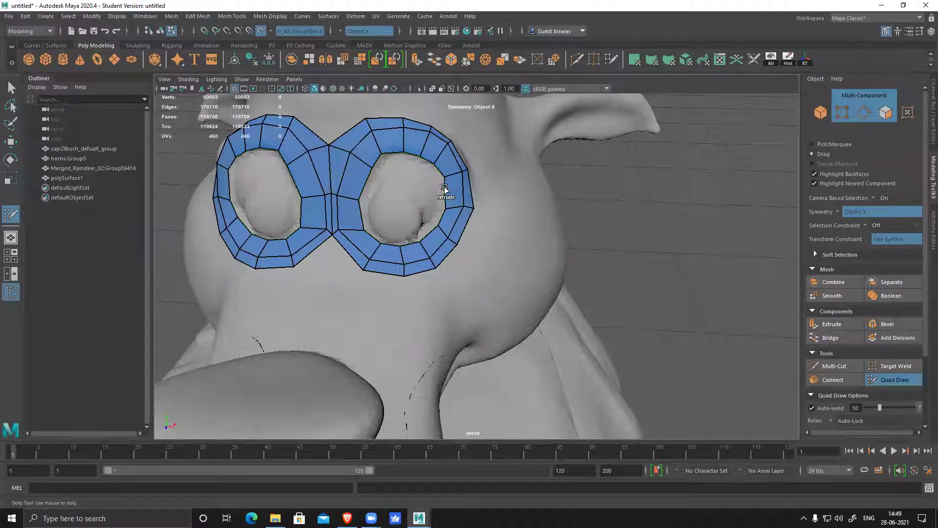
pyautogui.moveTo(445, 188); pyautogui.dragTo(437, 193, button='middle')
pyautogui.keyDown('alt'); pyautogui.moveTo(507, 207); pyautogui.dragTo(486, 188); pyautogui.keyUp('alt')
# - Extend the outer border of the eye loops by another ring of quads, redoing it narrower than the first attempt
pyautogui.keyDown('alt'); pyautogui.moveTo(485, 189); pyautogui.dragTo(468, 228, button='middle'); pyautogui.keyUp('alt')
pyautogui.moveTo(433, 198); pyautogui.dragTo(450, 190, button='middle')
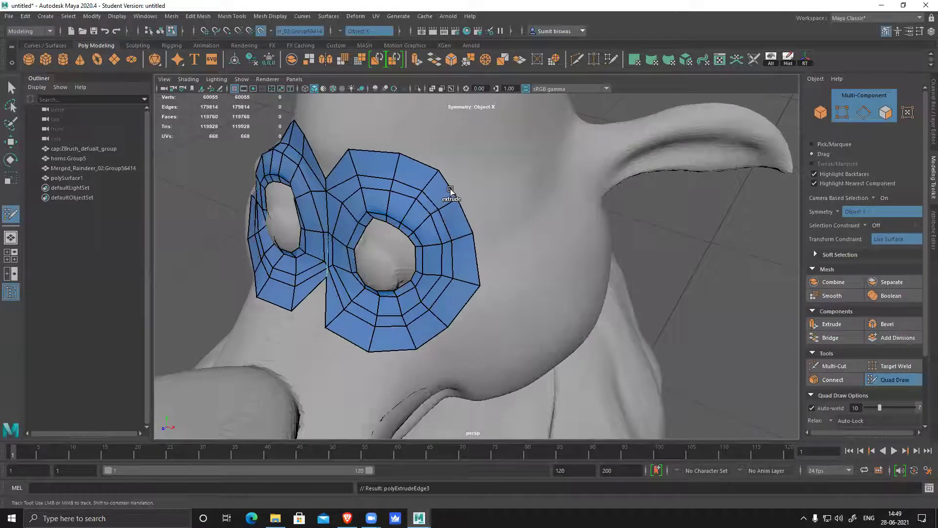
pyautogui.hotkey('ctrl', 'z')
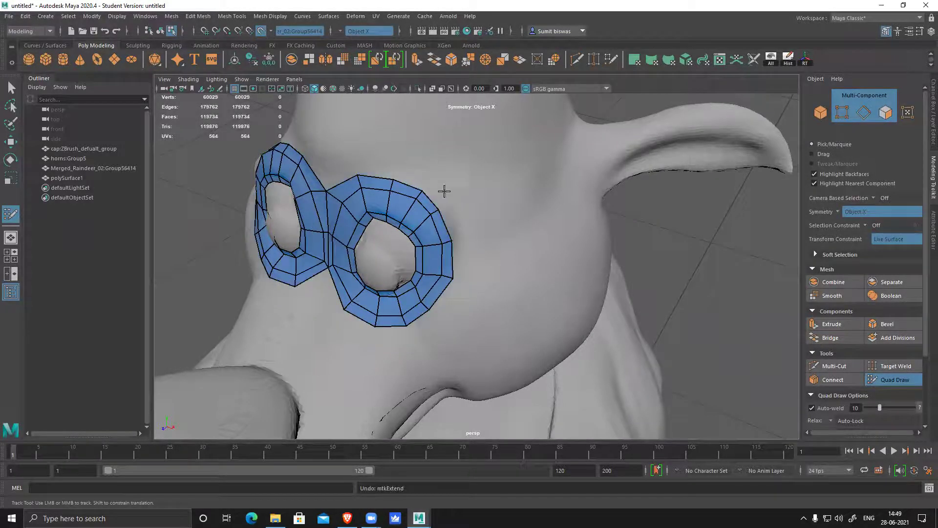
pyautogui.moveTo(429, 195); pyautogui.dragTo(447, 194, button='middle')
# - Try to pull the lower corners of both outer eye rings together on the centre line below the eyes
pyautogui.keyDown('alt'); pyautogui.moveTo(344, 257); pyautogui.dragTo(440, 303); pyautogui.keyUp('alt')
pyautogui.keyDown('alt'); pyautogui.moveTo(440, 303); pyautogui.dragTo(471, 211, button='middle'); pyautogui.keyUp('alt')
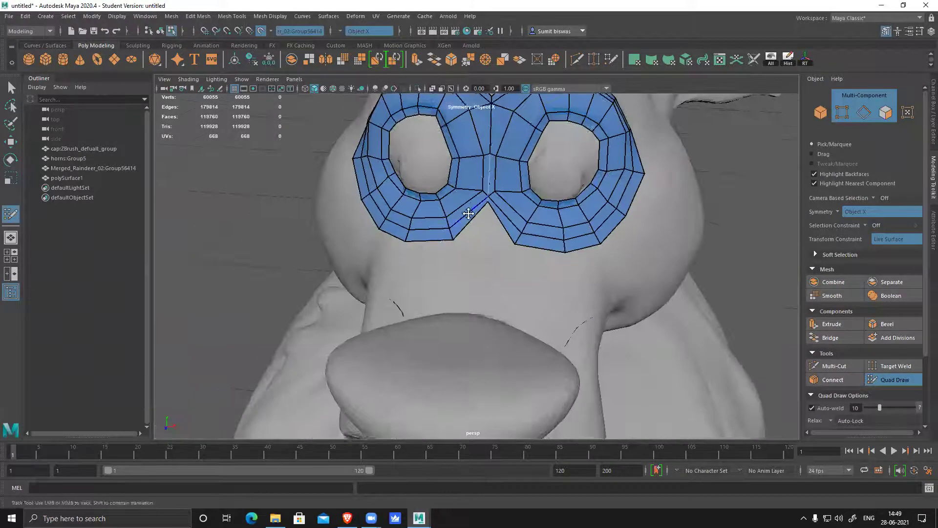
pyautogui.scroll(3, 470, 211)
pyautogui.hotkey('ctrl', 'z')
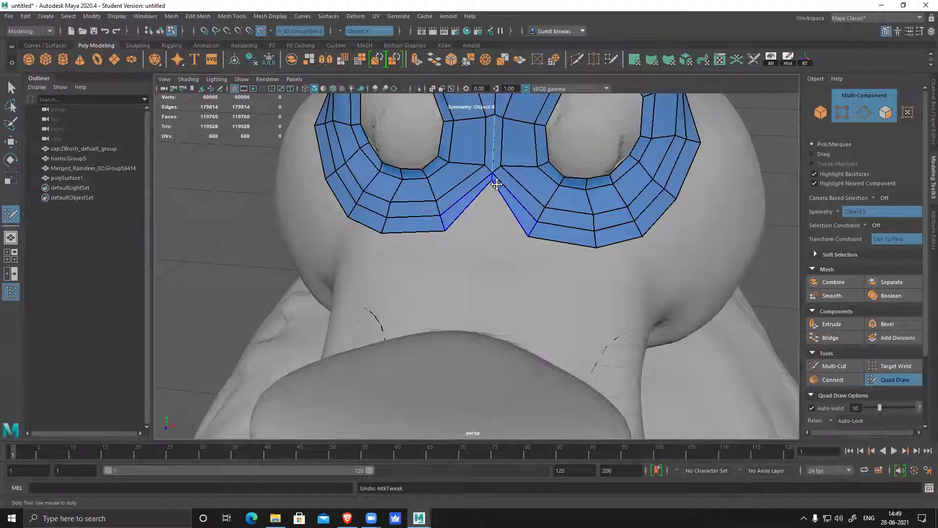
pyautogui.keyDown('ctrl'); pyautogui.keyDown('shift'); pyautogui.moveTo(501, 192); pyautogui.dragTo(423, 229, button='right'); pyautogui.keyUp('shift'); pyautogui.keyUp('ctrl')
pyautogui.keyDown('ctrl'); pyautogui.click(492, 181); pyautogui.keyUp('ctrl')
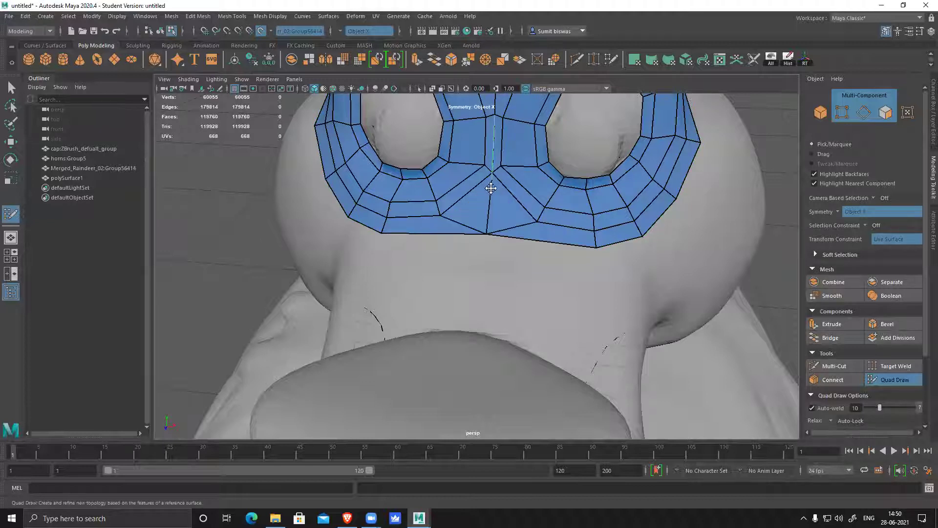
pyautogui.hotkey('ctrl', 'z')
pyautogui.scroll(3, 489, 245)
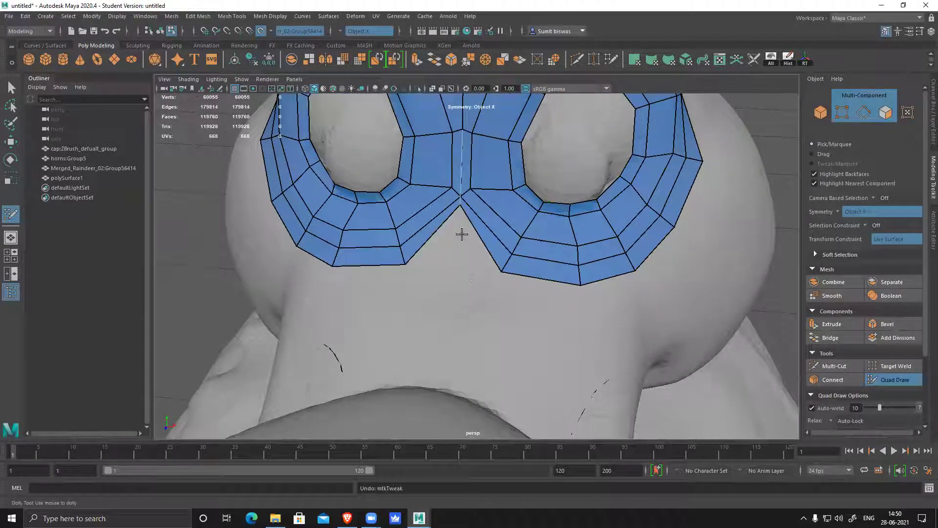
# - Try to reposition the centre vertex where the two outer eye rings meet above the muzzle
pyautogui.moveTo(460, 209)
pyautogui.mouseDown()
pyautogui.moveTo(468, 225)
pyautogui.moveTo(459, 217)
pyautogui.moveTo(472, 212)
pyautogui.mouseUp()
pyautogui.hotkey('ctrl', 'z')
pyautogui.hotkey('ctrl', 'z')
pyautogui.hotkey('ctrl', 'z')
pyautogui.moveTo(462, 205); pyautogui.dragTo(463, 216)
pyautogui.hotkey('ctrl', 'z')
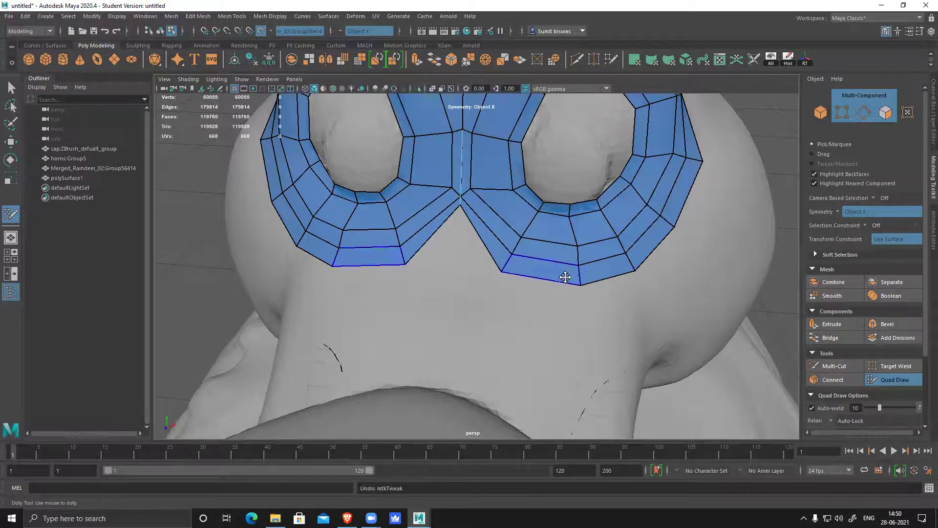
# - Try to shift the tightly spaced vertices between the eye rings downward along the centre line
pyautogui.scroll(-2, 565, 277)
pyautogui.keyDown('alt'); pyautogui.moveTo(553, 276); pyautogui.dragTo(450, 253); pyautogui.keyUp('alt')
pyautogui.scroll(3, 467, 224)
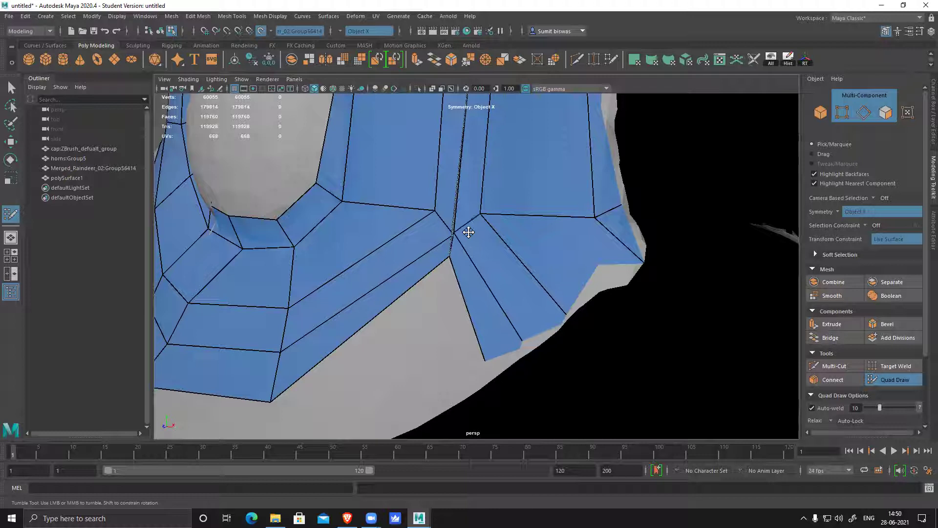
pyautogui.moveTo(457, 230); pyautogui.dragTo(469, 251)
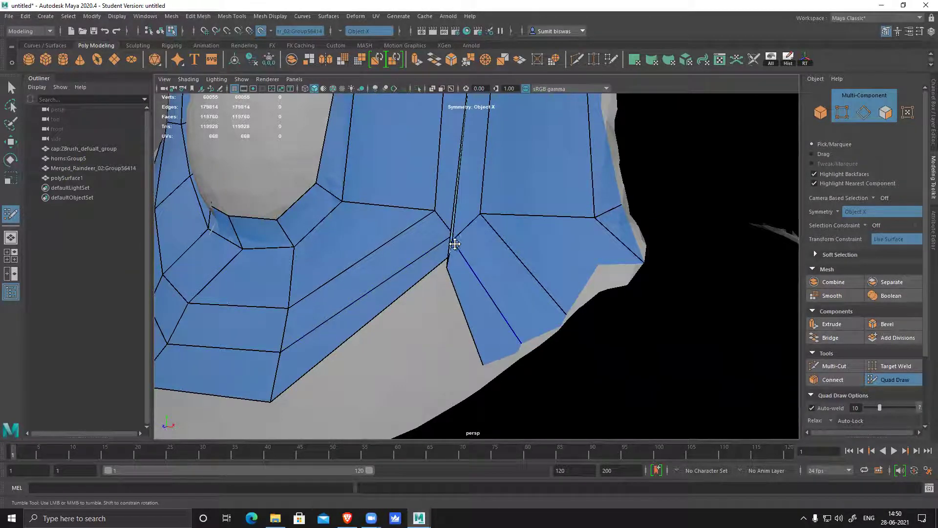
pyautogui.scroll(-4, 581, 248)
pyautogui.keyDown('alt'); pyautogui.moveTo(581, 248); pyautogui.dragTo(542, 254); pyautogui.keyUp('alt')
pyautogui.hotkey('ctrl', 'z')
# - Insert an additional edge loop running around the eye rings
pyautogui.scroll(-6, 548, 259)
pyautogui.keyDown('alt'); pyautogui.moveTo(542, 294); pyautogui.dragTo(427, 251); pyautogui.keyUp('alt')
pyautogui.scroll(2, 488, 261)
pyautogui.keyDown('alt'); pyautogui.moveTo(497, 277); pyautogui.dragTo(533, 278, button='middle'); pyautogui.keyUp('alt')
pyautogui.keyDown('alt'); pyautogui.moveTo(533, 278); pyautogui.dragTo(506, 232, button='right'); pyautogui.keyUp('alt')
pyautogui.keyDown('alt'); pyautogui.moveTo(511, 228); pyautogui.dragTo(436, 272); pyautogui.keyUp('alt')
pyautogui.keyDown('alt'); pyautogui.moveTo(479, 183); pyautogui.dragTo(481, 218, button='middle'); pyautogui.keyUp('alt')
pyautogui.keyDown('alt'); pyautogui.moveTo(536, 269); pyautogui.dragTo(404, 258); pyautogui.keyUp('alt')
pyautogui.keyDown('alt'); pyautogui.moveTo(480, 265); pyautogui.dragTo(540, 260); pyautogui.keyUp('alt')
pyautogui.keyDown('alt'); pyautogui.moveTo(450, 210); pyautogui.dragTo(507, 195, button='right'); pyautogui.keyUp('alt')
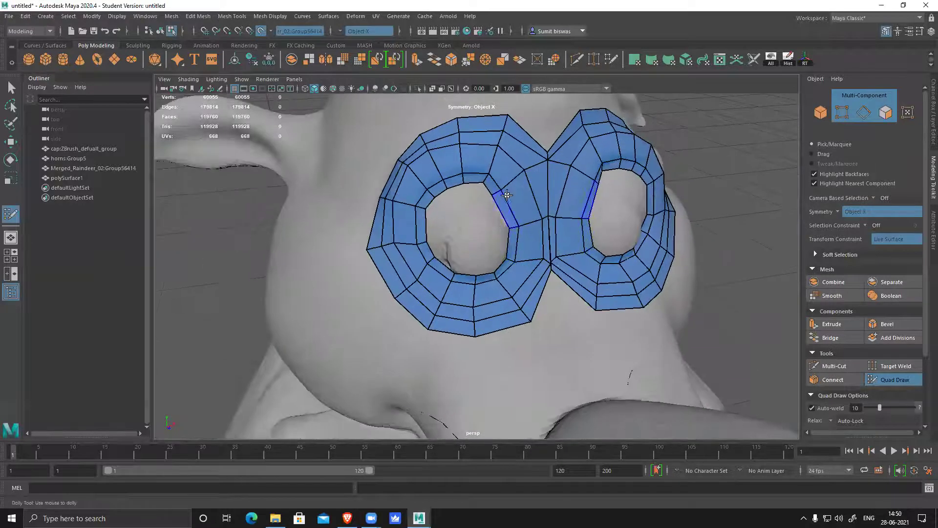
pyautogui.keyDown('ctrl'); pyautogui.click(511, 177); pyautogui.keyUp('ctrl')
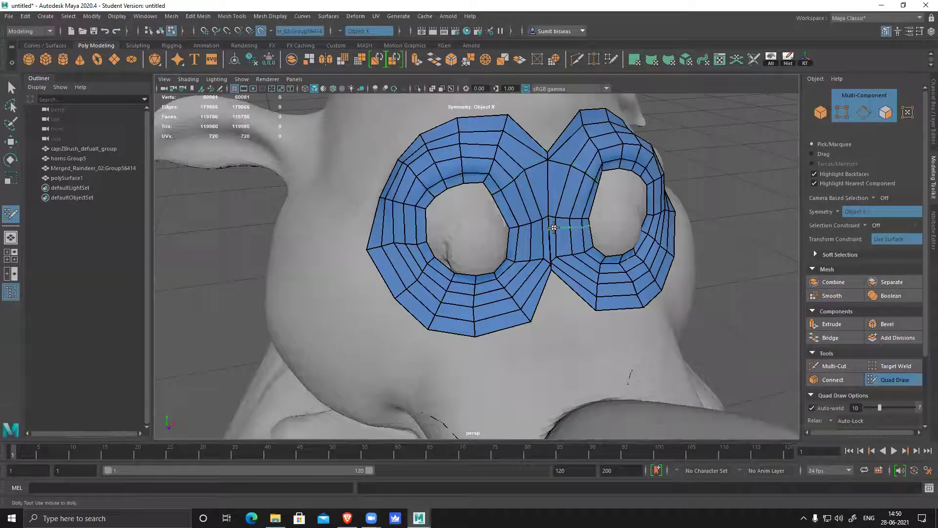
# - Inspect the eye rings and their placement above the nose and muzzle from several angles
pyautogui.keyDown('alt'); pyautogui.moveTo(525, 270); pyautogui.dragTo(526, 295); pyautogui.keyUp('alt')
pyautogui.keyDown('alt'); pyautogui.moveTo(527, 295); pyautogui.dragTo(450, 293, button='right'); pyautogui.keyUp('alt')
pyautogui.keyDown('alt'); pyautogui.moveTo(528, 295); pyautogui.dragTo(455, 264); pyautogui.keyUp('alt')
pyautogui.keyDown('alt'); pyautogui.moveTo(469, 278); pyautogui.dragTo(521, 294, button='right'); pyautogui.keyUp('alt')
pyautogui.keyDown('alt'); pyautogui.moveTo(521, 295); pyautogui.dragTo(464, 298); pyautogui.keyUp('alt')
pyautogui.keyDown('alt'); pyautogui.moveTo(401, 289); pyautogui.dragTo(442, 283, button='right'); pyautogui.keyUp('alt')
pyautogui.keyDown('alt'); pyautogui.moveTo(442, 283); pyautogui.dragTo(483, 282); pyautogui.keyUp('alt')
pyautogui.keyDown('alt'); pyautogui.moveTo(499, 278); pyautogui.dragTo(461, 230, button='middle'); pyautogui.keyUp('alt')
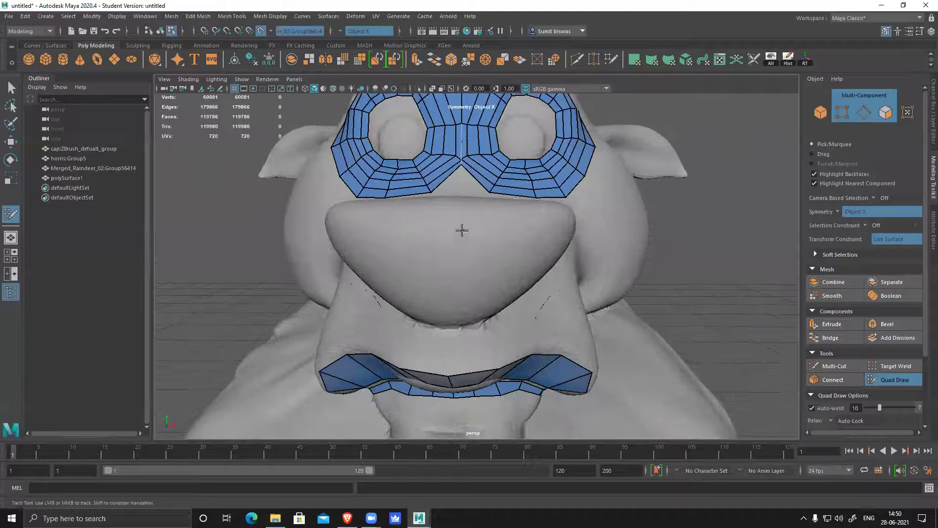
# - Place points on the side of the nose and fill the first three quads of a strip around it
pyautogui.keyDown('alt'); pyautogui.moveTo(488, 268); pyautogui.dragTo(419, 249); pyautogui.keyUp('alt')
pyautogui.keyDown('alt'); pyautogui.moveTo(419, 249); pyautogui.dragTo(438, 269, button='right'); pyautogui.keyUp('alt')
pyautogui.keyDown('alt'); pyautogui.moveTo(453, 277); pyautogui.dragTo(388, 311); pyautogui.keyUp('alt')
pyautogui.keyDown('alt'); pyautogui.moveTo(387, 311); pyautogui.dragTo(460, 258, button='middle'); pyautogui.keyUp('alt')
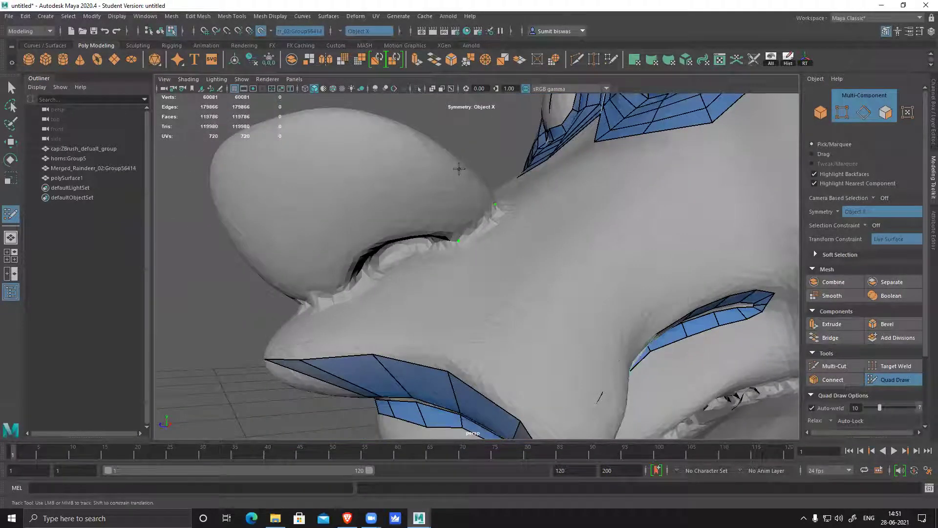
pyautogui.click(418, 230)
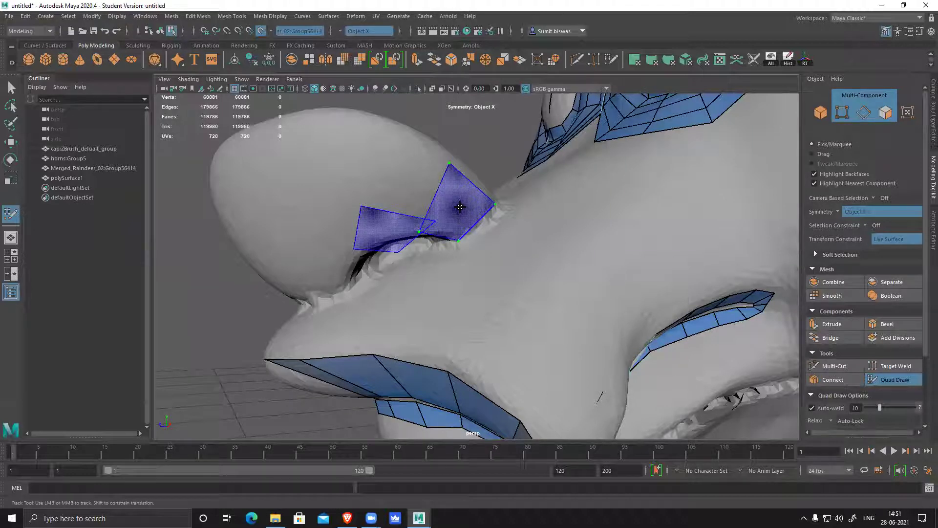
pyautogui.keyDown('shift'); pyautogui.click(460, 207); pyautogui.keyUp('shift')
pyautogui.keyDown('shift'); pyautogui.click(393, 222); pyautogui.keyUp('shift')
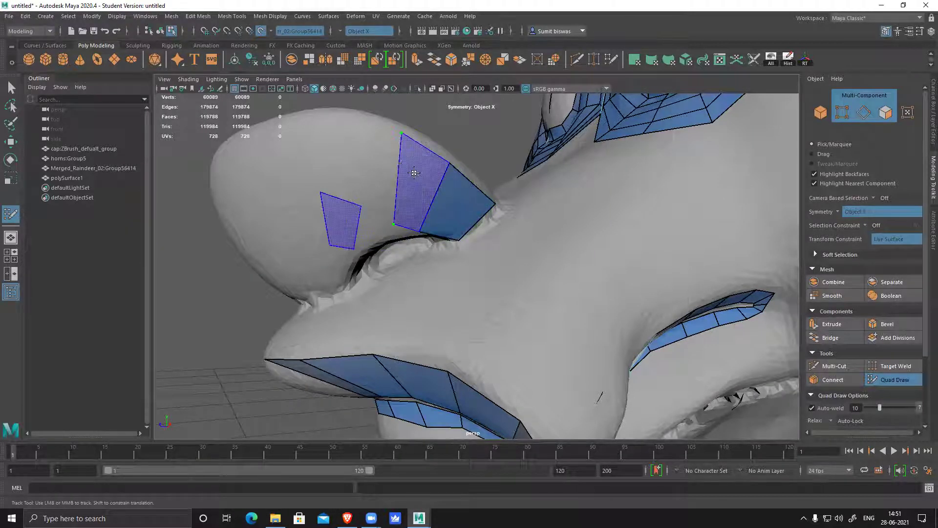
pyautogui.keyDown('shift'); pyautogui.click(348, 227); pyautogui.keyUp('shift')
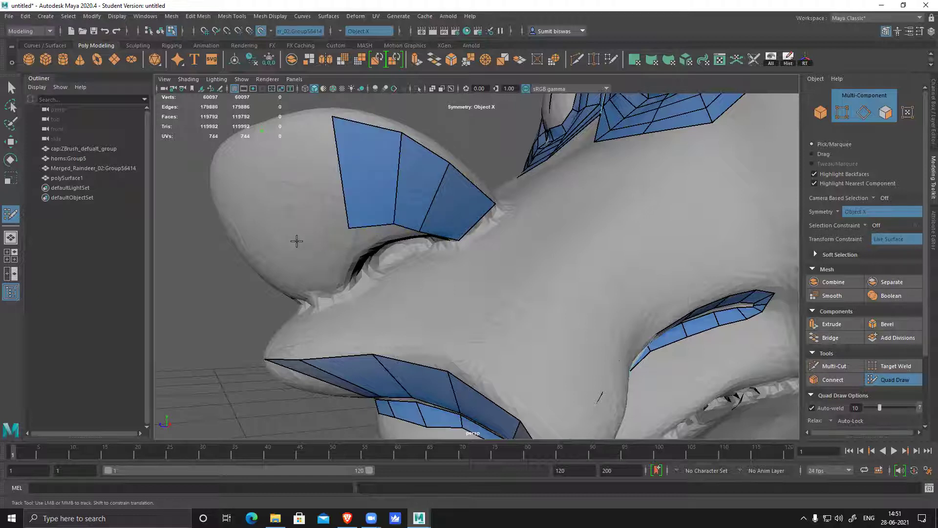
# - Continue the nose strip across the front towards the centre line with three more quads
pyautogui.keyDown('shift'); pyautogui.click(325, 184); pyautogui.keyUp('shift')
pyautogui.keyDown('alt'); pyautogui.moveTo(326, 188); pyautogui.dragTo(399, 155); pyautogui.keyUp('alt')
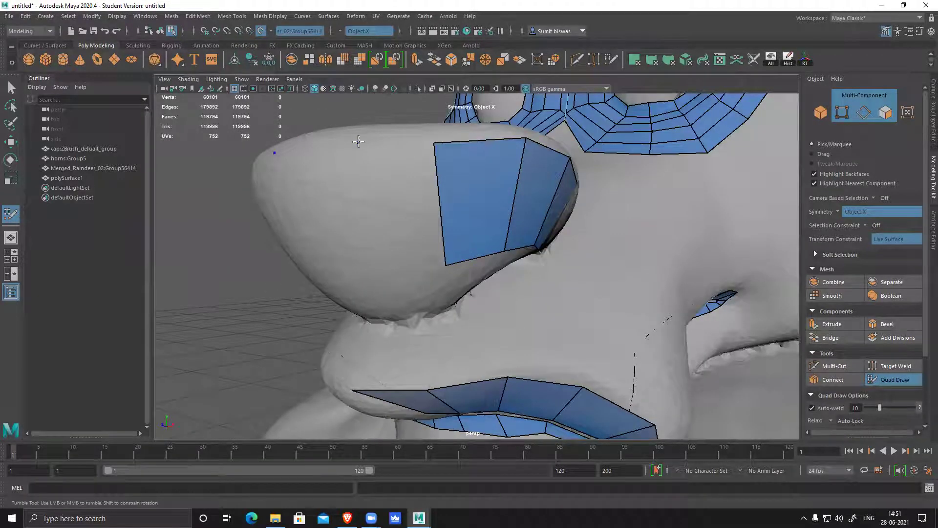
pyautogui.keyDown('shift'); pyautogui.click(400, 210); pyautogui.keyUp('shift')
pyautogui.keyDown('alt'); pyautogui.moveTo(532, 274); pyautogui.dragTo(397, 157); pyautogui.keyUp('alt')
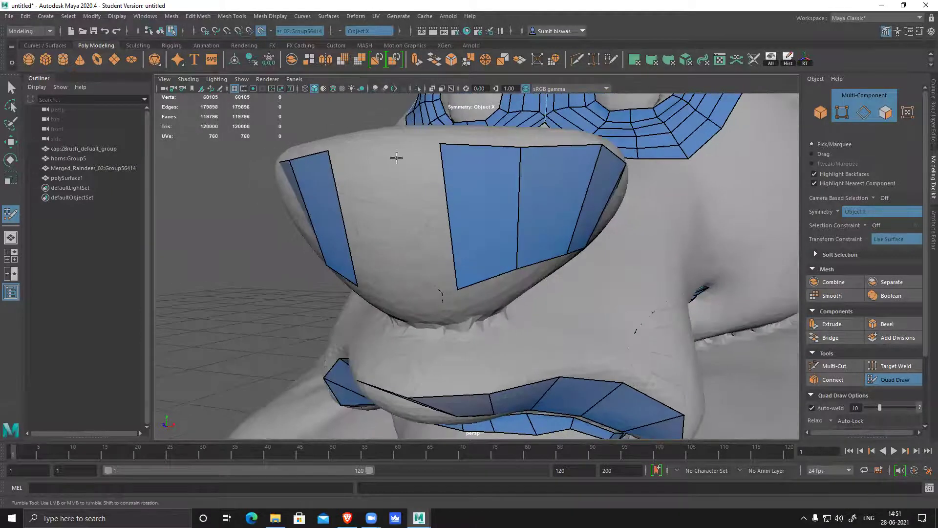
pyautogui.click(408, 296)
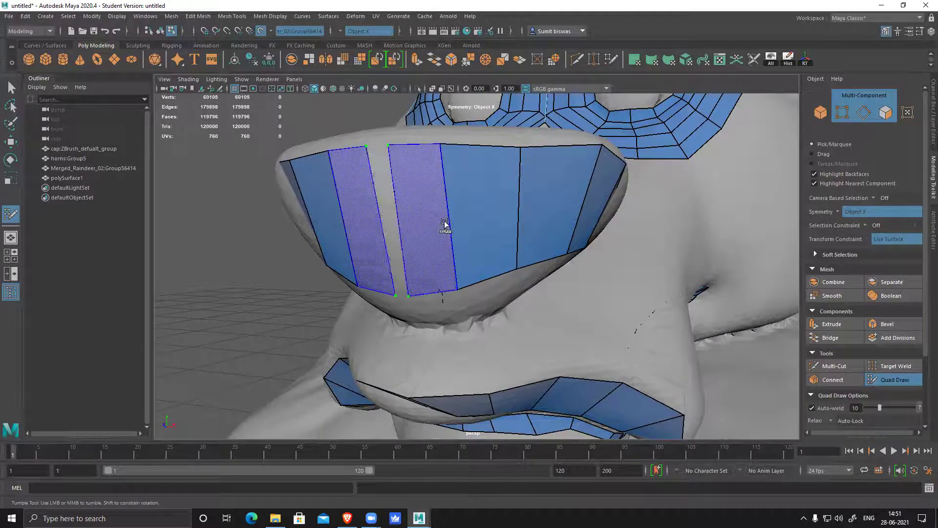
pyautogui.keyDown('shift'); pyautogui.click(439, 212); pyautogui.keyUp('shift')
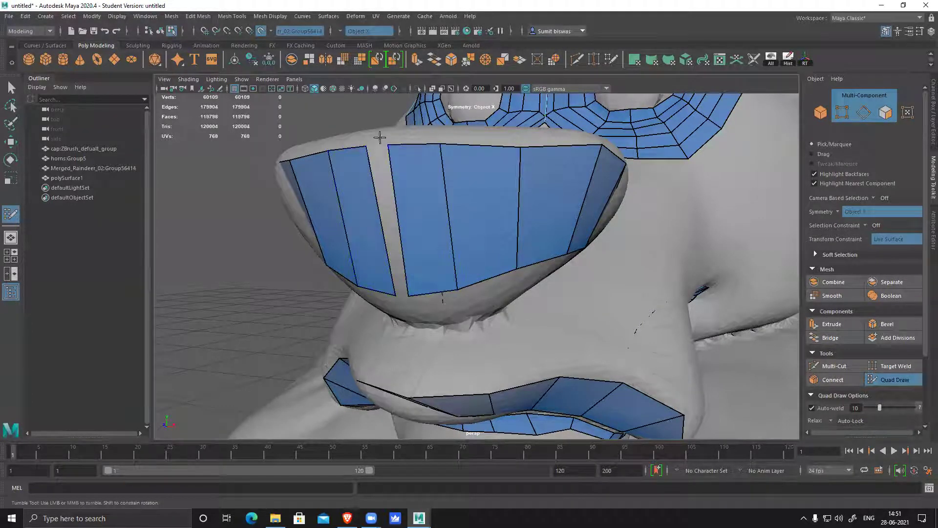
# - Close the gap at the nose's centre by bringing the facing vertices together, and insert an edge loop along the strip
pyautogui.moveTo(366, 146); pyautogui.dragTo(372, 147)
pyautogui.moveTo(406, 294); pyautogui.dragTo(400, 296)
pyautogui.scroll(-7, 475, 302)
pyautogui.keyDown('alt'); pyautogui.moveTo(476, 302); pyautogui.dragTo(472, 274); pyautogui.keyUp('alt')
pyautogui.keyDown('ctrl'); pyautogui.click(472, 272); pyautogui.keyUp('ctrl')
# - Adjust a lower-edge vertex of the nose strip near the nostril hollow and add three quads along the nose's underside
pyautogui.keyDown('alt'); pyautogui.moveTo(603, 292); pyautogui.dragTo(589, 272); pyautogui.keyUp('alt')
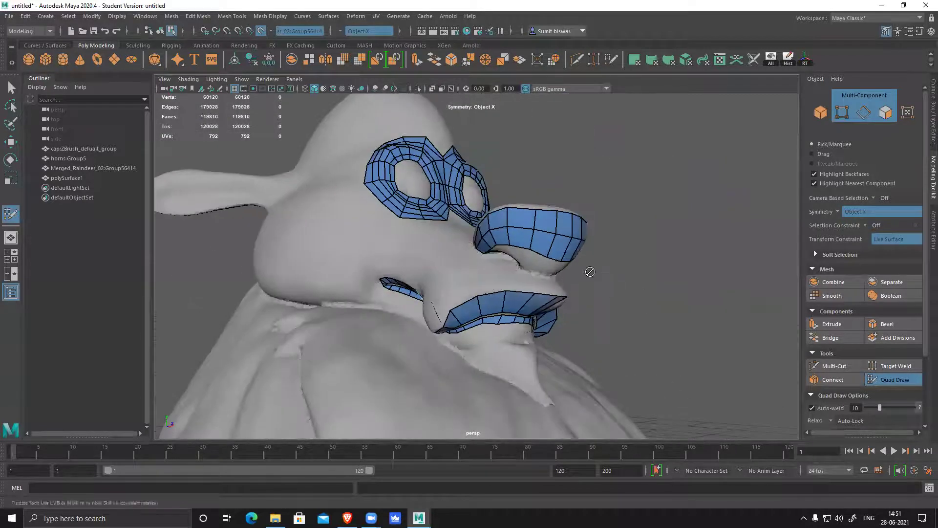
pyautogui.scroll(8, 589, 272)
pyautogui.keyDown('alt'); pyautogui.moveTo(610, 310); pyautogui.dragTo(506, 265); pyautogui.keyUp('alt')
pyautogui.scroll(-6, 595, 299)
pyautogui.keyDown('alt'); pyautogui.moveTo(507, 265); pyautogui.dragTo(518, 259, button='middle'); pyautogui.keyUp('alt')
pyautogui.scroll(5, 517, 258)
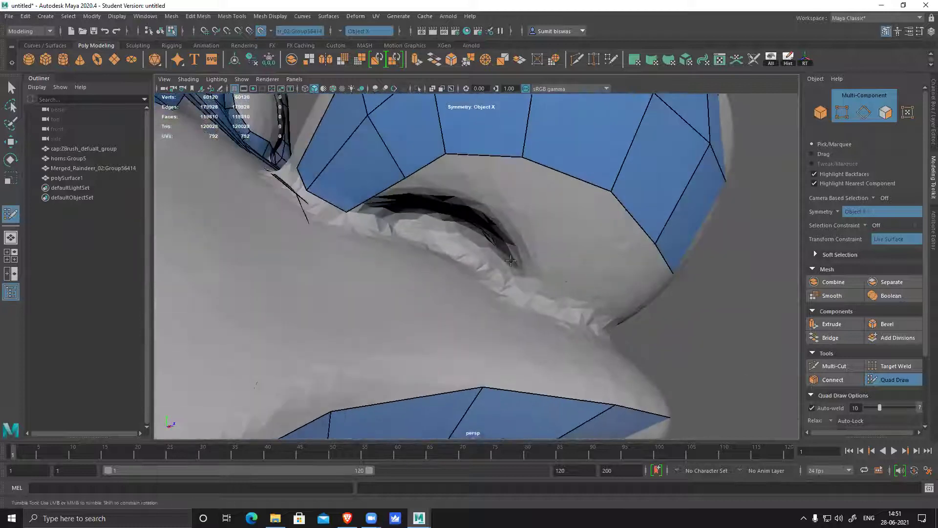
pyautogui.moveTo(402, 175); pyautogui.dragTo(388, 186)
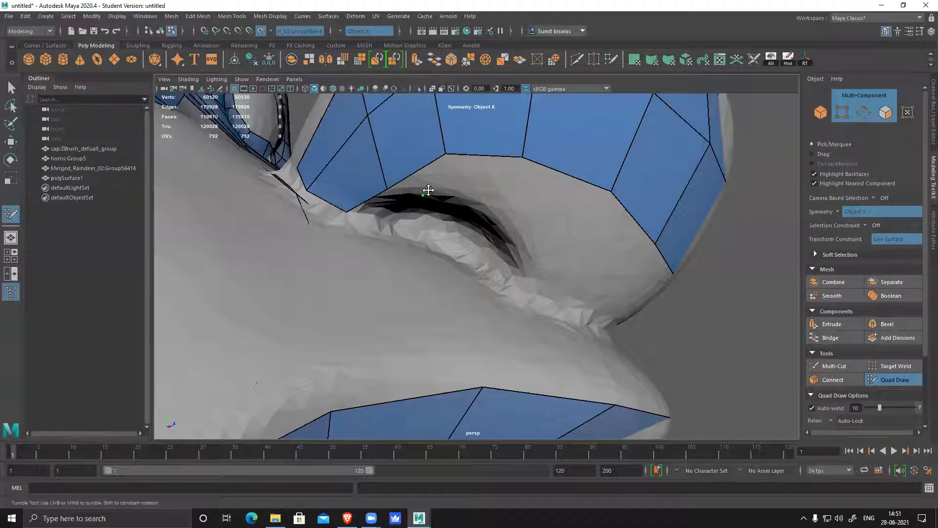
pyautogui.keyDown('shift'); pyautogui.click(470, 188); pyautogui.keyUp('shift')
pyautogui.keyDown('shift'); pyautogui.click(530, 221); pyautogui.keyUp('shift')
pyautogui.keyDown('shift'); pyautogui.click(562, 242); pyautogui.keyUp('shift')
# - Fill another quad on the underside of the nose towards its front
pyautogui.moveTo(598, 260)
pyautogui.keyDown('alt'); pyautogui.mouseDown()
pyautogui.moveTo(538, 250)
pyautogui.moveTo(487, 267)
pyautogui.mouseUp(); pyautogui.keyUp('alt')
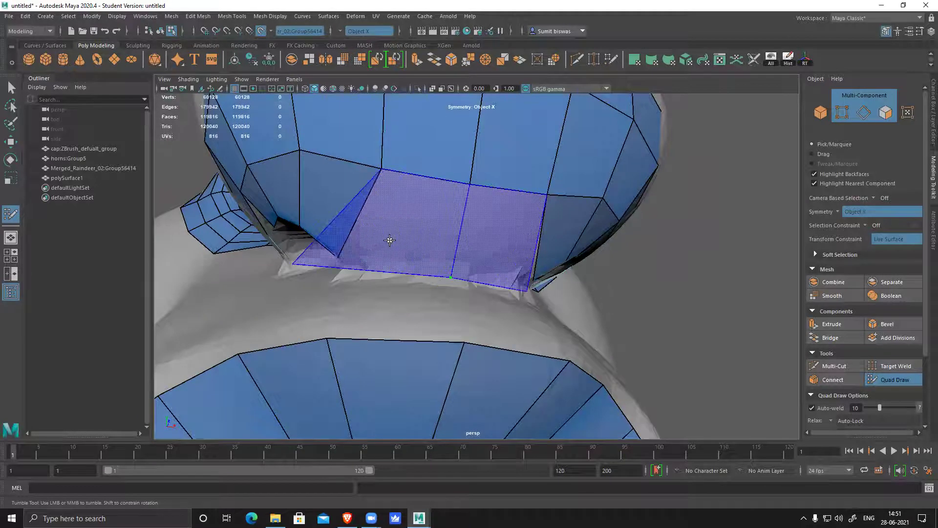
pyautogui.keyDown('alt'); pyautogui.moveTo(449, 258); pyautogui.dragTo(486, 228); pyautogui.keyUp('alt')
pyautogui.keyDown('shift'); pyautogui.click(482, 226); pyautogui.keyUp('shift')
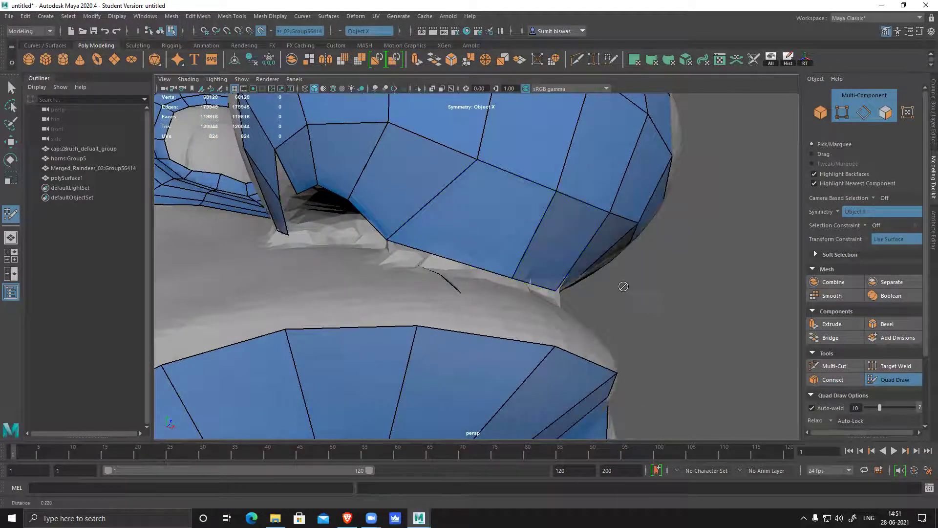
# - Fill the remaining gap in the underside row beside the nostril hollow with two quads
pyautogui.keyDown('alt'); pyautogui.moveTo(622, 285); pyautogui.dragTo(551, 270, button='right'); pyautogui.keyUp('alt')
pyautogui.keyDown('alt'); pyautogui.moveTo(550, 271); pyautogui.dragTo(555, 281); pyautogui.keyUp('alt')
pyautogui.keyDown('alt'); pyautogui.moveTo(416, 247); pyautogui.dragTo(460, 247, button='right'); pyautogui.keyUp('alt')
pyautogui.scroll(5, 460, 246)
pyautogui.scroll(-5, 488, 260)
pyautogui.scroll(4, 434, 245)
pyautogui.click(429, 247)
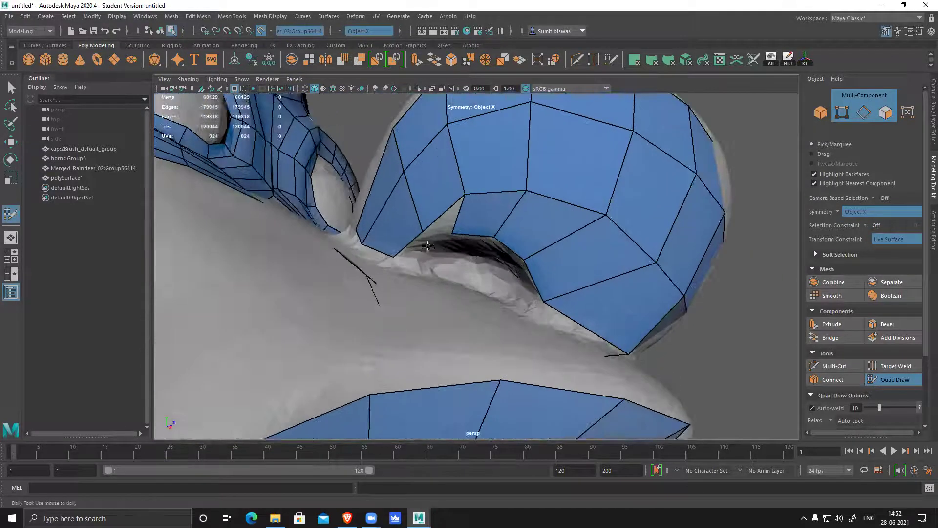
pyautogui.keyDown('shift'); pyautogui.click(440, 227); pyautogui.keyUp('shift')
pyautogui.click(415, 265)
pyautogui.keyDown('shift'); pyautogui.click(412, 249); pyautogui.keyUp('shift')
# - Try to add quads from the nose's underside towards the upper lip and pull their lower corner upward
pyautogui.moveTo(418, 254)
pyautogui.keyDown('alt'); pyautogui.mouseDown()
pyautogui.moveTo(430, 298)
pyautogui.moveTo(469, 313)
pyautogui.mouseUp(); pyautogui.keyUp('alt')
pyautogui.keyDown('alt'); pyautogui.moveTo(481, 342); pyautogui.dragTo(435, 270, button='middle'); pyautogui.keyUp('alt')
pyautogui.keyDown('alt'); pyautogui.moveTo(435, 270); pyautogui.dragTo(500, 262); pyautogui.keyUp('alt')
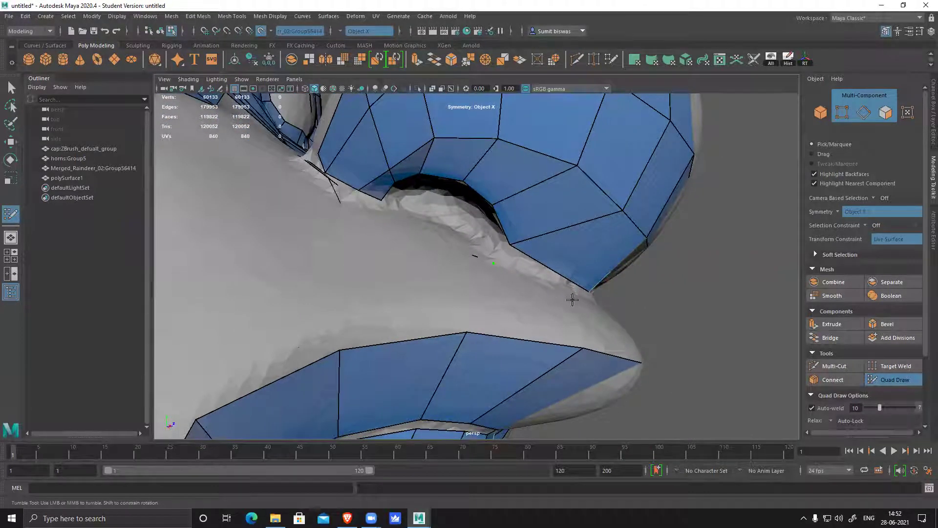
pyautogui.moveTo(540, 287)
pyautogui.keyDown('alt'); pyautogui.mouseDown()
pyautogui.moveTo(499, 305)
pyautogui.moveTo(488, 281)
pyautogui.moveTo(460, 311)
pyautogui.mouseUp(); pyautogui.keyUp('alt')
pyautogui.hotkey('ctrl', 'z')
pyautogui.scroll(-4, 458, 346)
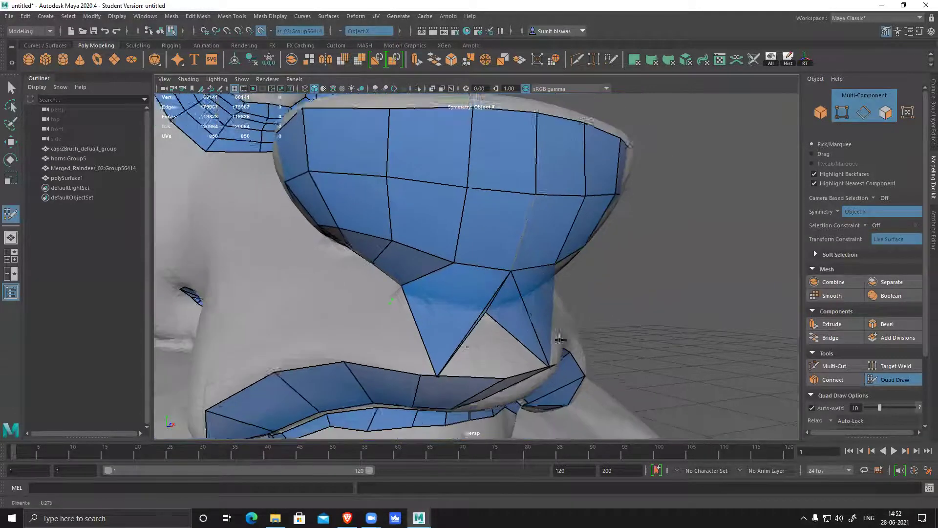
pyautogui.moveTo(439, 373); pyautogui.dragTo(444, 318)
pyautogui.hotkey('ctrl', 'z')
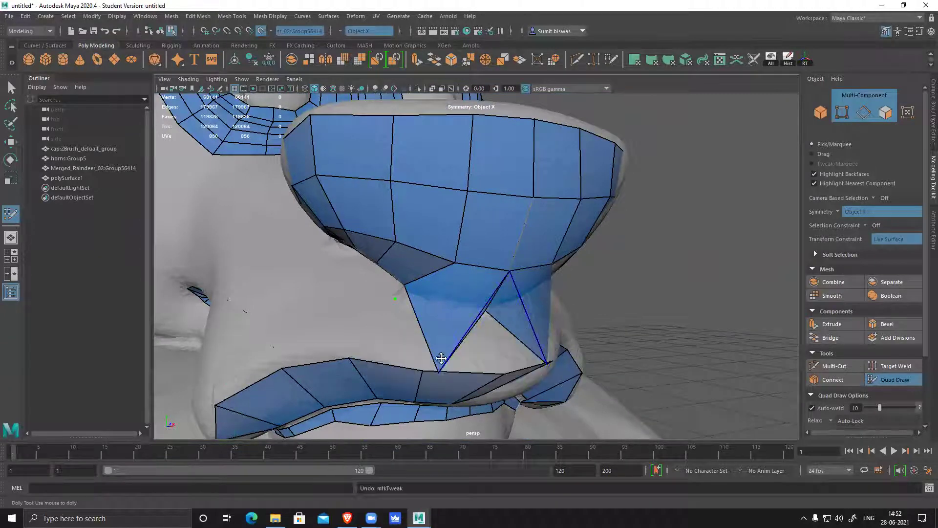
pyautogui.moveTo(438, 370)
pyautogui.mouseDown()
pyautogui.moveTo(445, 299)
pyautogui.moveTo(509, 325)
pyautogui.moveTo(444, 300)
pyautogui.mouseUp()
pyautogui.hotkey('ctrl', 'z')
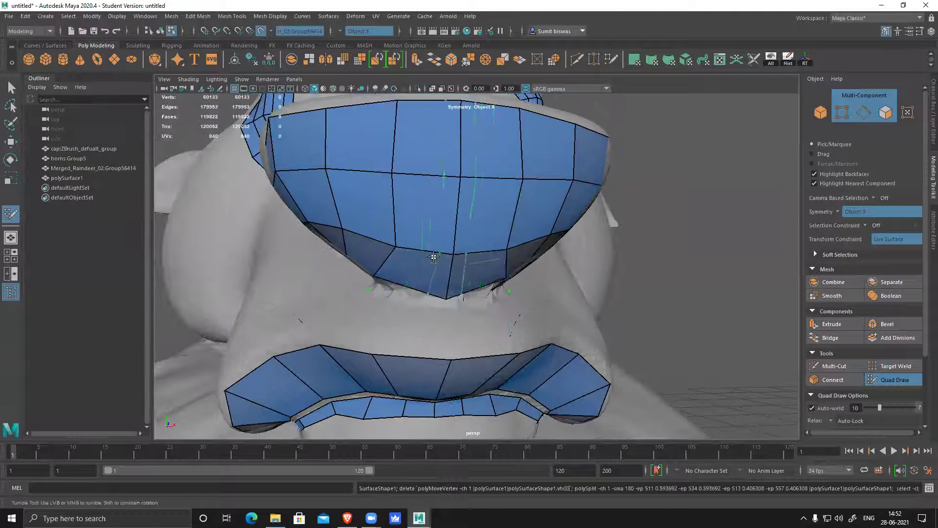
# - Insert a vertical edge loop near the nose's centre line and add the first quad beneath the nostril hollow
pyautogui.keyDown('ctrl'); pyautogui.click(419, 246); pyautogui.keyUp('ctrl')
pyautogui.moveTo(395, 296)
pyautogui.mouseDown()
pyautogui.moveTo(458, 314)
pyautogui.moveTo(477, 295)
pyautogui.moveTo(486, 305)
pyautogui.mouseUp()
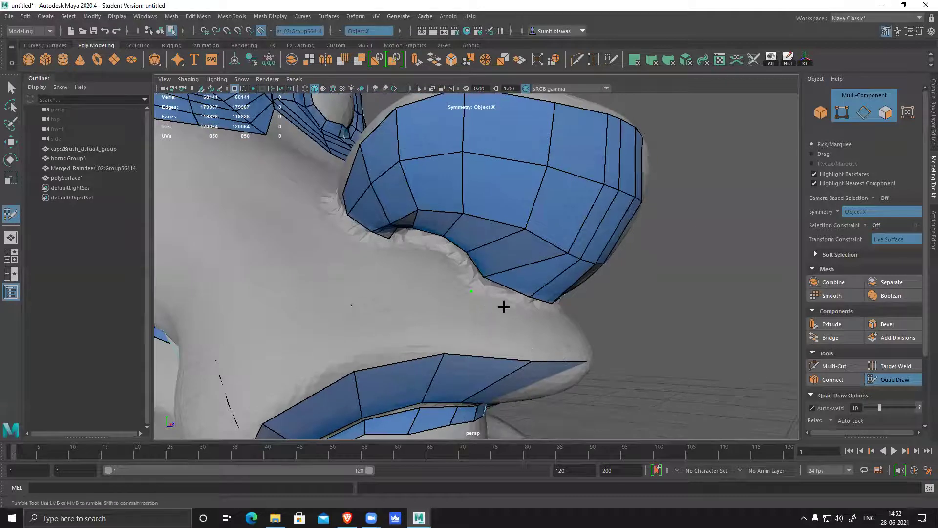
pyautogui.keyDown('shift'); pyautogui.click(489, 299); pyautogui.keyUp('shift')
pyautogui.keyDown('alt'); pyautogui.moveTo(545, 315); pyautogui.dragTo(555, 314); pyautogui.keyUp('alt')
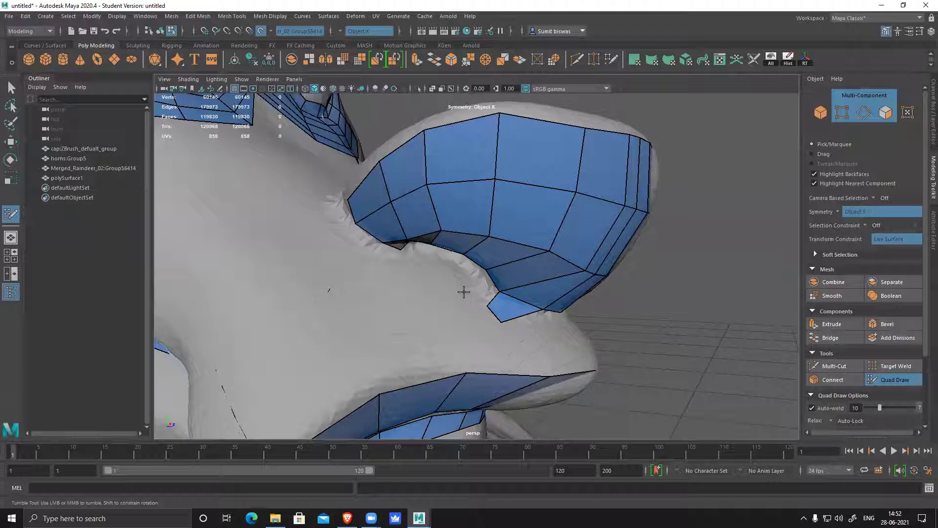
# - Continue the strip with four more quads along the nostril hollow's lower rim until it joins the rear of the nose mesh
pyautogui.moveTo(499, 316); pyautogui.dragTo(444, 285)
pyautogui.keyDown('shift'); pyautogui.click(480, 308); pyautogui.keyUp('shift')
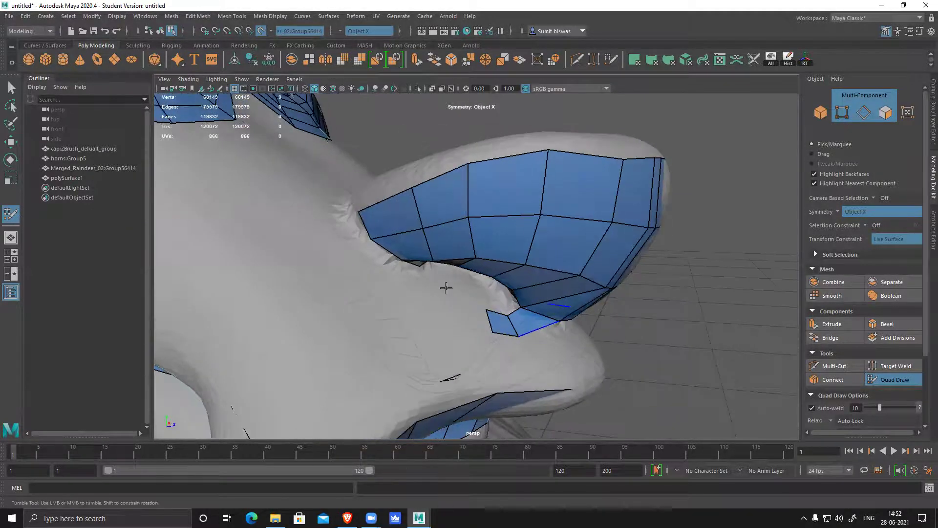
pyautogui.keyDown('shift'); pyautogui.click(463, 318); pyautogui.keyUp('shift')
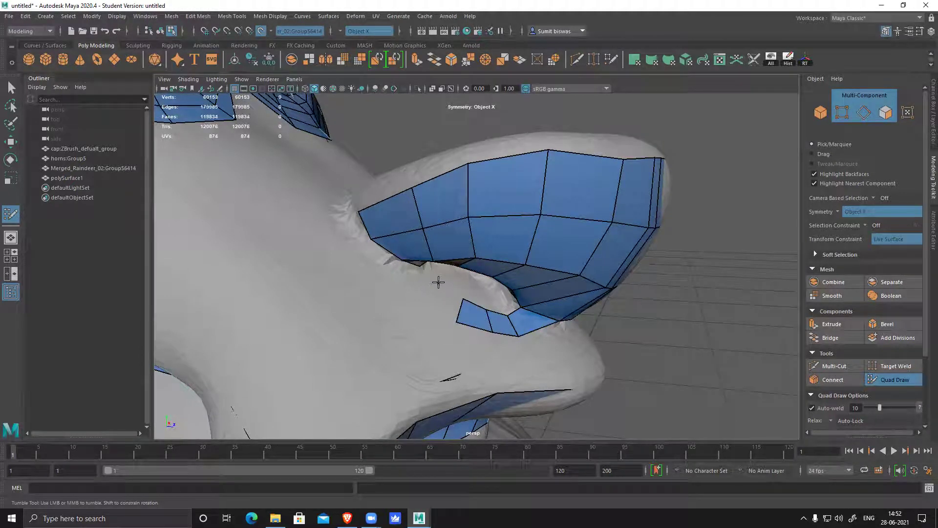
pyautogui.click(420, 292)
pyautogui.keyDown('shift'); pyautogui.click(442, 293); pyautogui.keyUp('shift')
pyautogui.moveTo(410, 283)
pyautogui.keyDown('alt'); pyautogui.mouseDown()
pyautogui.moveTo(409, 272)
pyautogui.moveTo(469, 294)
pyautogui.moveTo(405, 296)
pyautogui.mouseUp(); pyautogui.keyUp('alt')
pyautogui.keyDown('shift'); pyautogui.click(414, 263); pyautogui.keyUp('shift')
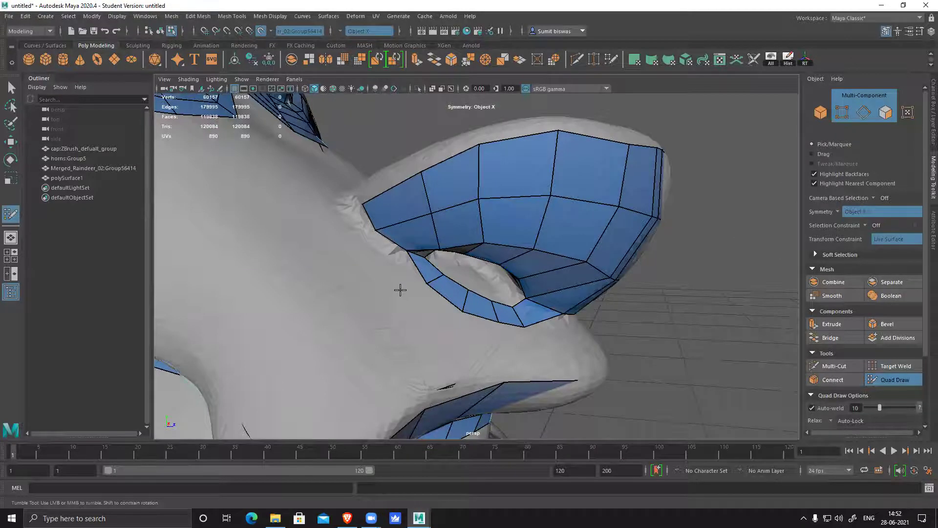
# - Add a second, outer row of four quads around the lower nostril strip, working from the rear of the nose forward
pyautogui.click(400, 290)
pyautogui.keyDown('shift'); pyautogui.click(405, 271); pyautogui.keyUp('shift')
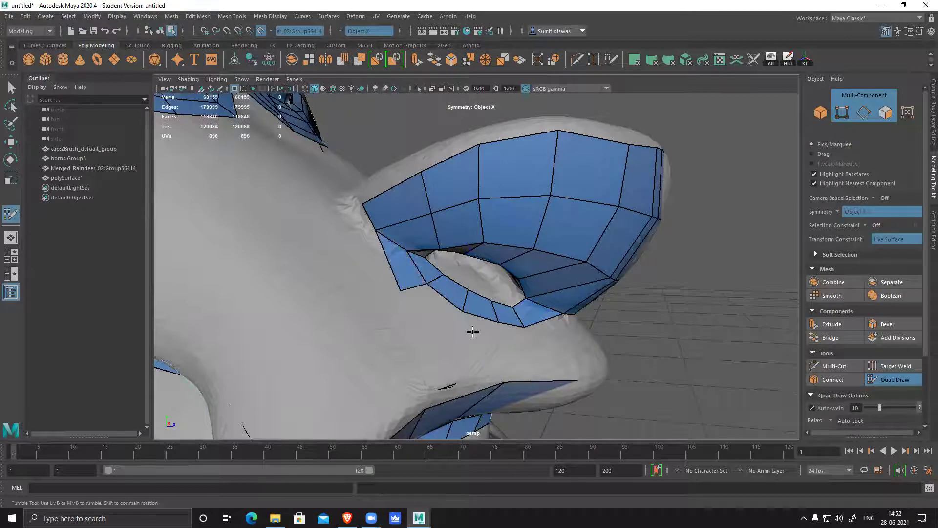
pyautogui.click(440, 337)
pyautogui.keyDown('shift'); pyautogui.click(430, 308); pyautogui.keyUp('shift')
pyautogui.click(495, 350)
pyautogui.keyDown('shift'); pyautogui.click(481, 333); pyautogui.keyUp('shift')
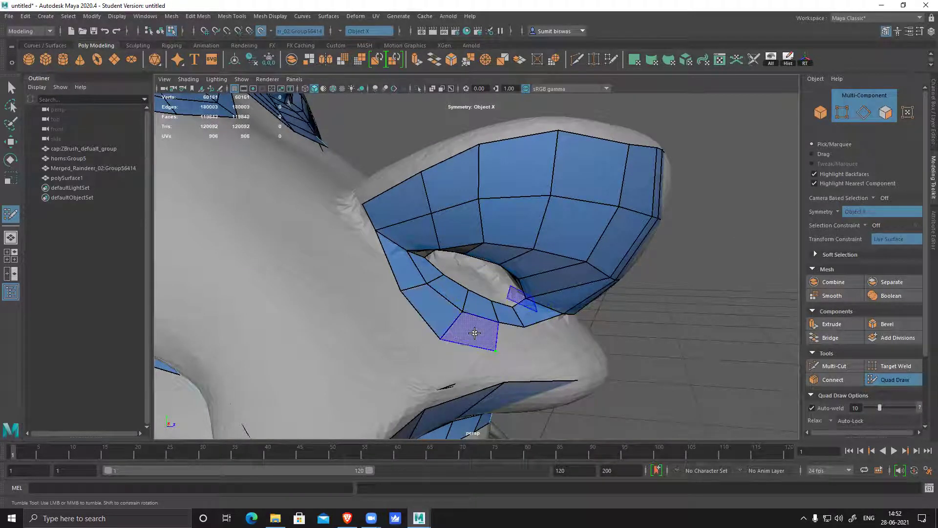
pyautogui.click(525, 351)
pyautogui.keyDown('shift'); pyautogui.click(509, 337); pyautogui.keyUp('shift')
# - Extend the outer nostril row beneath the front of the nose to join both sides at the centre
pyautogui.click(567, 348)
pyautogui.keyDown('shift'); pyautogui.click(581, 342); pyautogui.keyUp('shift')
pyautogui.keyDown('alt'); pyautogui.moveTo(580, 341); pyautogui.dragTo(456, 332); pyautogui.keyUp('alt')
pyautogui.click(442, 340)
pyautogui.keyDown('shift'); pyautogui.click(415, 327); pyautogui.keyUp('shift')
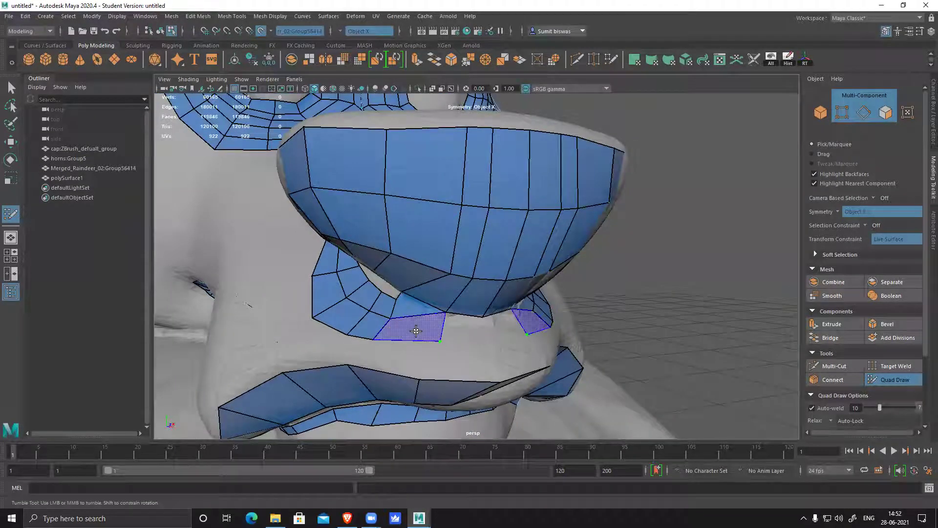
pyautogui.keyDown('shift'); pyautogui.click(469, 327); pyautogui.keyUp('shift')
# - Relax the quads across the front of the nose to even out their spacing
pyautogui.keyDown('alt'); pyautogui.moveTo(470, 327); pyautogui.dragTo(503, 273); pyautogui.keyUp('alt')
pyautogui.moveTo(469, 239)
pyautogui.keyDown('shift'); pyautogui.mouseDown()
pyautogui.moveTo(476, 243)
pyautogui.moveTo(481, 223)
pyautogui.moveTo(467, 240)
pyautogui.moveTo(484, 266)
pyautogui.moveTo(511, 246)
pyautogui.moveTo(447, 255)
pyautogui.mouseUp(); pyautogui.keyUp('shift')
pyautogui.moveTo(514, 247)
pyautogui.keyDown('alt'); pyautogui.mouseDown()
pyautogui.moveTo(486, 266)
pyautogui.moveTo(406, 257)
pyautogui.moveTo(508, 254)
pyautogui.mouseUp(); pyautogui.keyUp('alt')
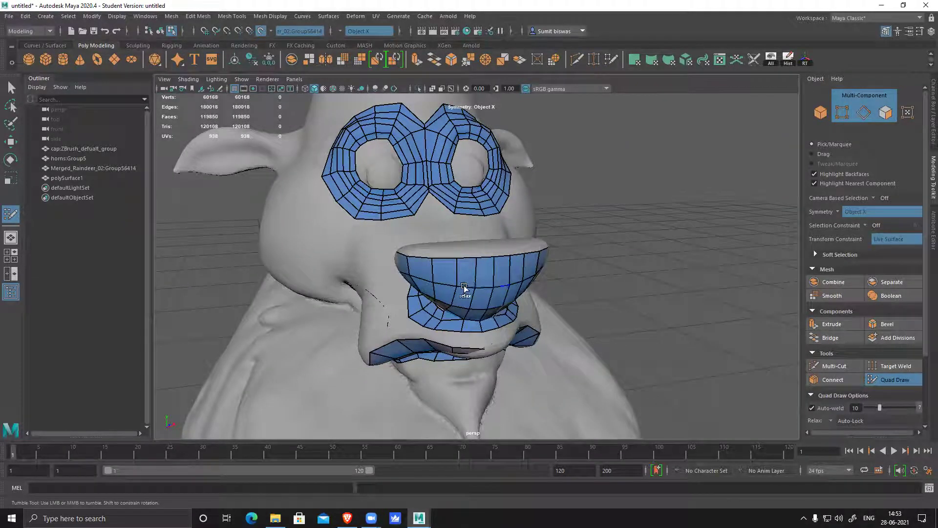
# - Add mirrored quads beside the centre line below the nose row, reaching towards the upper lip
pyautogui.keyDown('alt'); pyautogui.moveTo(463, 283); pyautogui.dragTo(496, 261); pyautogui.keyUp('alt')
pyautogui.keyDown('alt'); pyautogui.moveTo(583, 308); pyautogui.dragTo(461, 276); pyautogui.keyUp('alt')
pyautogui.keyDown('alt'); pyautogui.moveTo(461, 277); pyautogui.dragTo(485, 304, button='right'); pyautogui.keyUp('alt')
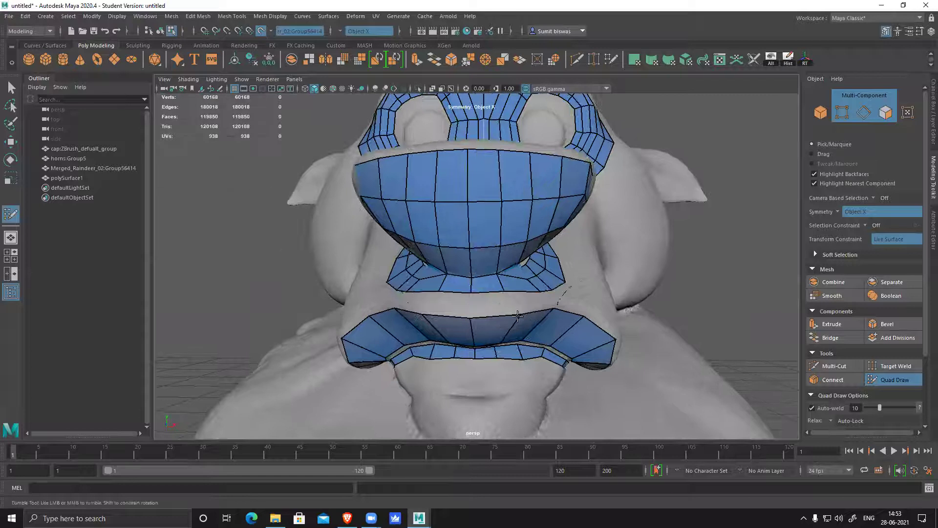
pyautogui.keyDown('alt'); pyautogui.moveTo(485, 304); pyautogui.dragTo(488, 344); pyautogui.keyUp('alt')
pyautogui.keyDown('alt'); pyautogui.moveTo(551, 335); pyautogui.dragTo(464, 283); pyautogui.keyUp('alt')
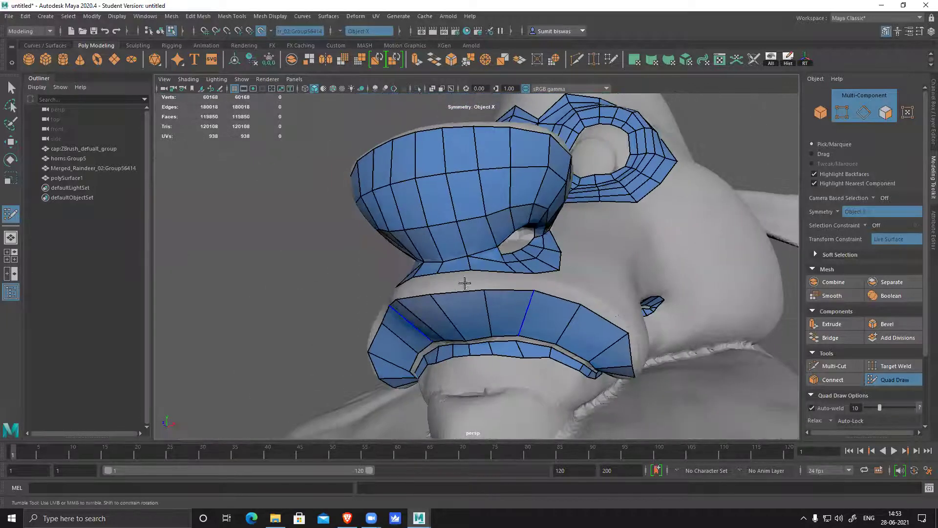
pyautogui.click(477, 278)
pyautogui.keyDown('alt'); pyautogui.moveTo(528, 317); pyautogui.dragTo(463, 318); pyautogui.keyUp('alt')
pyautogui.keyDown('shift'); pyautogui.click(471, 320); pyautogui.keyUp('shift')
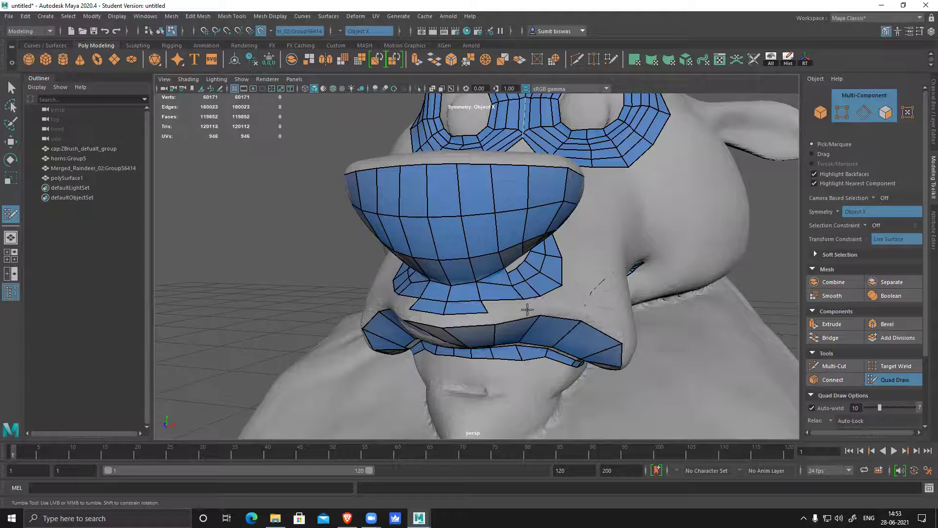
# - Examine the gap between nose and upper lip, the muzzle and the eye loops from several angles
pyautogui.keyDown('alt'); pyautogui.moveTo(534, 314); pyautogui.dragTo(499, 314); pyautogui.keyUp('alt')
pyautogui.keyDown('alt'); pyautogui.moveTo(499, 314); pyautogui.dragTo(577, 348, button='right'); pyautogui.keyUp('alt')
pyautogui.keyDown('alt'); pyautogui.moveTo(578, 342); pyautogui.dragTo(577, 336, button='middle'); pyautogui.keyUp('alt')
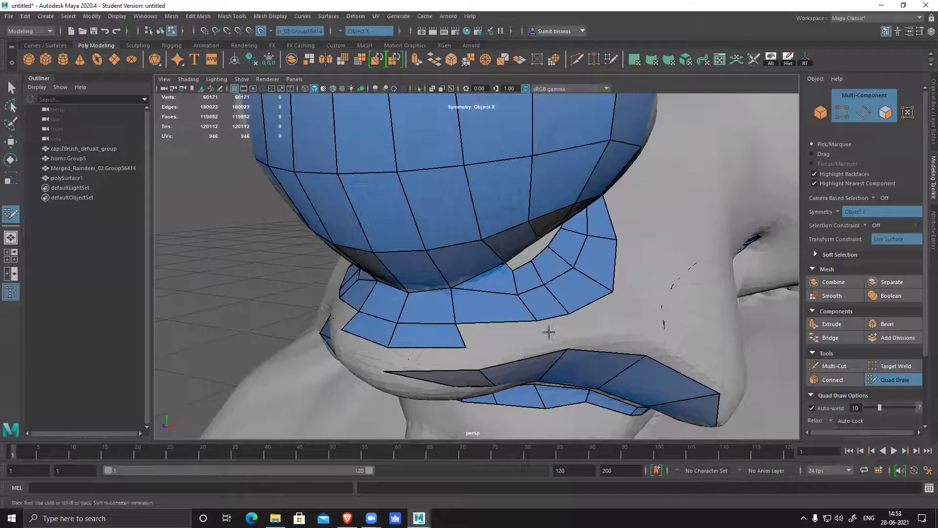
pyautogui.scroll(-5, 524, 329)
pyautogui.keyDown('alt'); pyautogui.moveTo(523, 329); pyautogui.dragTo(556, 275); pyautogui.keyUp('alt')
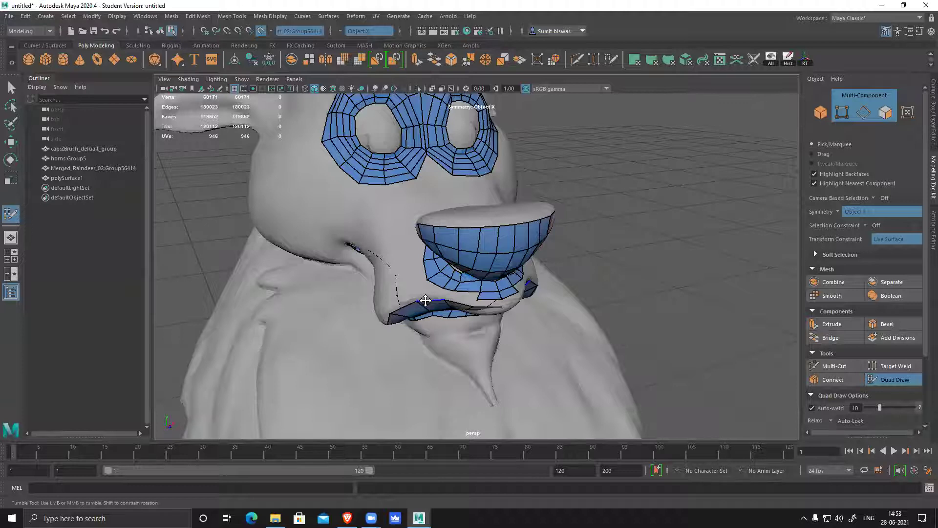
pyautogui.keyDown('alt'); pyautogui.moveTo(393, 191); pyautogui.dragTo(427, 240); pyautogui.keyUp('alt')
pyautogui.scroll(5, 429, 274)
pyautogui.scroll(-7, 429, 297)
# - Add a strip of three quads from the outer edge of the eye loops back towards the ear
pyautogui.keyDown('alt'); pyautogui.moveTo(391, 294); pyautogui.dragTo(450, 268); pyautogui.keyUp('alt')
pyautogui.keyDown('alt'); pyautogui.moveTo(450, 269); pyautogui.dragTo(437, 271, button='middle'); pyautogui.keyUp('alt')
pyautogui.scroll(2, 437, 271)
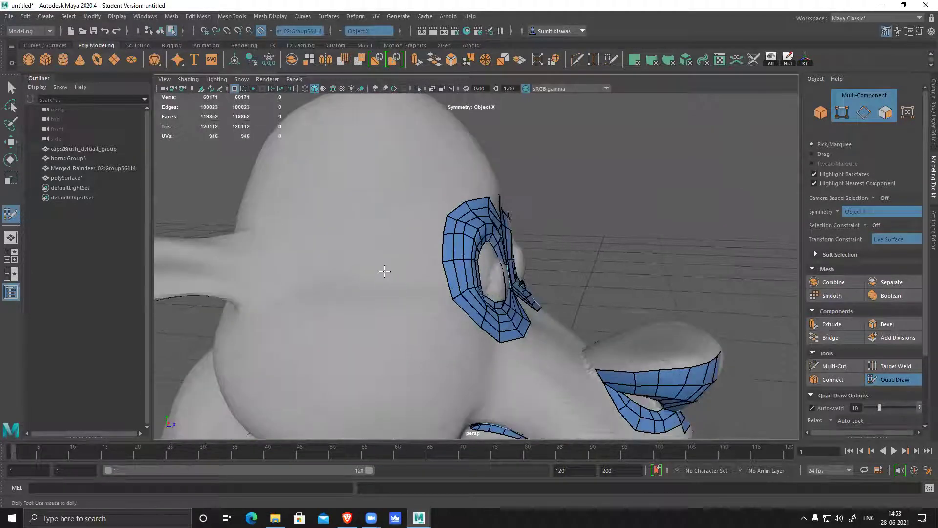
pyautogui.click(417, 306)
pyautogui.keyDown('shift'); pyautogui.click(370, 270); pyautogui.keyUp('shift')
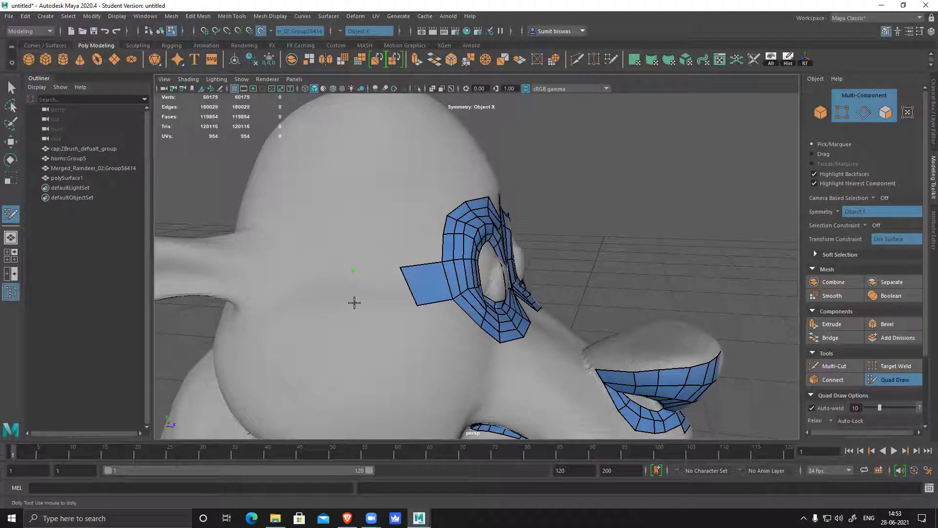
pyautogui.keyDown('shift'); pyautogui.click(335, 267); pyautogui.keyUp('shift')
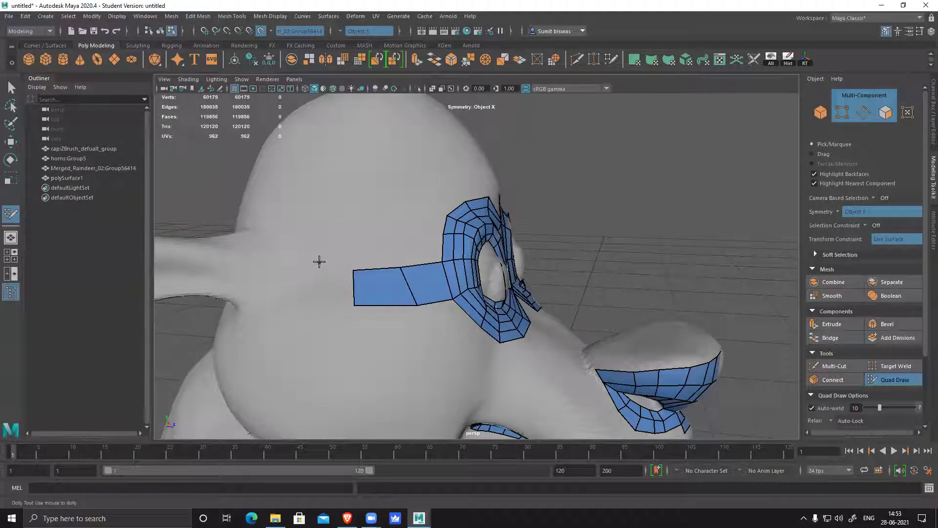
pyautogui.click(315, 302)
pyautogui.keyDown('shift'); pyautogui.click(334, 282); pyautogui.keyUp('shift')
# - Add a strip of two quads from the top of the eye loops up onto the forehead
pyautogui.keyDown('alt'); pyautogui.moveTo(367, 309); pyautogui.dragTo(346, 287); pyautogui.keyUp('alt')
pyautogui.keyDown('alt'); pyautogui.moveTo(346, 286); pyautogui.dragTo(358, 278, button='middle'); pyautogui.keyUp('alt')
pyautogui.keyDown('alt'); pyautogui.moveTo(358, 277); pyautogui.dragTo(440, 230); pyautogui.keyUp('alt')
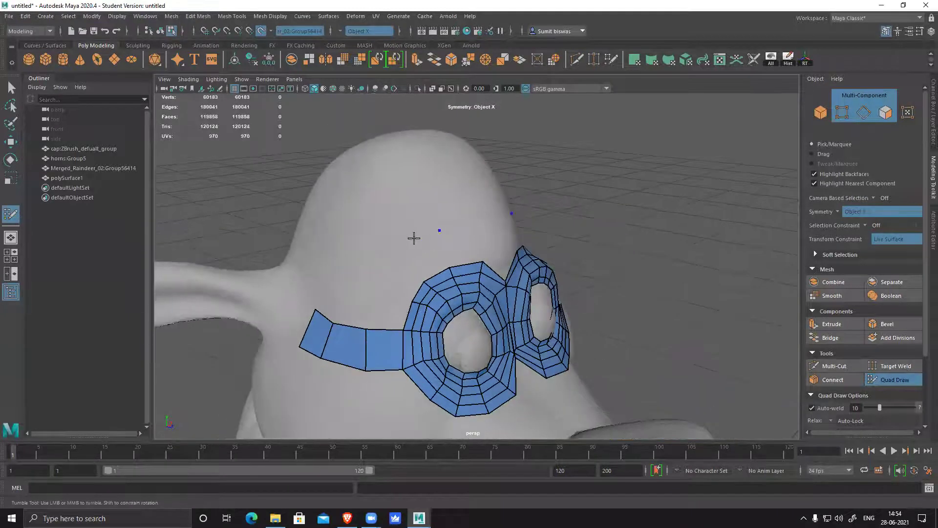
pyautogui.keyDown('shift'); pyautogui.click(425, 247); pyautogui.keyUp('shift')
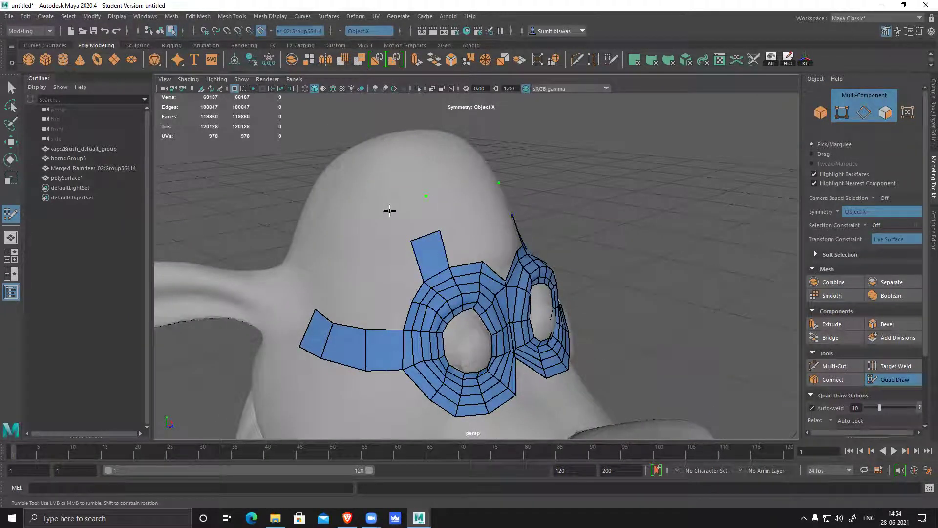
pyautogui.keyDown('shift'); pyautogui.click(418, 215); pyautogui.keyUp('shift')
pyautogui.keyDown('alt'); pyautogui.moveTo(418, 215); pyautogui.dragTo(415, 254, button='middle'); pyautogui.keyUp('alt')
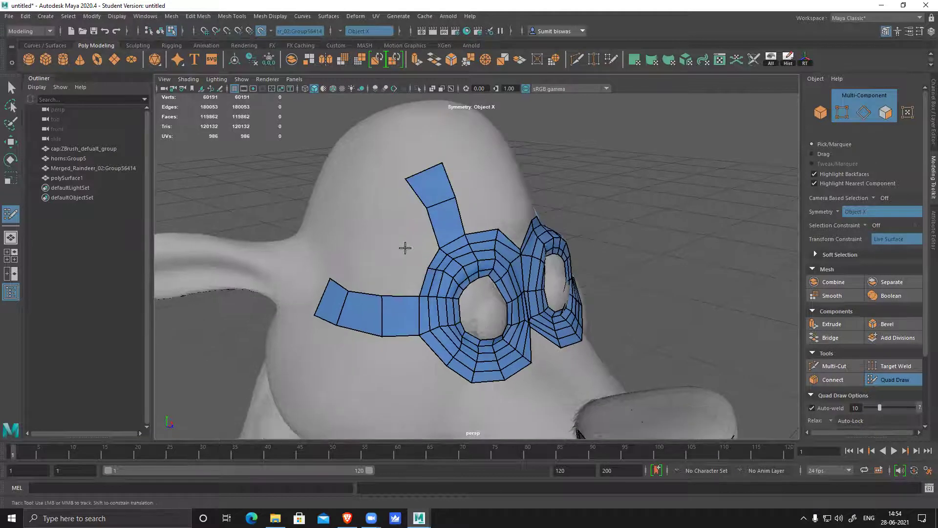
# - Fill the corner between the forehead and ear strips with two quads along the outer eye loop
pyautogui.click(406, 249)
pyautogui.keyDown('shift'); pyautogui.click(420, 239); pyautogui.keyUp('shift')
pyautogui.click(399, 275)
pyautogui.keyDown('shift'); pyautogui.click(404, 276); pyautogui.keyUp('shift')
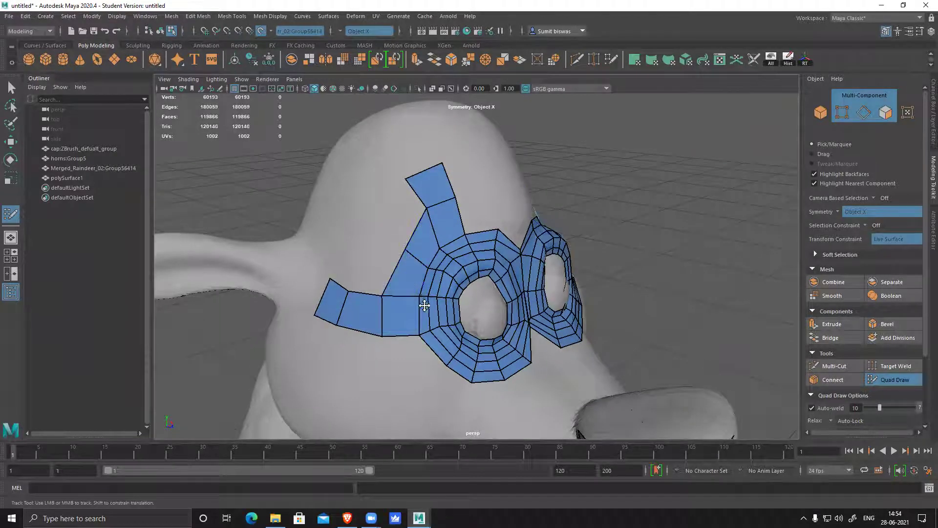
# - Extend the temple patch with three quads behind the filled corner, between the forehead and ear strips
pyautogui.keyDown('alt'); pyautogui.moveTo(403, 276); pyautogui.dragTo(433, 233, button='middle'); pyautogui.keyUp('alt')
pyautogui.keyDown('alt'); pyautogui.moveTo(432, 233); pyautogui.dragTo(440, 212); pyautogui.keyUp('alt')
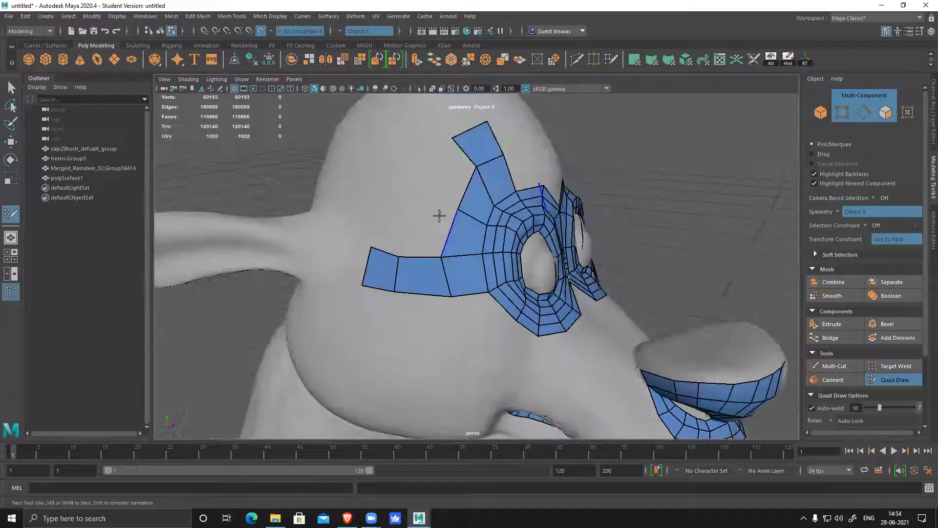
pyautogui.keyDown('shift'); pyautogui.click(430, 217); pyautogui.keyUp('shift')
pyautogui.keyDown('shift'); pyautogui.click(443, 174); pyautogui.keyUp('shift')
pyautogui.keyDown('alt'); pyautogui.moveTo(428, 356); pyautogui.dragTo(451, 303, button='middle'); pyautogui.keyUp('alt')
pyautogui.click(410, 132)
pyautogui.keyDown('shift'); pyautogui.click(415, 175); pyautogui.keyUp('shift')
pyautogui.keyDown('ctrl'); pyautogui.click(429, 239); pyautogui.keyUp('ctrl')
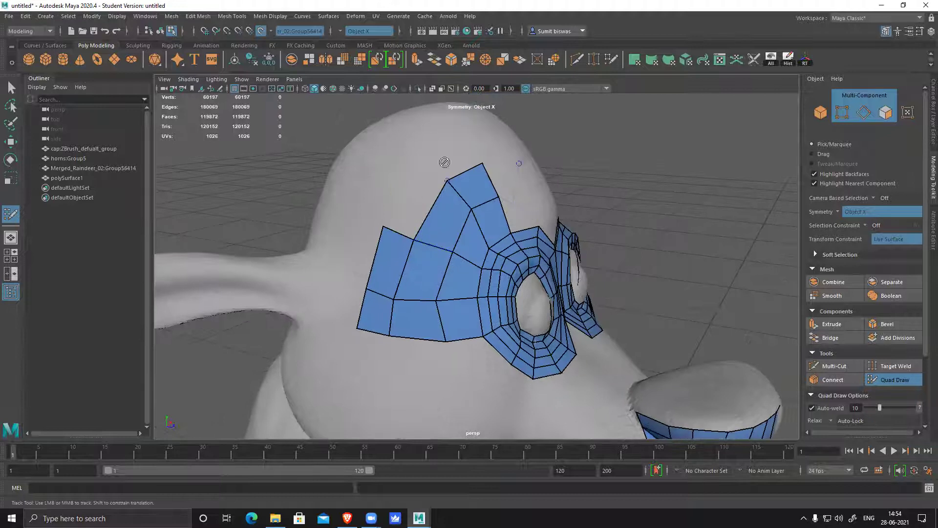
# - Add two more quads along the upper rear edge of the temple patch
pyautogui.click(462, 140)
pyautogui.keyDown('shift'); pyautogui.click(446, 161); pyautogui.keyUp('shift')
pyautogui.keyDown('shift'); pyautogui.click(416, 191); pyautogui.keyUp('shift')
# - Build a strip of five quads from the rear of the temple patch down the cheek to its lower edge
pyautogui.keyDown('alt'); pyautogui.moveTo(433, 426); pyautogui.dragTo(438, 287, button='middle'); pyautogui.keyUp('alt')
pyautogui.keyDown('alt'); pyautogui.moveTo(378, 227); pyautogui.dragTo(382, 253); pyautogui.keyUp('alt')
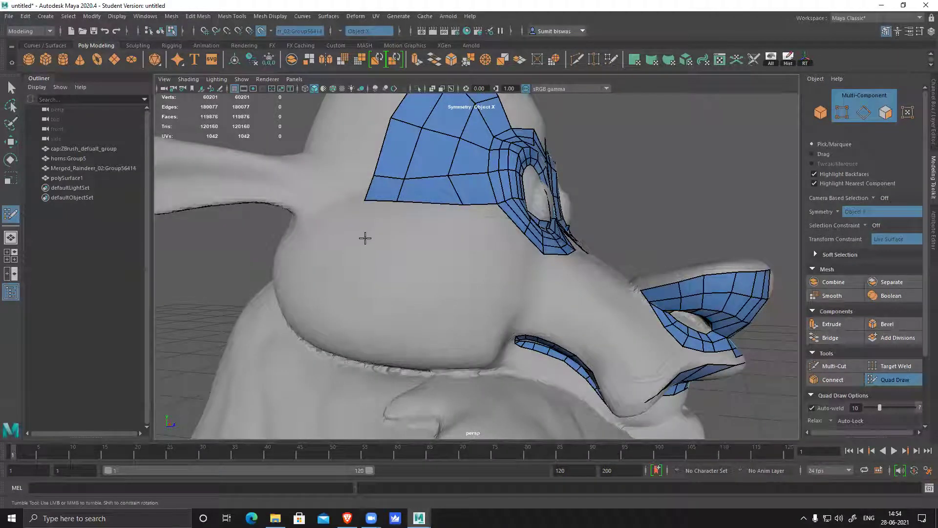
pyautogui.keyDown('shift'); pyautogui.click(382, 275); pyautogui.keyUp('shift')
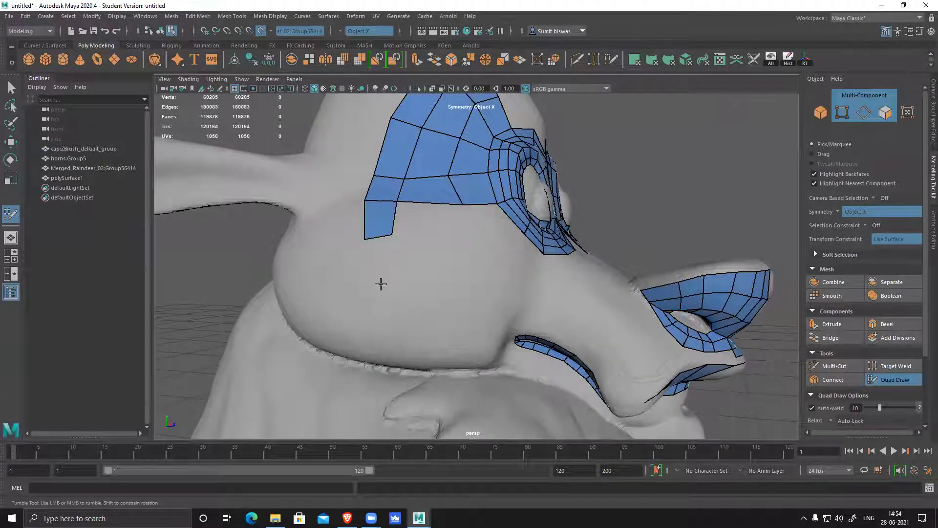
pyautogui.keyDown('shift'); pyautogui.click(391, 274); pyautogui.keyUp('shift')
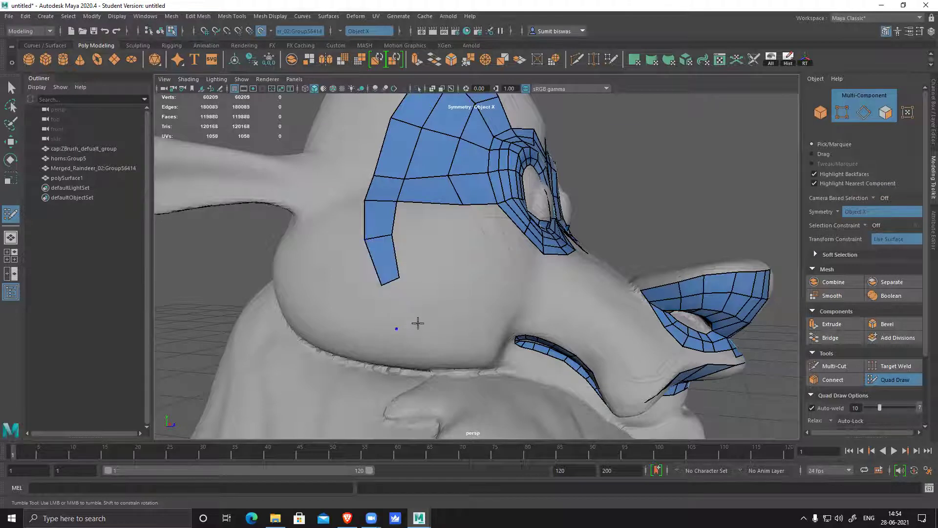
pyautogui.keyDown('shift'); pyautogui.click(401, 291); pyautogui.keyUp('shift')
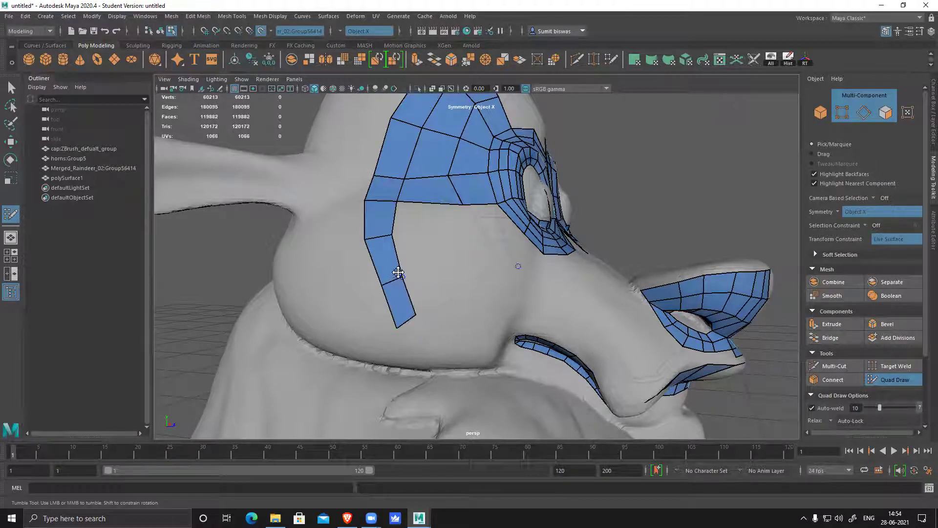
pyautogui.keyDown('alt'); pyautogui.moveTo(380, 288); pyautogui.dragTo(427, 316, button='middle'); pyautogui.keyUp('alt')
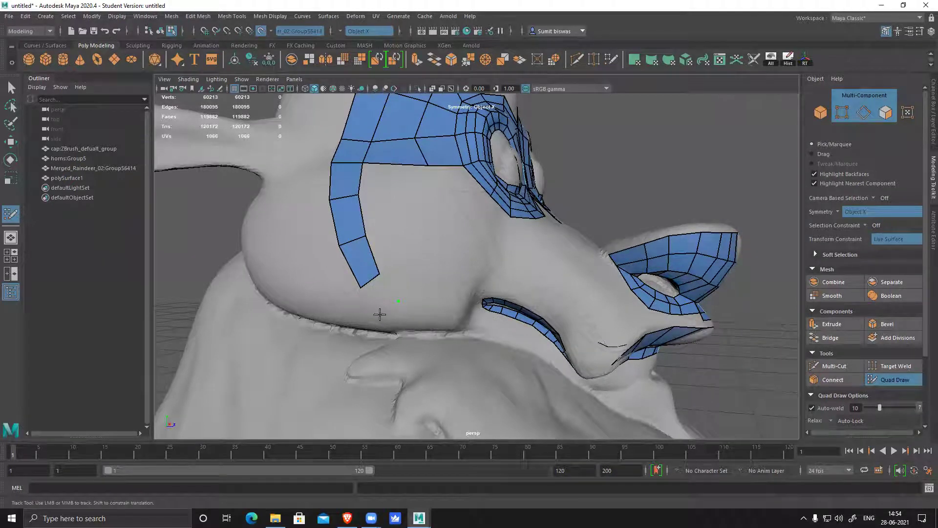
pyautogui.keyDown('shift'); pyautogui.click(377, 291); pyautogui.keyUp('shift')
pyautogui.keyDown('alt'); pyautogui.moveTo(378, 294); pyautogui.dragTo(391, 313); pyautogui.keyUp('alt')
pyautogui.keyDown('alt'); pyautogui.moveTo(391, 313); pyautogui.dragTo(421, 329, button='right'); pyautogui.keyUp('alt')
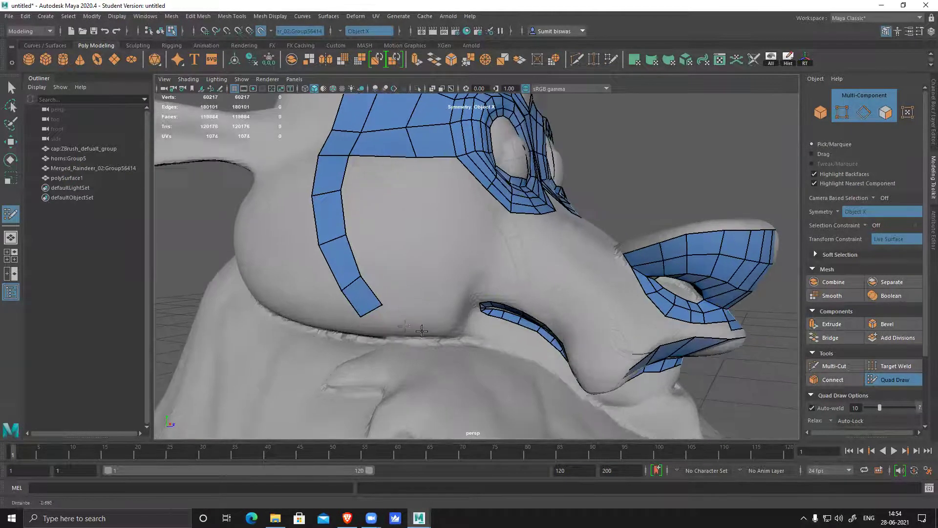
pyautogui.keyDown('shift'); pyautogui.click(383, 336); pyautogui.keyUp('shift')
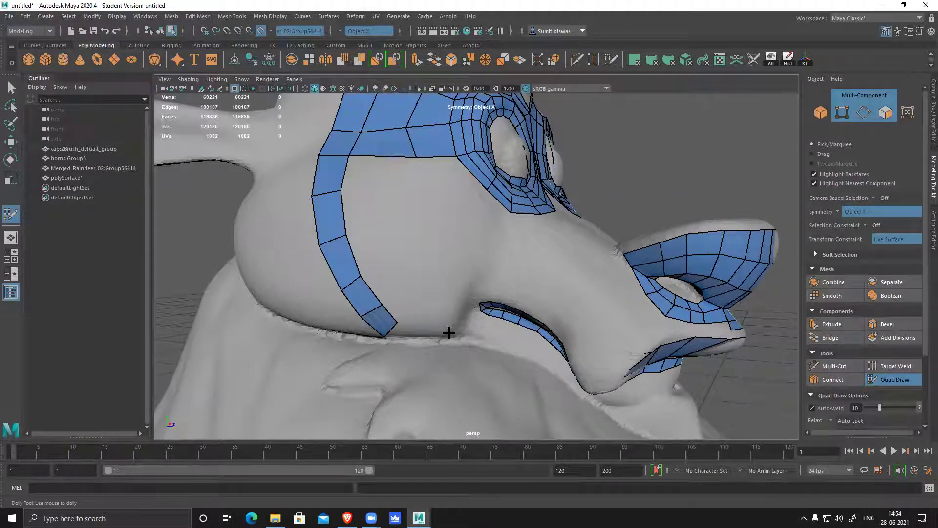
# - Continue the cheek strip forward along the cheek's lower edge with four quads towards the mouth corner
pyautogui.scroll(5, 449, 333)
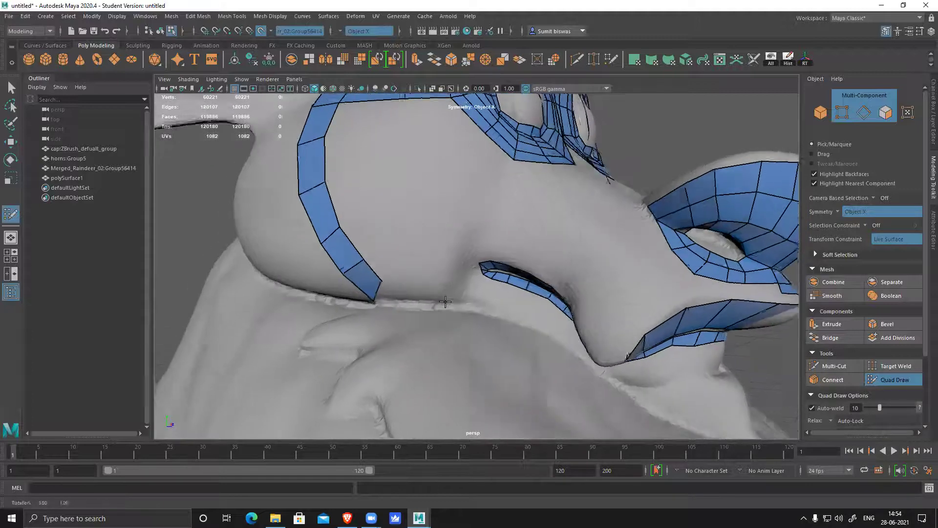
pyautogui.keyDown('alt'); pyautogui.moveTo(445, 301); pyautogui.dragTo(438, 307); pyautogui.keyUp('alt')
pyautogui.keyDown('alt'); pyautogui.moveTo(476, 325); pyautogui.dragTo(413, 294, button='right'); pyautogui.keyUp('alt')
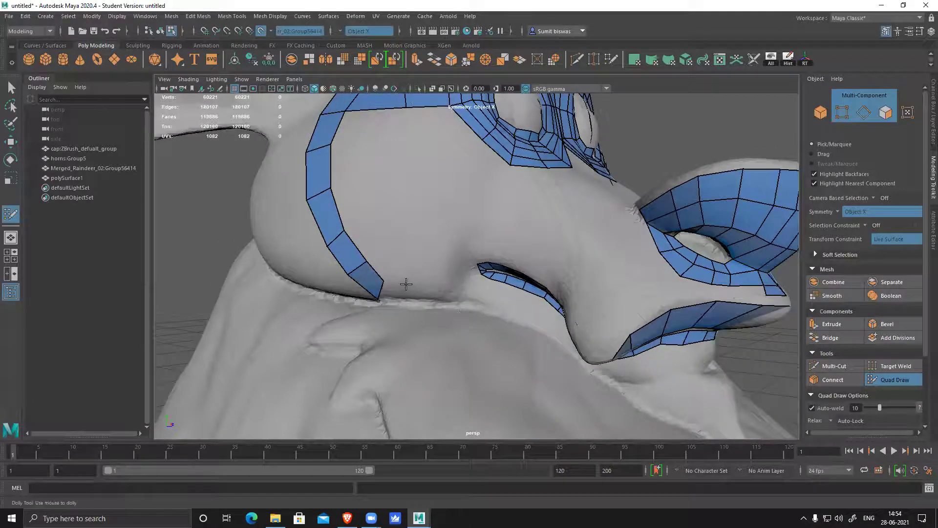
pyautogui.click(408, 299)
pyautogui.keyDown('shift'); pyautogui.click(395, 293); pyautogui.keyUp('shift')
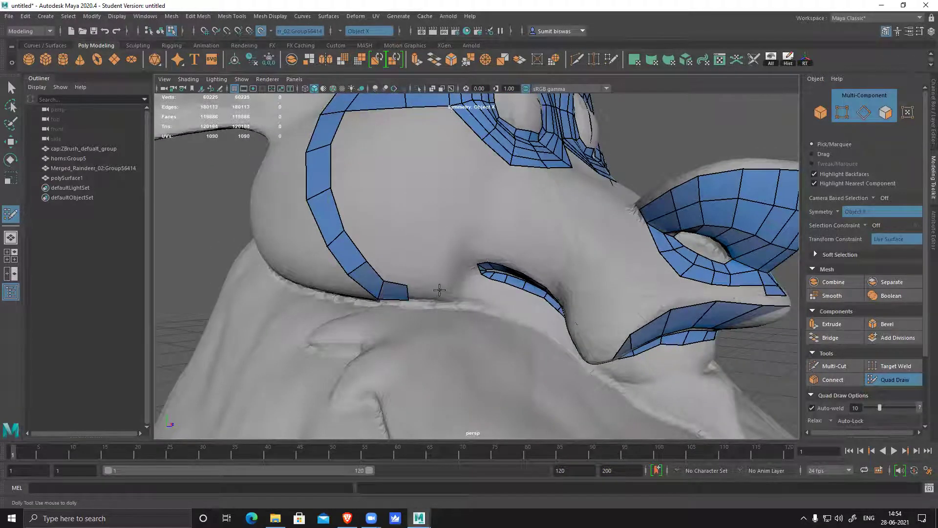
pyautogui.keyDown('shift'); pyautogui.click(424, 294); pyautogui.keyUp('shift')
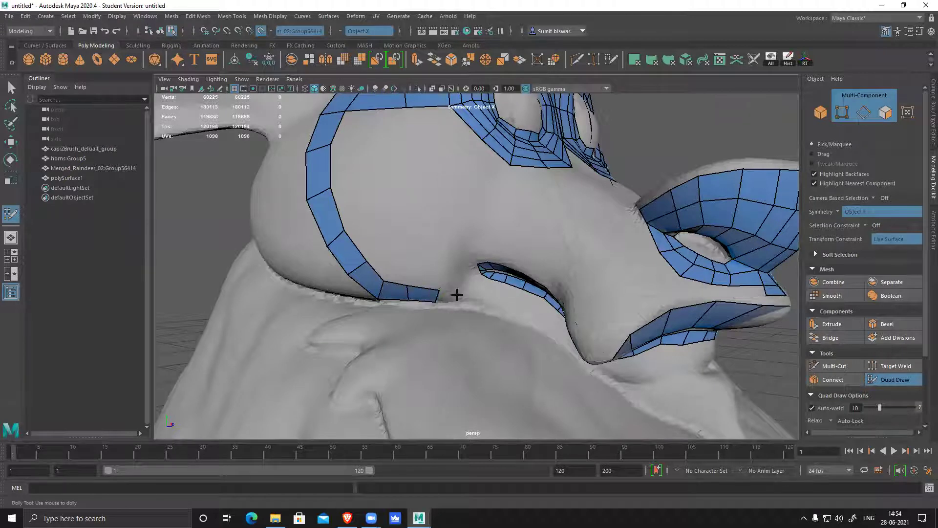
pyautogui.keyDown('shift'); pyautogui.click(447, 299); pyautogui.keyUp('shift')
pyautogui.keyDown('shift'); pyautogui.click(472, 303); pyautogui.keyUp('shift')
pyautogui.scroll(-5, 503, 354)
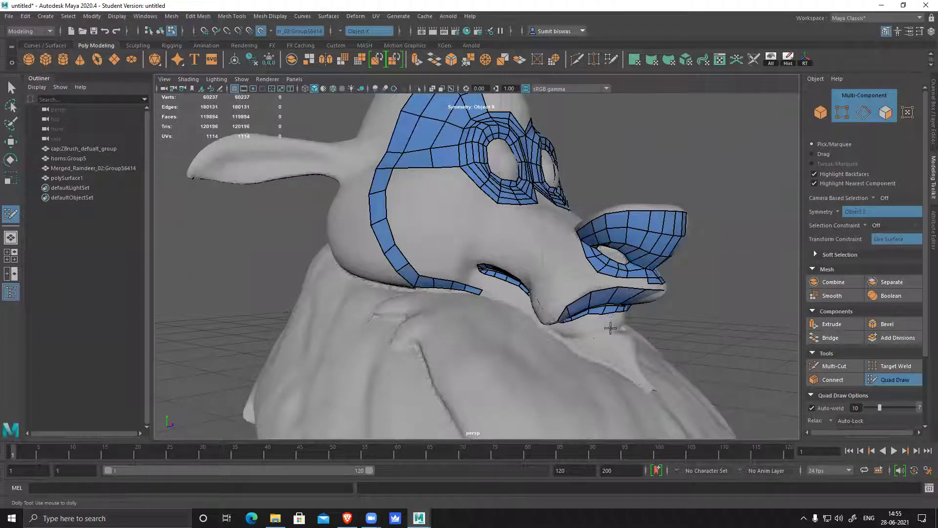
# - Extend the lower cheek strip forward with three quads running beneath the mouth corner
pyautogui.scroll(4, 610, 327)
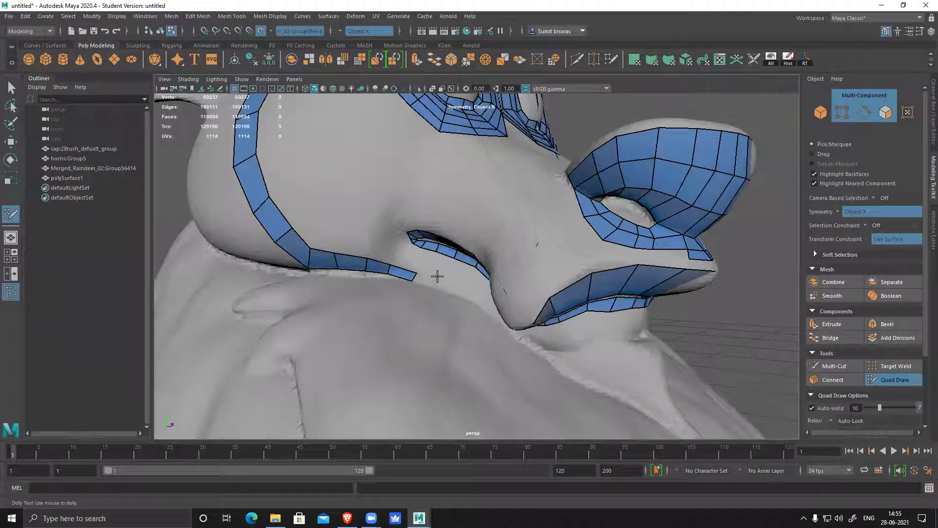
pyautogui.keyDown('shift'); pyautogui.click(430, 283); pyautogui.keyUp('shift')
pyautogui.keyDown('alt'); pyautogui.moveTo(469, 318); pyautogui.dragTo(479, 307); pyautogui.keyUp('alt')
pyautogui.click(465, 292)
pyautogui.keyDown('shift'); pyautogui.click(457, 285); pyautogui.keyUp('shift')
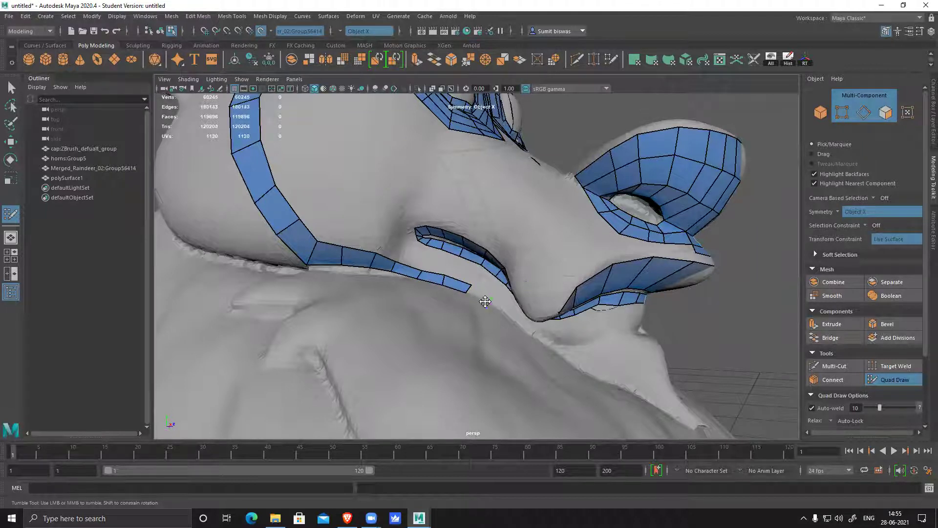
pyautogui.keyDown('shift'); pyautogui.click(480, 293); pyautogui.keyUp('shift')
# - Add a column of three quads along the inner edge of the forehead strip, above the eye loop
pyautogui.scroll(-10, 440, 317)
pyautogui.moveTo(442, 312)
pyautogui.keyDown('alt'); pyautogui.mouseDown()
pyautogui.moveTo(370, 313)
pyautogui.moveTo(442, 337)
pyautogui.mouseUp(); pyautogui.keyUp('alt')
pyautogui.keyDown('alt'); pyautogui.moveTo(442, 338); pyautogui.dragTo(436, 390, button='middle'); pyautogui.keyUp('alt')
pyautogui.keyDown('alt'); pyautogui.moveTo(437, 390); pyautogui.dragTo(578, 416, button='right'); pyautogui.keyUp('alt')
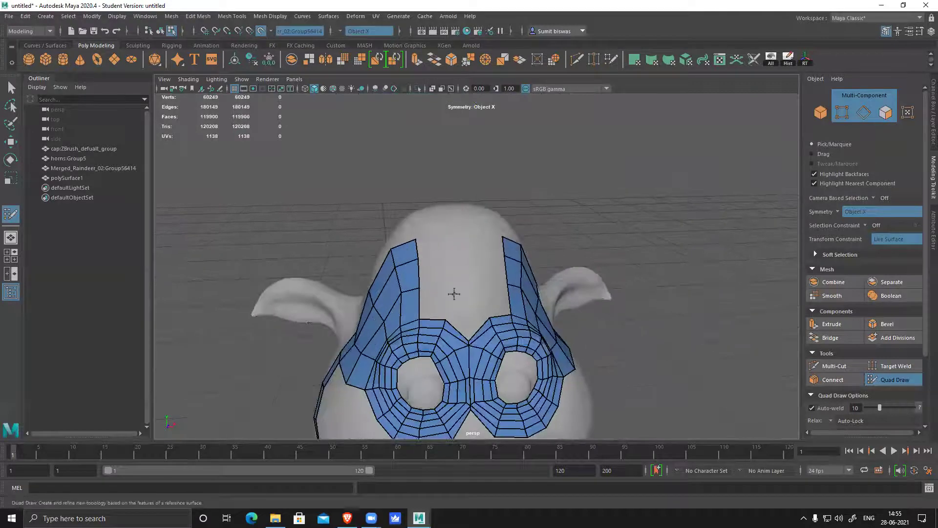
pyautogui.click(441, 236)
pyautogui.keyDown('shift'); pyautogui.click(430, 249); pyautogui.keyUp('shift')
pyautogui.keyDown('shift'); pyautogui.click(433, 272); pyautogui.keyUp('shift')
pyautogui.keyDown('shift'); pyautogui.click(435, 303); pyautogui.keyUp('shift')
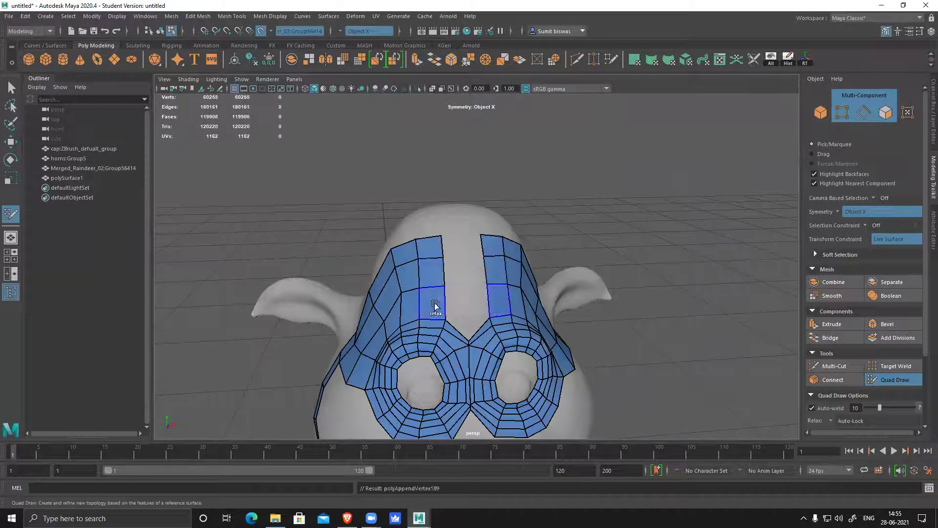
# - Leave Quad Draw, turn off the live surface and hide everything except the retopology mesh polySurface1
pyautogui.keyDown('alt'); pyautogui.moveTo(518, 332); pyautogui.dragTo(492, 334); pyautogui.keyUp('alt')
pyautogui.keyDown('alt'); pyautogui.moveTo(415, 380); pyautogui.dragTo(435, 283, button='middle'); pyautogui.keyUp('alt')
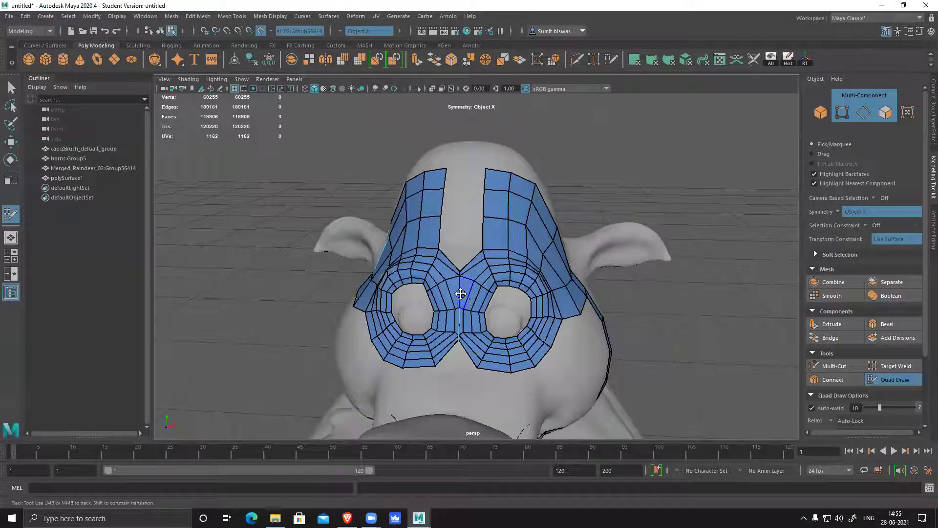
pyautogui.press('q')
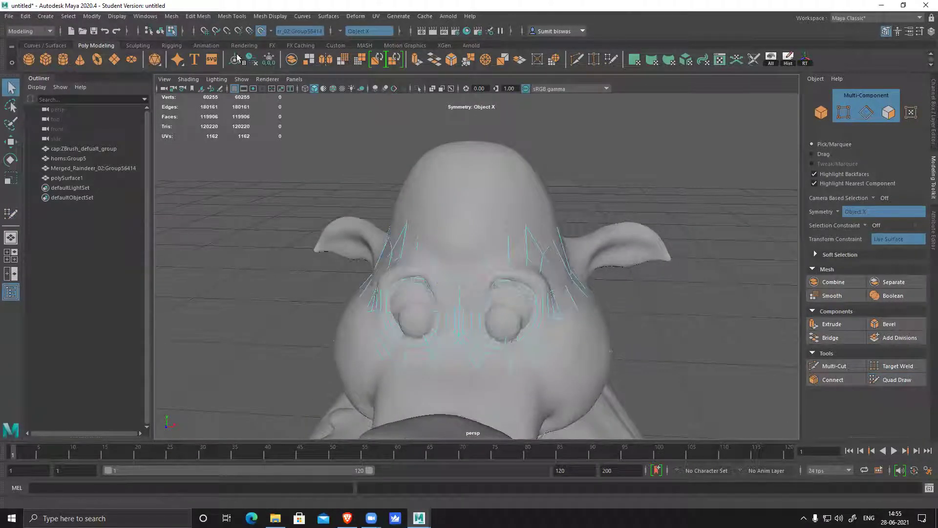
pyautogui.click(263, 33)
pyautogui.keyDown('alt'); pyautogui.moveTo(519, 252); pyautogui.dragTo(527, 178, button='middle'); pyautogui.keyUp('alt')
pyautogui.moveTo(532, 160); pyautogui.dragTo(673, 129, button='right')
pyautogui.hotkey('alt', 'h')
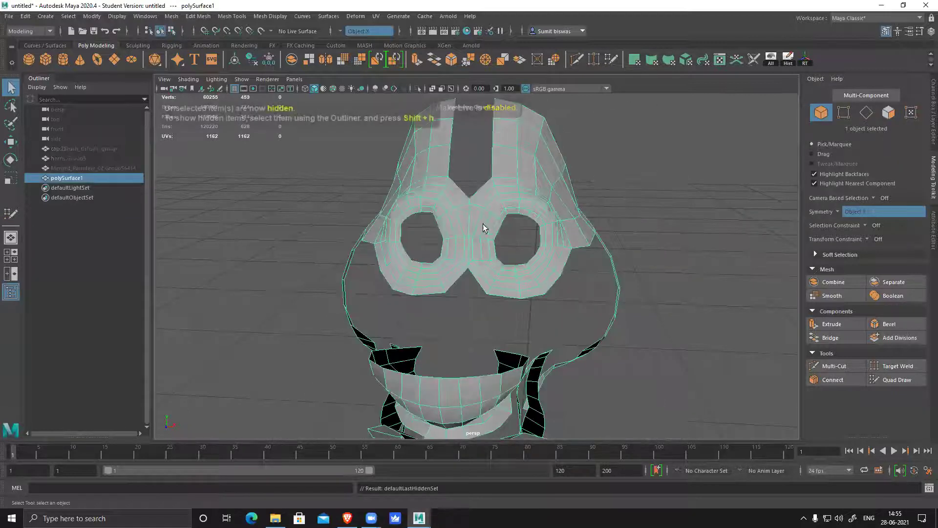
# - Merge the doubled centre vertices at the lower end of the bridge between the eyes
pyautogui.keyDown('alt'); pyautogui.moveTo(484, 225); pyautogui.dragTo(482, 250, button='middle'); pyautogui.keyUp('alt')
pyautogui.keyDown('alt'); pyautogui.moveTo(482, 251); pyautogui.dragTo(511, 279, button='right'); pyautogui.keyUp('alt')
pyautogui.keyDown('alt'); pyautogui.moveTo(485, 175); pyautogui.dragTo(492, 184, button='middle'); pyautogui.keyUp('alt')
pyautogui.moveTo(491, 182); pyautogui.dragTo(458, 185, button='right')
pyautogui.keyDown('alt'); pyautogui.moveTo(476, 312); pyautogui.dragTo(461, 360, button='right'); pyautogui.keyUp('alt')
pyautogui.scroll(-3, 462, 360)
pyautogui.moveTo(459, 312); pyautogui.dragTo(495, 329)
pyautogui.keyDown('shift'); pyautogui.moveTo(494, 329); pyautogui.dragTo(494, 228, button='right'); pyautogui.keyUp('shift')
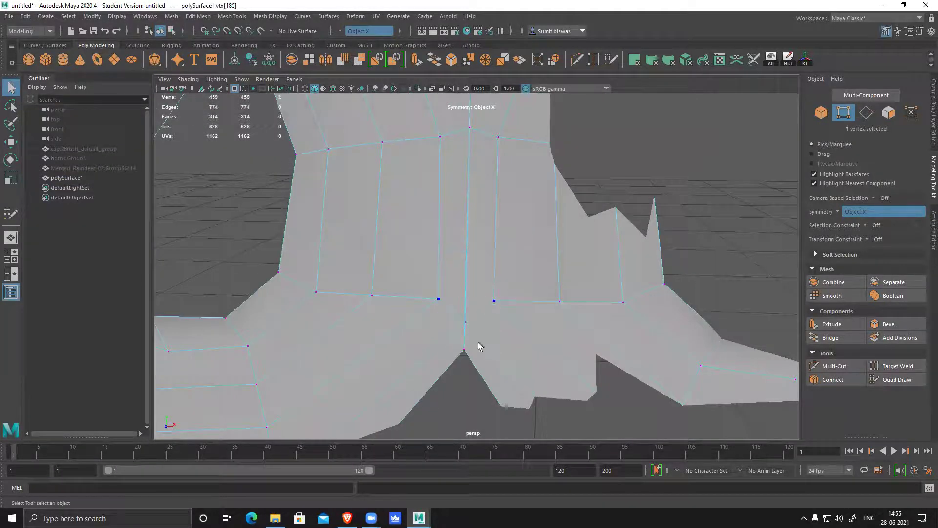
# - Delete the pair of stray faces on the centre line between the eye loops
pyautogui.moveTo(470, 163); pyautogui.dragTo(449, 207, button='right')
pyautogui.click(460, 207)
pyautogui.click(415, 272)
pyautogui.keyDown('shift'); pyautogui.click(427, 266); pyautogui.keyUp('shift')
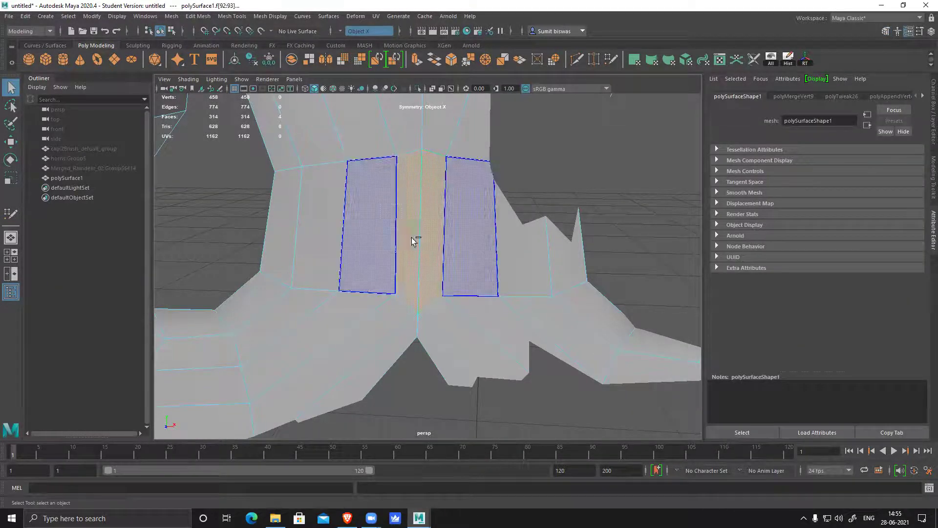
pyautogui.click(429, 248)
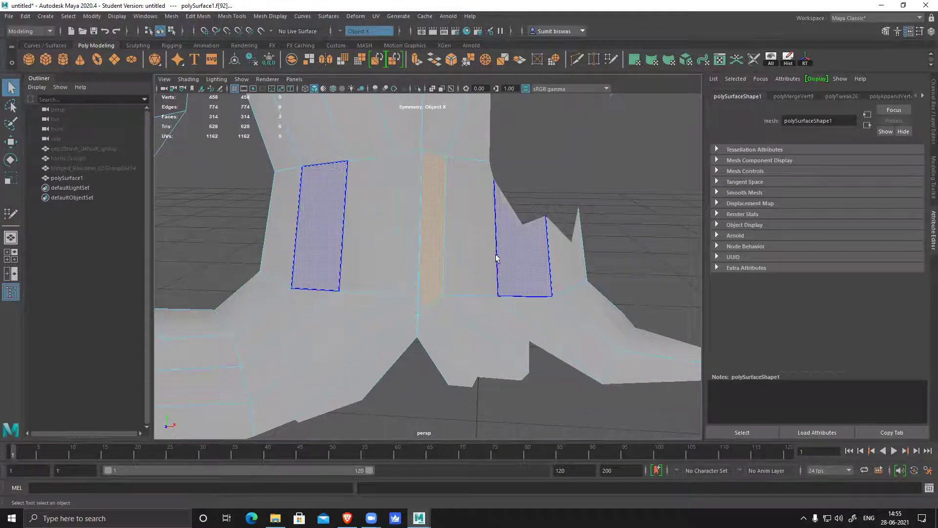
pyautogui.click(431, 257)
pyautogui.keyDown('shift'); pyautogui.click(435, 260); pyautogui.keyUp('shift')
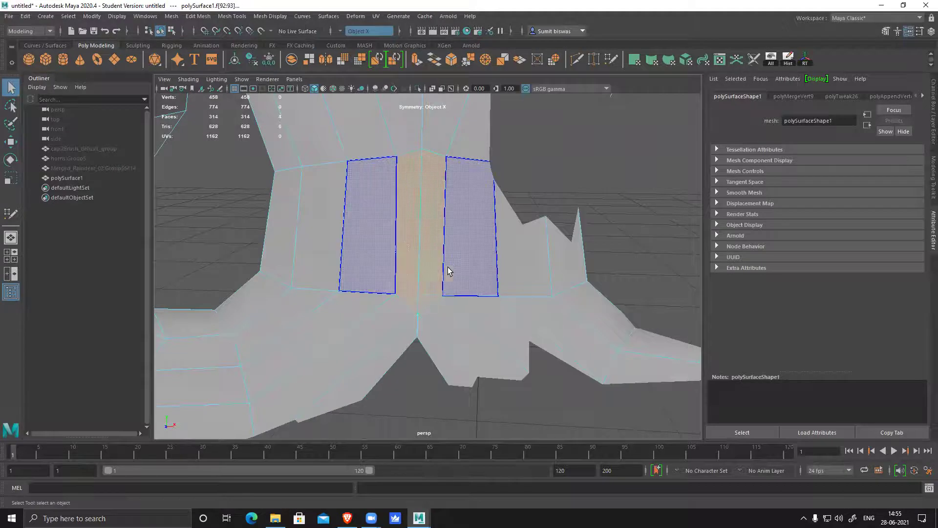
pyautogui.keyDown('alt'); pyautogui.moveTo(451, 261); pyautogui.dragTo(357, 302); pyautogui.keyUp('alt')
pyautogui.press('Delete')
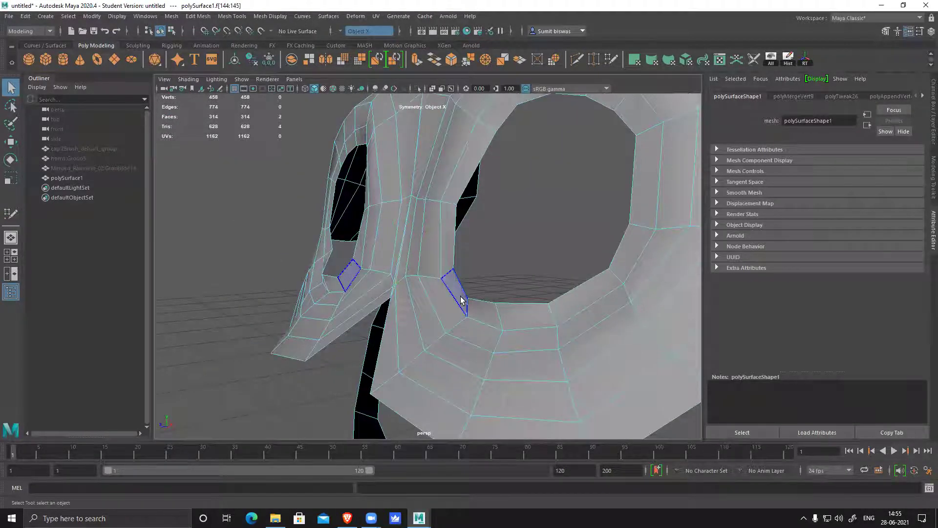
# - Merge the remaining centre vertices at the lower notch between the eye loops
pyautogui.moveTo(441, 166); pyautogui.dragTo(400, 168, button='right')
pyautogui.keyDown('alt'); pyautogui.moveTo(413, 301); pyautogui.dragTo(430, 296); pyautogui.keyUp('alt')
pyautogui.keyDown('shift'); pyautogui.moveTo(438, 297); pyautogui.dragTo(436, 146, button='right'); pyautogui.keyUp('shift')
# - Try to merge the centre vertices at the upper notch between the eye loops, and undo the merge
pyautogui.scroll(-5, 518, 291)
pyautogui.keyDown('alt'); pyautogui.moveTo(496, 277); pyautogui.dragTo(548, 284); pyautogui.keyUp('alt')
pyautogui.scroll(8, 470, 248)
pyautogui.scroll(-4, 470, 248)
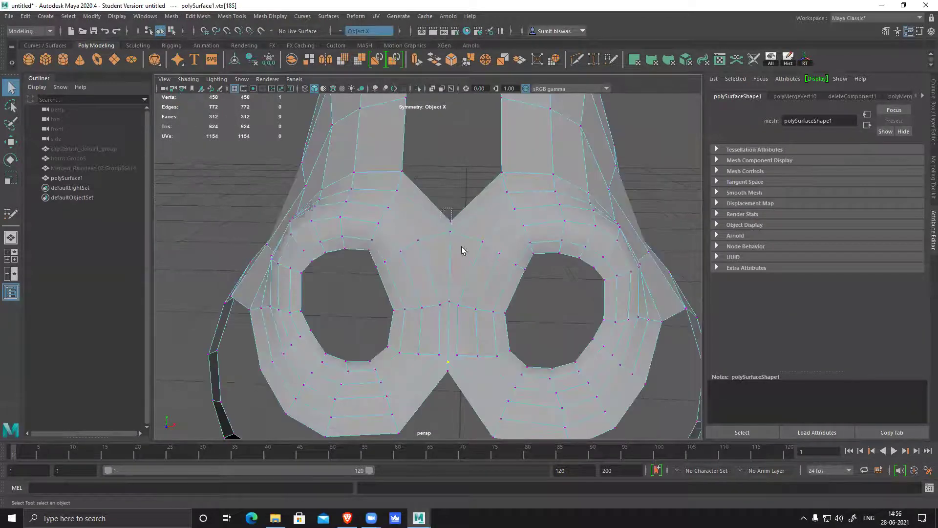
pyautogui.keyDown('shift'); pyautogui.moveTo(464, 271); pyautogui.dragTo(504, 129, button='right'); pyautogui.keyUp('shift')
pyautogui.scroll(-3, 545, 240)
pyautogui.rightClick(506, 165)
pyautogui.hotkey('ctrl', 'z')
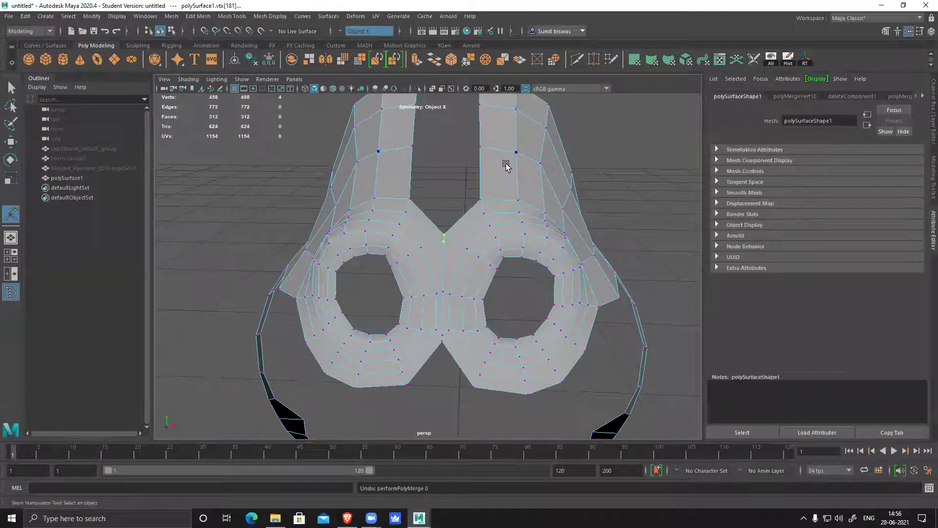
# - Merge the doubled centre-line vertices one group at a time, from the upper notch down the bridge between the eyes
pyautogui.scroll(2, 458, 250)
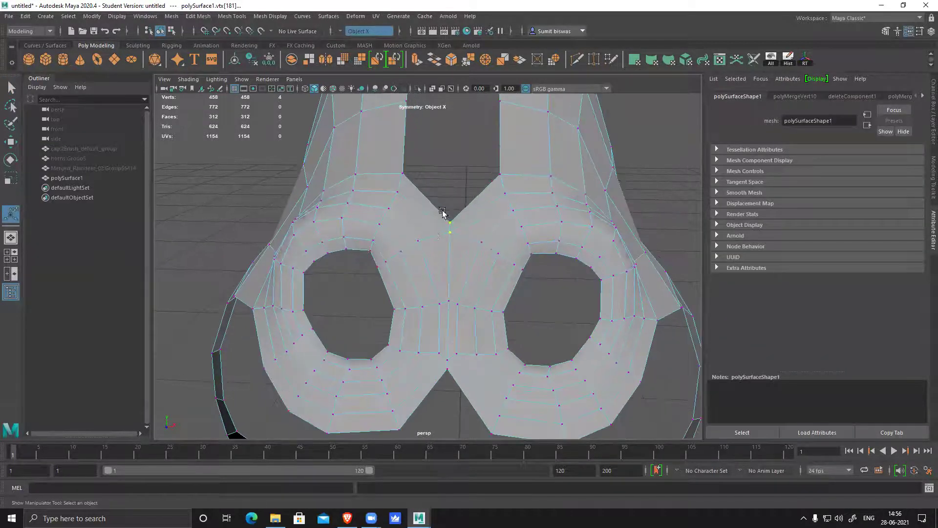
pyautogui.keyDown('shift'); pyautogui.moveTo(501, 251); pyautogui.dragTo(493, 127, button='right'); pyautogui.keyUp('shift')
pyautogui.moveTo(461, 240); pyautogui.dragTo(440, 228)
pyautogui.keyDown('shift'); pyautogui.moveTo(501, 250); pyautogui.dragTo(502, 140, button='right'); pyautogui.keyUp('shift')
pyautogui.keyDown('alt'); pyautogui.moveTo(450, 328); pyautogui.dragTo(450, 249, button='middle'); pyautogui.keyUp('alt')
pyautogui.moveTo(446, 218); pyautogui.dragTo(451, 231)
pyautogui.keyDown('shift'); pyautogui.moveTo(479, 249); pyautogui.dragTo(480, 122, button='right'); pyautogui.keyUp('shift')
pyautogui.keyDown('shift'); pyautogui.moveTo(473, 292); pyautogui.dragTo(456, 303, button='right'); pyautogui.keyUp('shift')
pyautogui.moveTo(437, 293); pyautogui.dragTo(436, 288)
pyautogui.keyDown('shift'); pyautogui.moveTo(475, 311); pyautogui.dragTo(477, 169, button='right'); pyautogui.keyUp('shift')
# - Show the Merged_Raindeer_02 mesh again, make it live and resume Quad Draw on polySurface1
pyautogui.keyDown('alt'); pyautogui.moveTo(525, 252); pyautogui.dragTo(569, 199, button='right'); pyautogui.keyUp('alt')
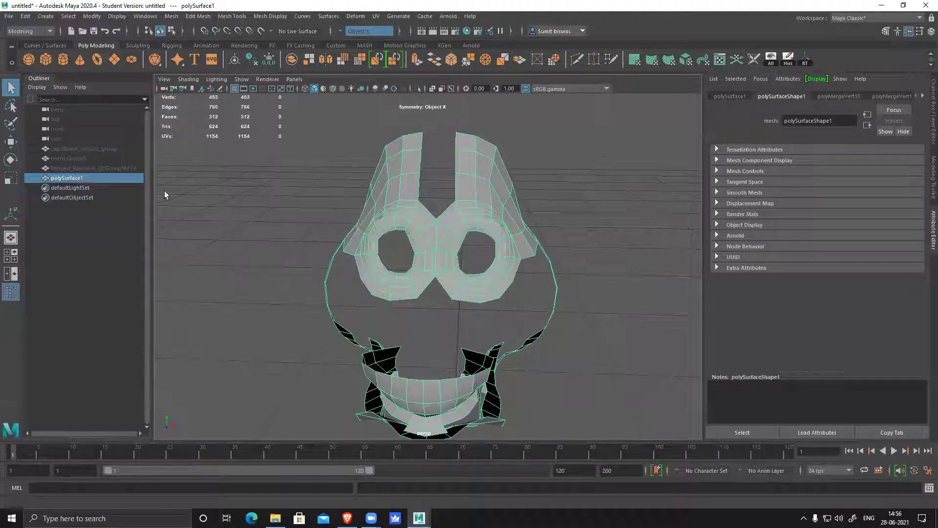
pyautogui.click(114, 170)
pyautogui.hotkey('shift', 'h')
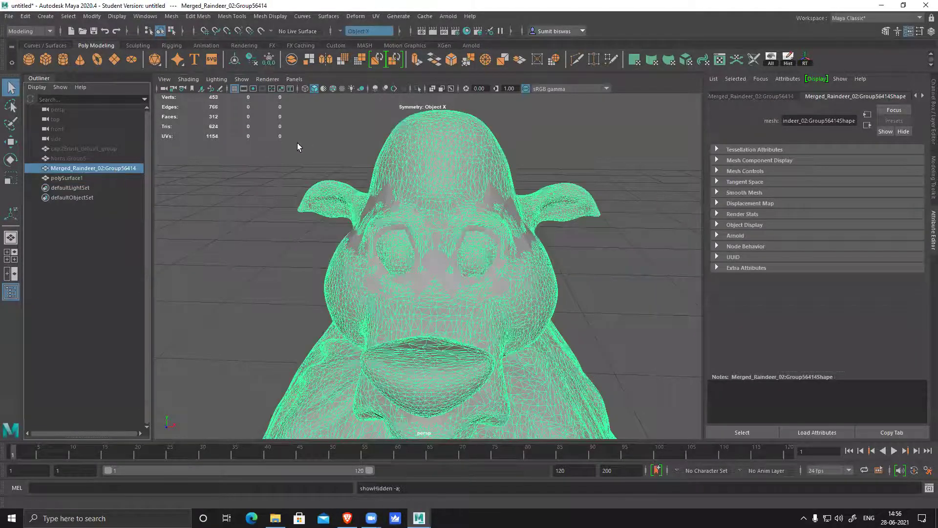
pyautogui.click(264, 31)
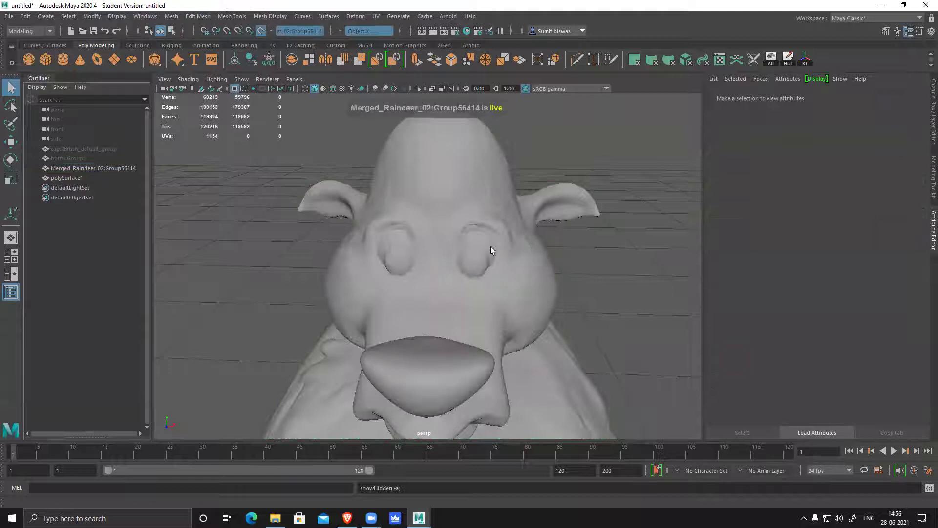
pyautogui.click(506, 210)
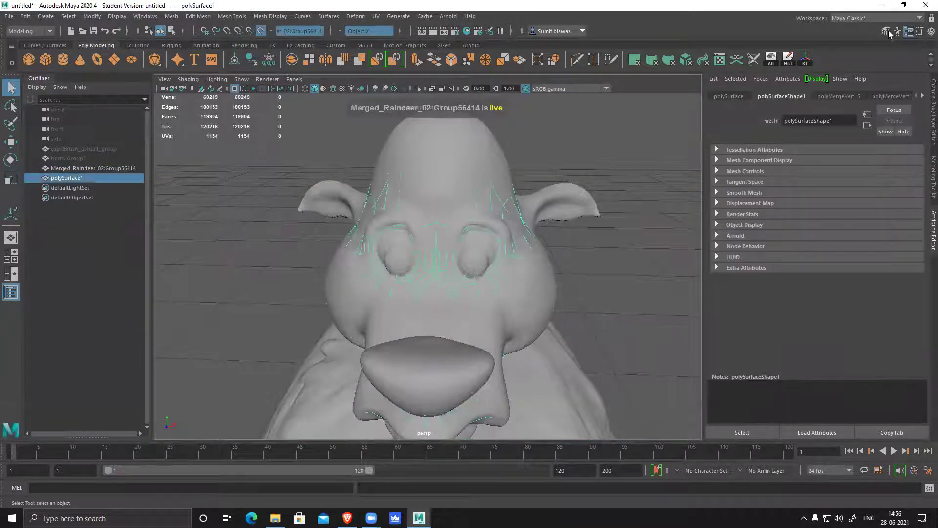
pyautogui.click(886, 31)
pyautogui.click(897, 380)
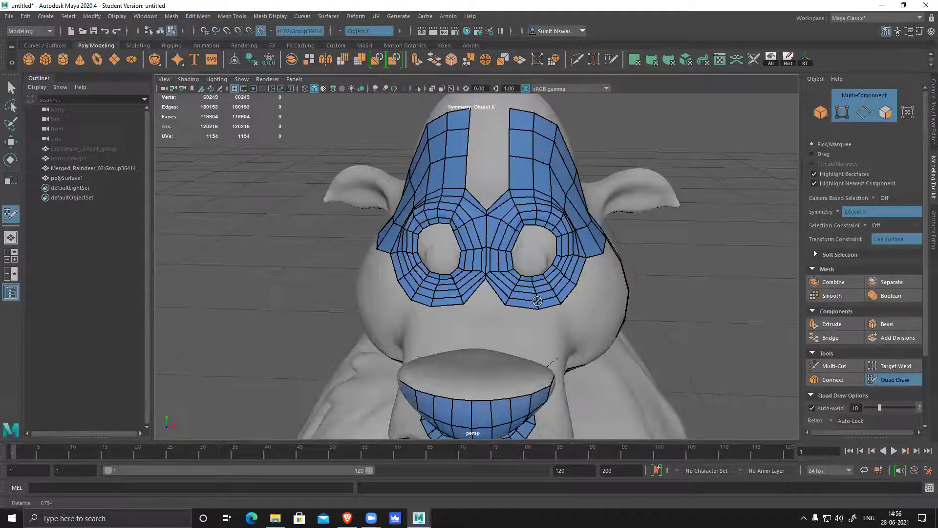
# - Fill the gap down the middle of the forehead with three mirrored rows of quads above the eye loops
pyautogui.scroll(-5, 536, 288)
pyautogui.moveTo(536, 289)
pyautogui.keyDown('alt'); pyautogui.mouseDown()
pyautogui.moveTo(648, 290)
pyautogui.moveTo(481, 295)
pyautogui.moveTo(567, 308)
pyautogui.moveTo(569, 371)
pyautogui.mouseUp(); pyautogui.keyUp('alt')
pyautogui.scroll(3, 570, 371)
pyautogui.scroll(3, 570, 371)
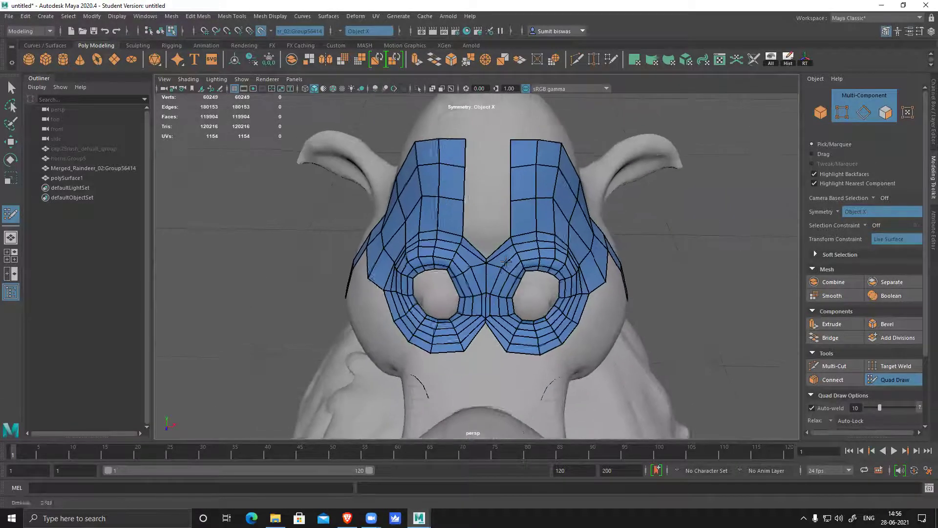
pyautogui.keyDown('shift'); pyautogui.click(478, 209); pyautogui.keyUp('shift')
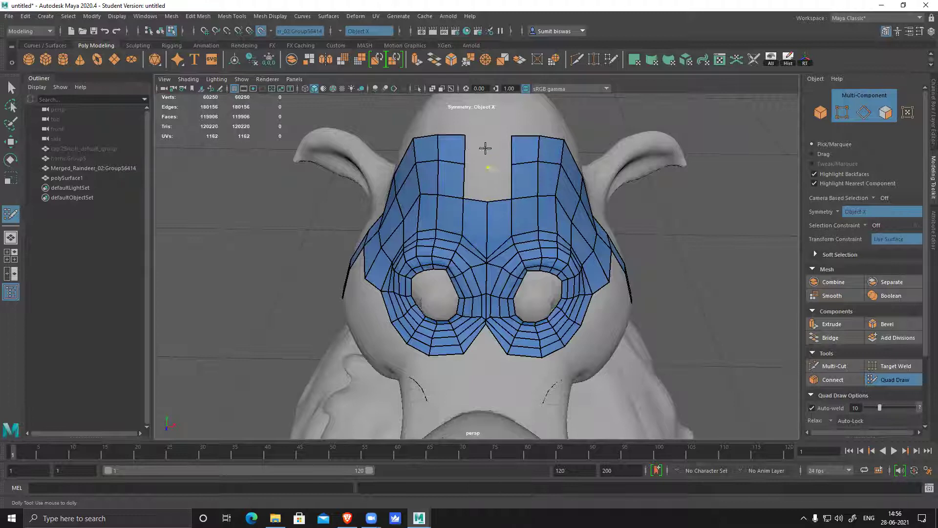
pyautogui.click(487, 137)
pyautogui.keyDown('shift'); pyautogui.click(478, 151); pyautogui.keyUp('shift')
pyautogui.keyDown('shift'); pyautogui.click(477, 181); pyautogui.keyUp('shift')
# - Add two quads below the temple patch, joining the outer eye loop to the cheek strip
pyautogui.scroll(-5, 493, 282)
pyautogui.keyDown('alt'); pyautogui.moveTo(492, 282); pyautogui.dragTo(486, 246); pyautogui.keyUp('alt')
pyautogui.keyDown('alt'); pyautogui.moveTo(486, 245); pyautogui.dragTo(523, 246, button='right'); pyautogui.keyUp('alt')
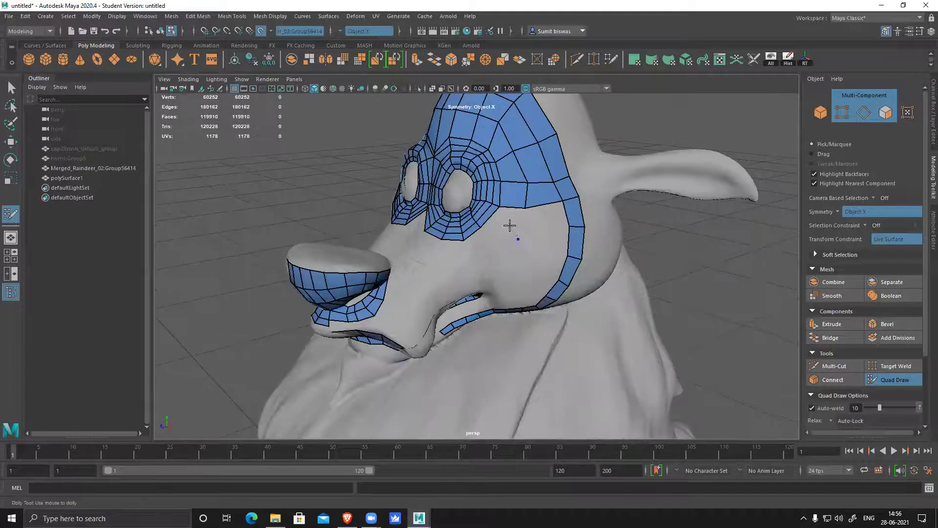
pyautogui.keyDown('shift'); pyautogui.click(511, 226); pyautogui.keyUp('shift')
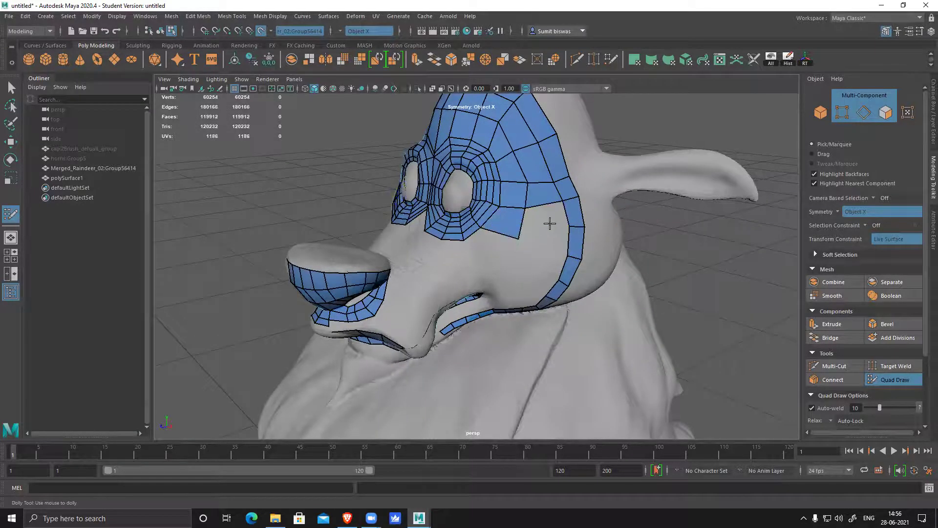
pyautogui.keyDown('shift'); pyautogui.click(543, 219); pyautogui.keyUp('shift')
pyautogui.keyDown('alt'); pyautogui.moveTo(547, 289); pyautogui.dragTo(559, 288); pyautogui.keyUp('alt')
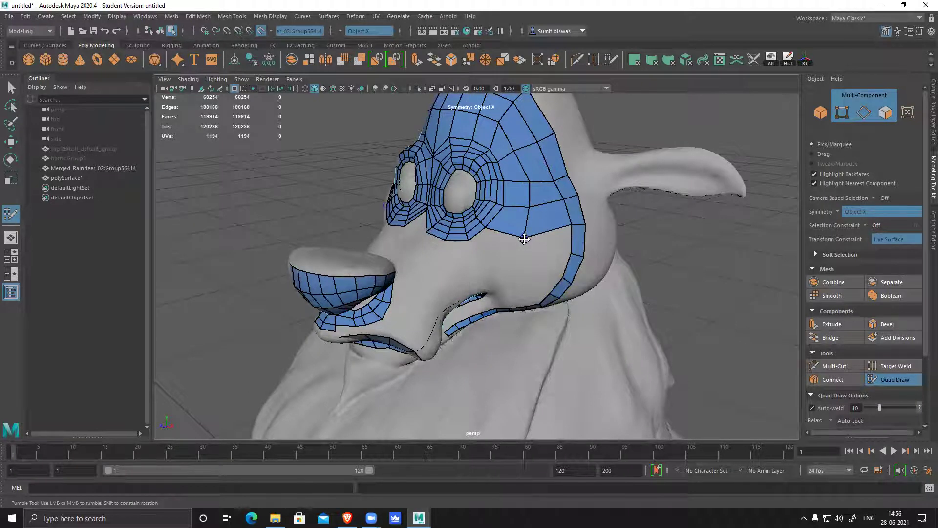
# - Relax the temple quads beside the eye and insert an edge loop through the rear of the temple patch
pyautogui.keyDown('alt'); pyautogui.moveTo(624, 302); pyautogui.dragTo(449, 311, button='right'); pyautogui.keyUp('alt')
pyautogui.keyDown('alt'); pyautogui.moveTo(449, 311); pyautogui.dragTo(500, 271); pyautogui.keyUp('alt')
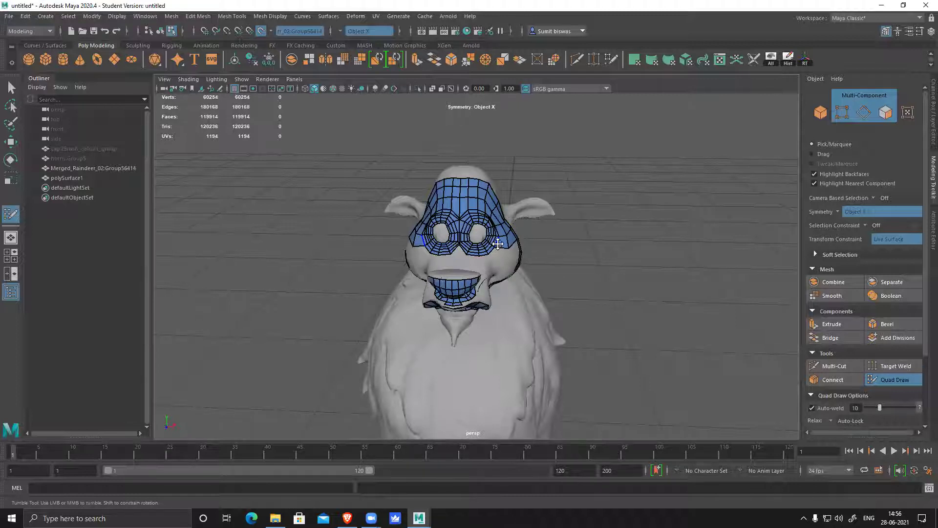
pyautogui.scroll(2, 488, 203)
pyautogui.keyDown('alt'); pyautogui.moveTo(468, 224); pyautogui.dragTo(440, 316); pyautogui.keyUp('alt')
pyautogui.keyDown('alt'); pyautogui.moveTo(419, 284); pyautogui.dragTo(486, 286); pyautogui.keyUp('alt')
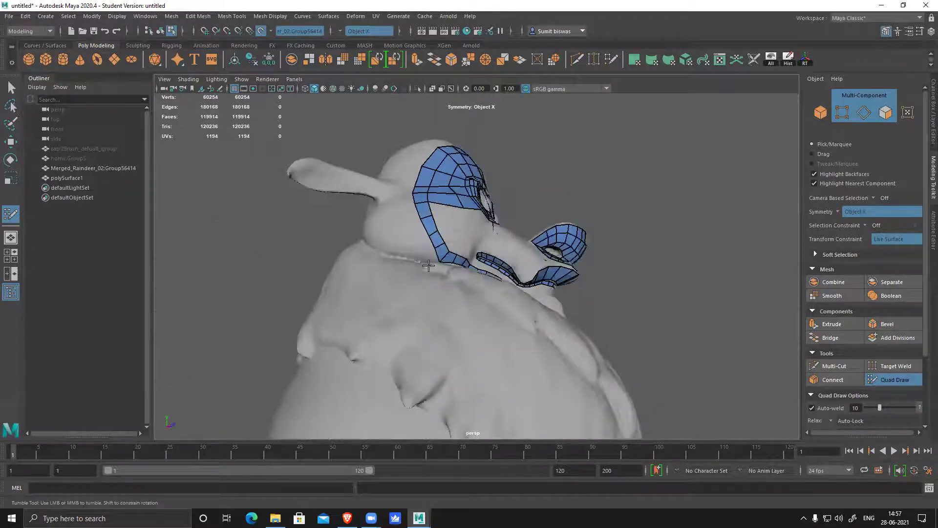
pyautogui.keyDown('alt'); pyautogui.moveTo(437, 248); pyautogui.dragTo(406, 251); pyautogui.keyUp('alt')
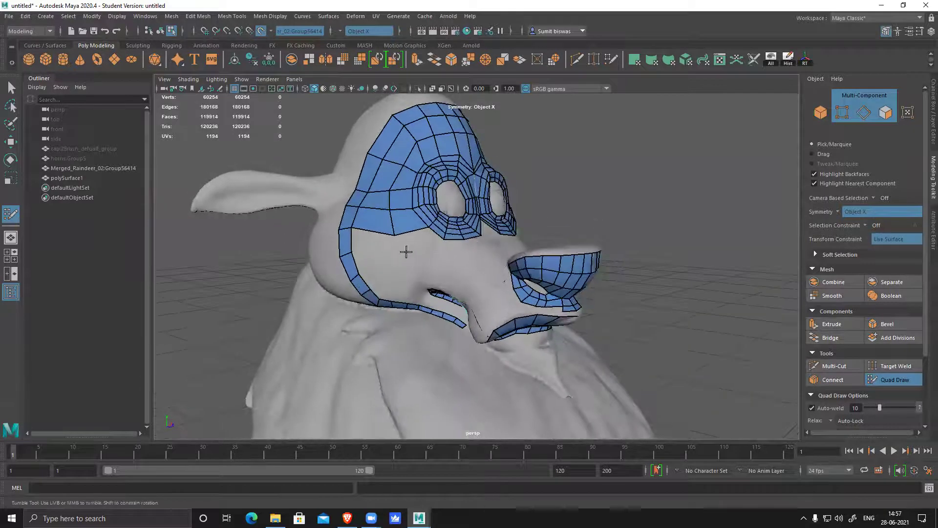
pyautogui.keyDown('shift'); pyautogui.moveTo(385, 206); pyautogui.dragTo(385, 171); pyautogui.keyUp('shift')
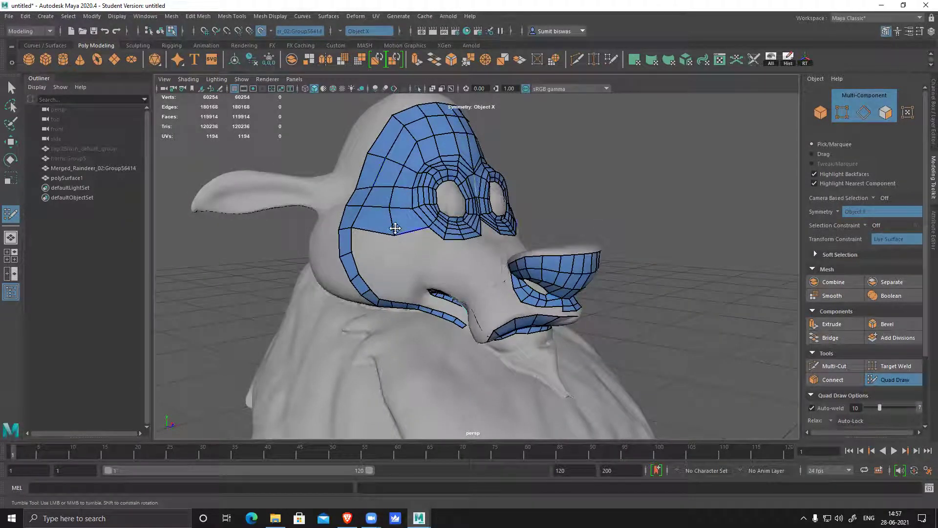
pyautogui.keyDown('ctrl'); pyautogui.click(376, 209); pyautogui.keyUp('ctrl')
# - Relax the forehead quads above the eye, and undo the last Quad Draw adjustment
pyautogui.keyDown('alt'); pyautogui.moveTo(531, 261); pyautogui.dragTo(447, 188); pyautogui.keyUp('alt')
pyautogui.moveTo(403, 151)
pyautogui.keyDown('shift'); pyautogui.mouseDown()
pyautogui.moveTo(400, 165)
pyautogui.moveTo(432, 134)
pyautogui.moveTo(389, 211)
pyautogui.moveTo(460, 122)
pyautogui.moveTo(448, 148)
pyautogui.moveTo(476, 151)
pyautogui.moveTo(462, 142)
pyautogui.mouseUp(); pyautogui.keyUp('shift')
pyautogui.keyDown('alt'); pyautogui.moveTo(622, 212); pyautogui.dragTo(503, 238); pyautogui.keyUp('alt')
pyautogui.keyDown('alt'); pyautogui.moveTo(504, 237); pyautogui.dragTo(508, 238, button='right'); pyautogui.keyUp('alt')
pyautogui.scroll(2, 507, 237)
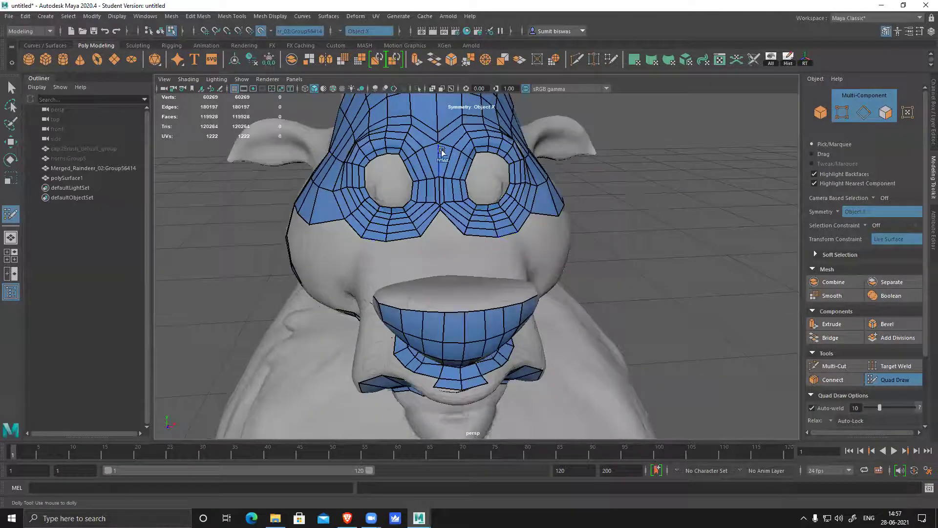
pyautogui.hotkey('ctrl', 'z')
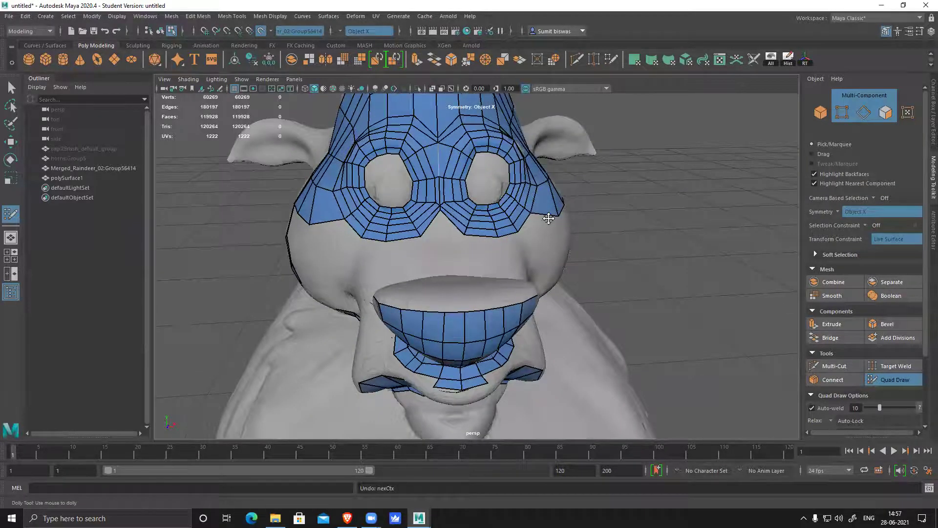
# - Examine the new topology around the eyes, cheeks and muzzle from the front and both sides
pyautogui.keyDown('alt'); pyautogui.moveTo(549, 218); pyautogui.dragTo(508, 218); pyautogui.keyUp('alt')
pyautogui.keyDown('alt'); pyautogui.moveTo(479, 180); pyautogui.dragTo(484, 203, button='middle'); pyautogui.keyUp('alt')
pyautogui.keyDown('alt'); pyautogui.moveTo(416, 189); pyautogui.dragTo(451, 195, button='right'); pyautogui.keyUp('alt')
pyautogui.keyDown('alt'); pyautogui.moveTo(450, 195); pyautogui.dragTo(515, 273); pyautogui.keyUp('alt')
pyautogui.keyDown('alt'); pyautogui.moveTo(514, 273); pyautogui.dragTo(516, 256, button='middle'); pyautogui.keyUp('alt')
pyautogui.keyDown('alt'); pyautogui.moveTo(516, 255); pyautogui.dragTo(541, 244); pyautogui.keyUp('alt')
pyautogui.keyDown('alt'); pyautogui.moveTo(540, 245); pyautogui.dragTo(513, 190, button='middle'); pyautogui.keyUp('alt')
pyautogui.keyDown('alt'); pyautogui.moveTo(513, 190); pyautogui.dragTo(525, 176); pyautogui.keyUp('alt')
pyautogui.keyDown('alt'); pyautogui.moveTo(571, 244); pyautogui.dragTo(546, 254, button='right'); pyautogui.keyUp('alt')
pyautogui.keyDown('alt'); pyautogui.moveTo(546, 254); pyautogui.dragTo(623, 303); pyautogui.keyUp('alt')
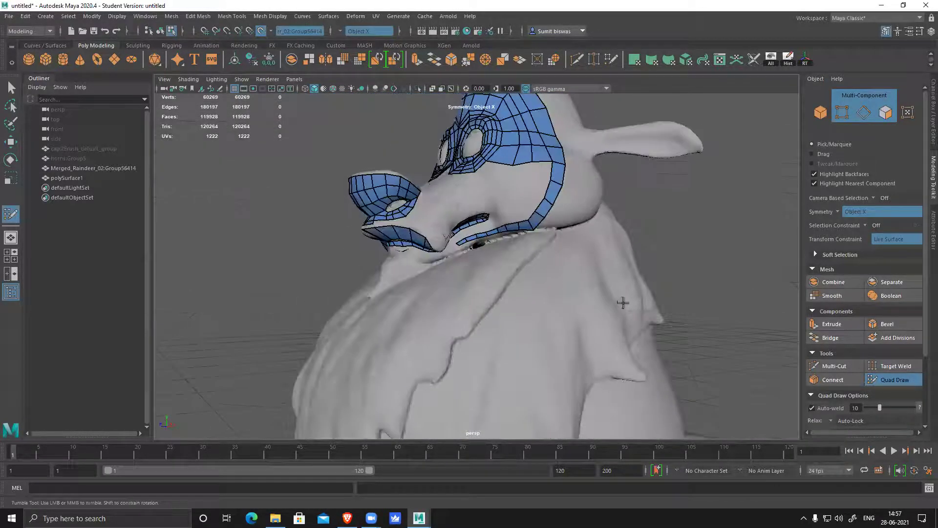
# - Save the scene as reindeer_low.mb in D:\Online_class\181\organic, accepting the Student Version notice
pyautogui.hotkey('ctrl', 's')
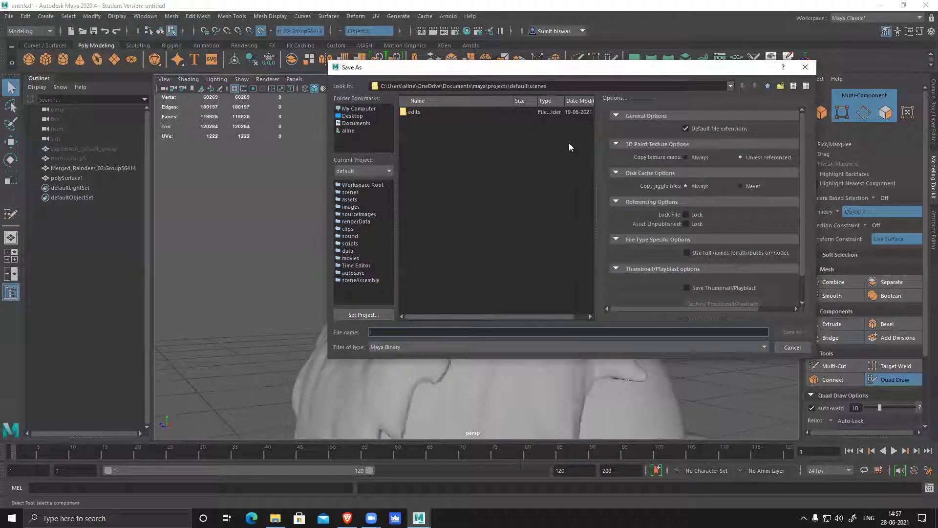
pyautogui.write('D:\\Online_class\\181\\organic')
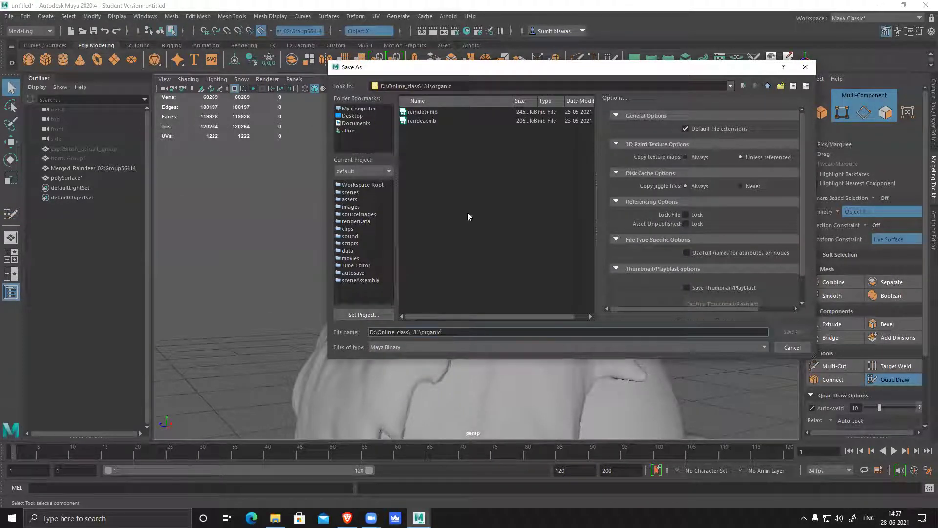
pyautogui.click(424, 111)
pyautogui.click(394, 335)
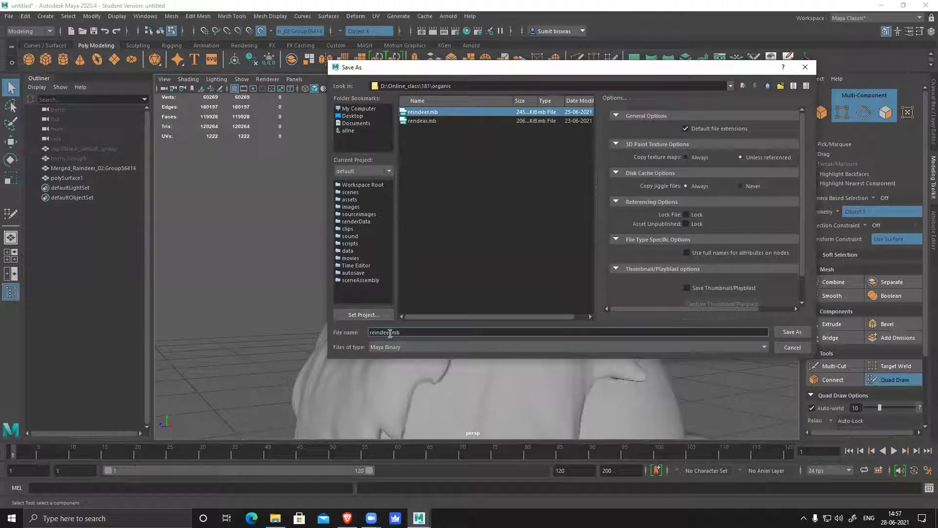
pyautogui.write('_low')
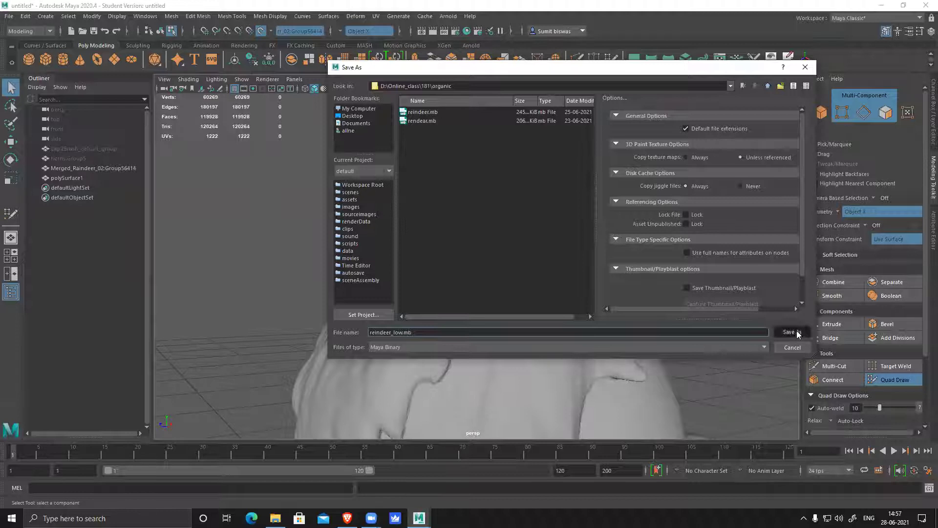
pyautogui.click(798, 334)
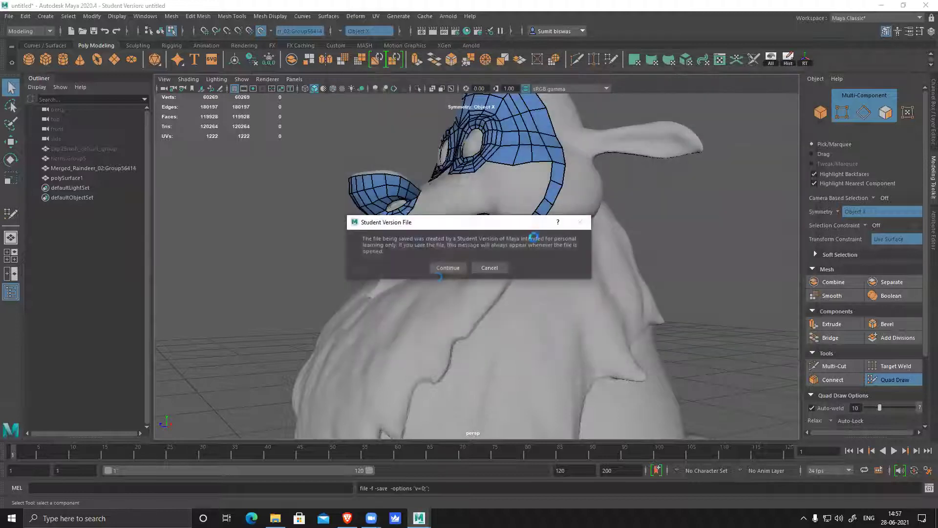
pyautogui.click(446, 271)
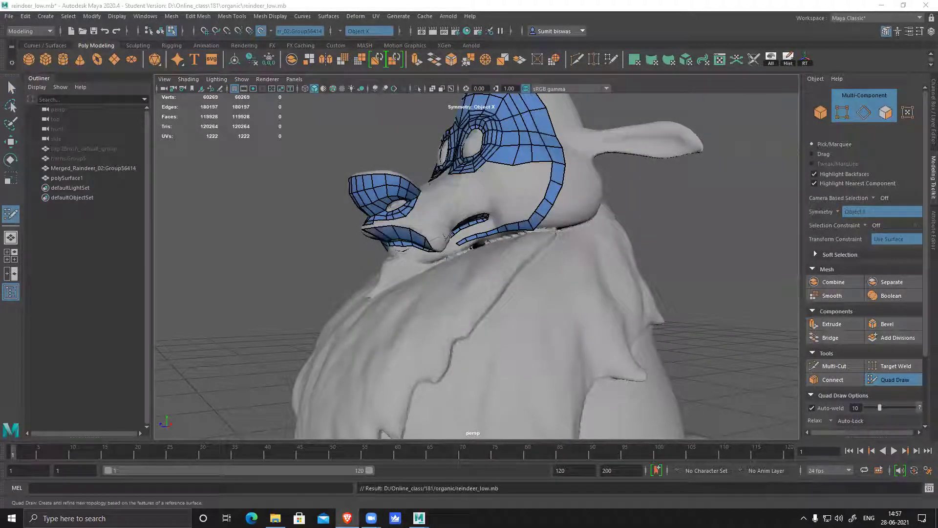
# - Switch to the Brave browser and open the 3D Lab II course from page 3 of the Bachelor in Visual Art list
pyautogui.hotkey('alt', 'Tab')
pyautogui.scroll(-6, 459, 306)
pyautogui.click(566, 417)
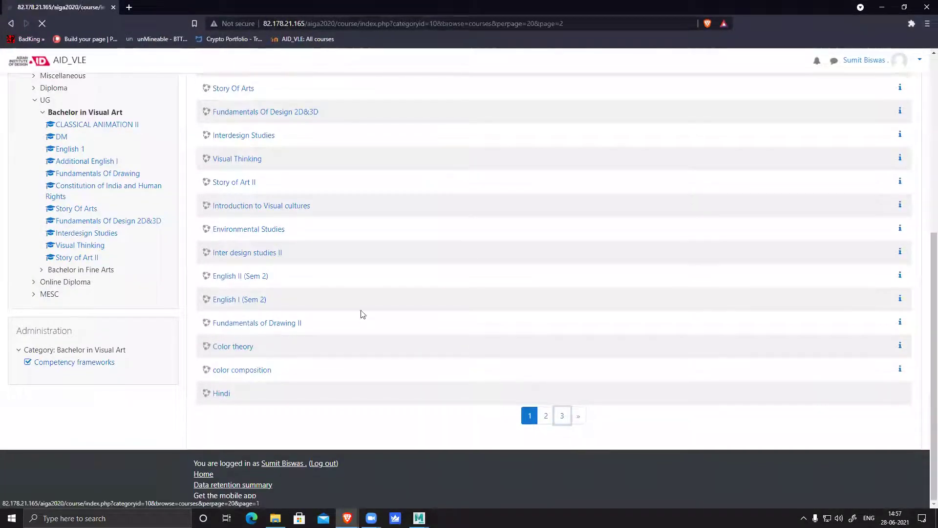
pyautogui.scroll(-5, 337, 393)
pyautogui.click(275, 171)
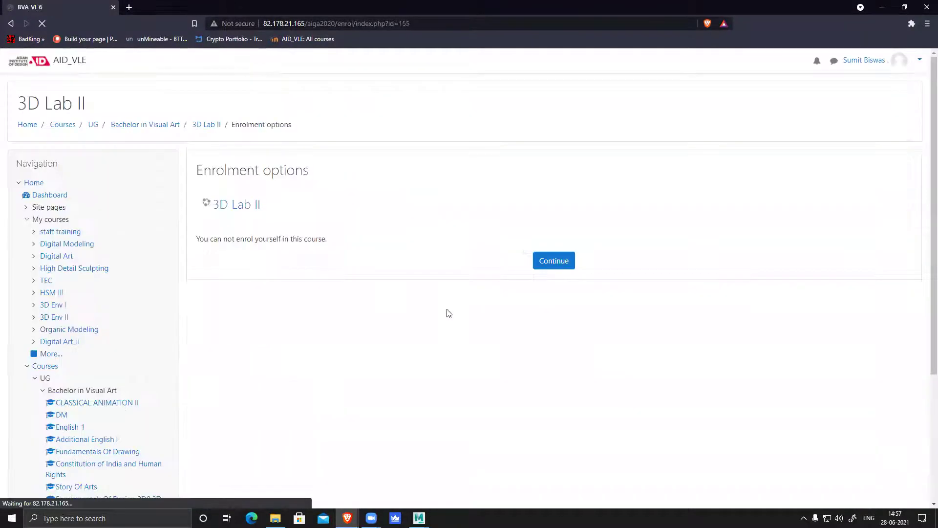
# - Go back to the course list, reopen 3D Lab II and look through its enrolment page and course navigation
pyautogui.click(553, 259)
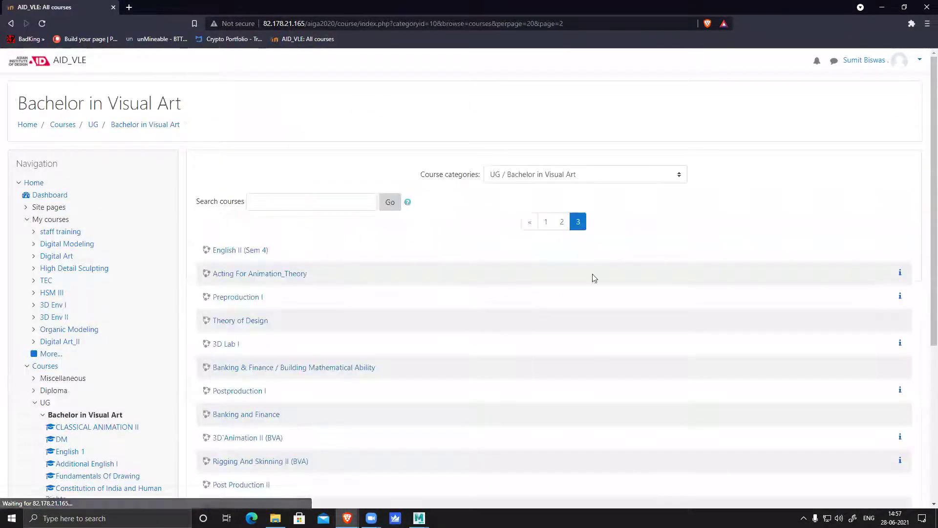
pyautogui.scroll(-5, 409, 430)
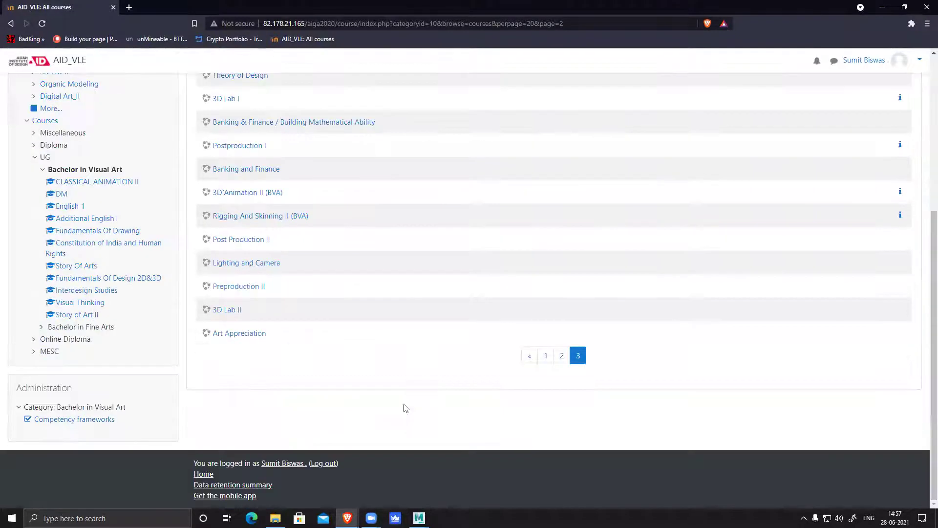
pyautogui.click(227, 310)
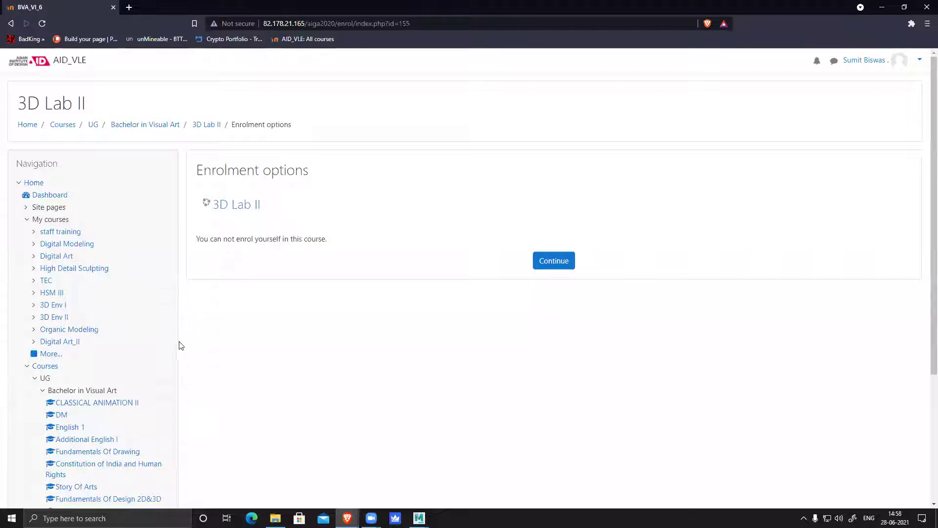
pyautogui.scroll(-1, 184, 344)
pyautogui.scroll(-3, 184, 344)
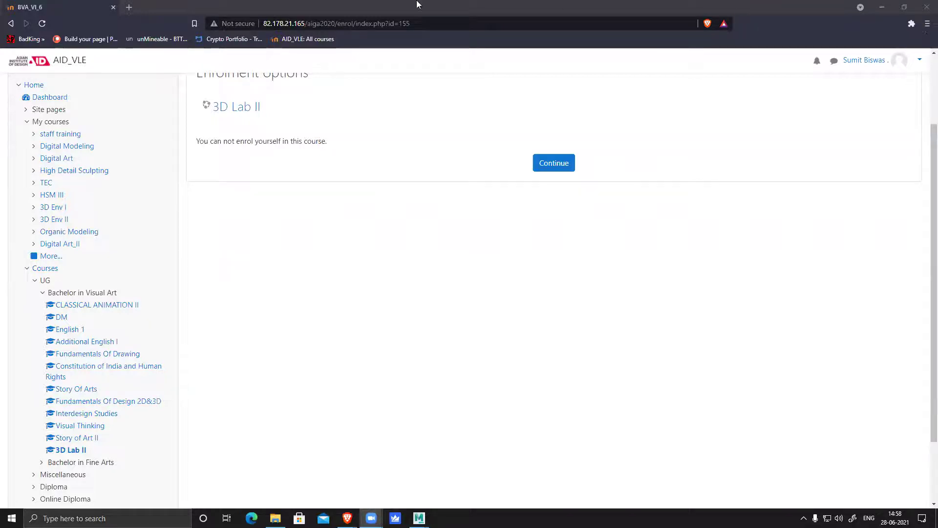
# - Leave the browser for Maya and save the reindeer scene again under its current name, accepting the Student Version notice
pyautogui.click(927, 7)
pyautogui.press('q')
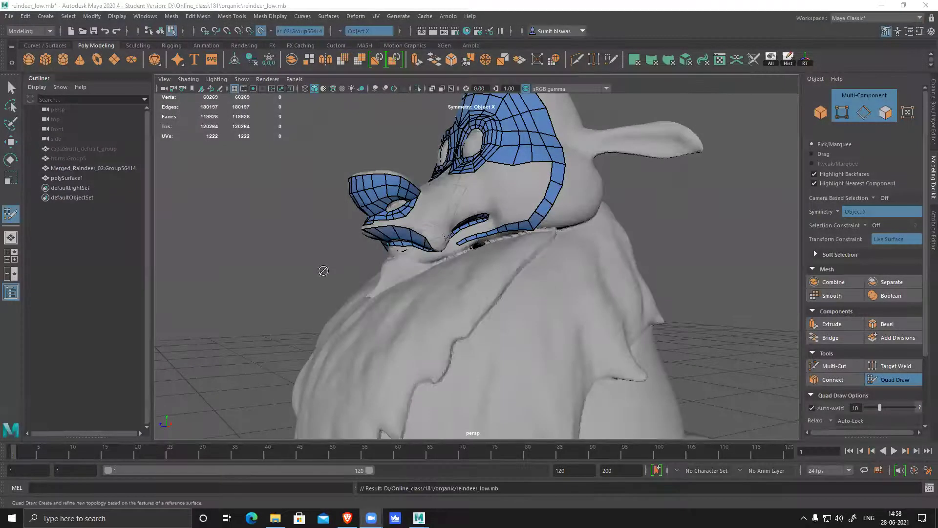
pyautogui.hotkey('ctrl', 's')
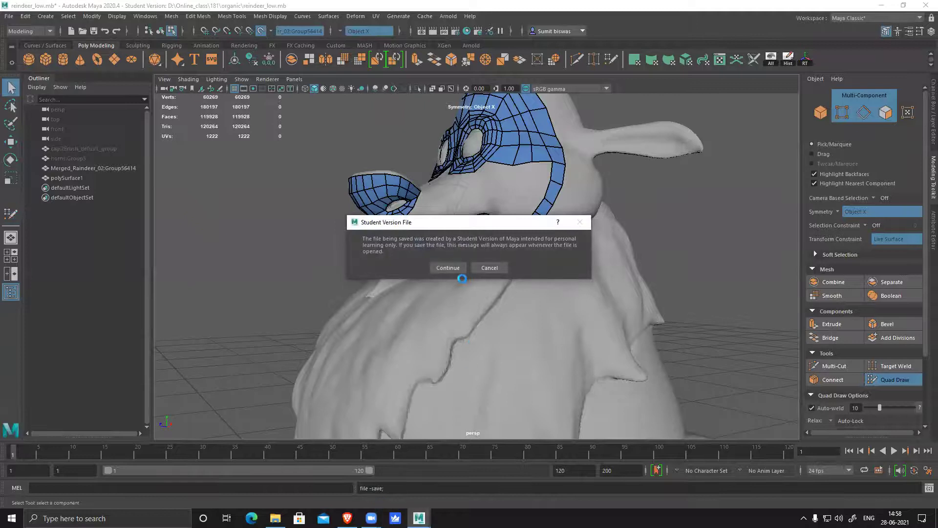
pyautogui.click(448, 267)
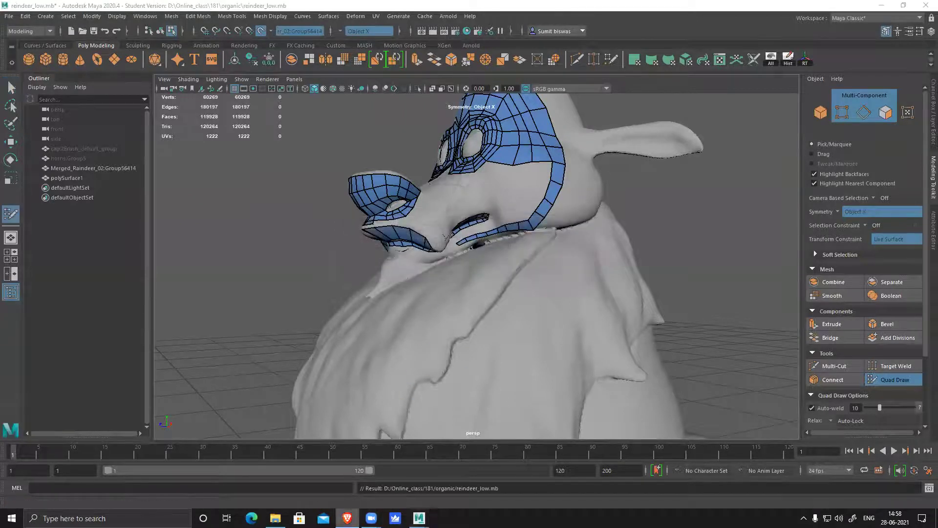